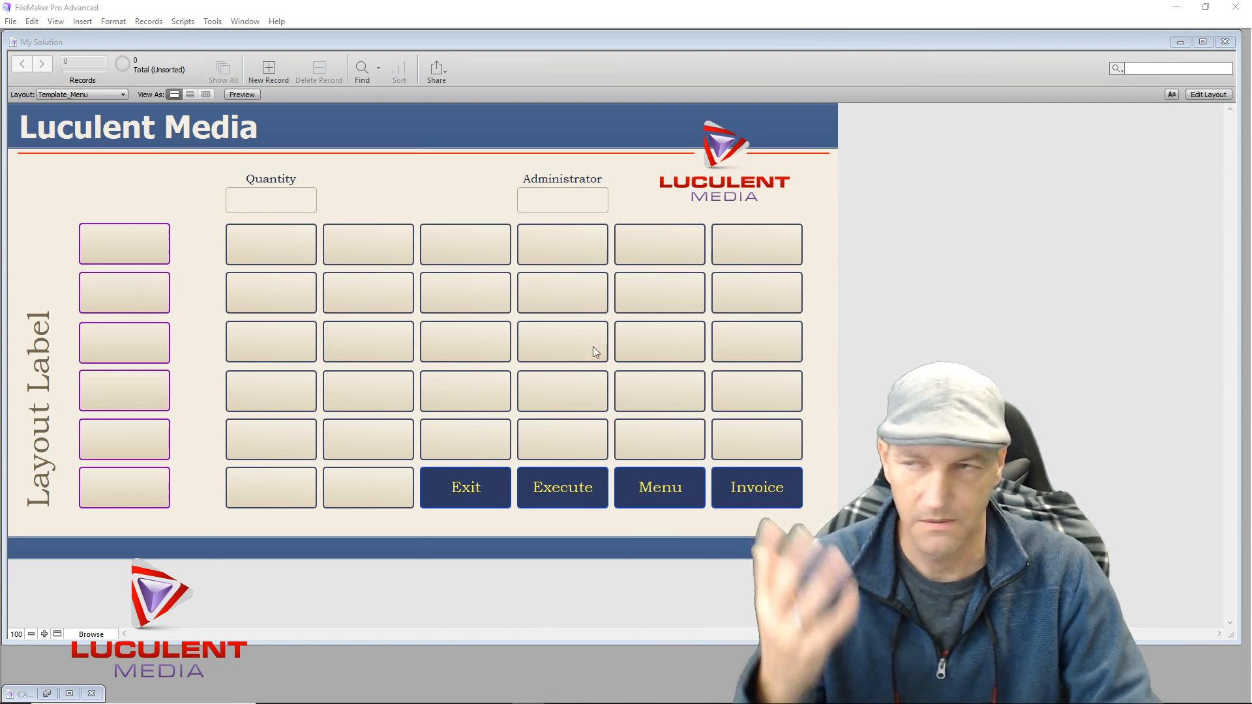
Switch to Layout mode and open Manage Database showing the Menu table's fields
left_click(57, 636)
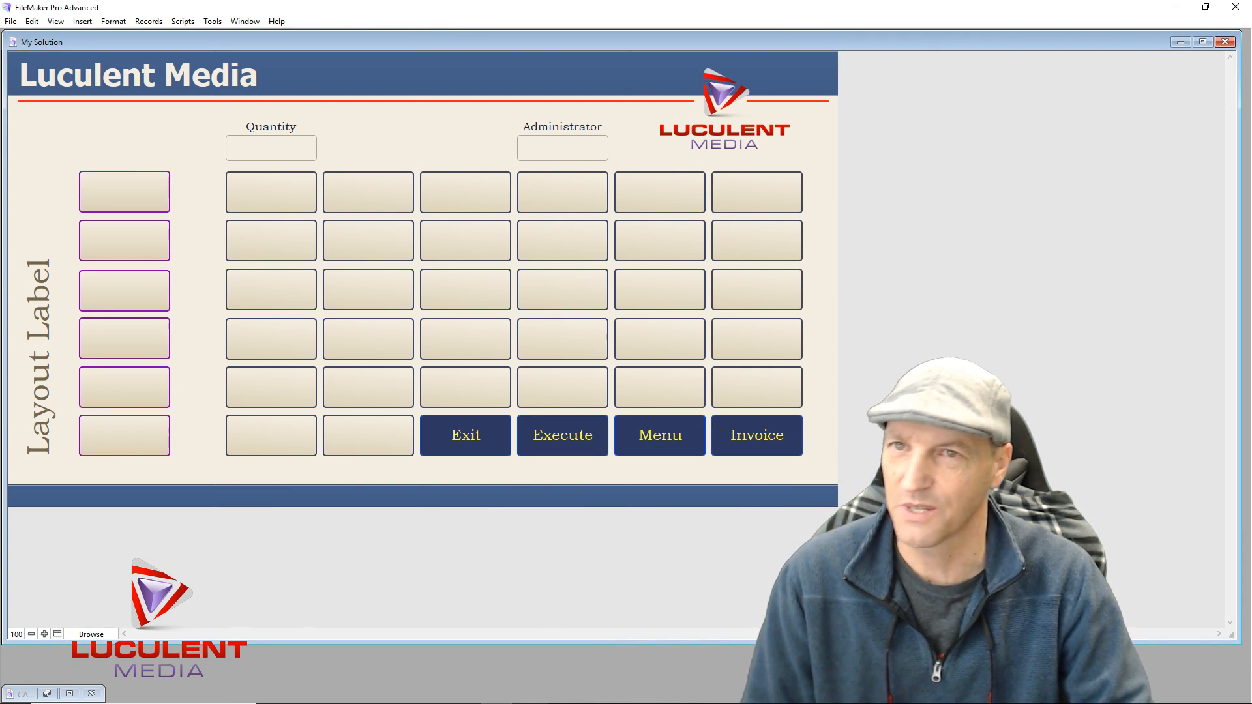
left_click(57, 635)
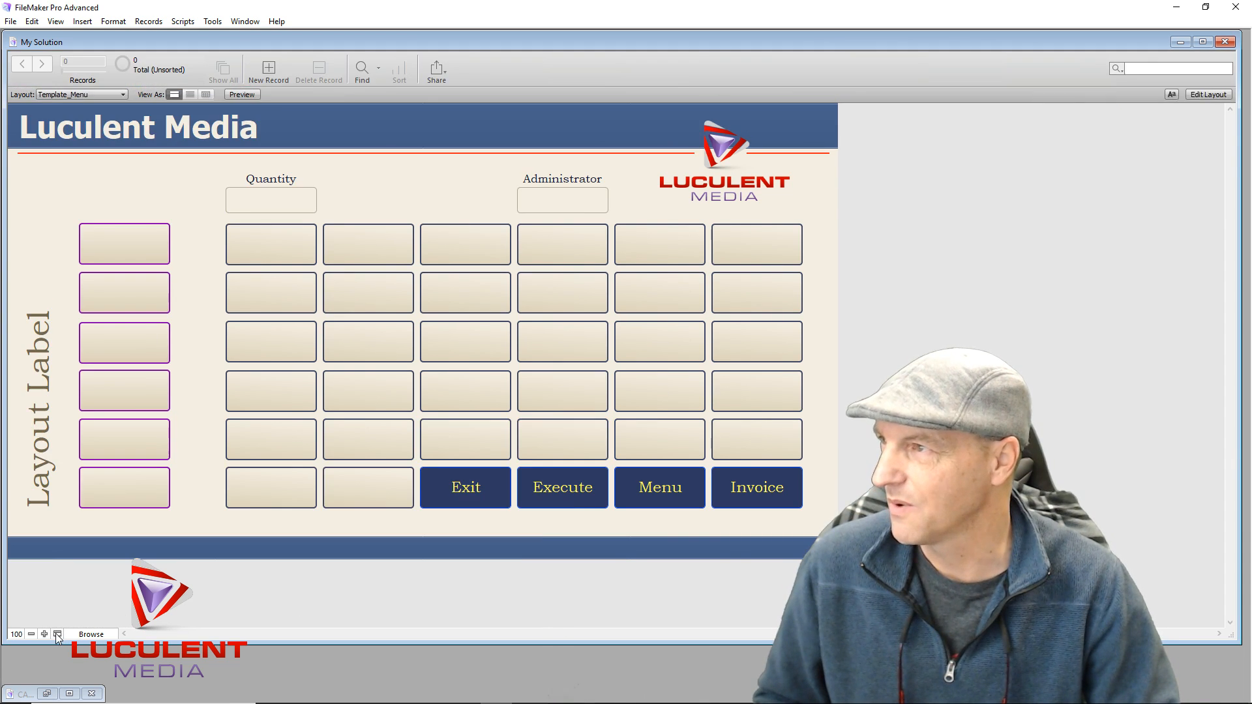
left_click(1221, 96)
left_click(1217, 70)
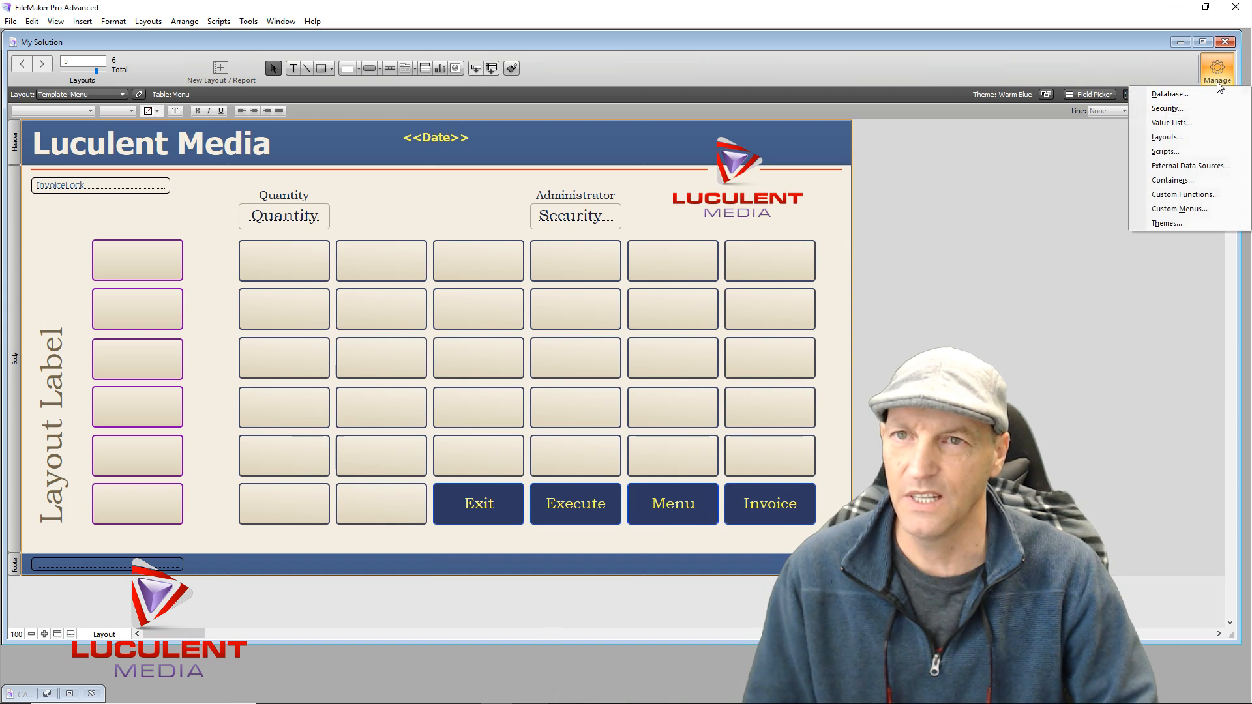
left_click(1197, 98)
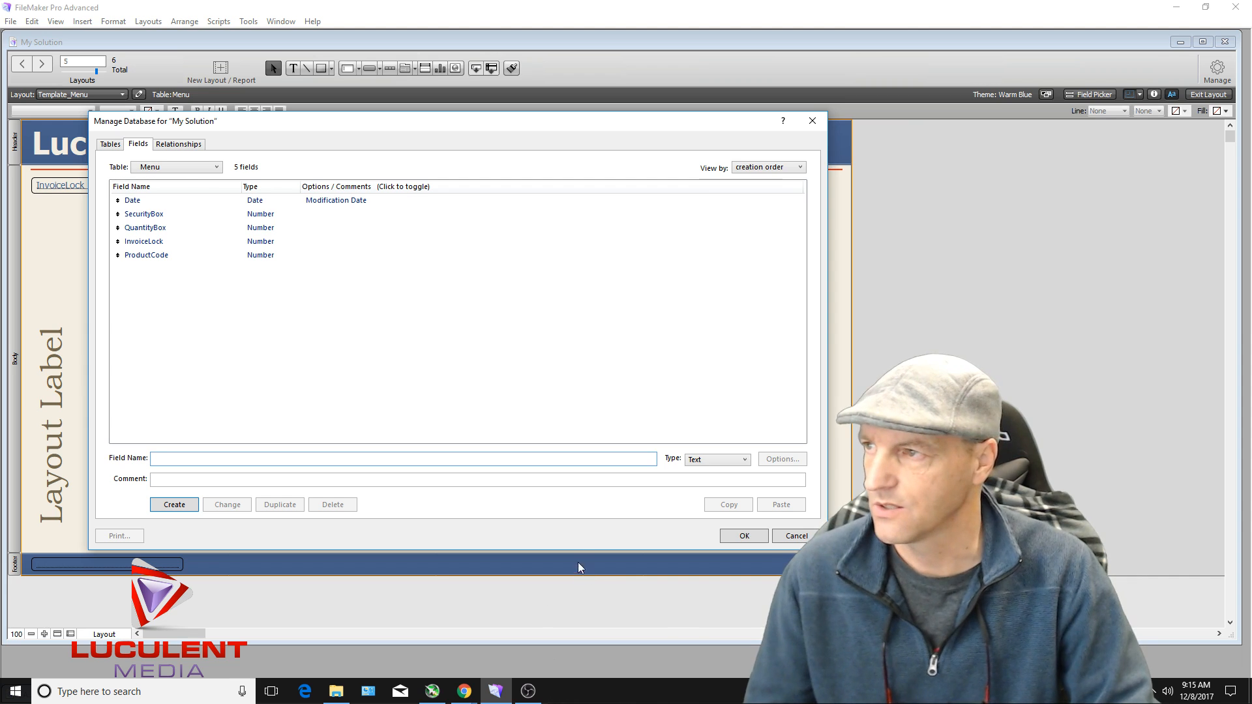
Open the Admin table and create a field named Date with type Date
left_click(110, 144)
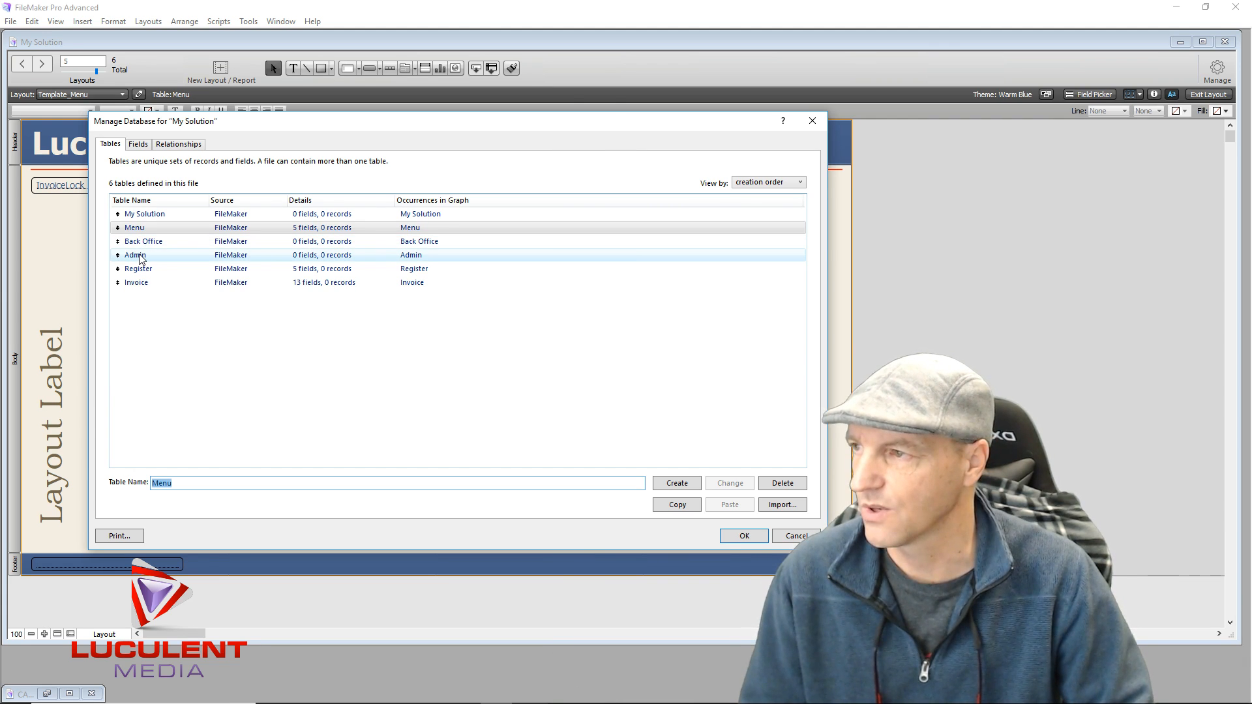
double_click(138, 257)
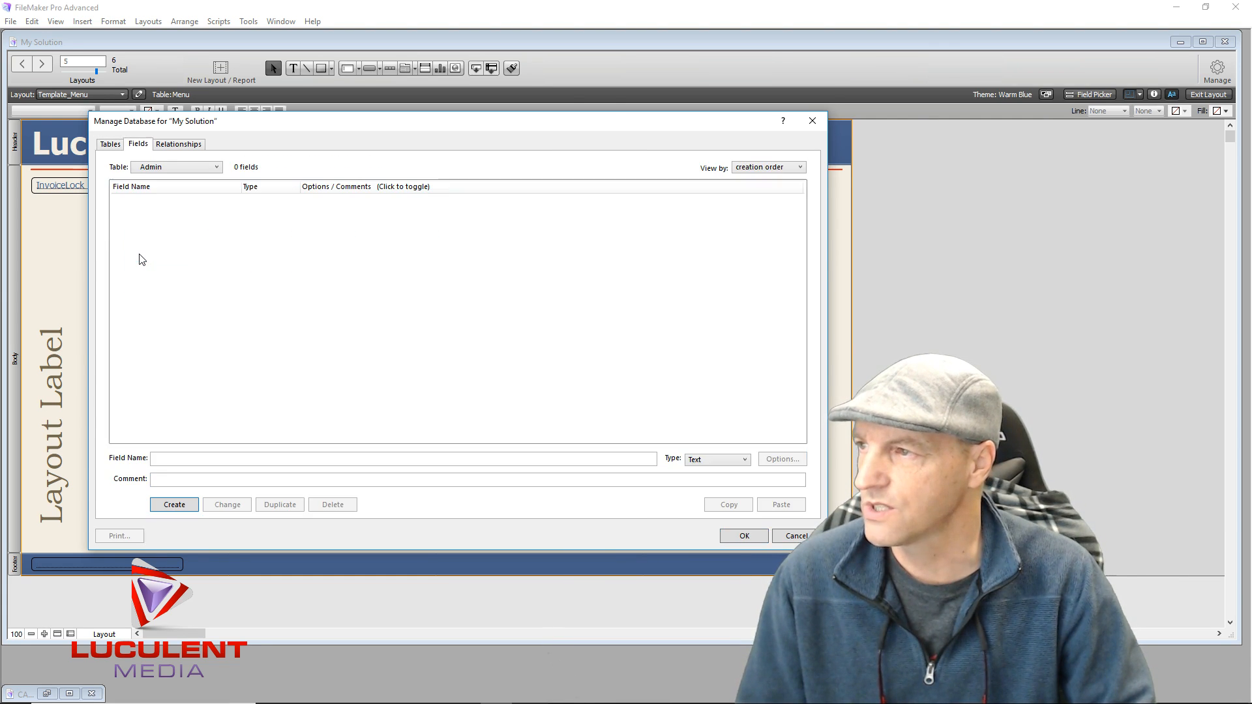
left_click(229, 458)
type("Date")
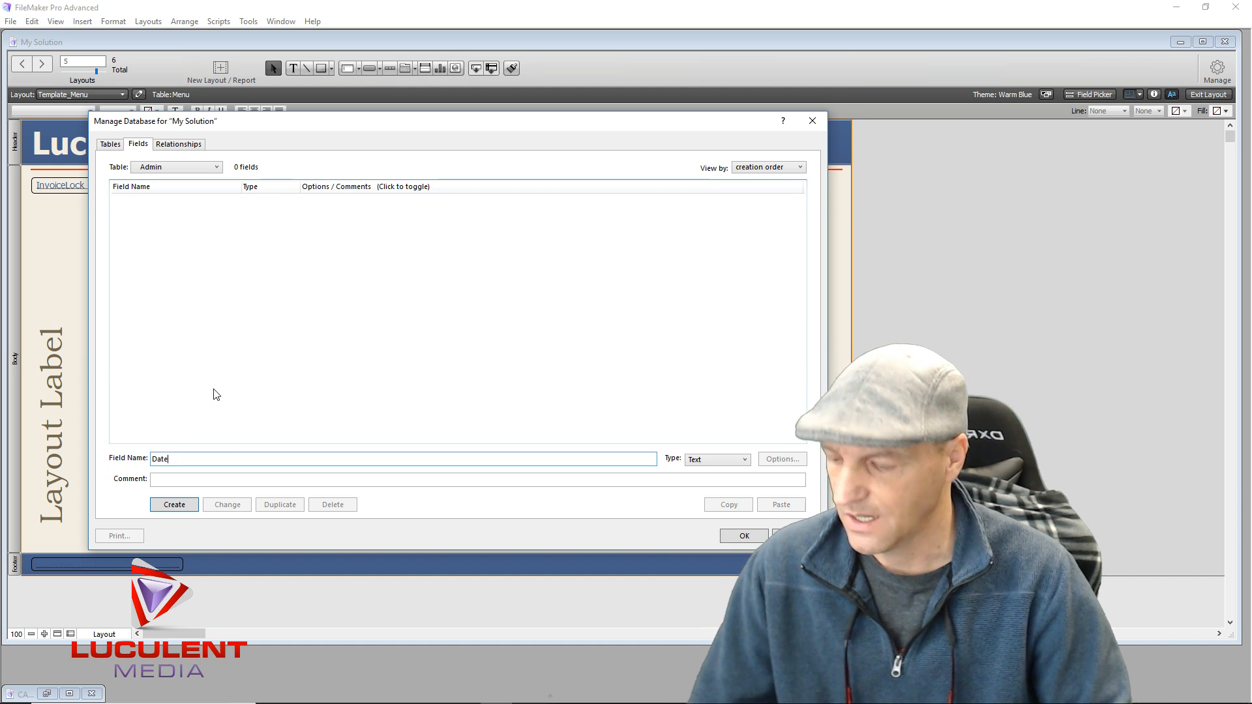
key("ctrl+d")
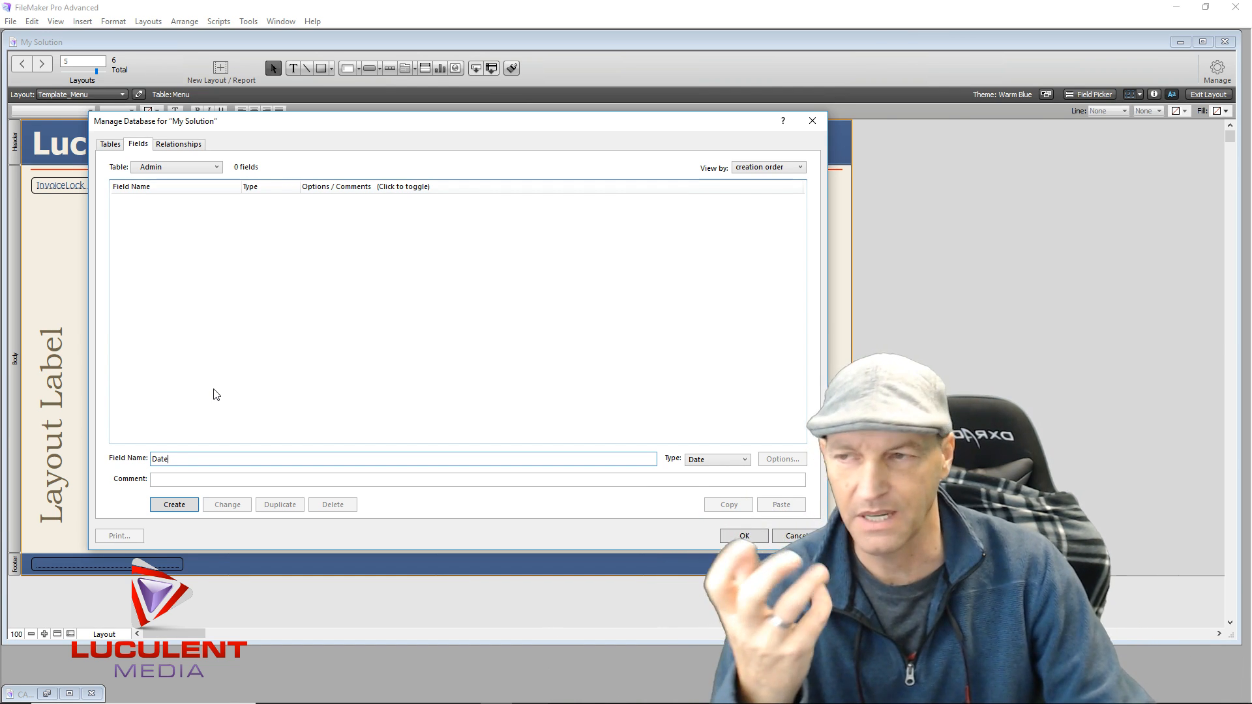
left_click(174, 505)
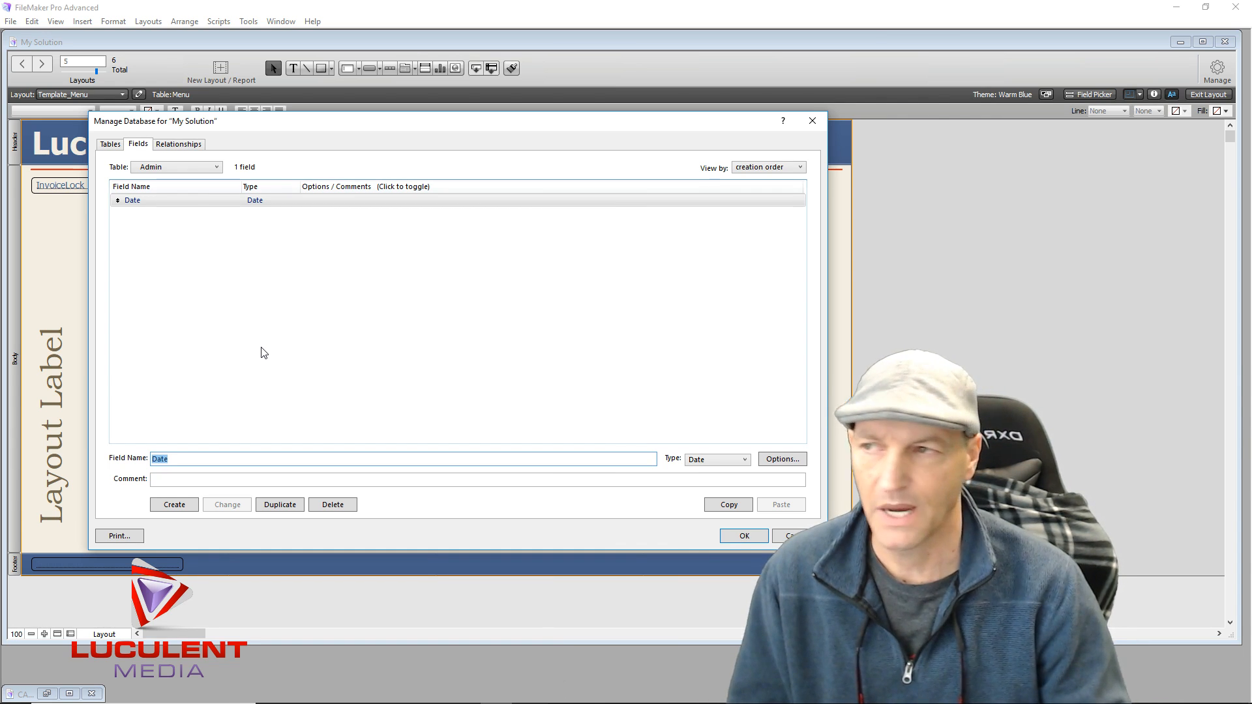
Open the Back Office table and create a field named Date with type Date
left_click(111, 145)
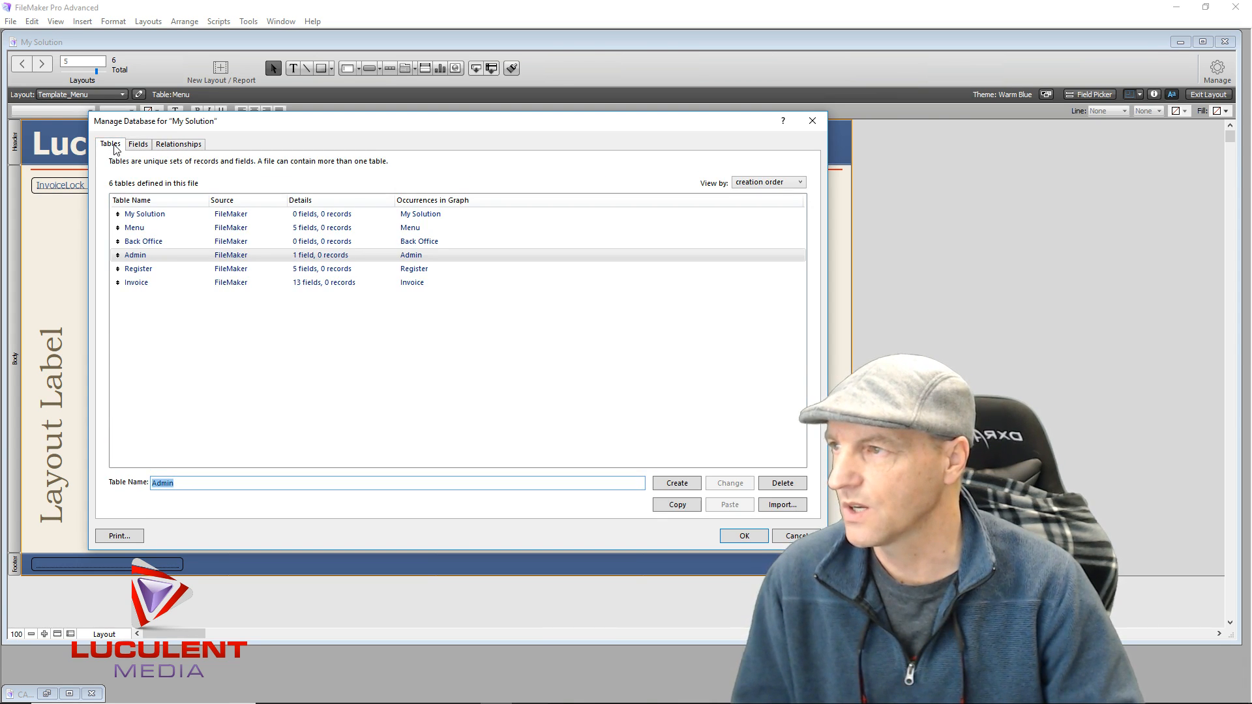
double_click(161, 242)
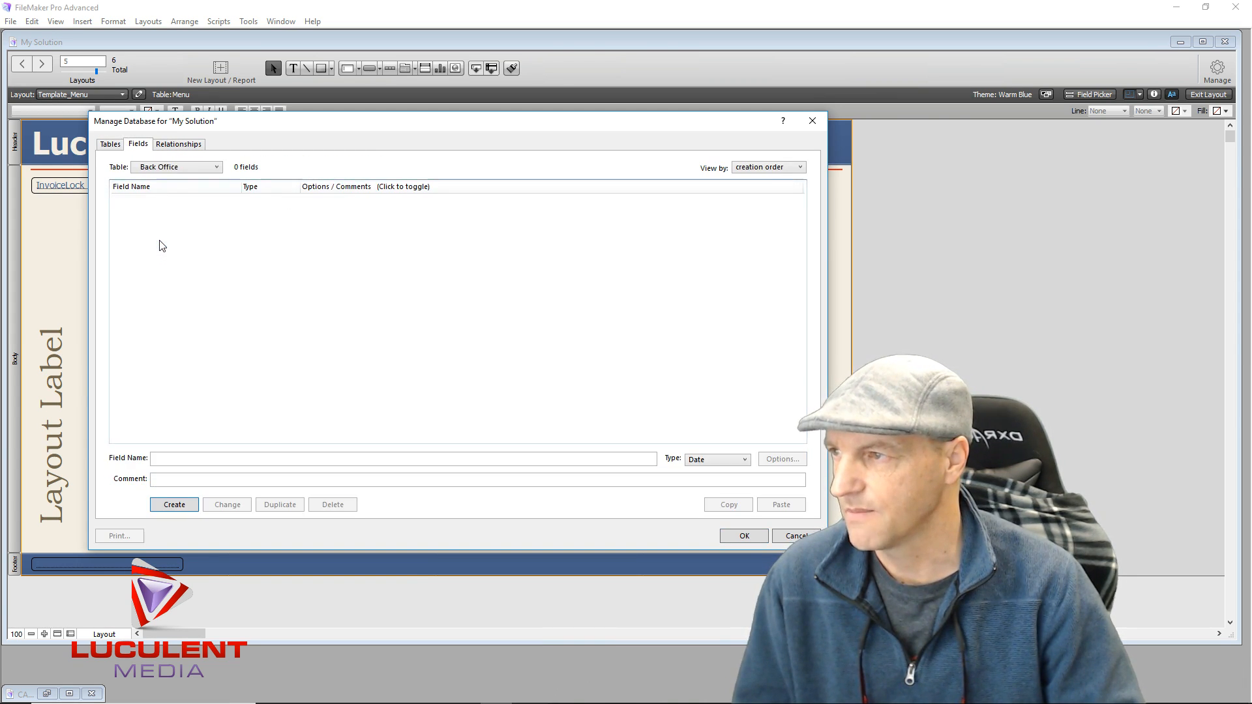
left_click(164, 457)
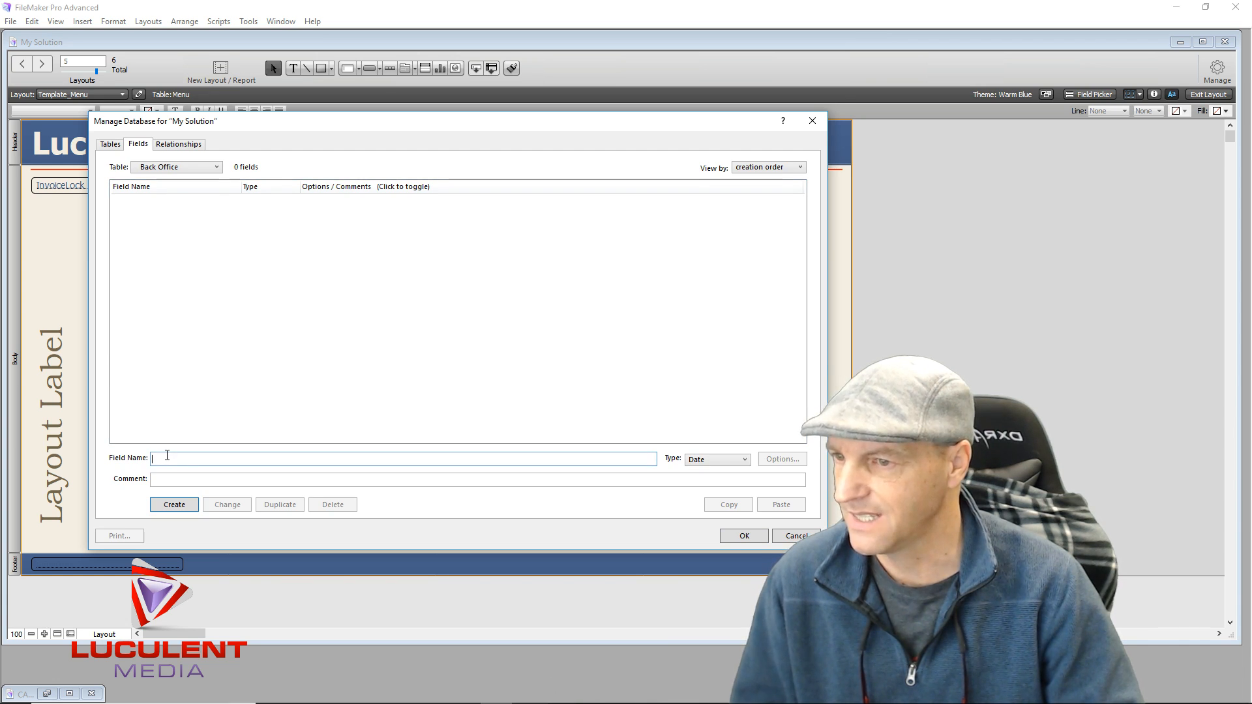
type("Date")
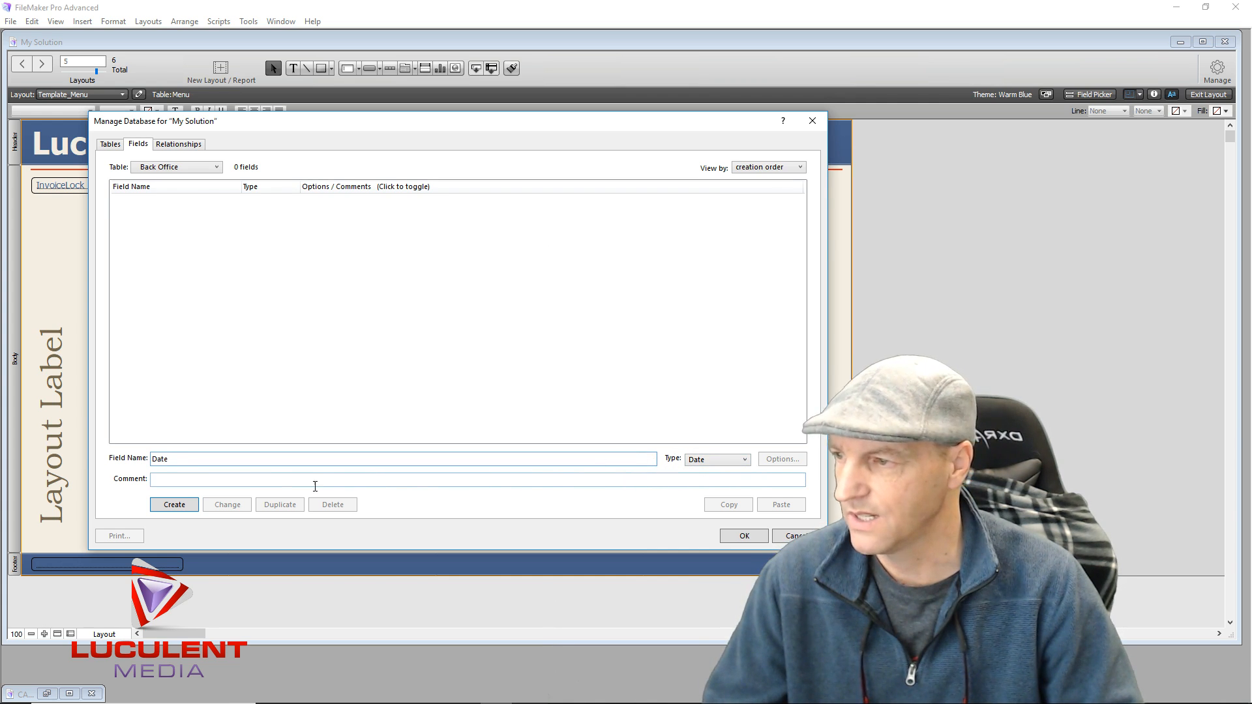
left_click(175, 505)
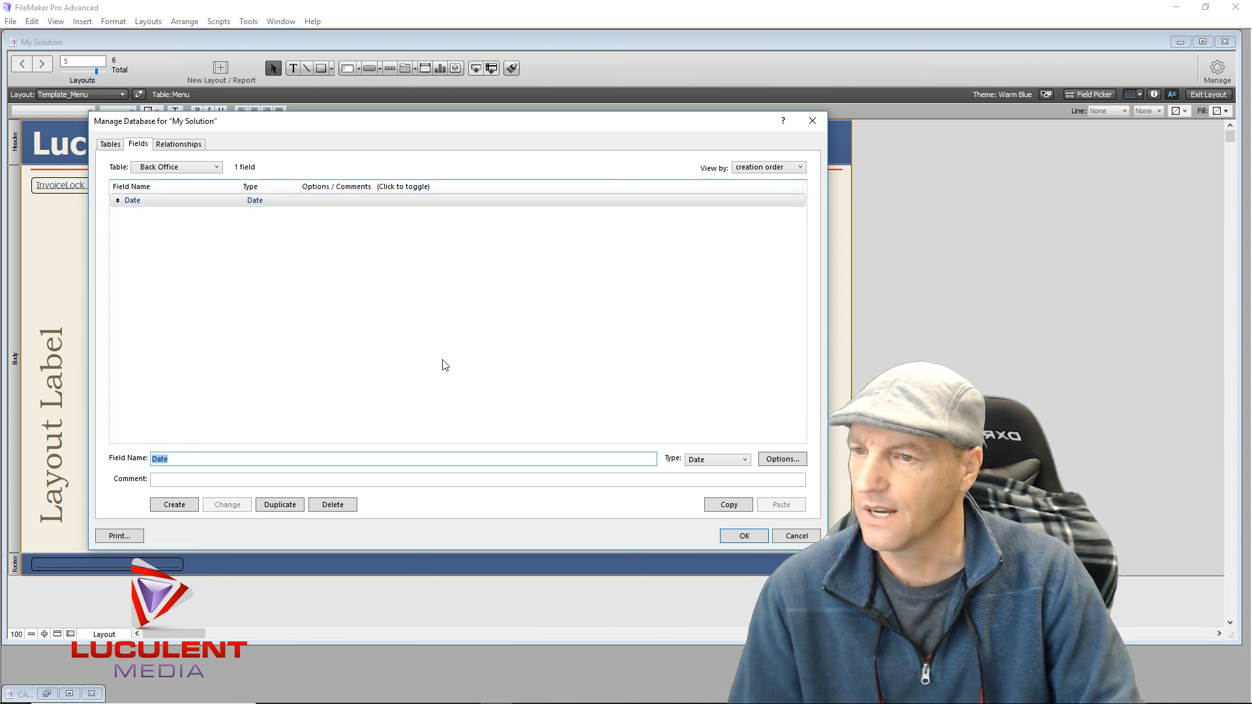
Save the database definitions and open Manage Layouts
left_click(731, 537)
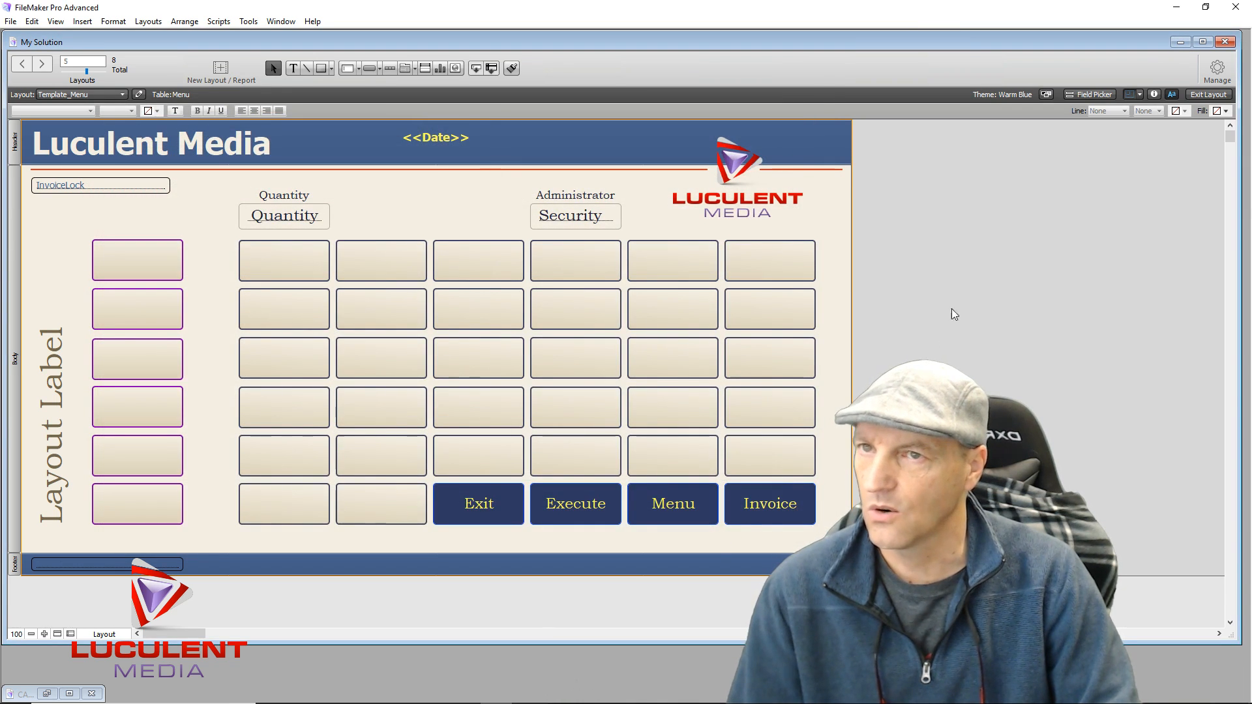
left_click(1217, 71)
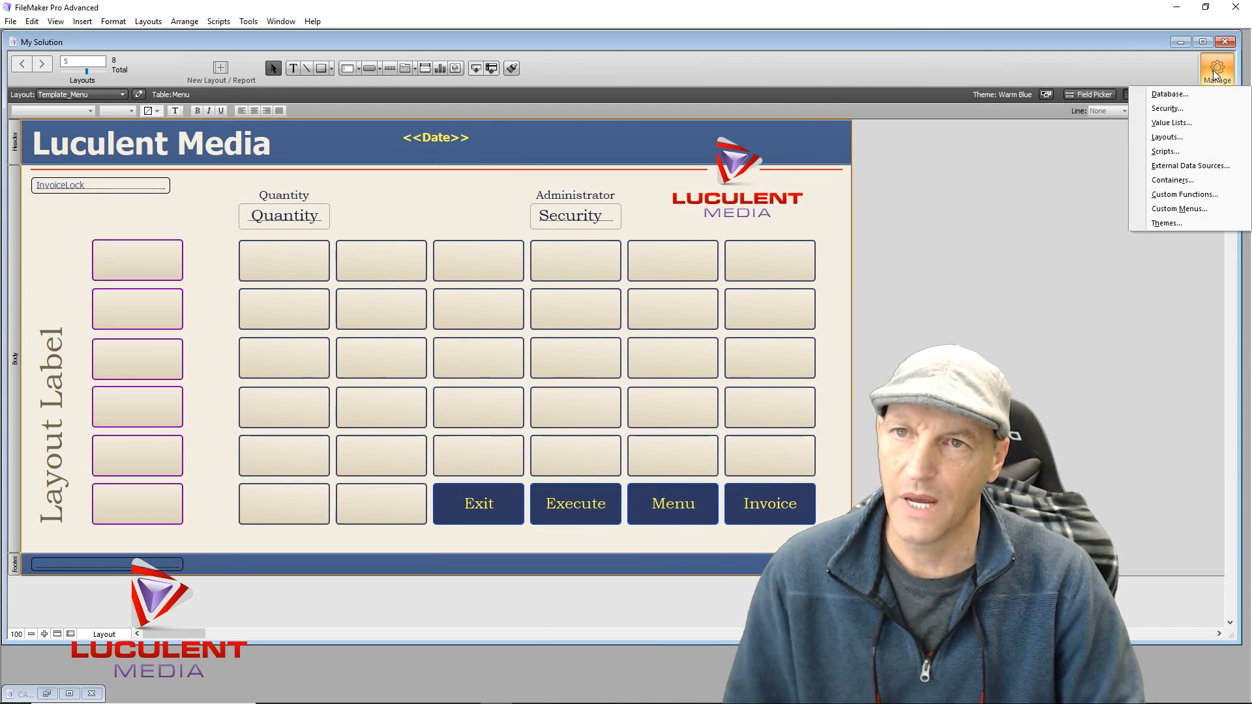
left_click(1171, 137)
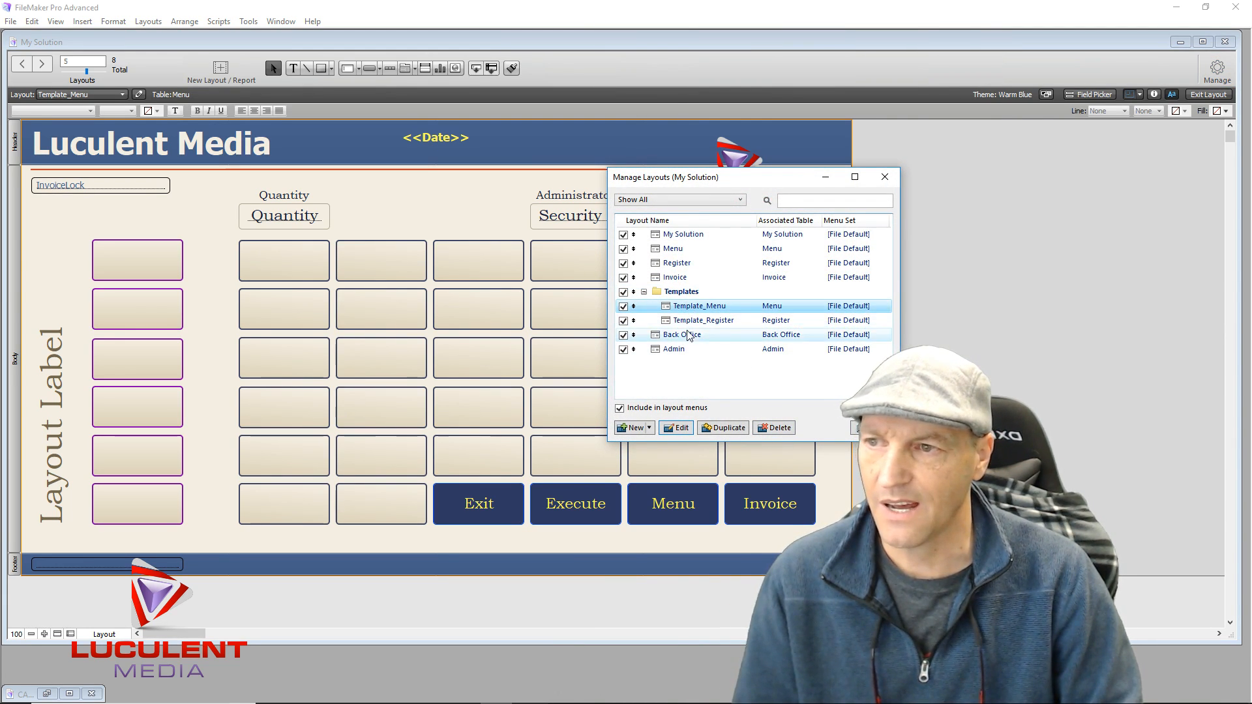
Create a new layout folder named 'Unused'
left_click(651, 432)
left_click(651, 459)
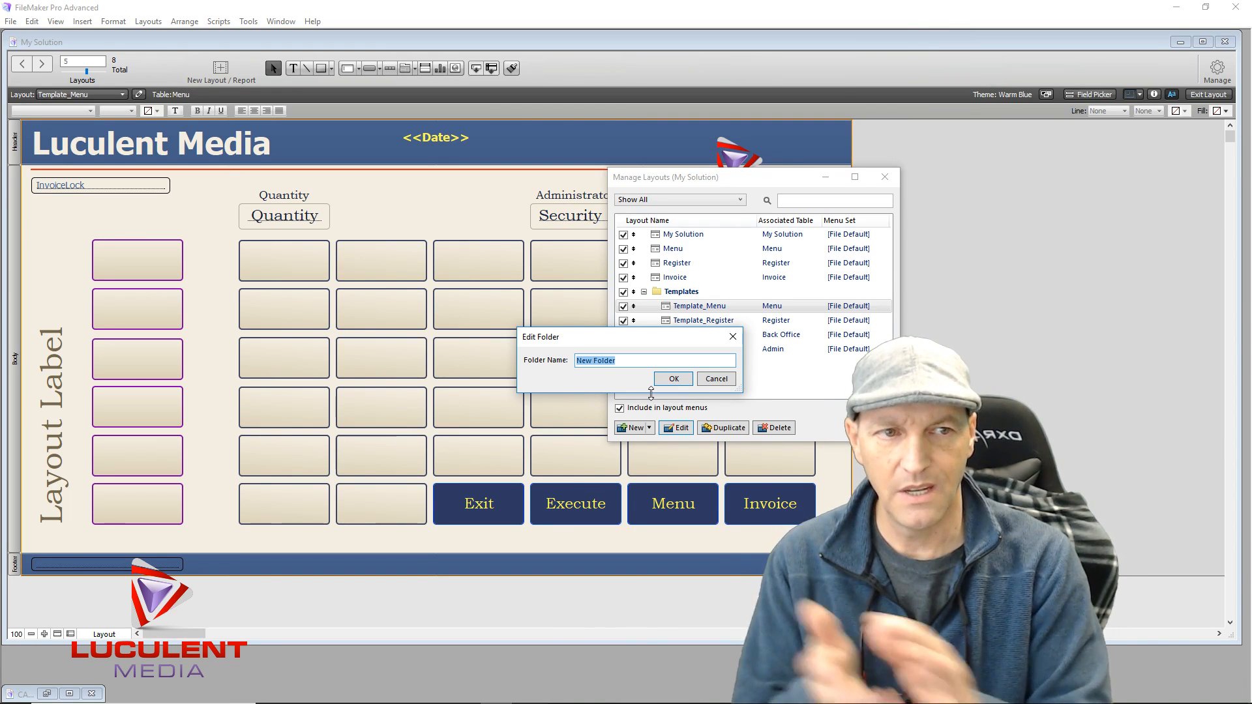
type("Un")
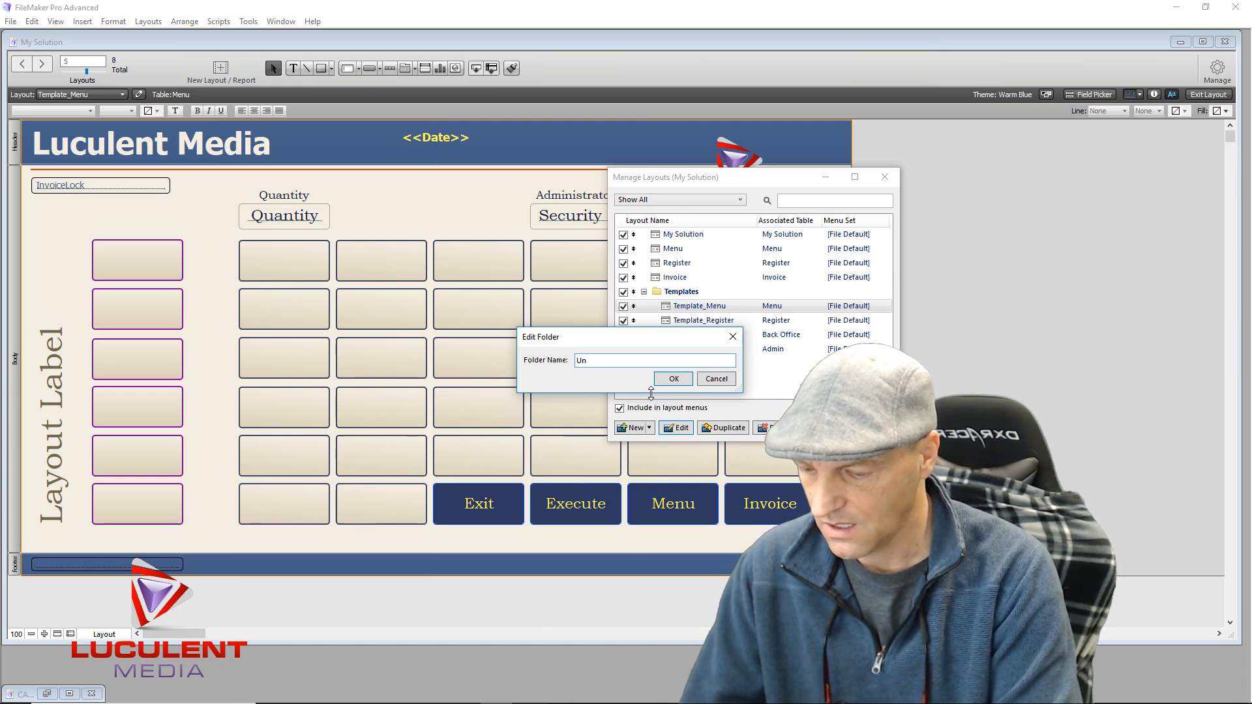
type("used")
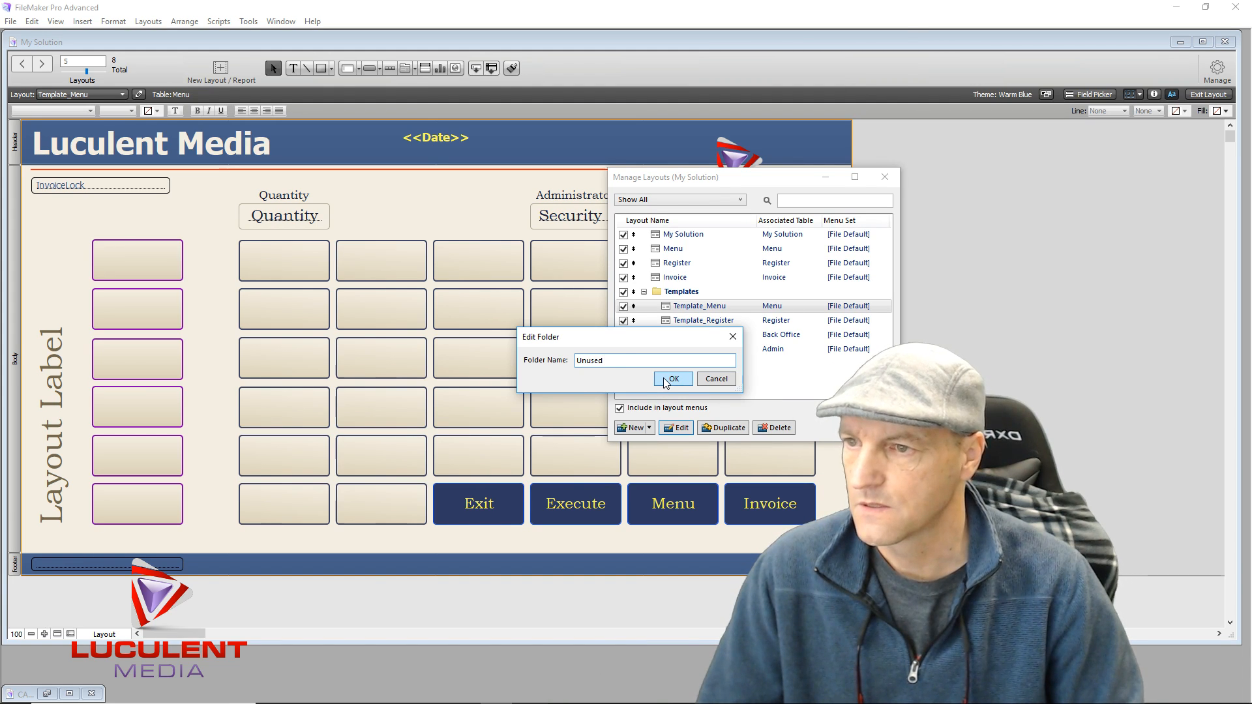
left_click(672, 379)
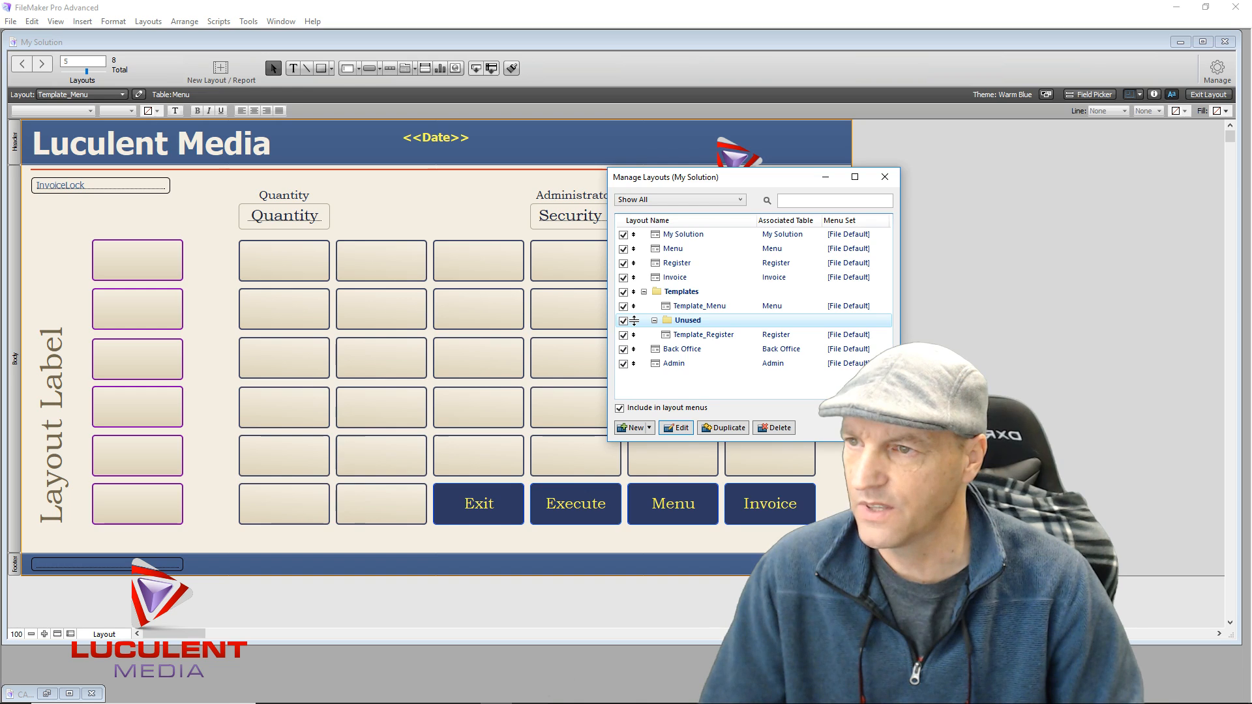
Move Unused to the top, move layouts into it, and open Menu in a new window
left_click_drag(633, 320, 644, 241)
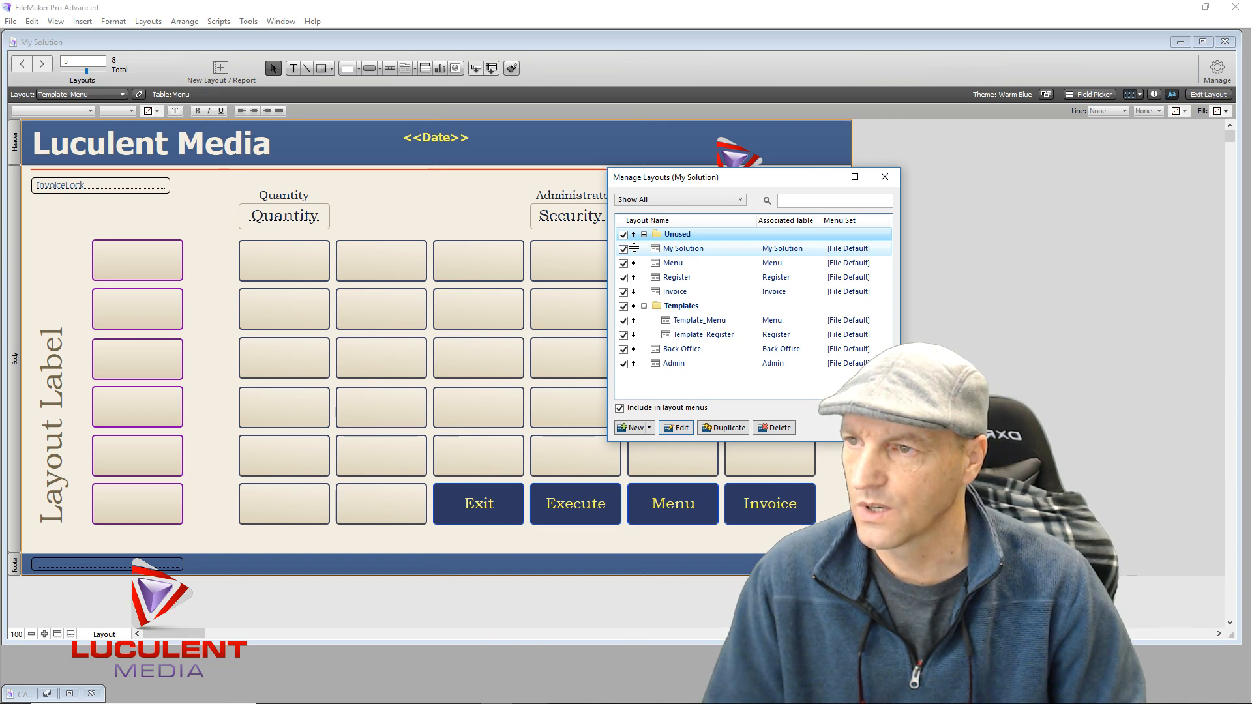
left_click(634, 248)
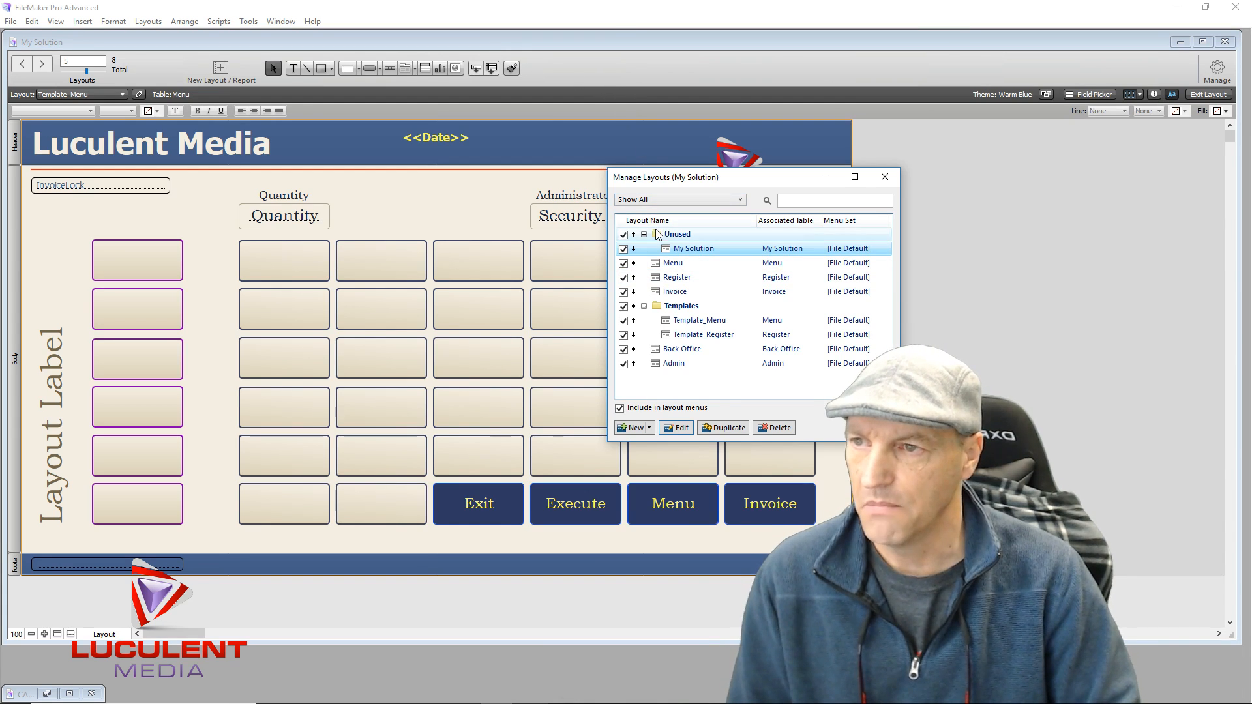
left_click_drag(630, 262, 646, 291)
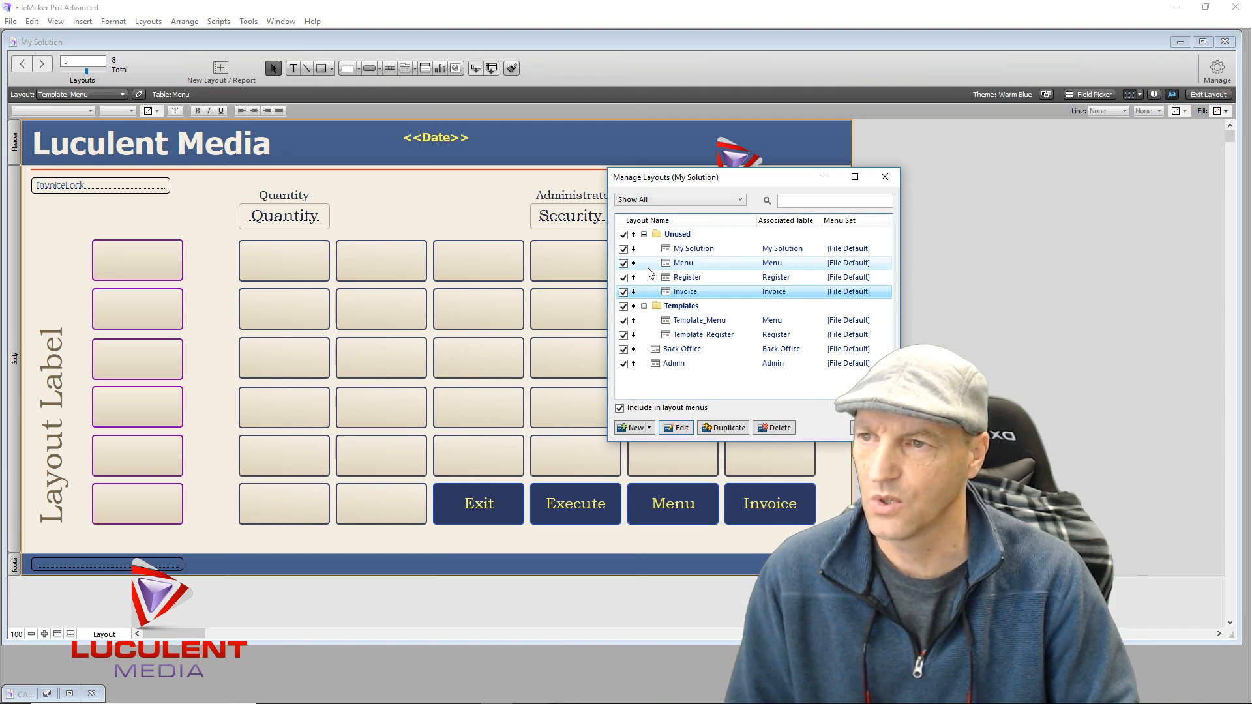
left_click(692, 266)
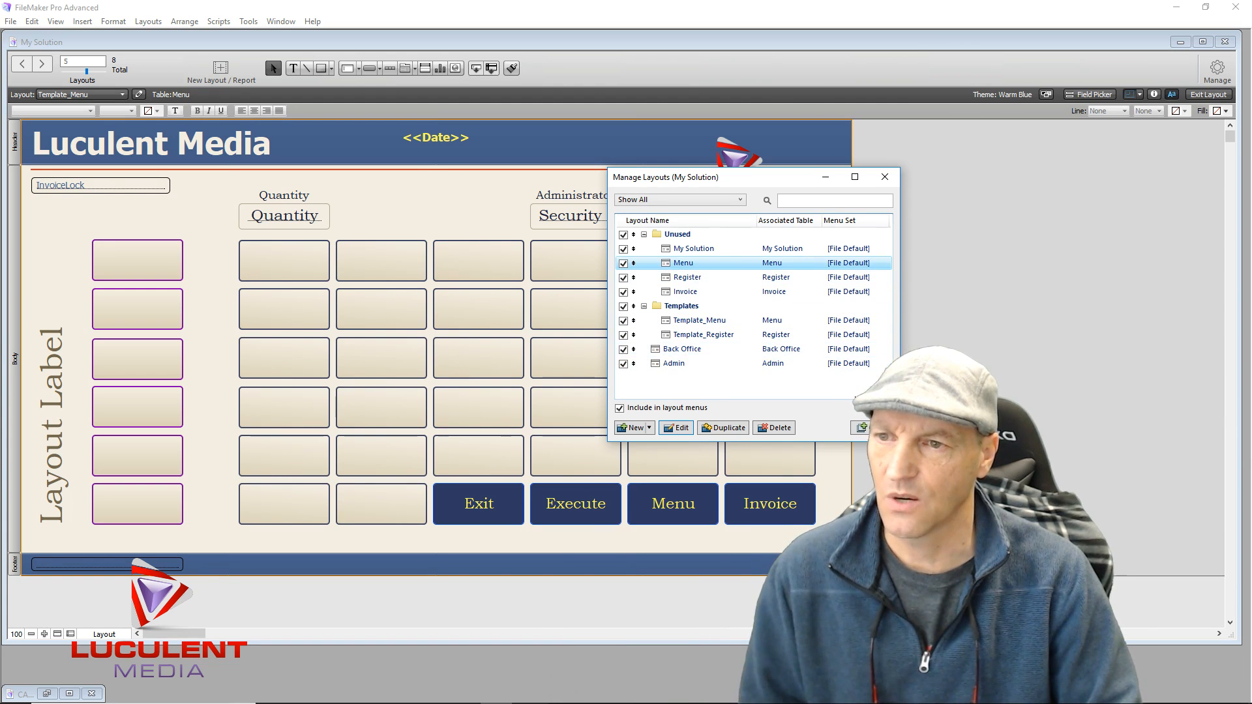
left_click(861, 428)
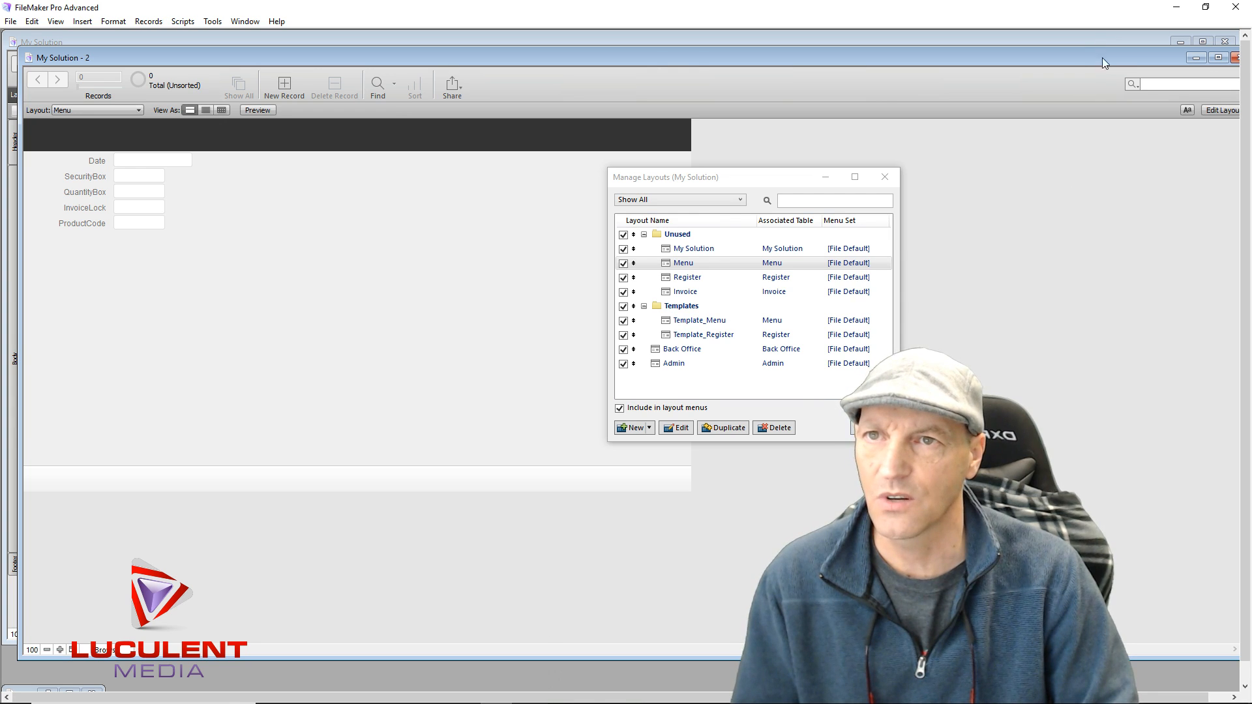
Move aside and close the second My Solution window
left_click_drag(1109, 52, 1092, 58)
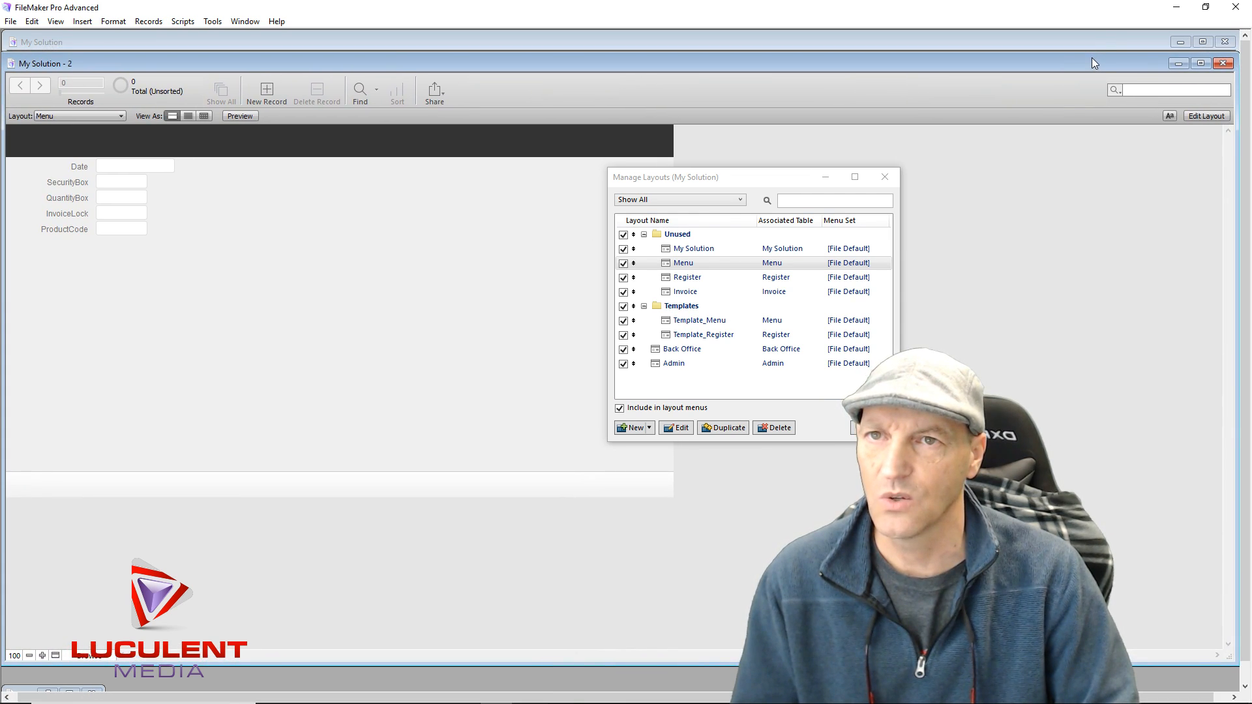
left_click(1224, 63)
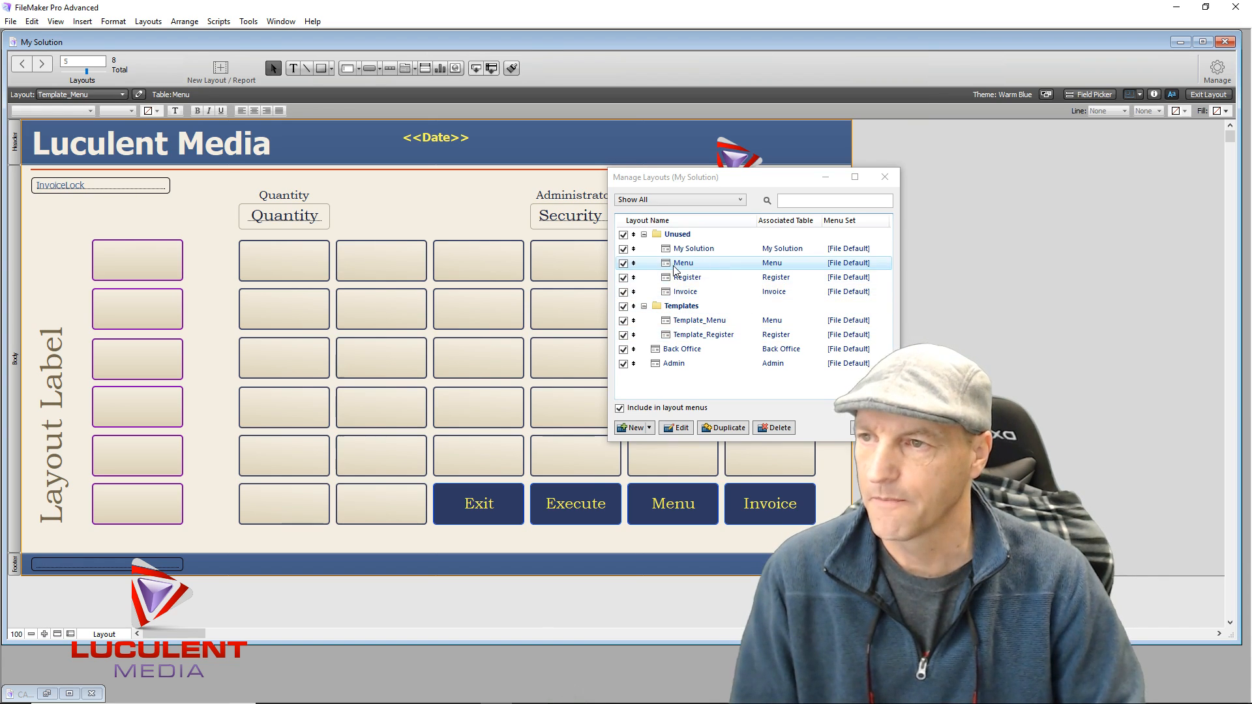
Exclude the My Solution and Menu layouts and the Unused folder from layout menus
left_click(624, 249)
left_click(623, 263)
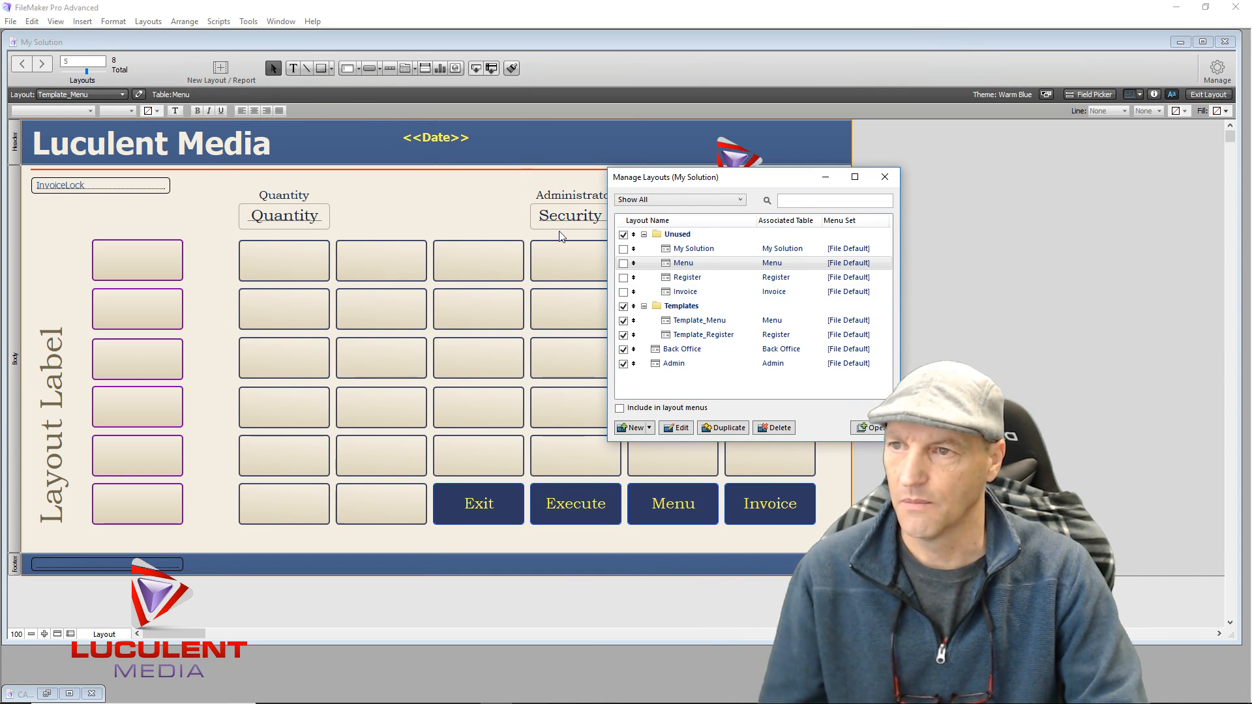
left_click(624, 235)
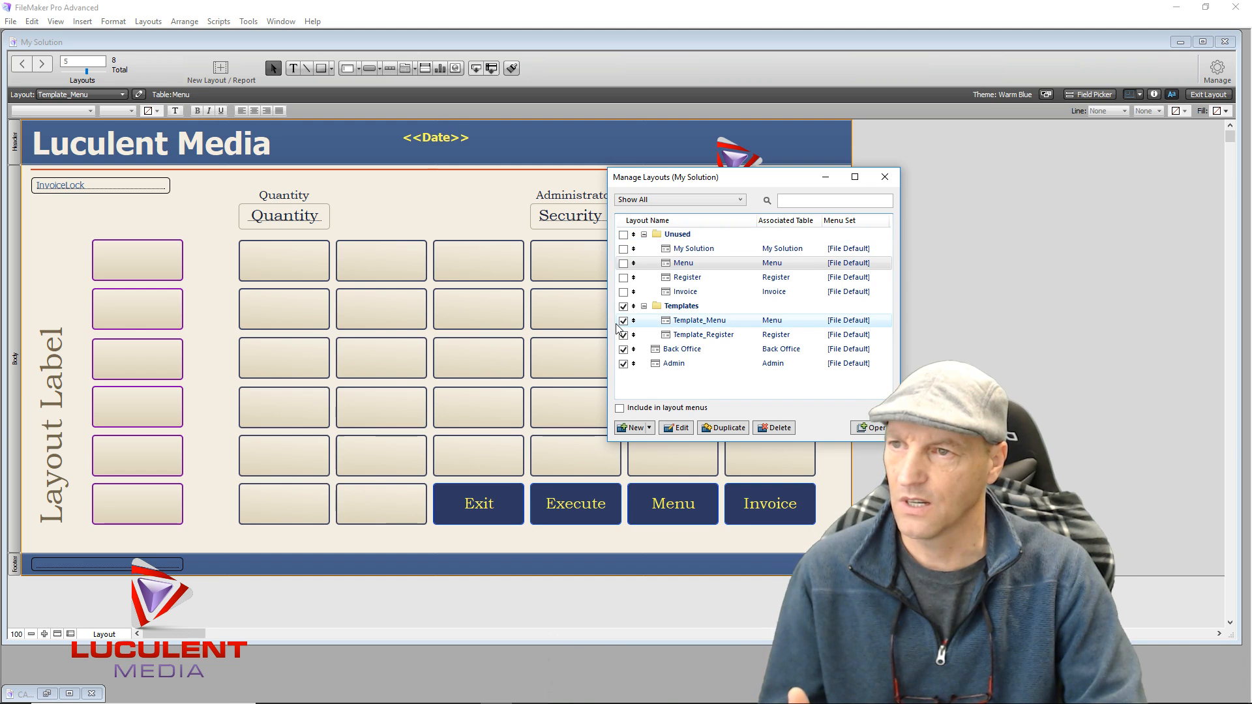
left_click(885, 177)
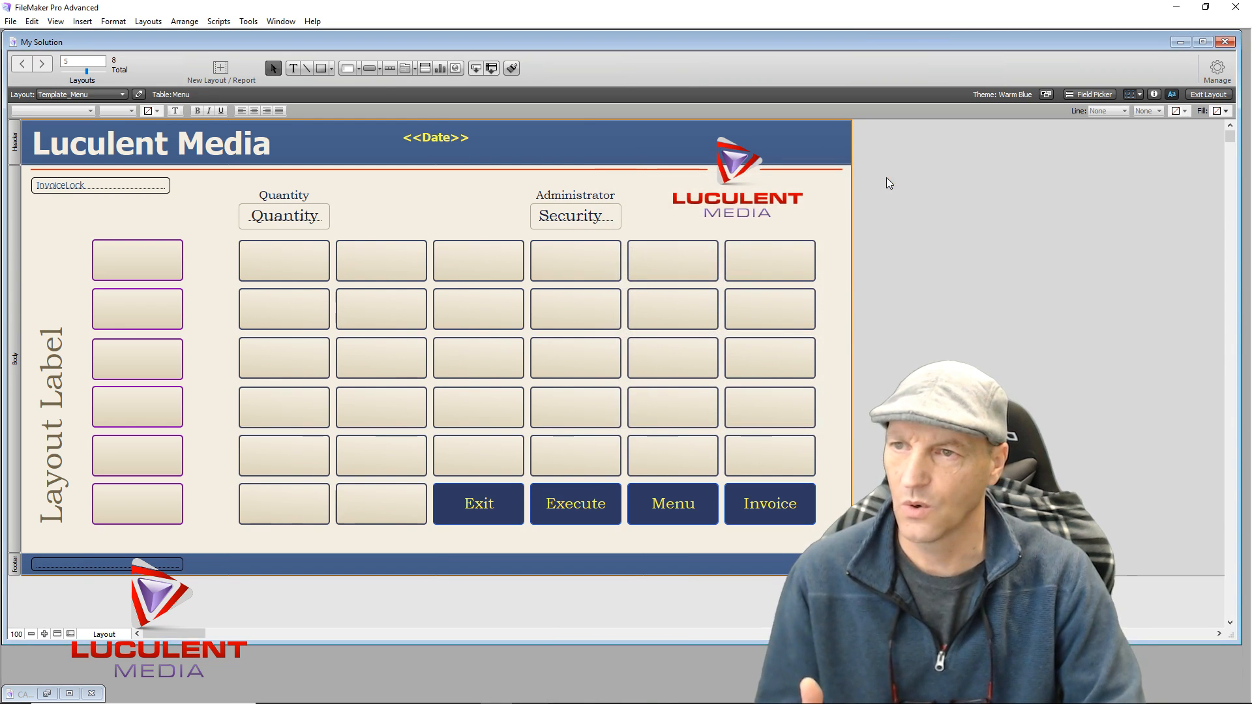
left_click(1200, 93)
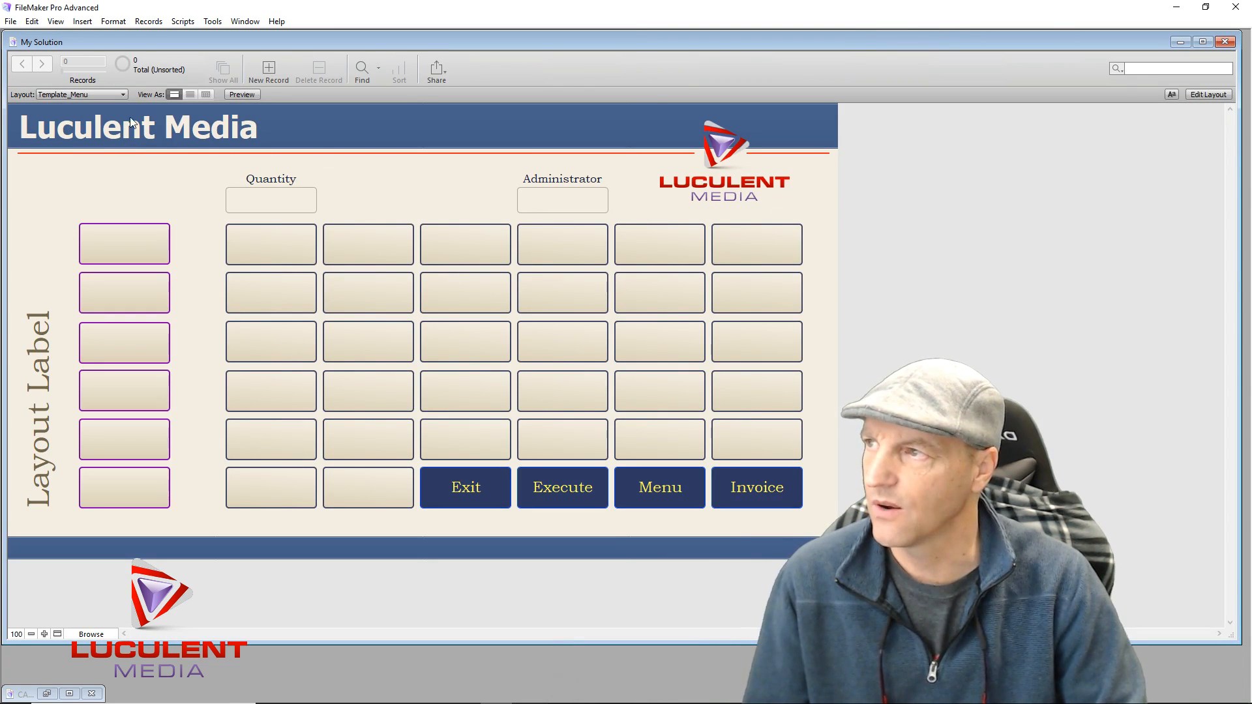
left_click(122, 95)
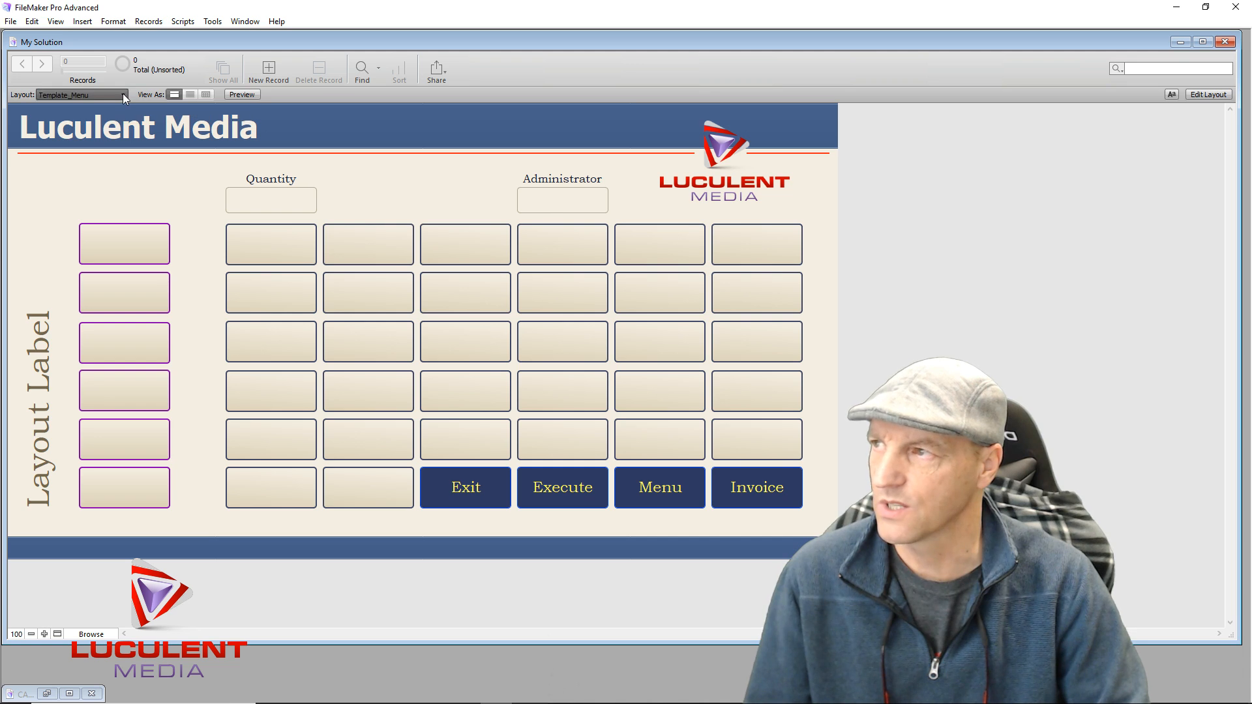
mouse_move(108, 112)
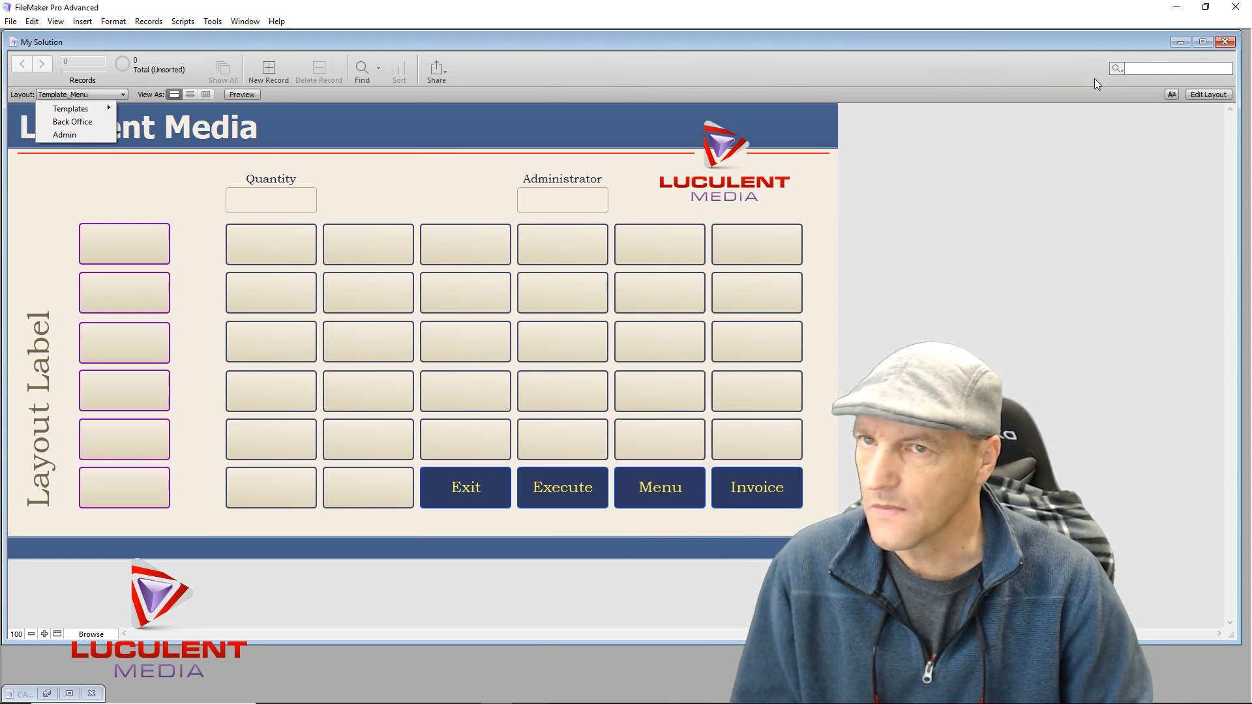
left_click(1216, 94)
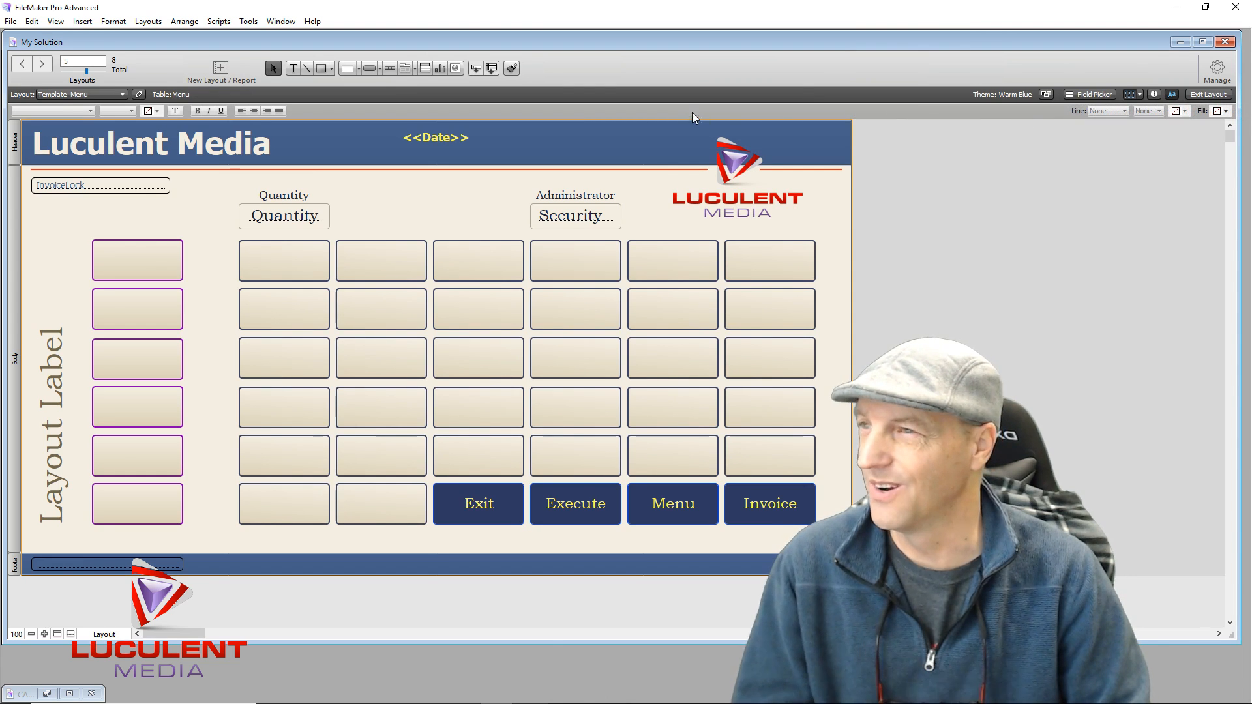
Reopen Manage Layouts and move Back Office and Admin into the Unused folder
left_click(1203, 75)
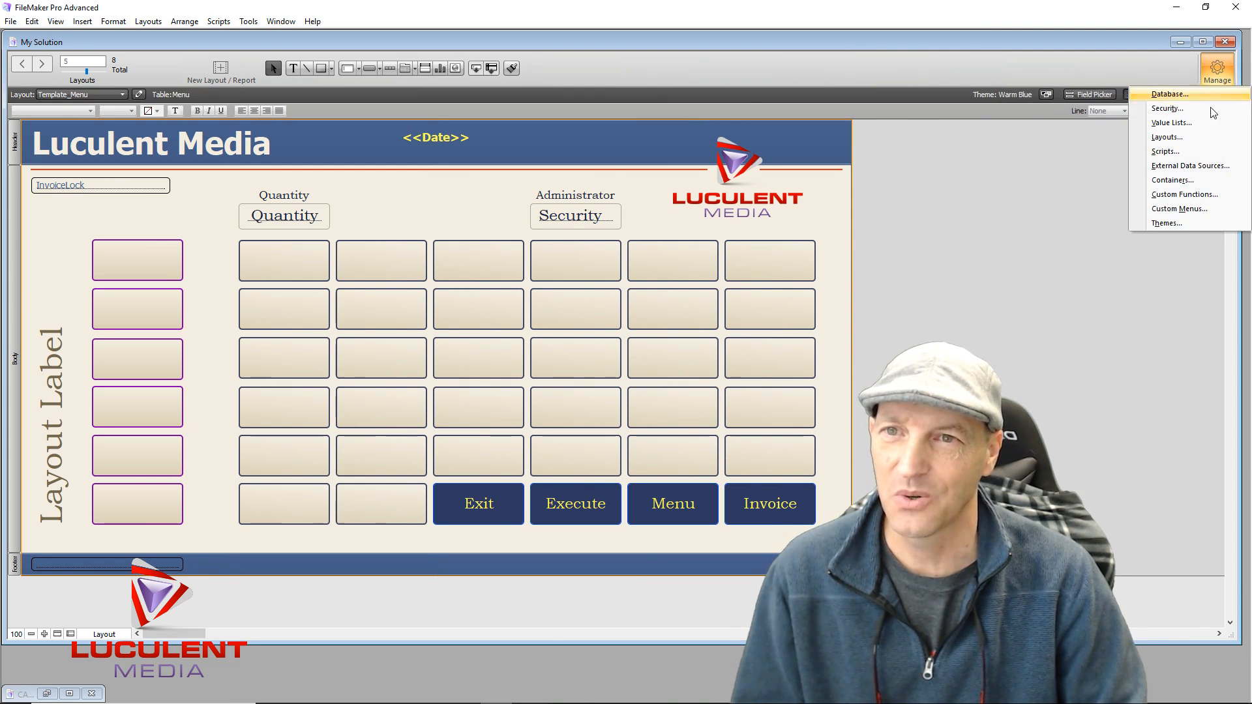
left_click(1199, 136)
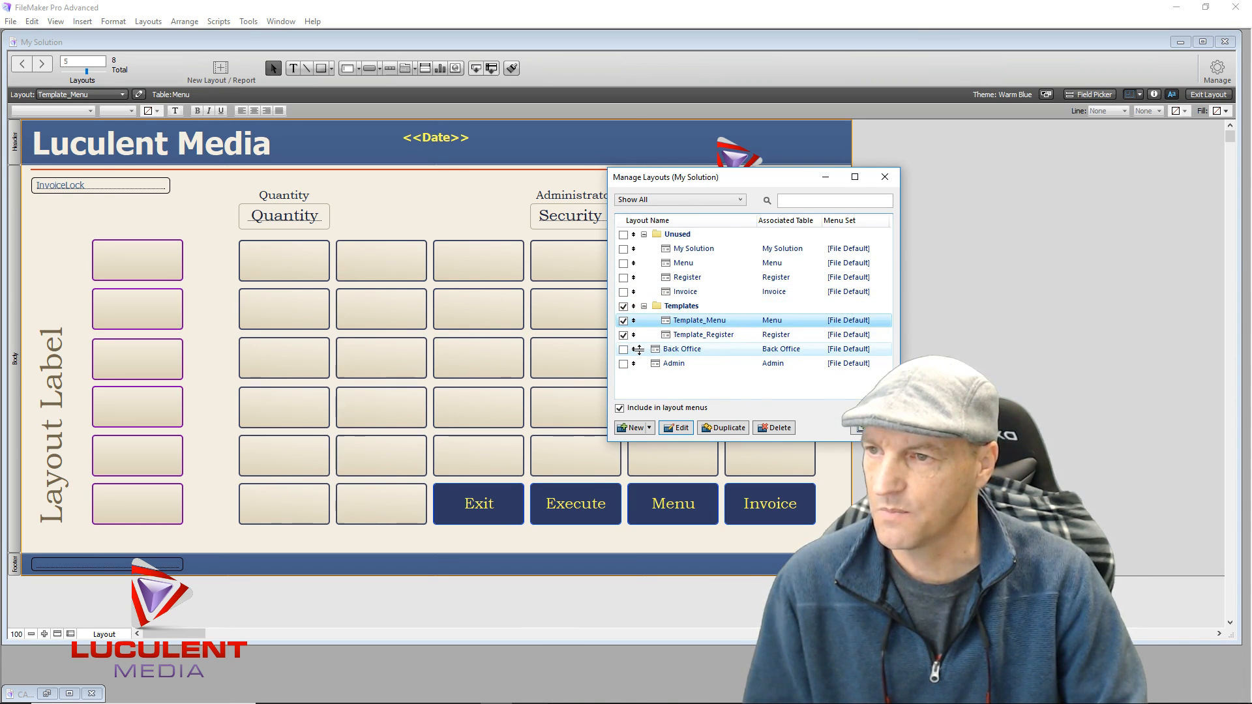
left_click_drag(634, 351, 648, 291)
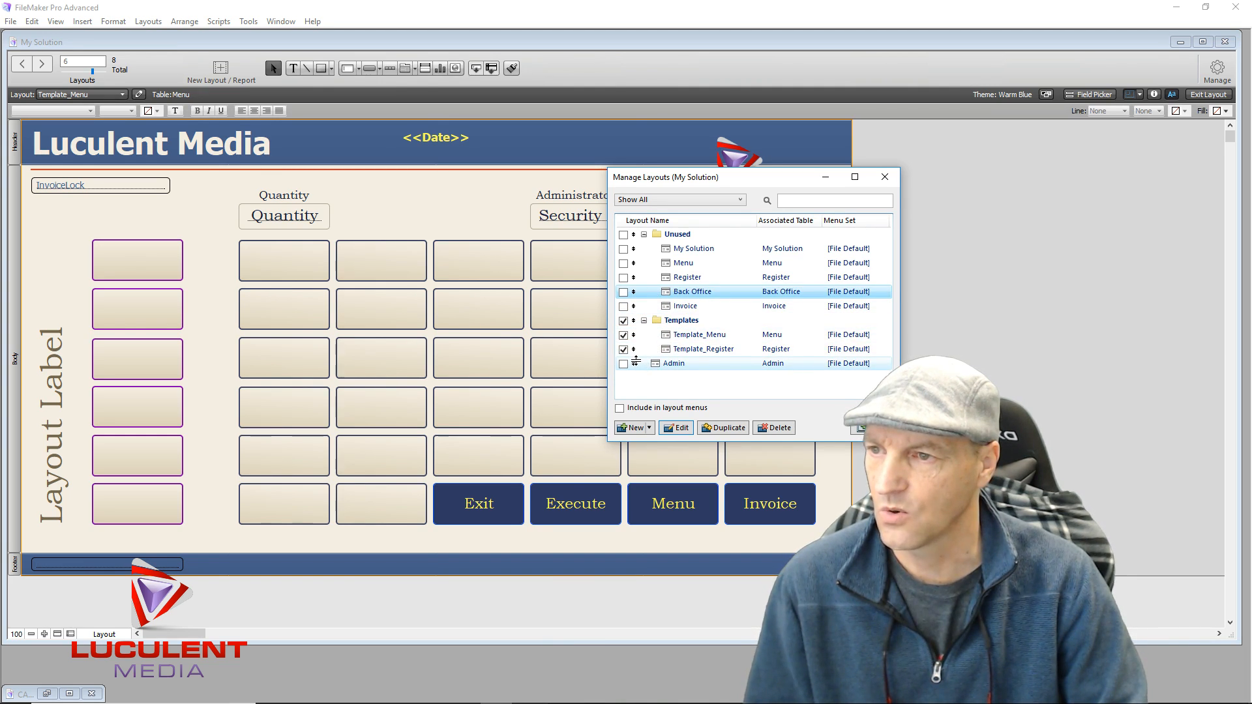
left_click_drag(634, 366, 637, 301)
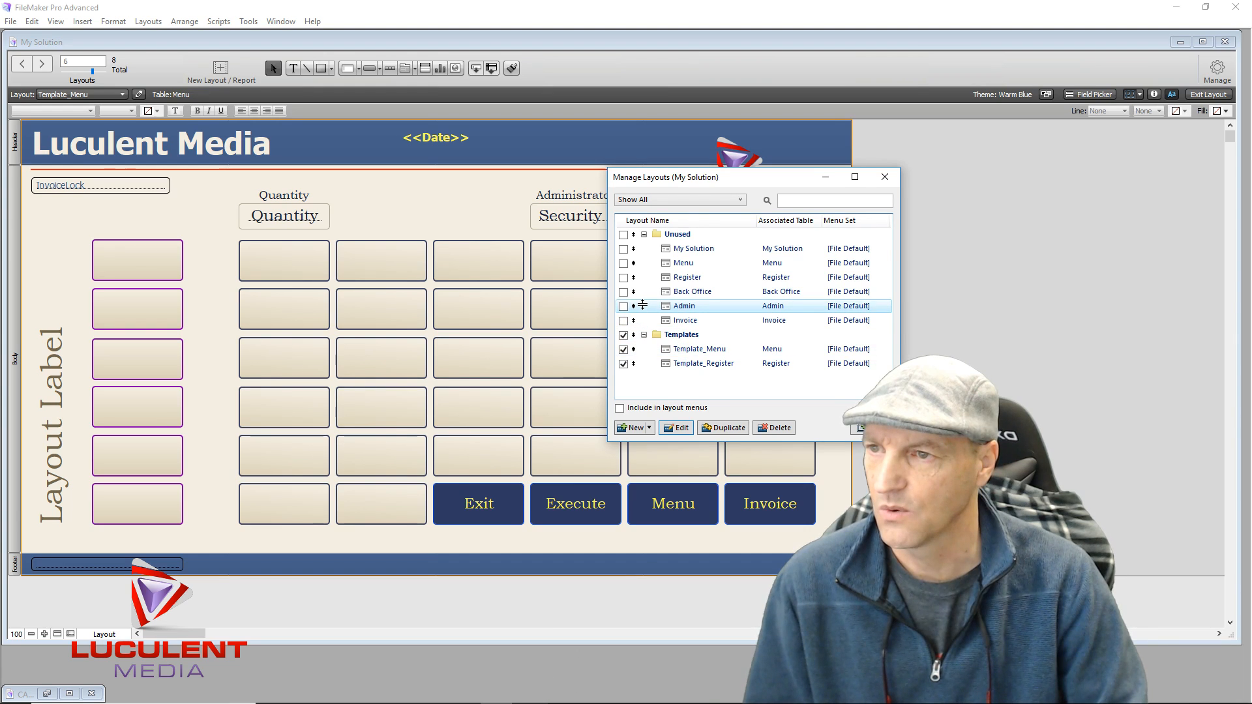
Collapse the Unused folder and select the Template_Menu layout
left_click(644, 383)
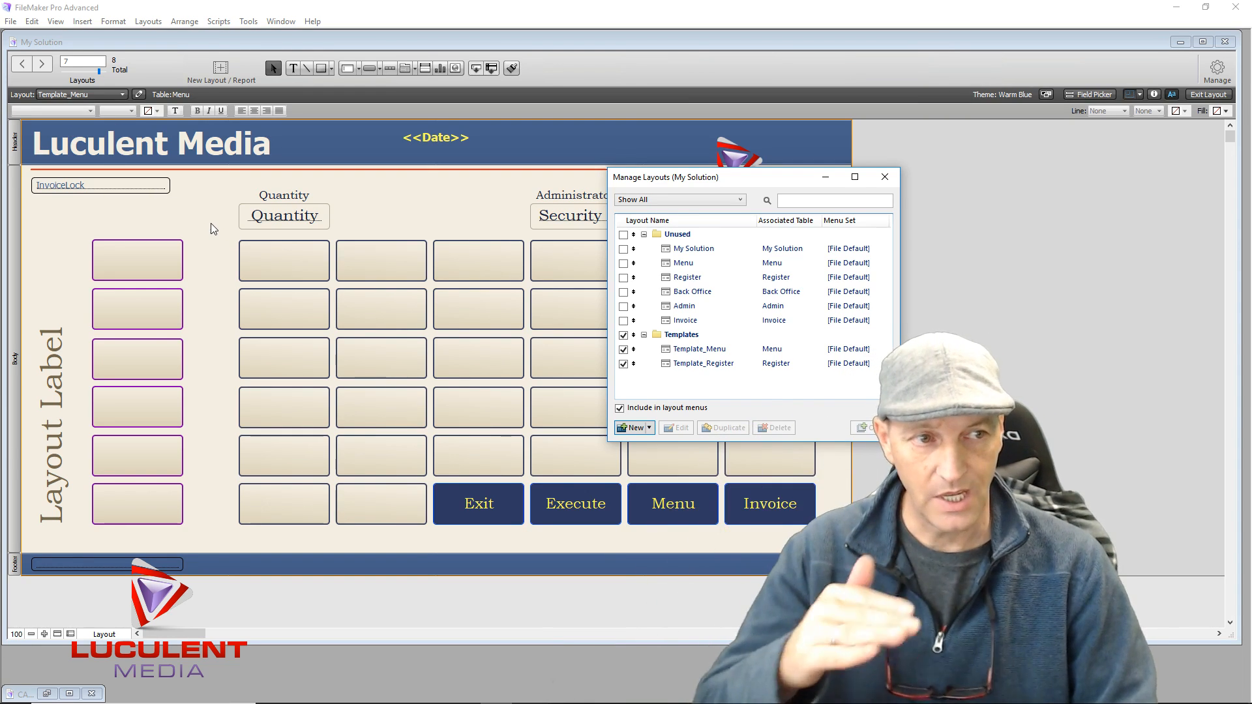
left_click(645, 235)
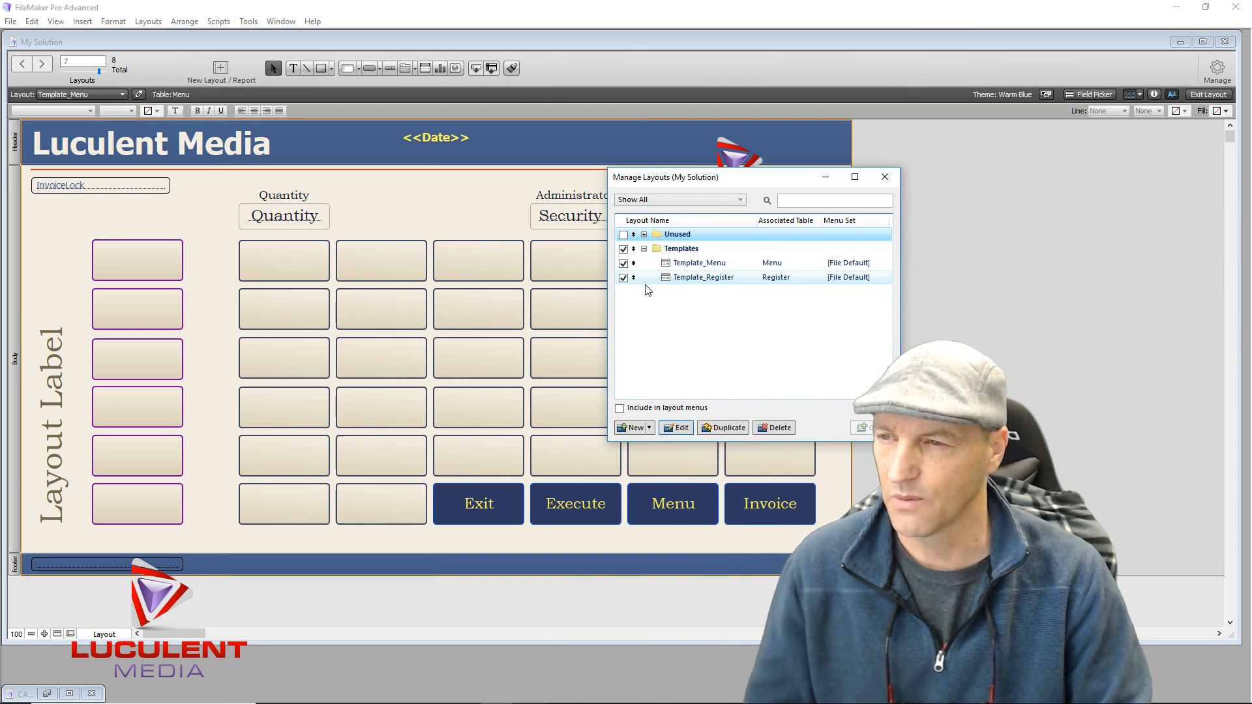
left_click(693, 265)
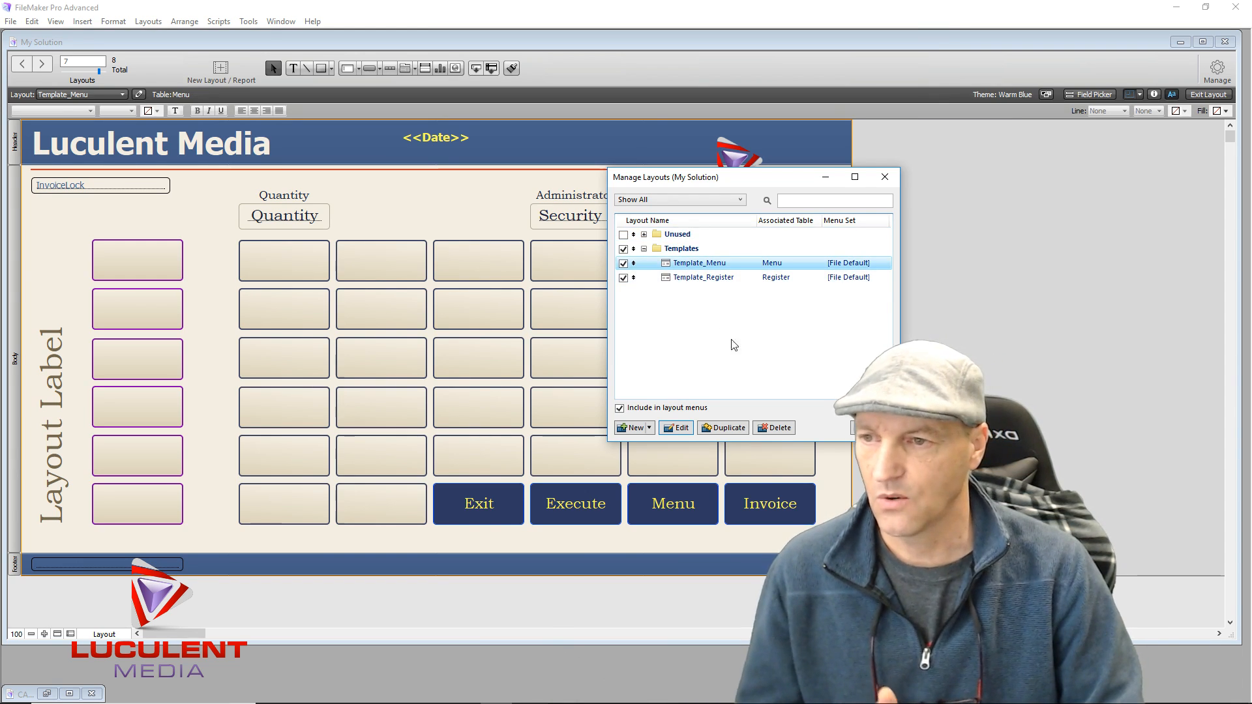
Duplicate Template_Menu and open Layout Setup for the copy
left_click(732, 425)
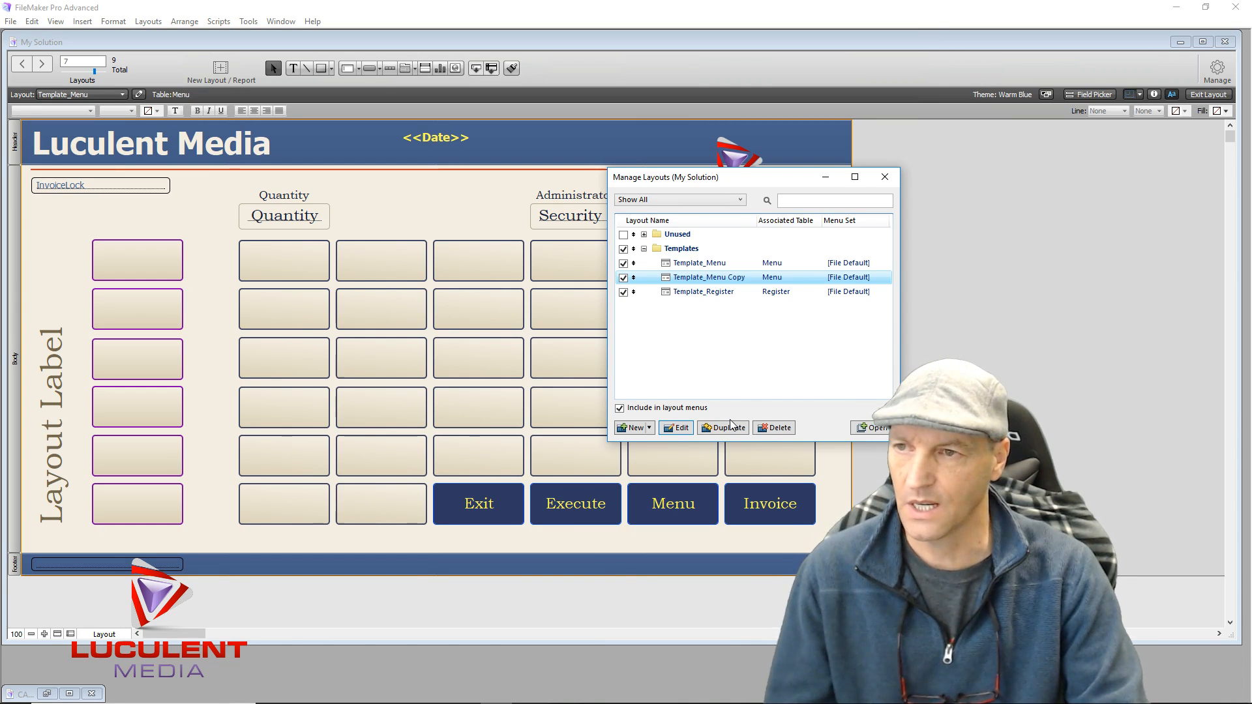
left_click(682, 428)
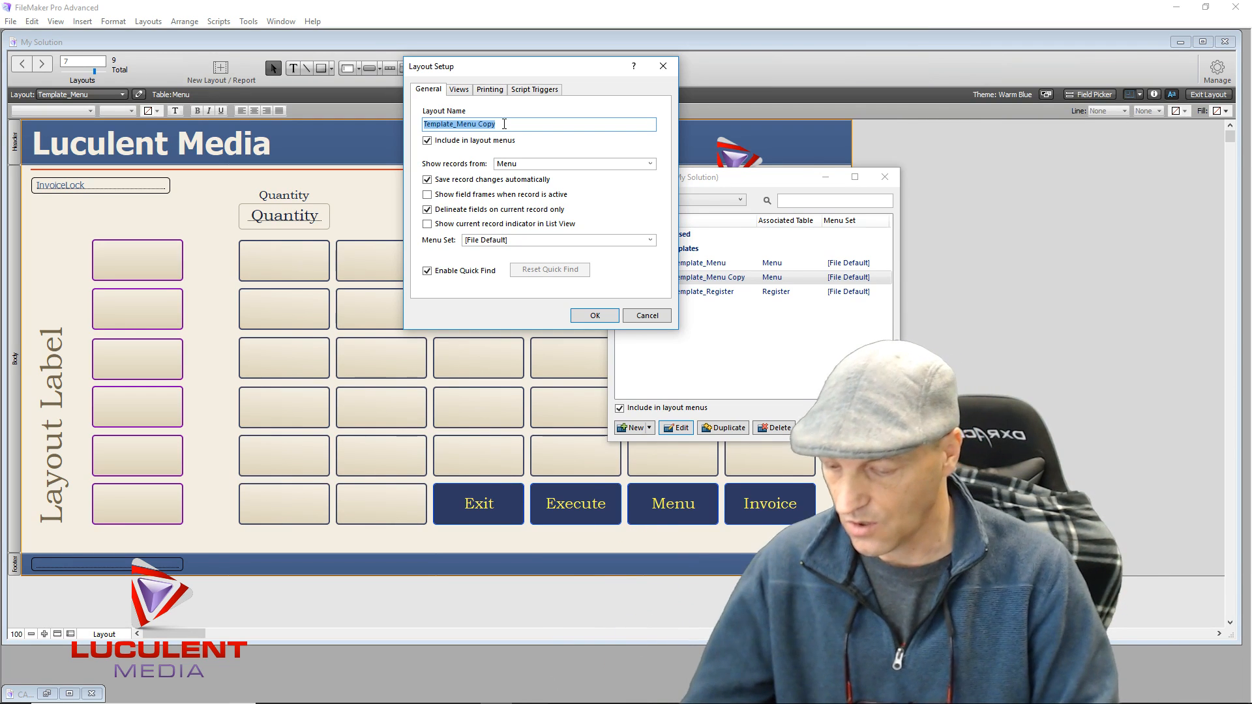
Name the copied layout 'Admin Window' and show records from the Admin table
type("Admin")
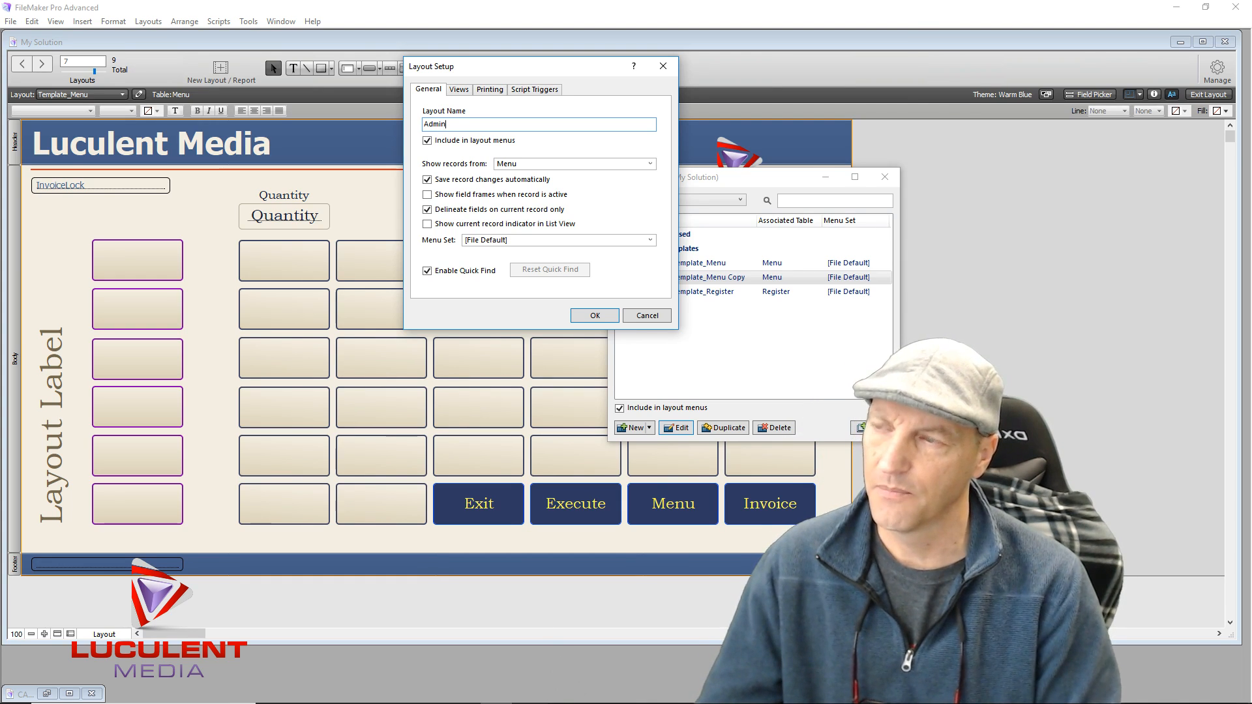
type(" Window")
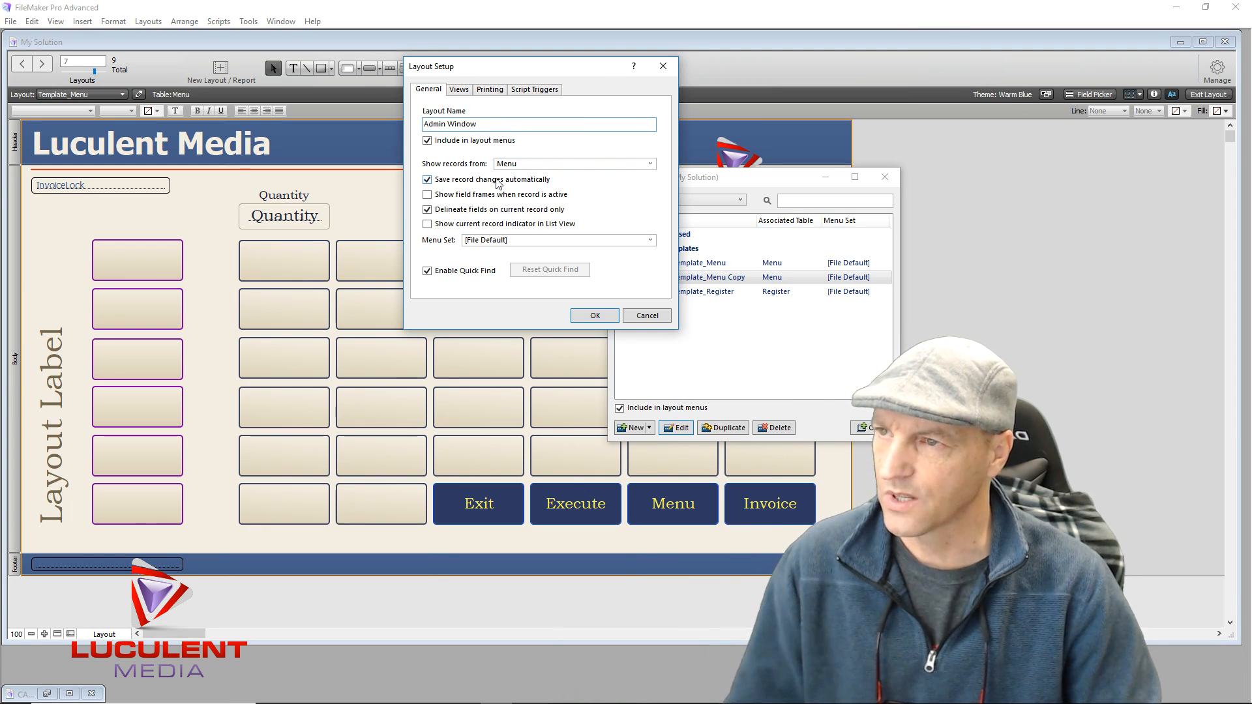
left_click(651, 164)
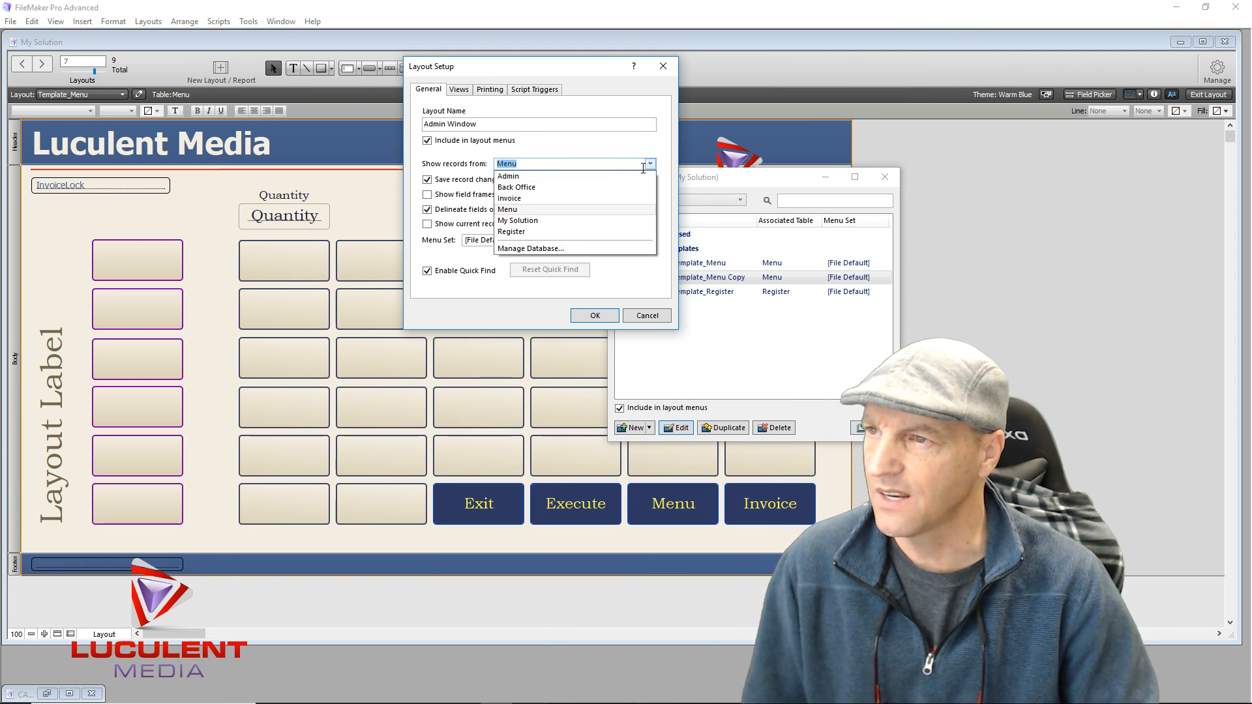
left_click(562, 178)
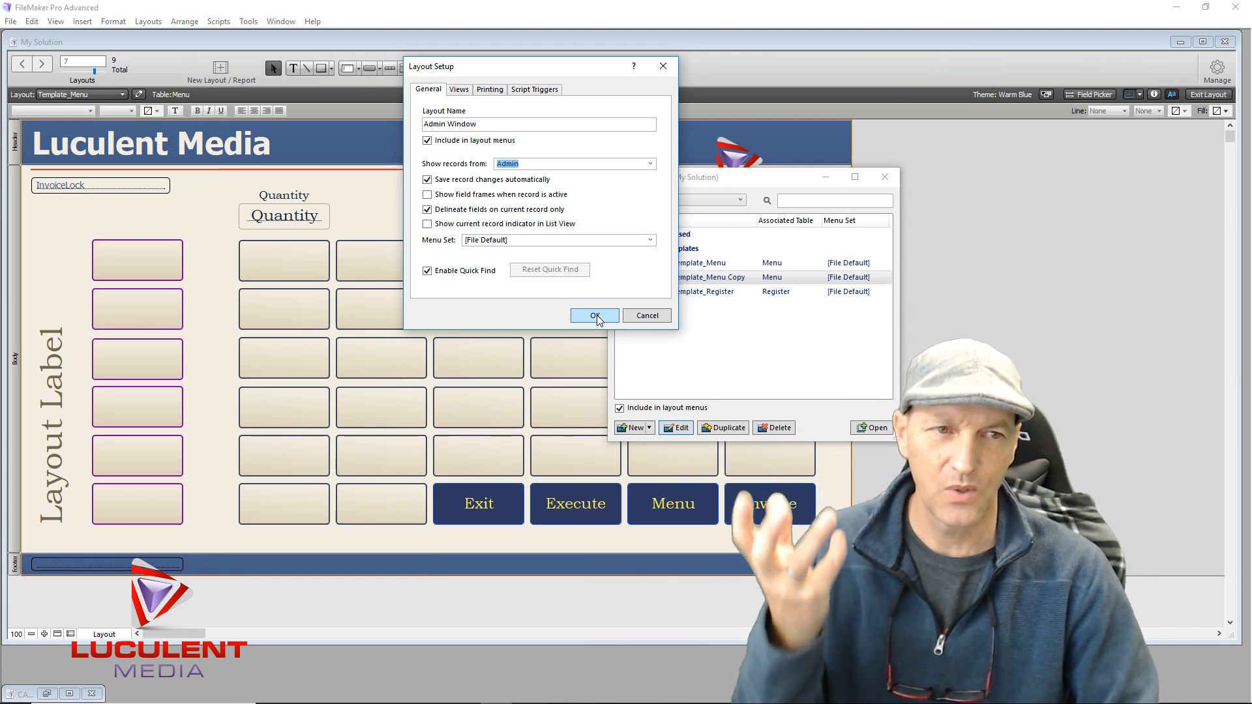
left_click(579, 317)
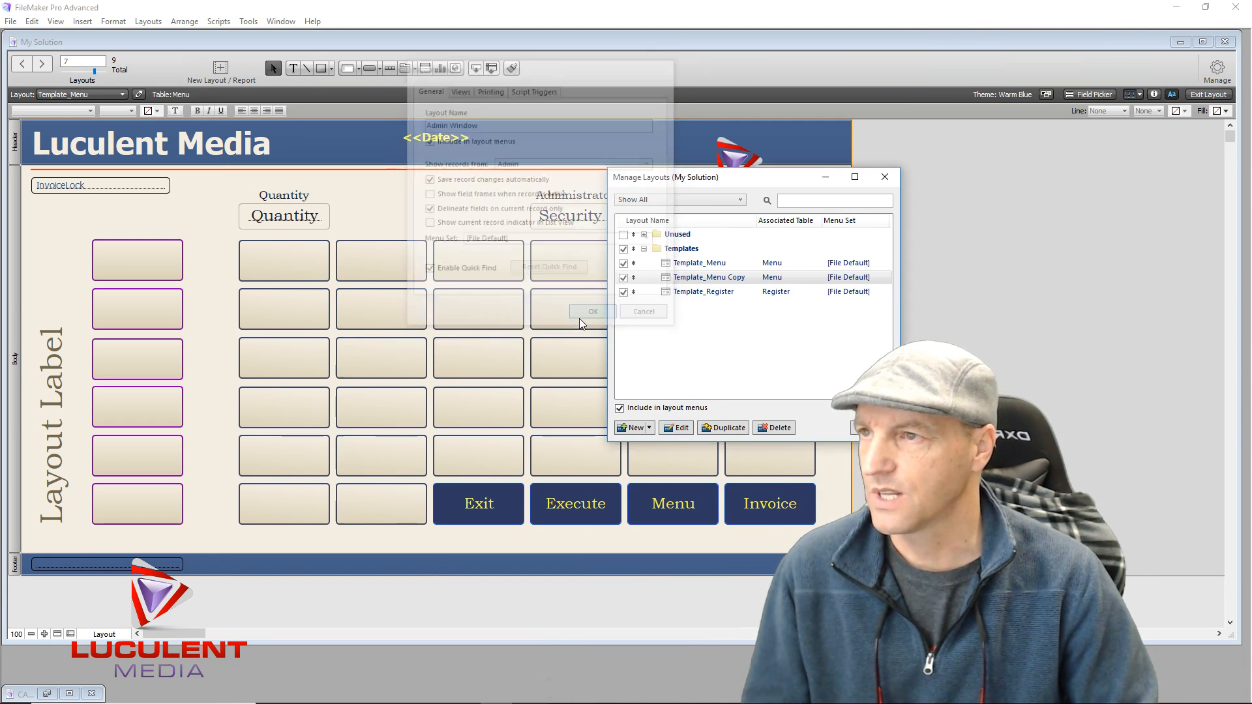
Close Manage Layouts and switch to the Admin Window layout under Templates
left_click(665, 282)
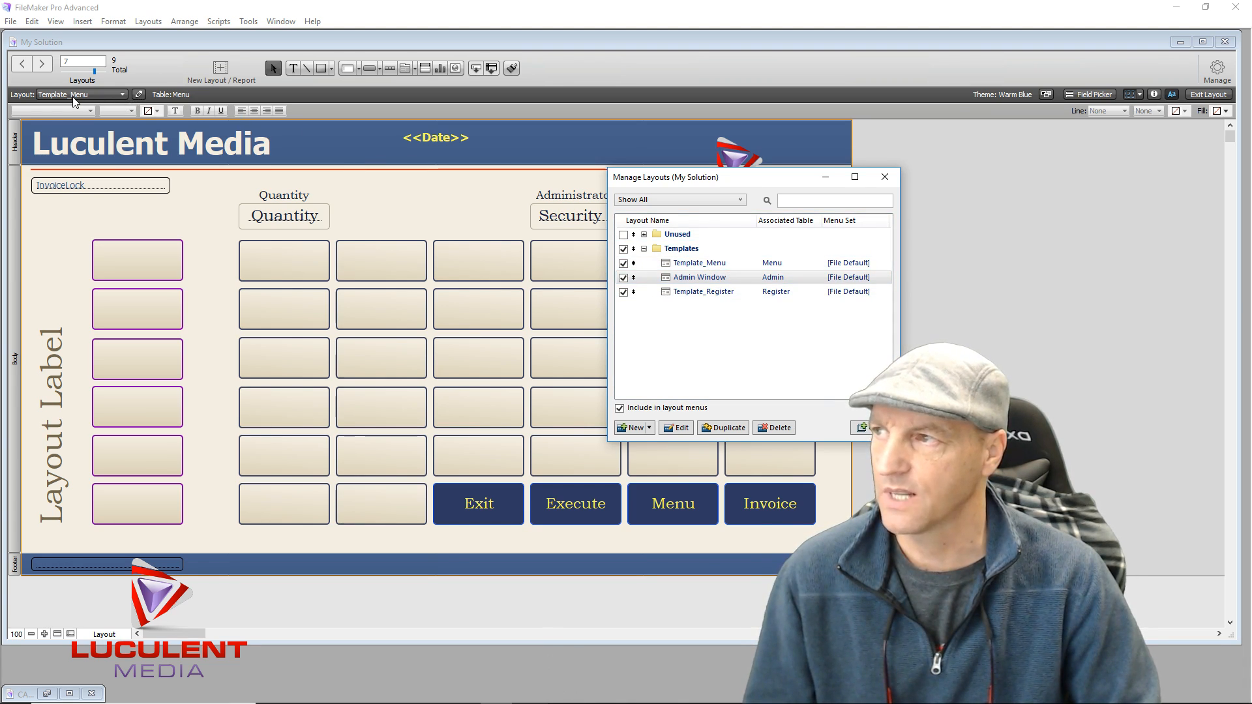
left_click(699, 281)
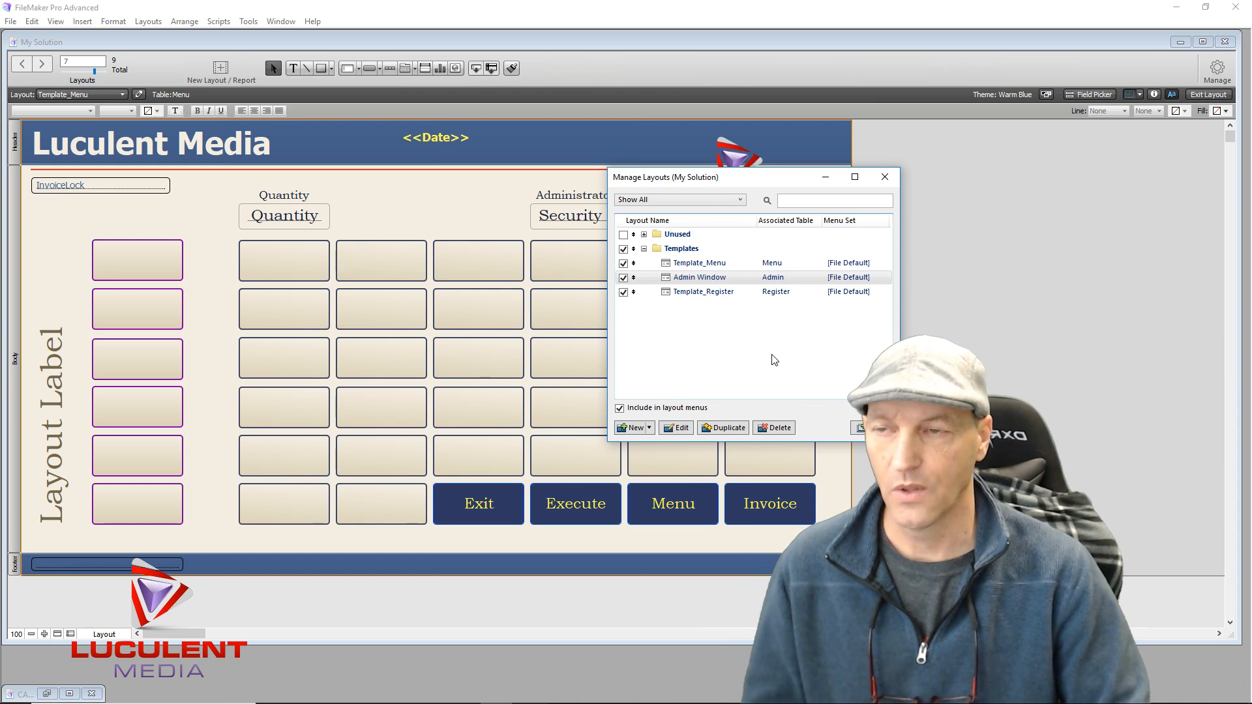
left_click(885, 179)
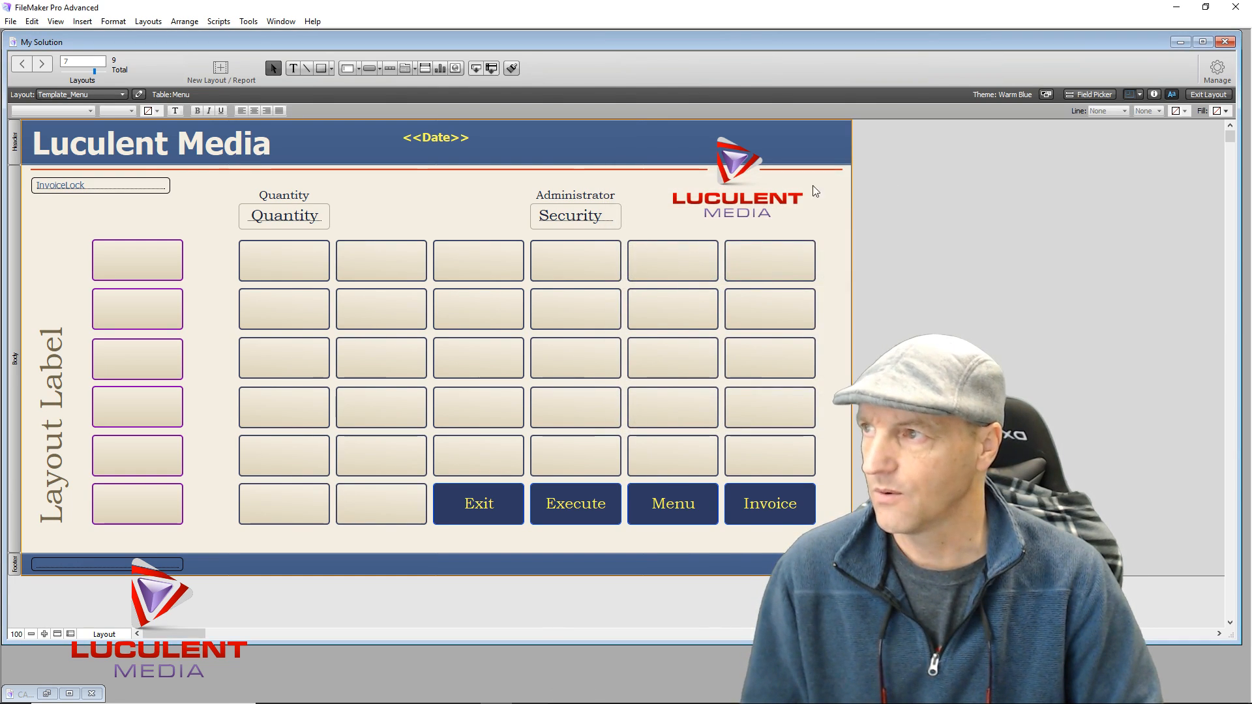
left_click(123, 95)
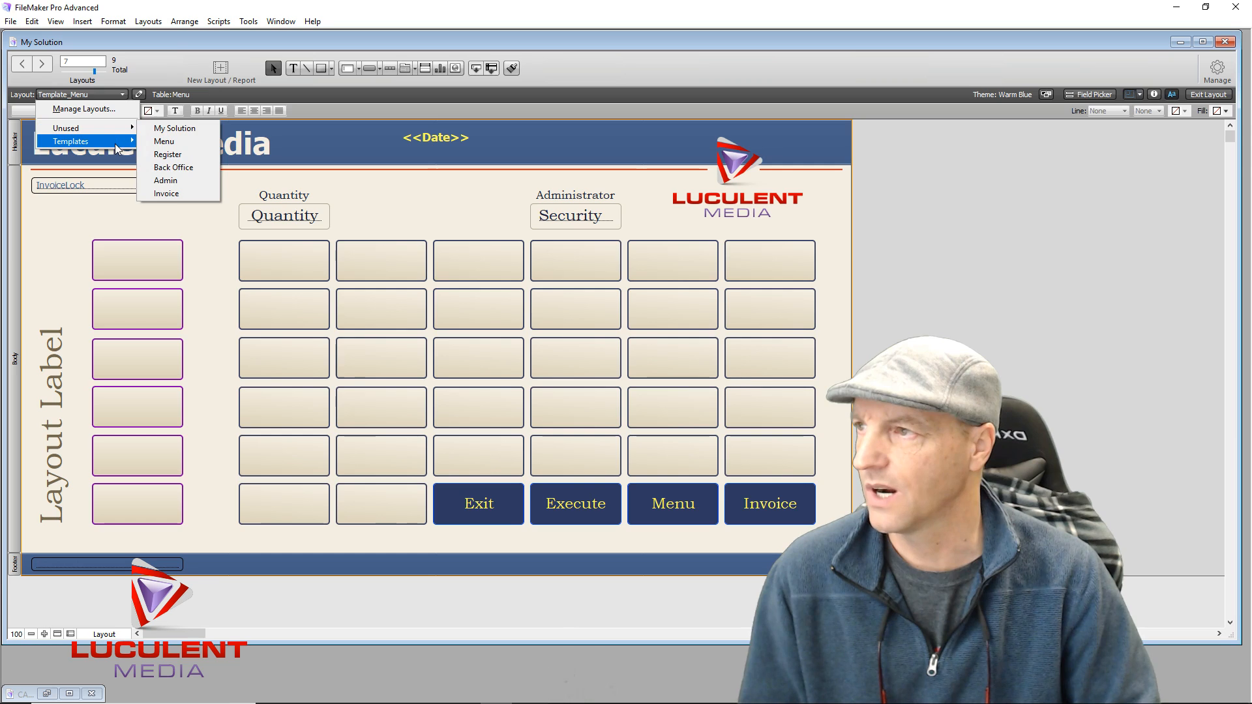
mouse_move(115, 145)
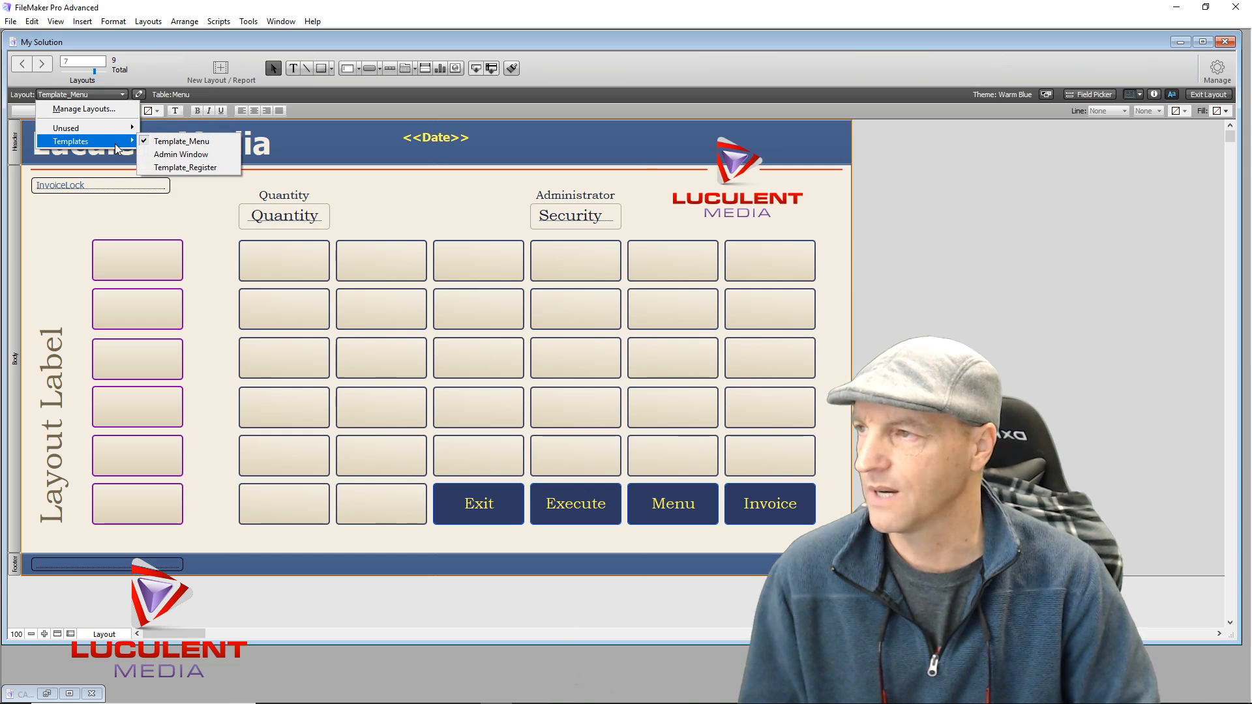
left_click(167, 156)
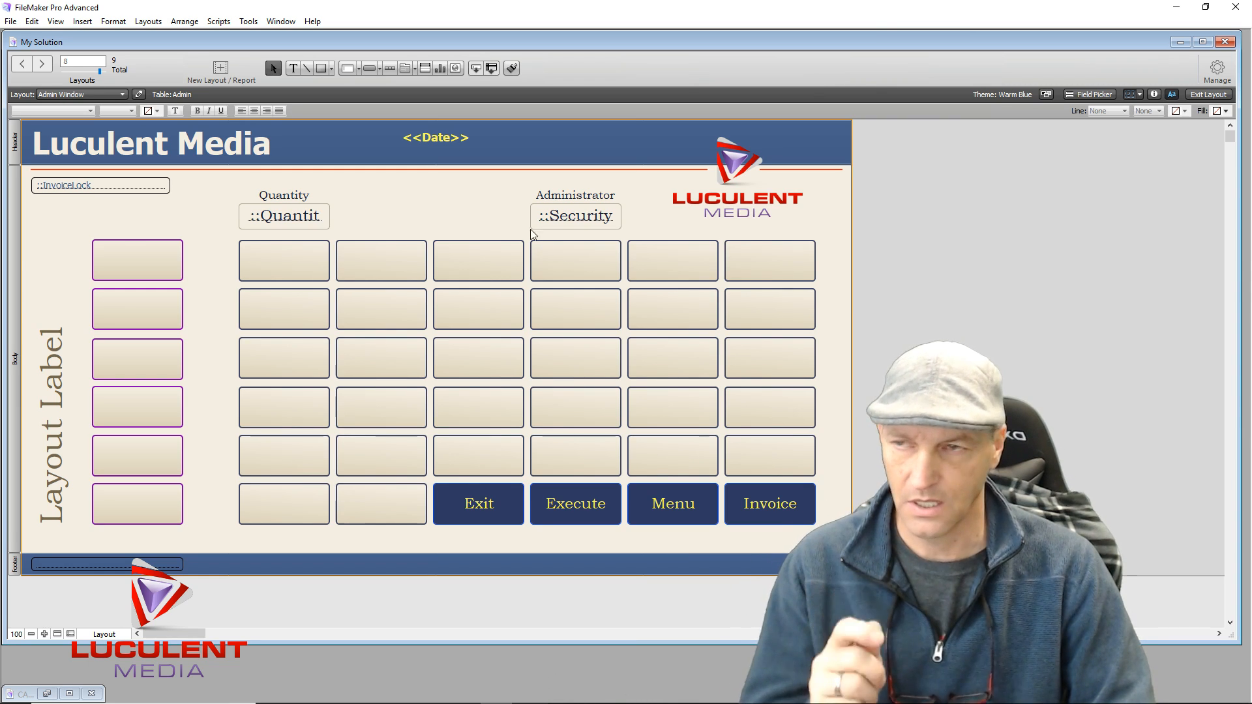
Delete the <<Date>> object, the InvoiceLock field, and the Quantity and Administrator labels and fields
left_click(439, 139)
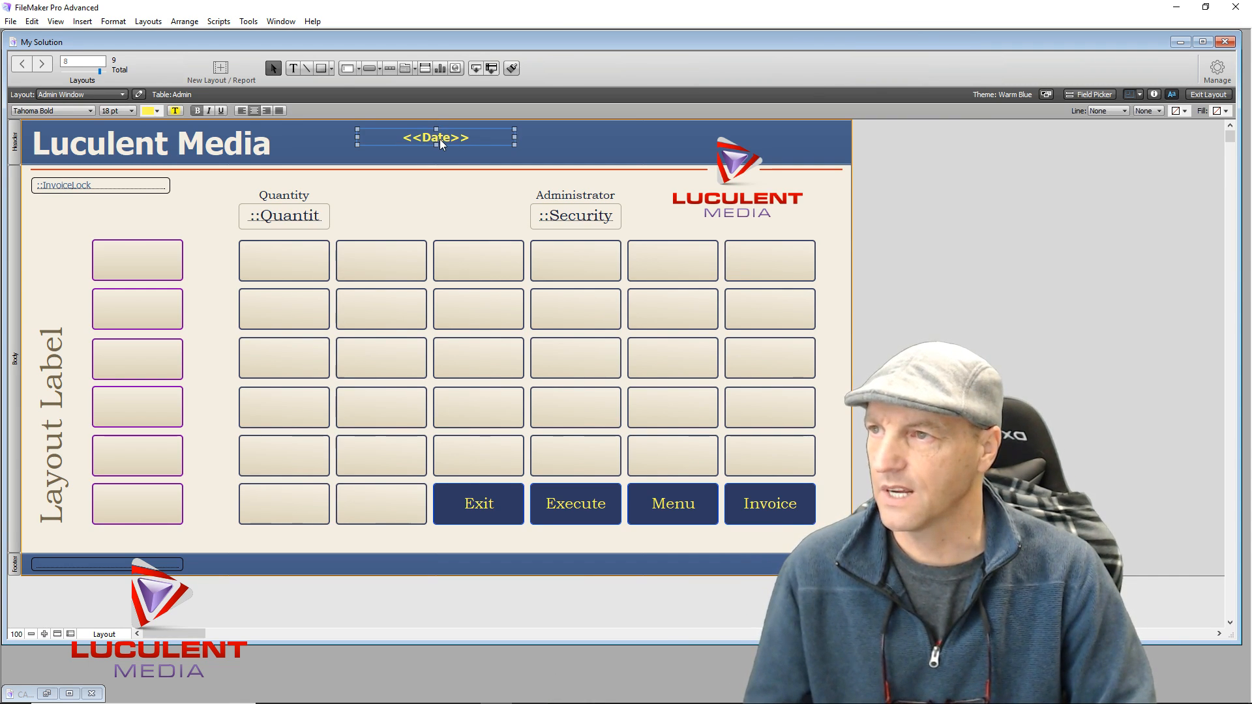
key("Delete")
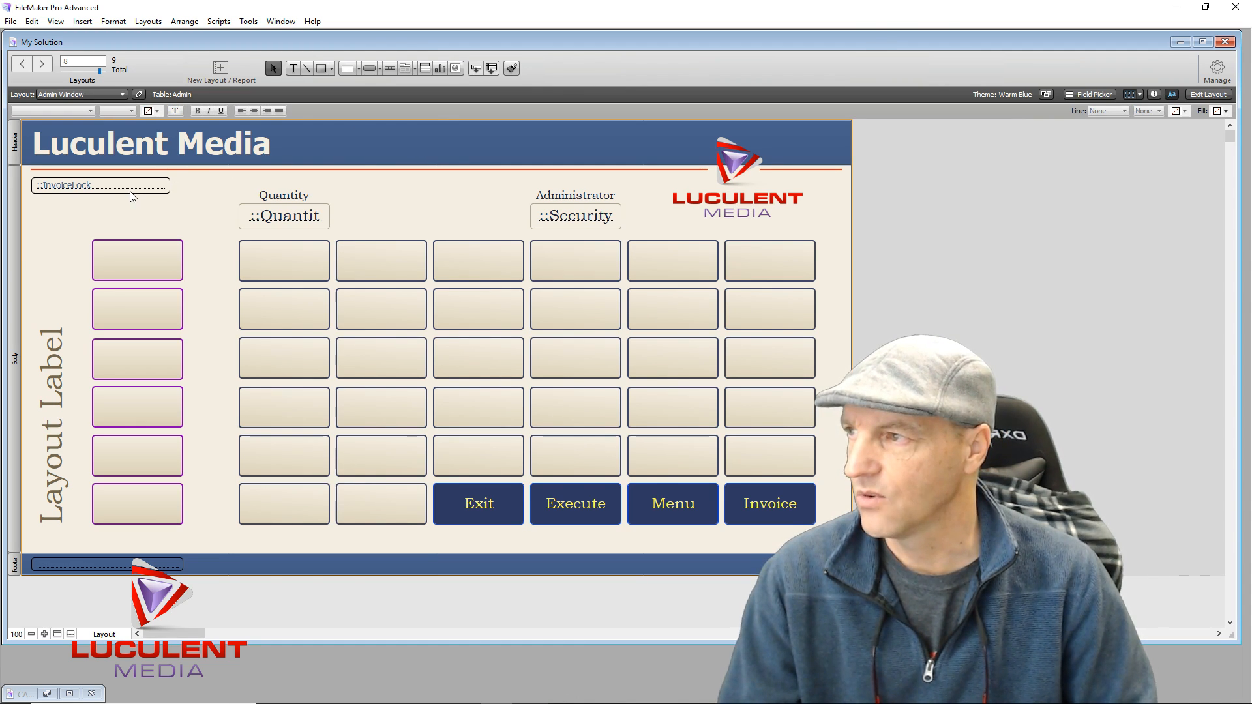
left_click(111, 186)
key("Delete")
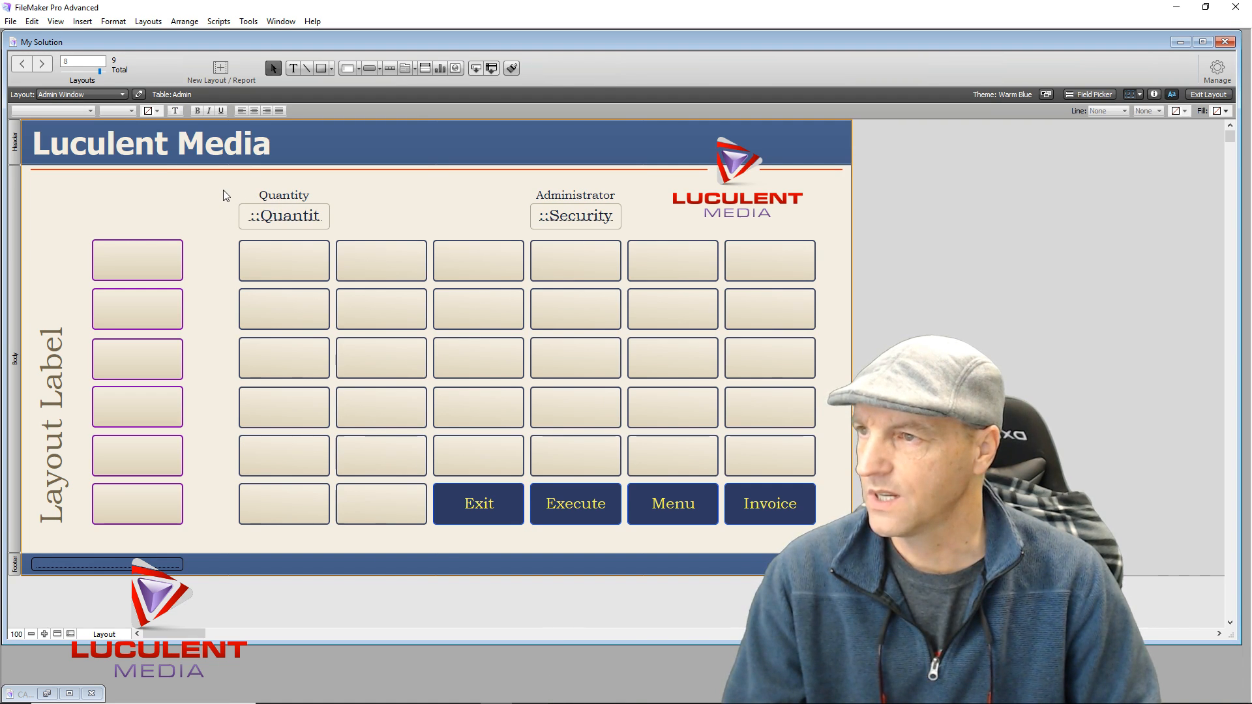
left_click_drag(223, 190, 608, 217)
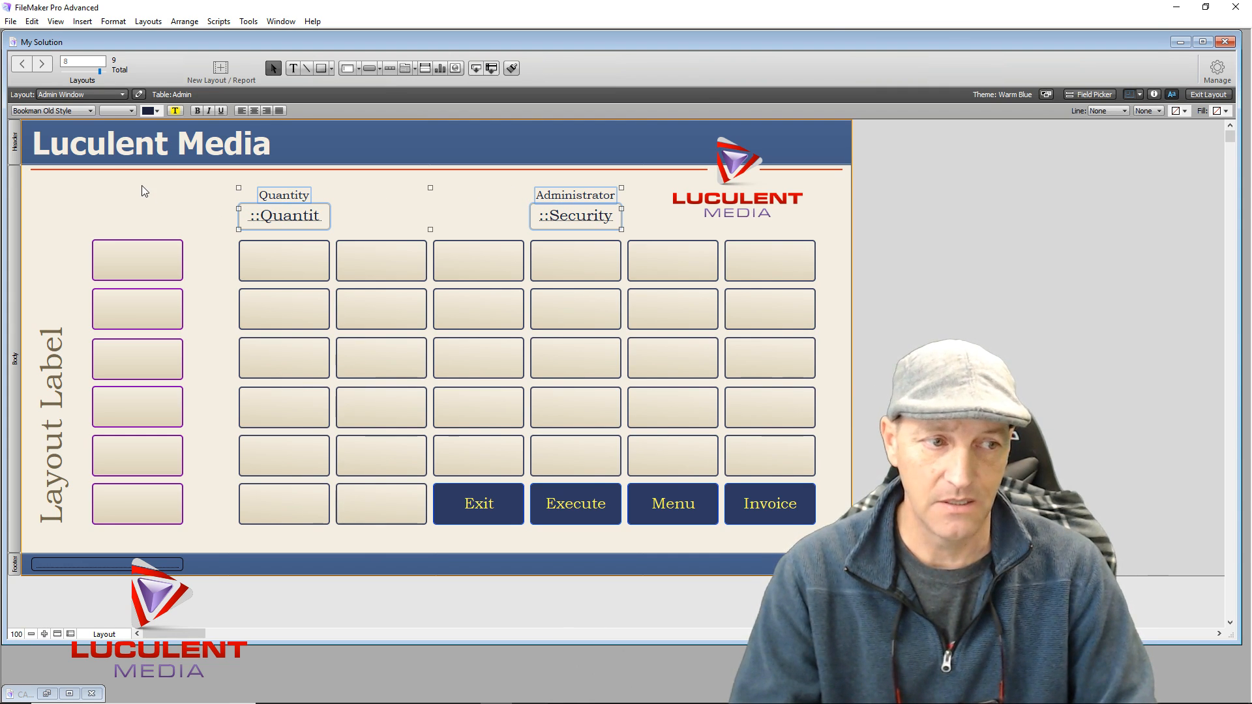
key("Delete")
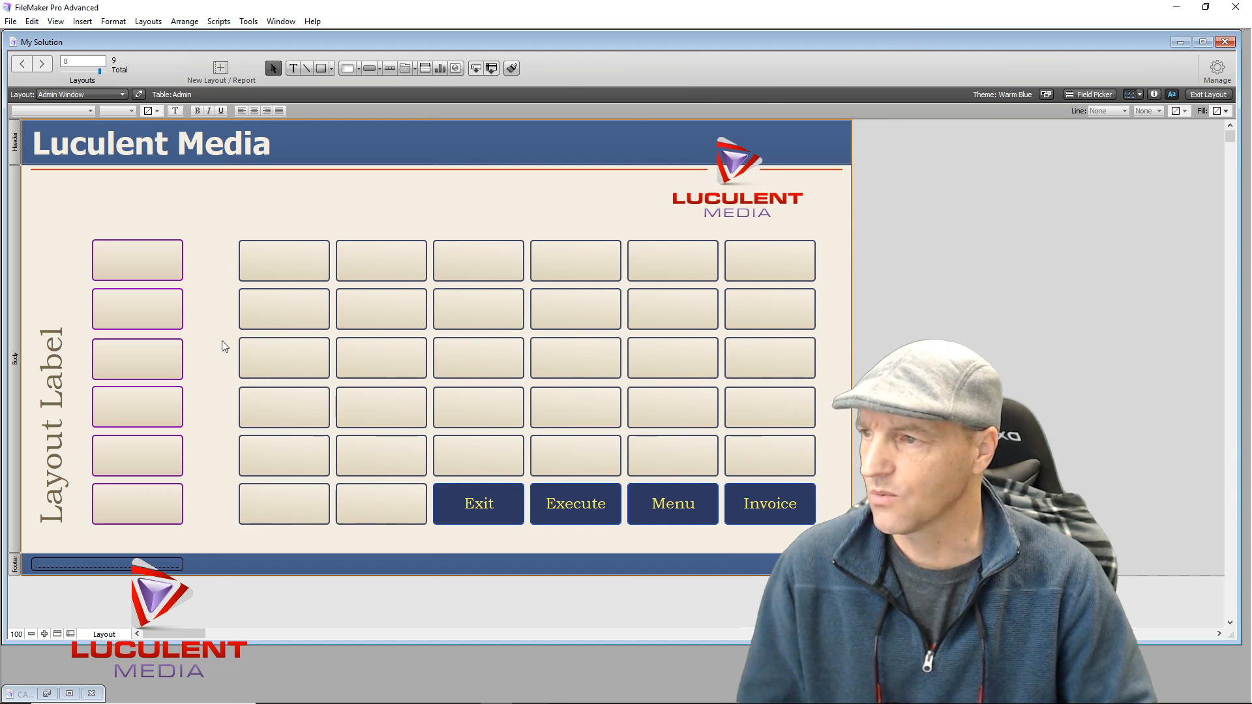
Delete the bottom three rows of boxes, the two bottom-left boxes and the left column of buttons
left_click_drag(218, 345, 838, 464)
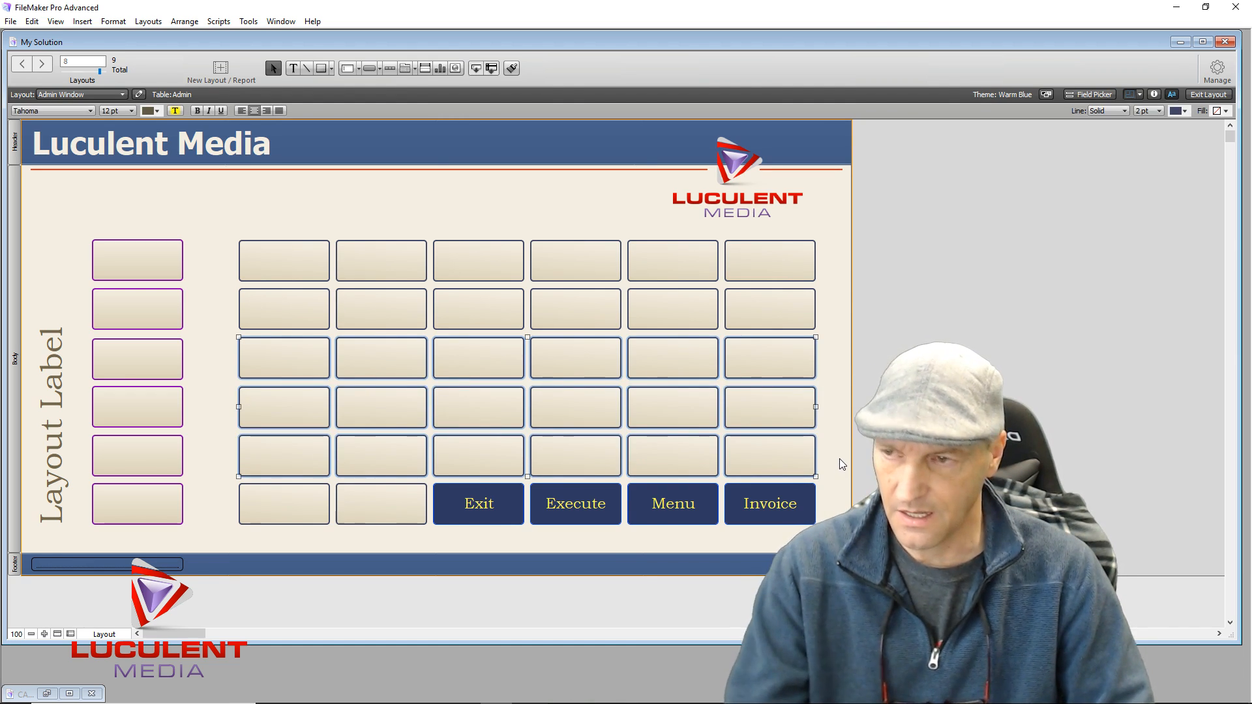
key("Delete")
left_click_drag(241, 462, 388, 525)
key("Delete")
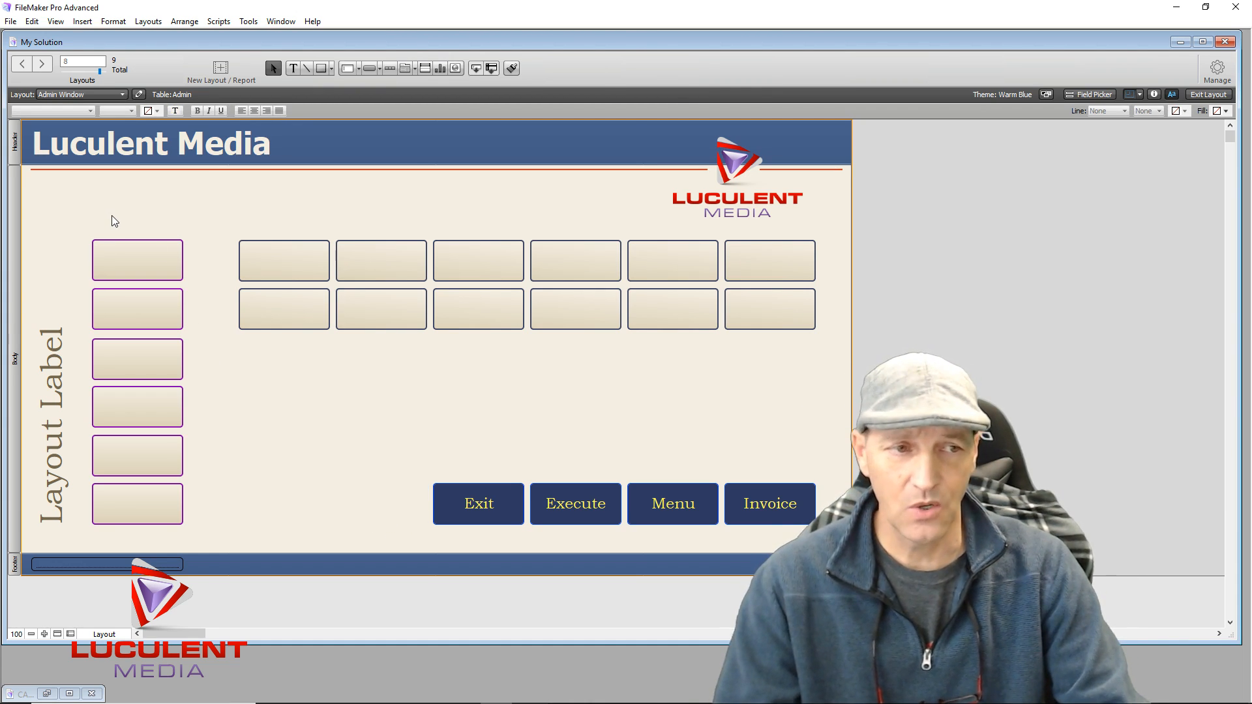
left_click_drag(112, 216, 170, 534)
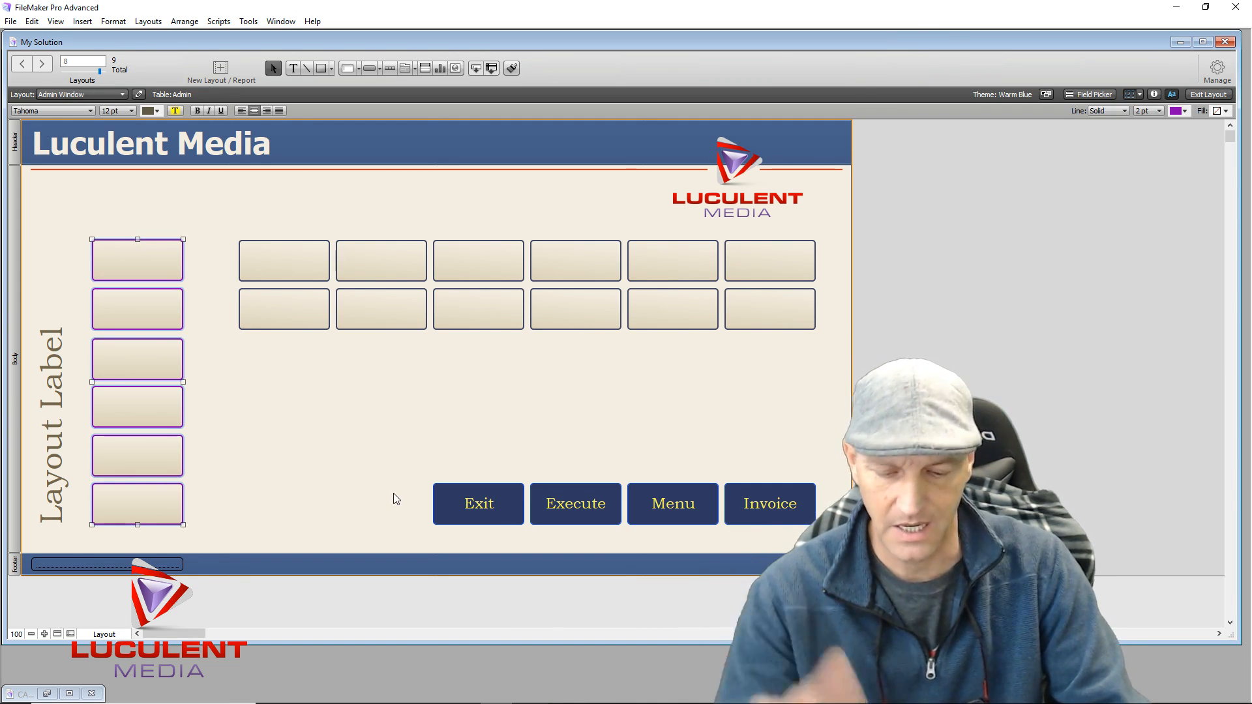
key("Delete")
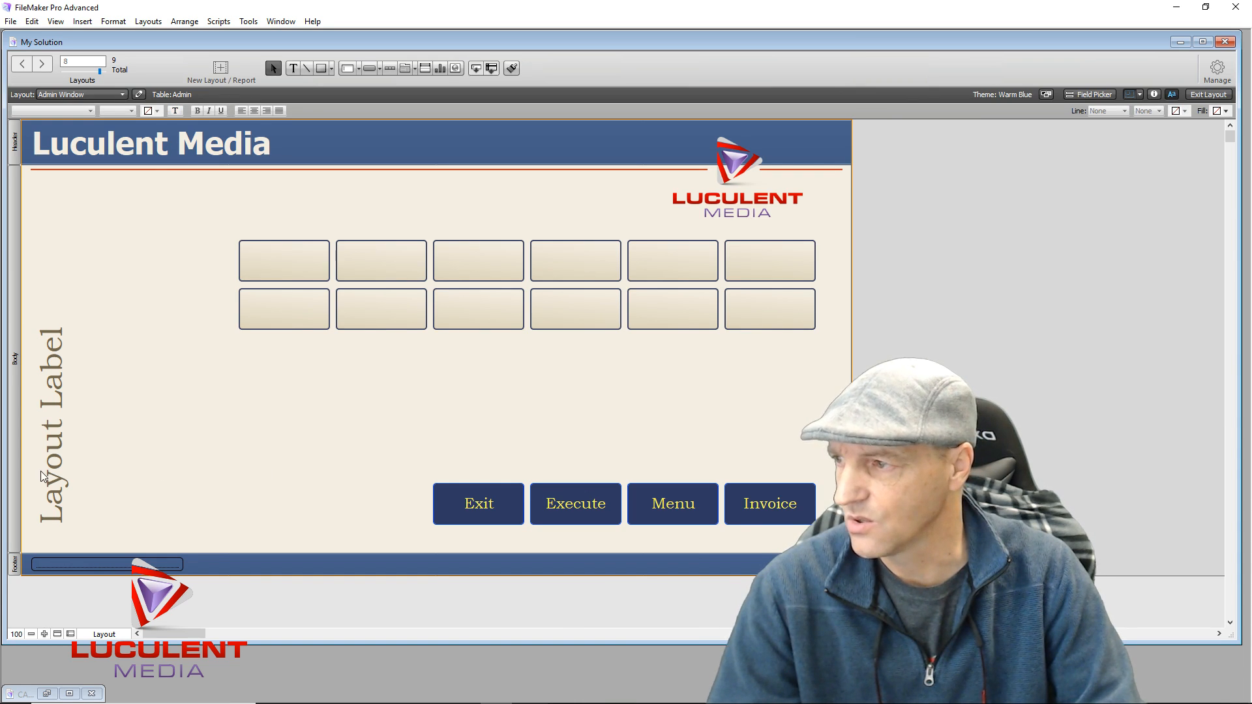
left_click(58, 465)
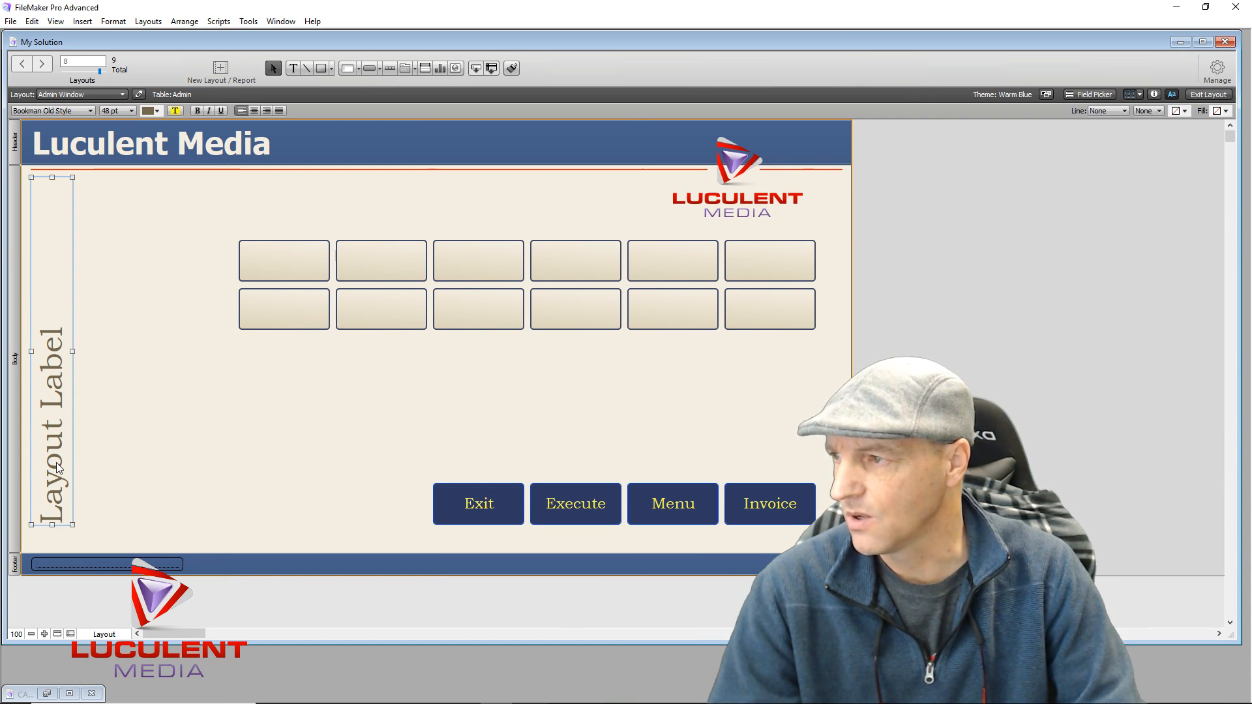
Replace the rotated 'Layout Label' text with 'Administration'
double_click(57, 427)
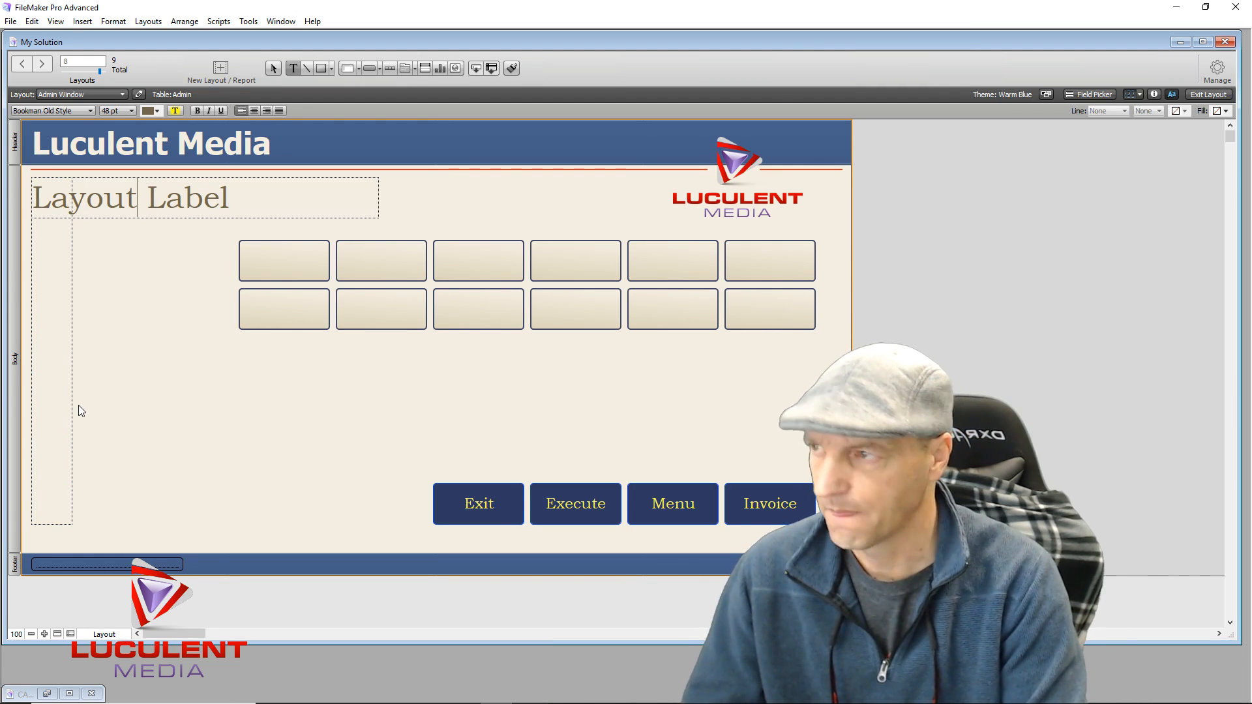
key("BackSpace")
key("BackSpace")
key("BackSpace")
key("BackSpace")
key("BackSpace")
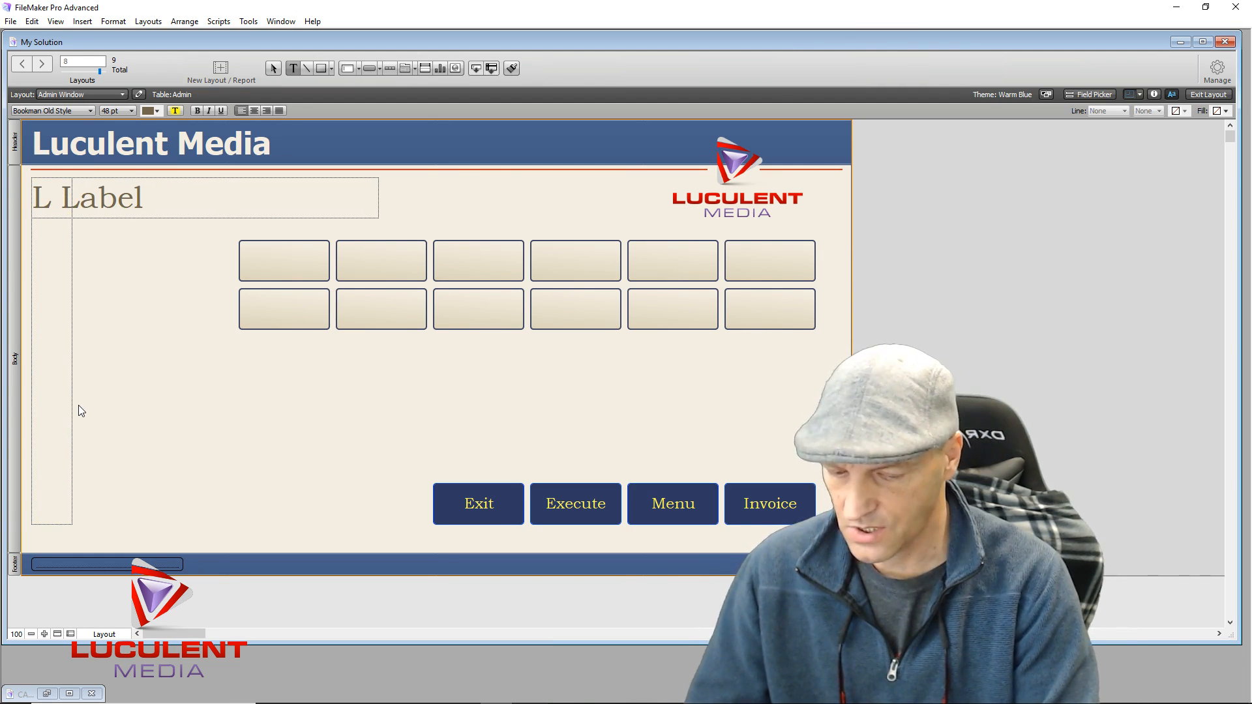
key("Delete")
key("Delete")
key("Delete")
key("Delete")
key("Delete")
key("Delete")
key("BackSpace")
type("Administration")
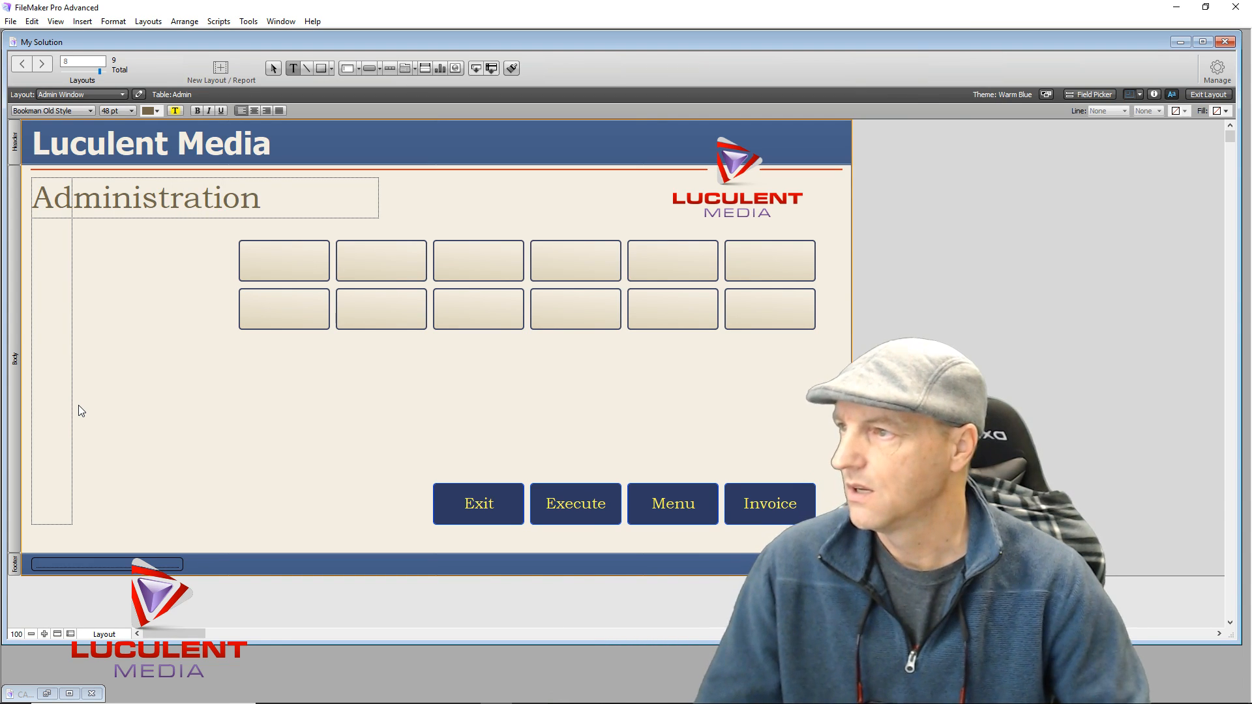
key("Escape")
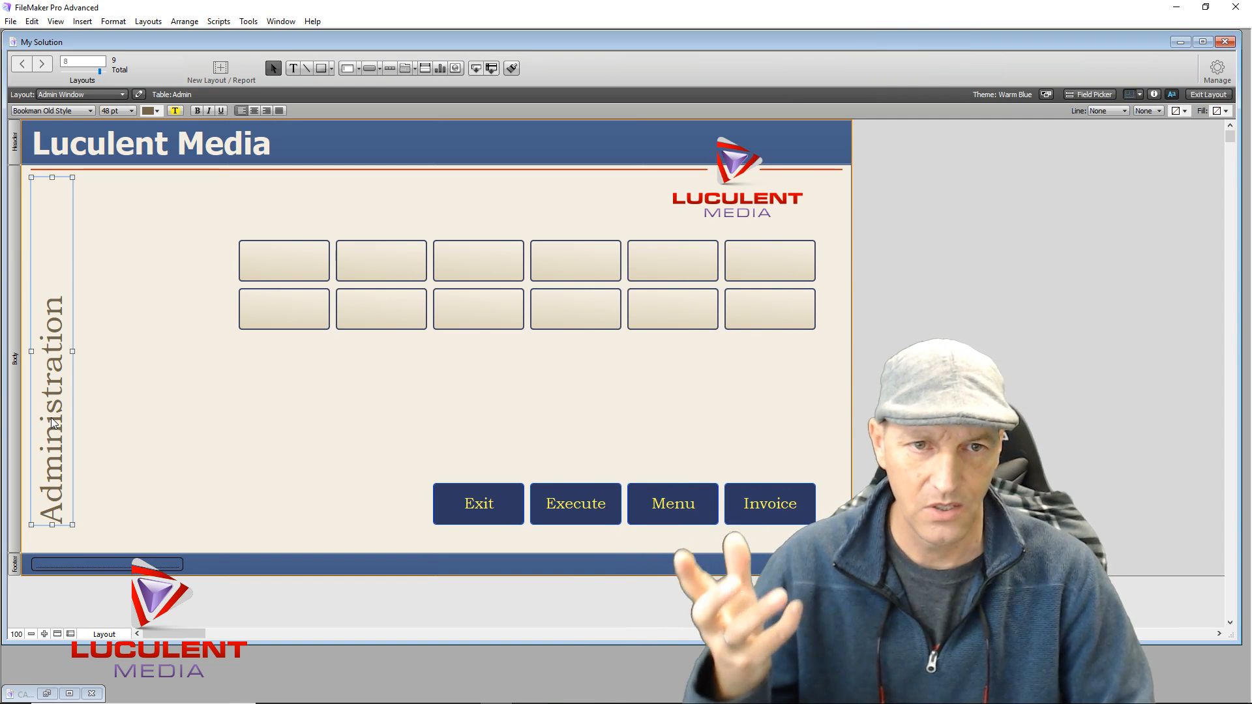
Shift the twelve-box grid left, make the boxes taller, and move Exit, Execute, Menu and Invoice up beneath it
left_click_drag(190, 249, 760, 322)
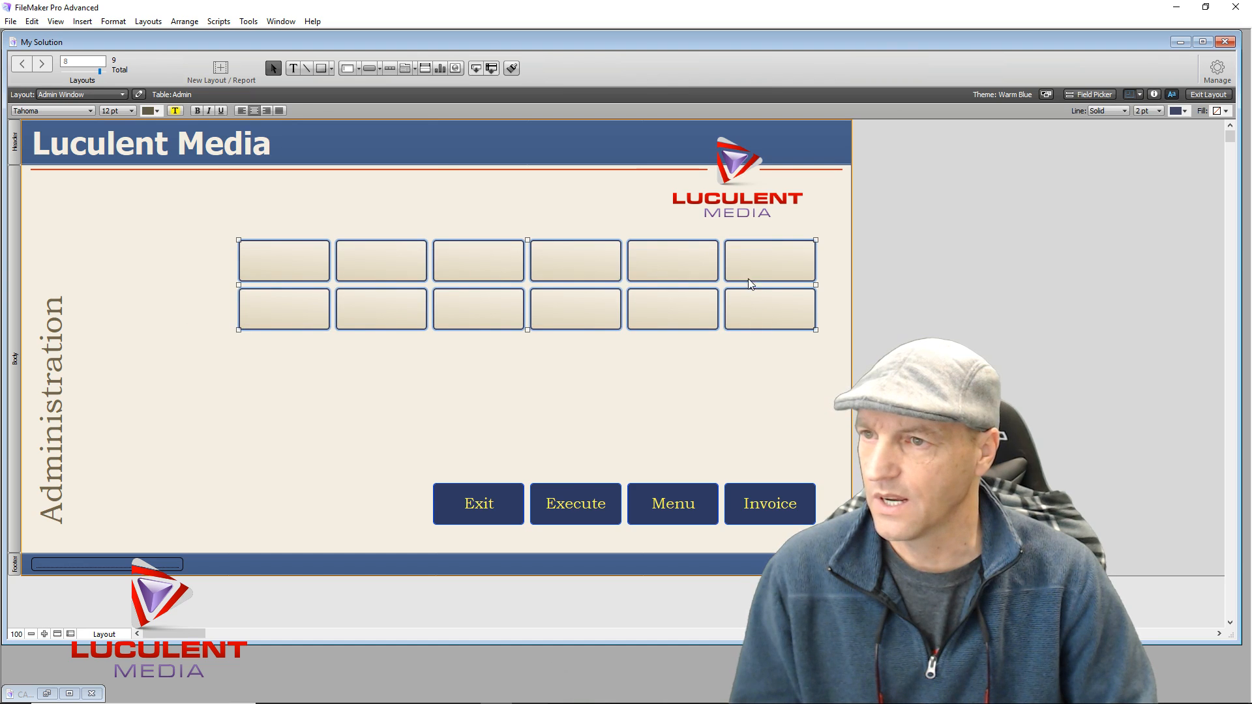
left_click_drag(761, 262, 739, 264)
left_click_drag(709, 270, 667, 268)
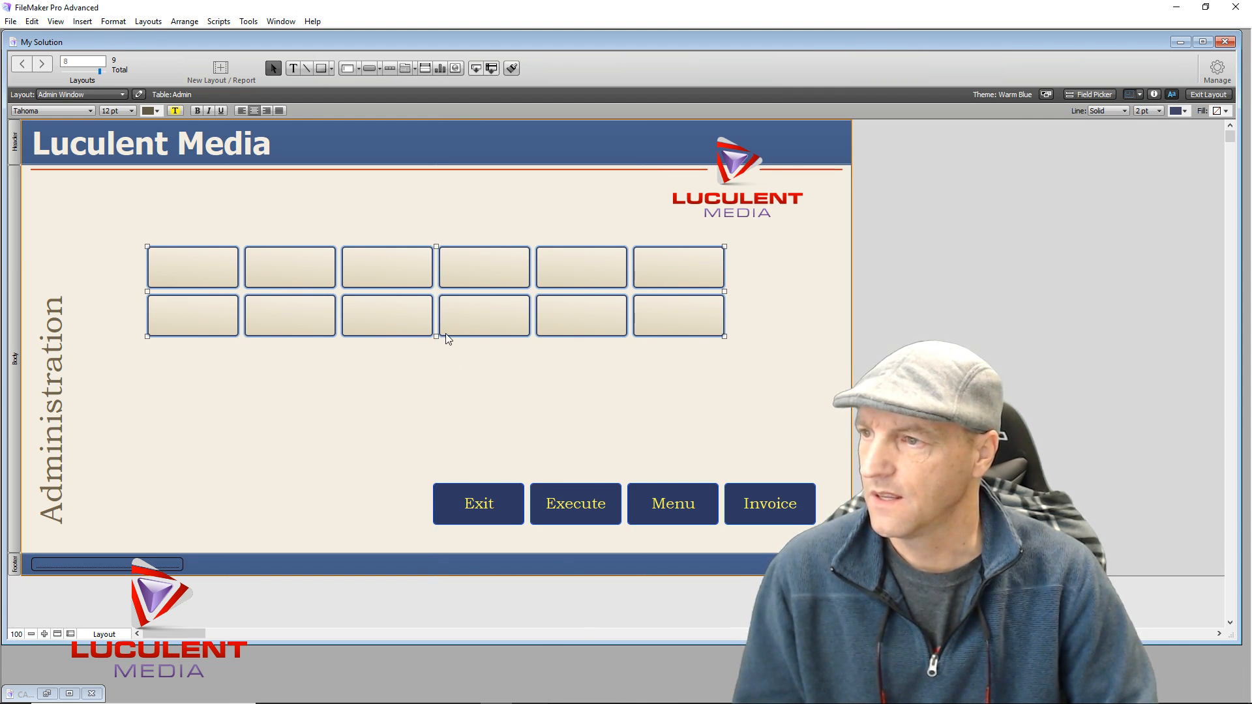
left_click_drag(434, 337, 442, 381)
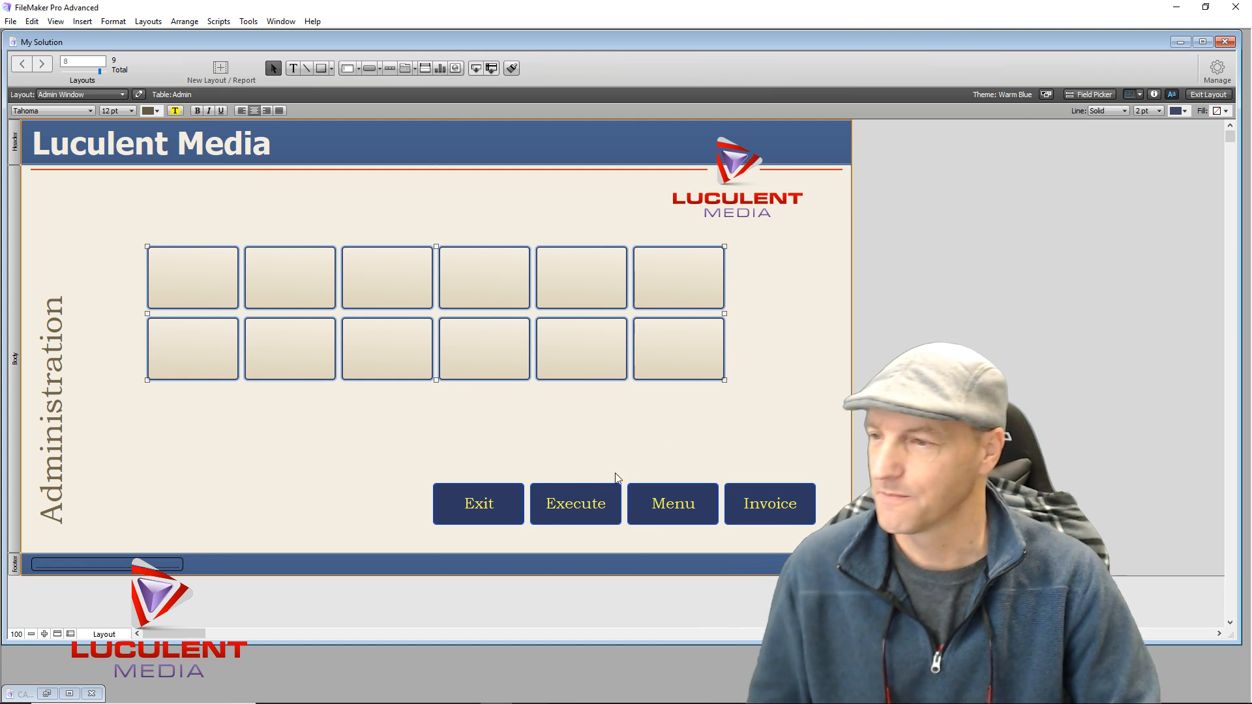
left_click_drag(389, 486, 790, 510)
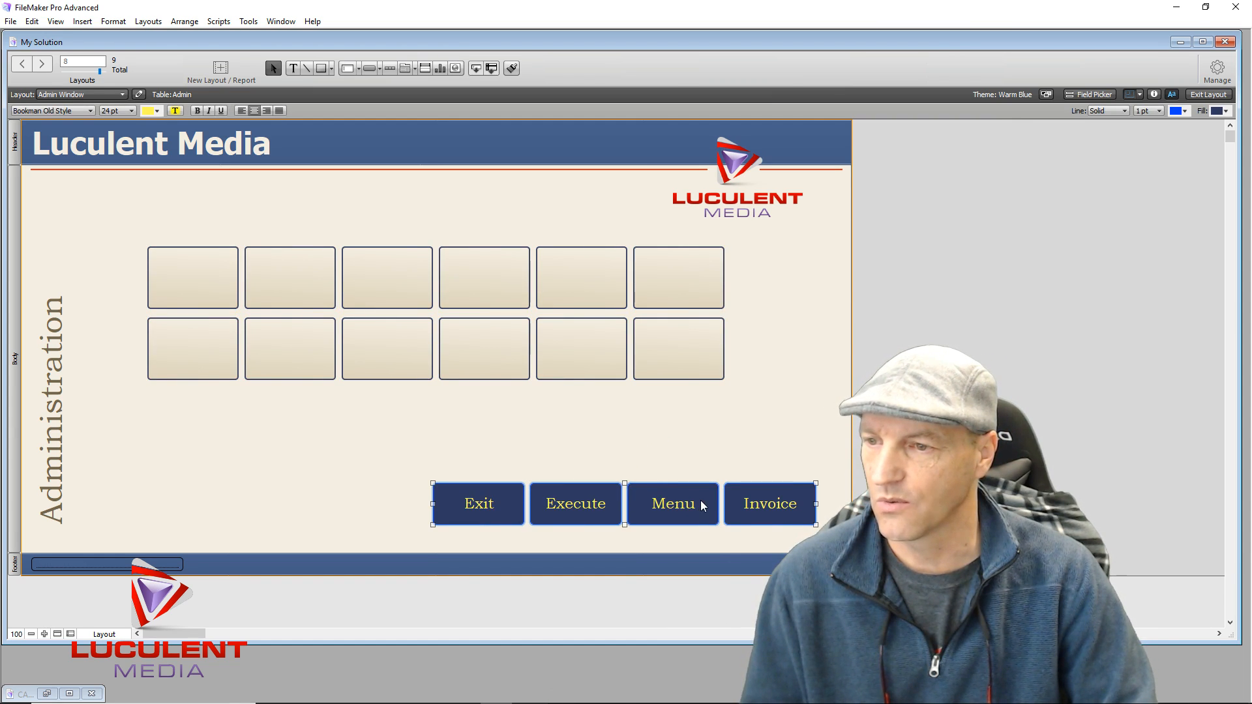
left_click_drag(700, 500, 511, 430)
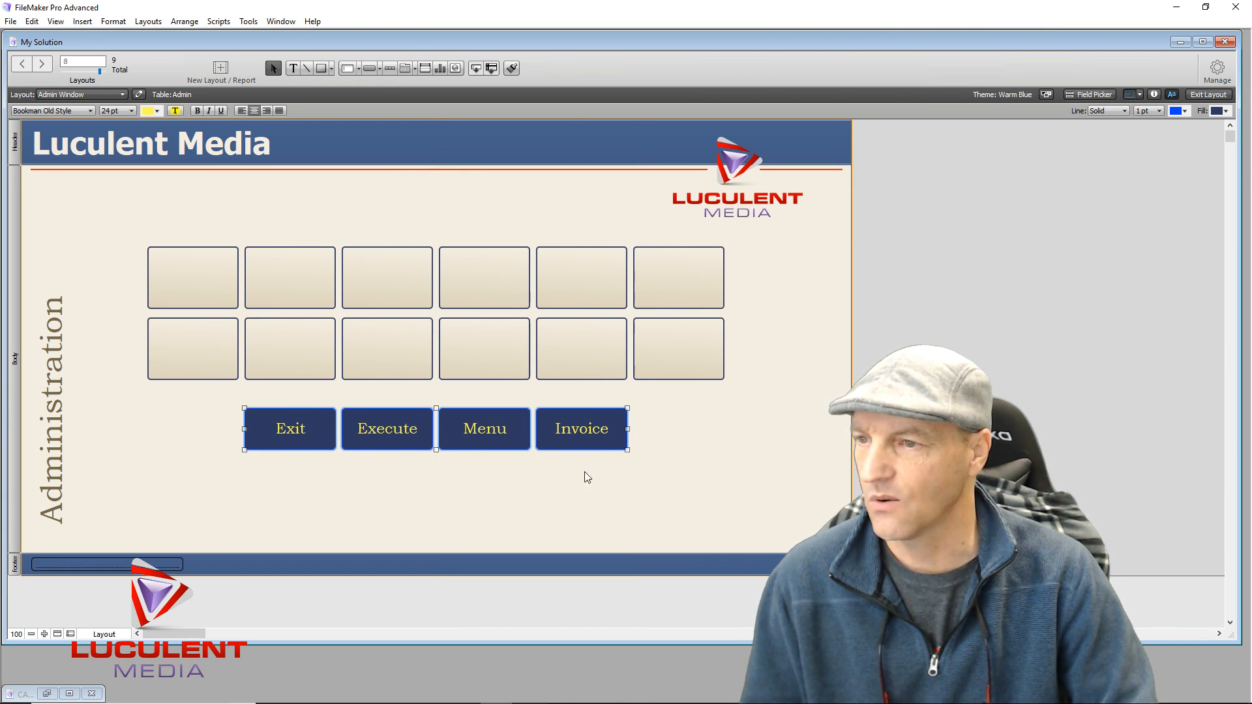
Nudge the box grid and the four buttons down together with the arrow keys
left_click(600, 488)
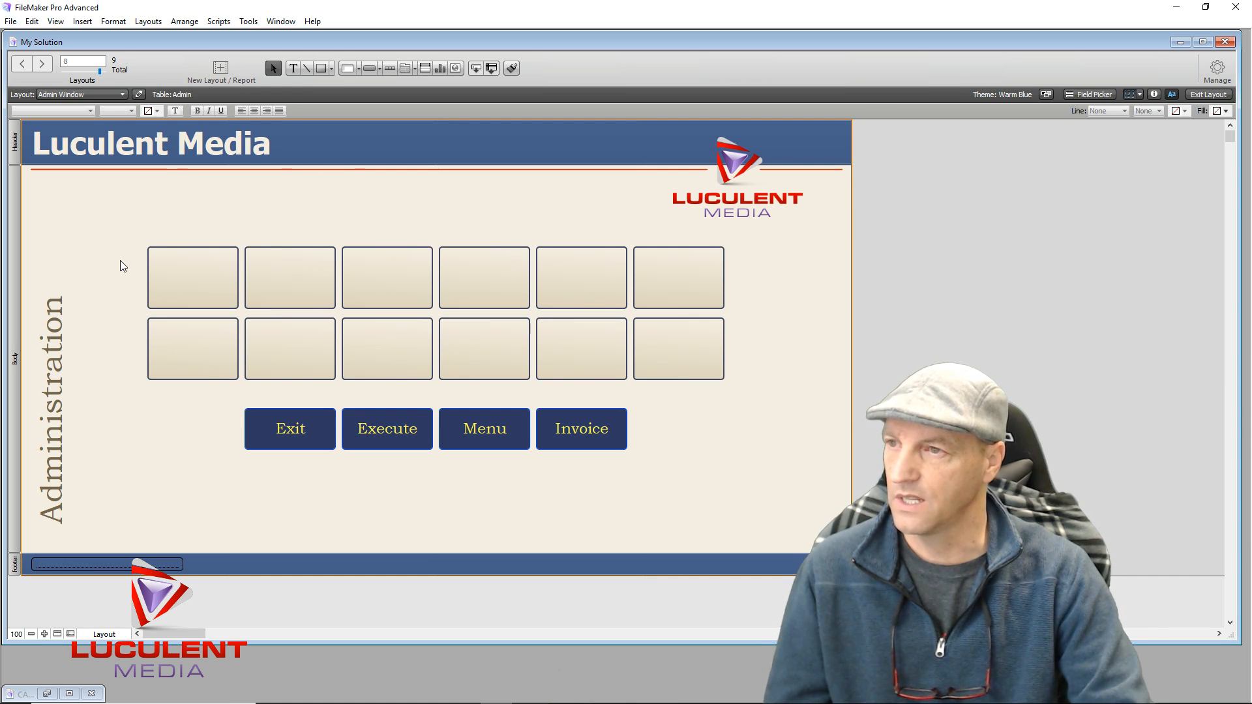
left_click_drag(120, 261, 734, 480)
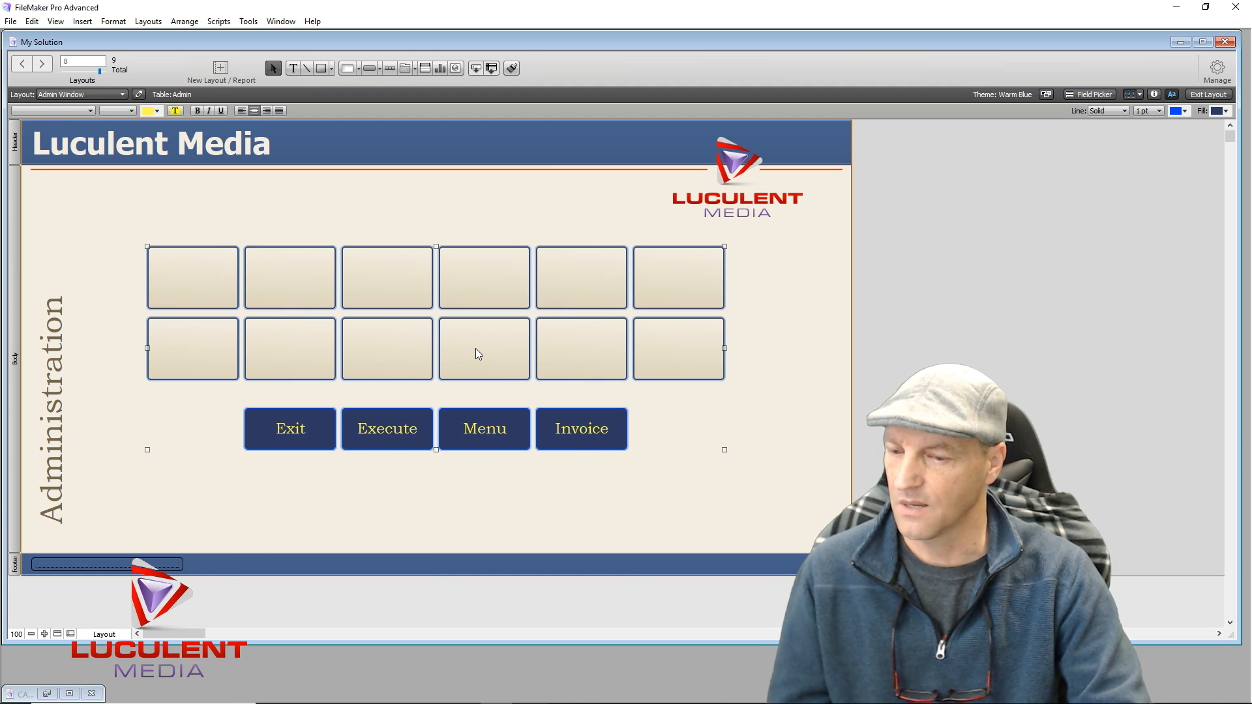
key("Down")
key("Down")
key("Down")
key("Down")
key("Down")
key("Down")
key("Down")
key("Down")
key("Down")
key("Down")
key("Down")
key("Down")
key("Down")
key("Down")
key("Down")
key("Down")
key("Down")
key("Down")
key("Down")
key("Down")
key("Down")
key("Down")
key("Down")
key("Down")
key("Down")
key("Down")
key("Down")
key("Down")
key("Down")
key("Down")
key("Down")
key("Down")
key("Down")
key("Down")
key("Down")
key("Down")
key("Down")
key("Down")
key("Down")
key("Down")
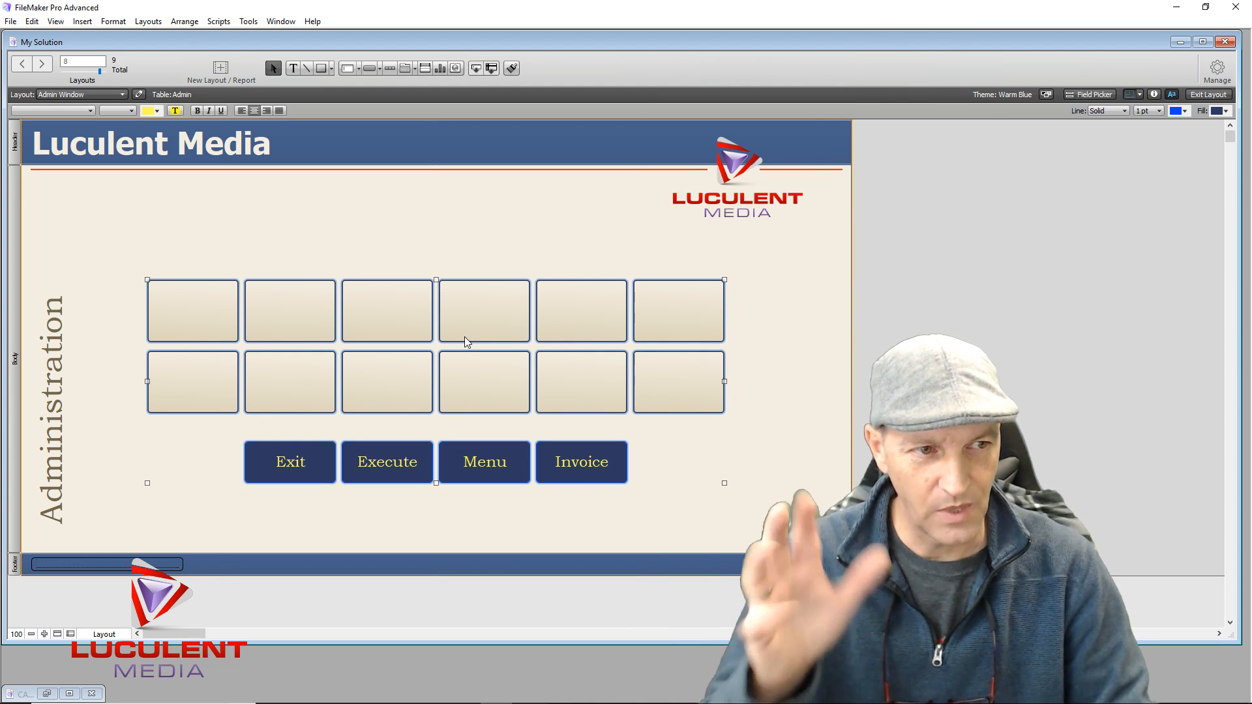
key("Down")
key("Down")
key("Down")
key("Down")
key("Down")
key("Down")
key("Down")
key("Down")
key("Down")
key("Down")
key("Down")
key("Down")
key("Down")
key("Down")
key("Down")
key("Down")
key("Down")
key("Down")
key("Down")
key("Down")
key("Down")
key("Down")
key("Down")
key("Down")
key("Down")
key("Down")
key("Down")
key("Down")
key("Down")
key("Down")
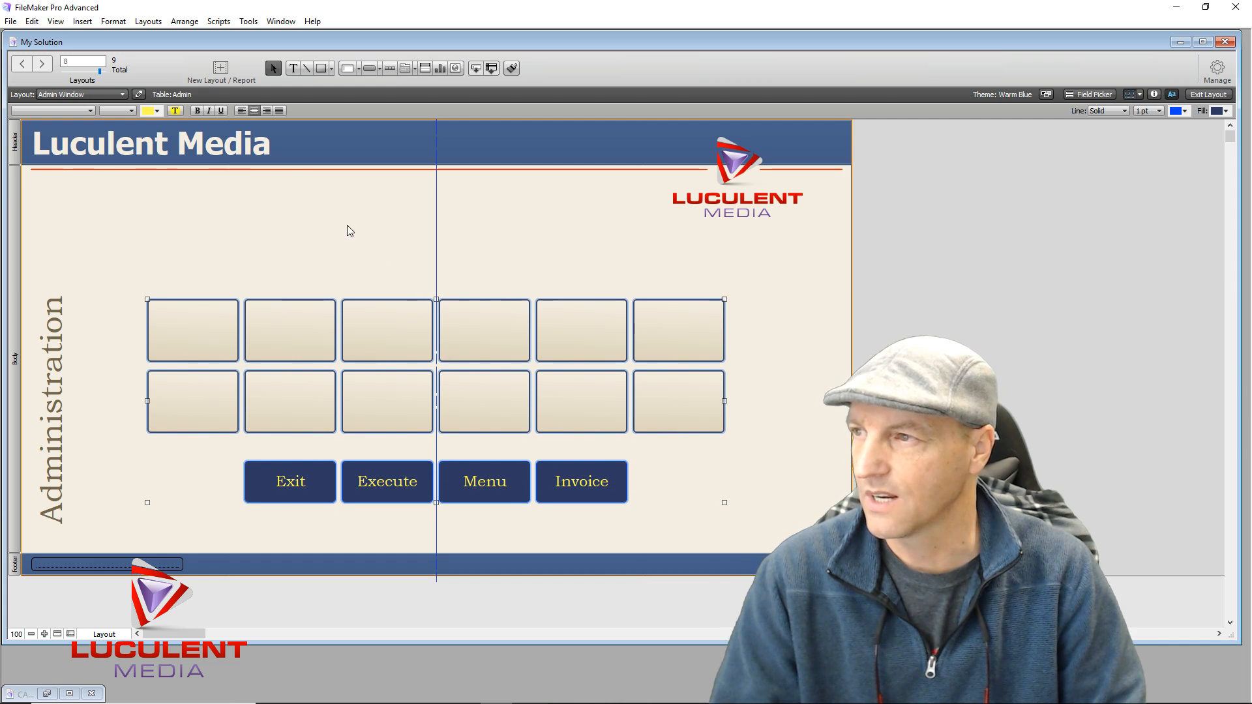
left_click(174, 199)
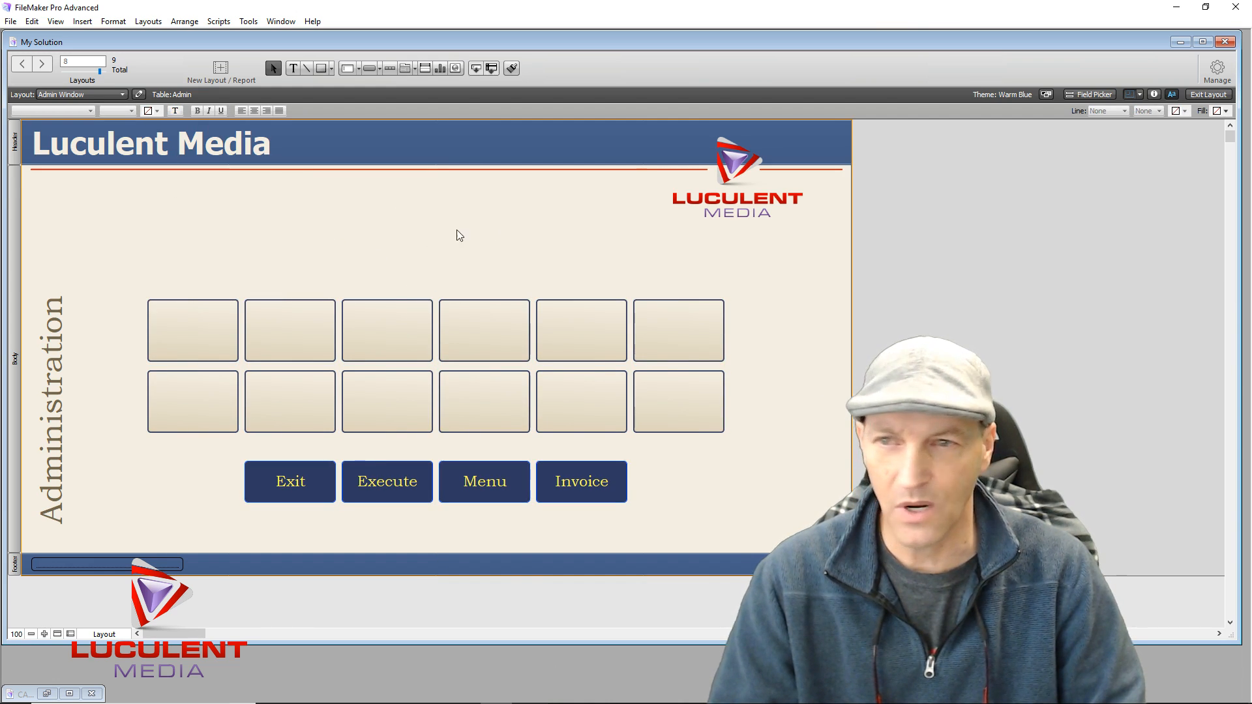
left_click(293, 68)
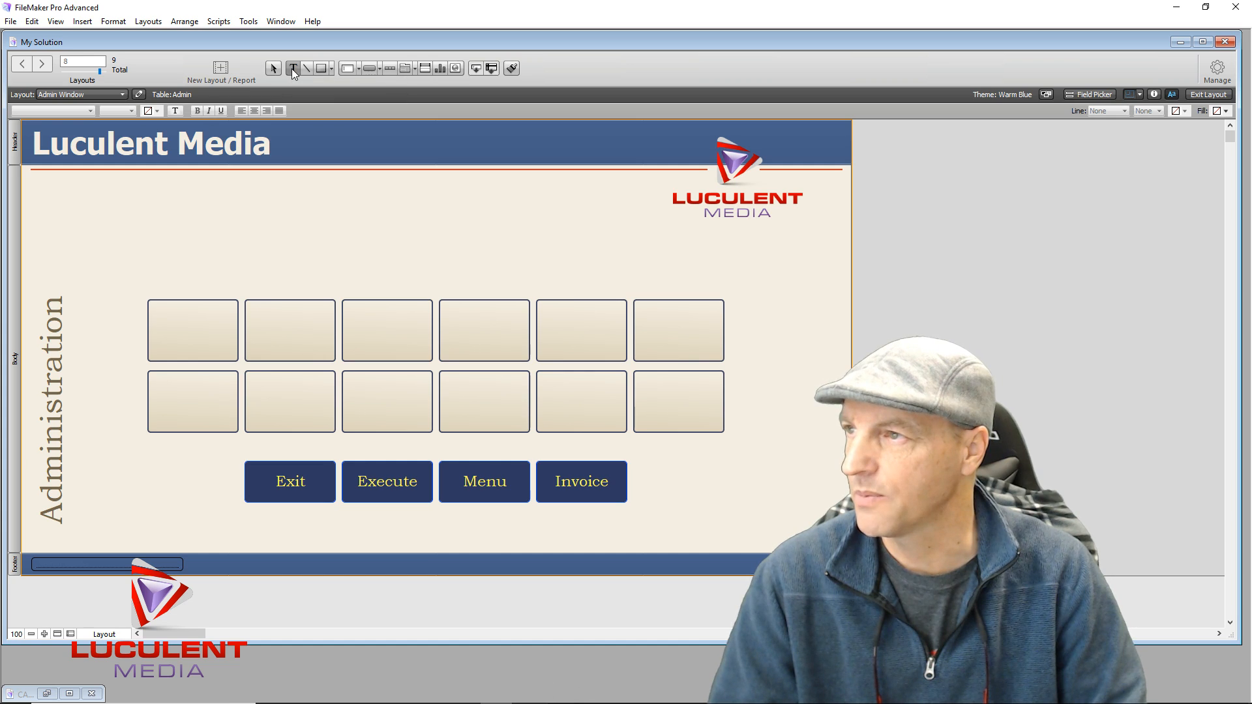
Add a text box below the header in Bookman Old Style, 14 pt
left_click(220, 203)
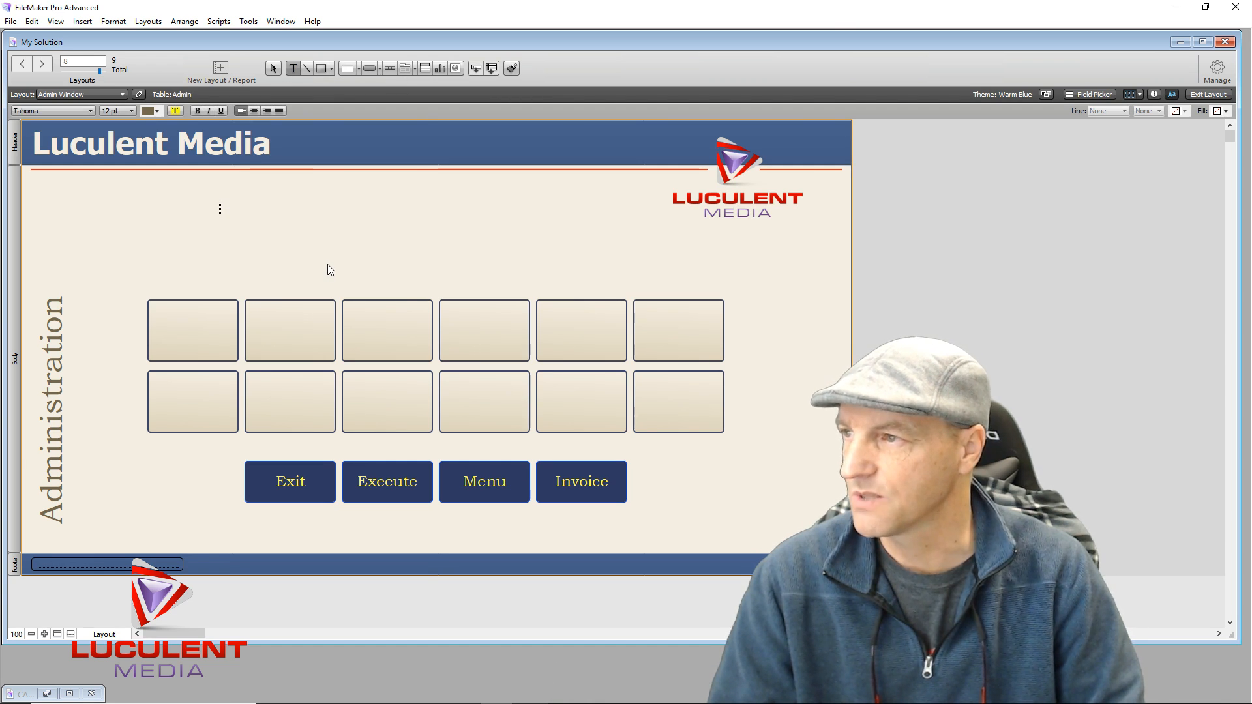
left_click(92, 110)
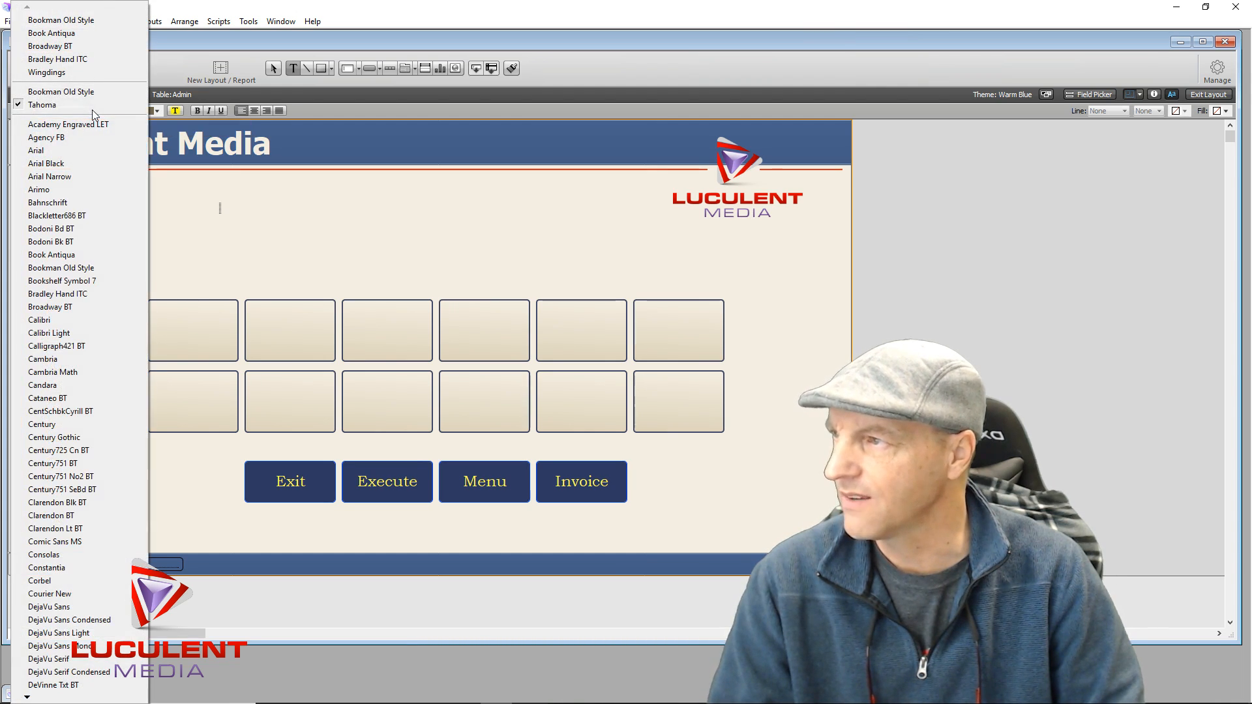
left_click(93, 268)
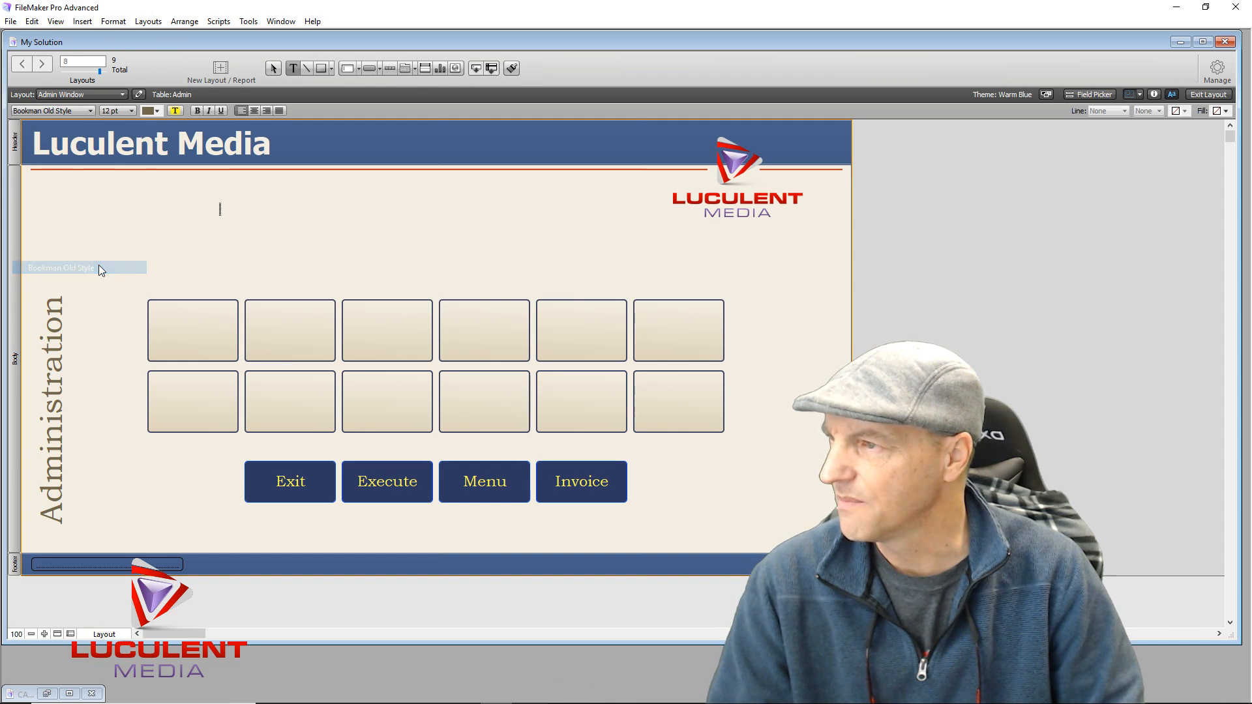
left_click(131, 111)
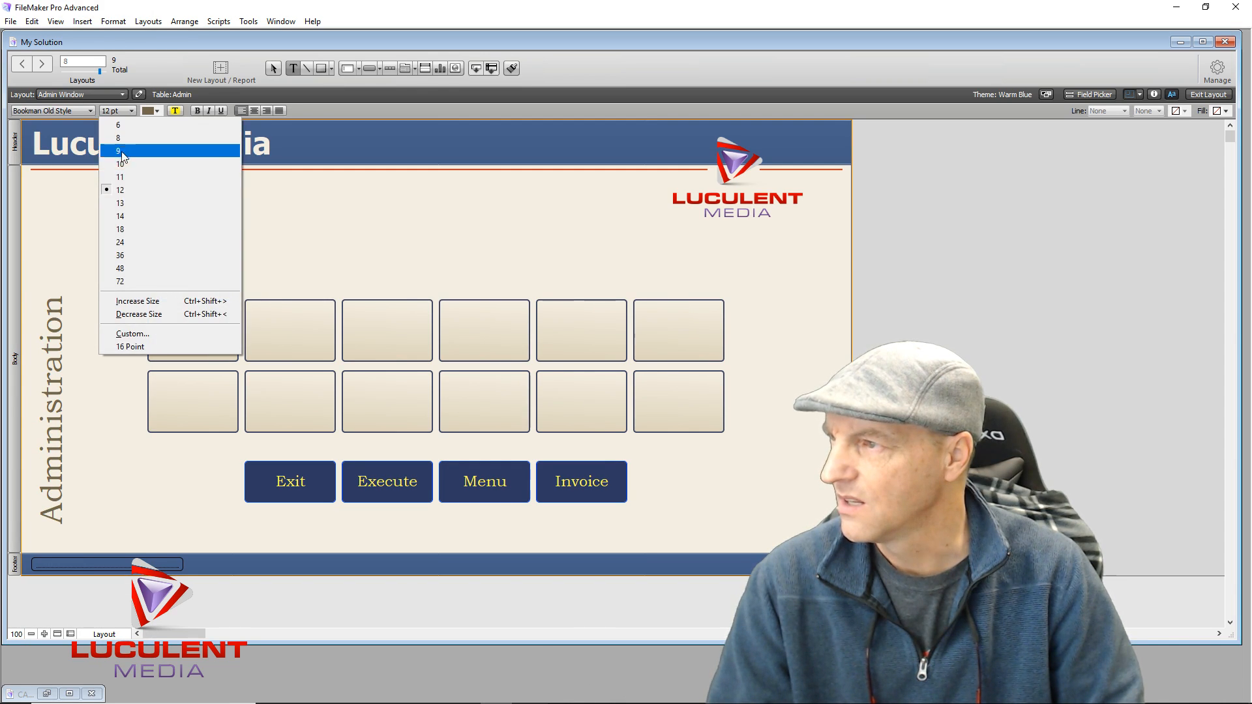
left_click(134, 218)
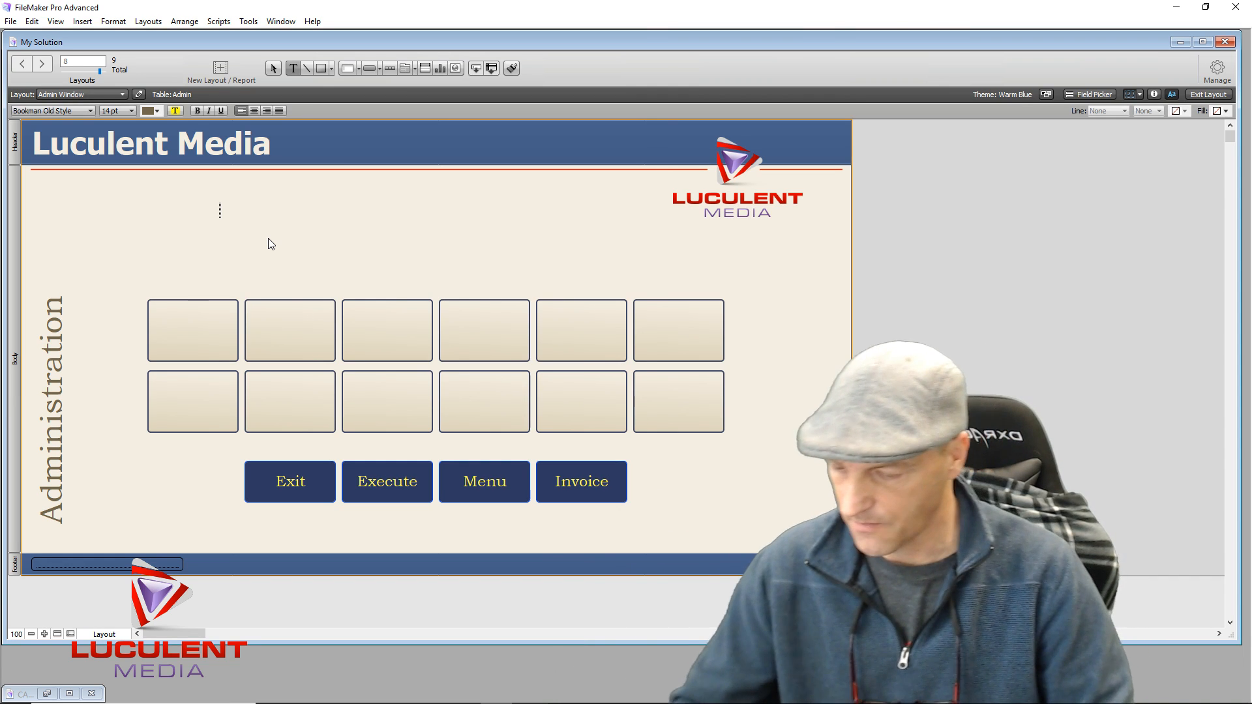
Type 'This page is for Administrator use only - Access to this page is restricted'
type("This")
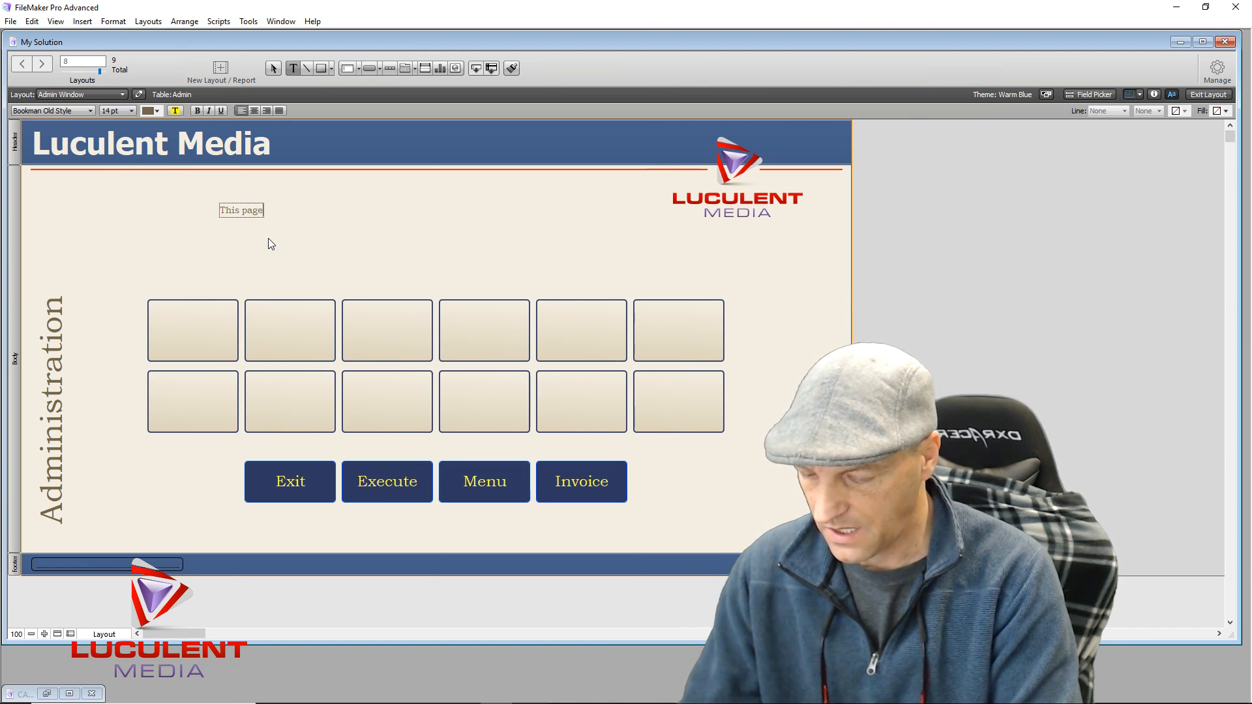
type("page is for Adminis")
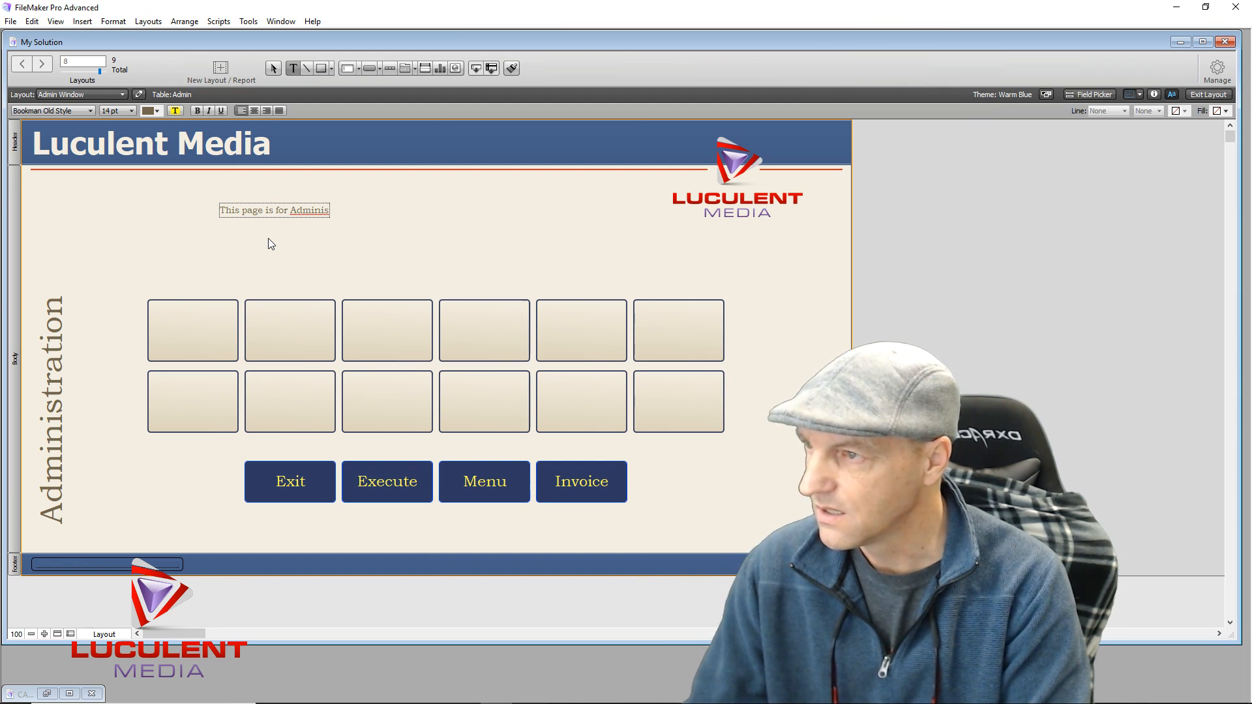
type("trator U")
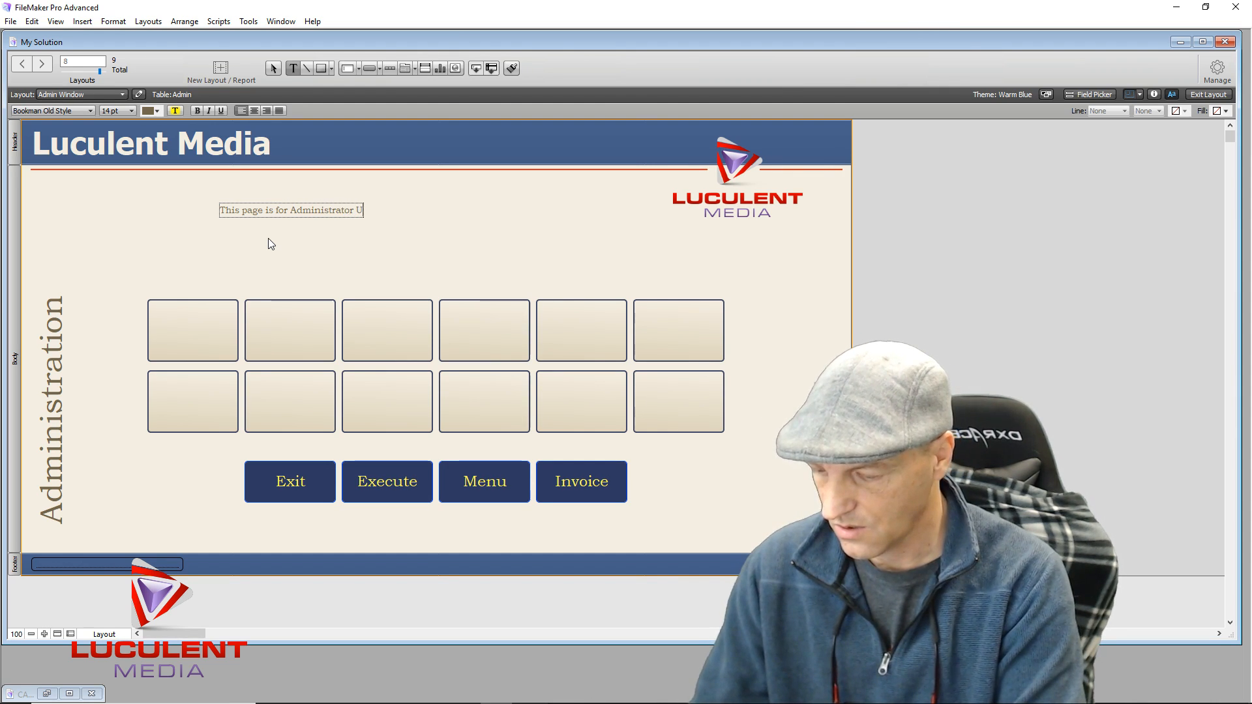
type("se Only")
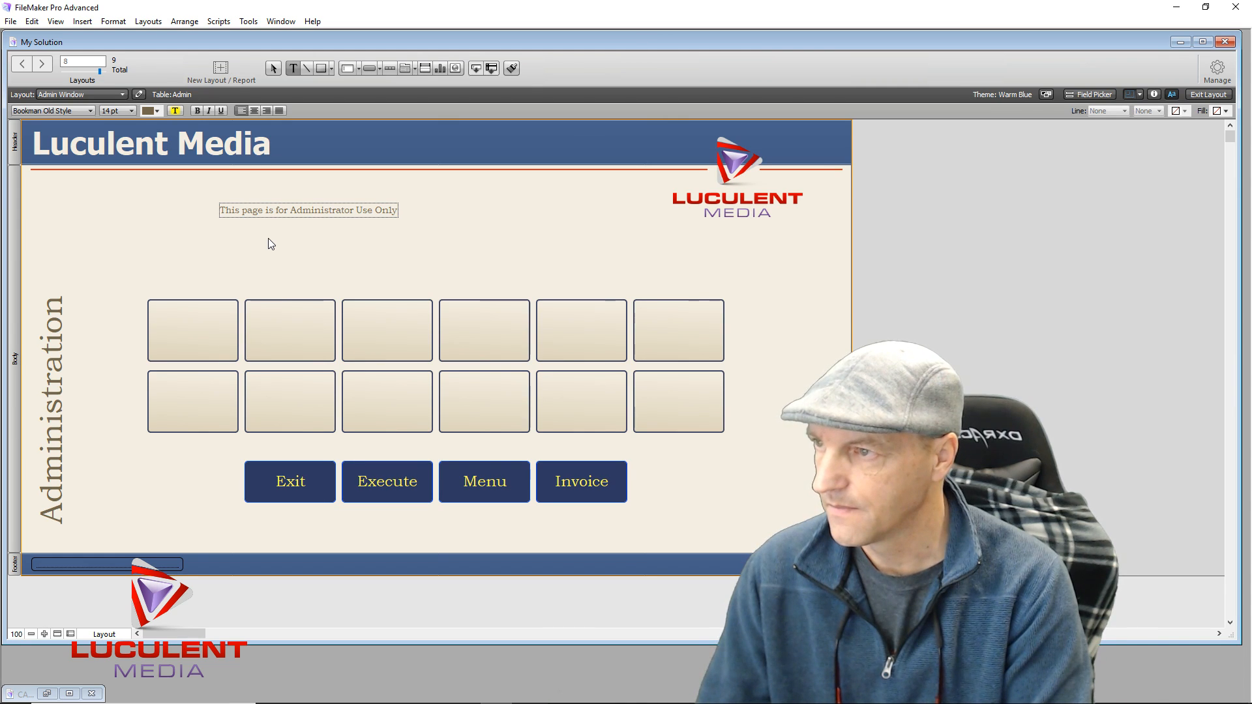
key("BackSpace")
key("BackSpace")
key("BackSpace")
key("BackSpace")
key("BackSpace")
key("BackSpace")
key("BackSpace")
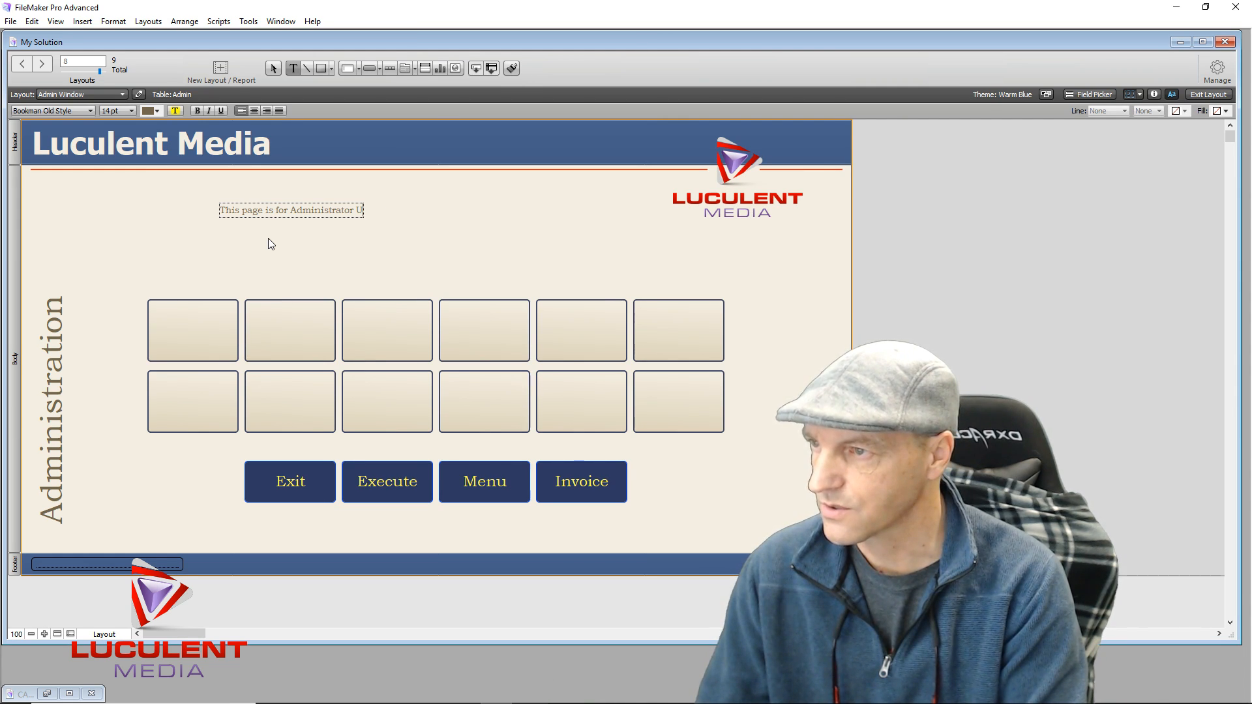
key("BackSpace")
type("use on")
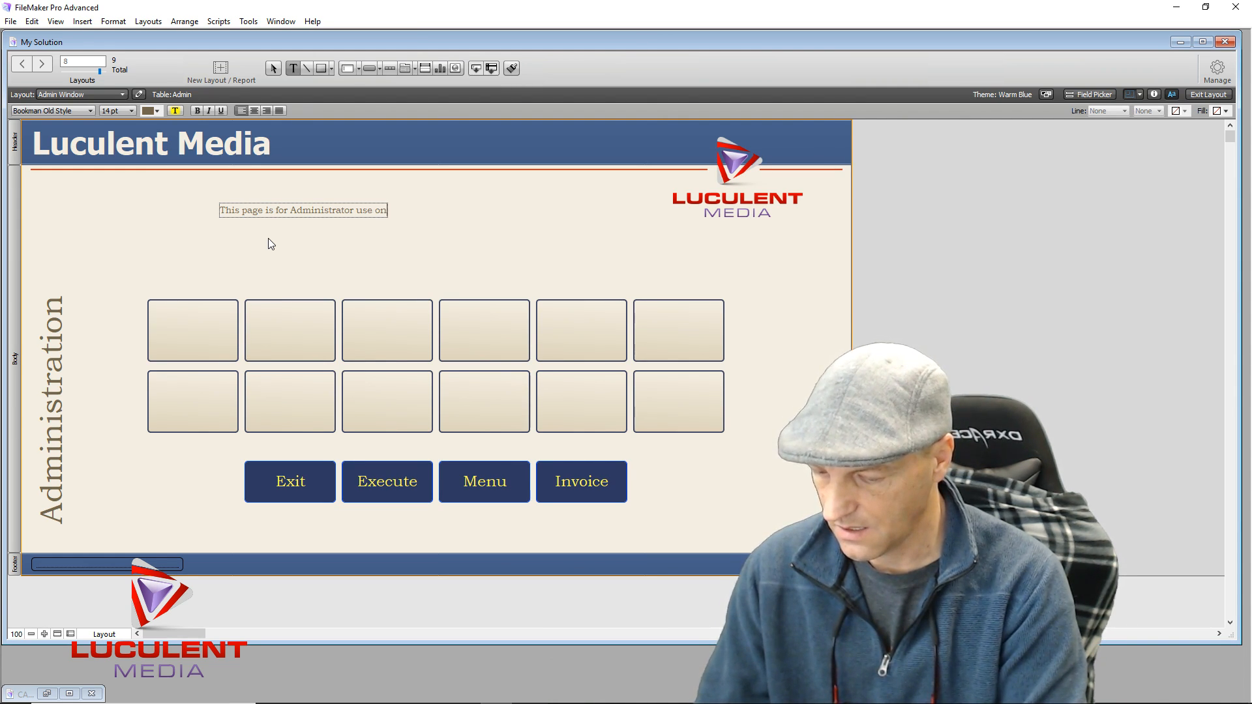
type("ly -")
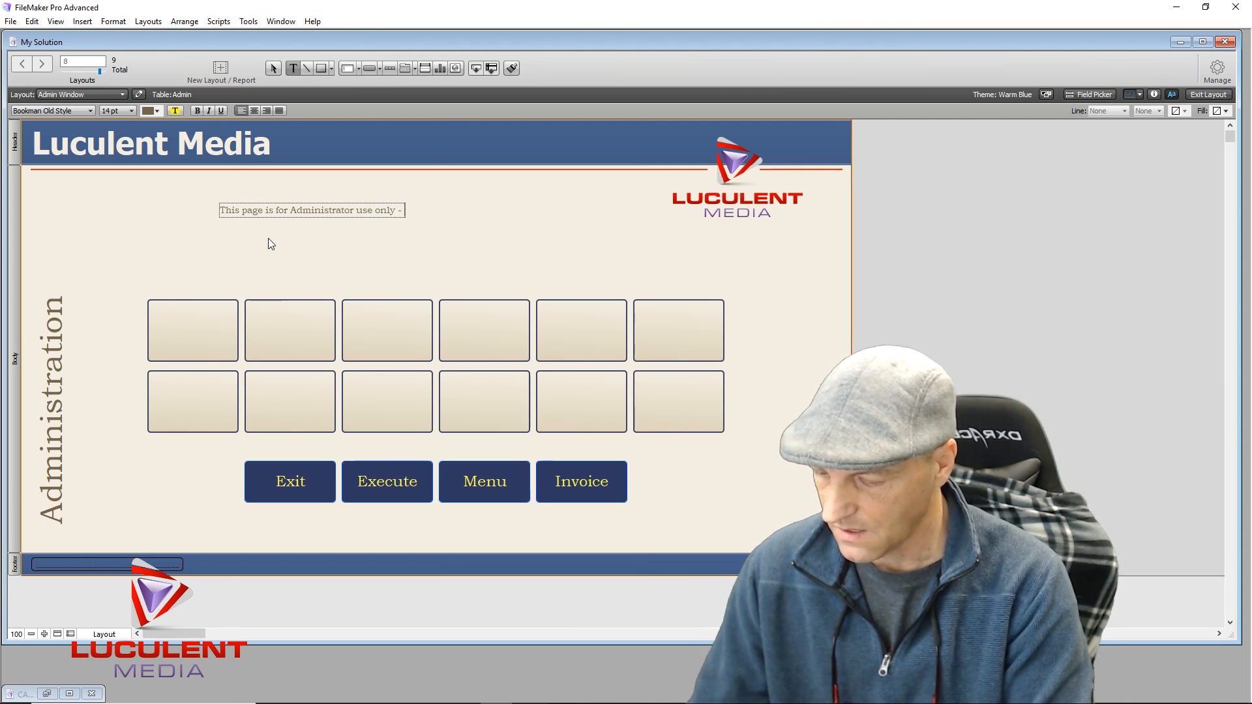
type(" Access")
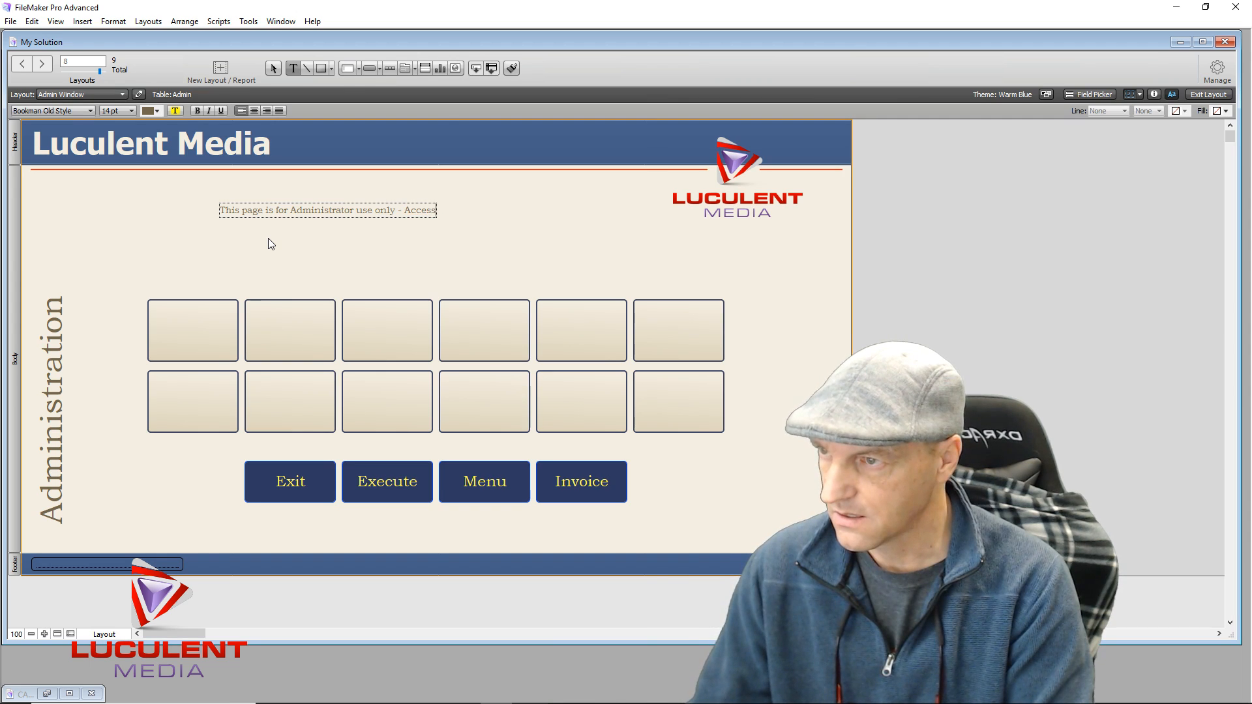
type(" to")
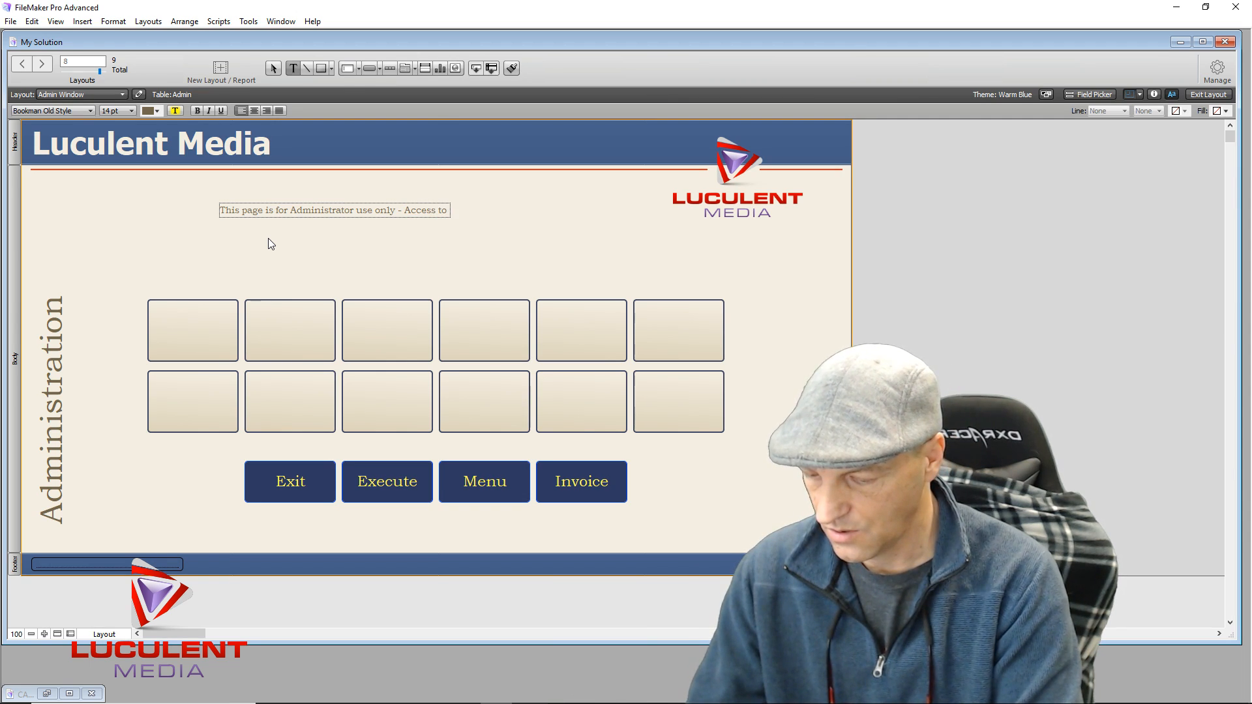
type(" this page is restricted and")
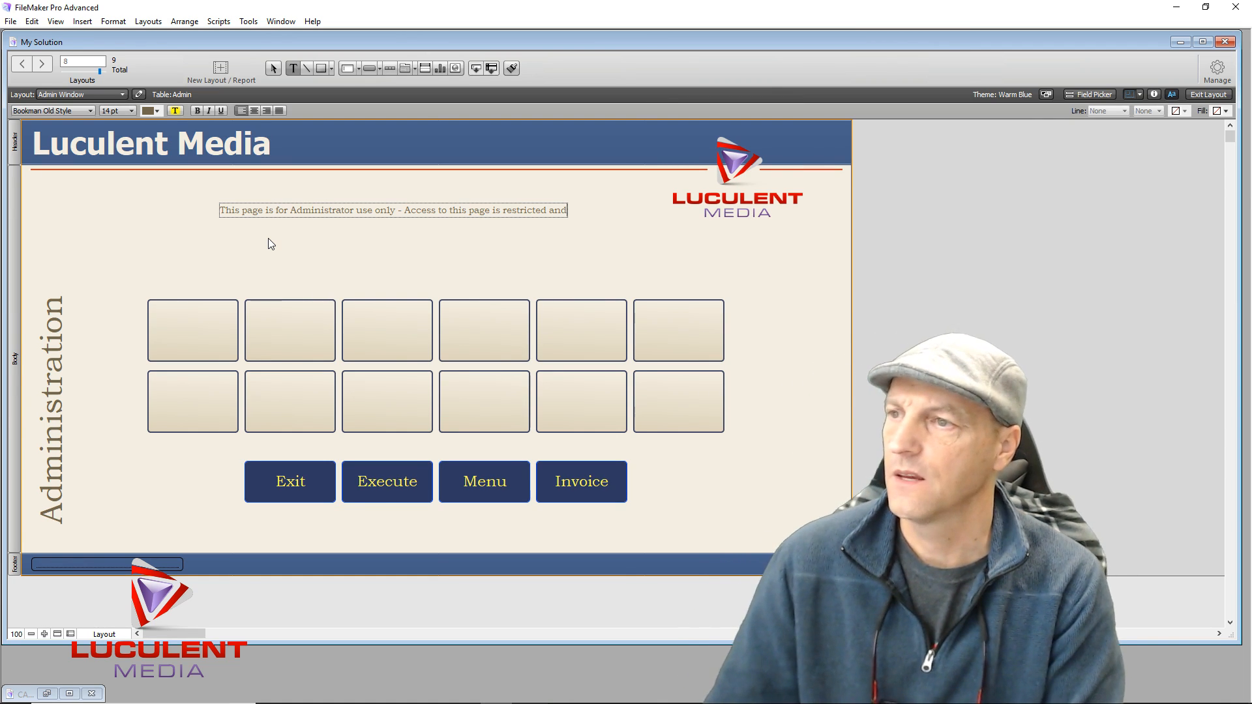
key("BackSpace")
key("BackSpace")
key("BackSpace")
key("BackSpace")
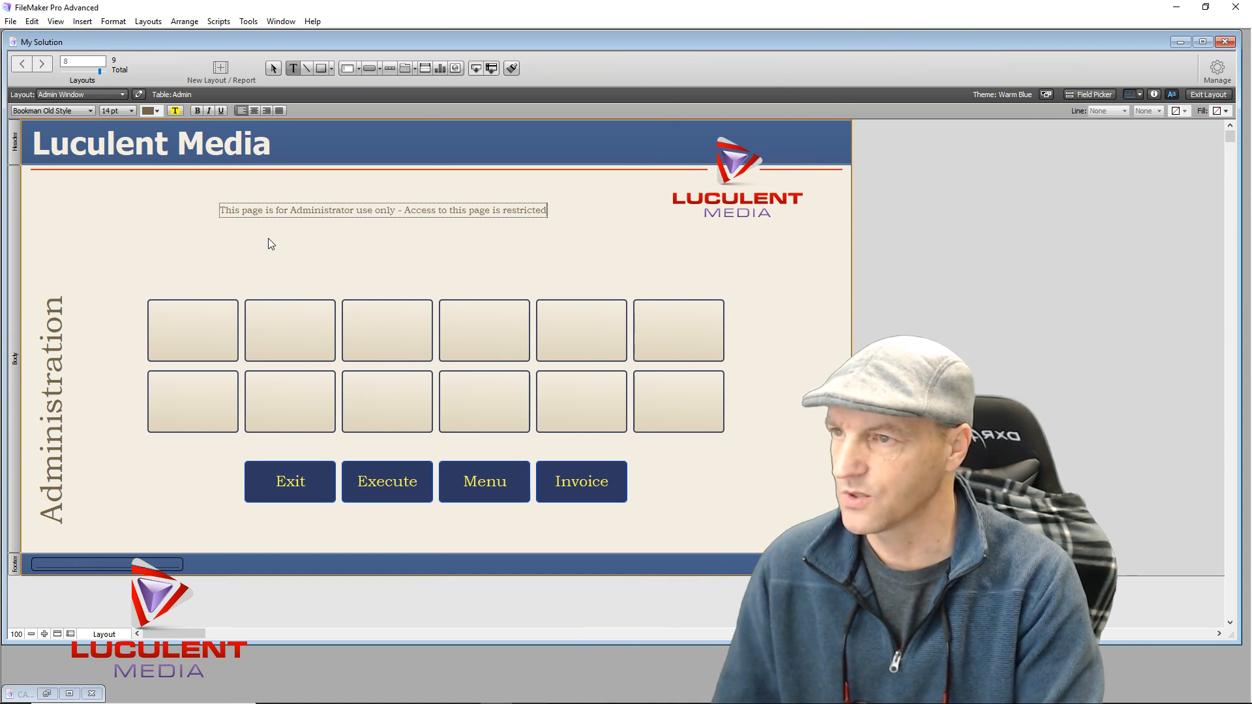
key("Escape")
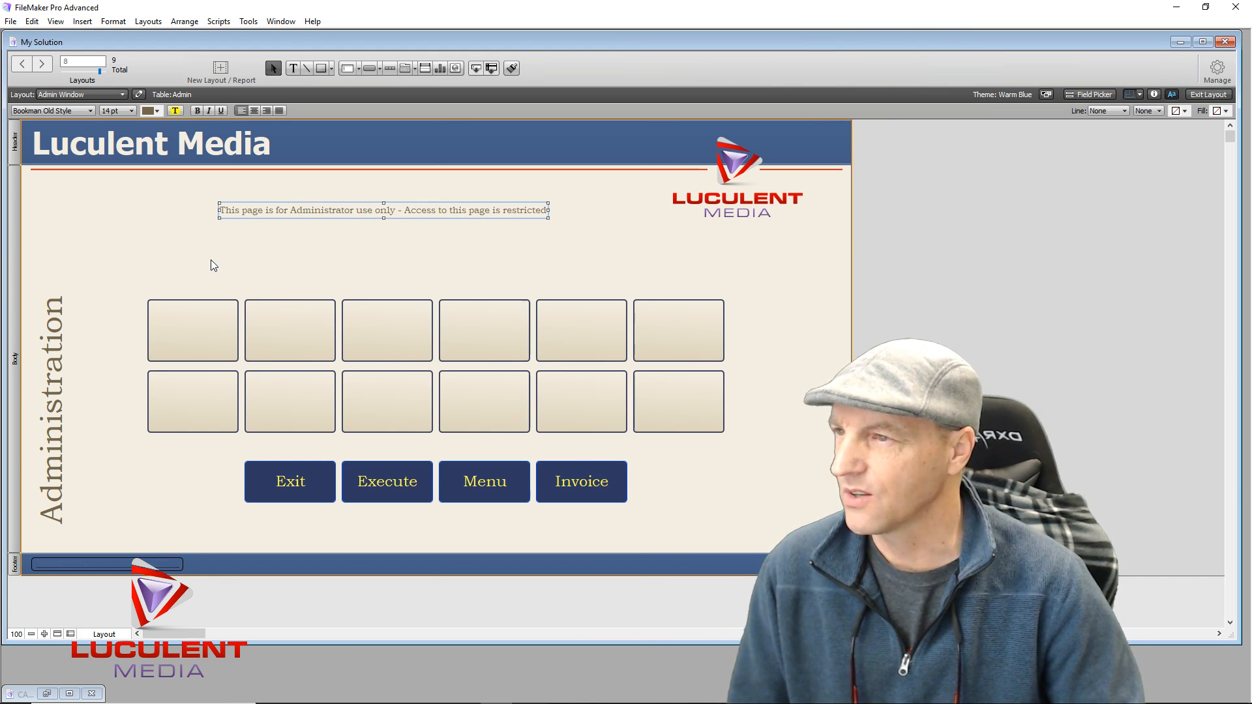
Centre-align the restricted-access notice and place it on the centre line just above the box grid
left_click_drag(383, 213, 436, 237)
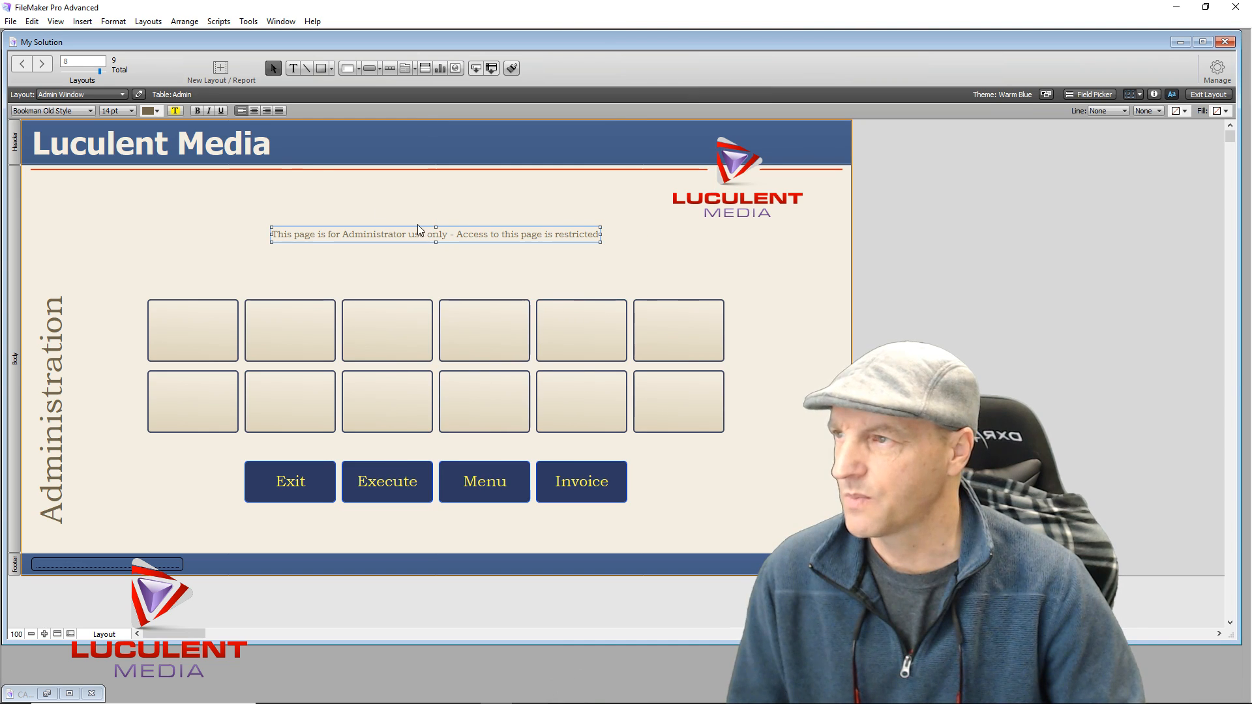
left_click(253, 111)
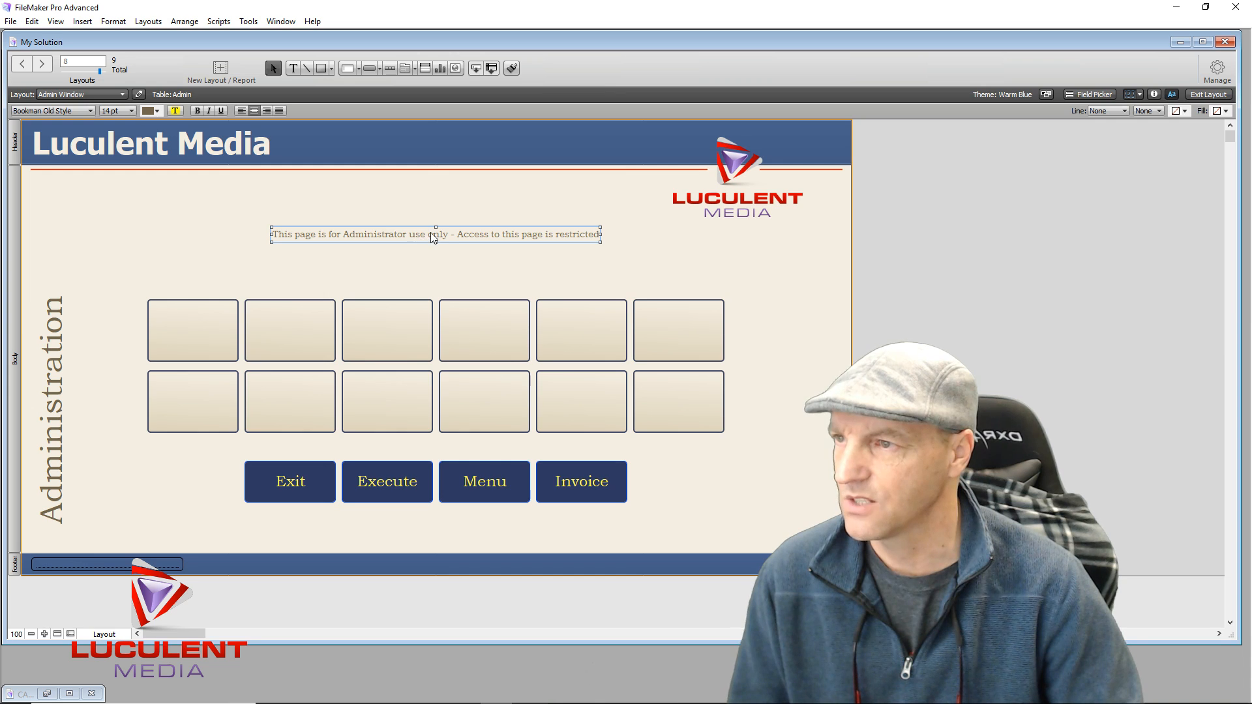
left_click_drag(436, 233, 435, 233)
left_click(389, 282)
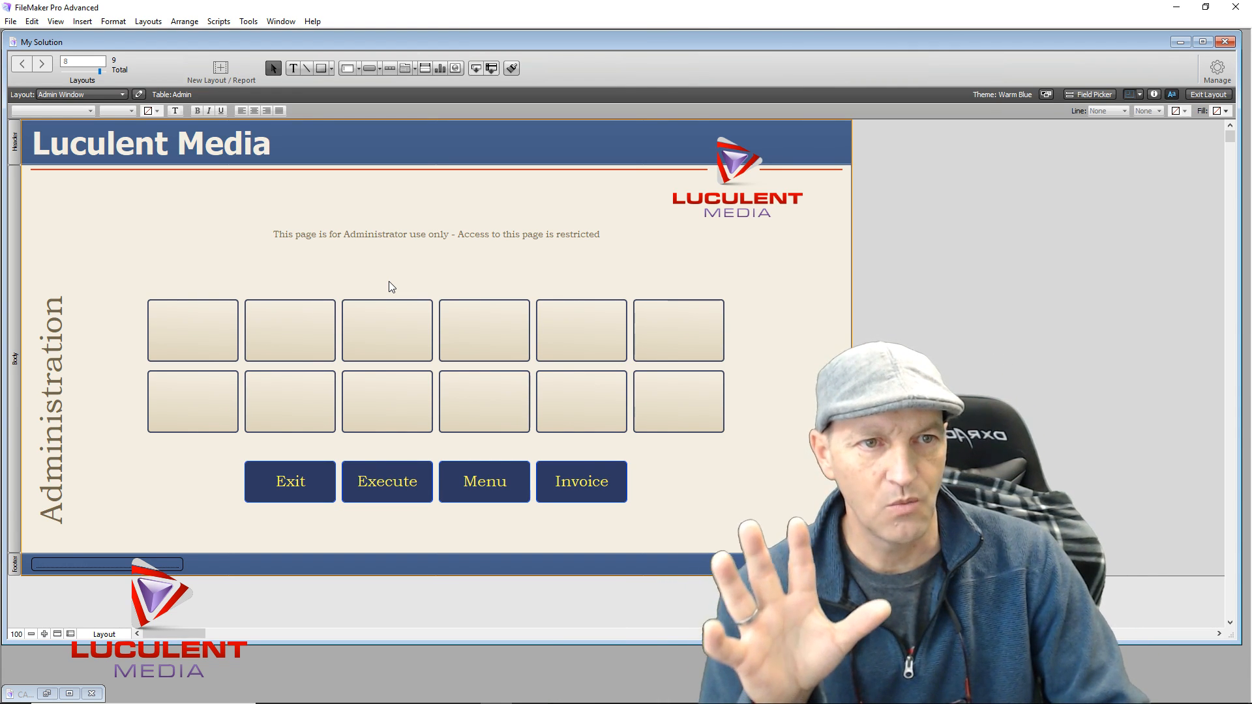
left_click(420, 239)
left_click_drag(421, 237, 423, 259)
left_click(378, 225)
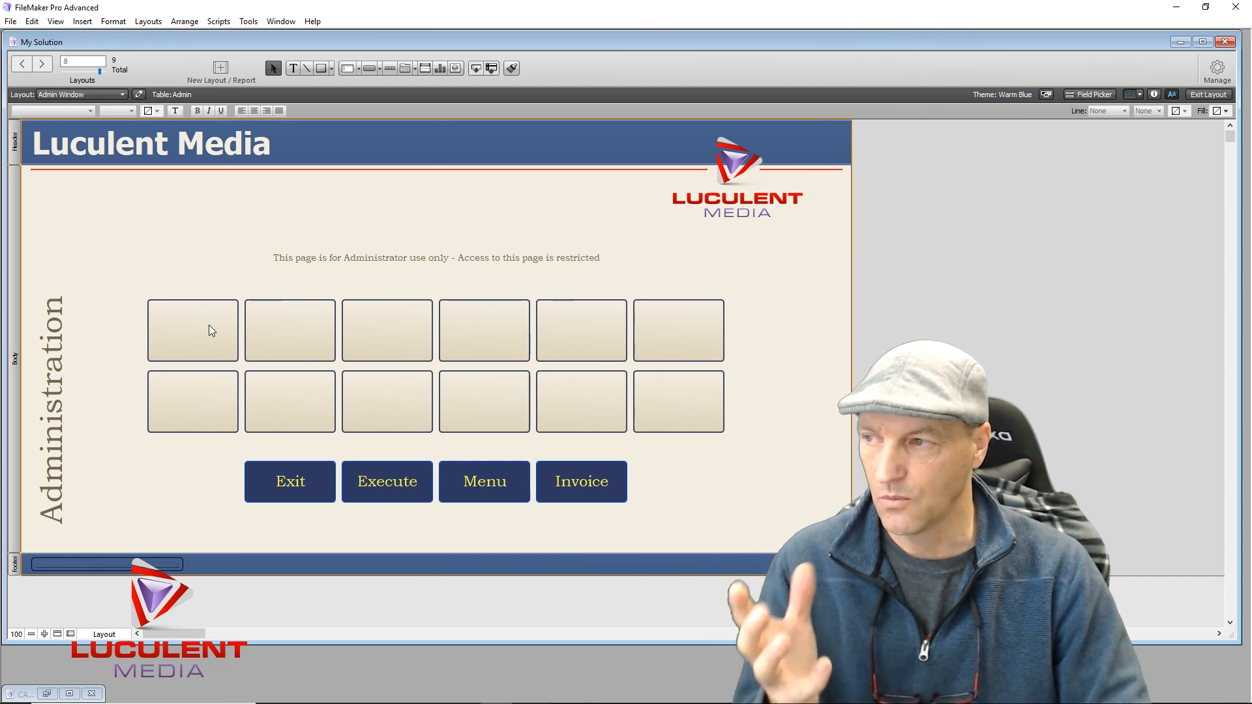
left_click(192, 334)
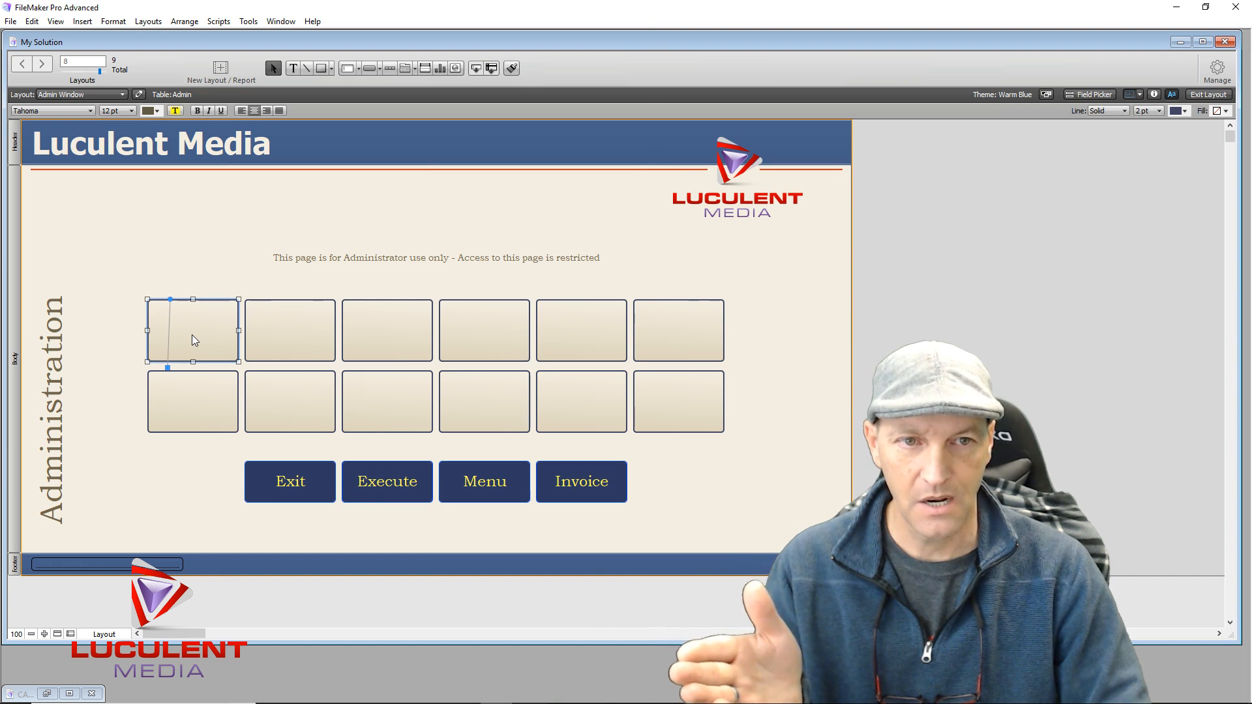
left_click(288, 334)
left_click(378, 338)
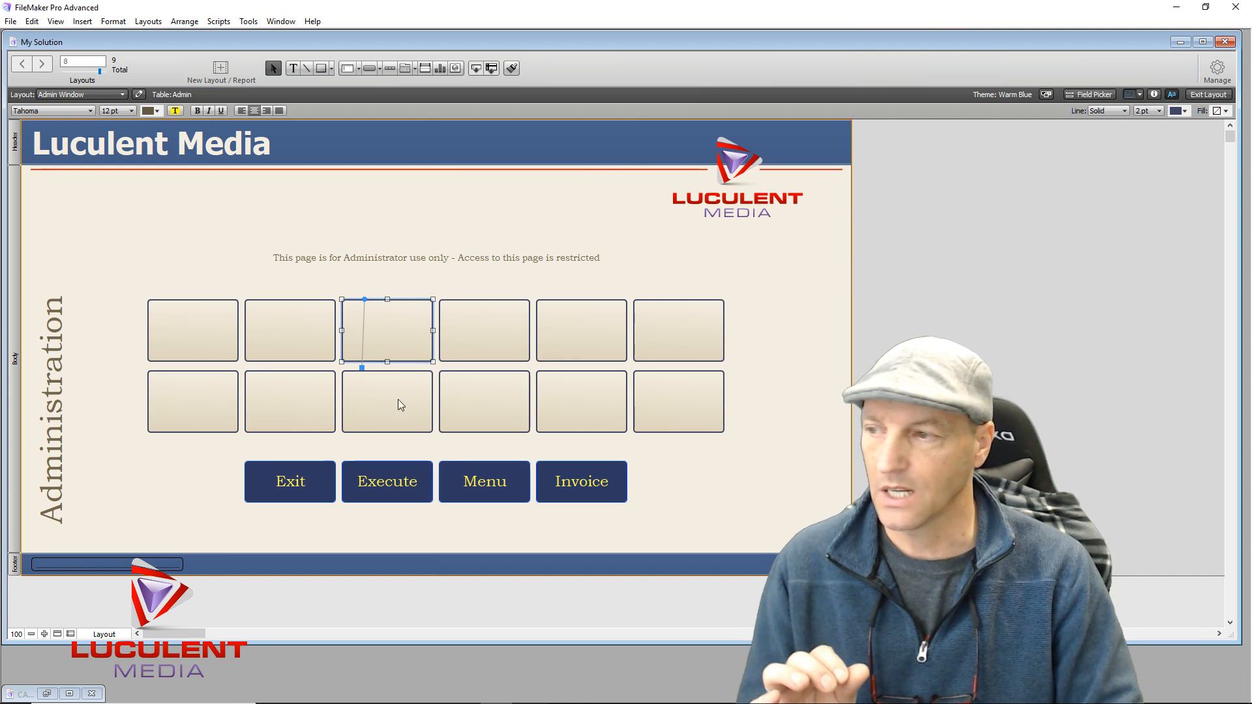
left_click(92, 565)
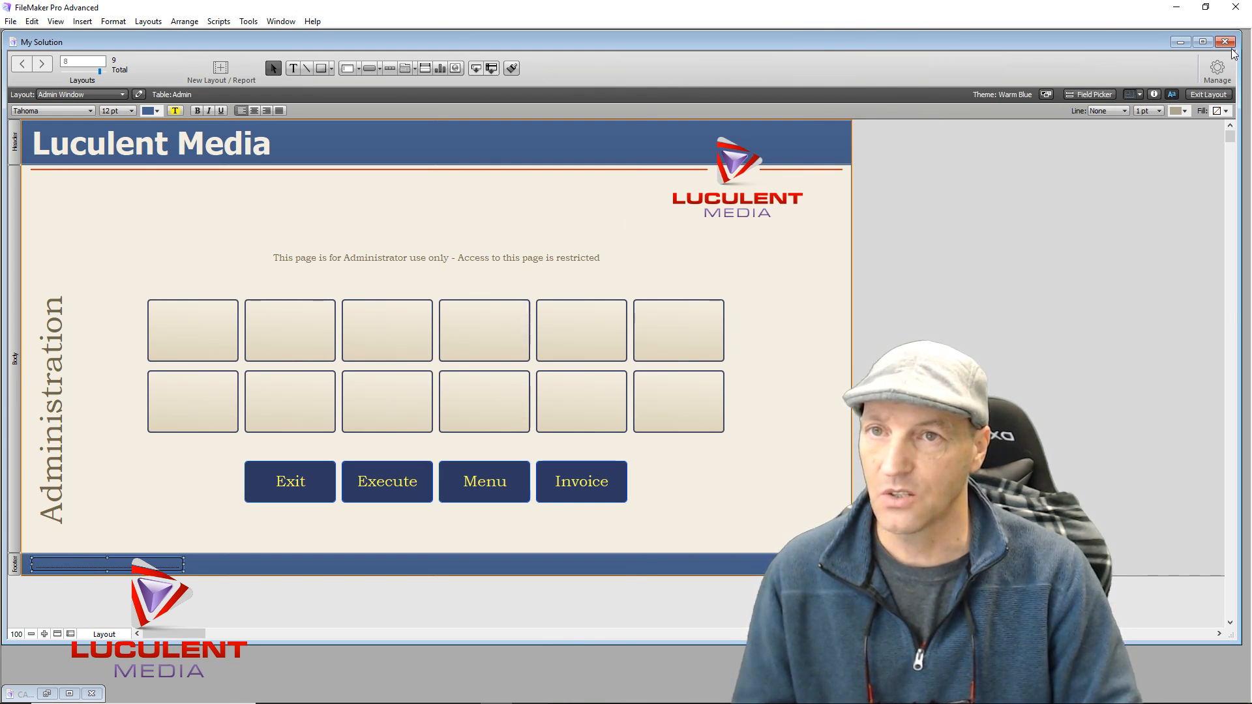
Create a Text field named 'Security Link' in the Admin table through Manage Database
left_click(1217, 69)
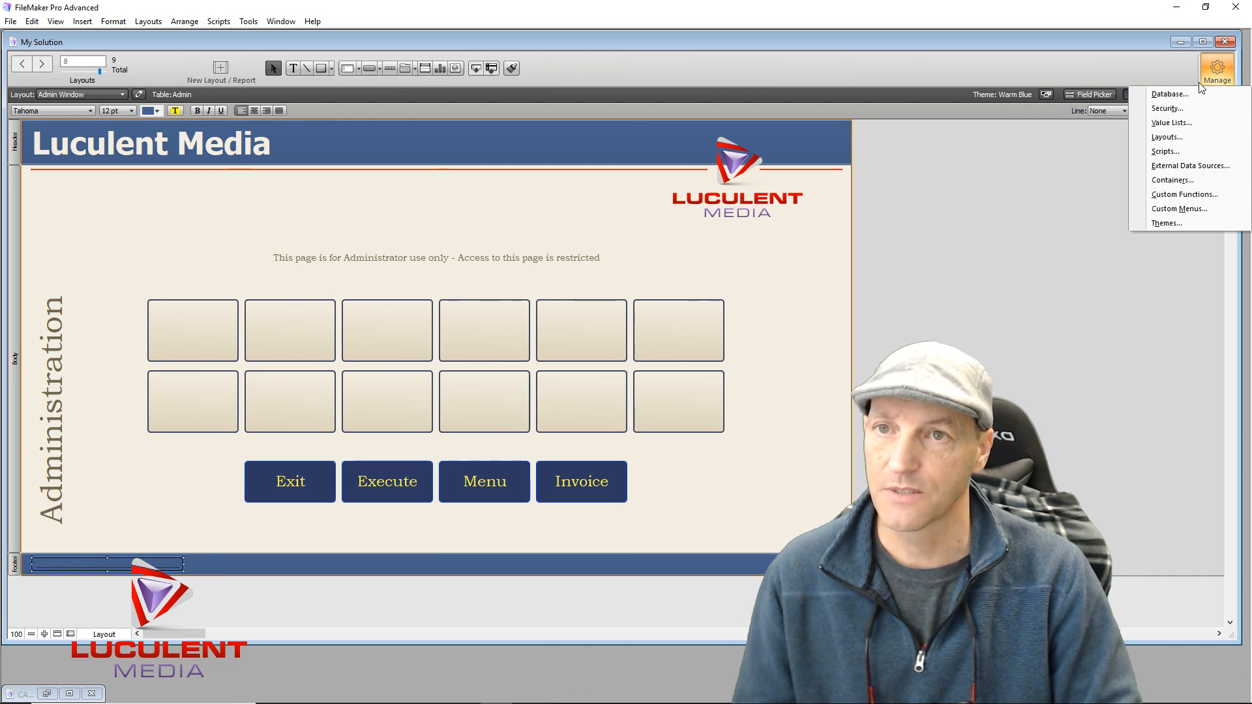
left_click(1167, 95)
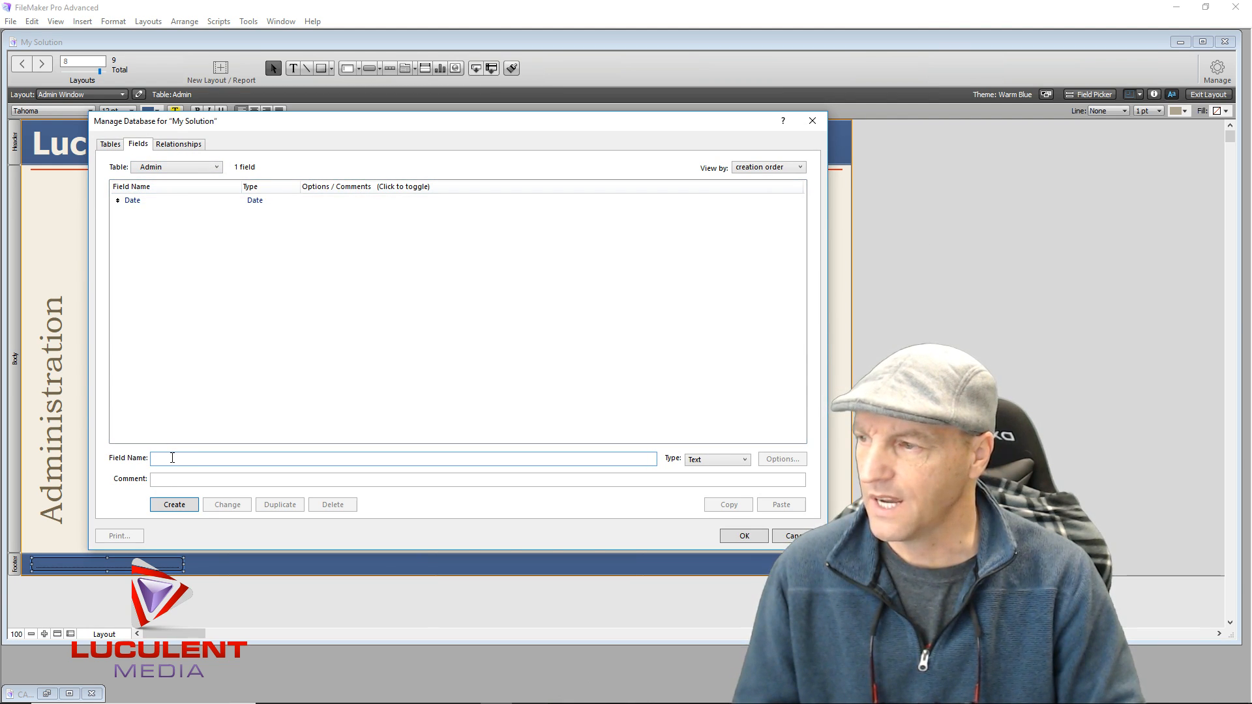
type("Security")
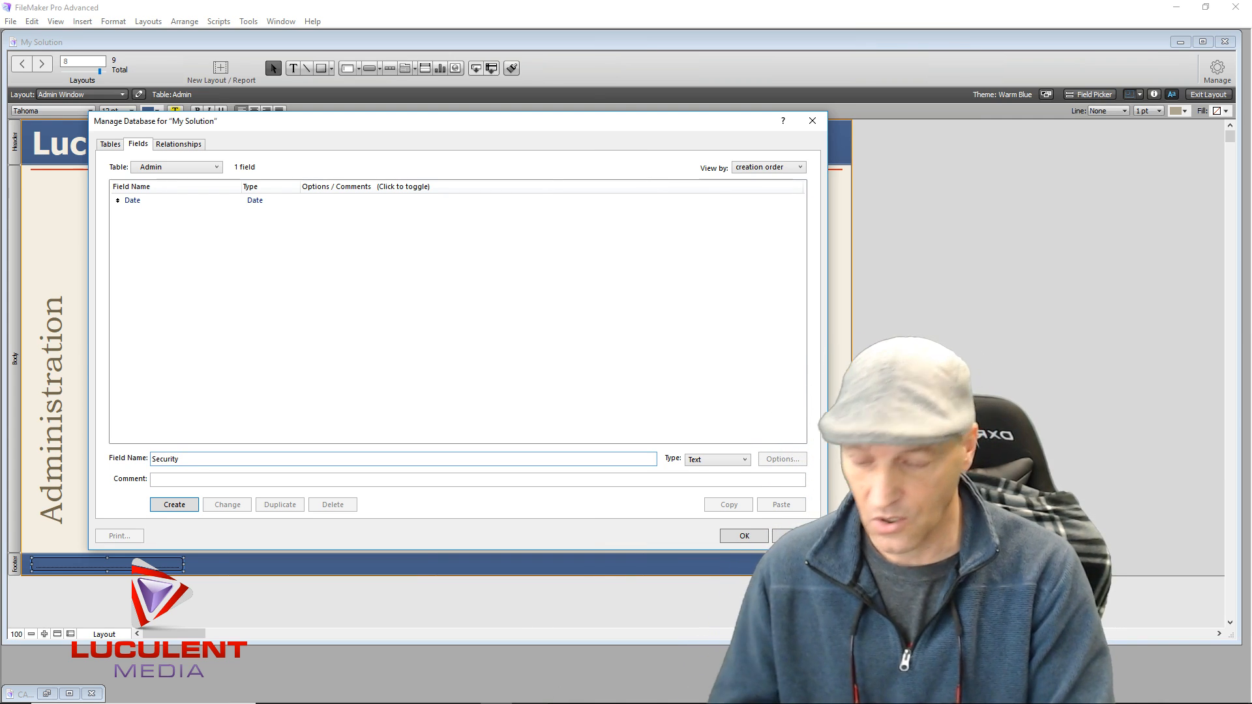
type(" Link")
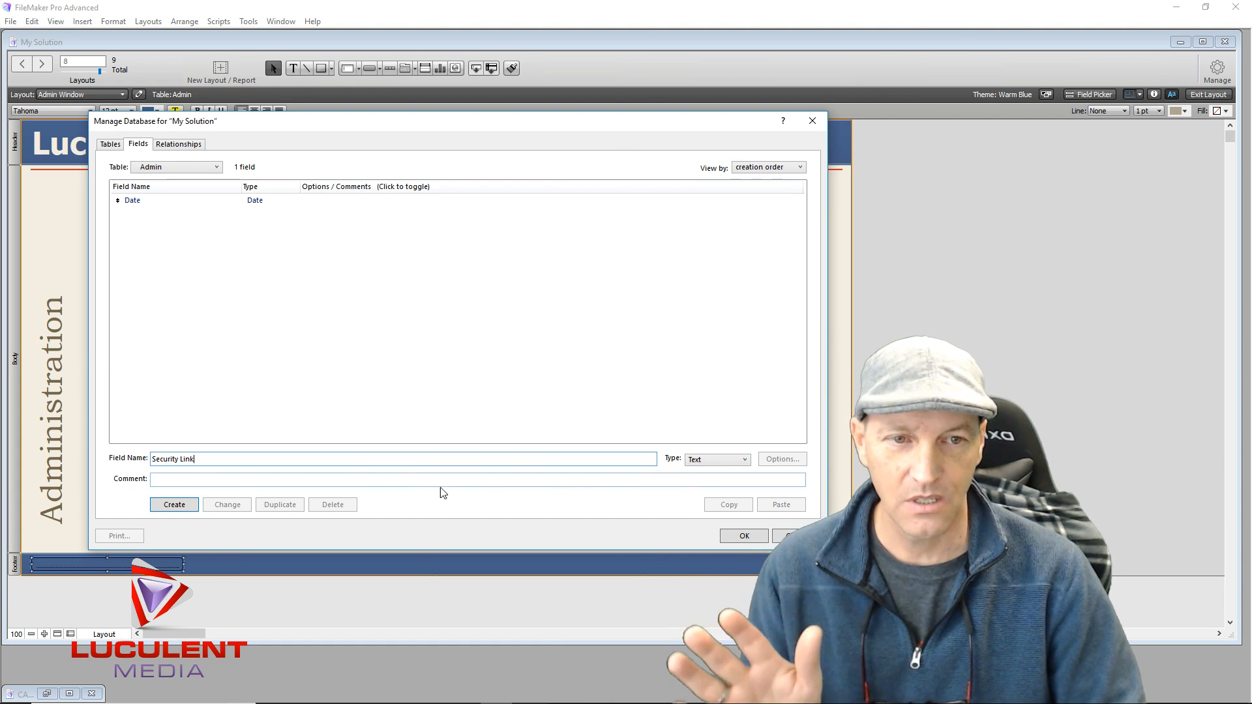
left_click(193, 509)
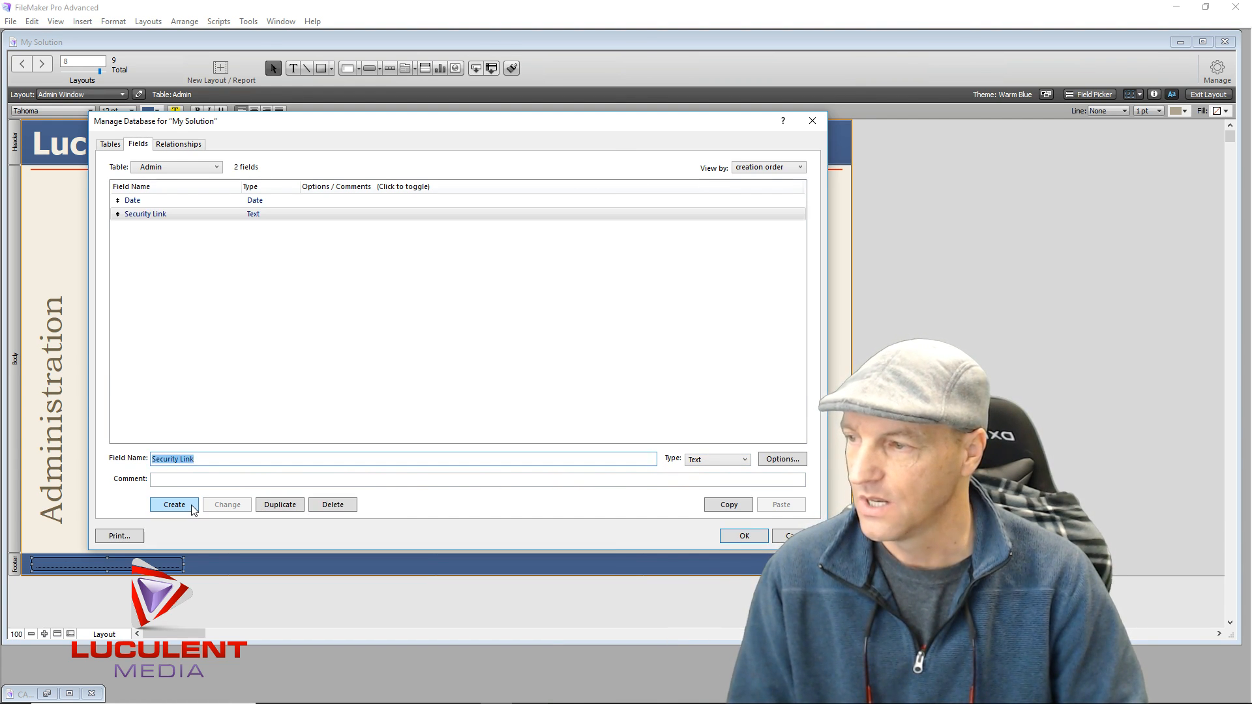
left_click(730, 538)
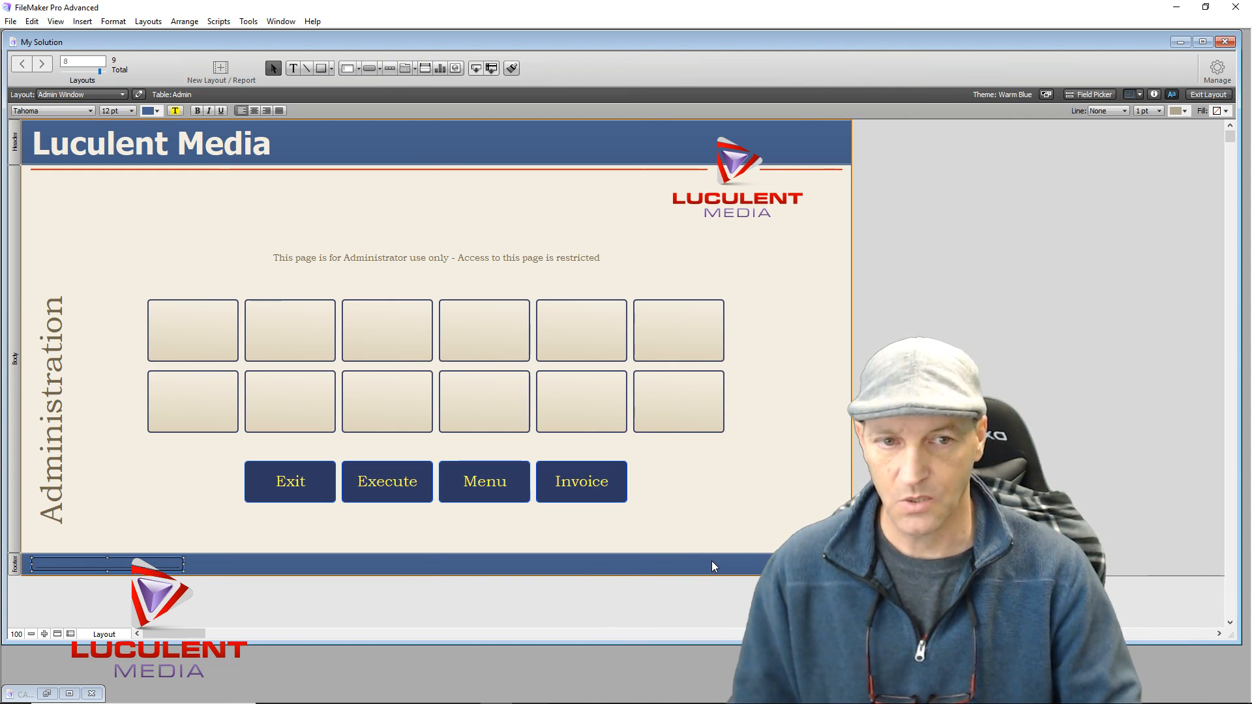
Point the footer field at Admin::Security Link instead of Menu::ProductCode
double_click(115, 565)
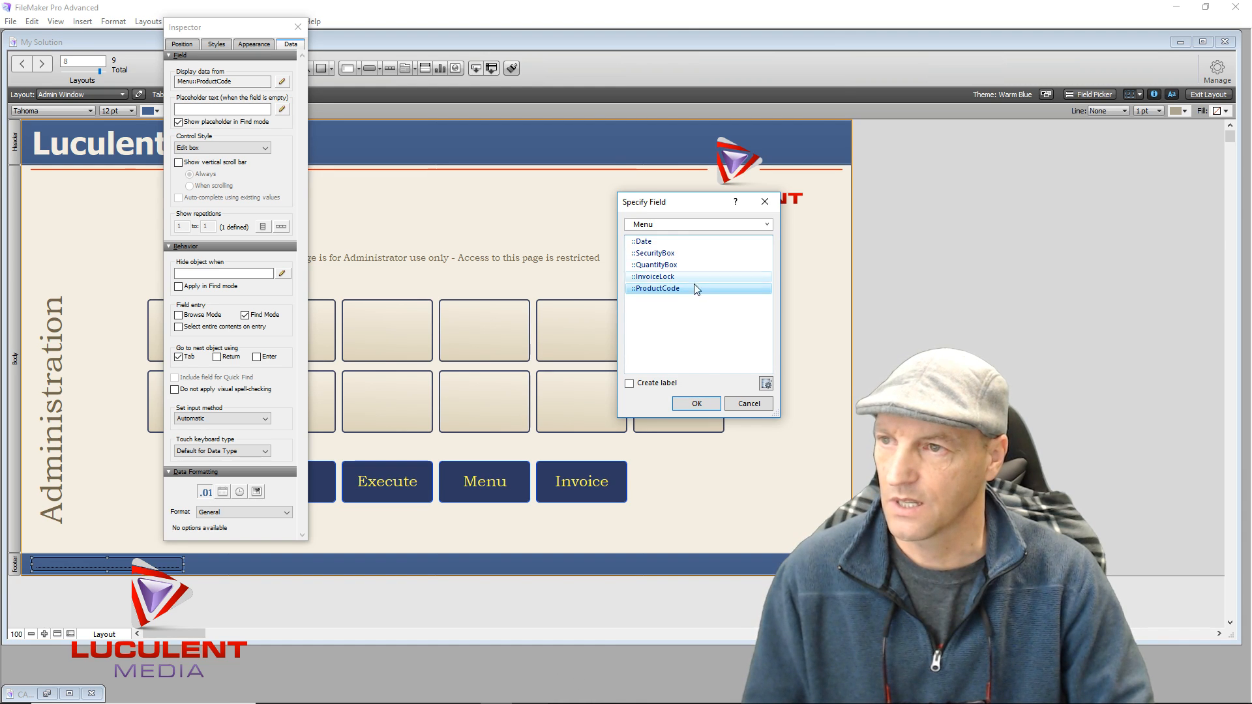
left_click(757, 226)
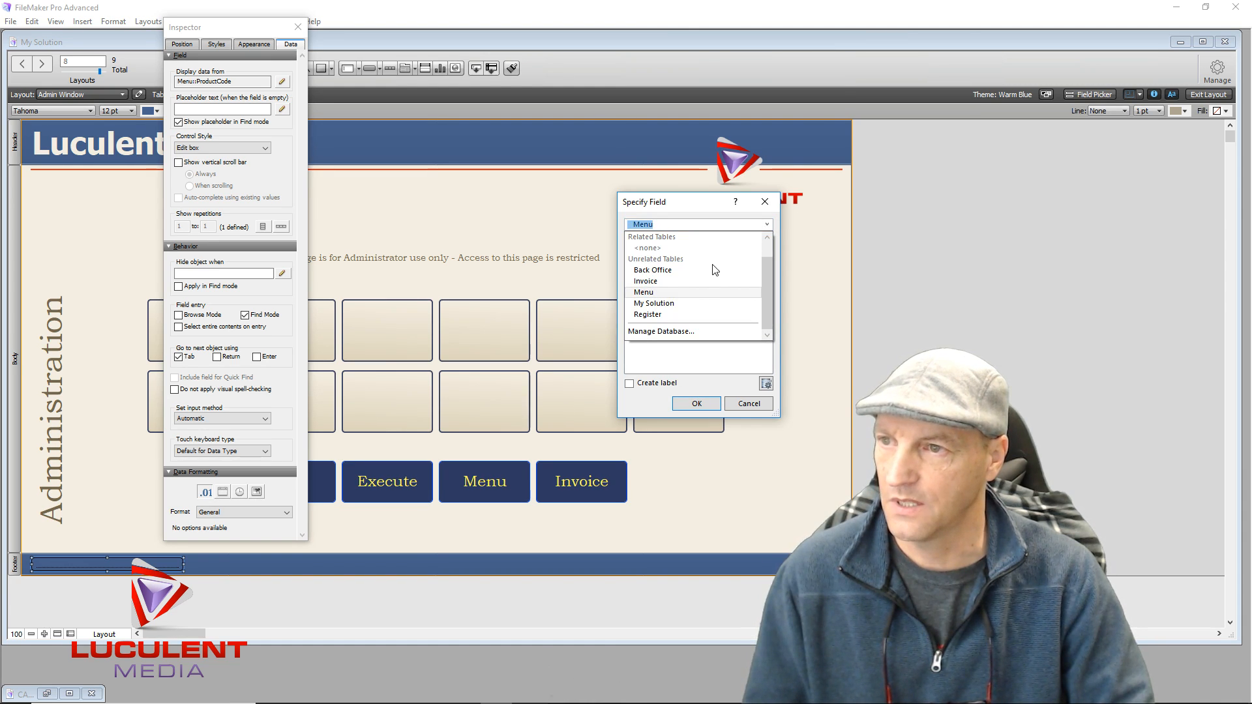
scroll(702, 245, "up", 1)
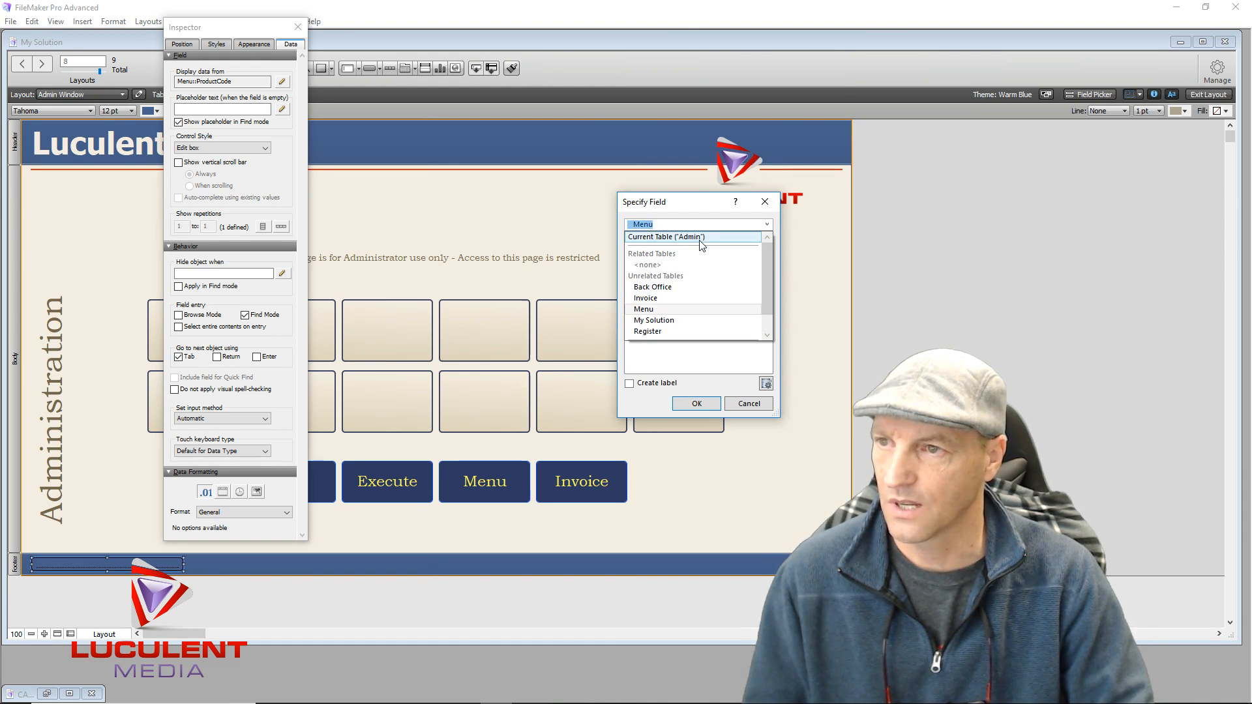
left_click(711, 238)
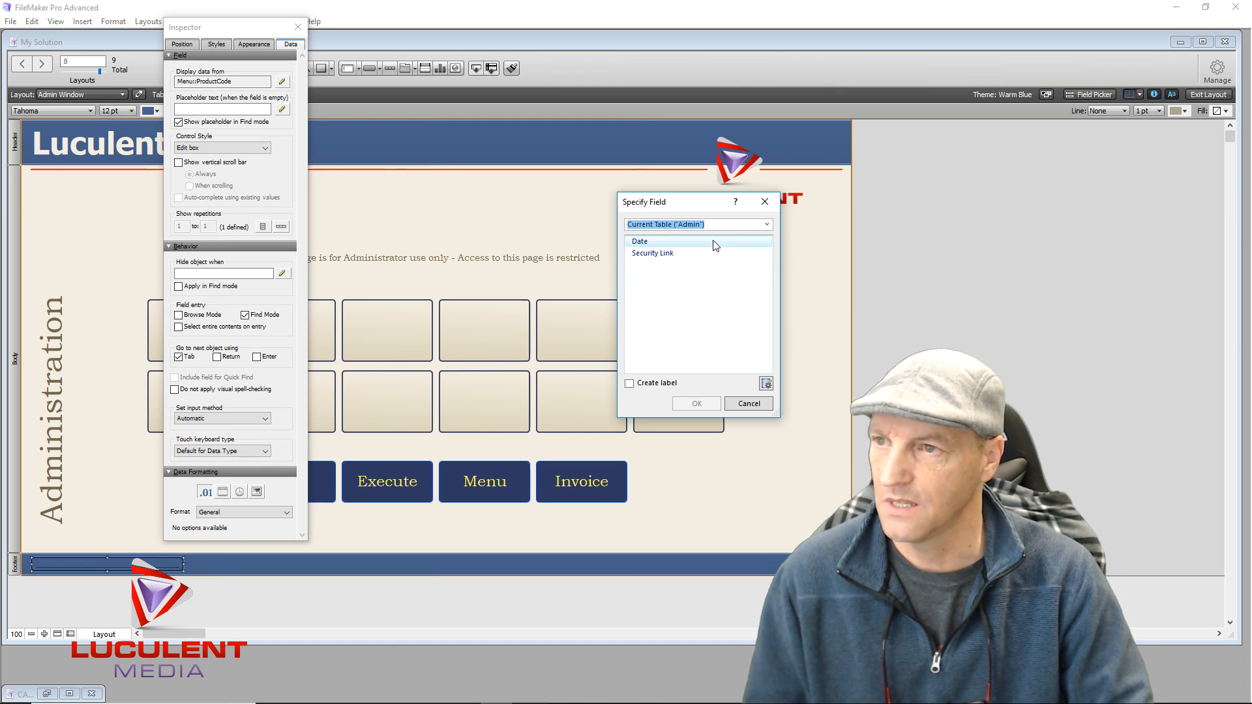
left_click(681, 257)
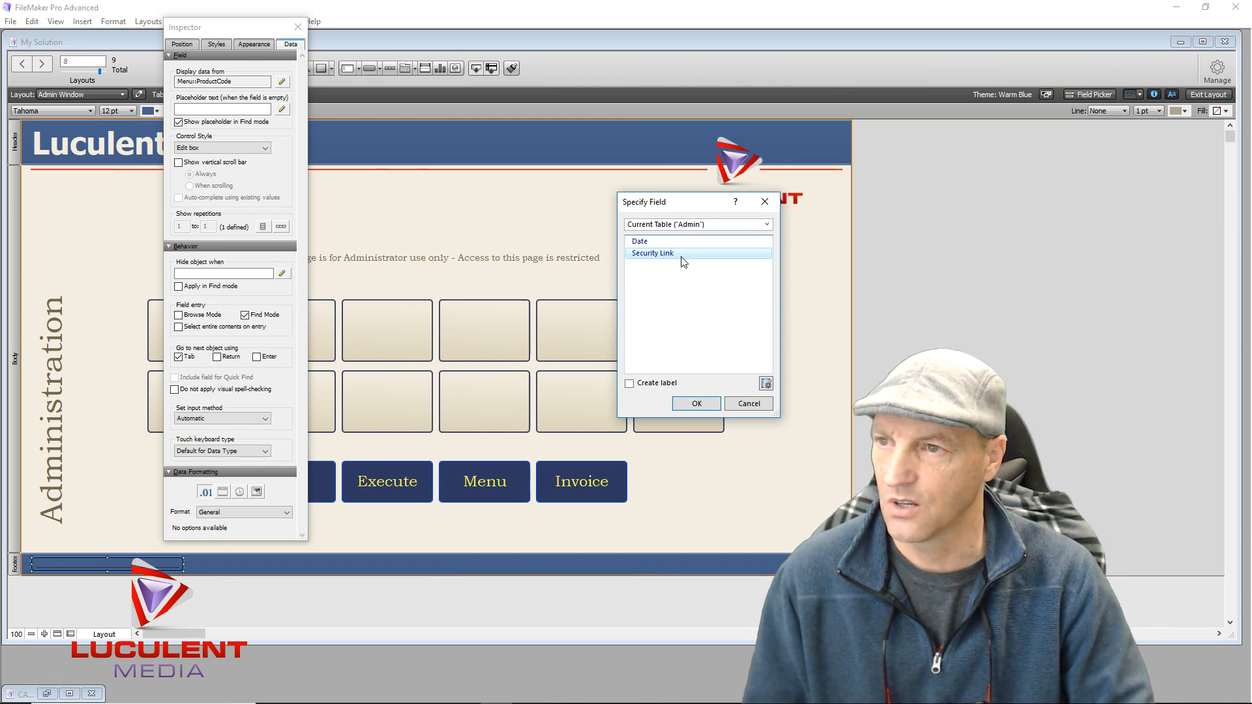
double_click(682, 256)
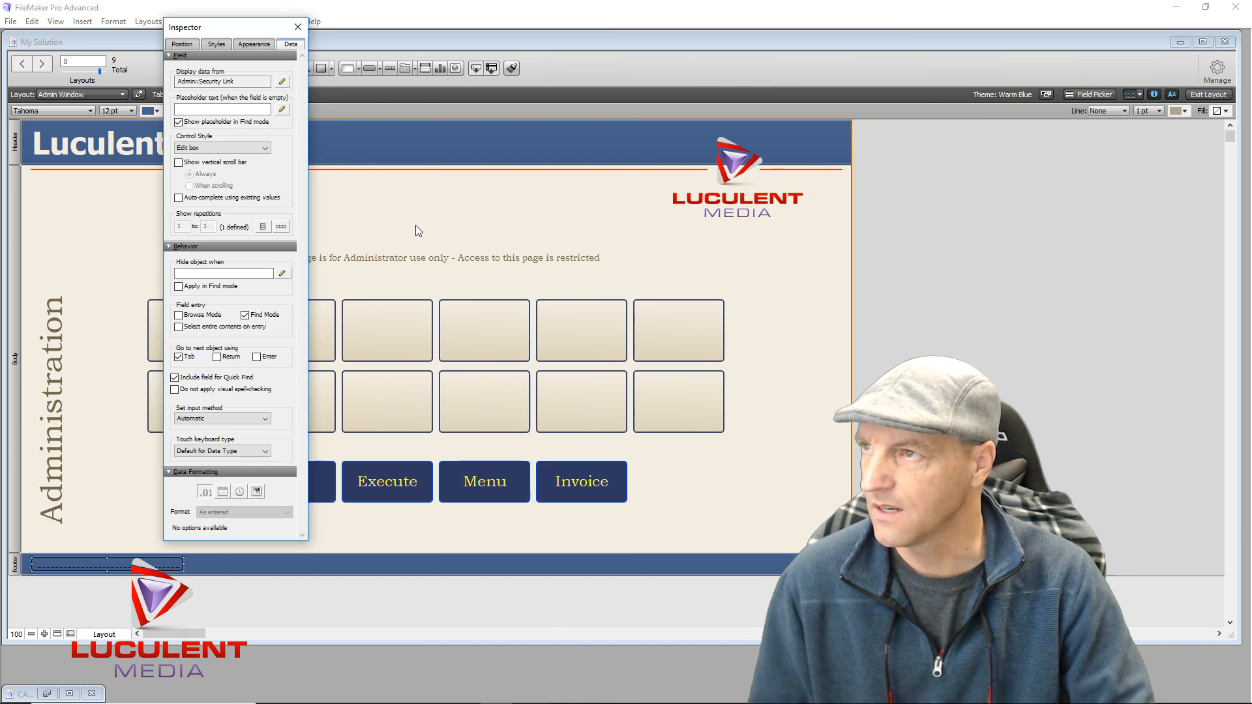
left_click(297, 28)
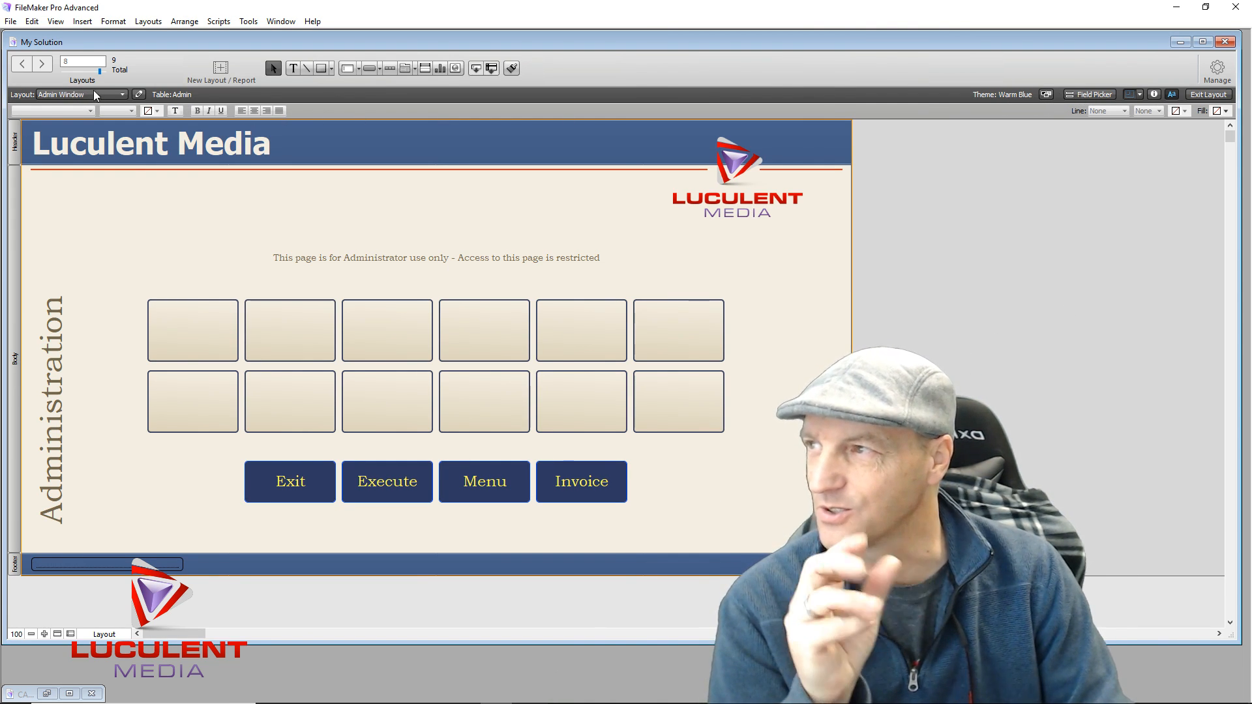
left_click(122, 95)
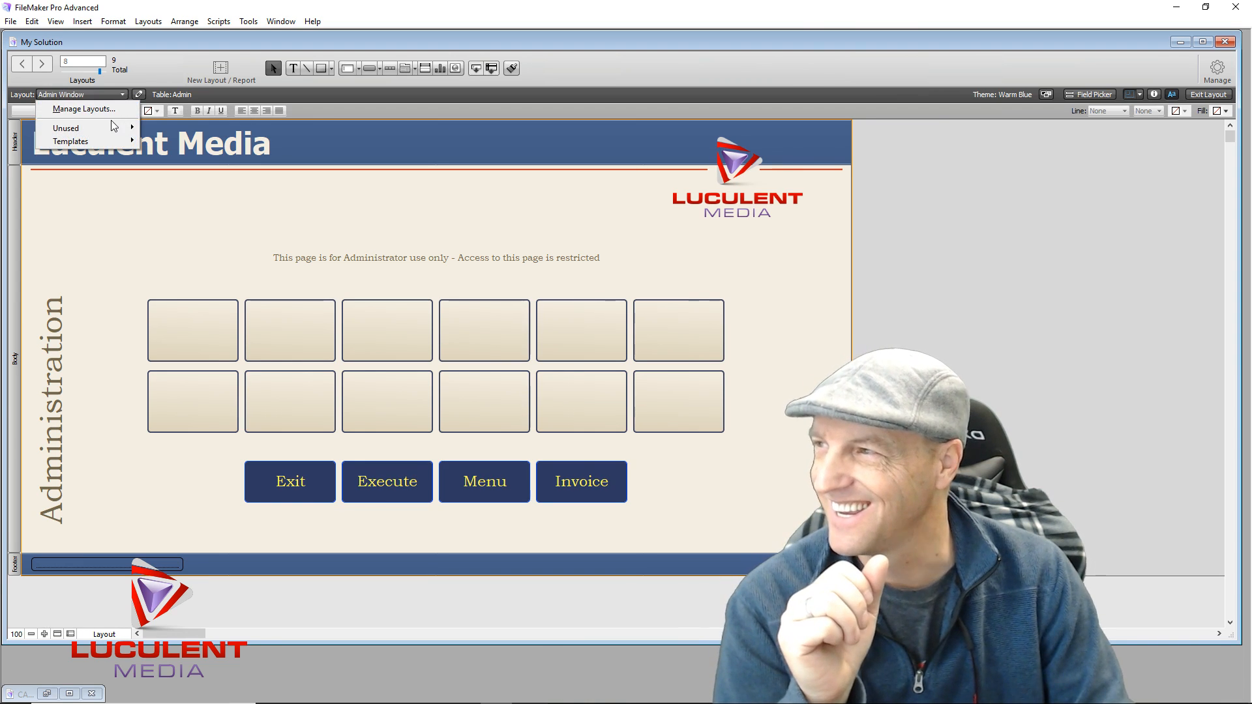
mouse_move(117, 139)
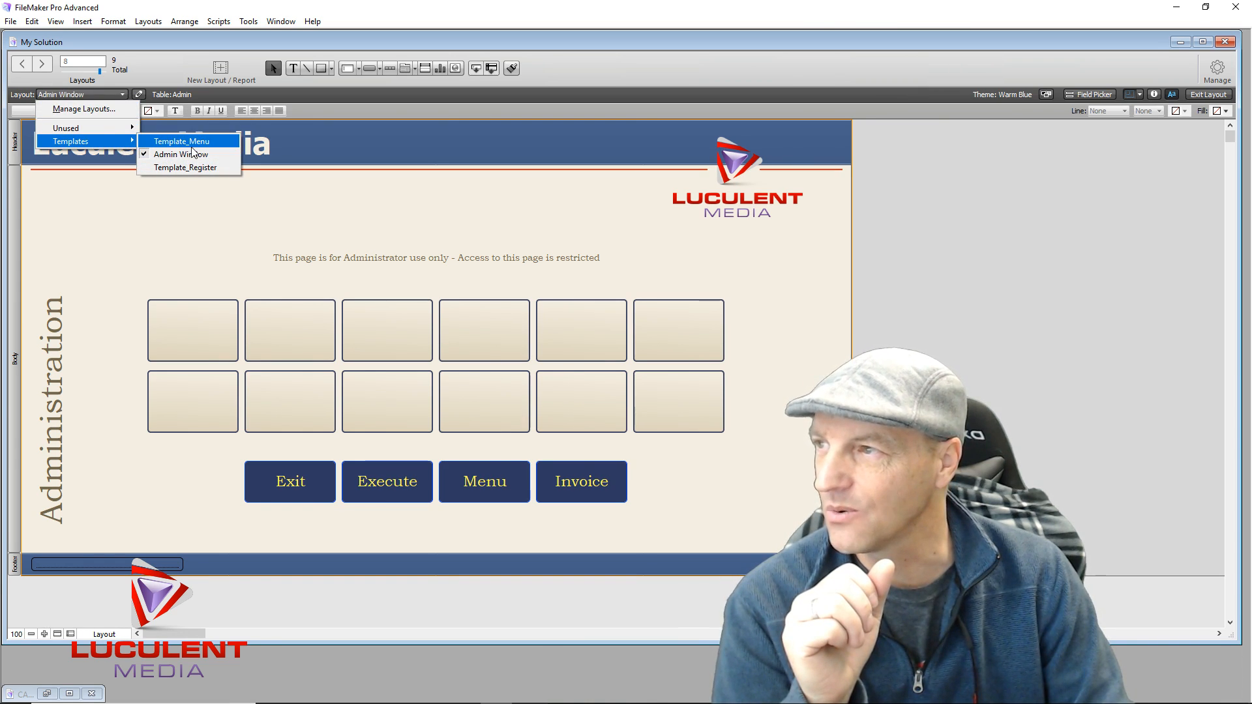
left_click(214, 142)
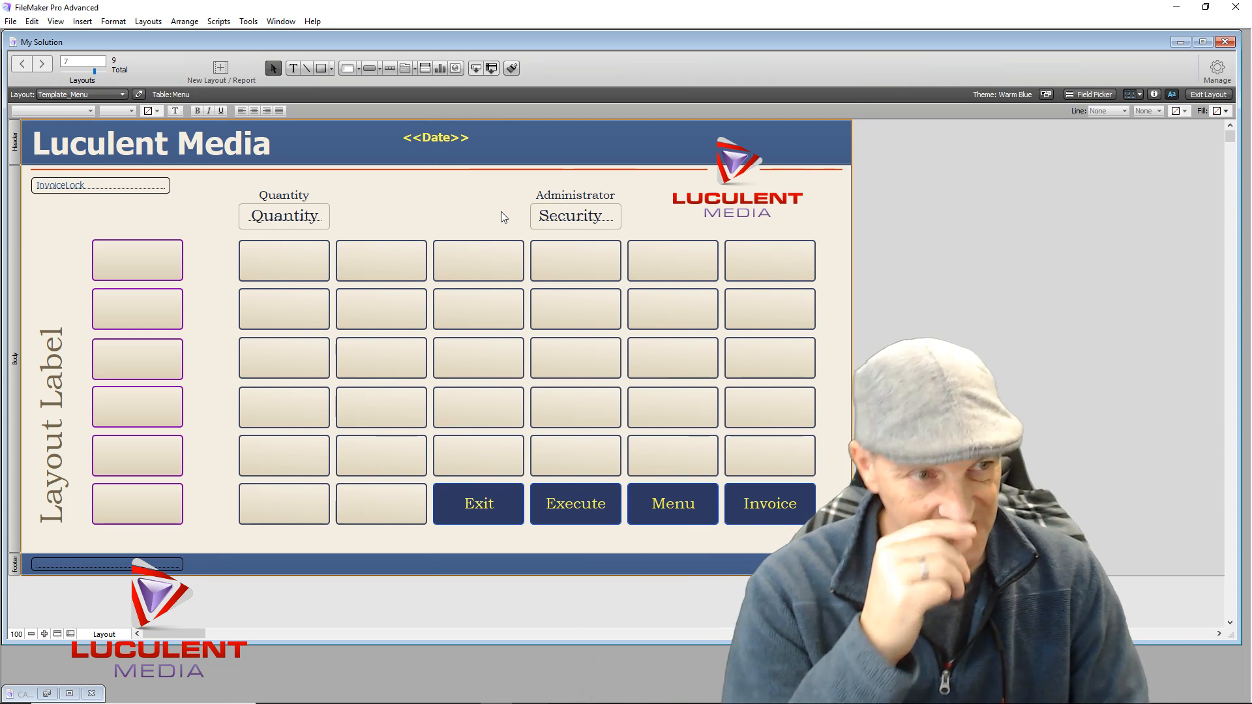
Leave Layout mode, dismiss the no-records warning, and create a new record dated 12/8/2017
left_click(1208, 95)
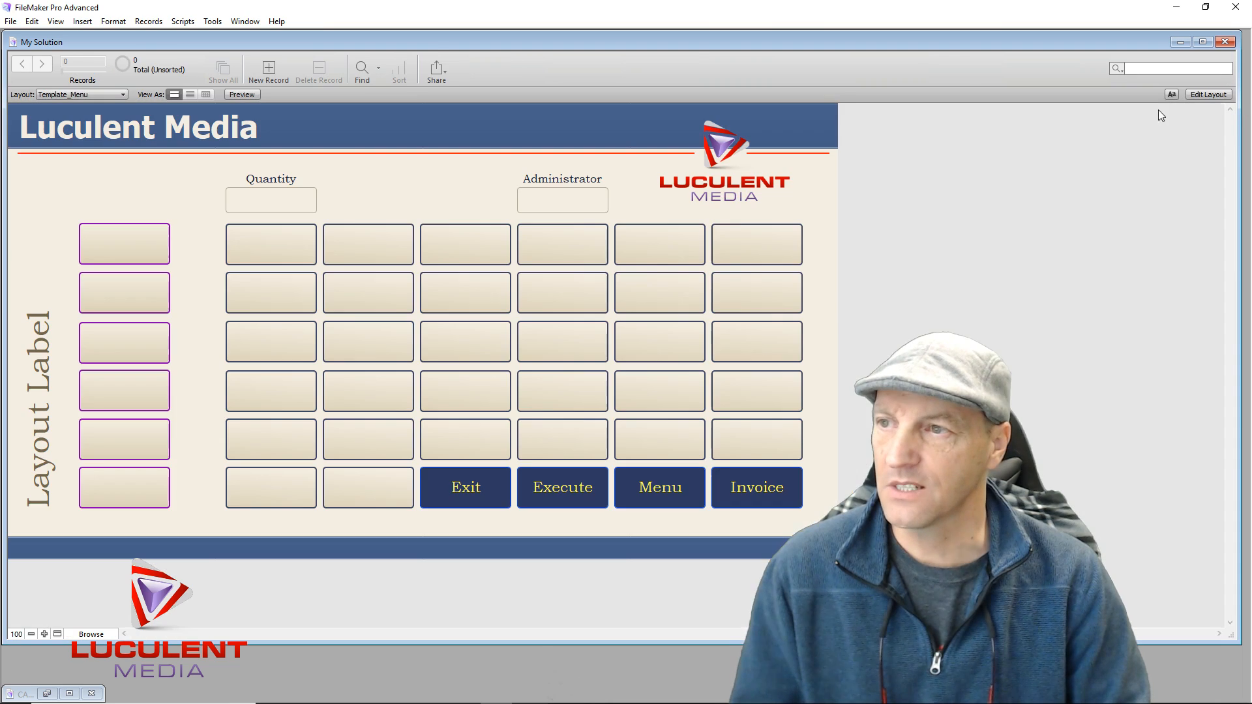
left_click(569, 198)
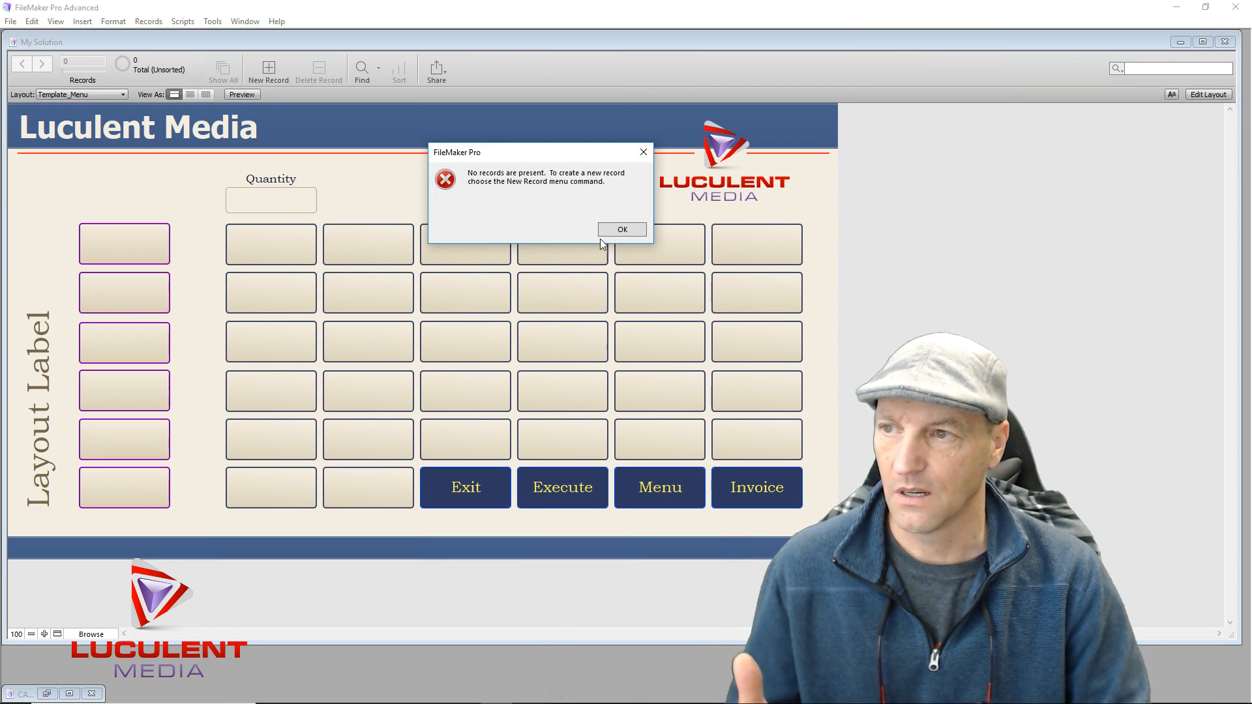
left_click(619, 230)
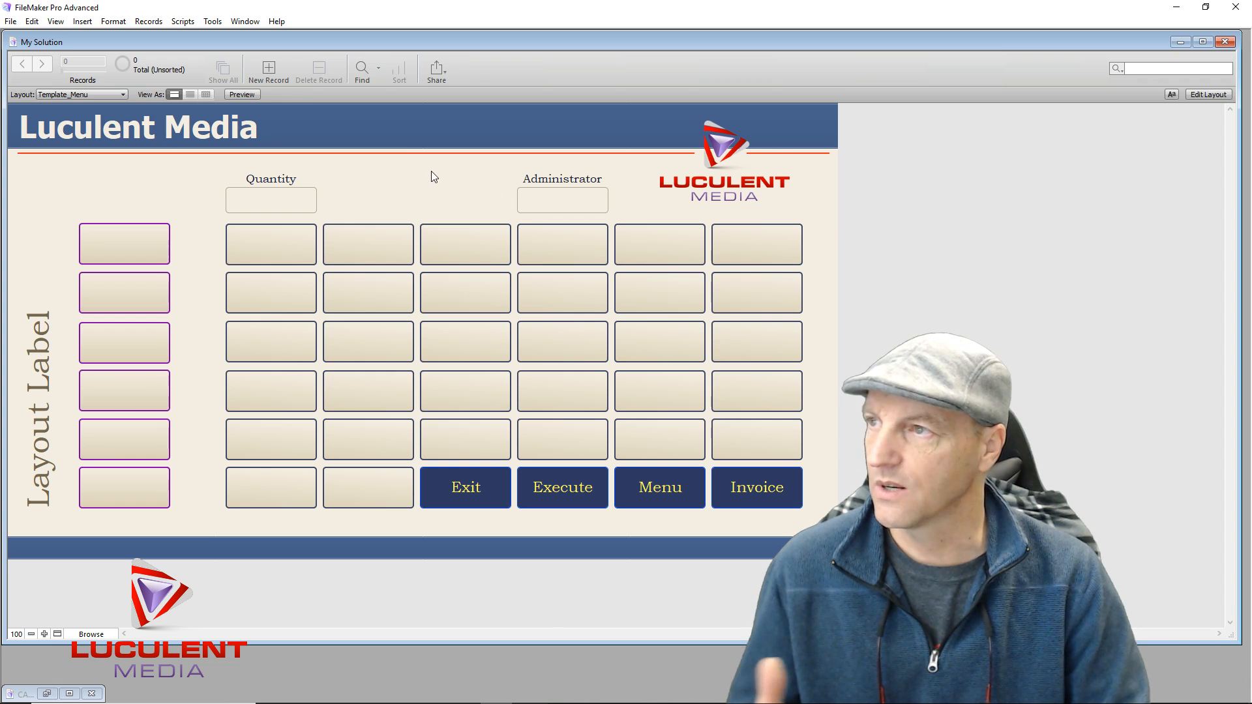
left_click(273, 77)
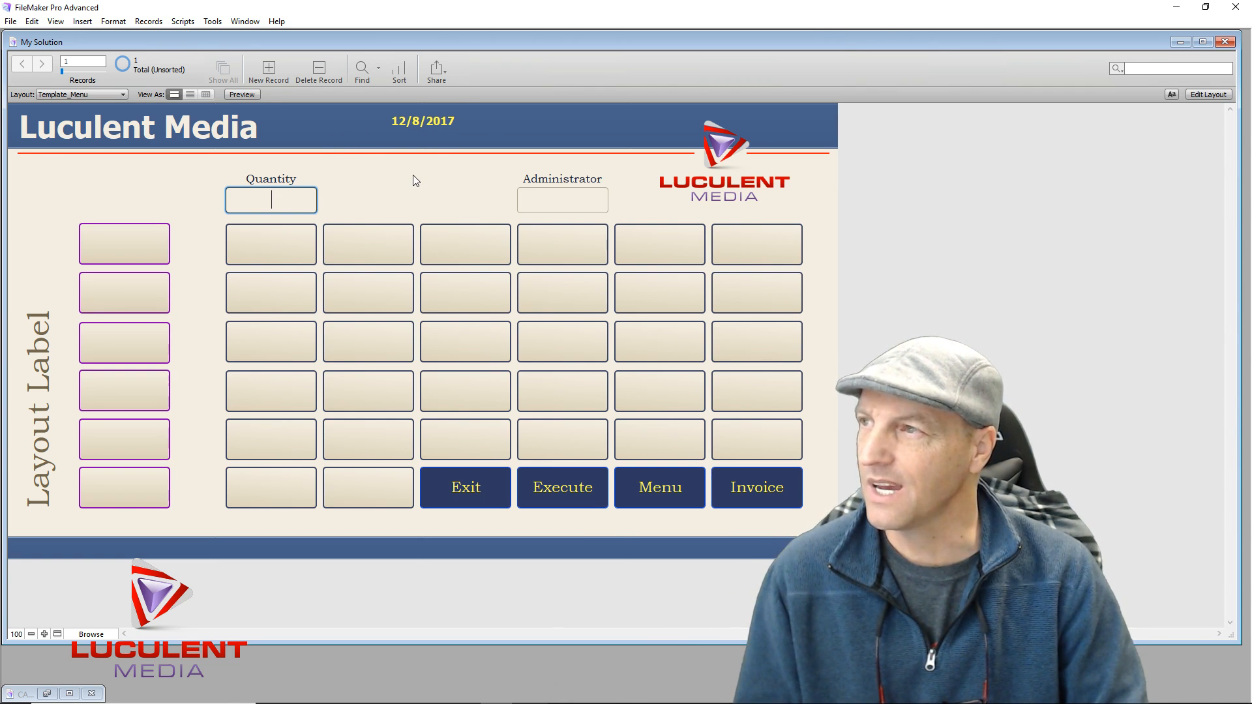
Return to Layout mode and bring up the Set Tab Order dialog for Template_Menu
left_click(1202, 96)
left_click(155, 23)
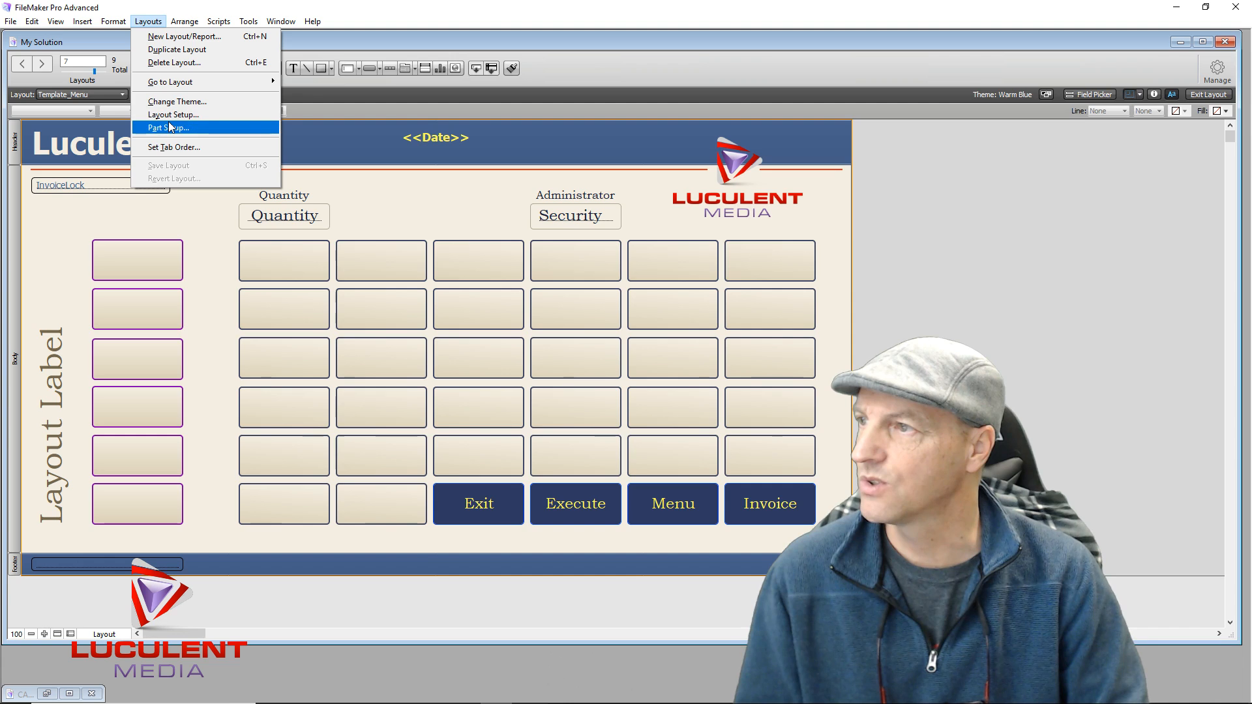
left_click(205, 148)
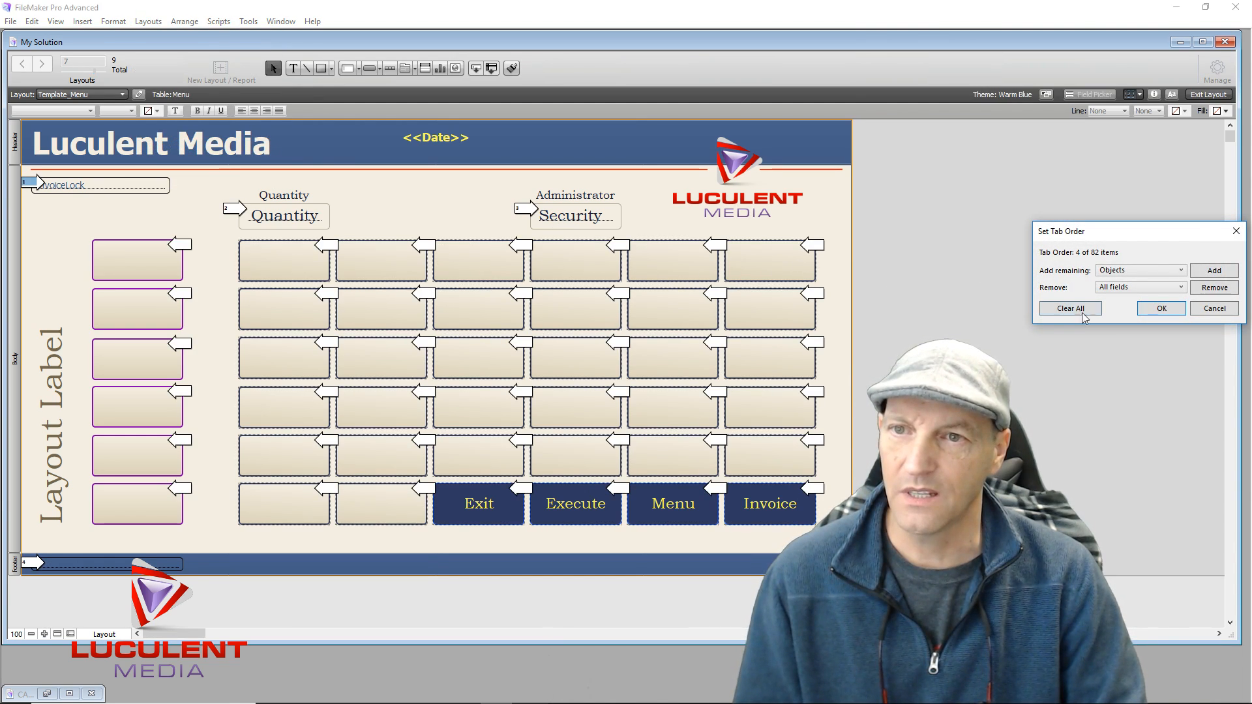
Clear the tab order to 0 of 82 items and test the Administrator field in Browse mode
left_click(1083, 312)
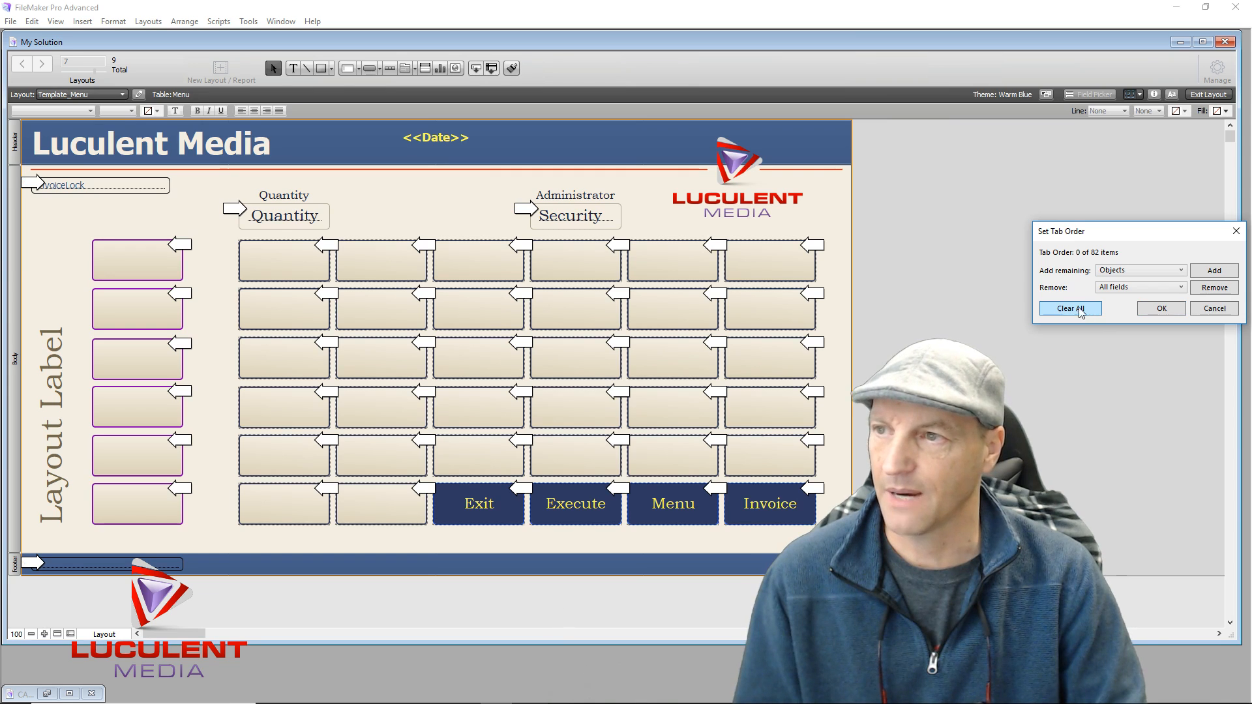
left_click(417, 212)
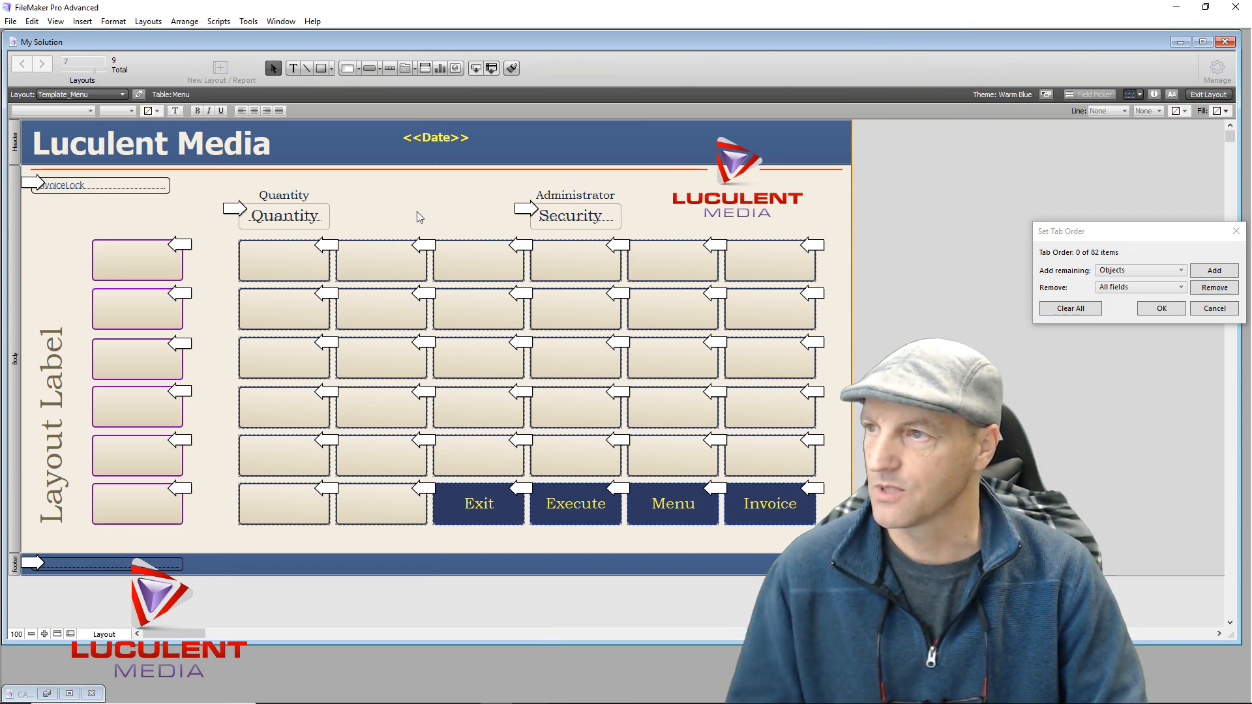
left_click(1162, 309)
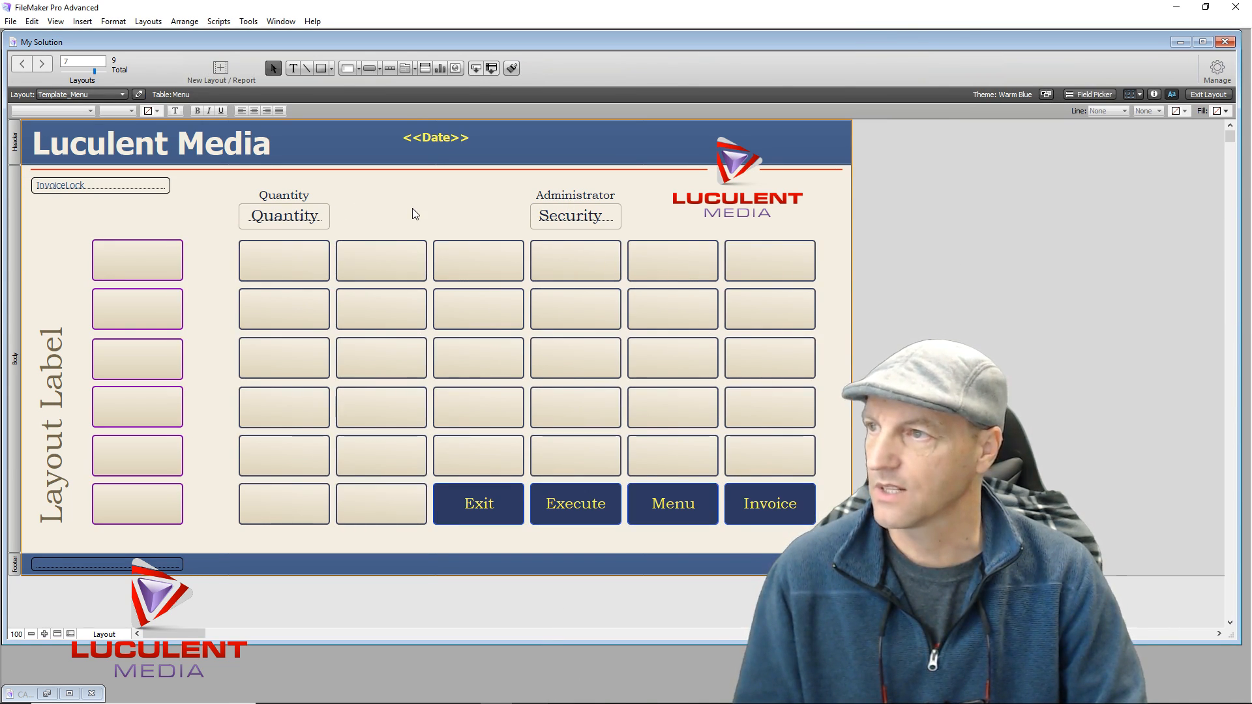
key("ctrl+b")
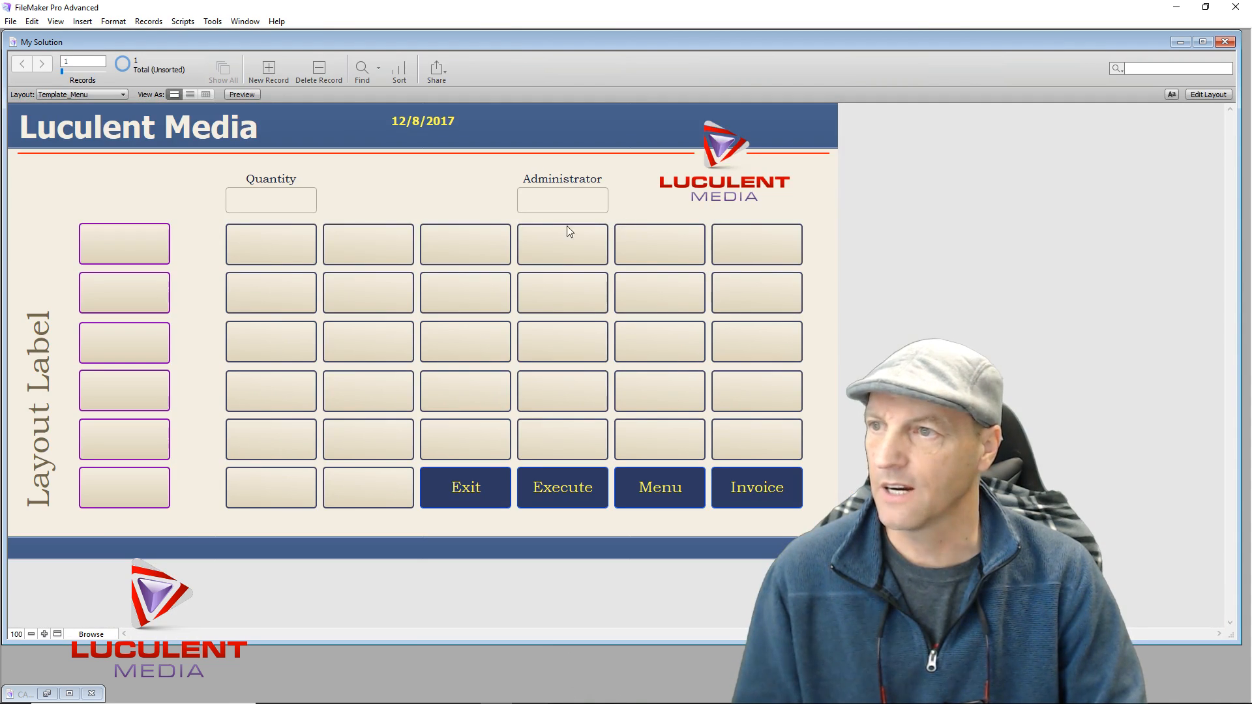
left_click(569, 199)
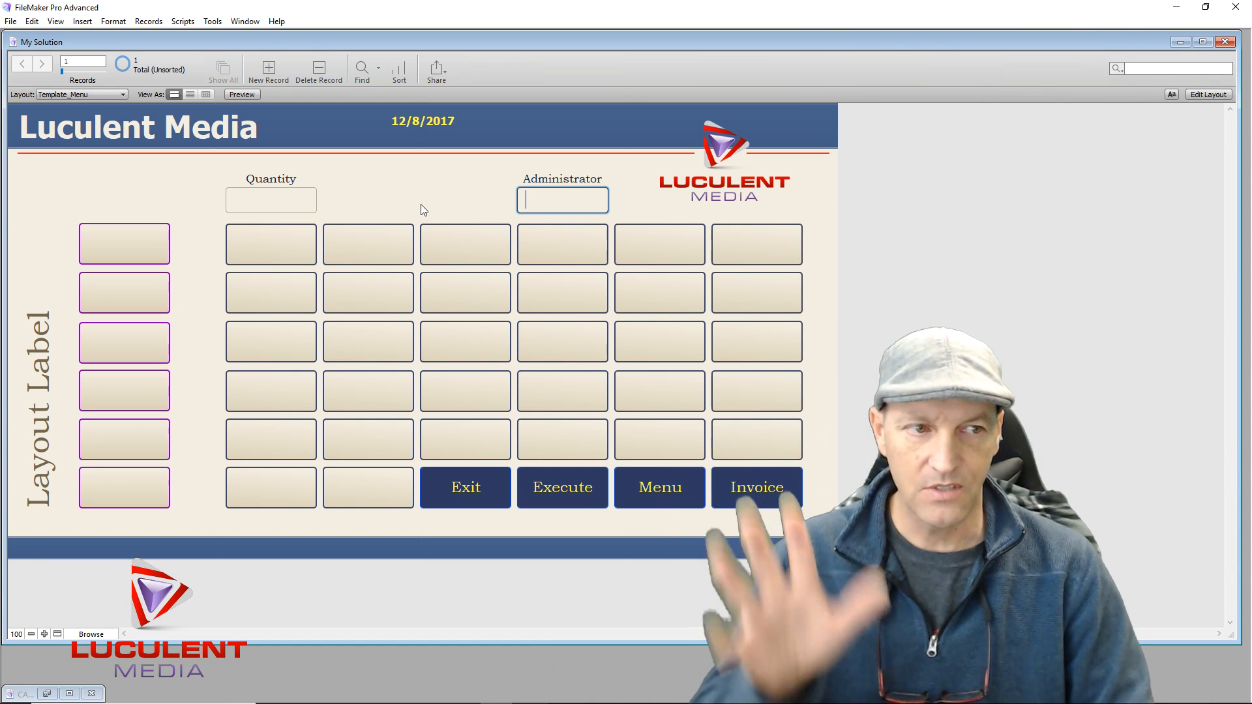
Centre-align the Security field's text in Layout mode, then return to Browse mode
left_click(1208, 95)
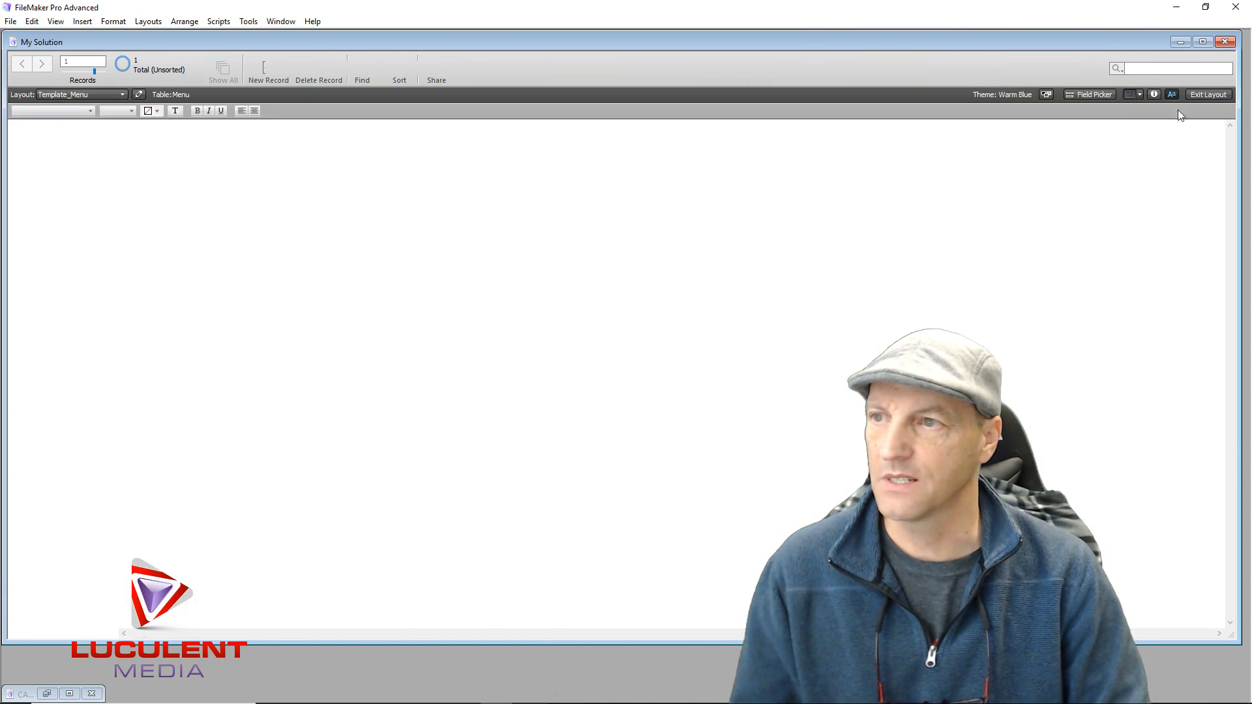
left_click(563, 219)
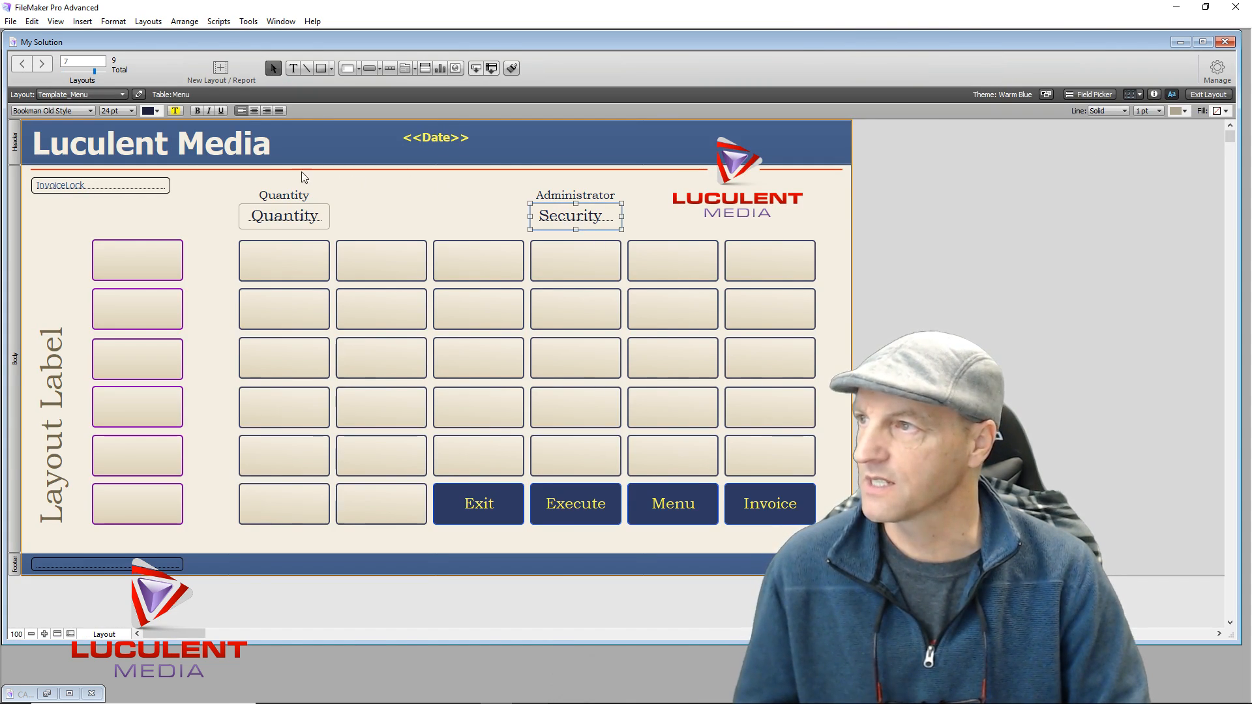
left_click(255, 111)
left_click(295, 221)
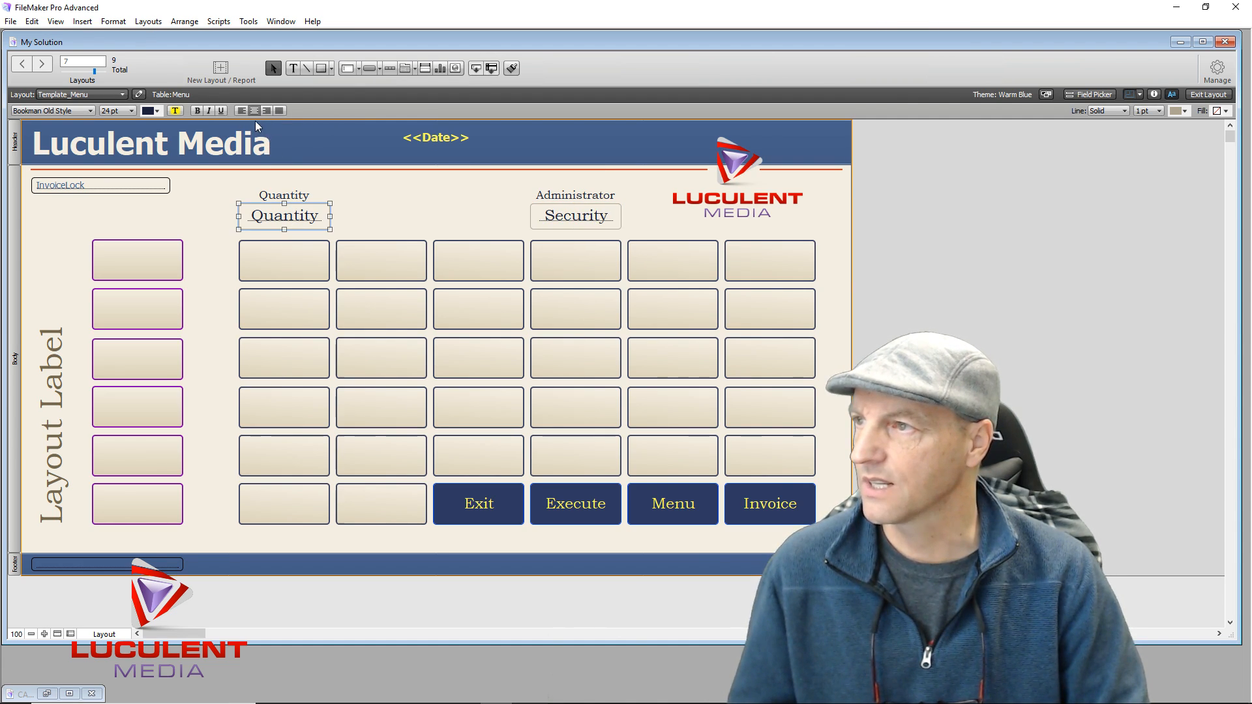
left_click(415, 214)
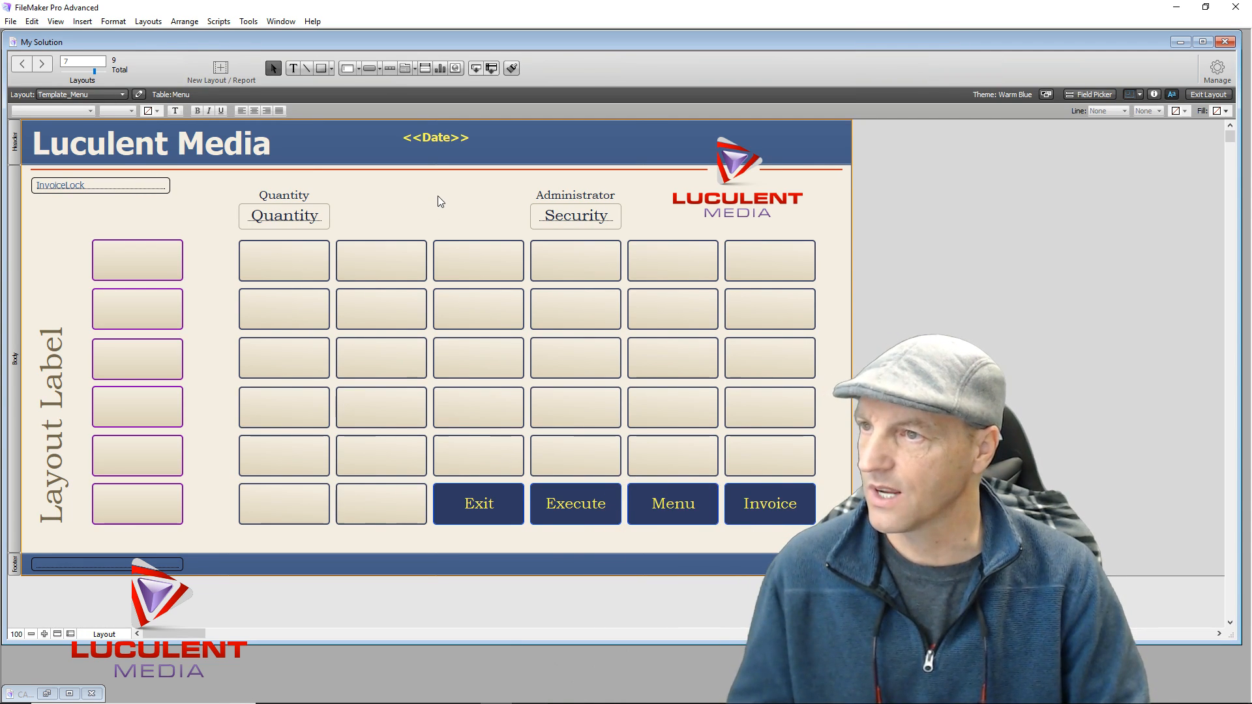
left_click(1205, 95)
Enter a test password in the Administrator field, erase it, and switch back to Layout mode
left_click(568, 199)
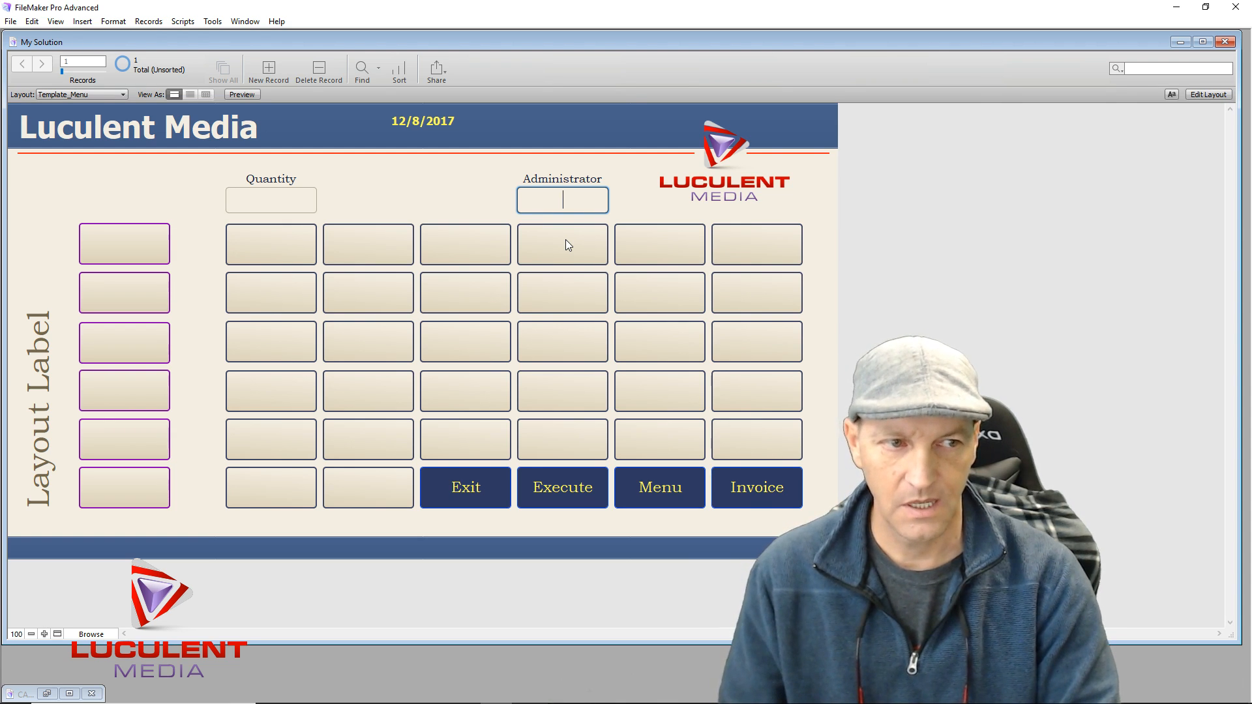
type("1234")
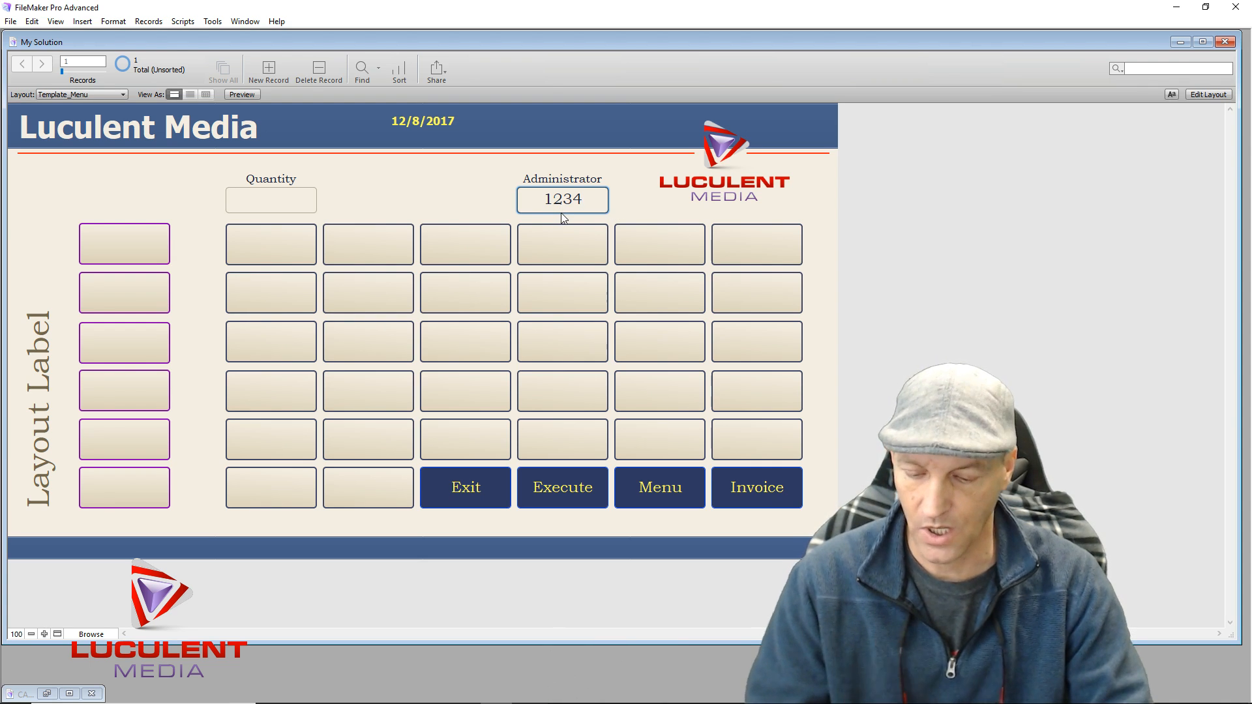
key("BackSpace")
key("BackSpace")
key("BackSpace")
key("BackSpace")
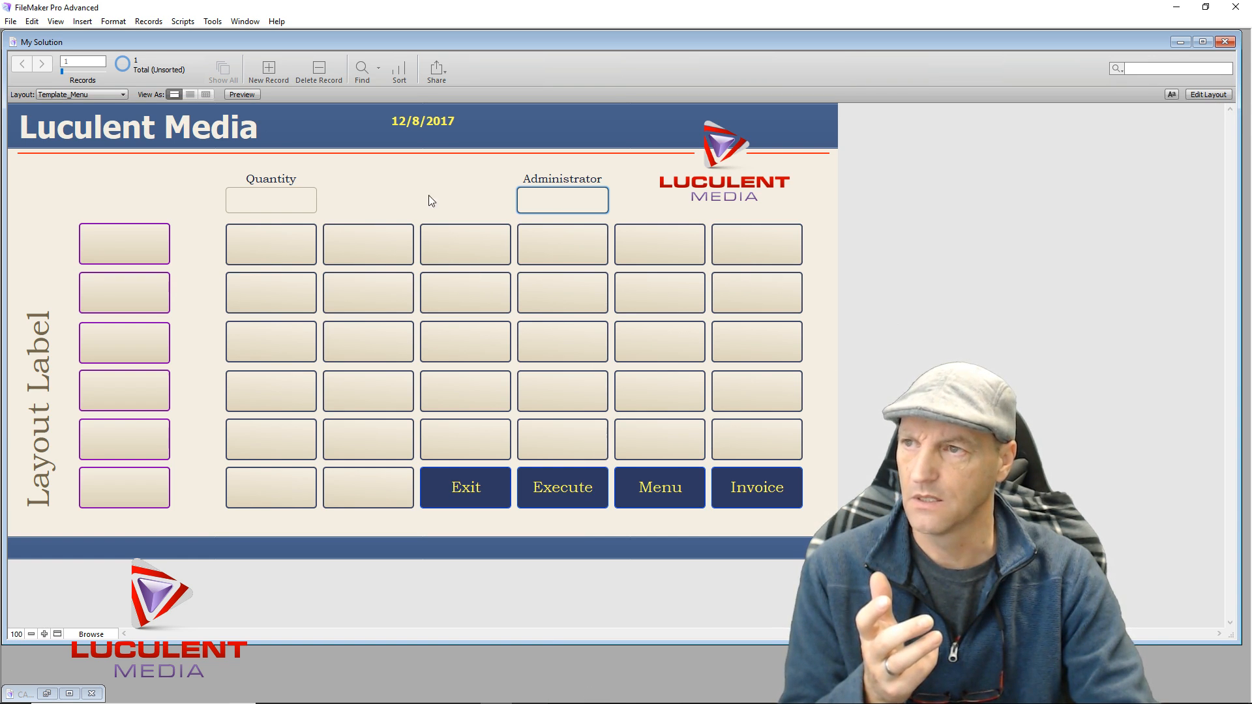
left_click(448, 188)
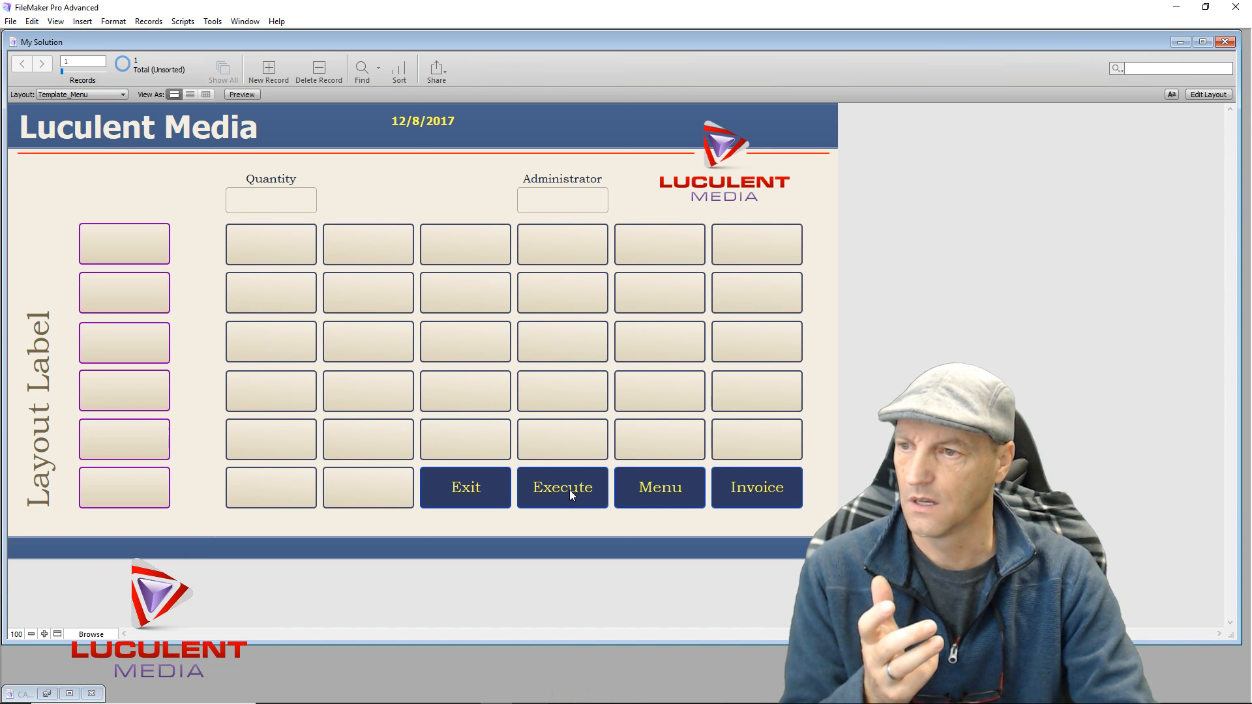
key("ctrl+l")
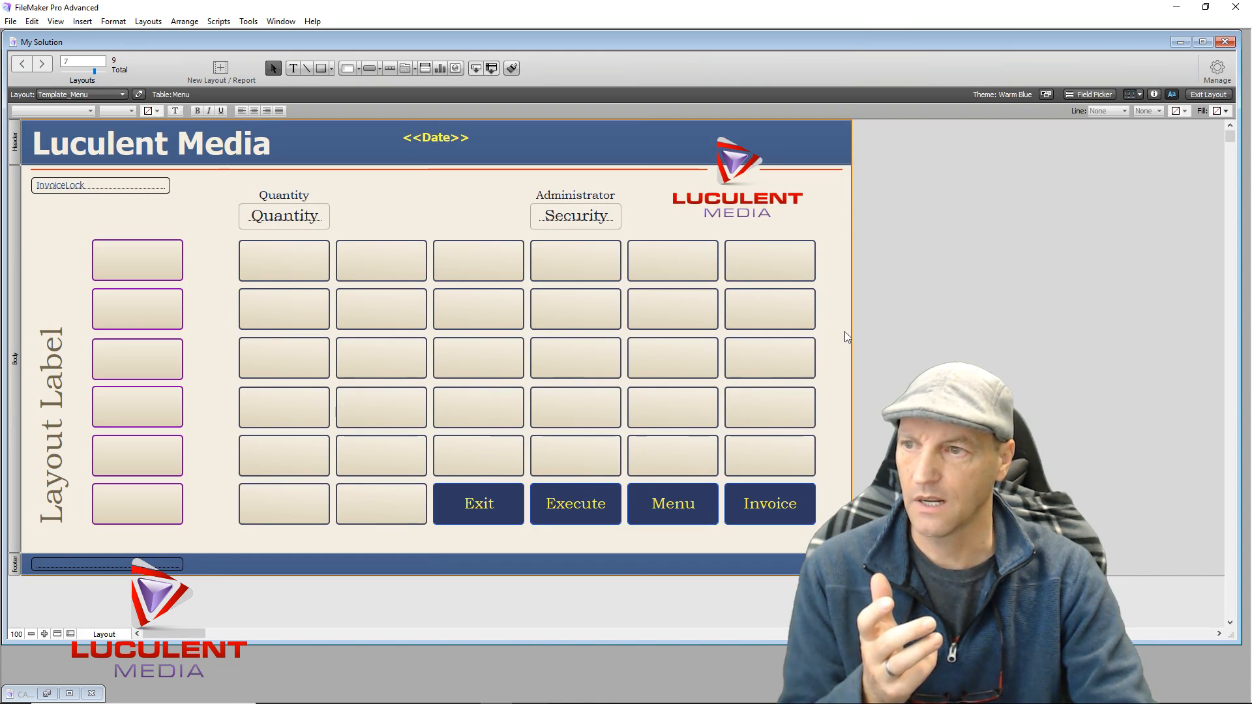
Make the Execute button Perform Script and start a new script named 'Admin Access'
double_click(577, 504)
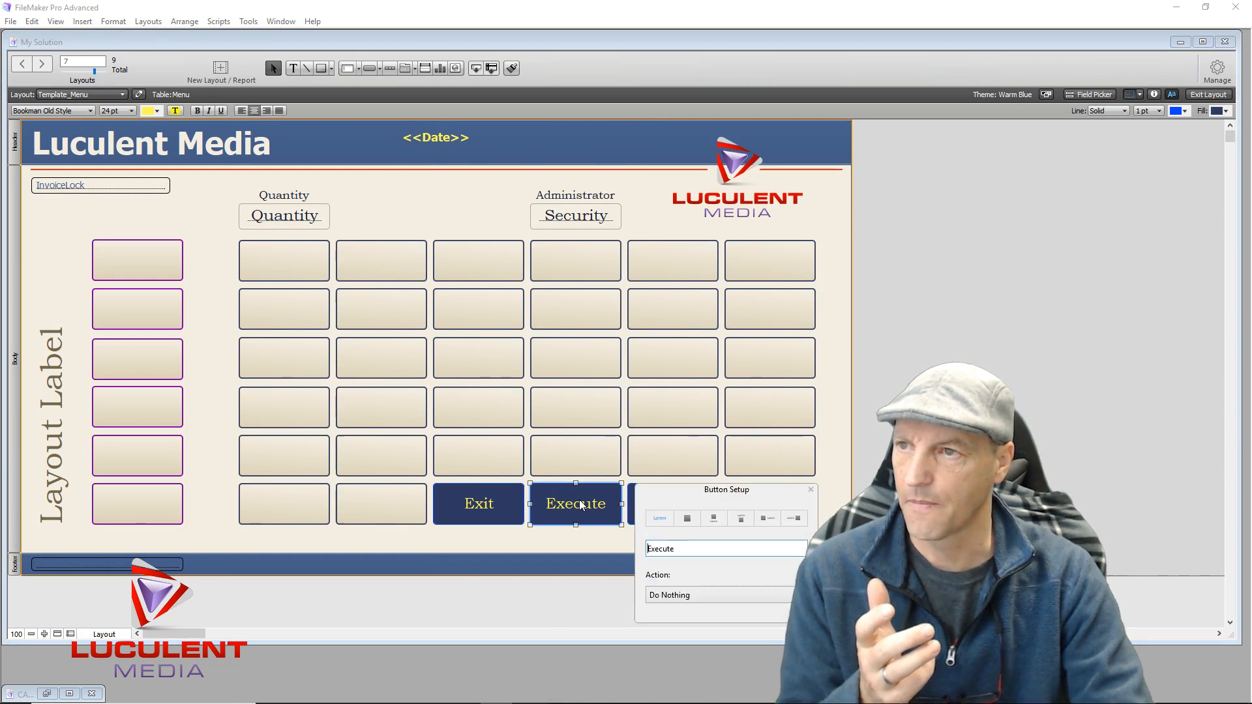
left_click(712, 597)
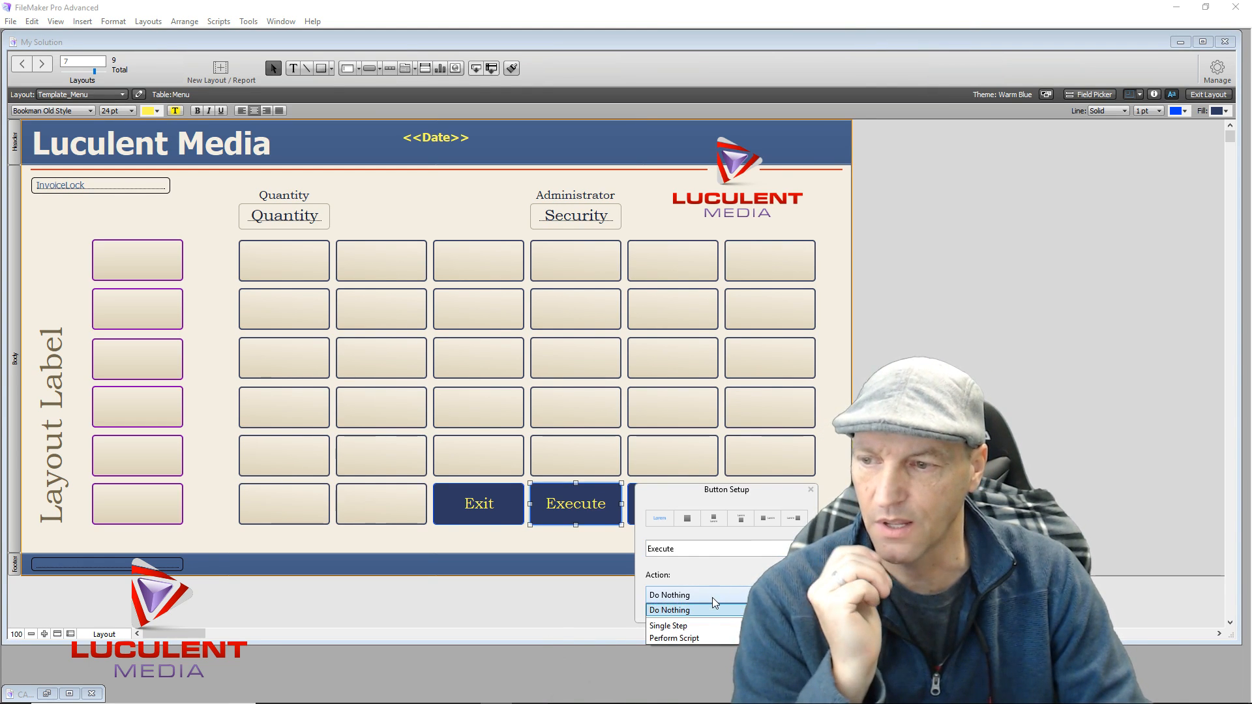
left_click(717, 638)
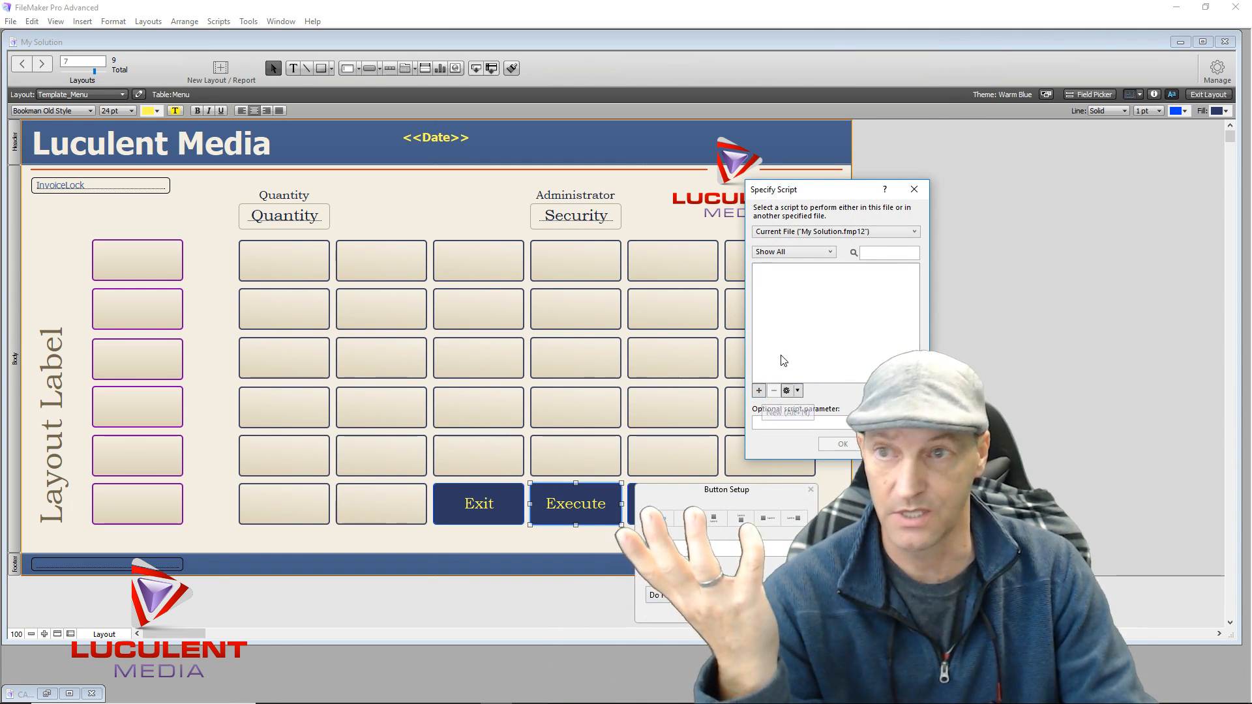
left_click(758, 390)
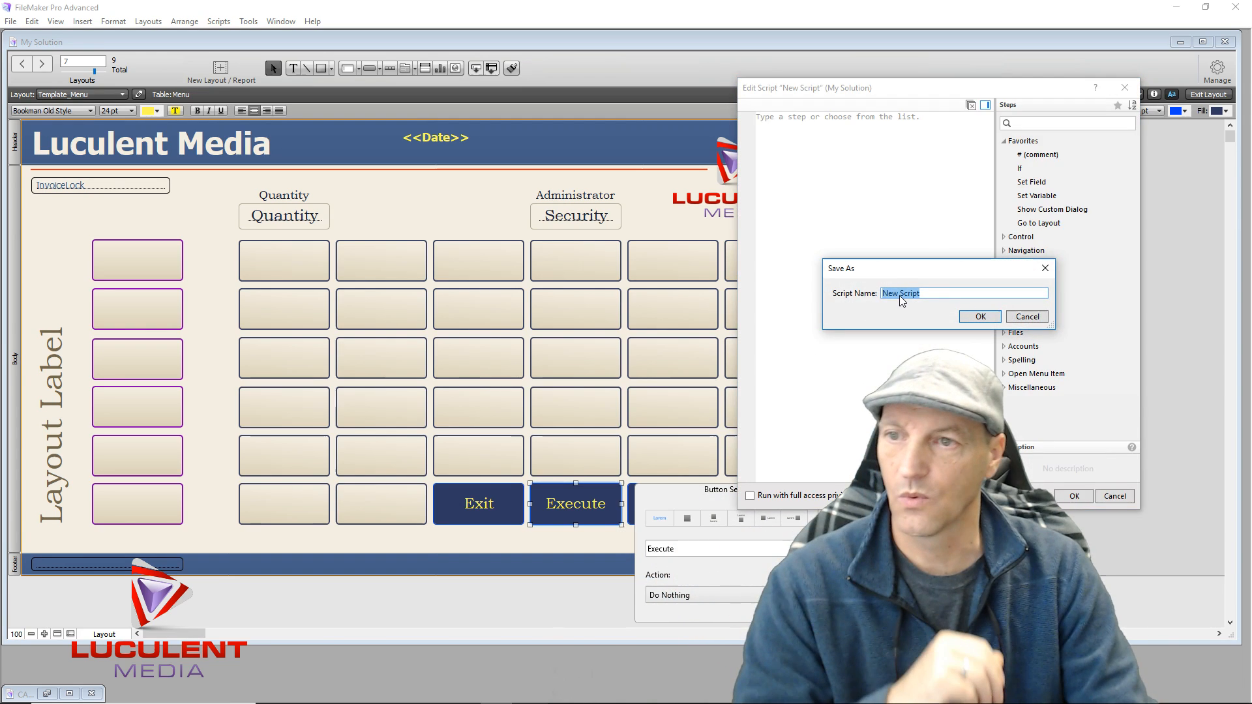
type("Adm")
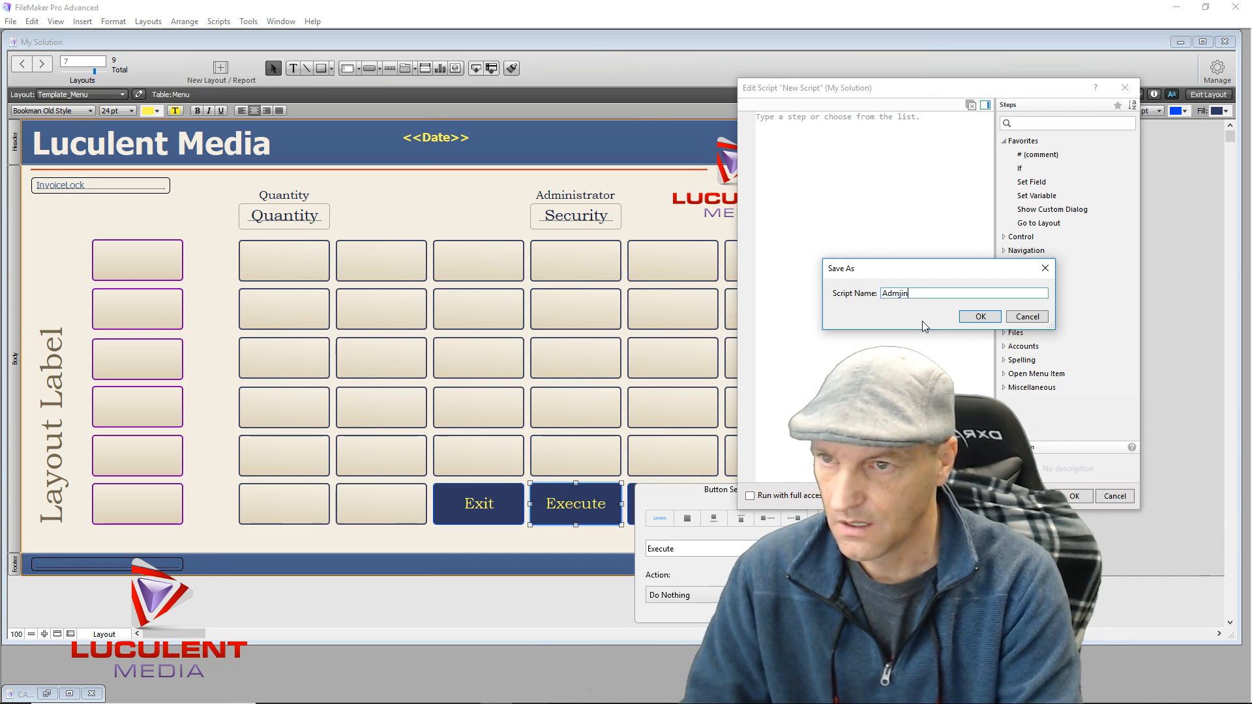
type("in")
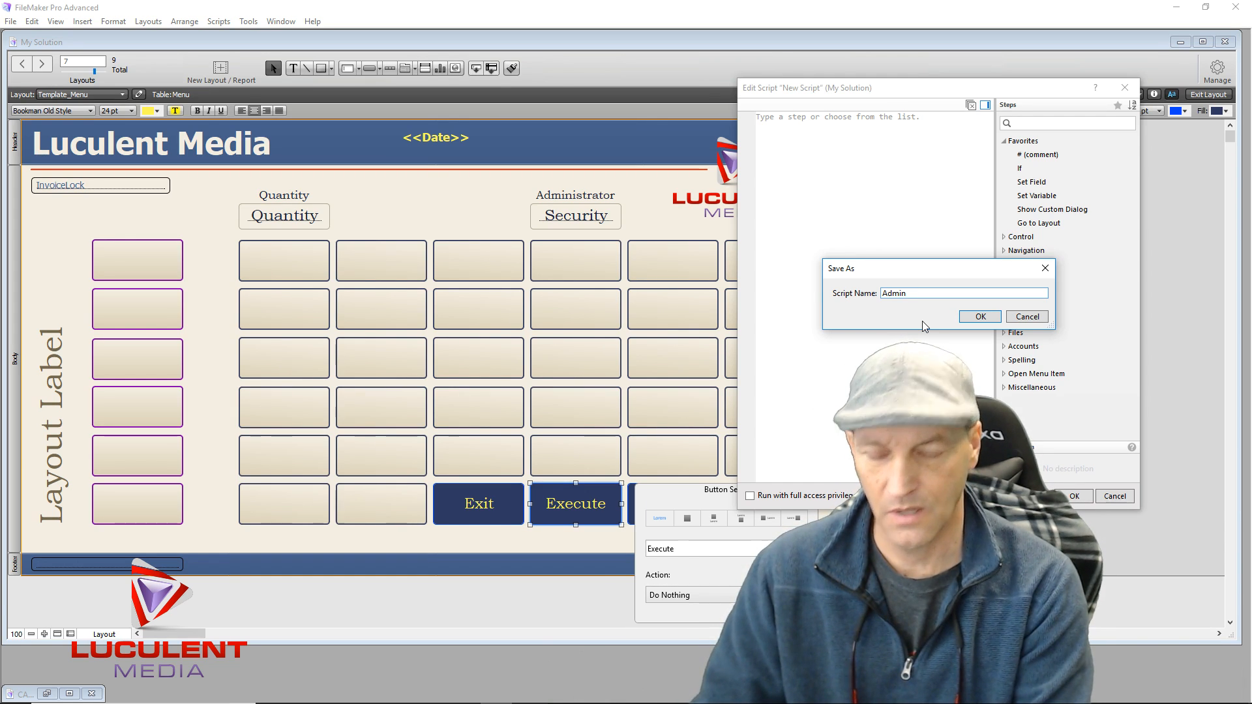
type("Access")
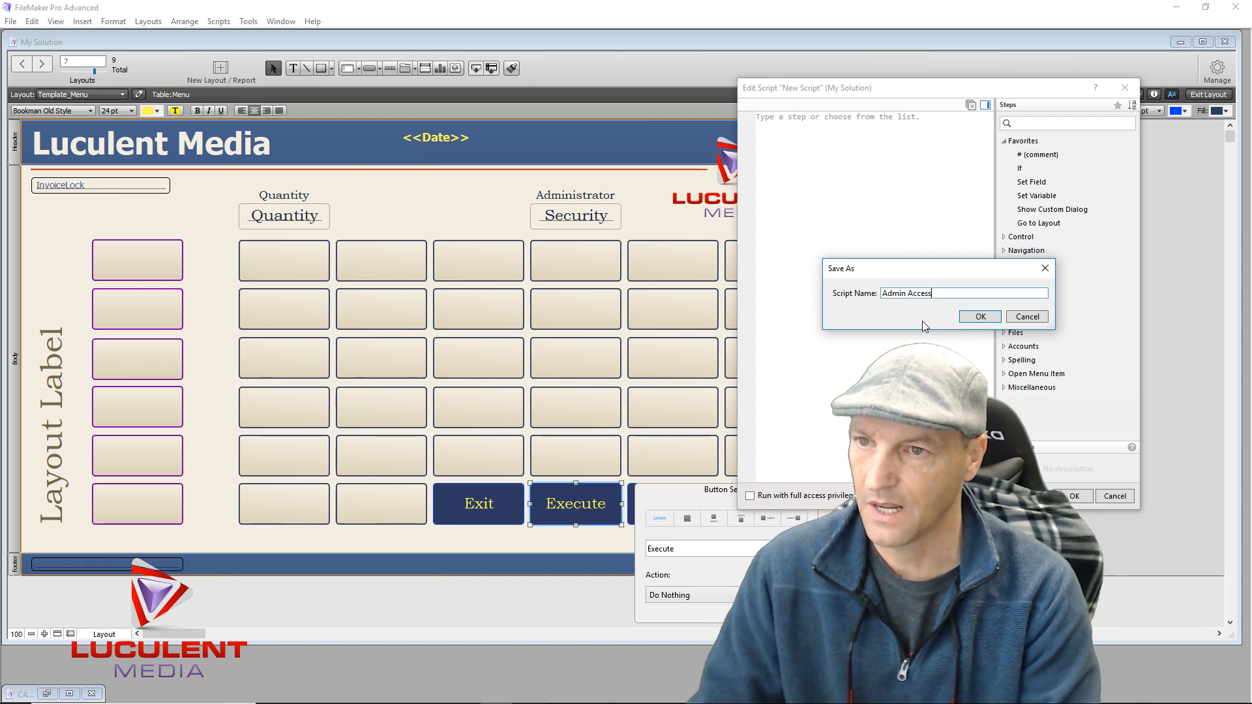
Add an If step checking whether Menu::SecurityBox equals the admin password
left_click(979, 318)
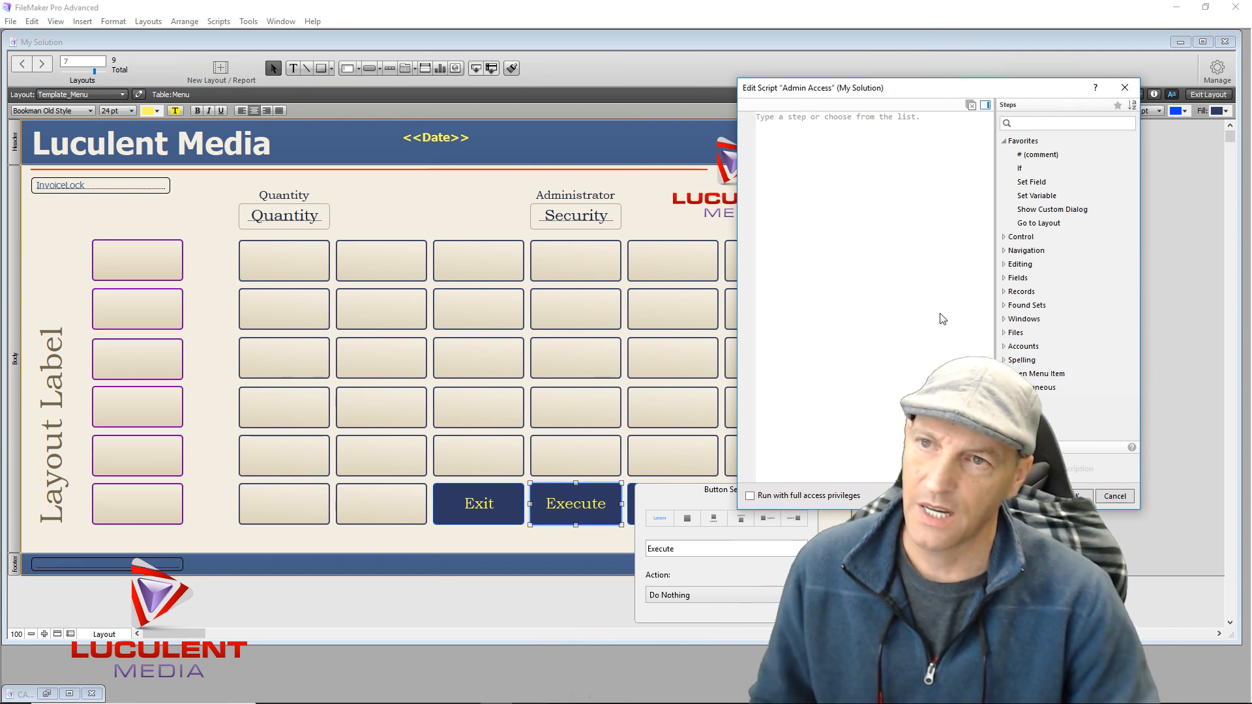
double_click(1032, 170)
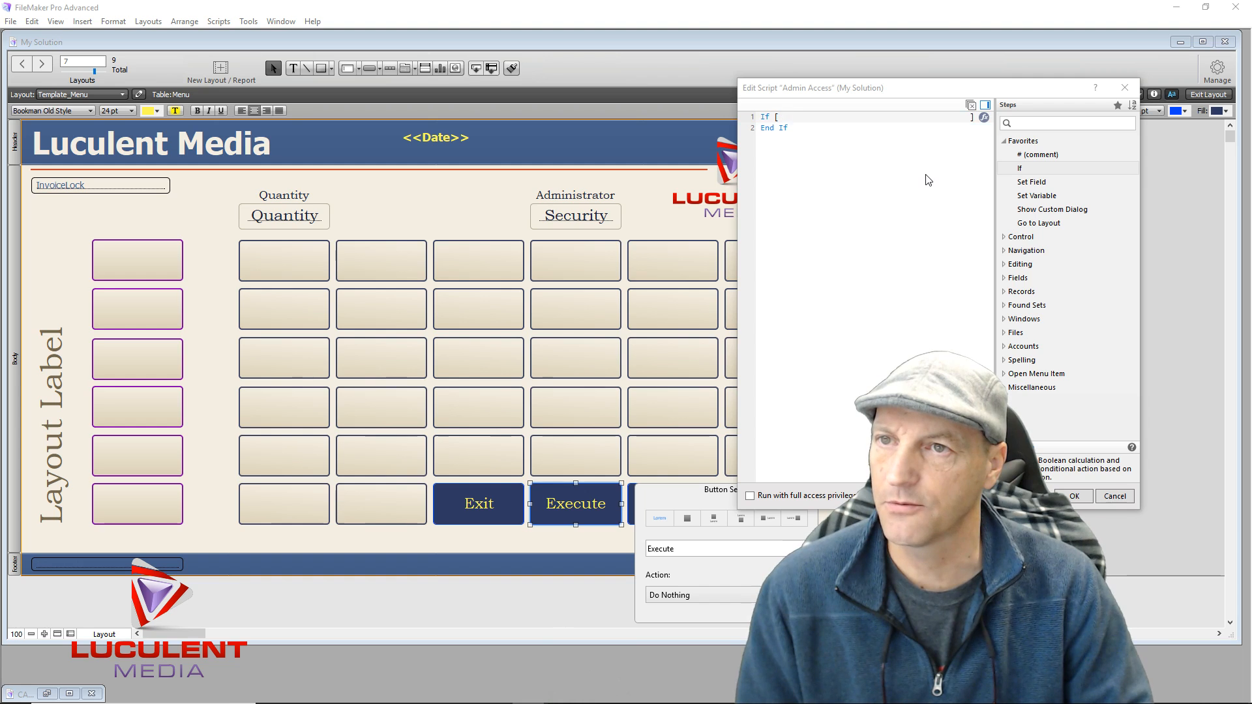
left_click(803, 118)
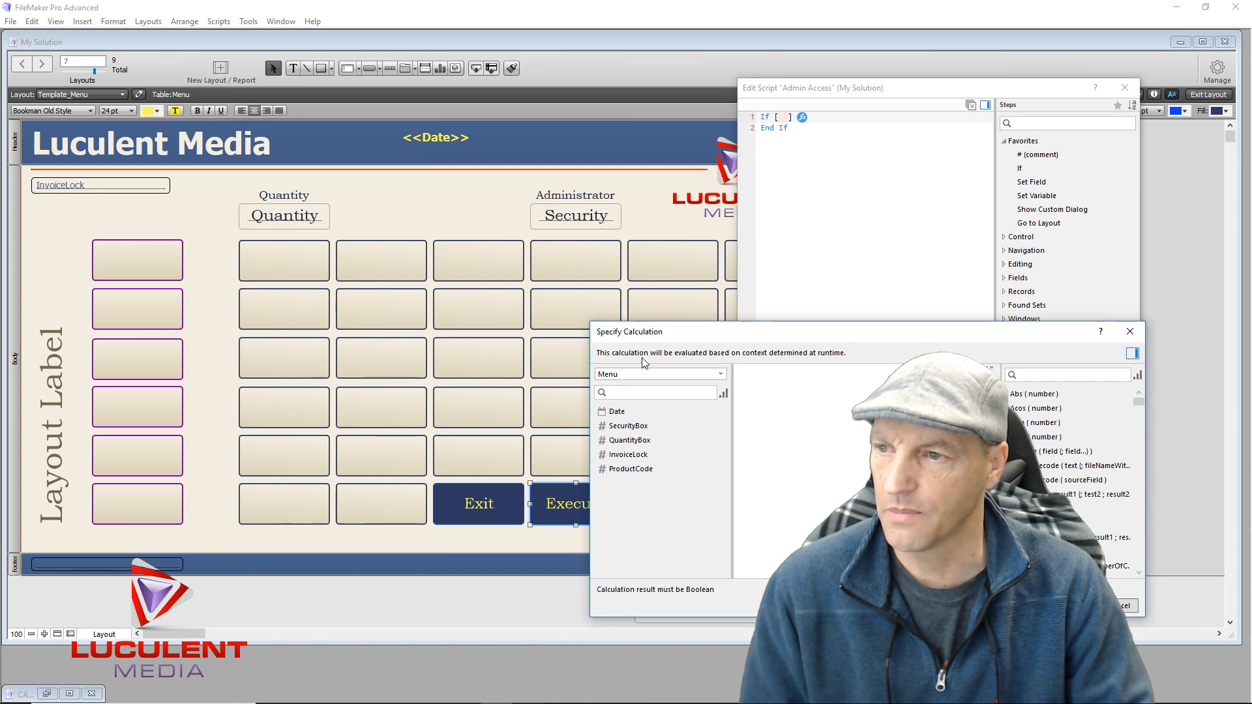
double_click(628, 427)
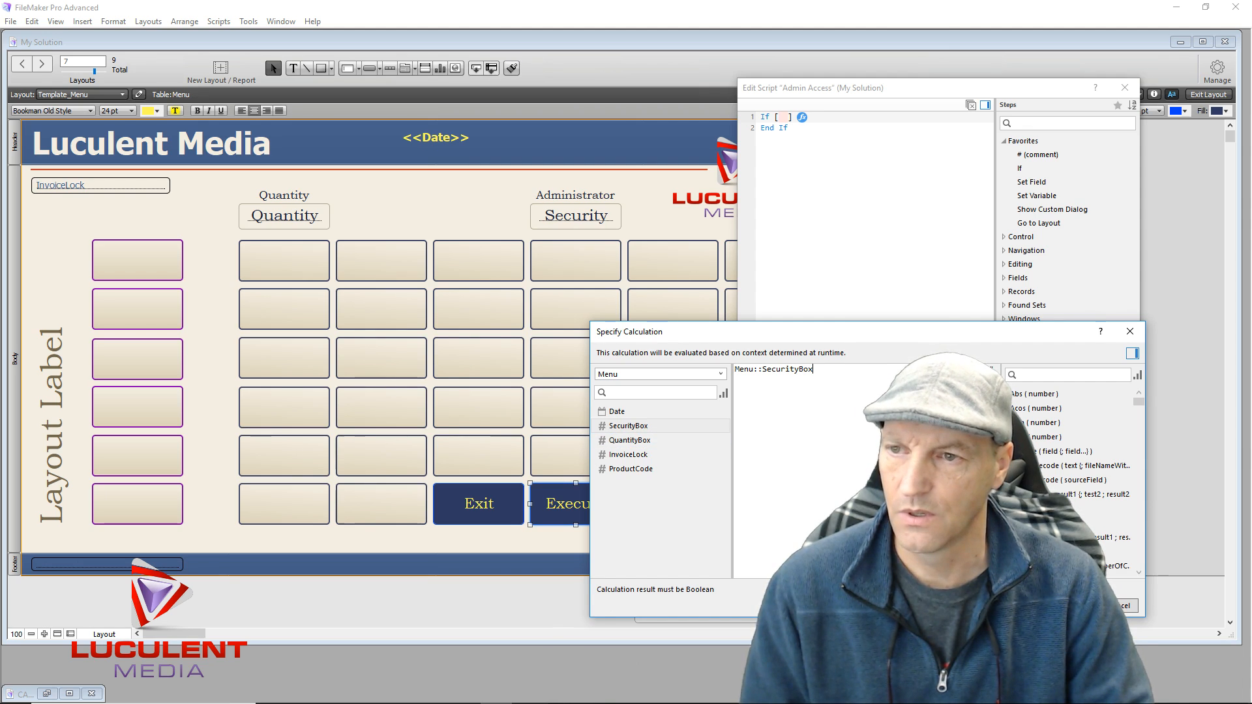
type("= \"\"")
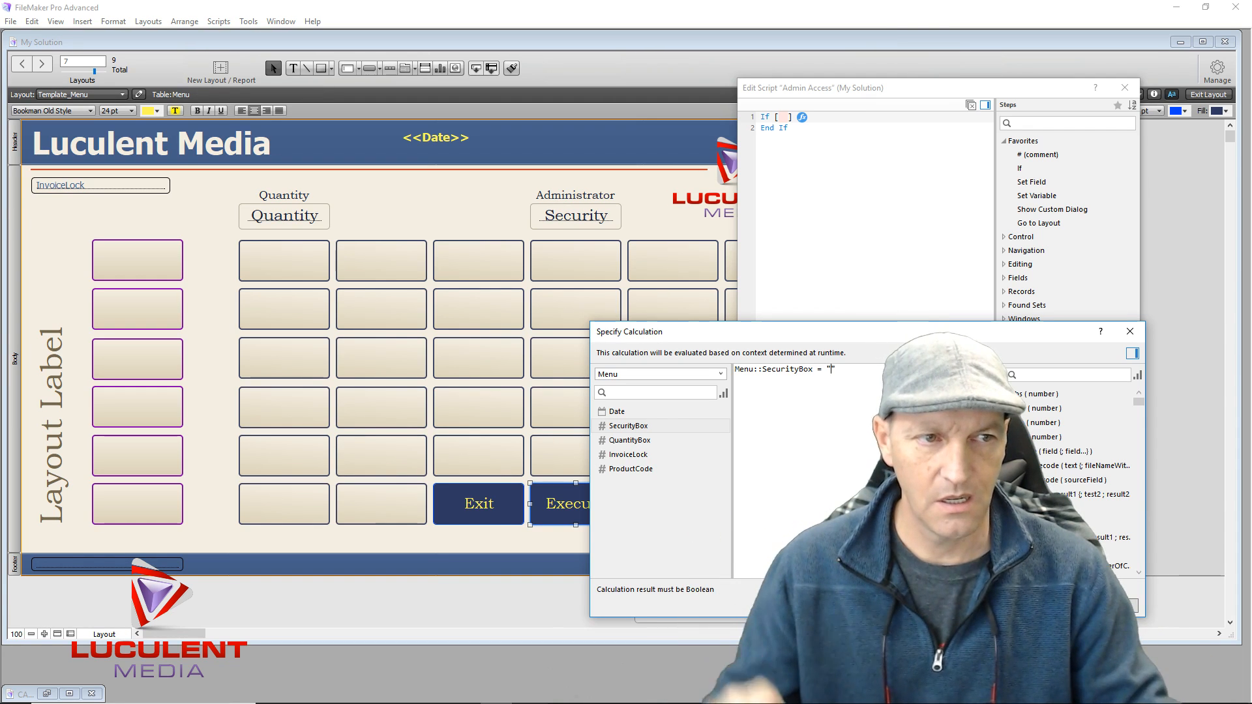
left_click_drag(891, 333, 503, 175)
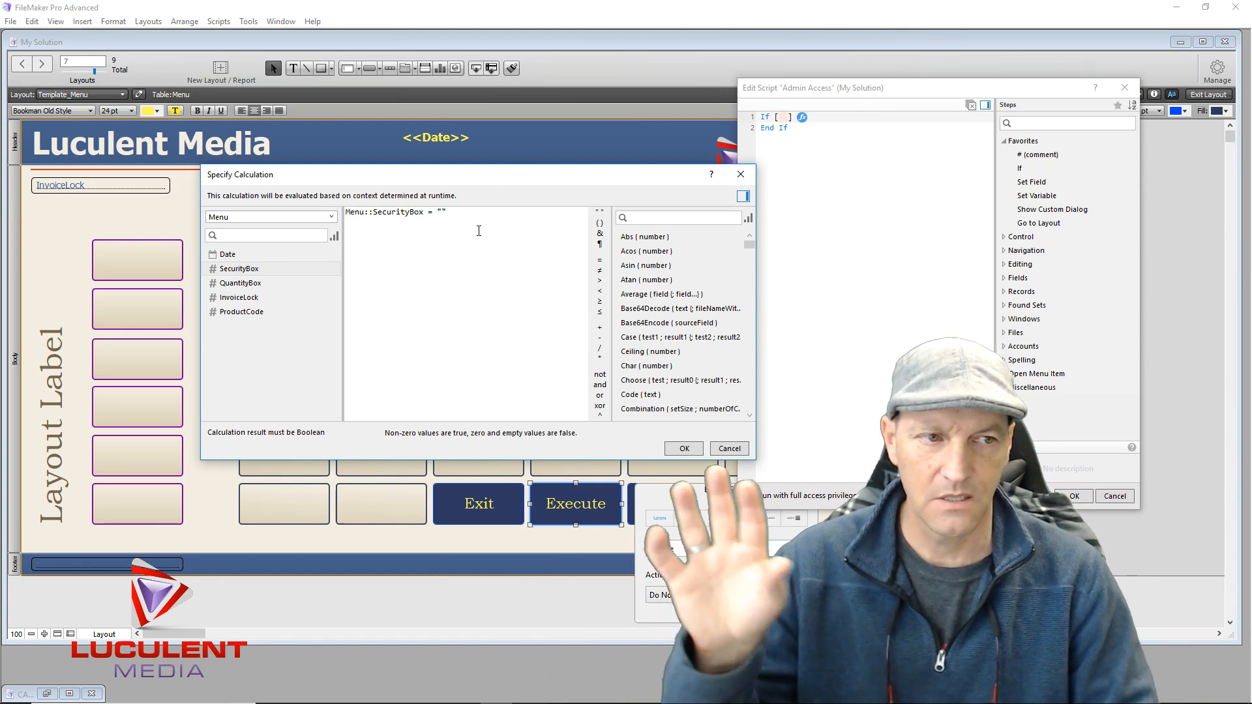
type("1234")
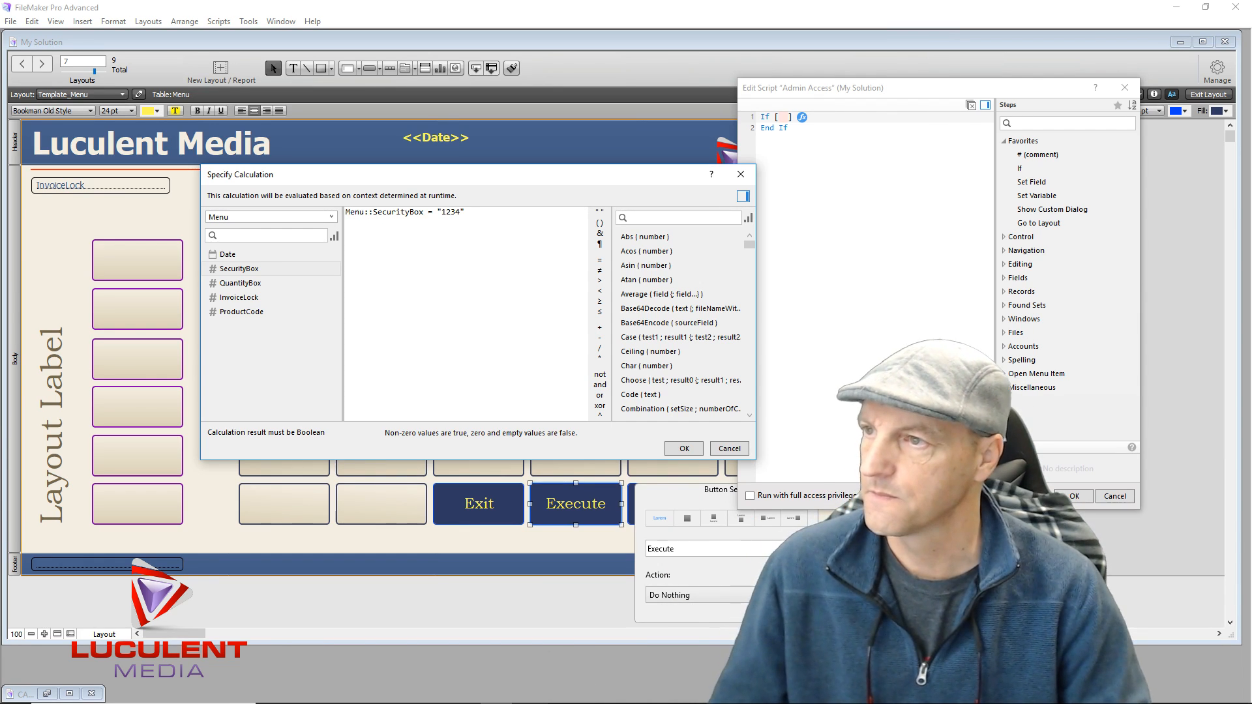
left_click(682, 450)
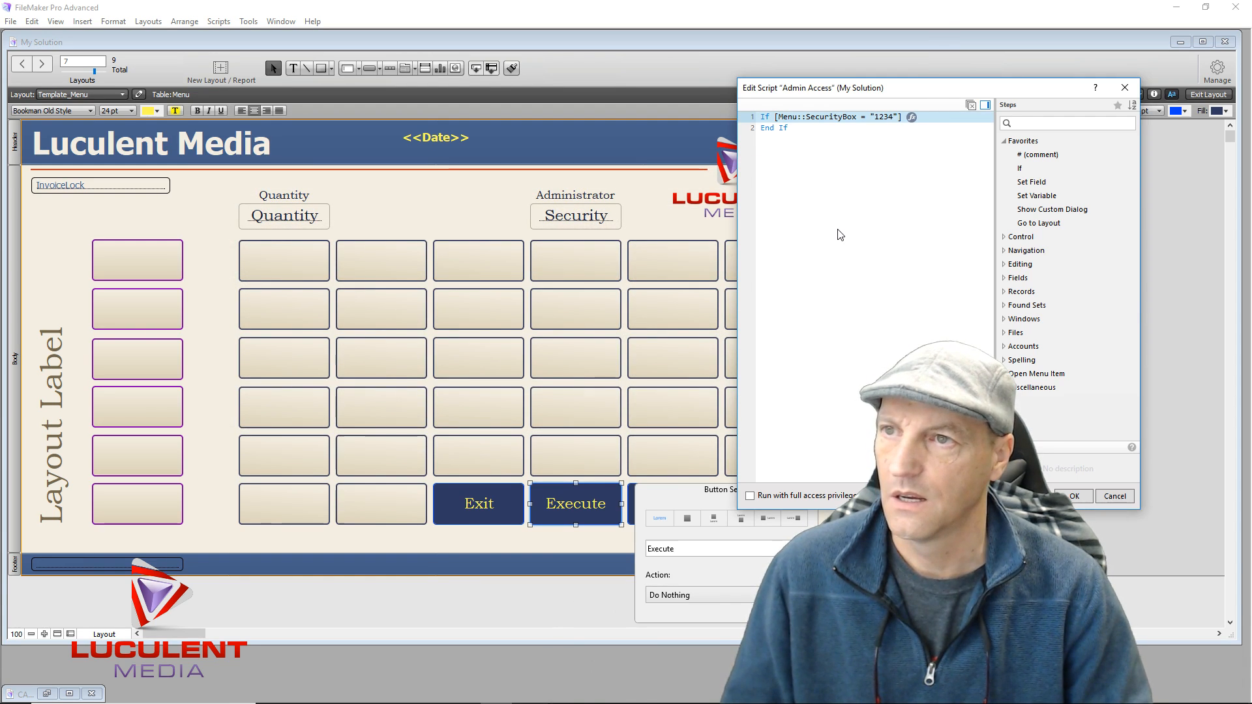
left_click(774, 130)
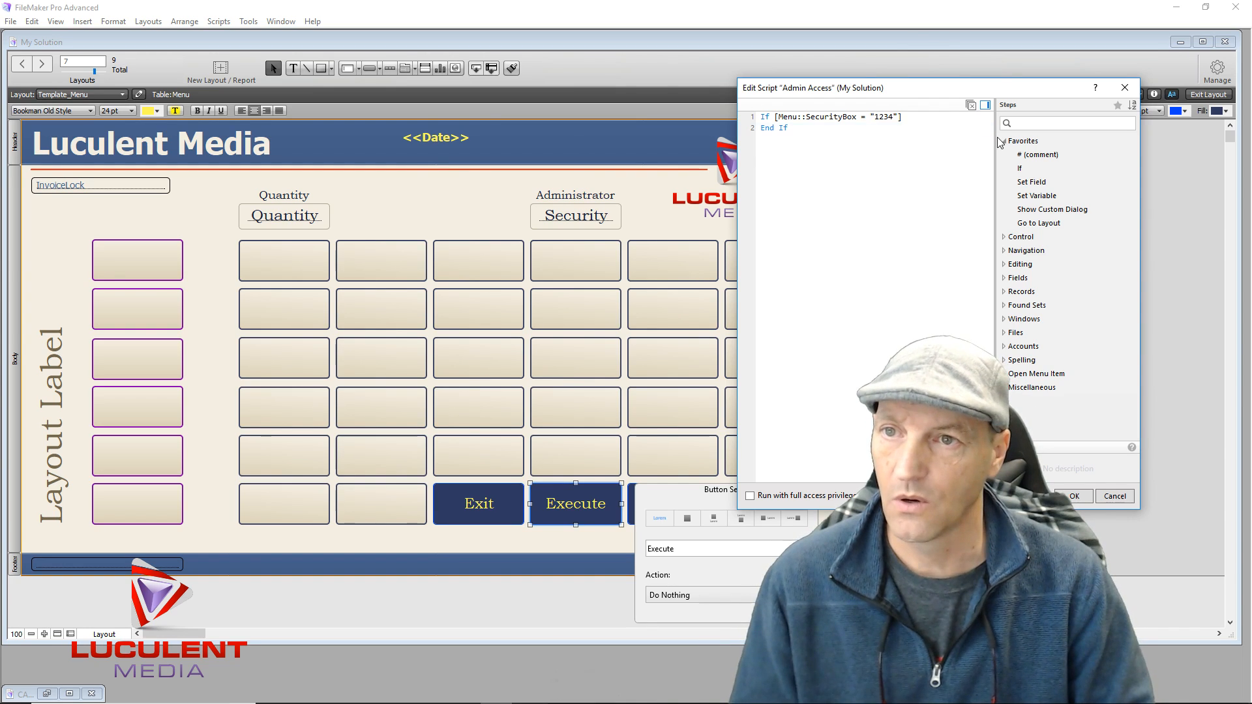
Add a Set Field step inside the If block that sets Menu::SecurityBox to ""
double_click(1041, 184)
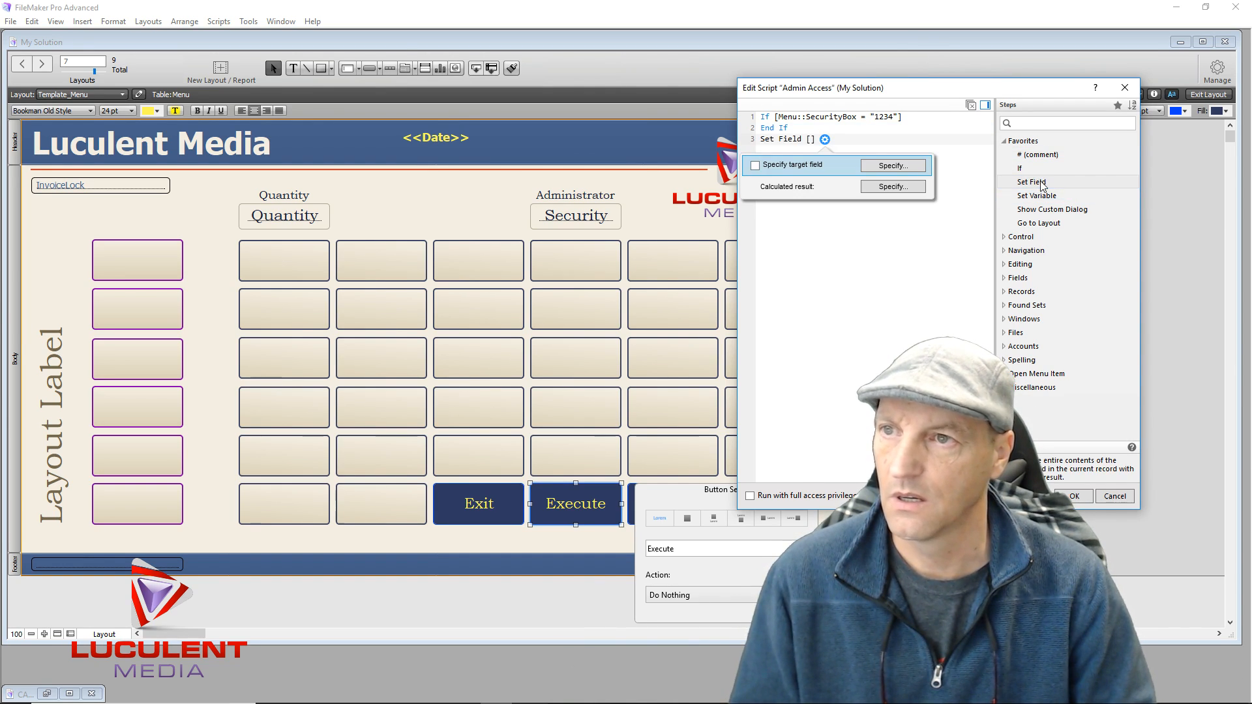
left_click(891, 165)
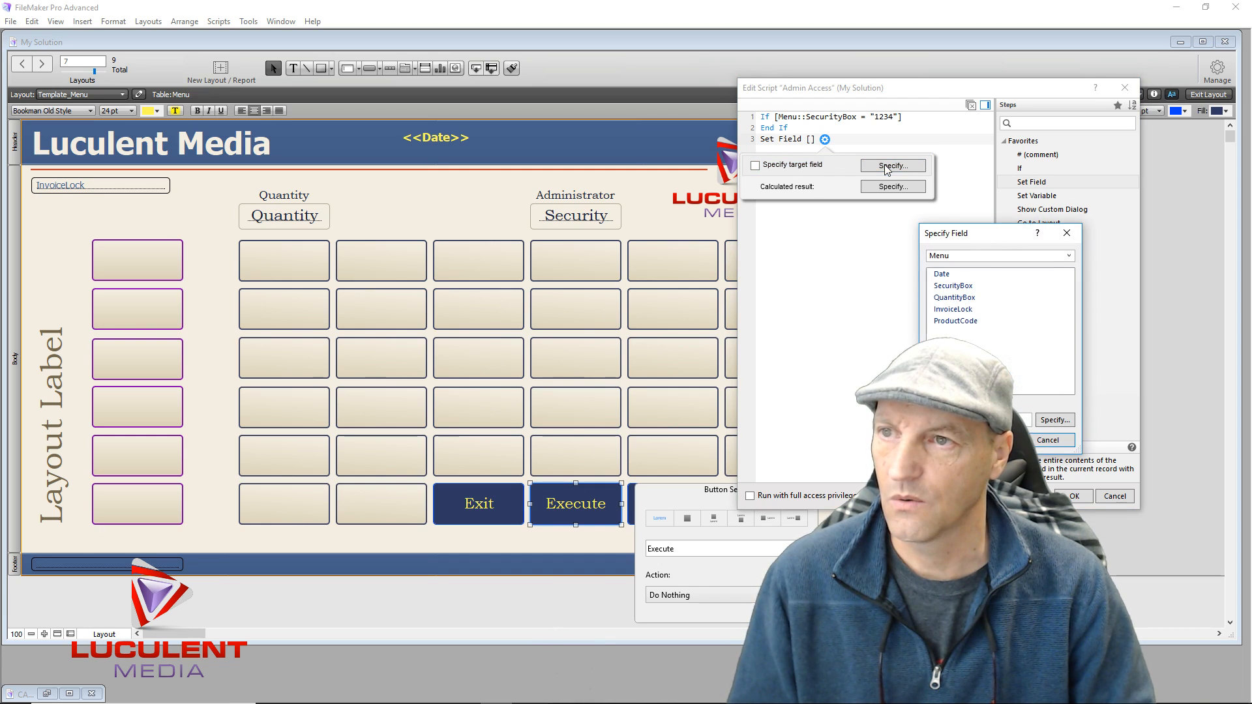
double_click(977, 292)
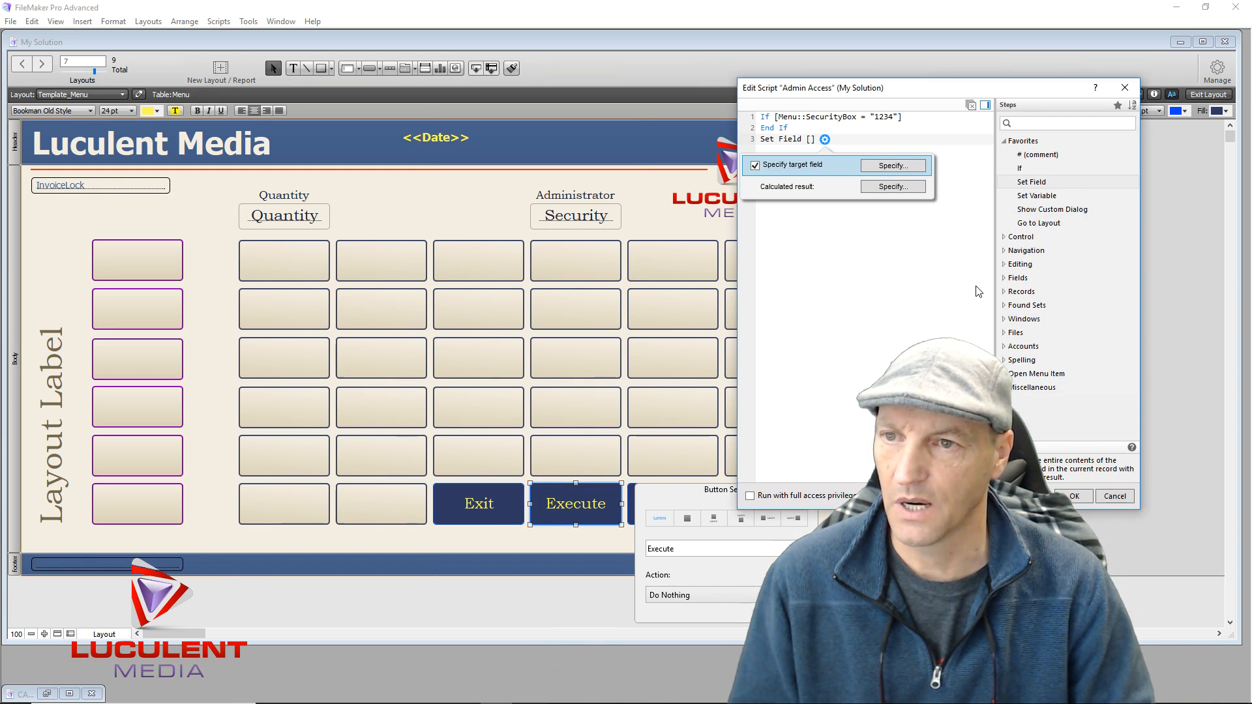
left_click(876, 189)
left_click(600, 213)
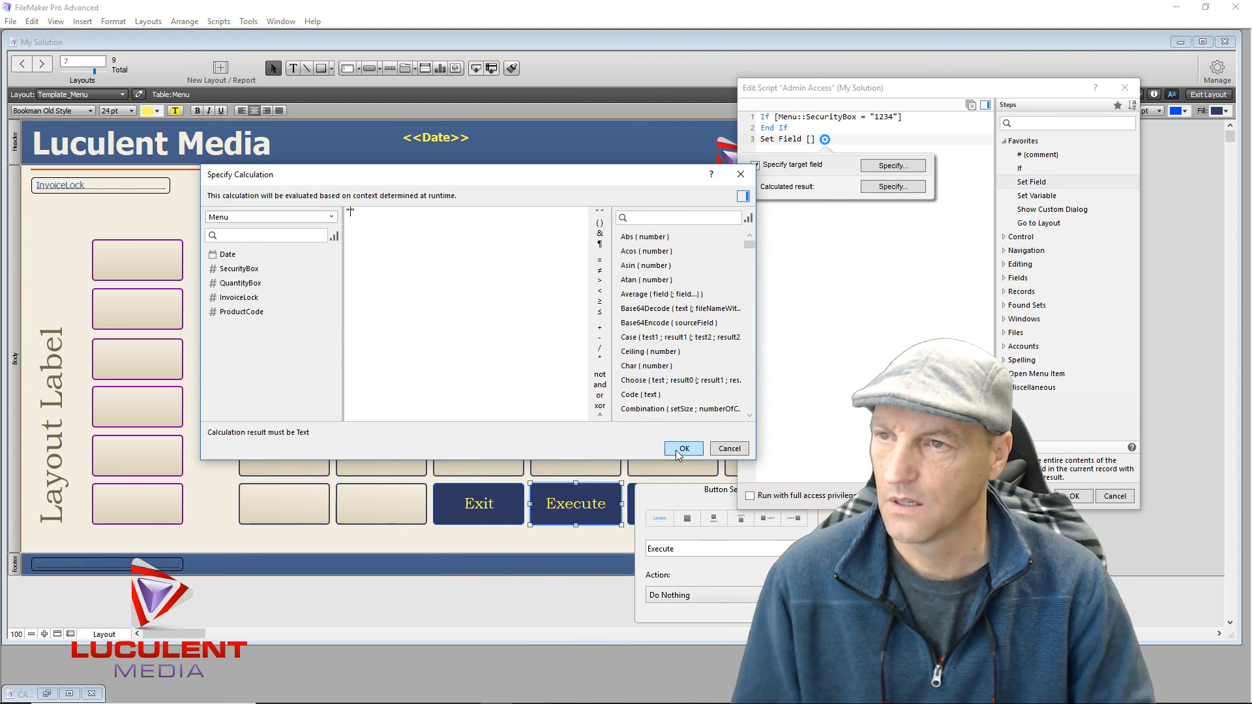
left_click(676, 450)
left_click(767, 143)
left_click_drag(766, 143, 763, 125)
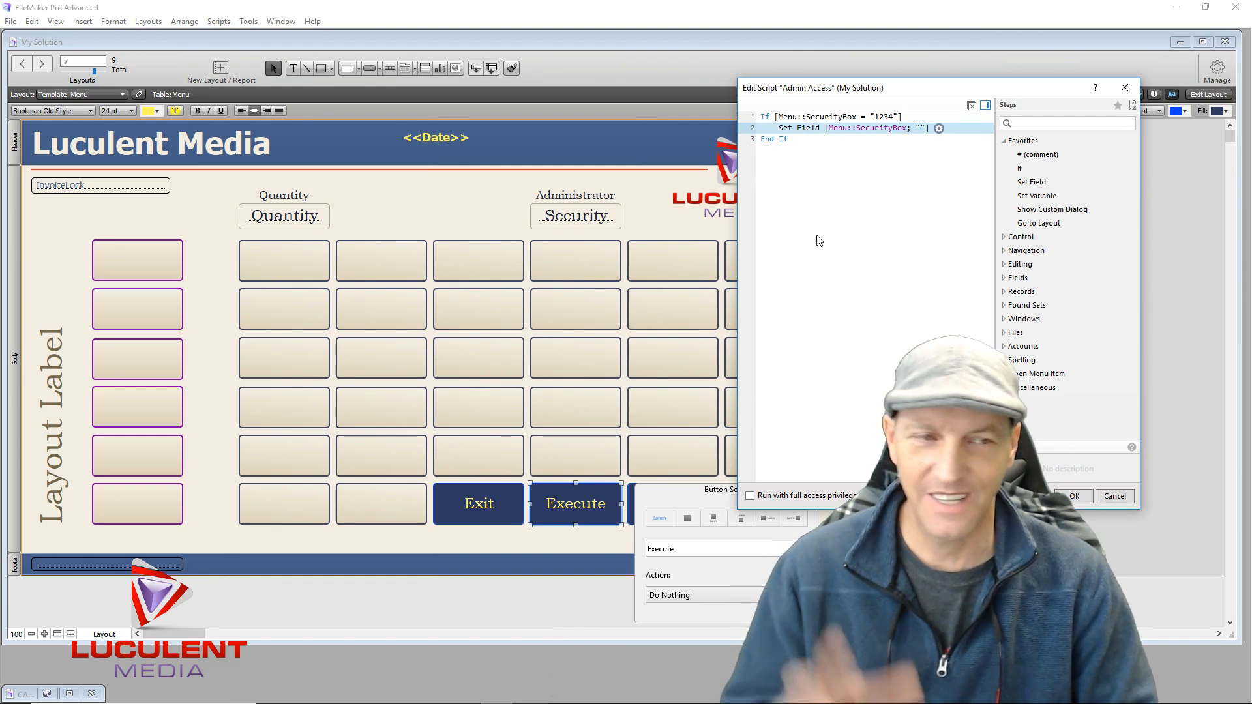
left_click(822, 241)
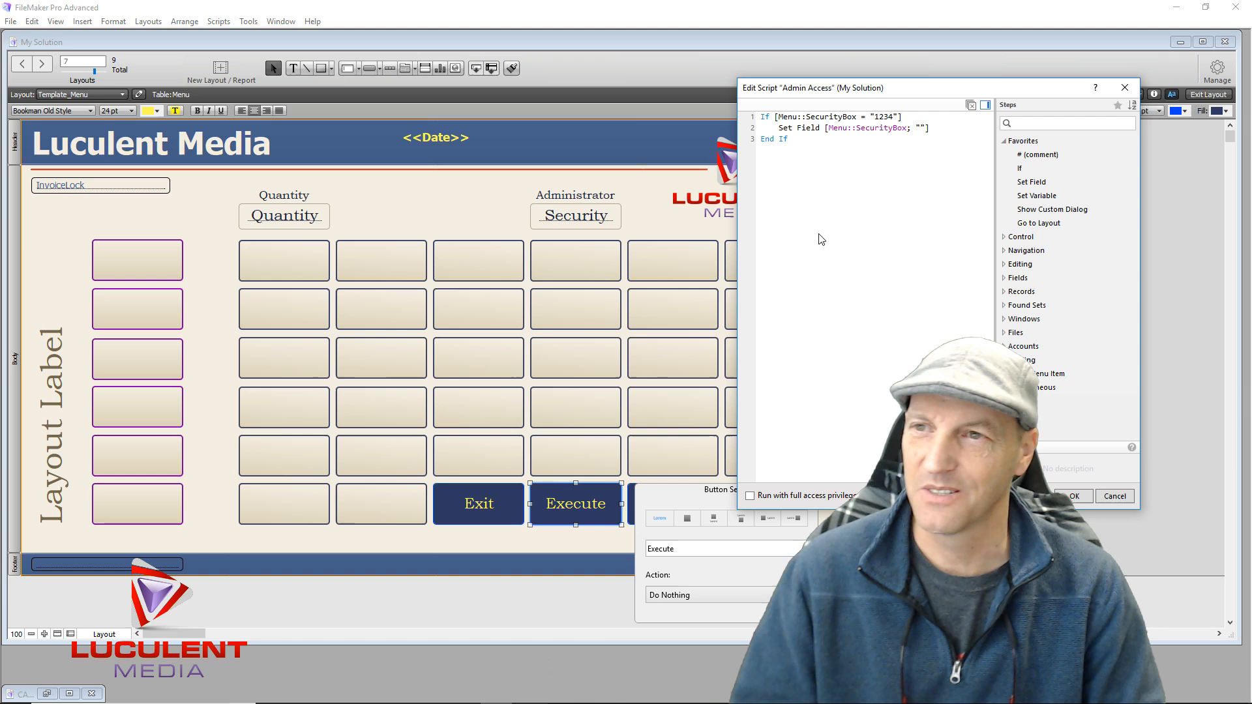
left_click(823, 131)
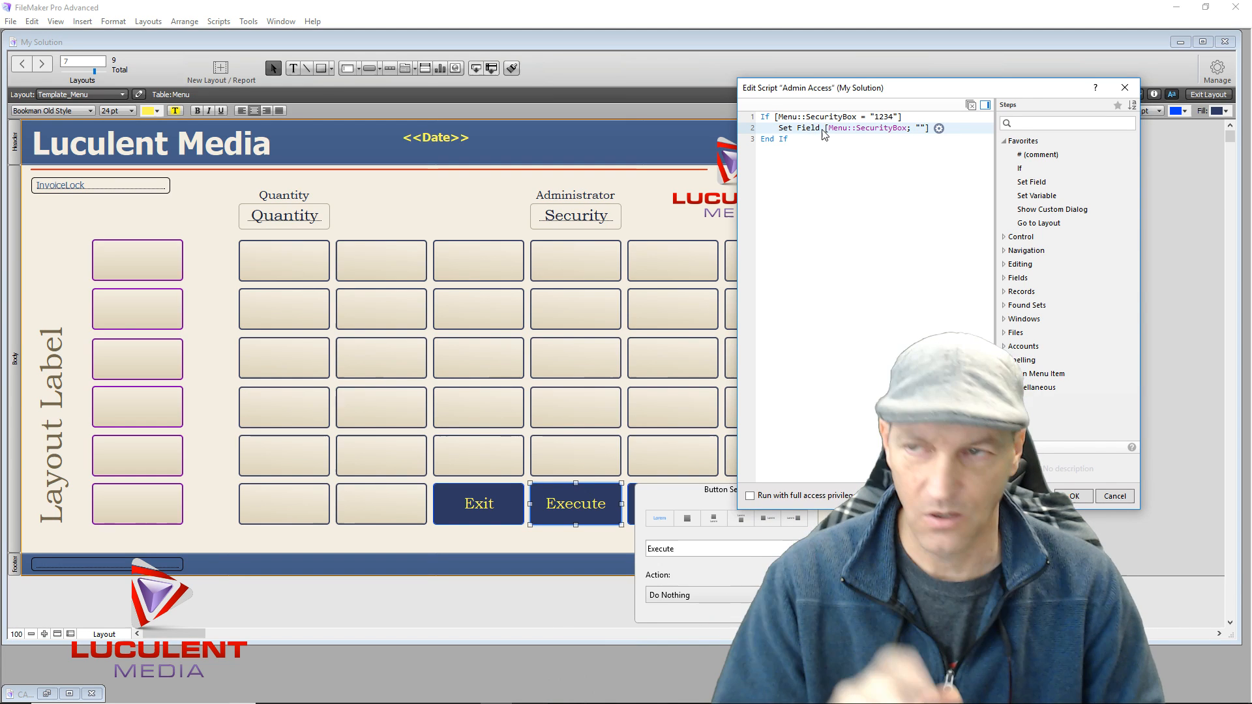
Add a Go to Layout step targeting Admin Window inside the If block
double_click(1027, 223)
left_click_drag(765, 152, 768, 143)
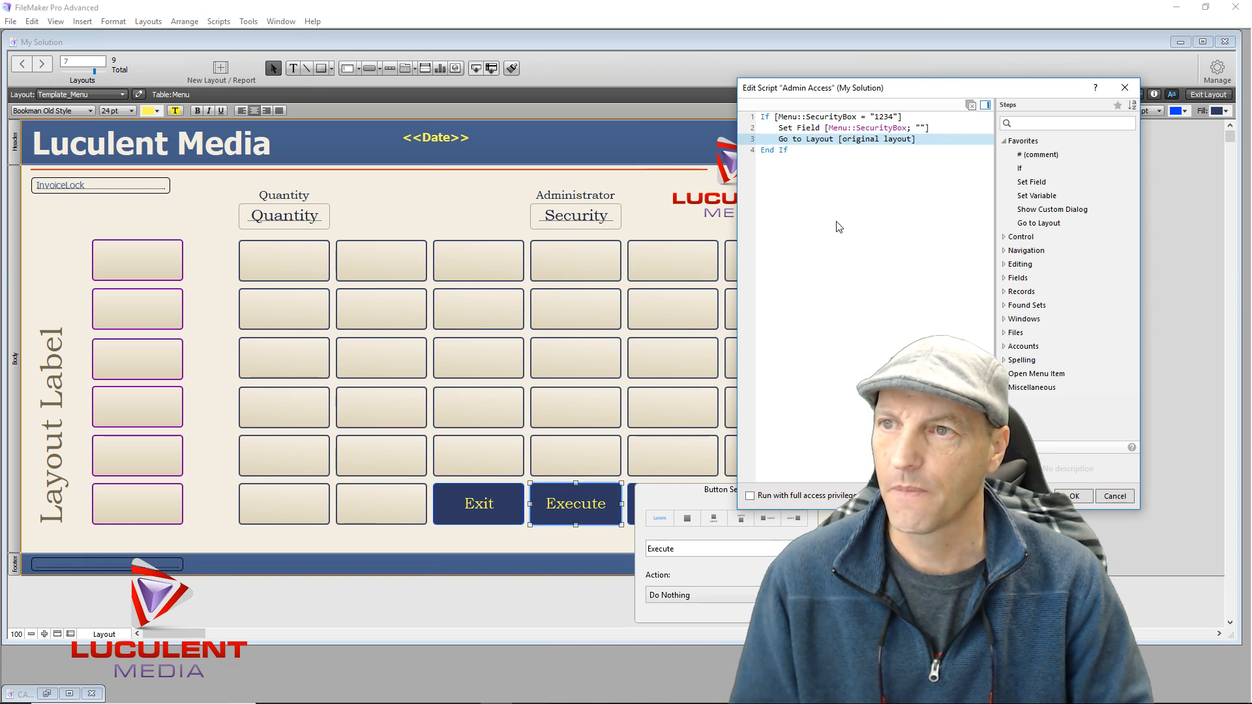
left_click(864, 140)
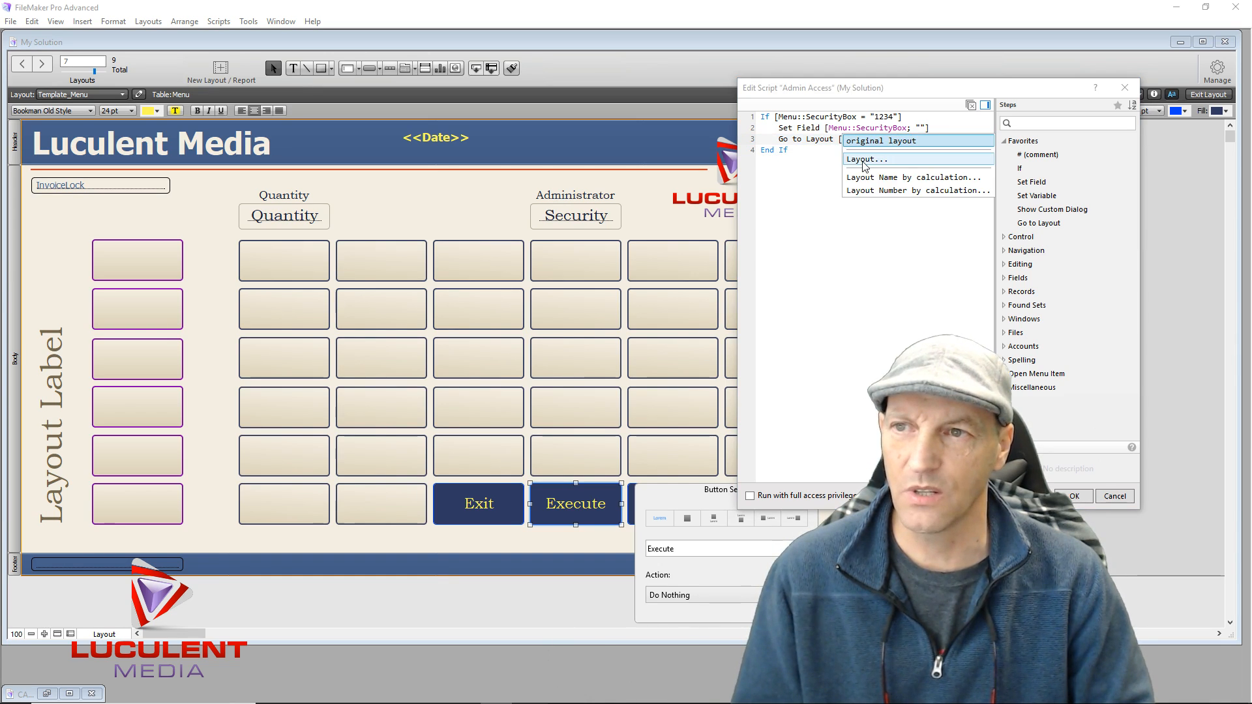
left_click(864, 162)
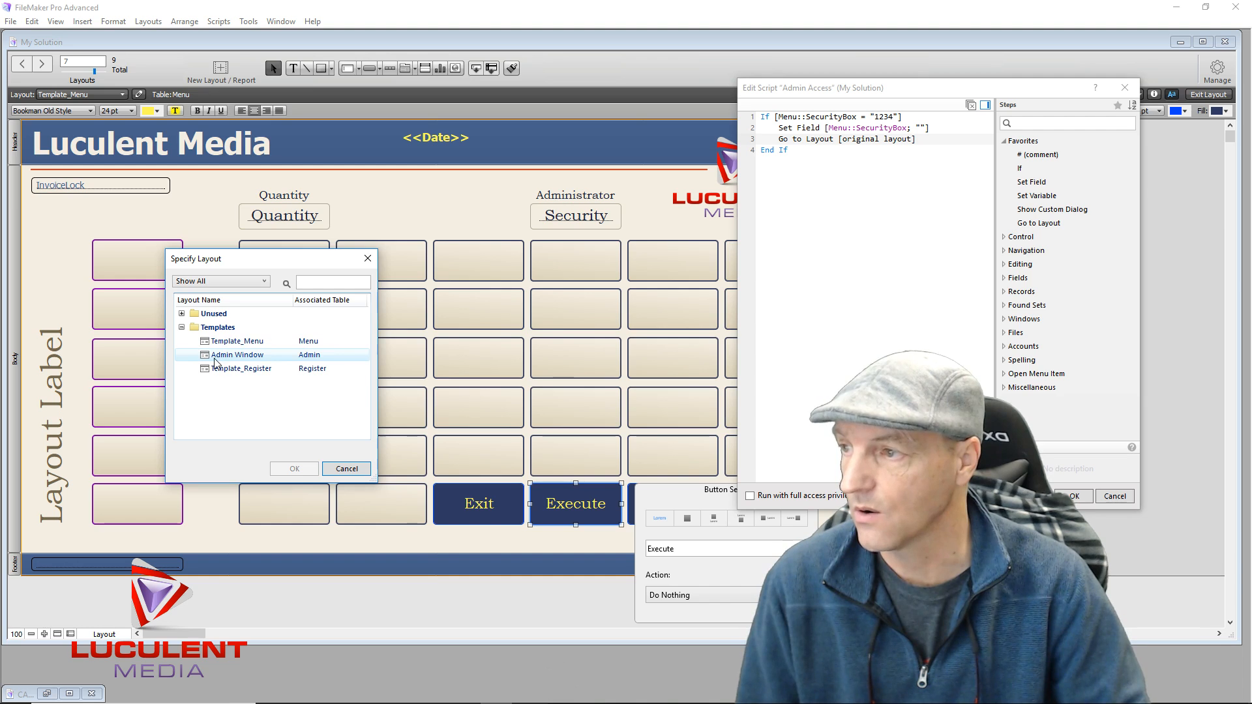
double_click(223, 356)
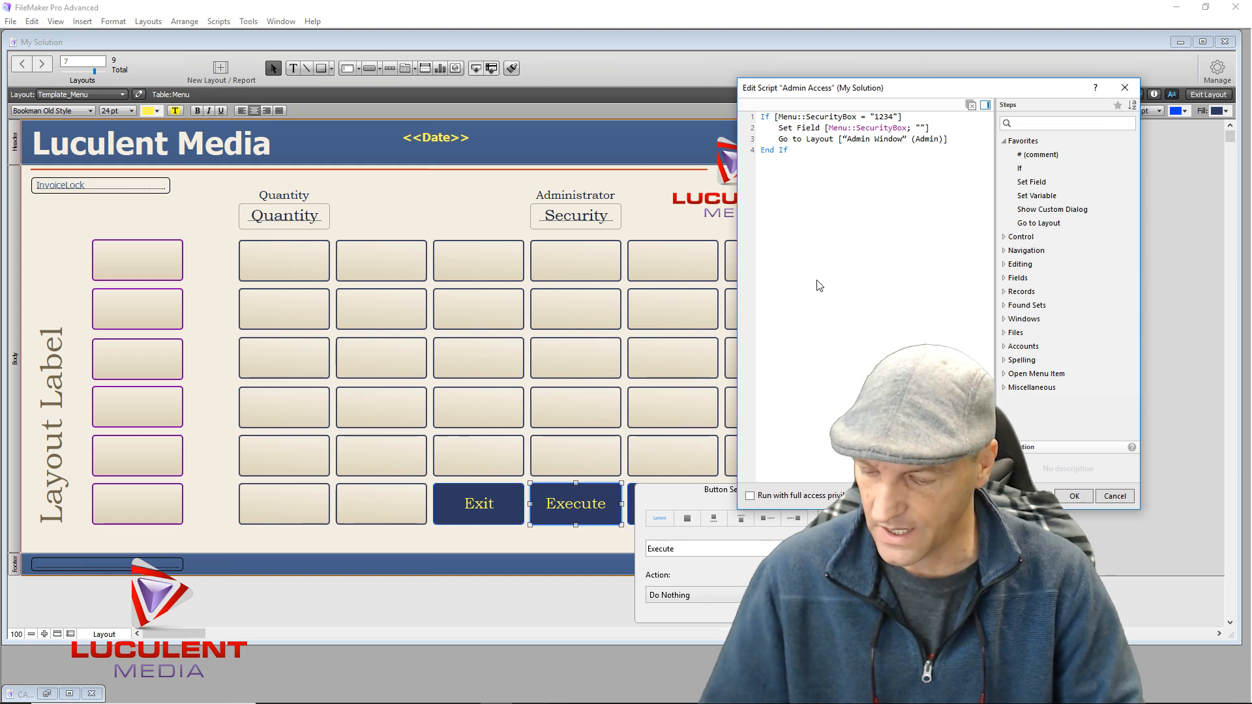
Add a Halt Script step after End If to close the script
type("Hs")
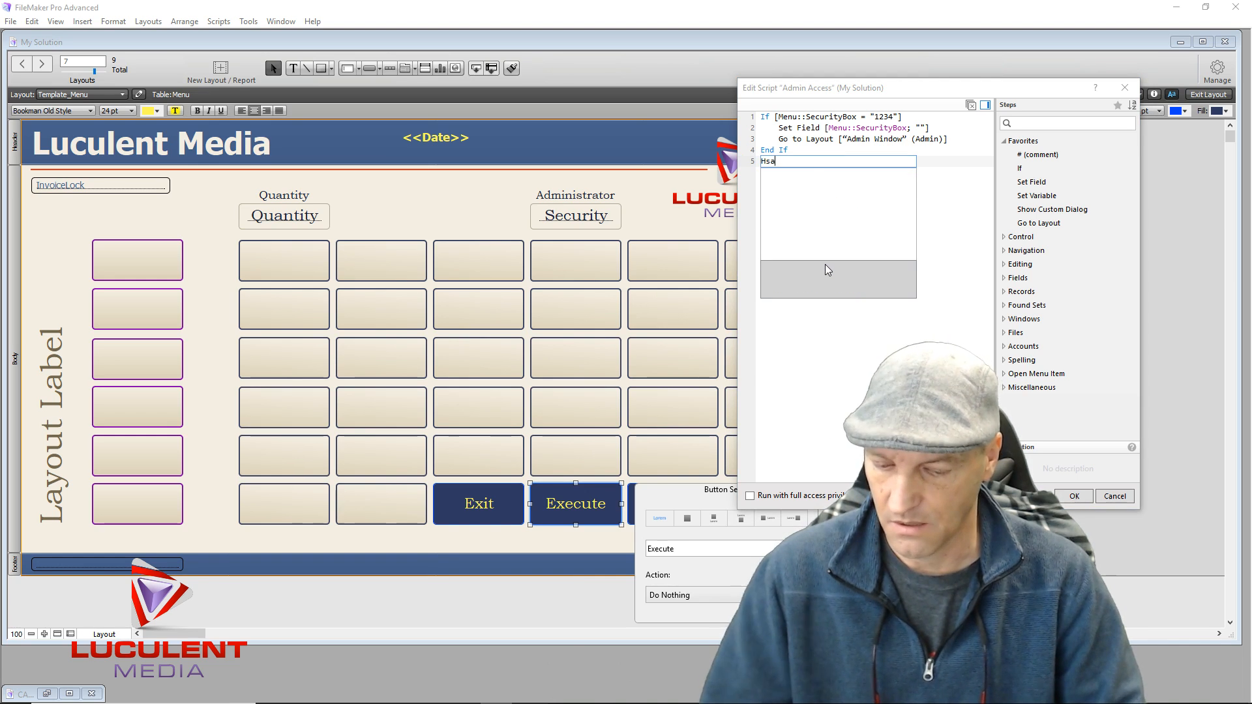
key("BackSpace")
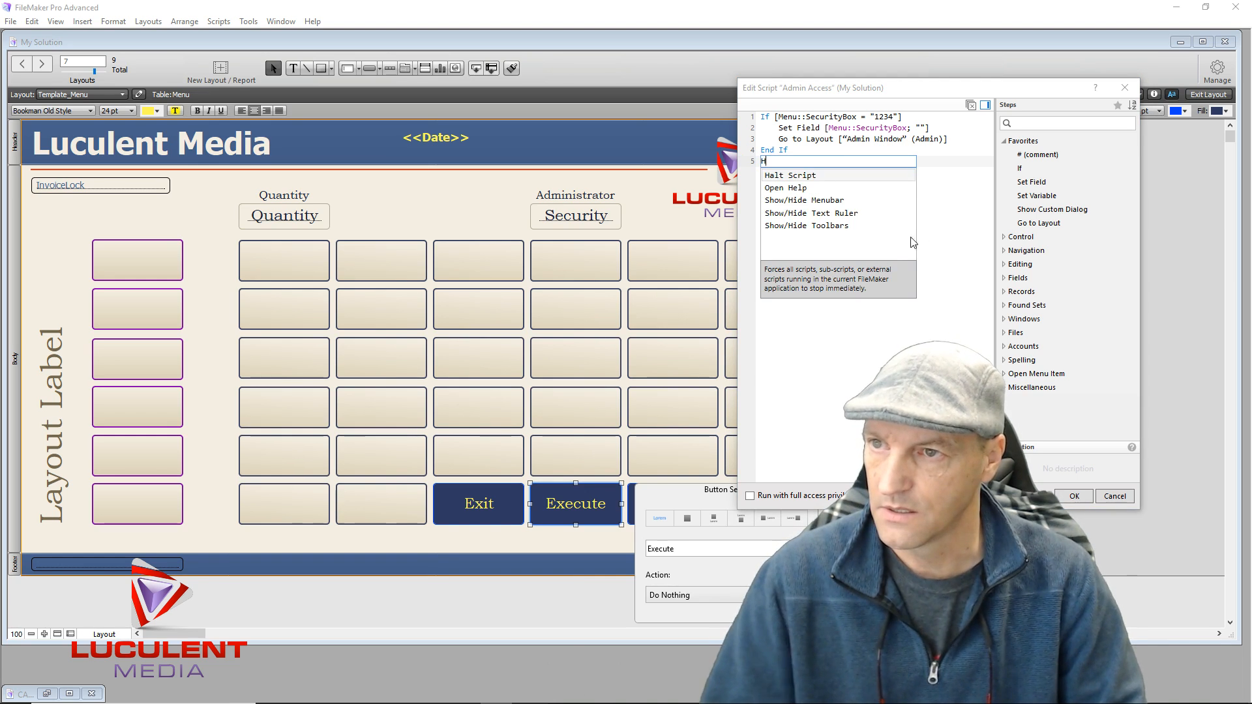
left_click(807, 180)
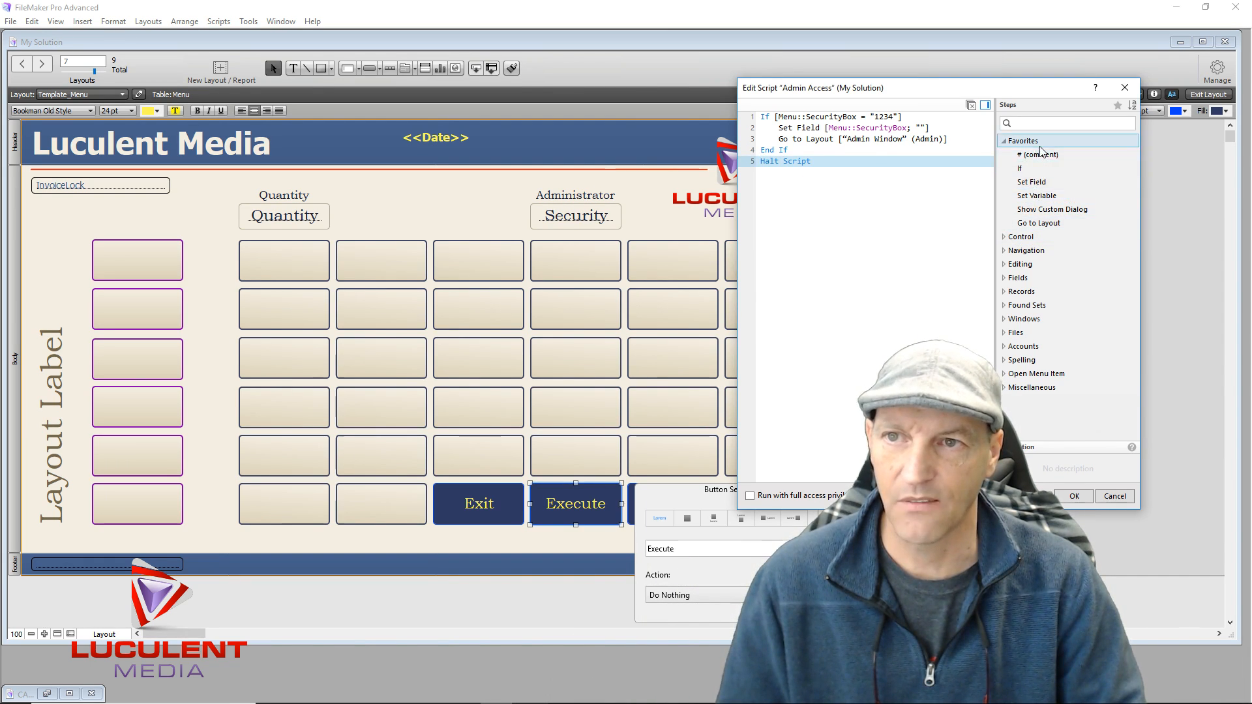
left_click(899, 219)
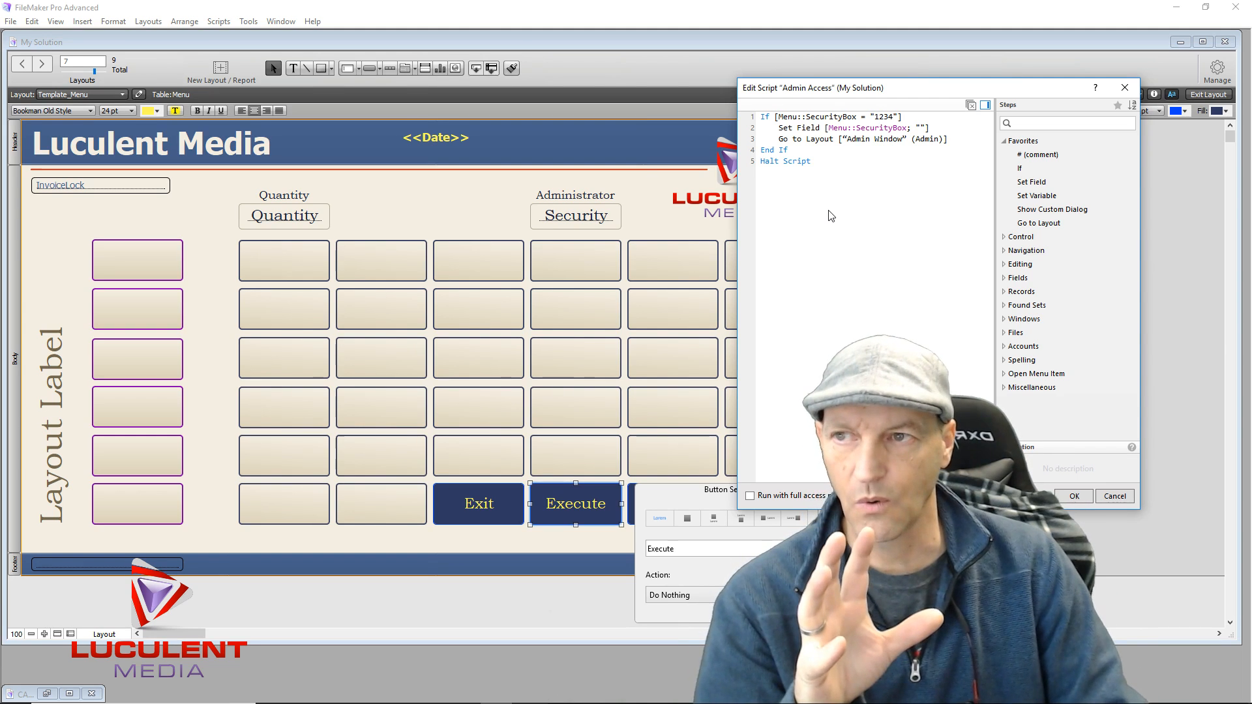
left_click(823, 142)
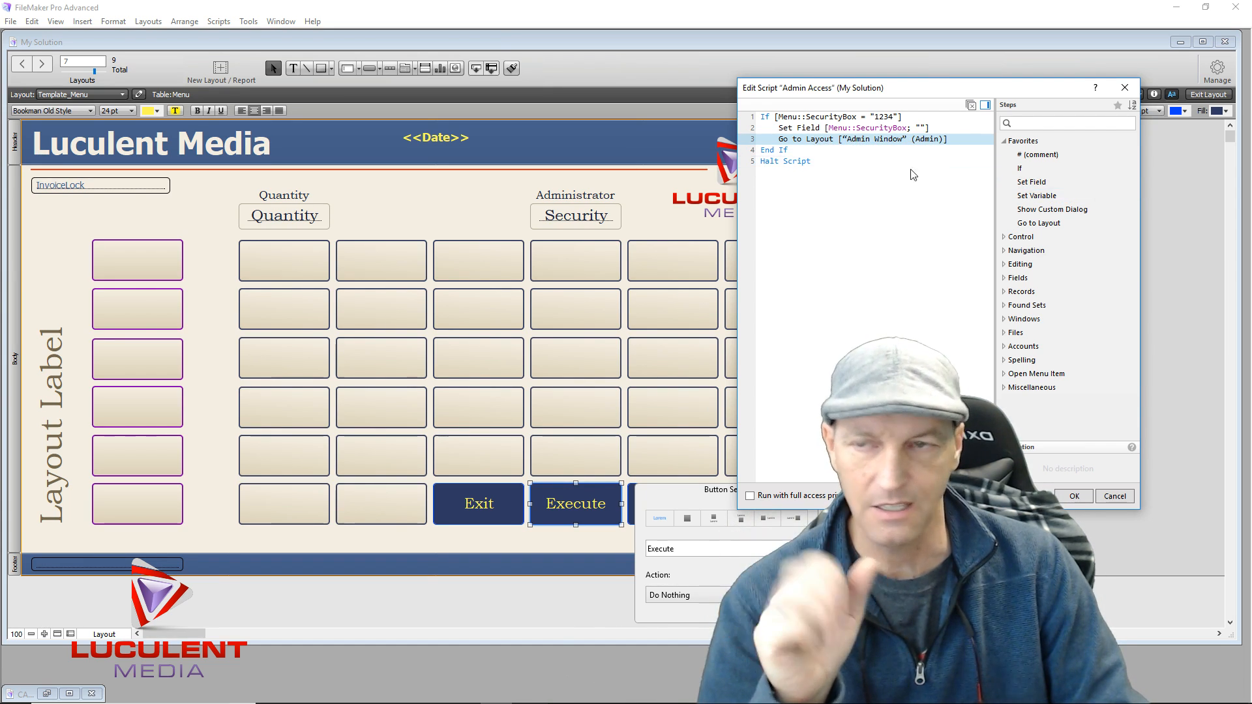
Add a Set Field step after Go to Layout targeting Admin::Security Link
double_click(1031, 182)
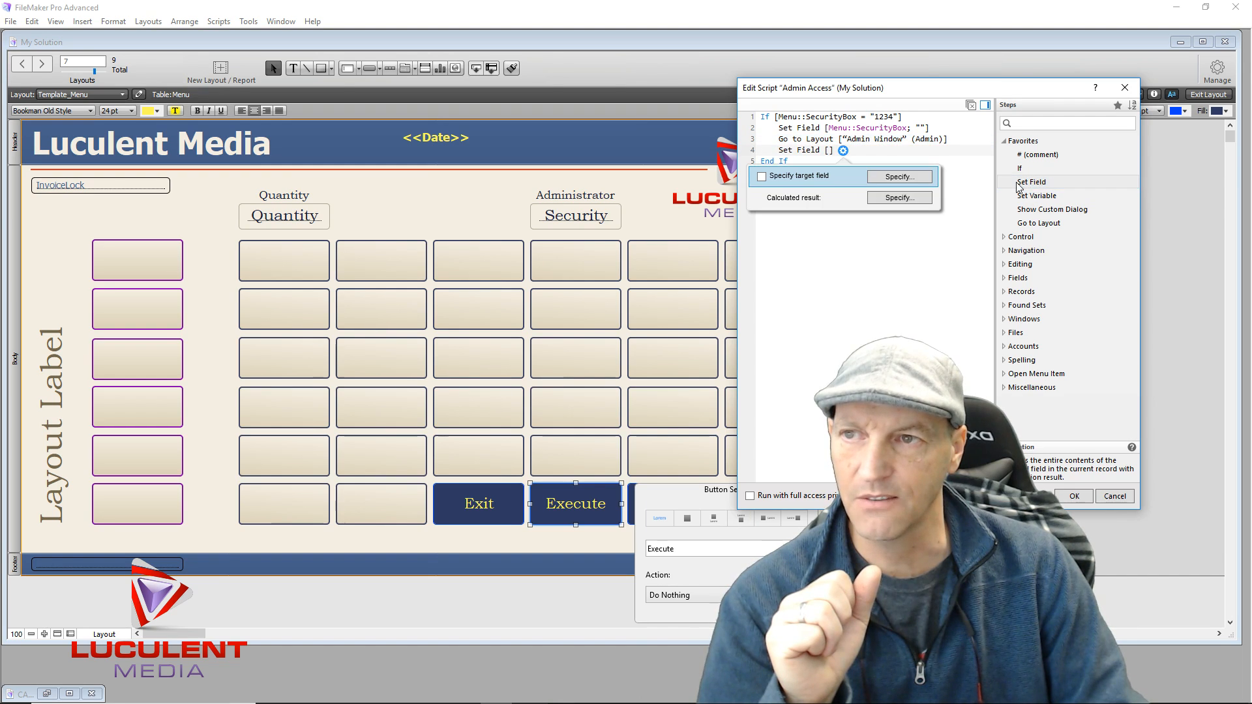
left_click(911, 176)
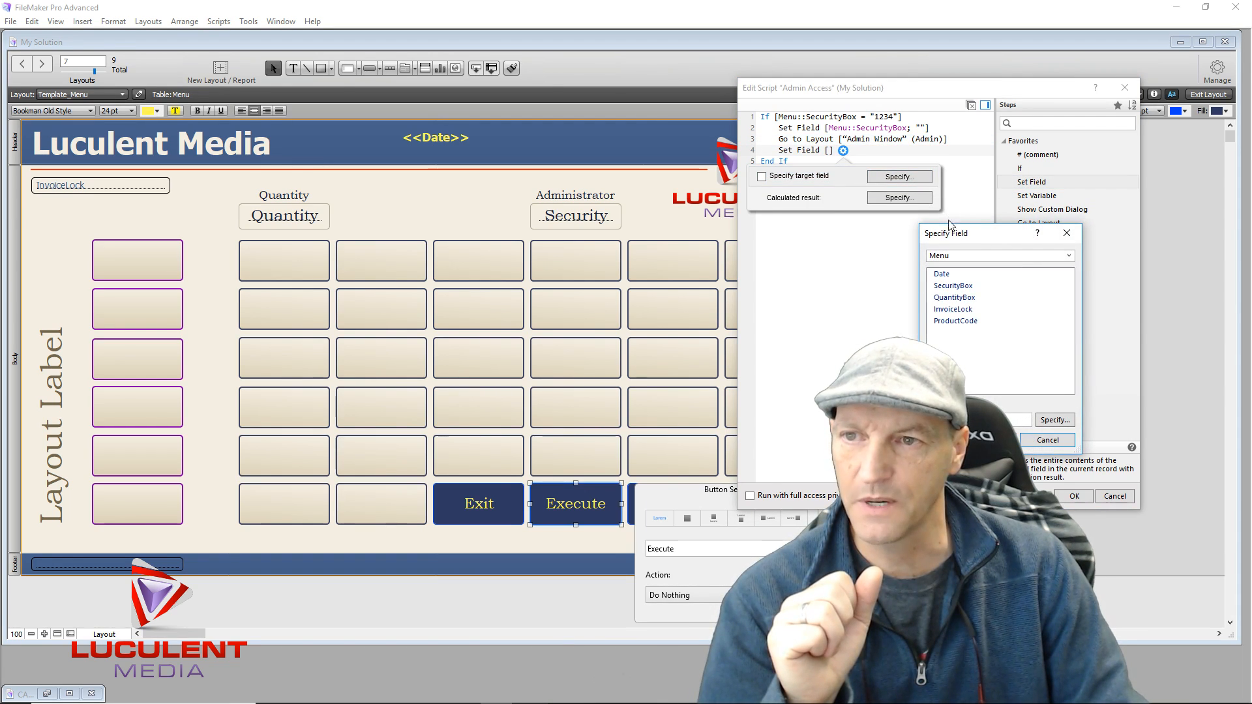
left_click(956, 257)
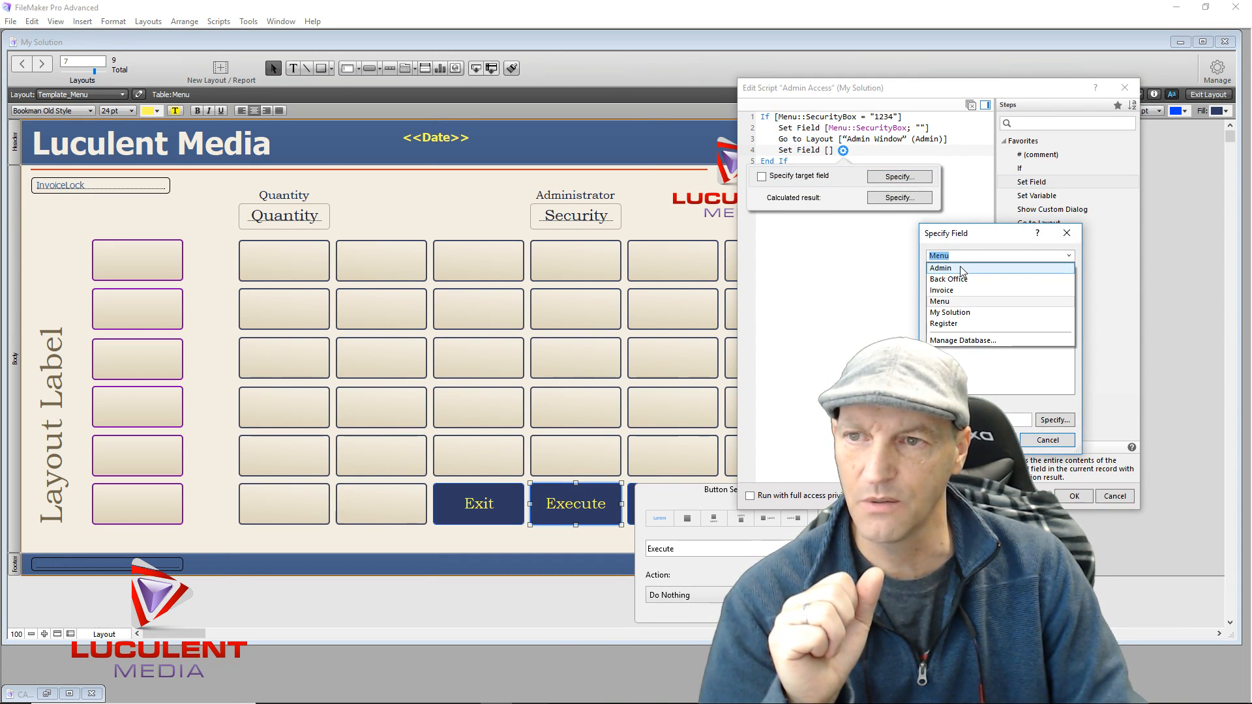
left_click(963, 269)
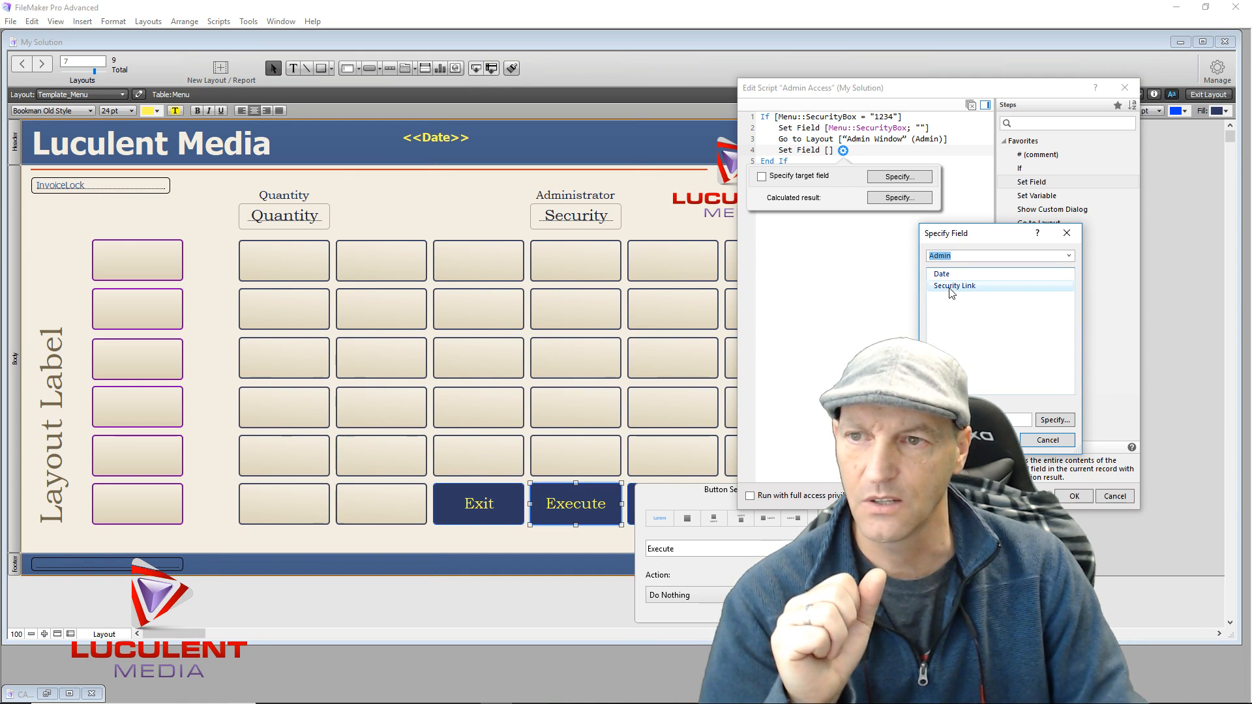
double_click(954, 286)
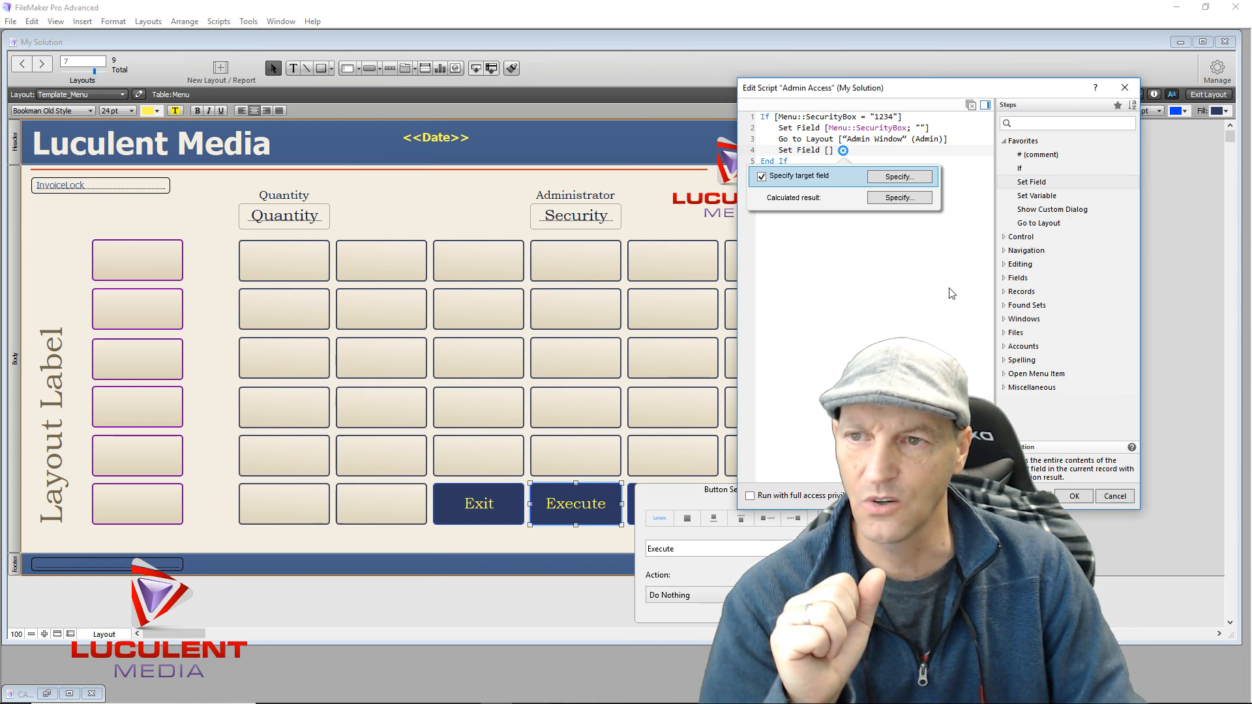
left_click(930, 253)
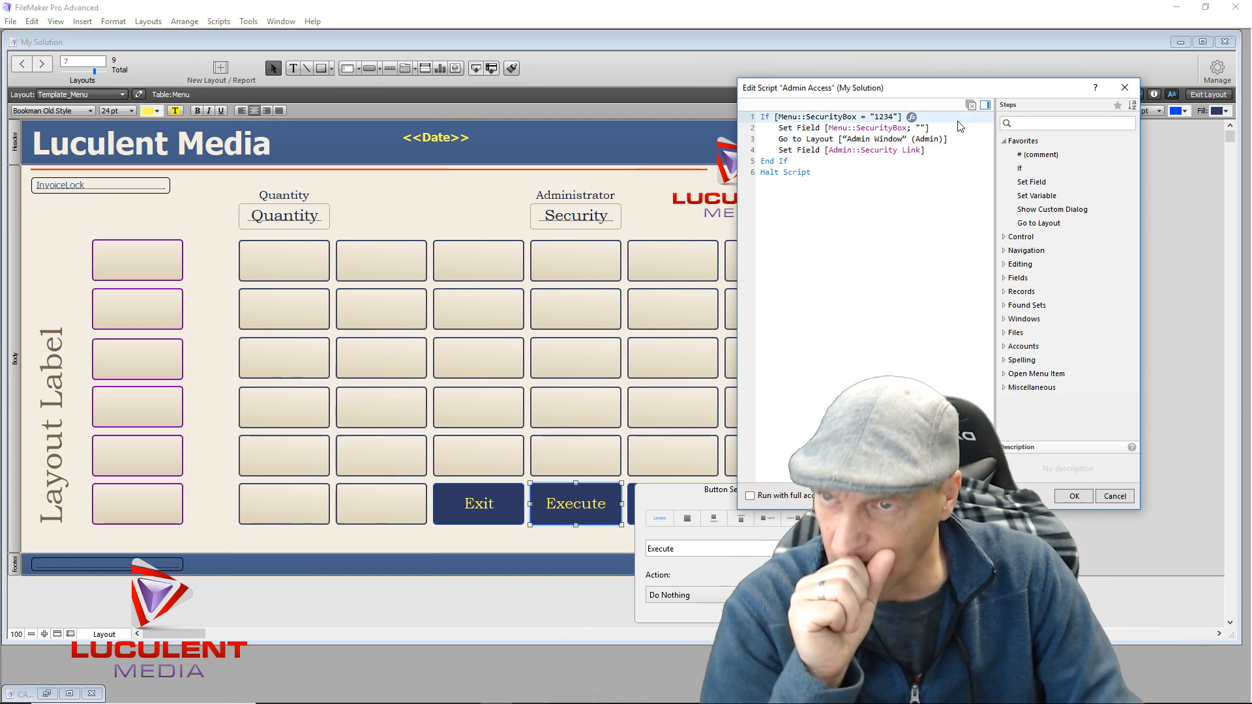
Set the Security Link step's calculated result to the text "Welcome"
left_click(935, 151)
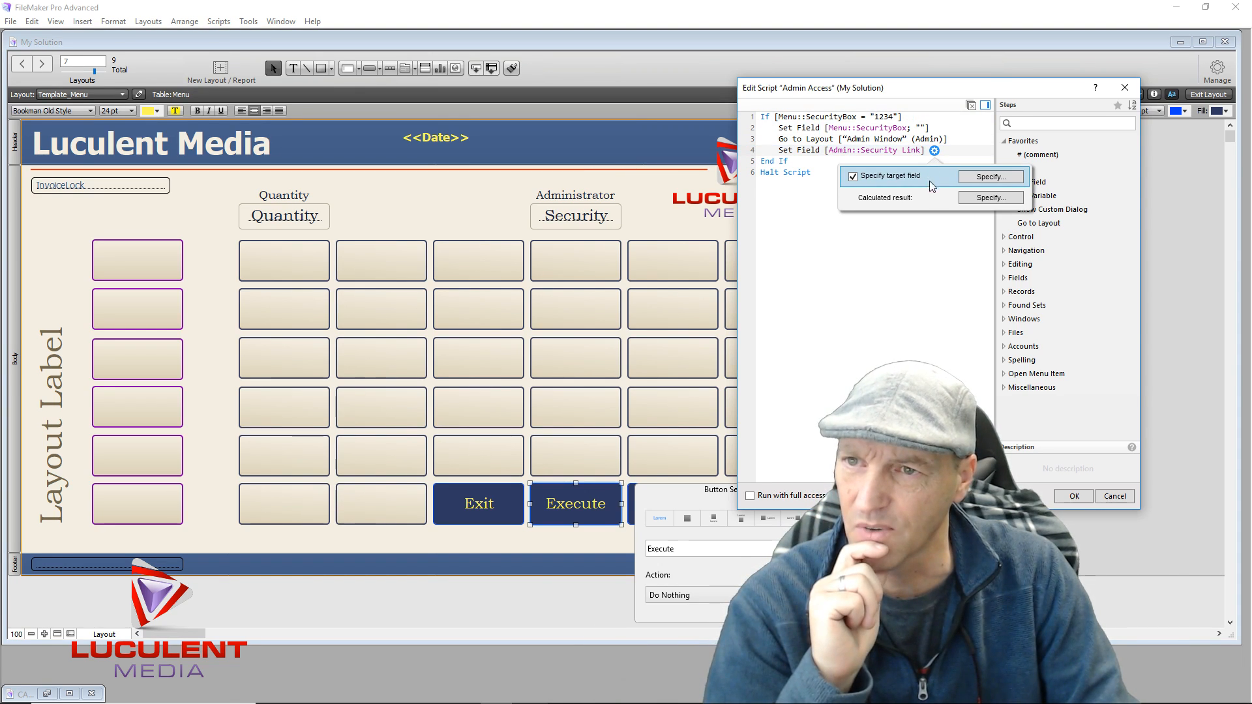
left_click(991, 198)
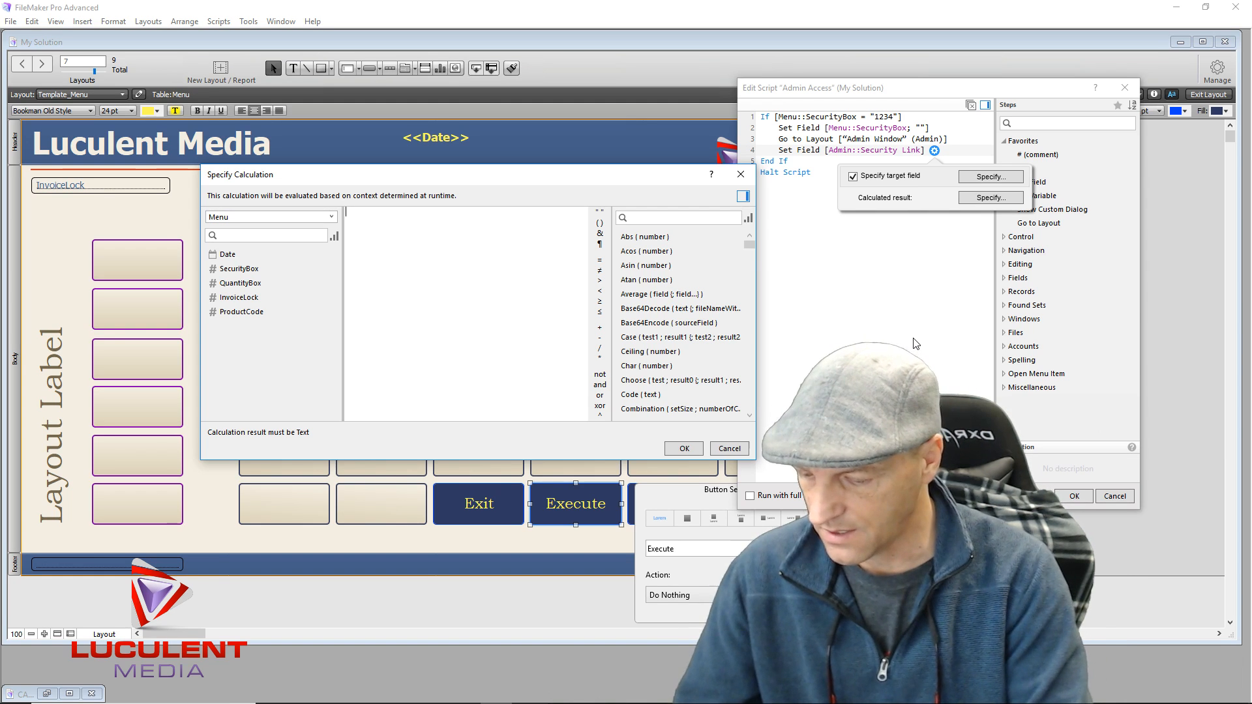
type("W")
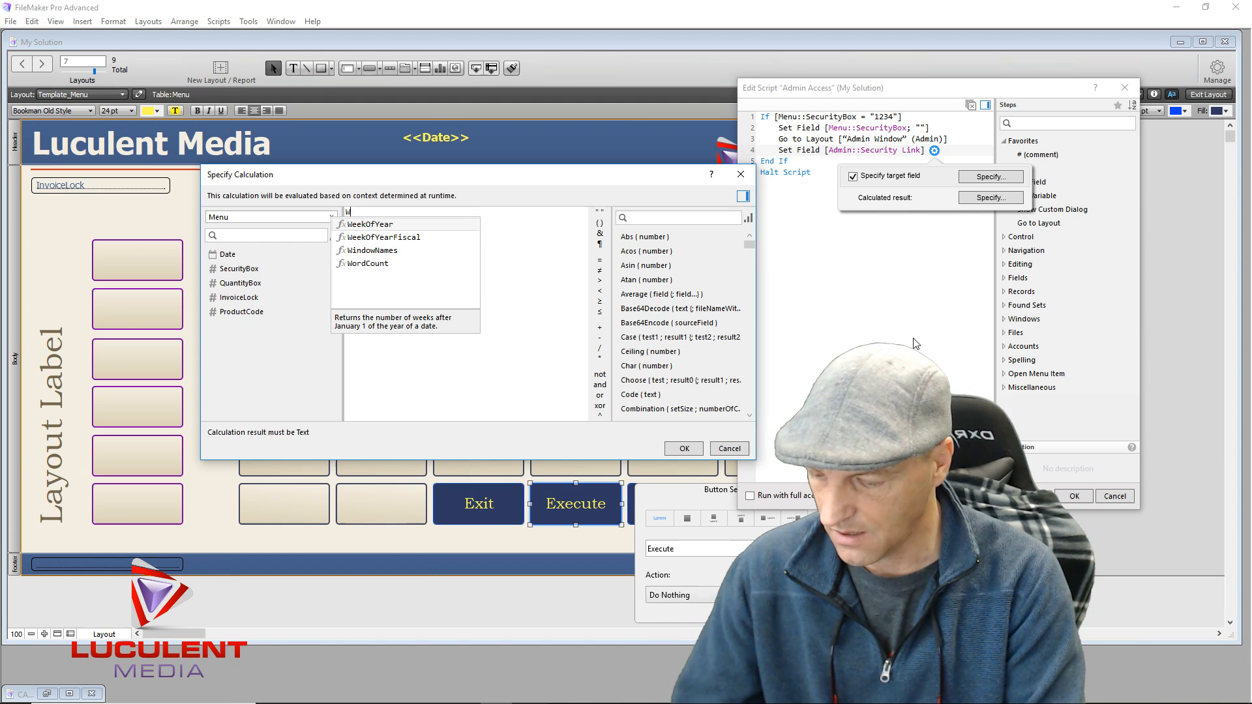
type("elcome Tim")
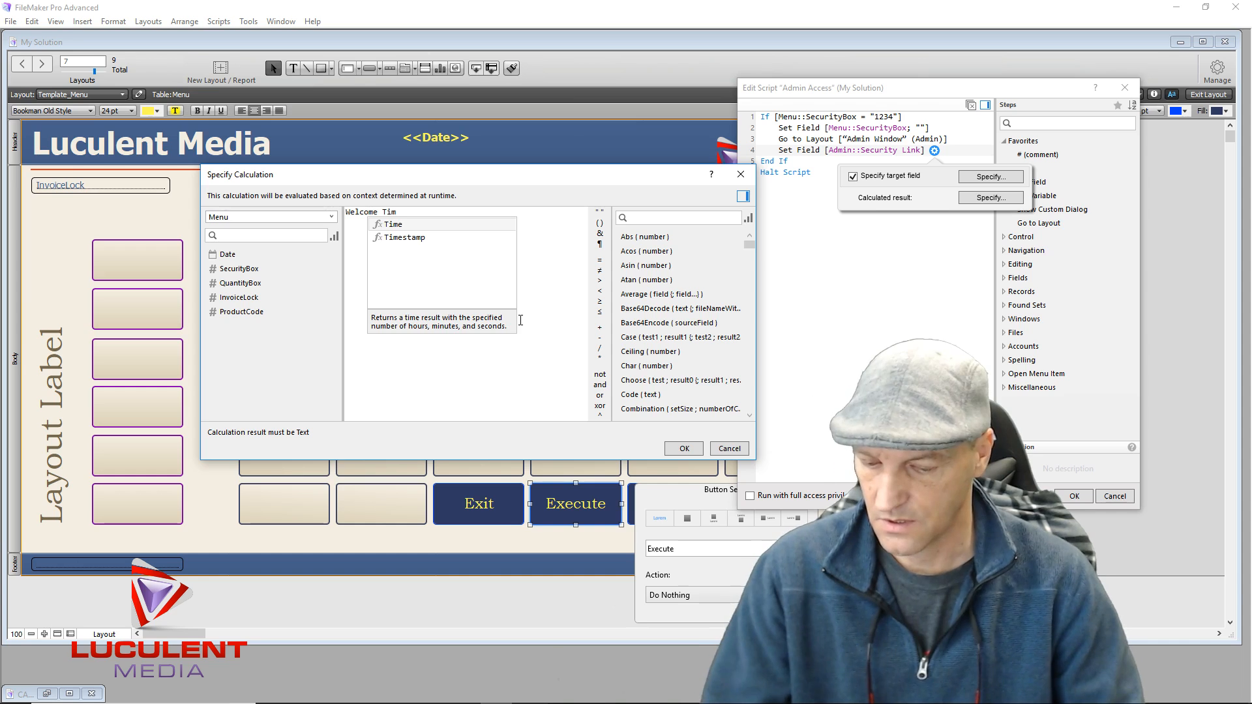
key("BackSpace")
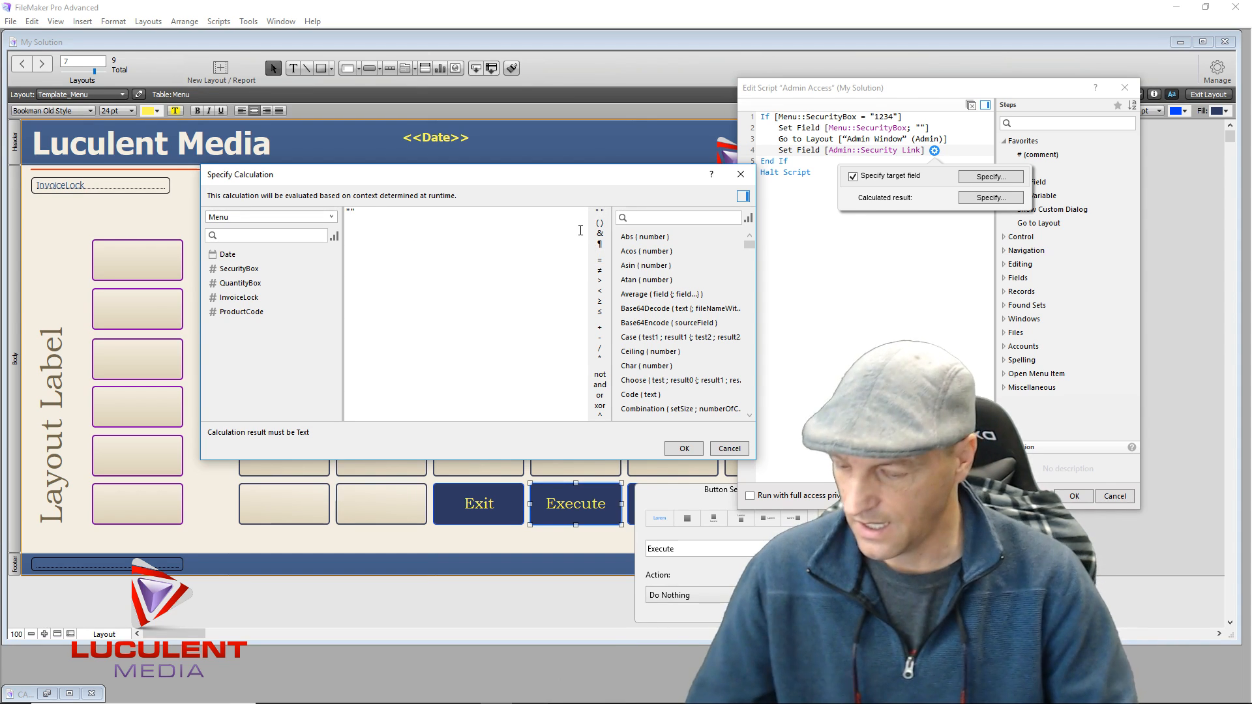
type("Welcome")
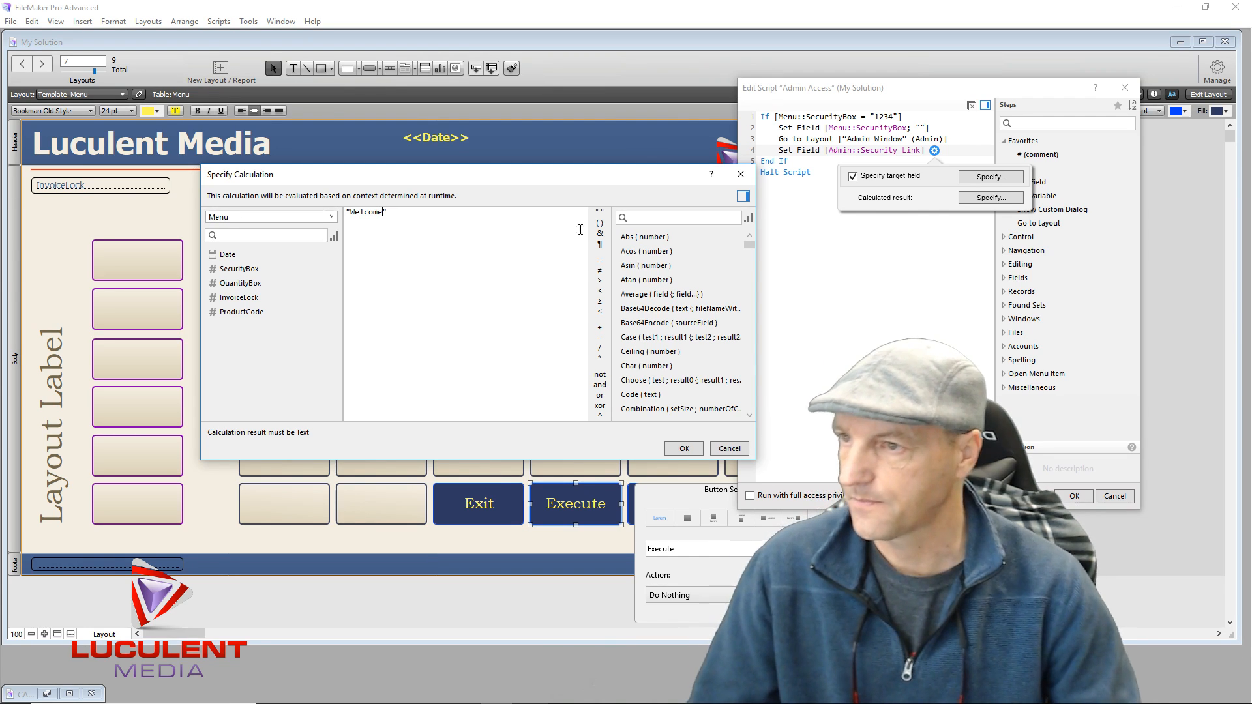
left_click(683, 449)
key("Escape")
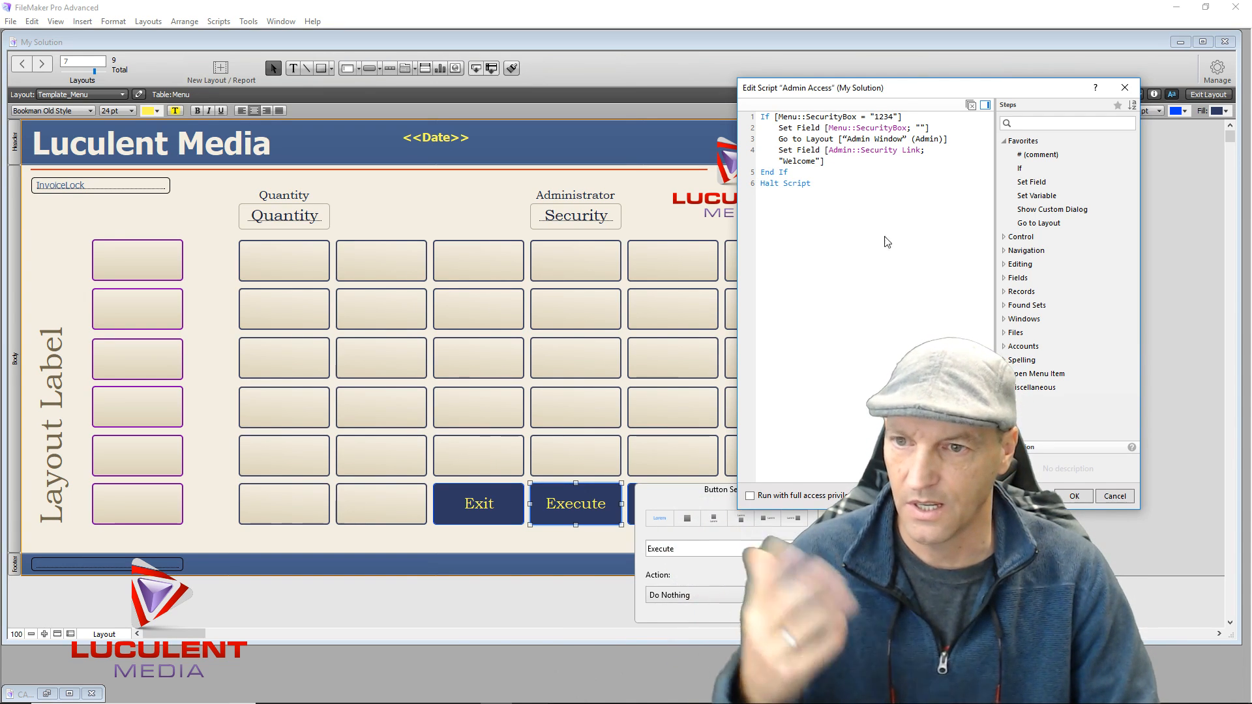
Save Admin Access as the Execute button's script, then reopen it with End If selected
left_click(1071, 498)
left_click(858, 447)
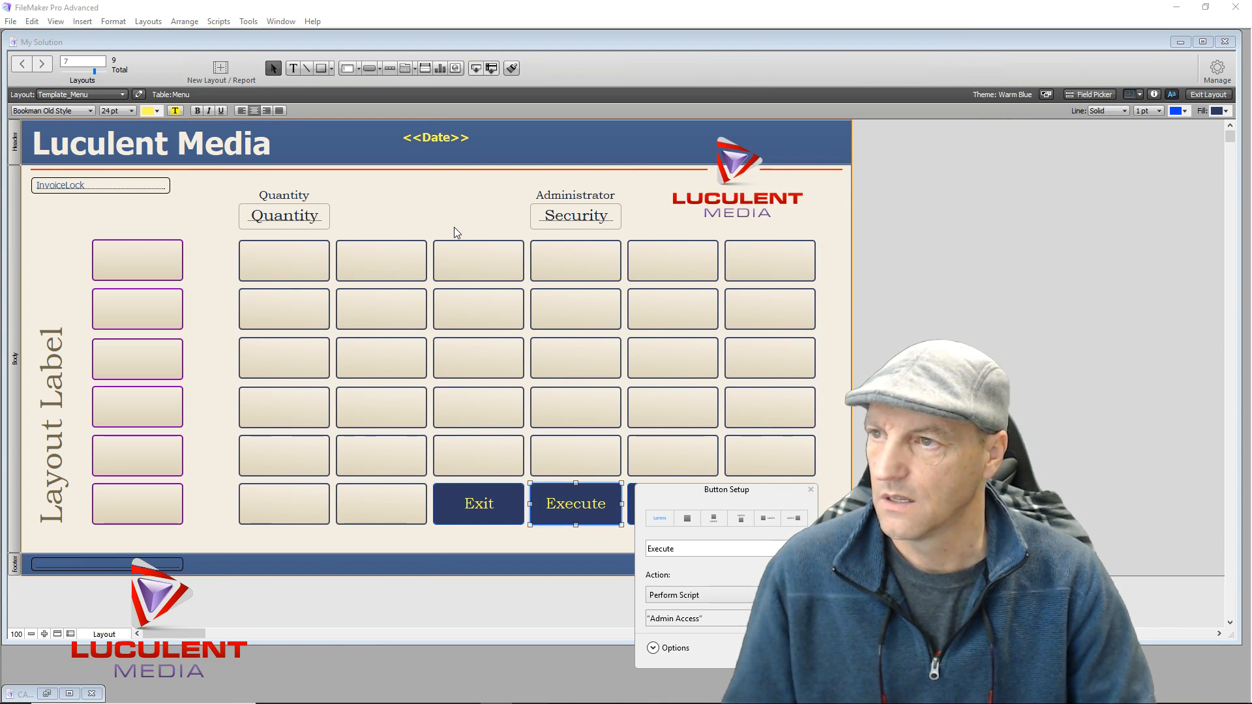
left_click(678, 620)
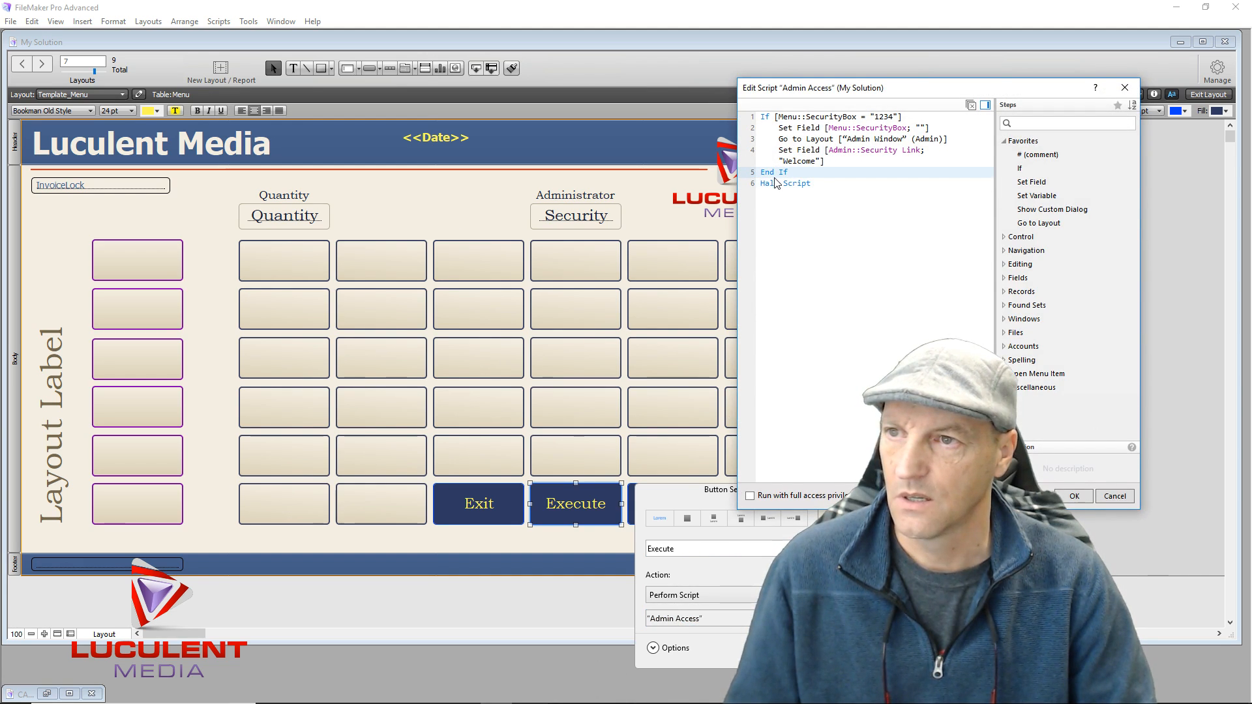
left_click_drag(783, 173, 769, 189)
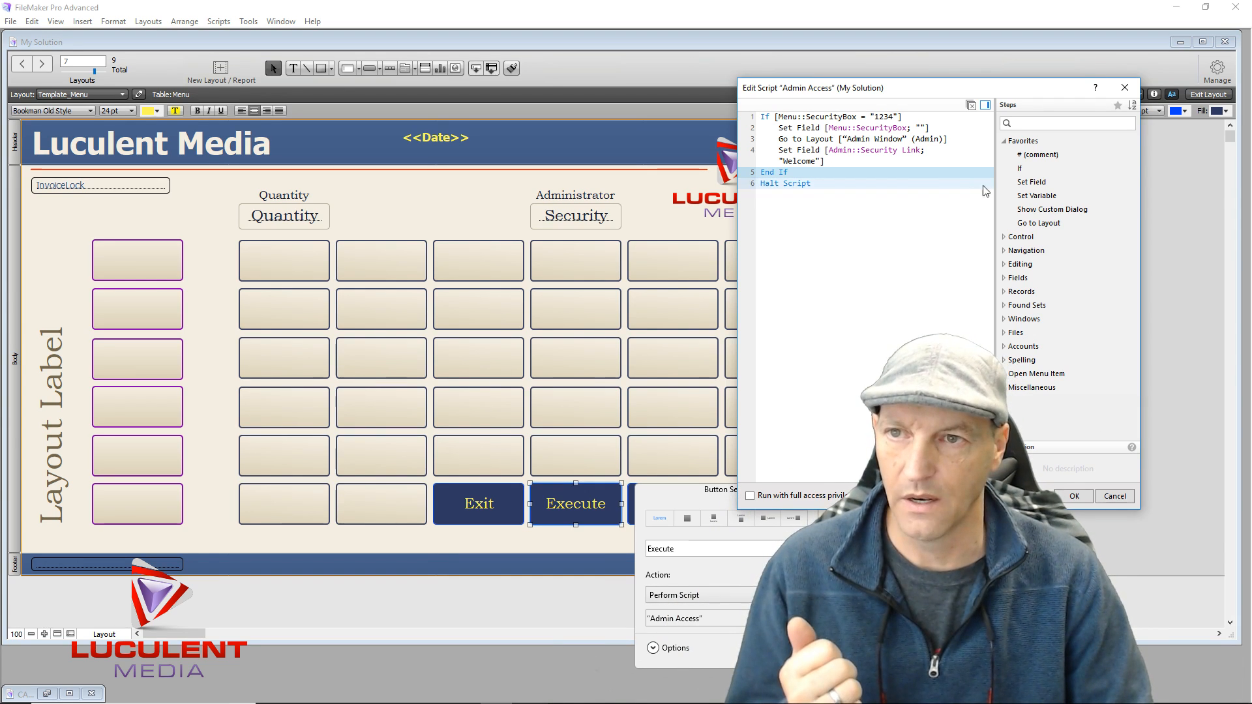
Add a Set Field step after End If that sets Menu::SecurityBox to ""
left_click(1042, 184)
double_click(1042, 184)
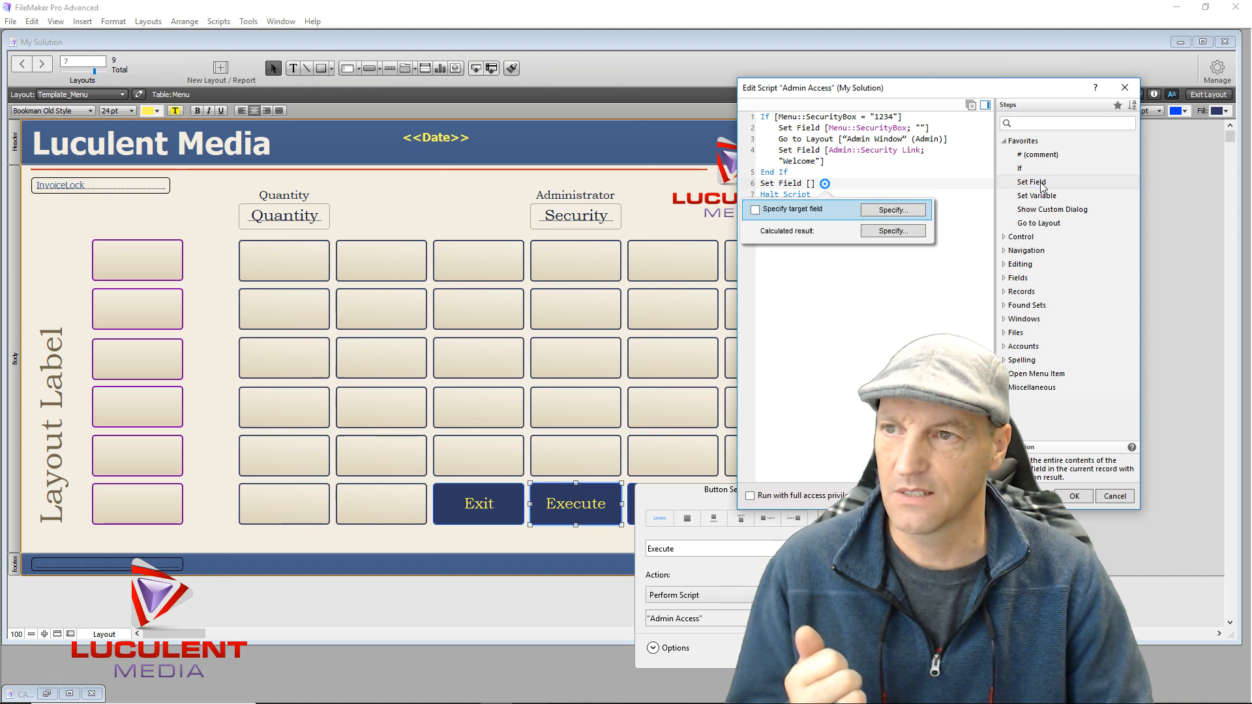
left_click(891, 210)
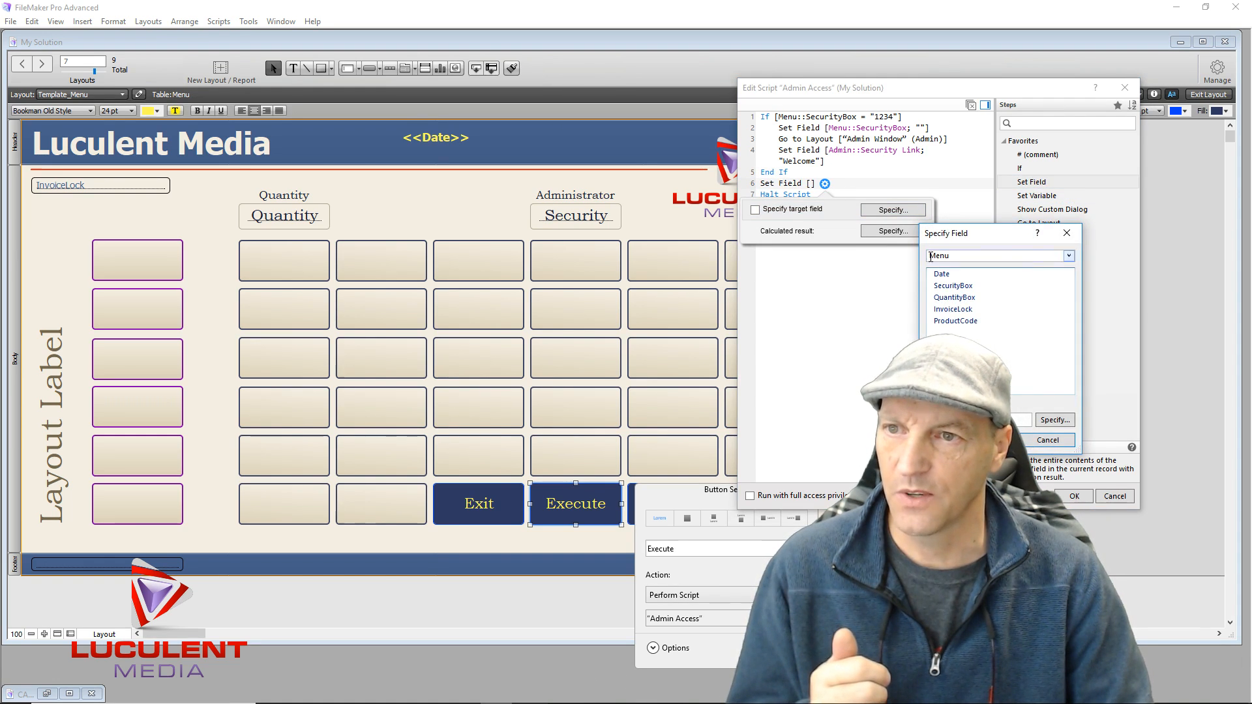
left_click(952, 286)
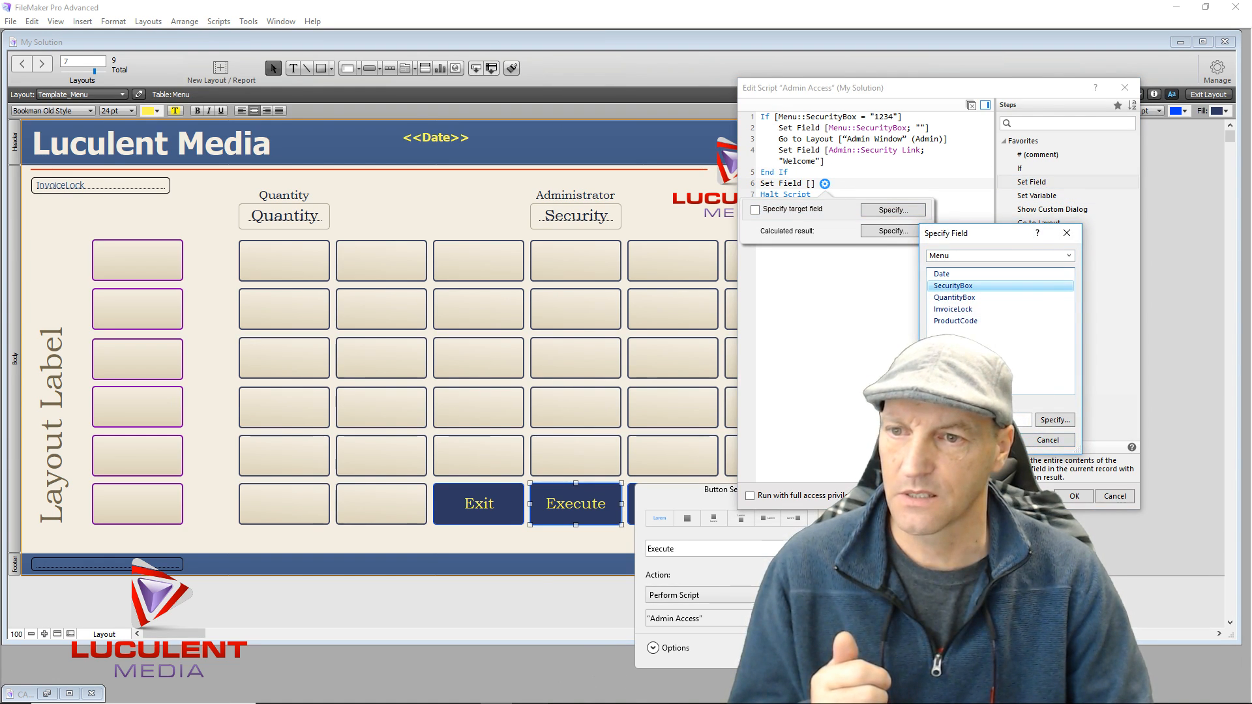
left_click(993, 440)
left_click(879, 233)
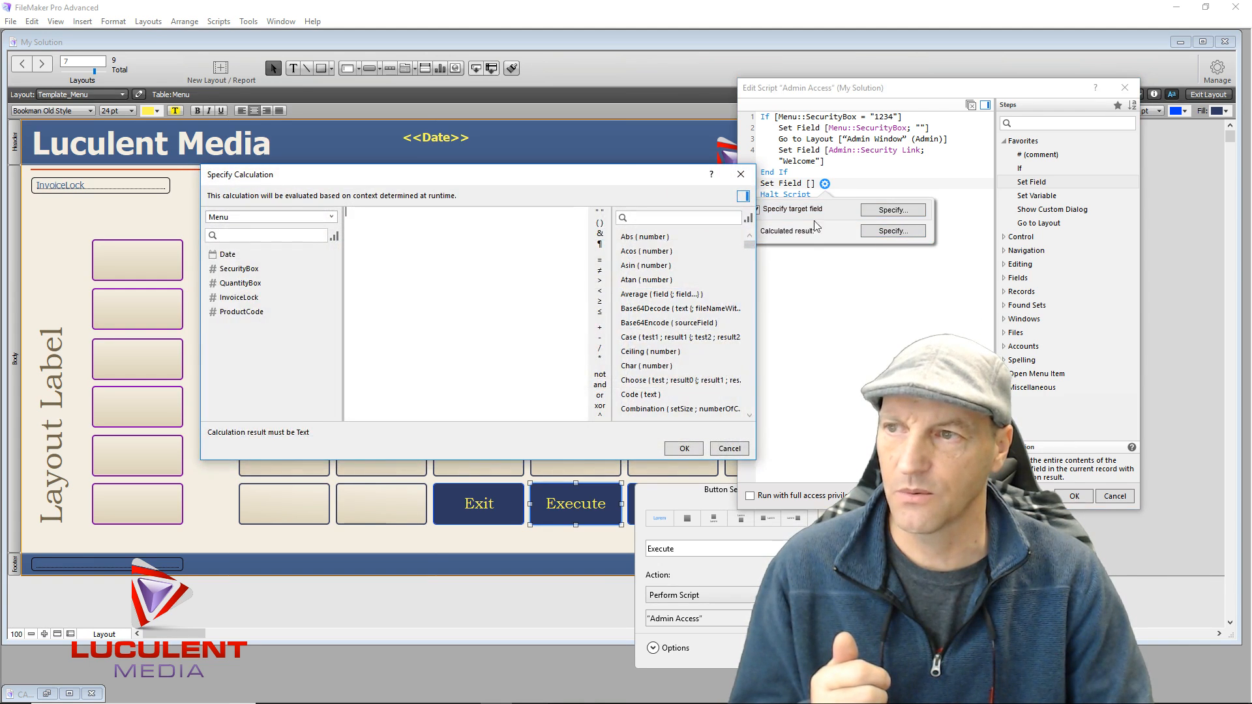
left_click(599, 213)
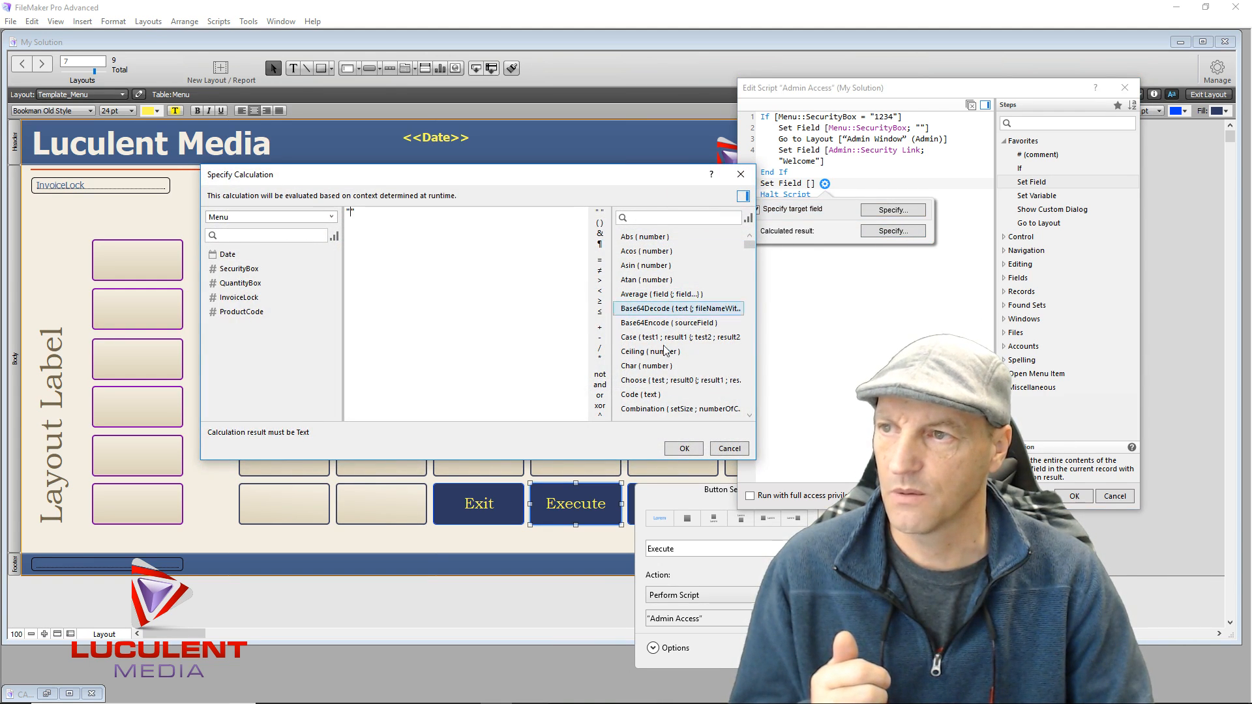
left_click(681, 449)
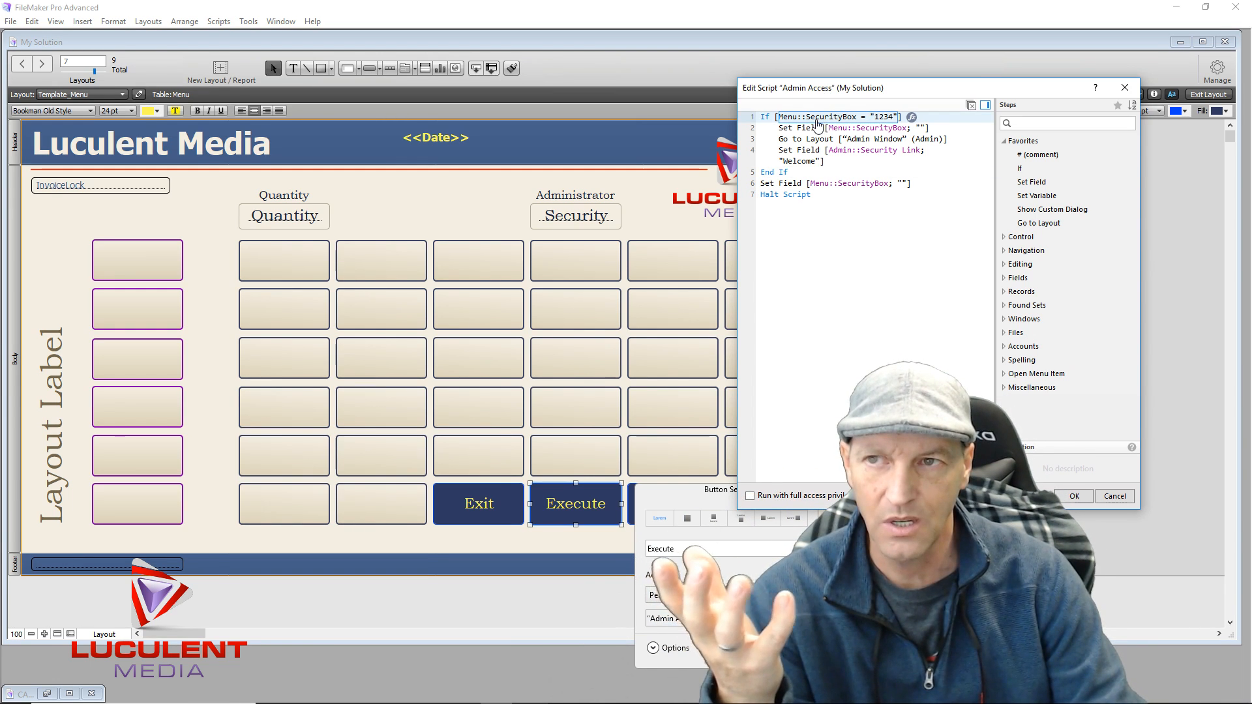
Review the Admin Access script's End If step, then save and close it with OK
left_click(770, 175)
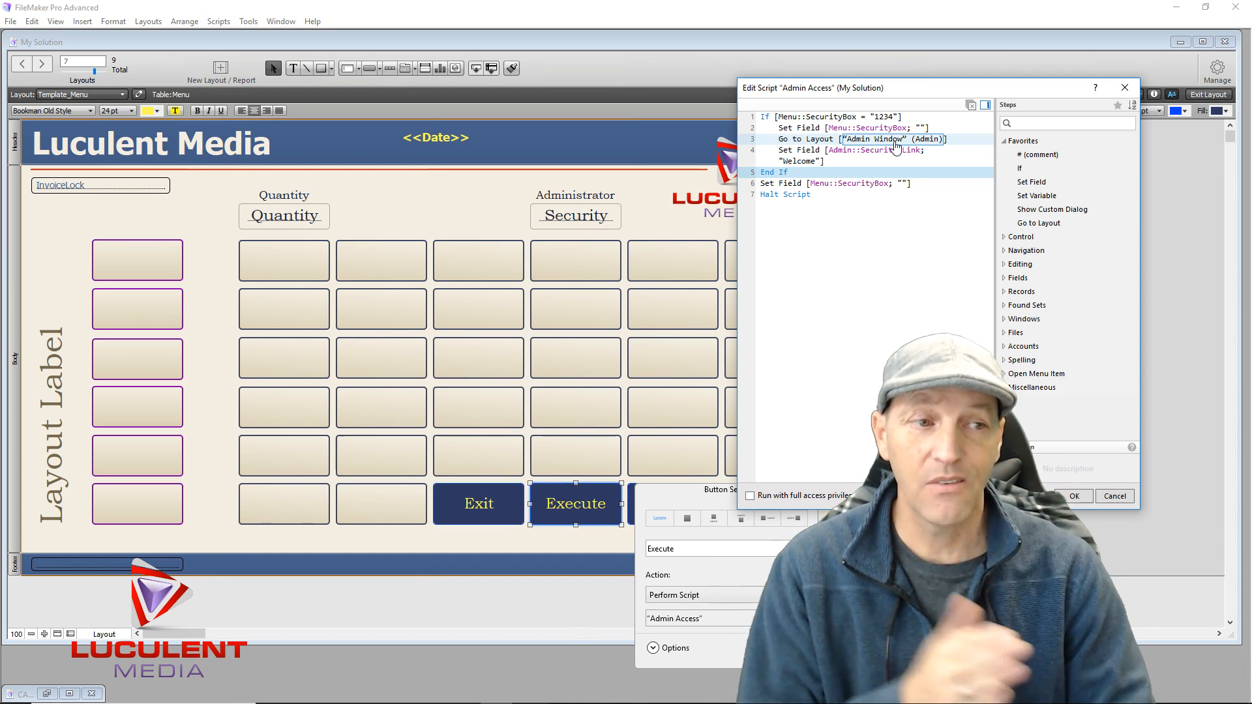
left_click(843, 254)
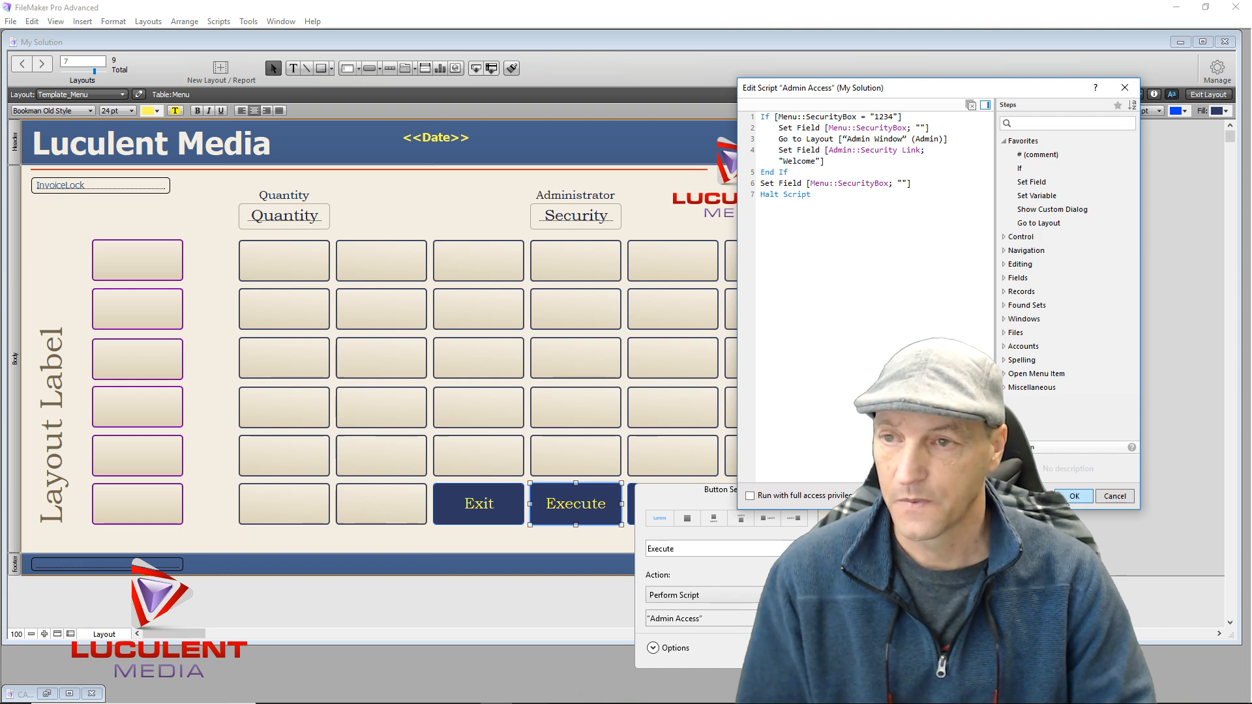
left_click(1075, 497)
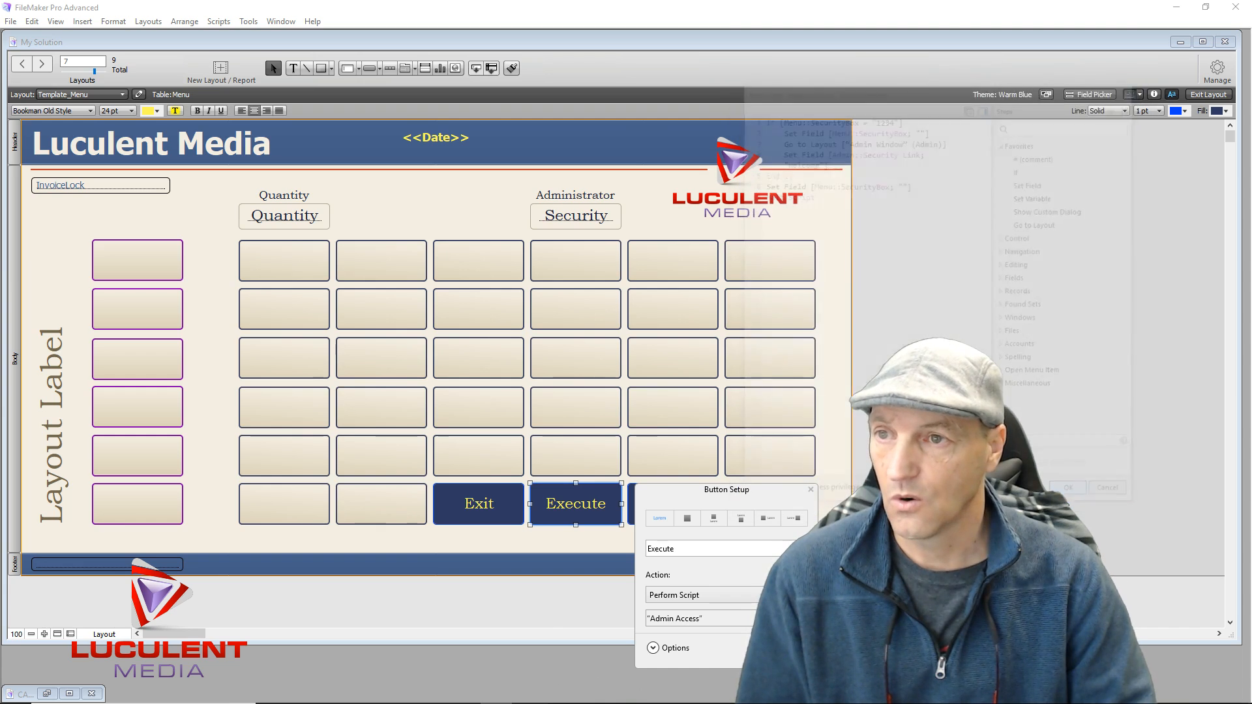
Close the Execute button's setup and switch from Layout mode to Browse mode
left_click(811, 490)
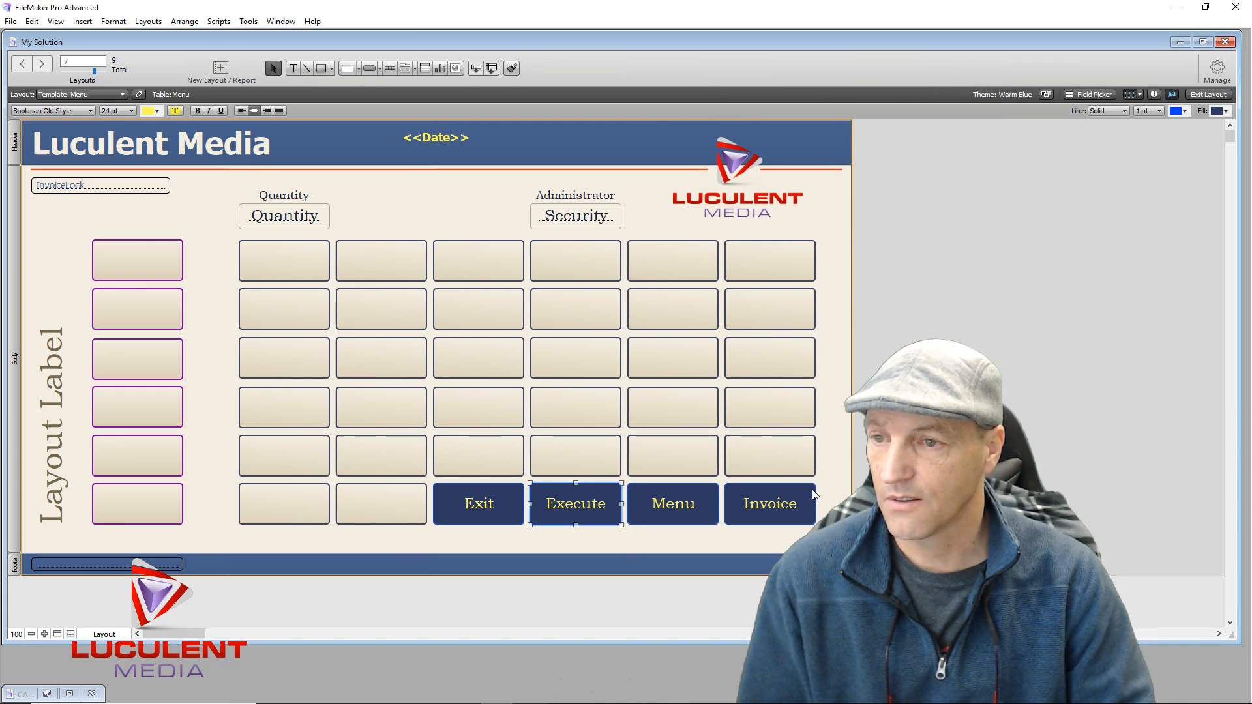
left_click(836, 471)
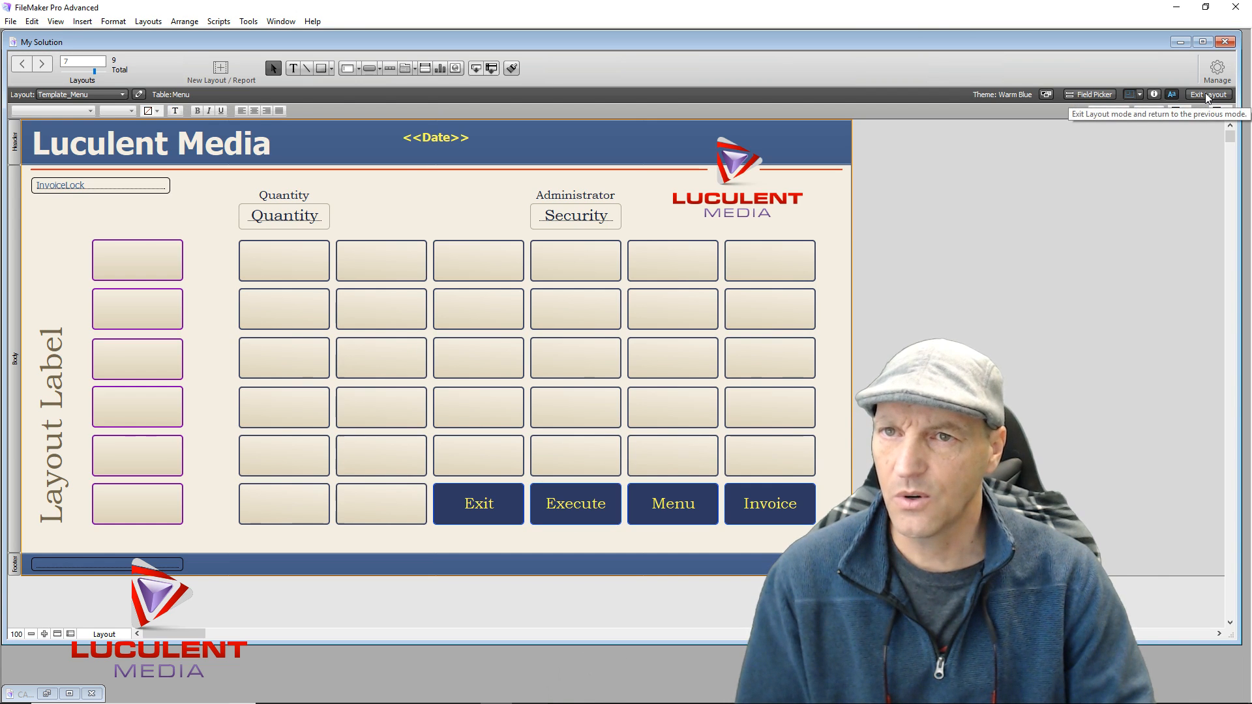
left_click(1207, 95)
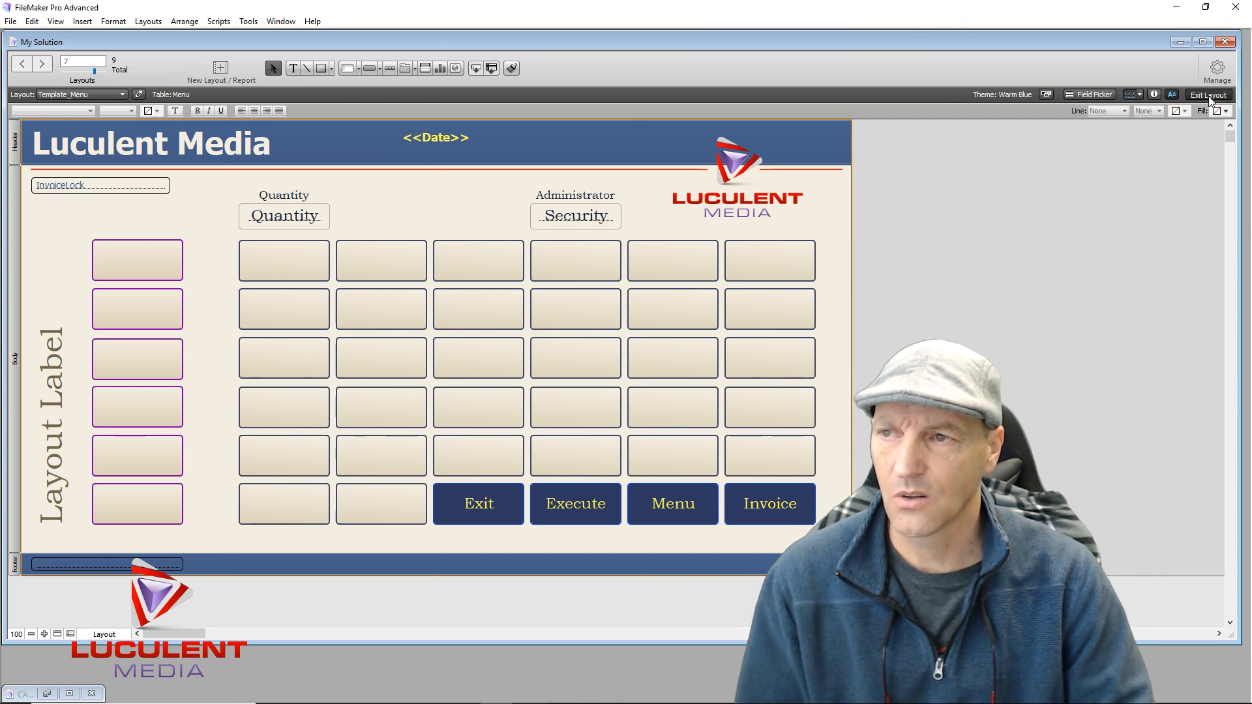
Test Execute with a wrong, then the correct, Administrator password and dismiss the error
left_click(583, 204)
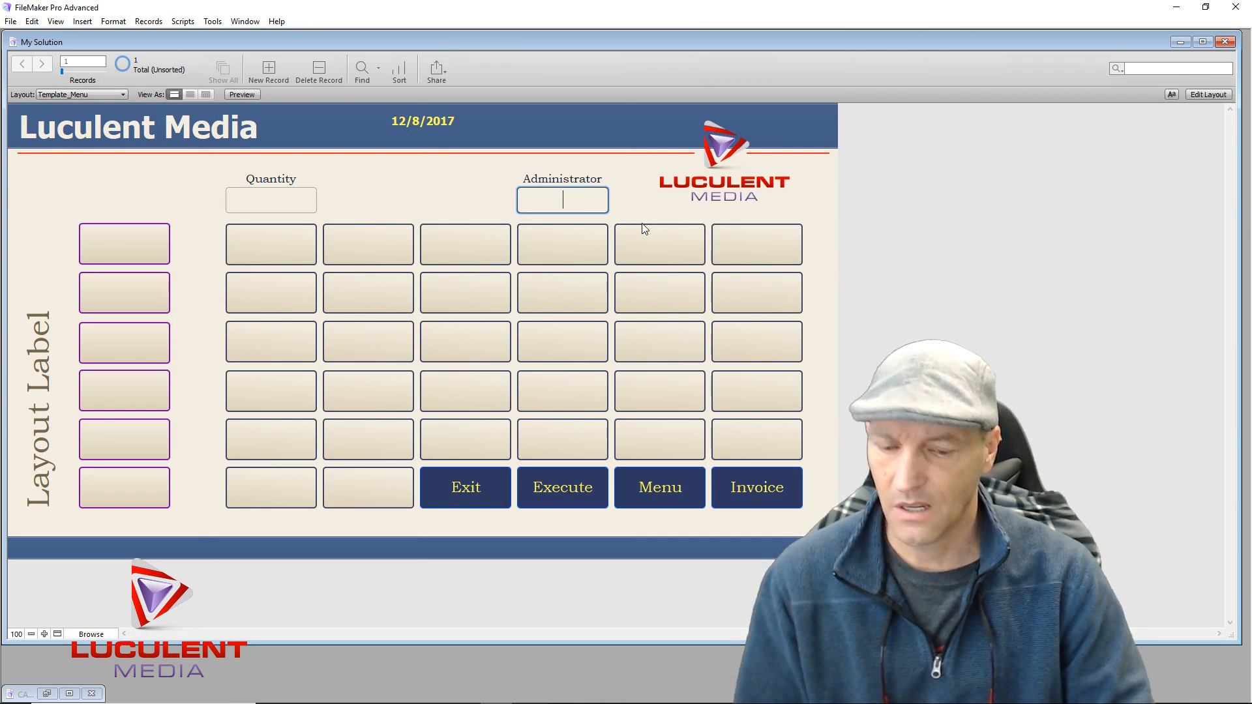
type("1456")
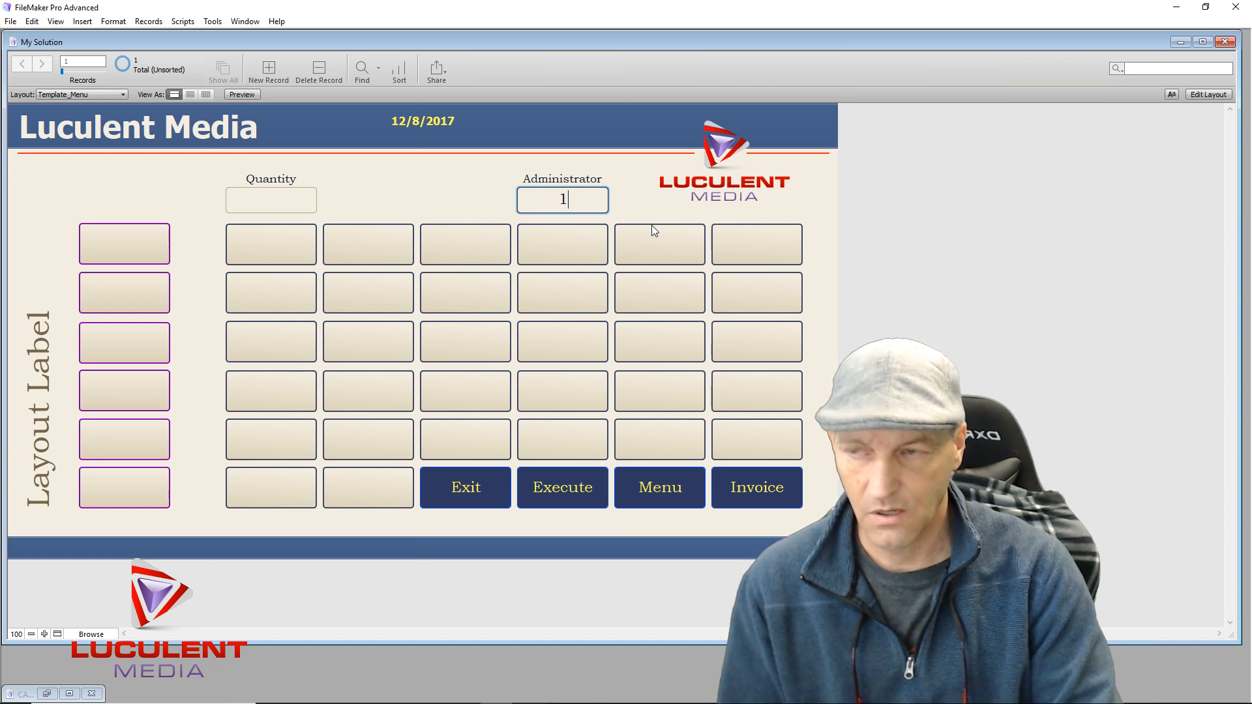
left_click(577, 493)
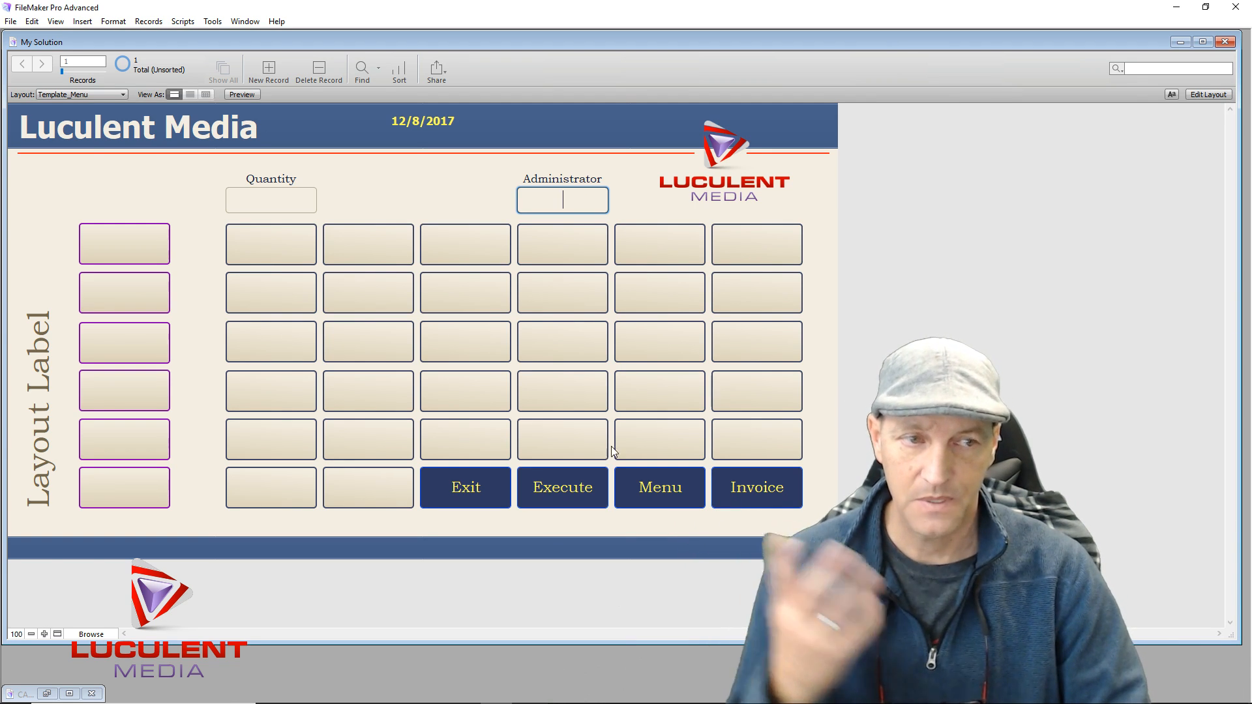
type("1234")
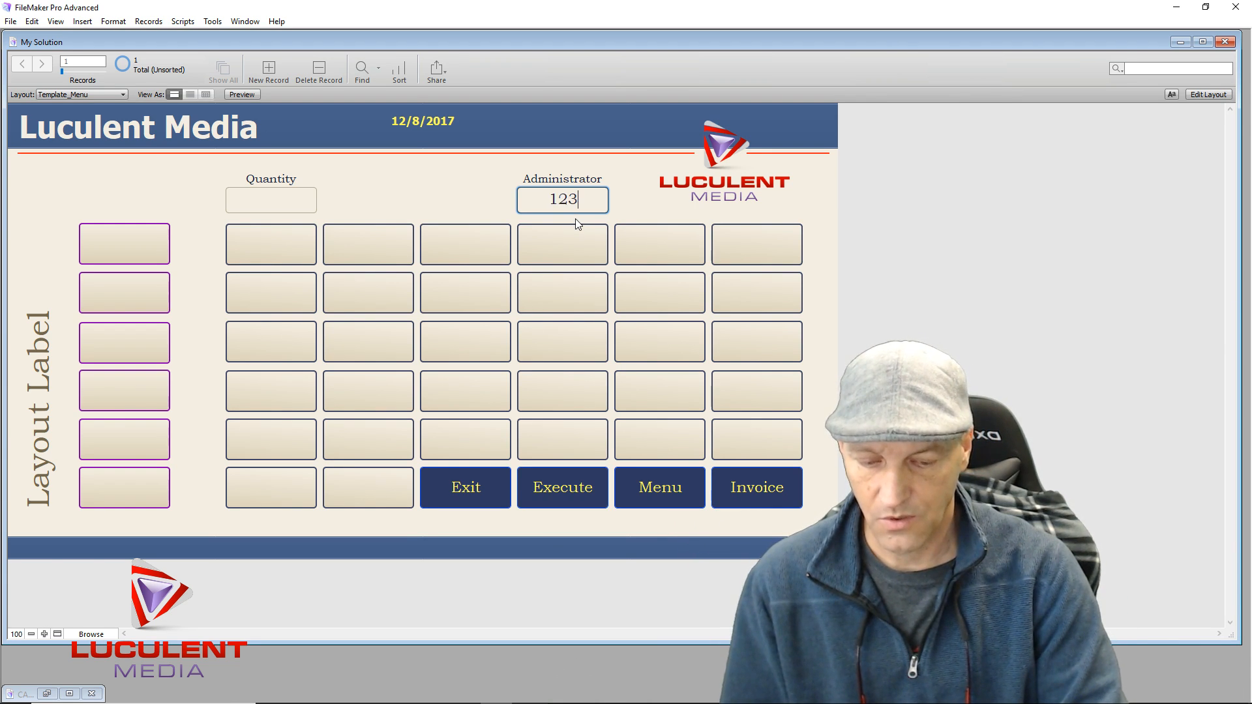
left_click(573, 493)
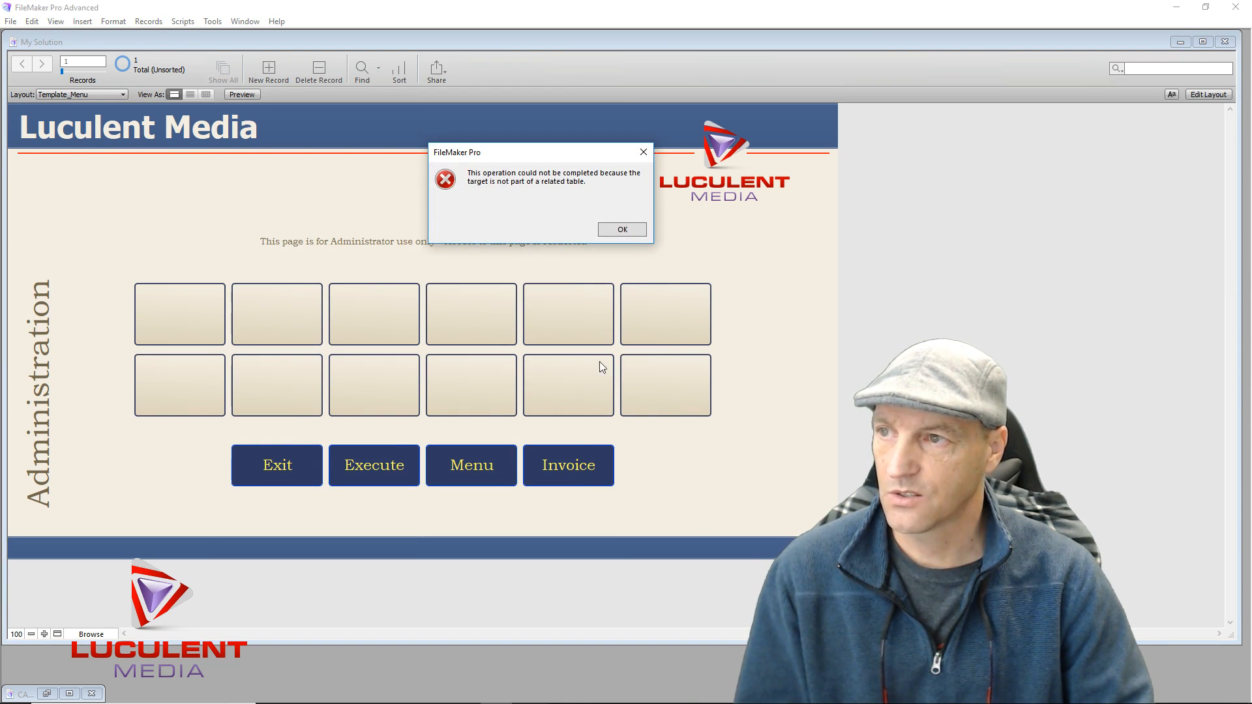
left_click(612, 230)
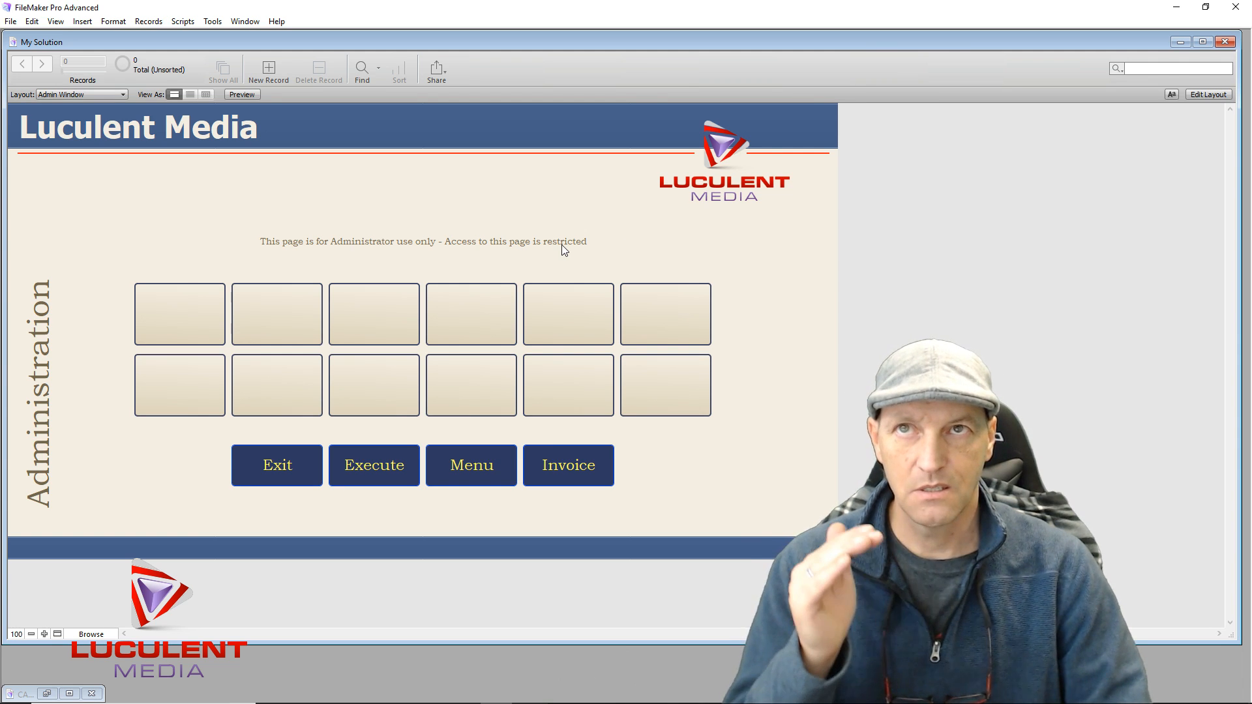
Return to Layout mode and view the Admin Access script's steps in Manage > Scripts
left_click(1204, 96)
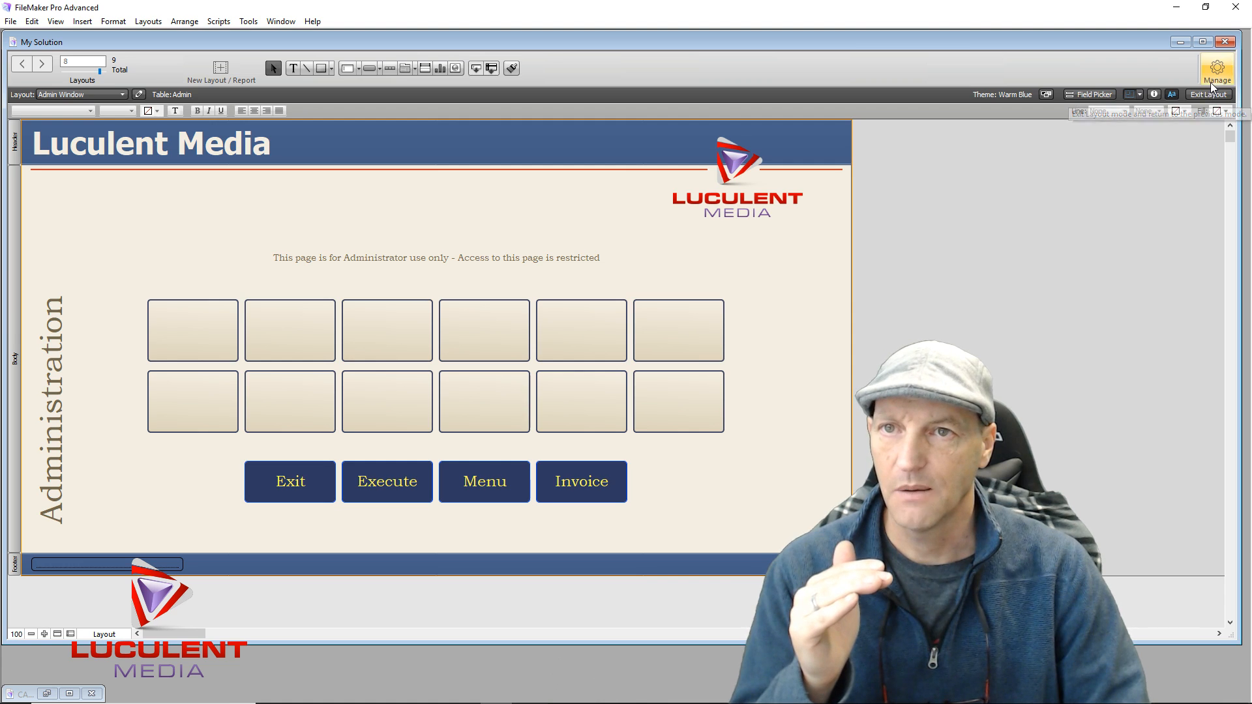
left_click(1211, 82)
left_click(1161, 168)
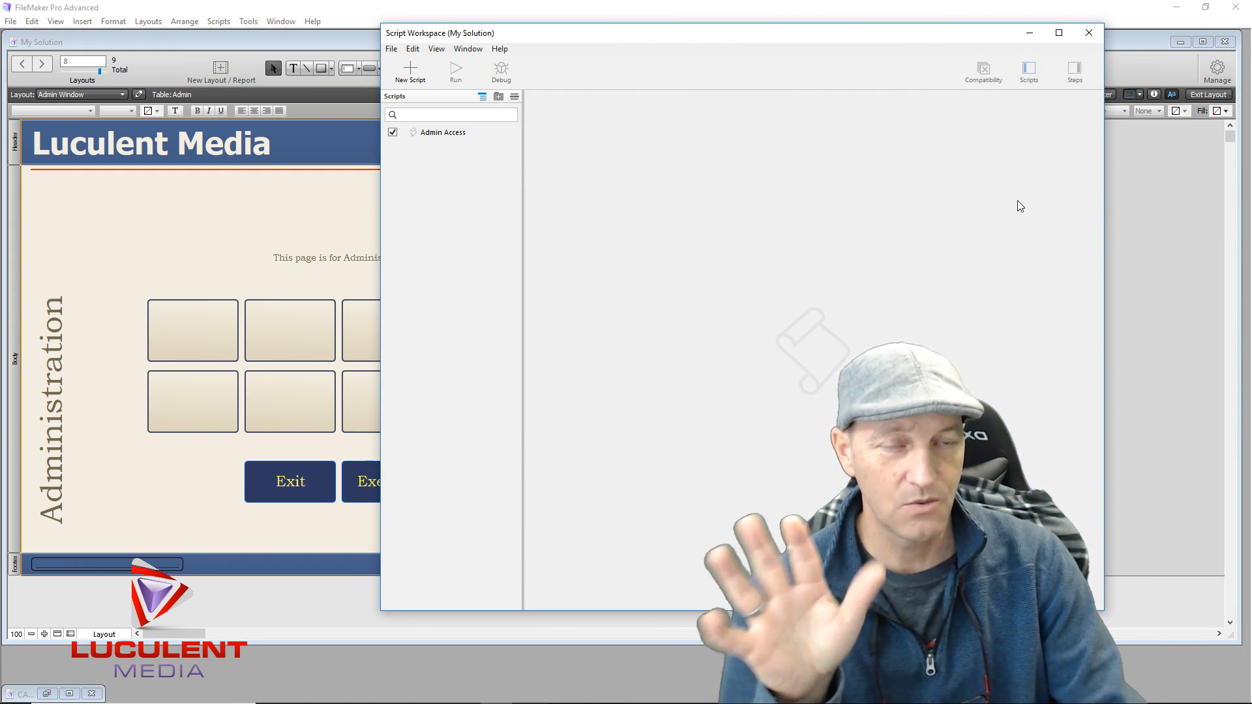
left_click(437, 134)
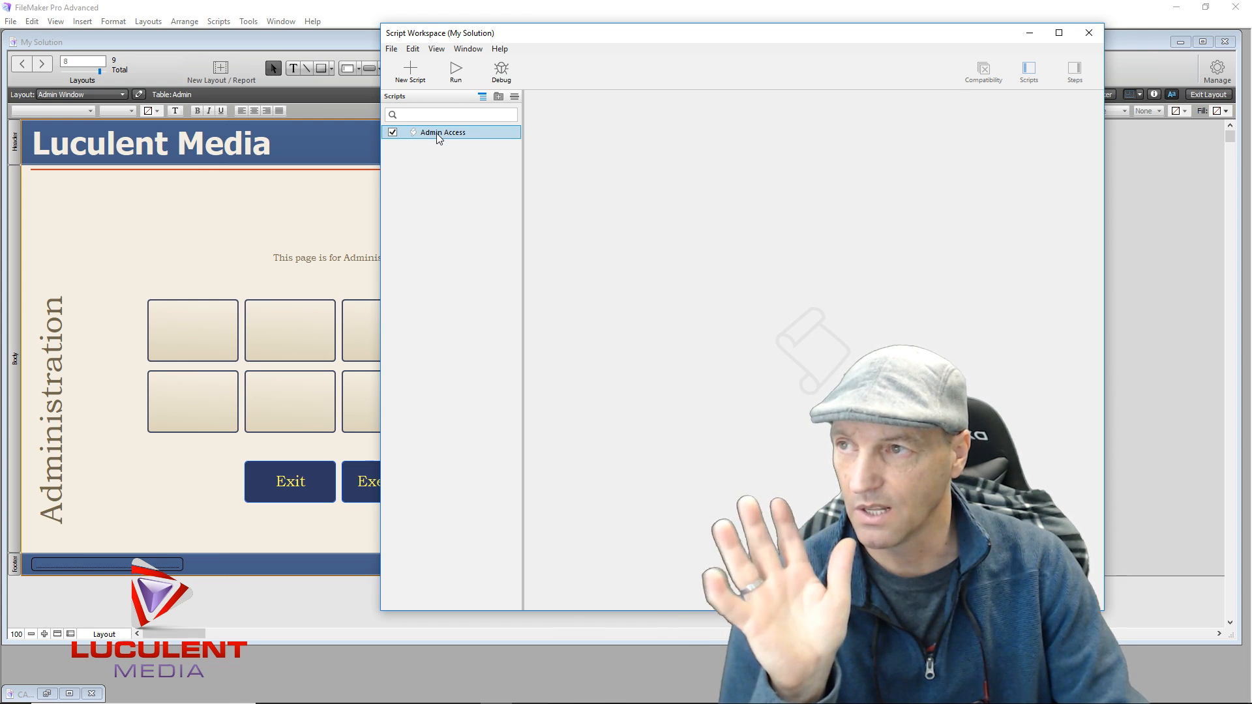
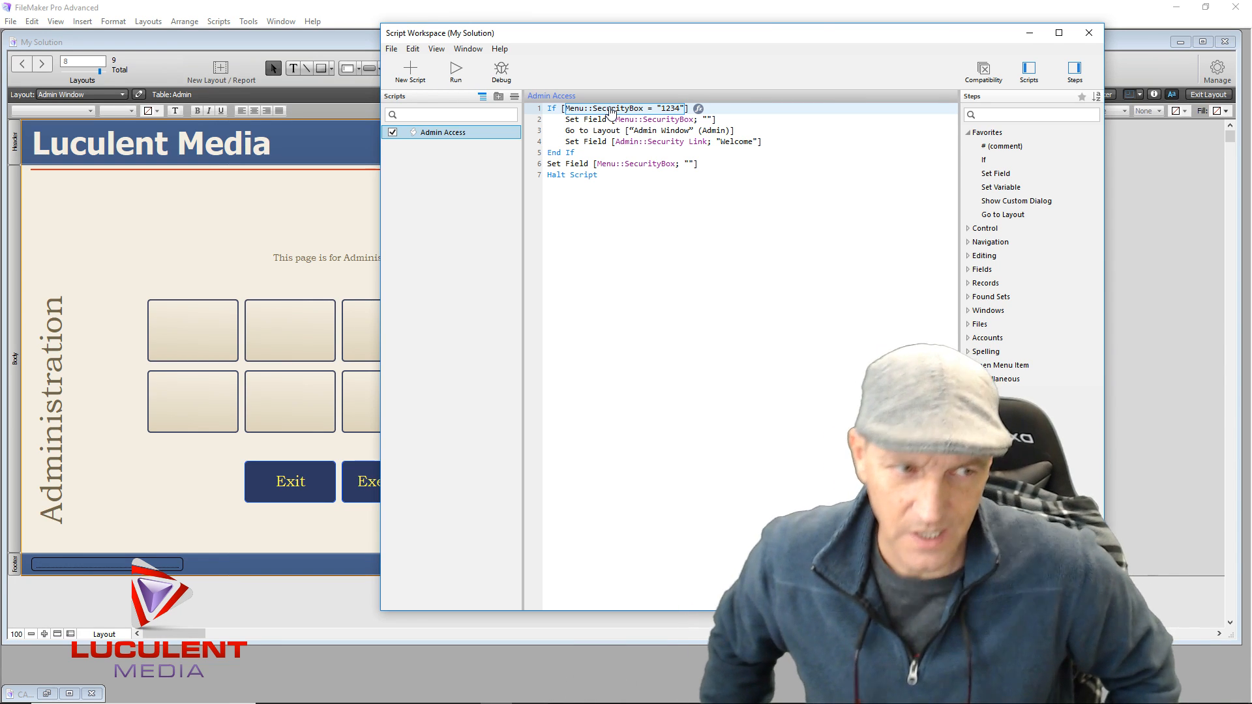
Delete the Set Field [Menu::SecurityBox; ""] step at line 6 and save the Admin Access script
left_click(569, 165)
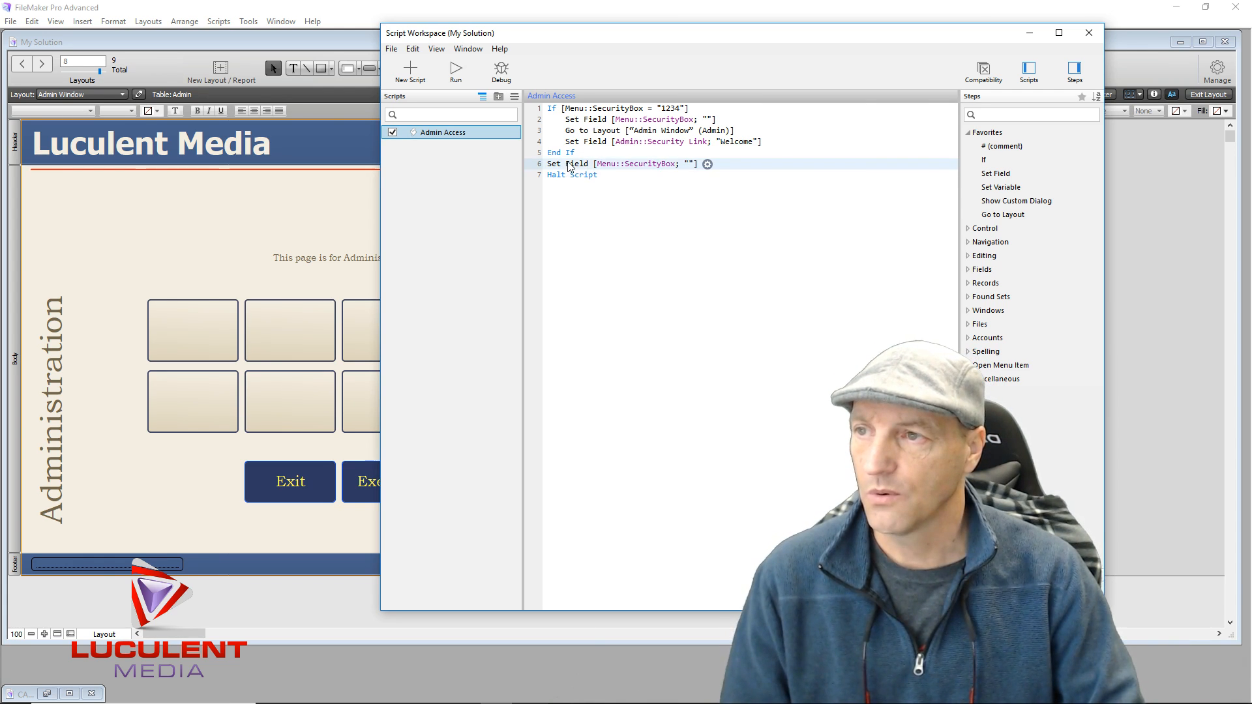
left_click(553, 168)
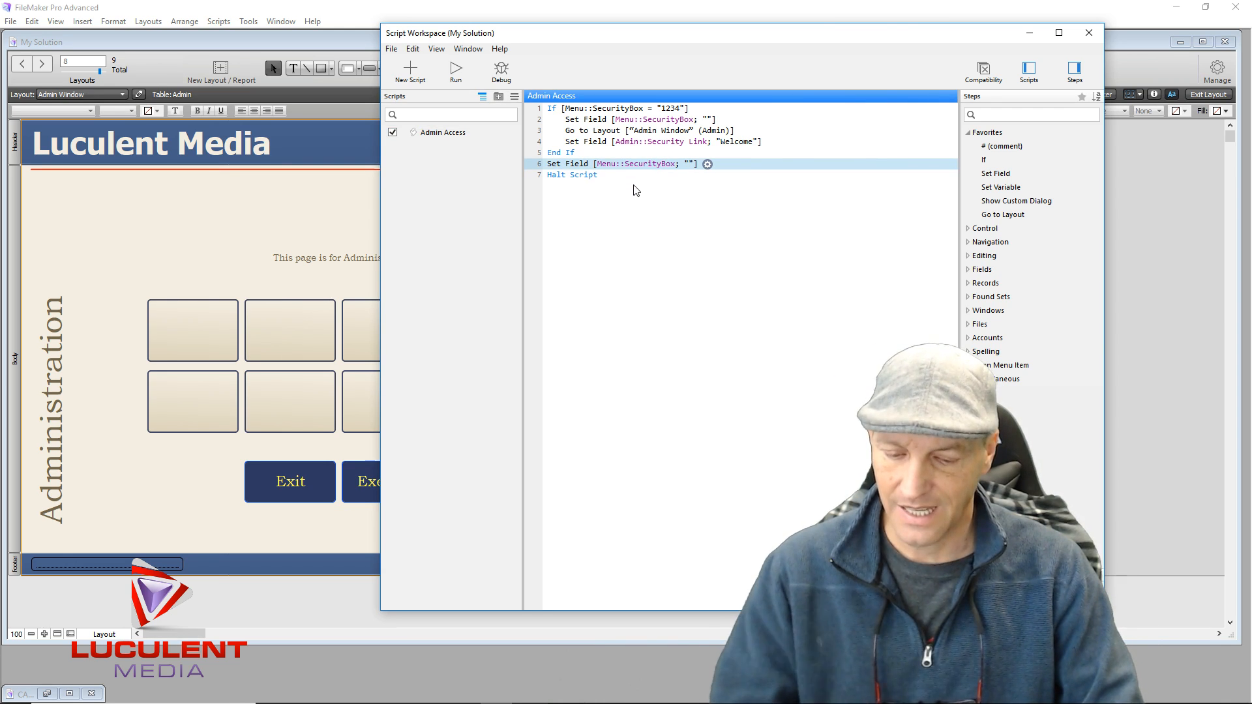
key("Delete")
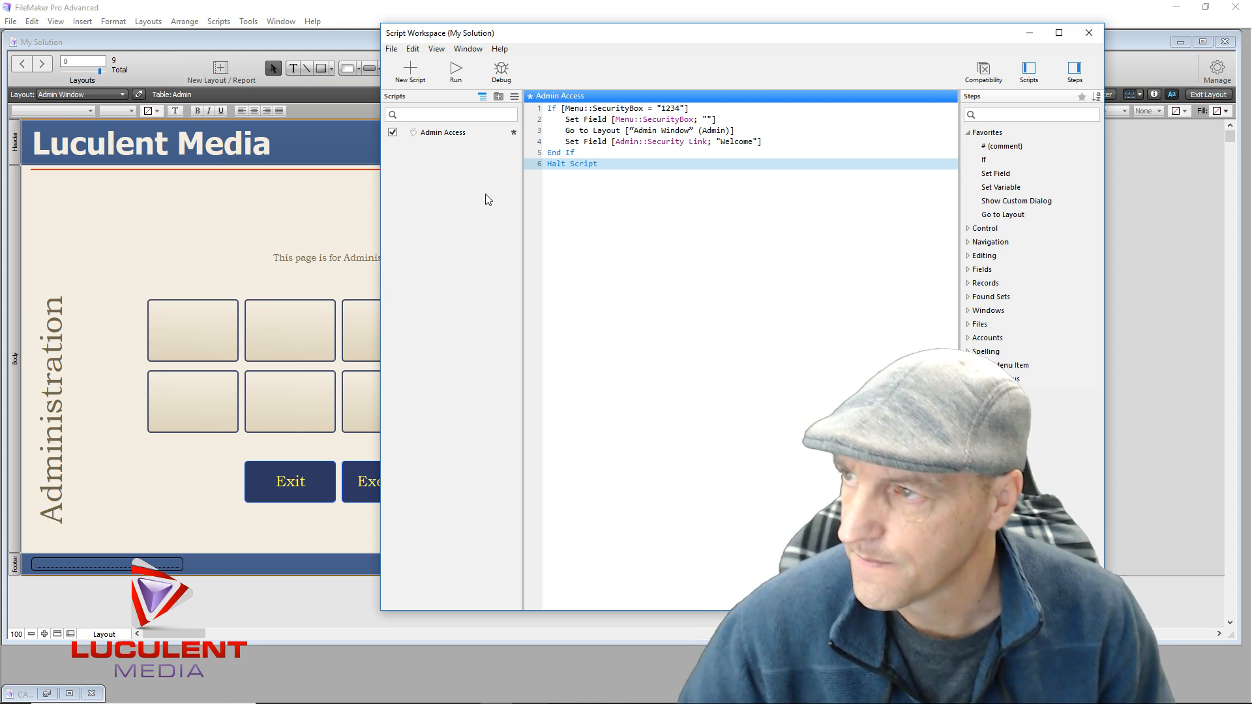
key("ctrl+s")
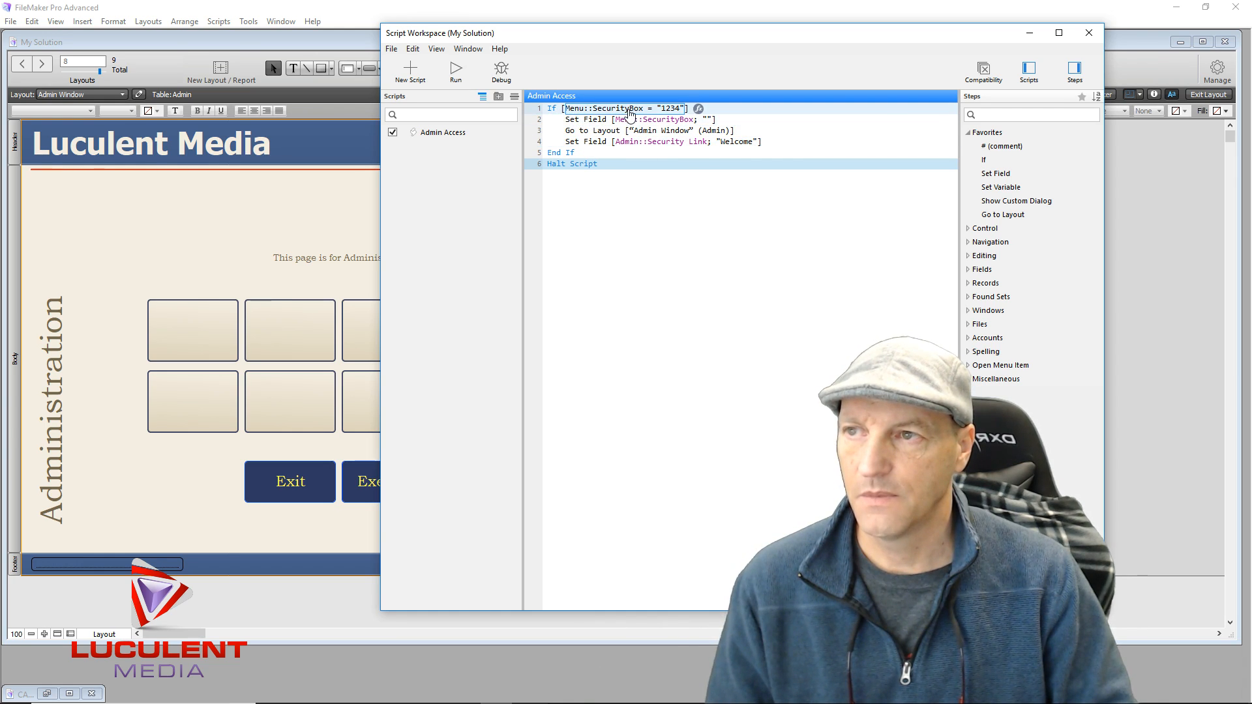
left_click(557, 154)
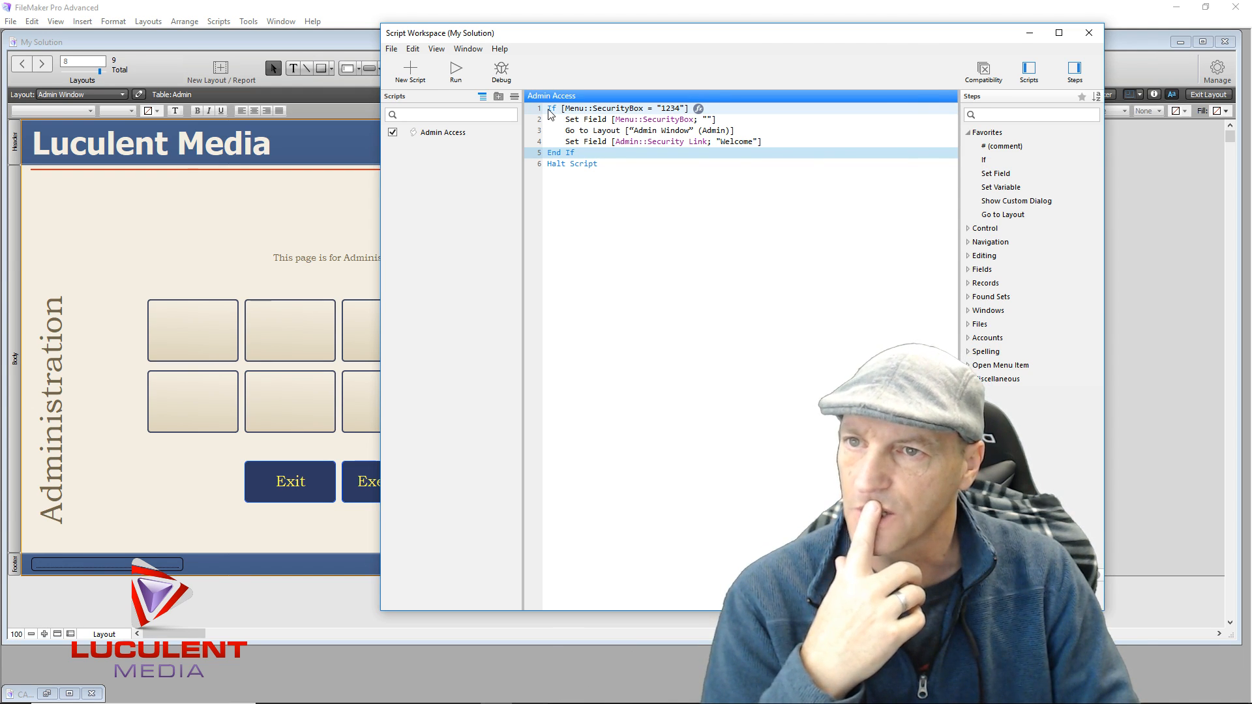
Add an empty If block after End If and make line 1 test Menu::SecurityBox ≠ the administrator password
double_click(982, 161)
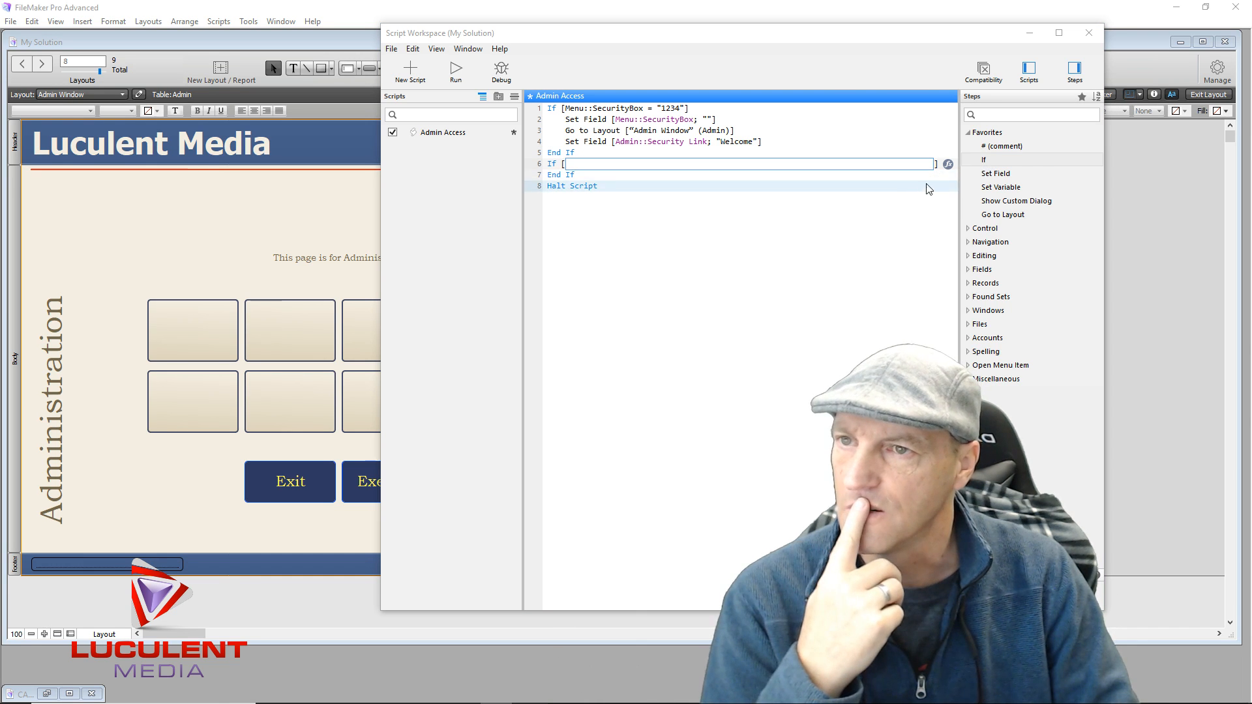
left_click(948, 166)
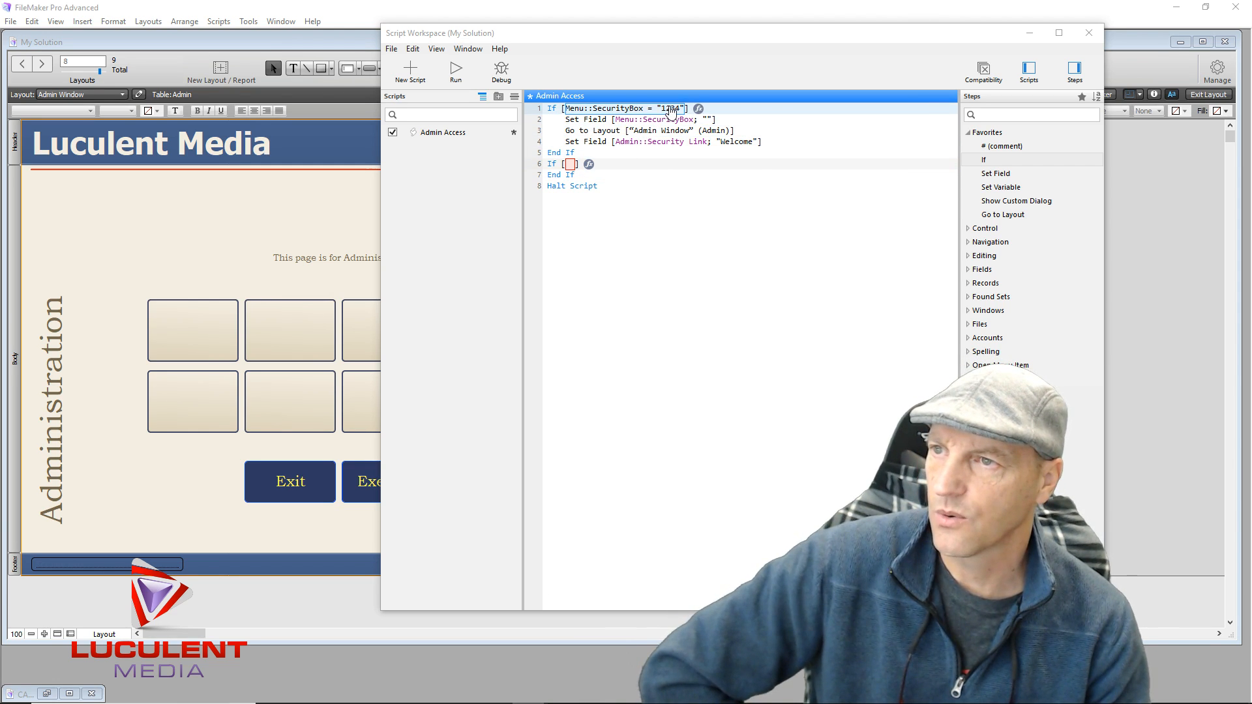
left_click(699, 108)
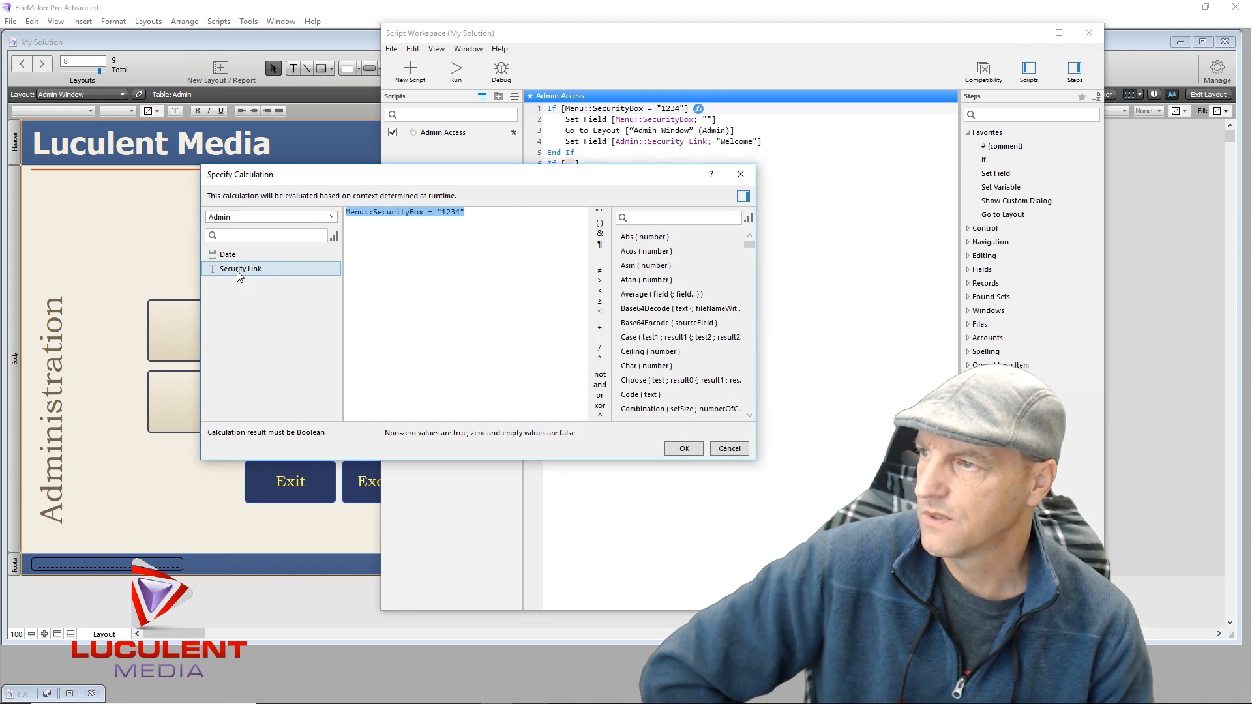
left_click(265, 215)
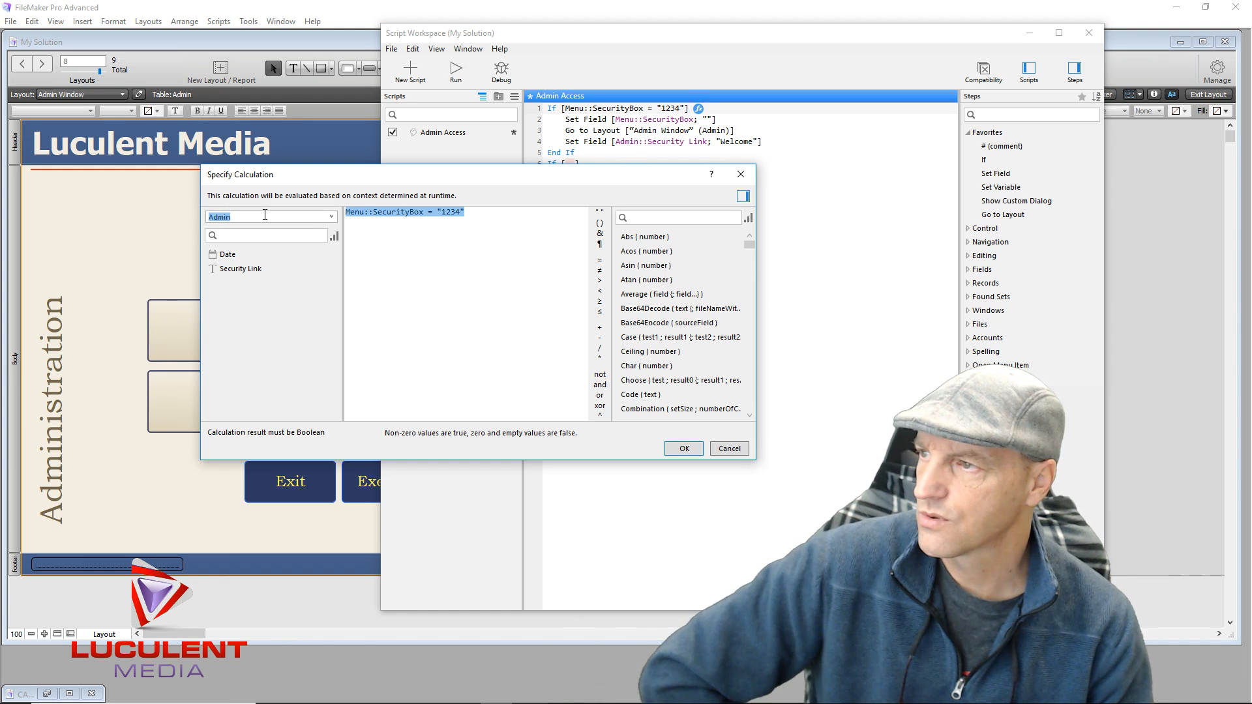
left_click(327, 222)
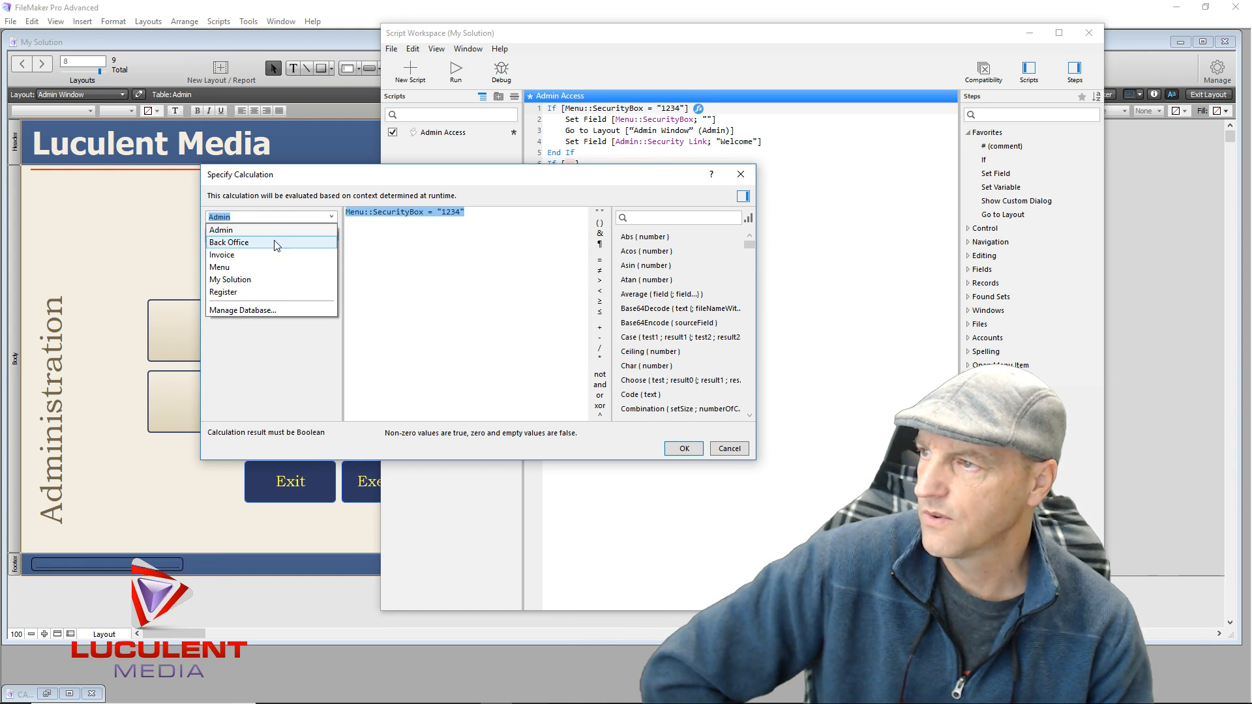
left_click(254, 268)
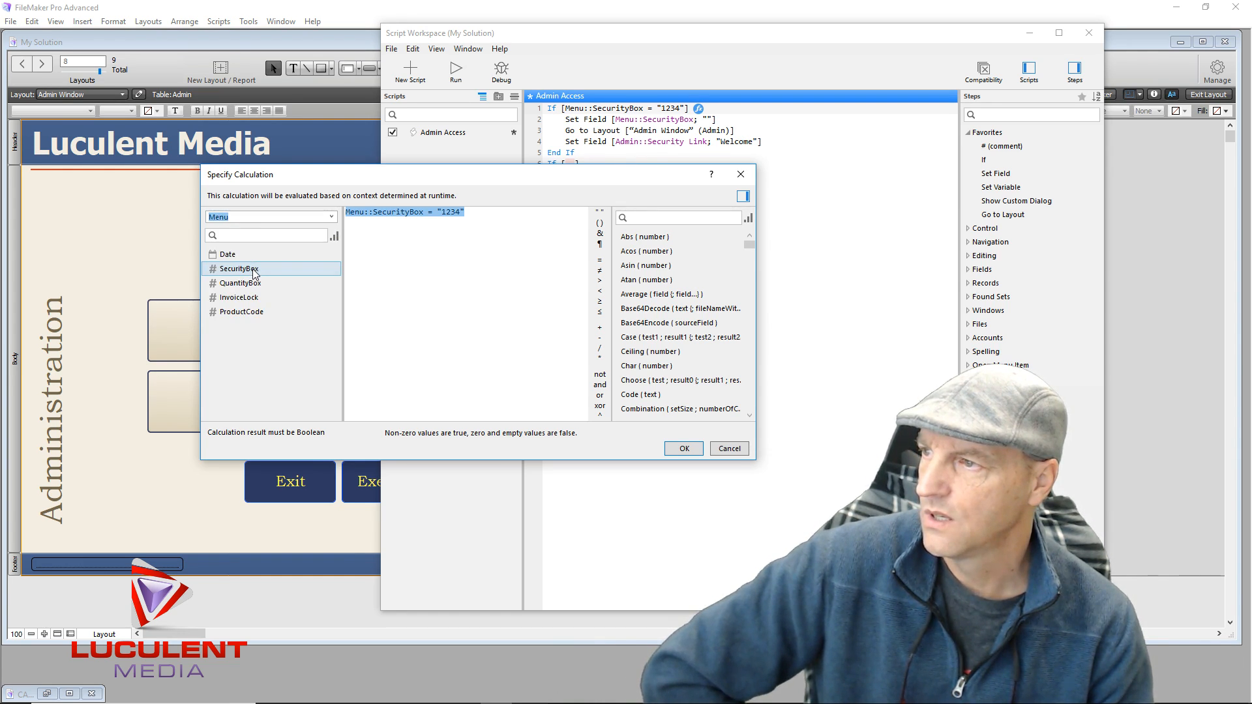
double_click(253, 268)
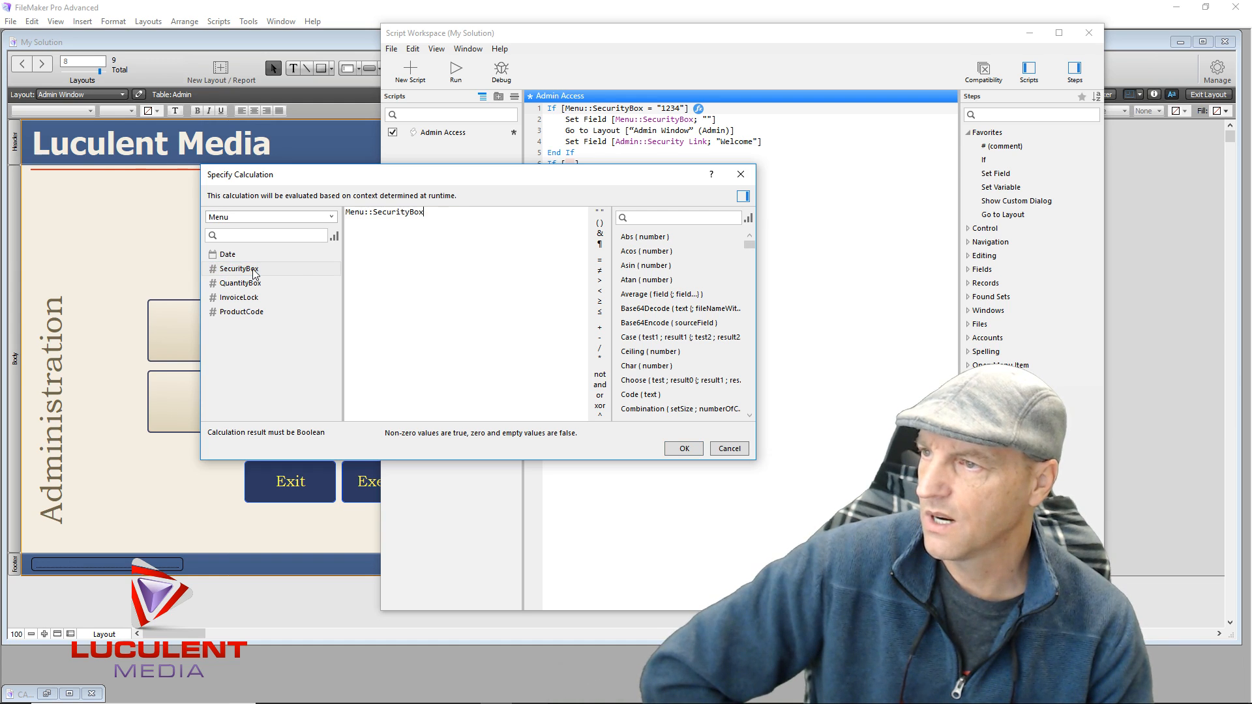
left_click(600, 270)
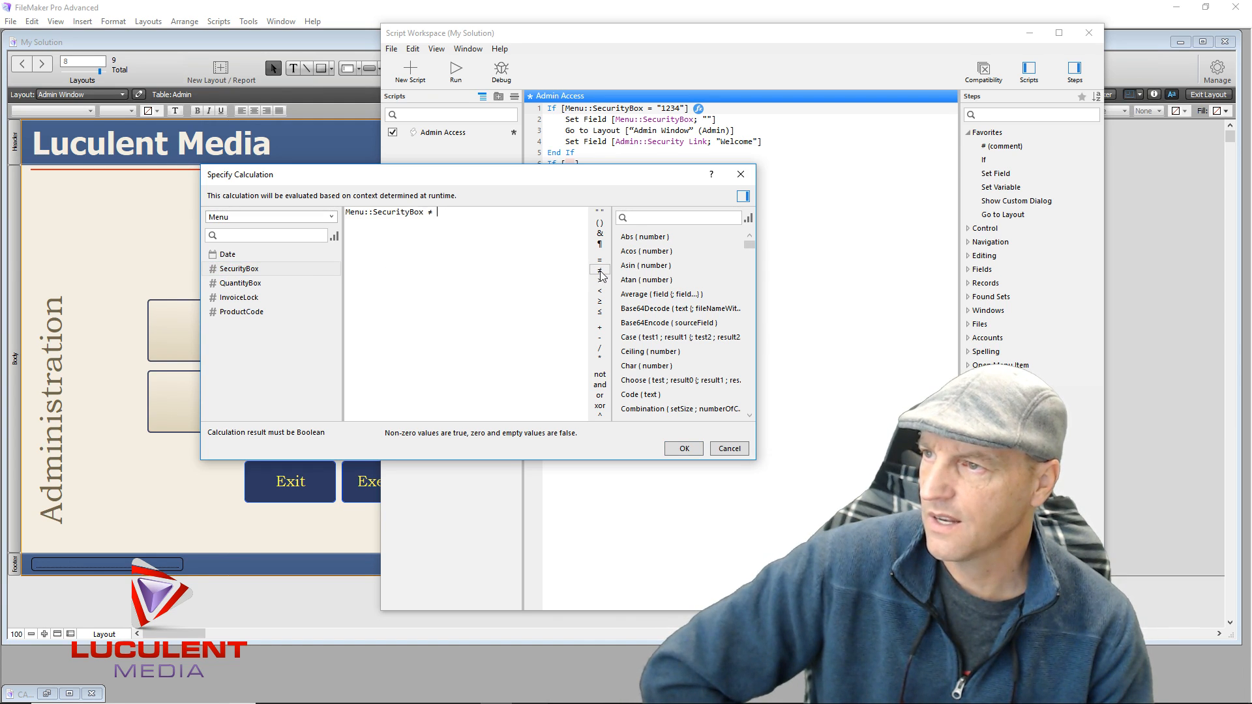
left_click(600, 215)
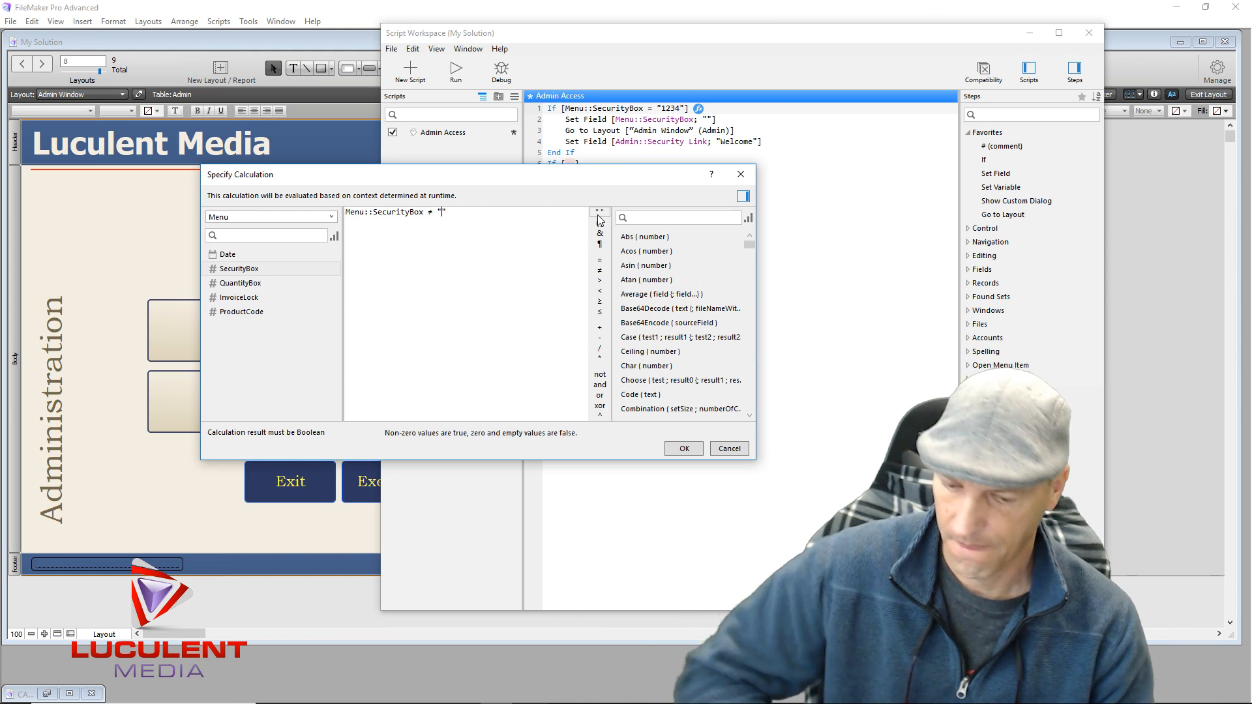
type("1234")
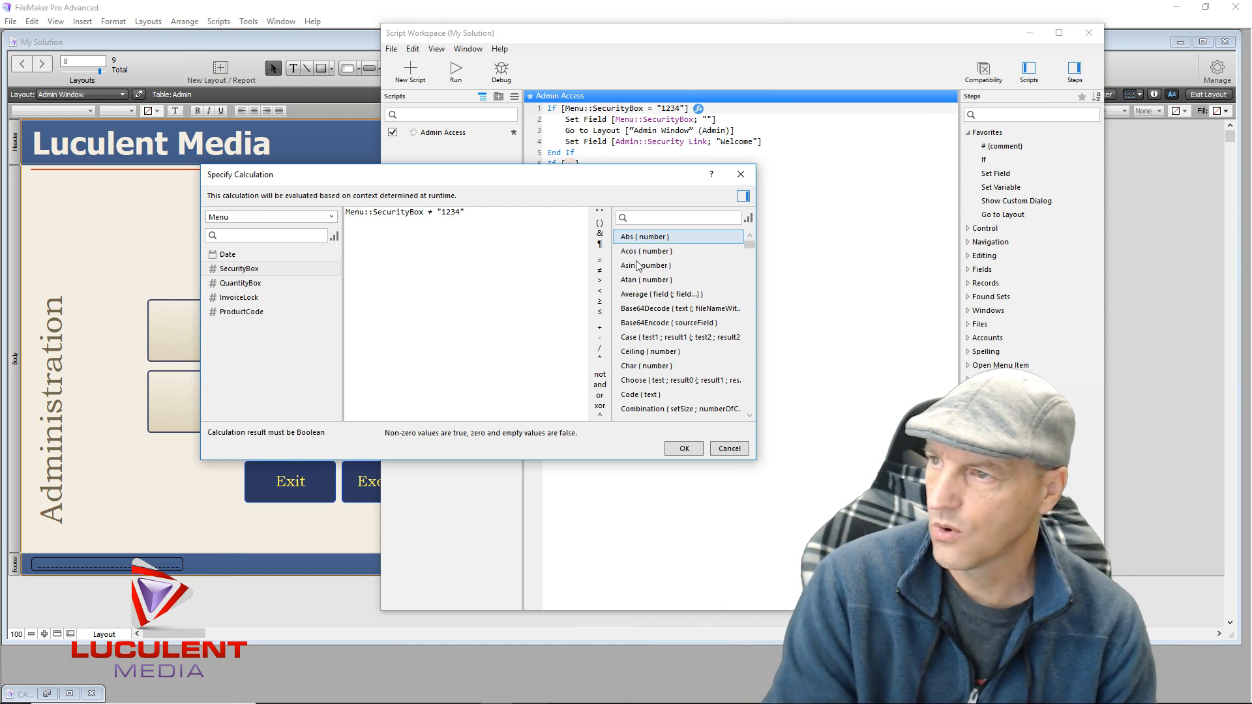
left_click(678, 450)
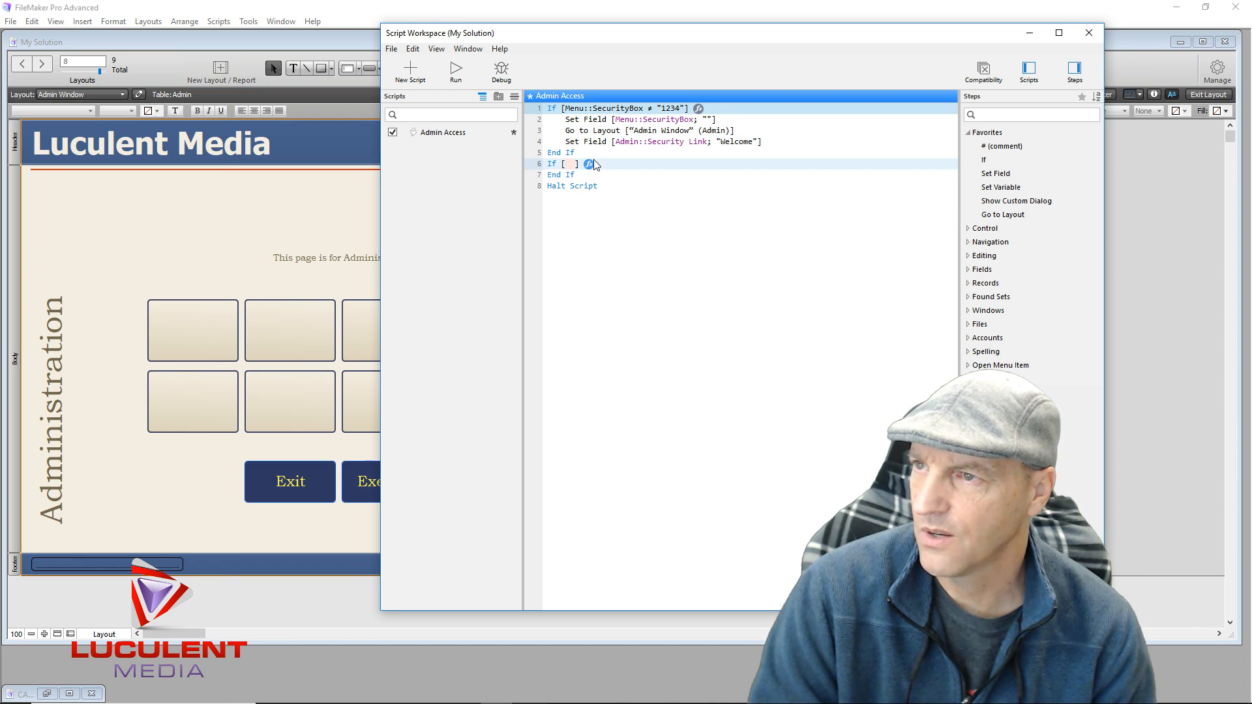
Make the second If test Menu::SecurityBox = the administrator password and move Go to Layout and the Welcome Set Field inside it
left_click(589, 164)
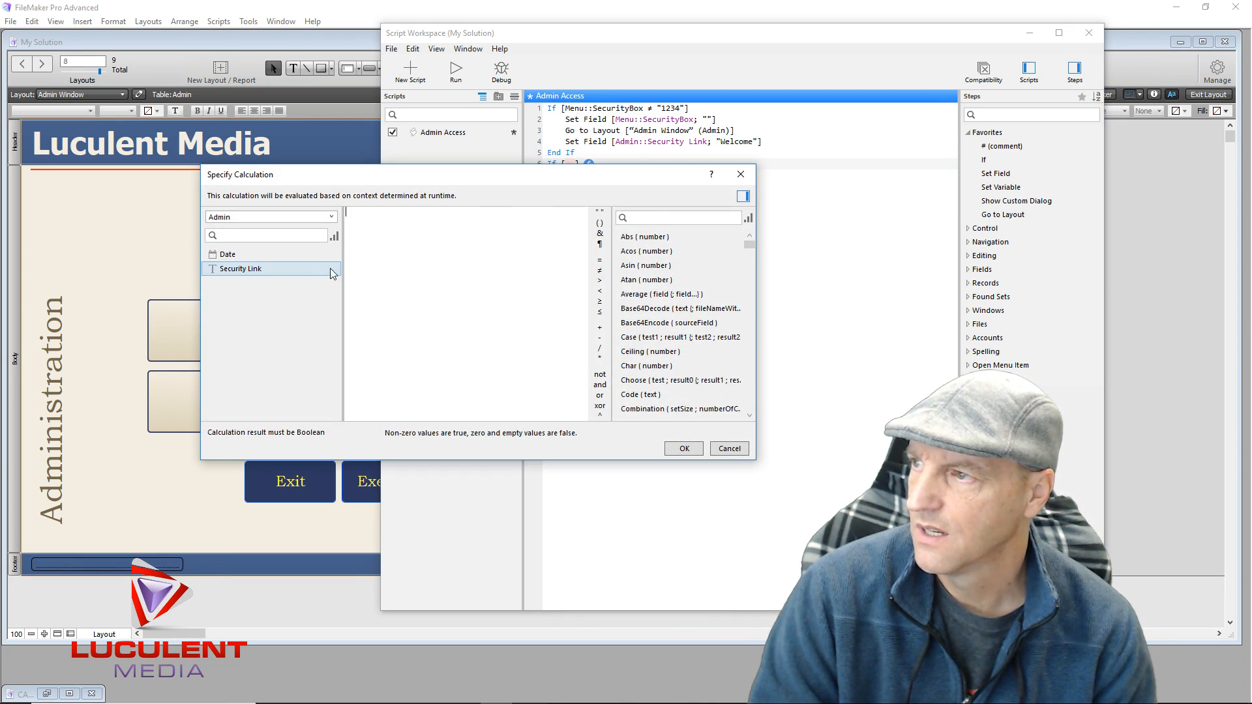
left_click(332, 216)
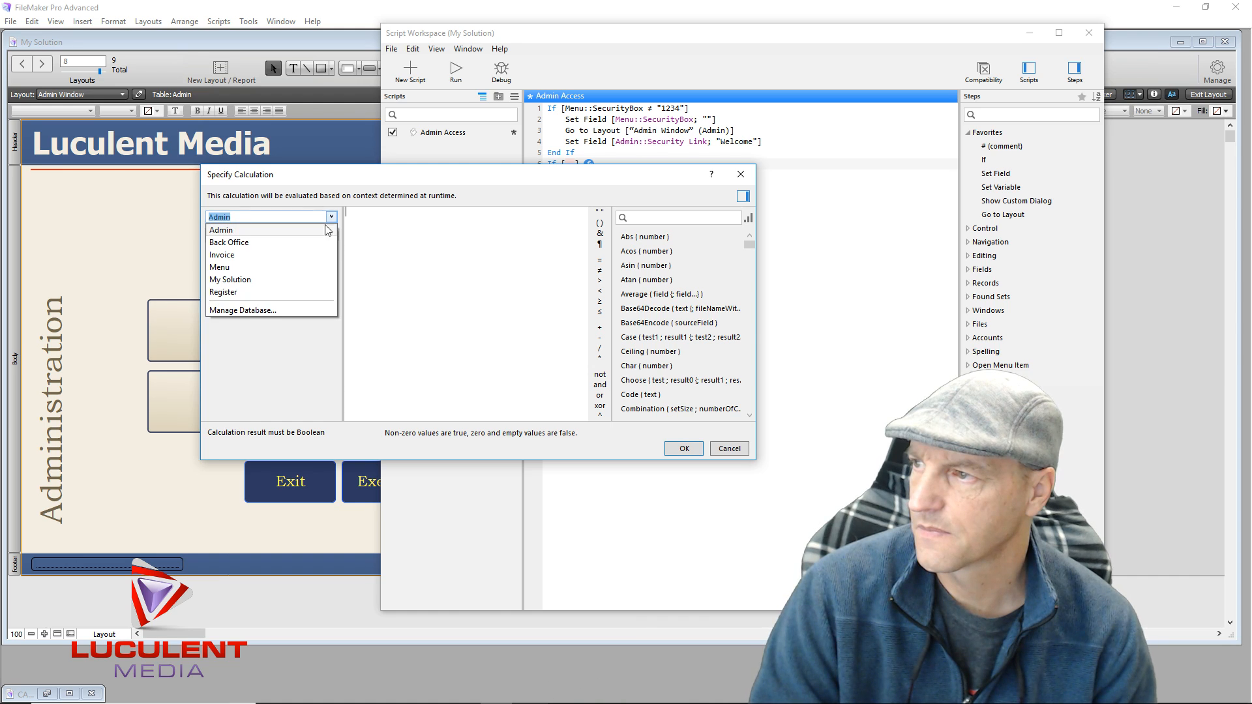
left_click(282, 267)
double_click(282, 270)
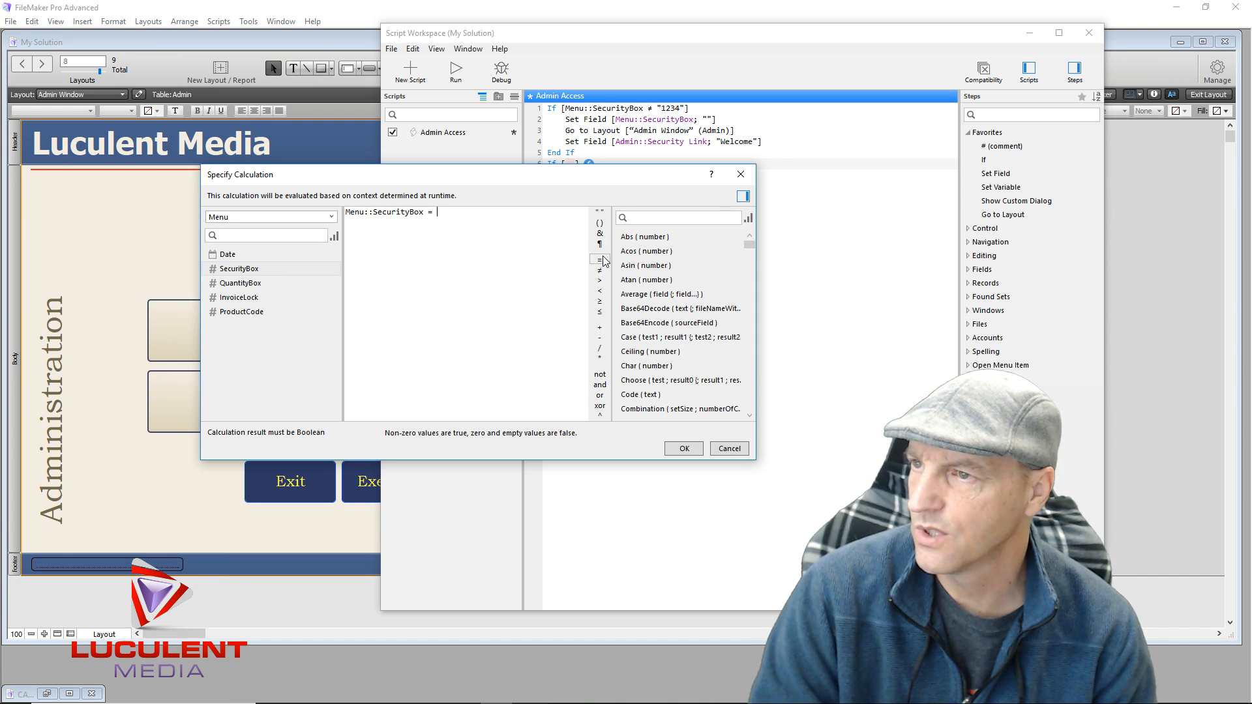
left_click(600, 213)
type("1234")
left_click(684, 448)
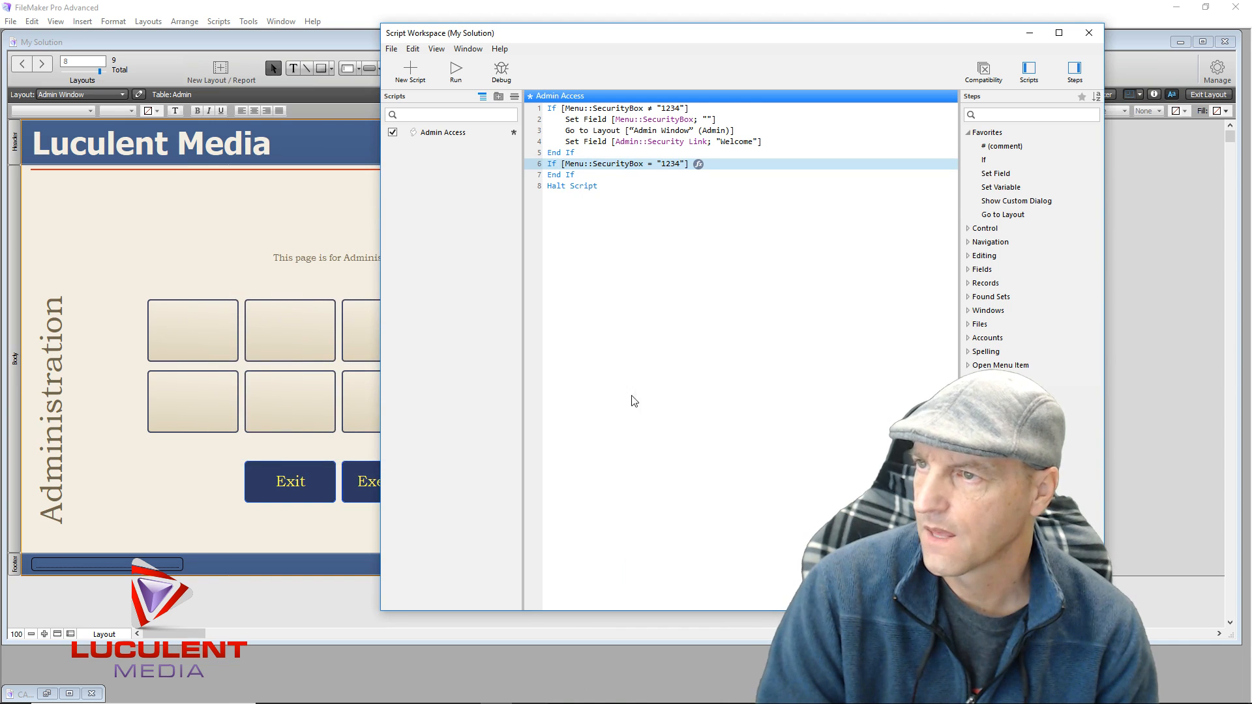
left_click(603, 346)
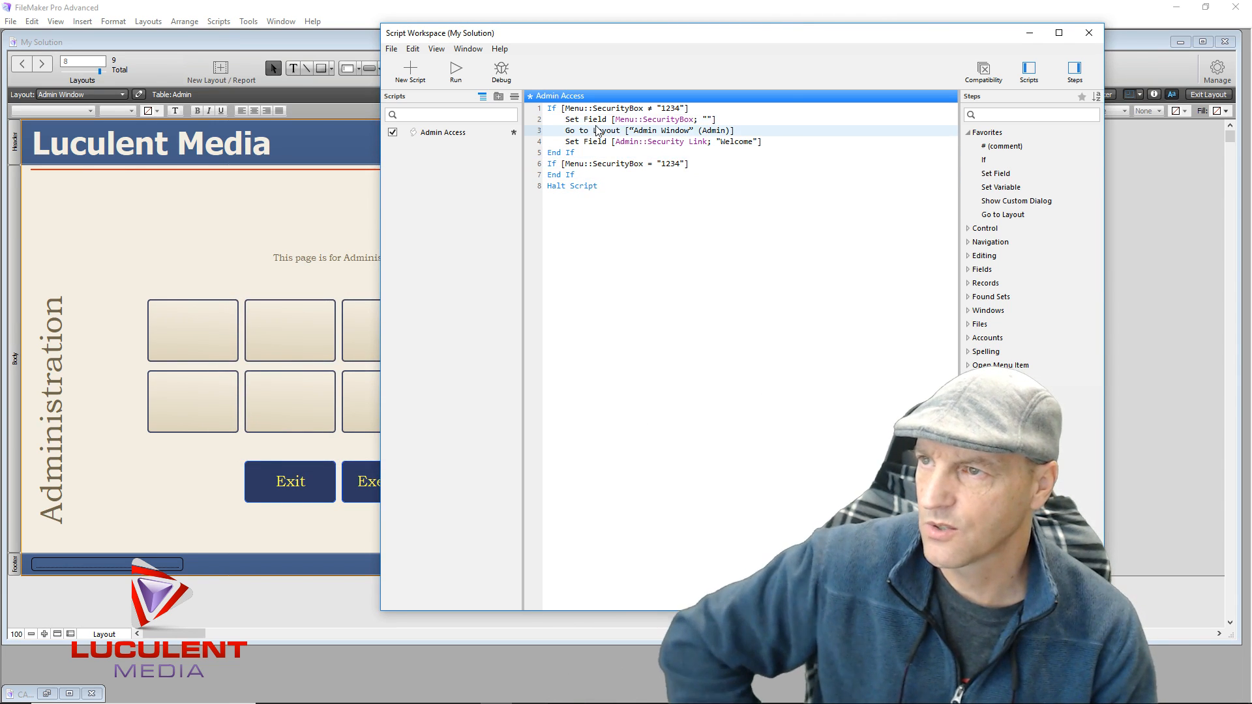
left_click_drag(572, 135, 590, 169)
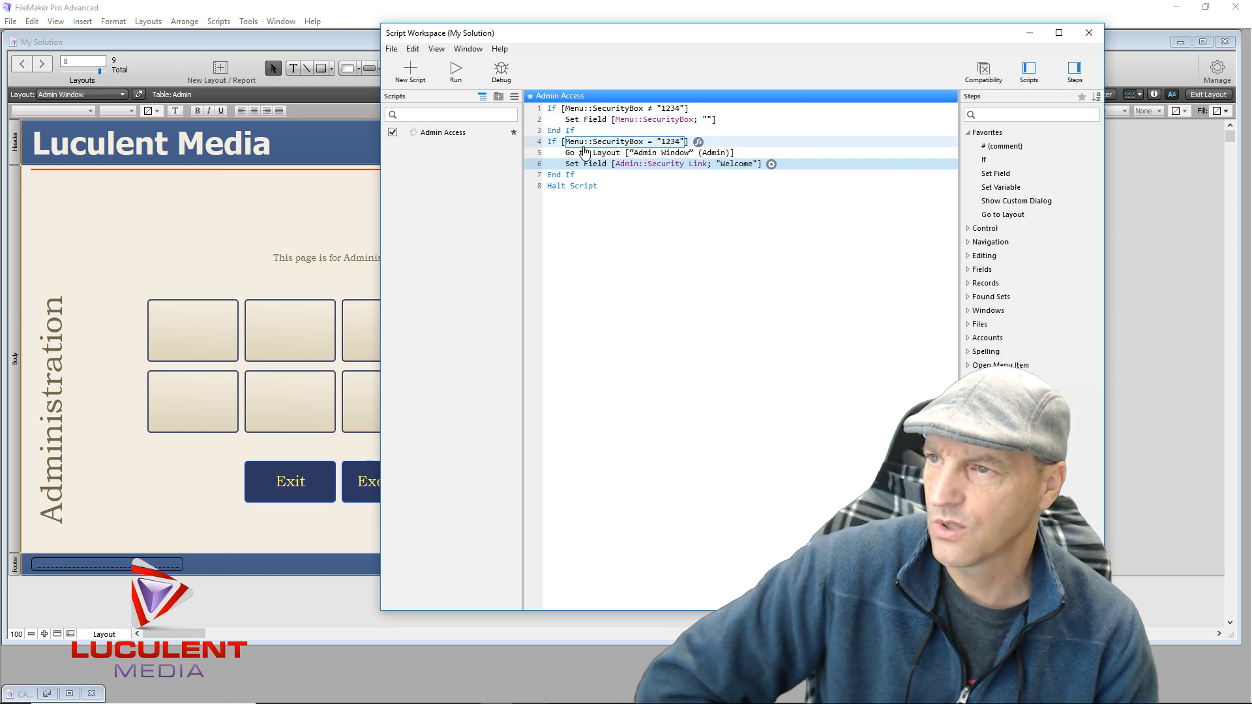
Insert a Set Field step inside the second If that sets Menu::SecurityBox to an empty string ""
left_click(552, 143)
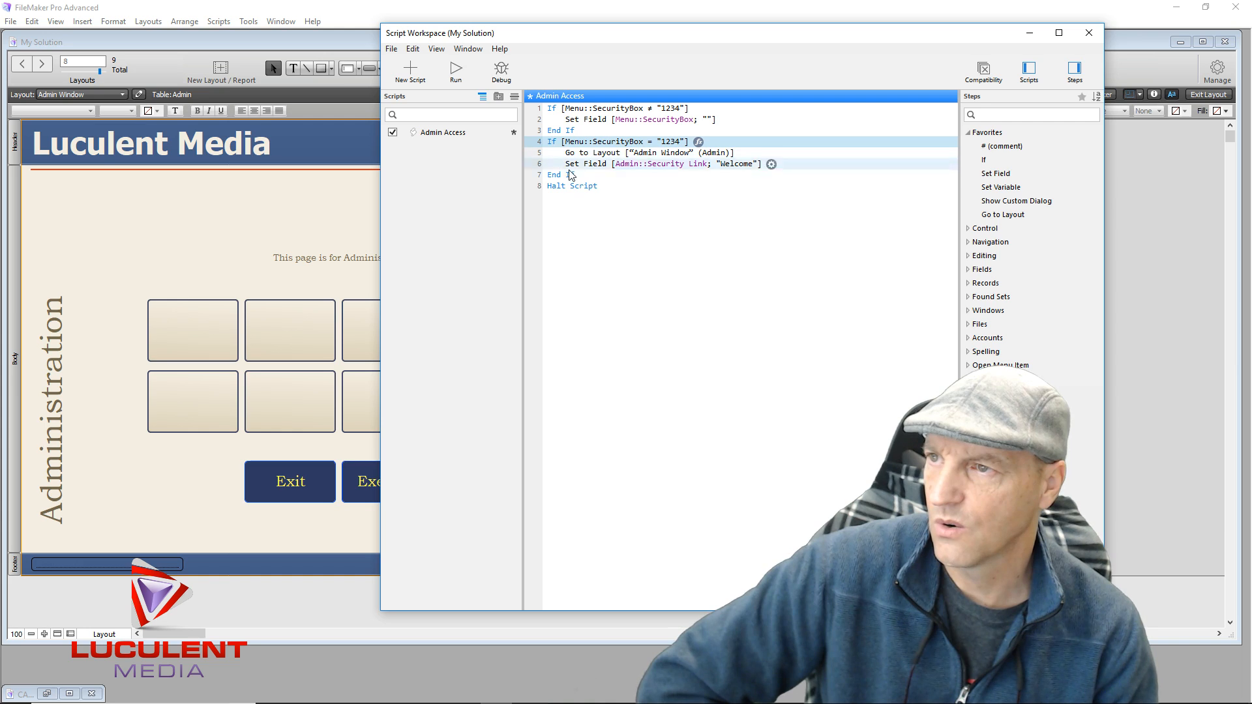
left_click(984, 177)
double_click(985, 178)
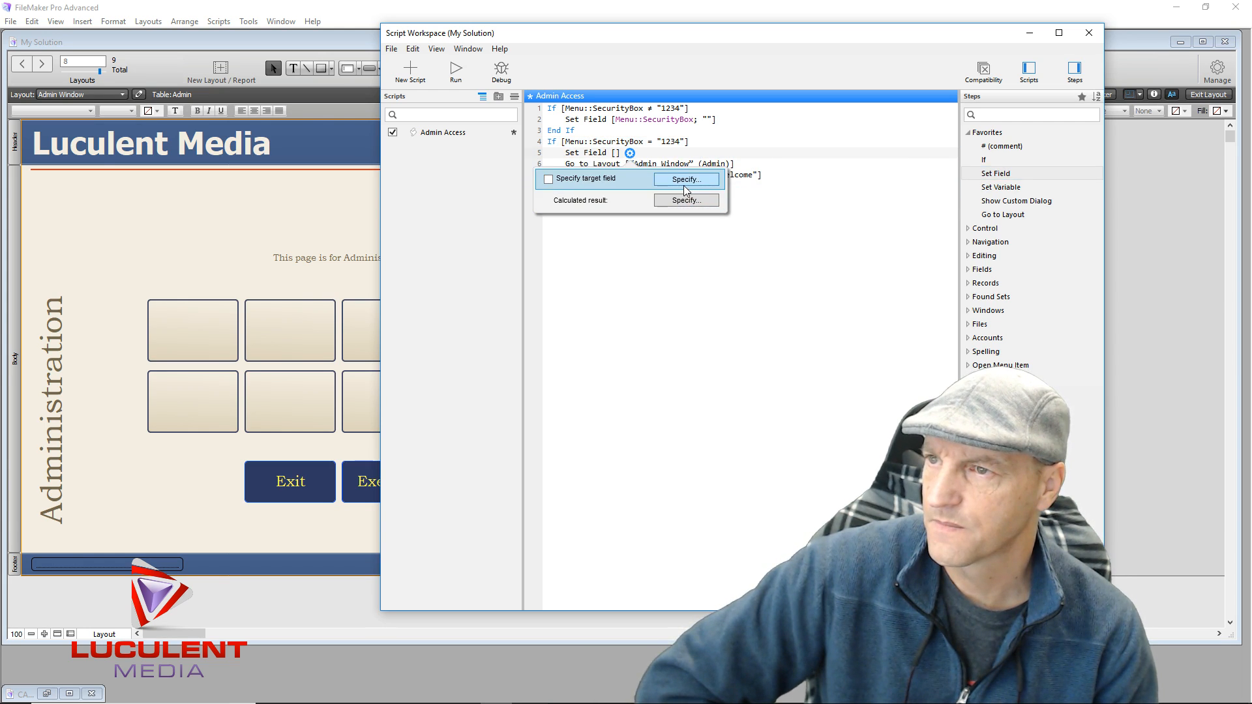
left_click(706, 178)
left_click(967, 257)
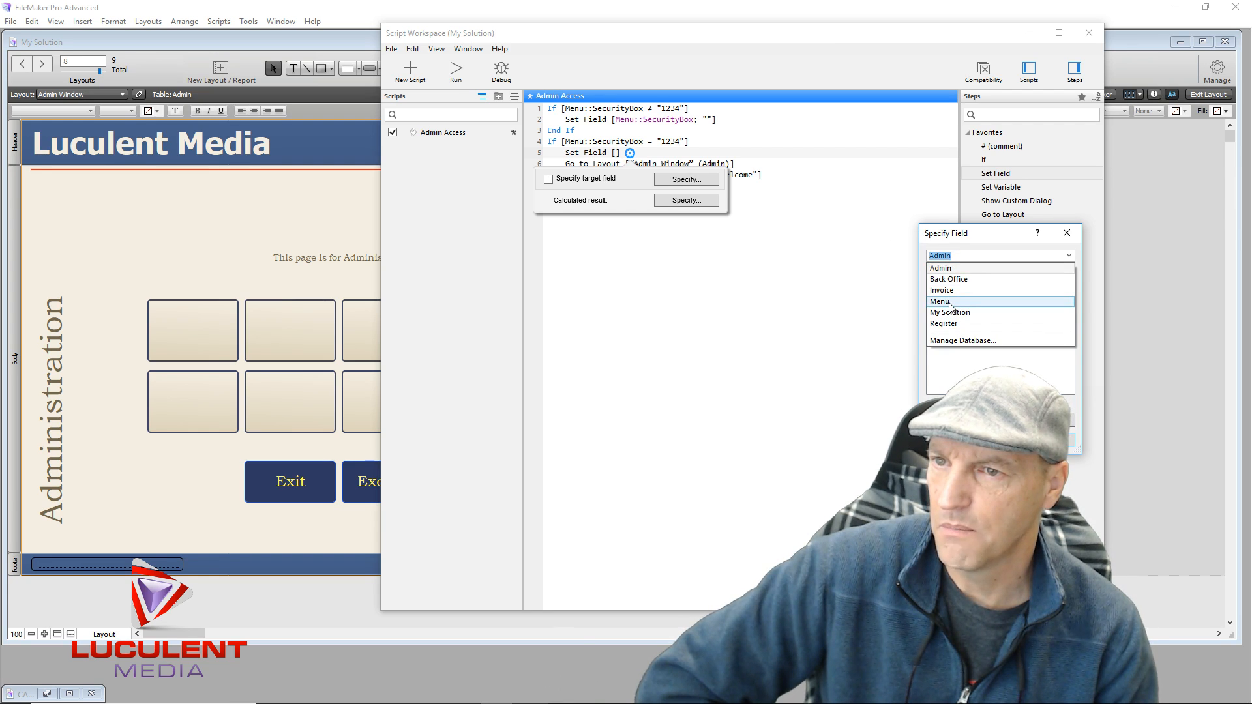
left_click(950, 303)
double_click(956, 287)
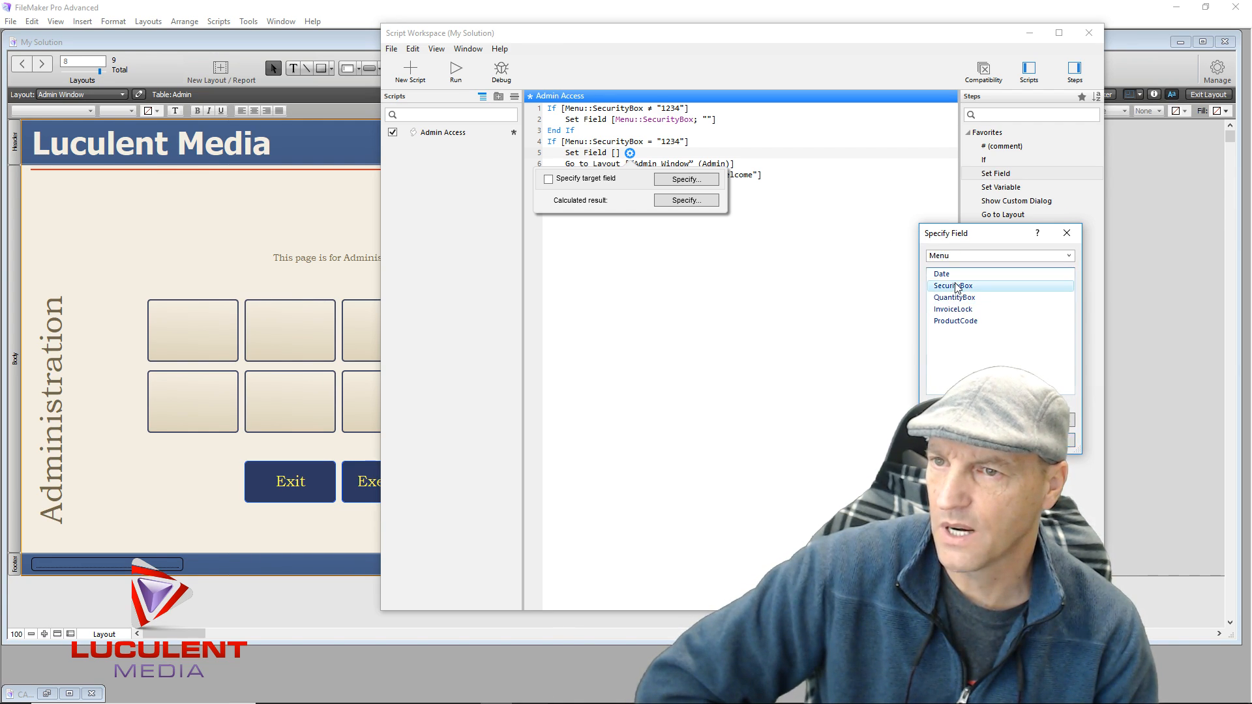
left_click(713, 199)
left_click(598, 211)
left_click(676, 453)
left_click(699, 366)
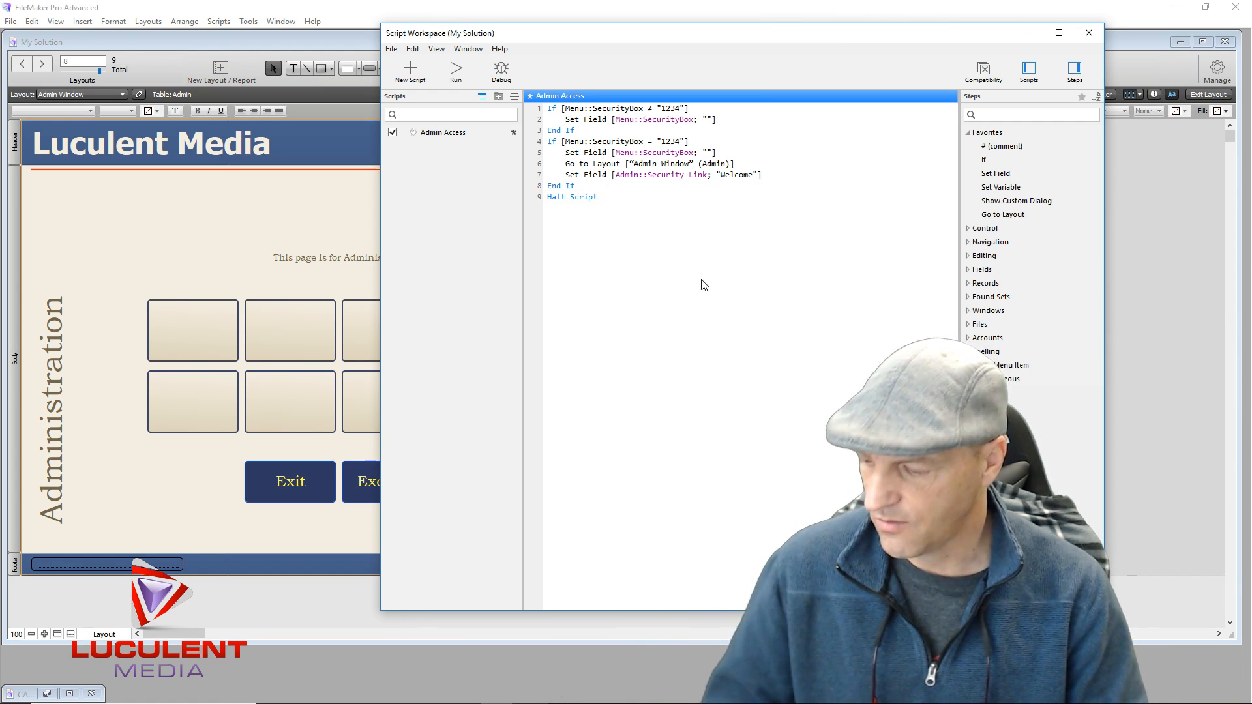
Save and close the Admin Access script, then switch to Browse mode
key("ctrl+s")
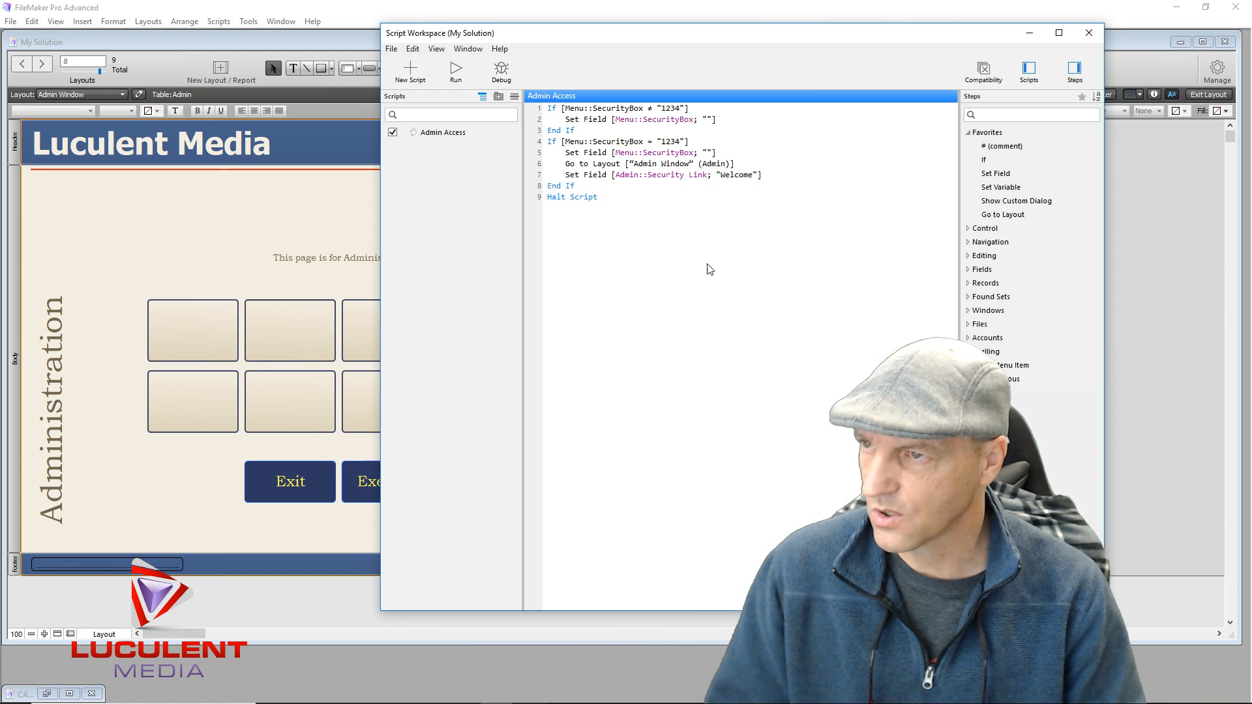
left_click(1088, 32)
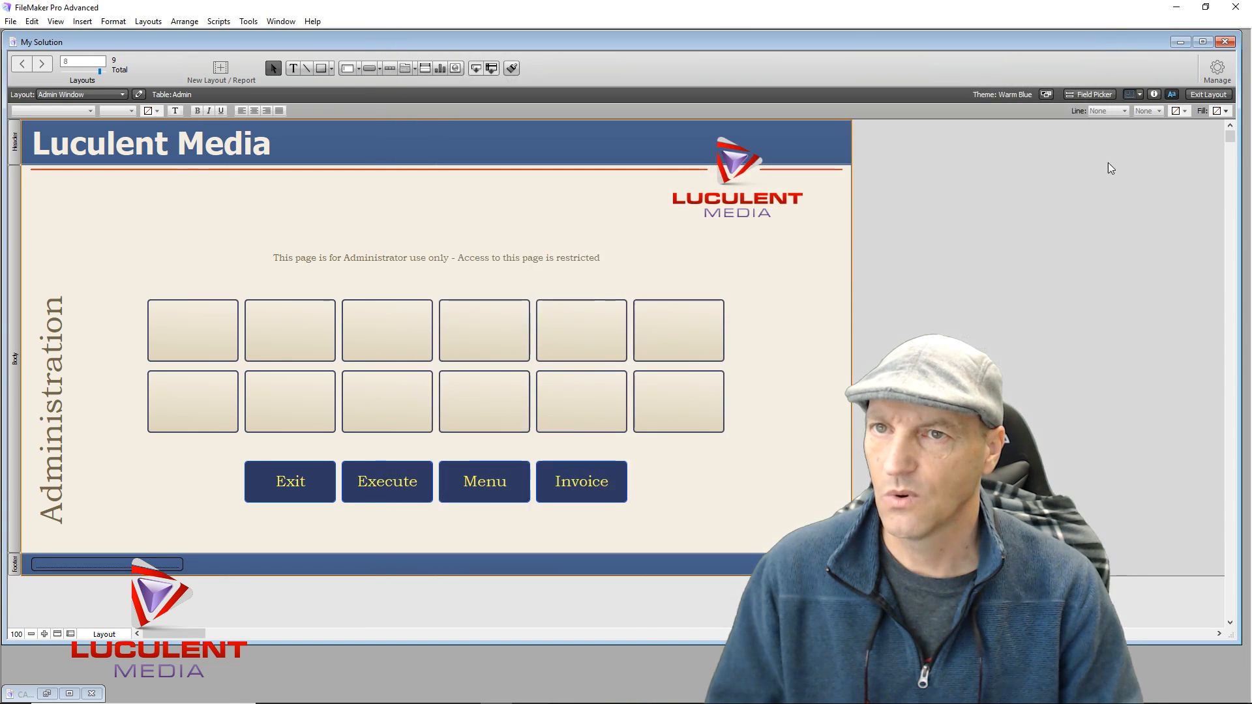
left_click(1207, 94)
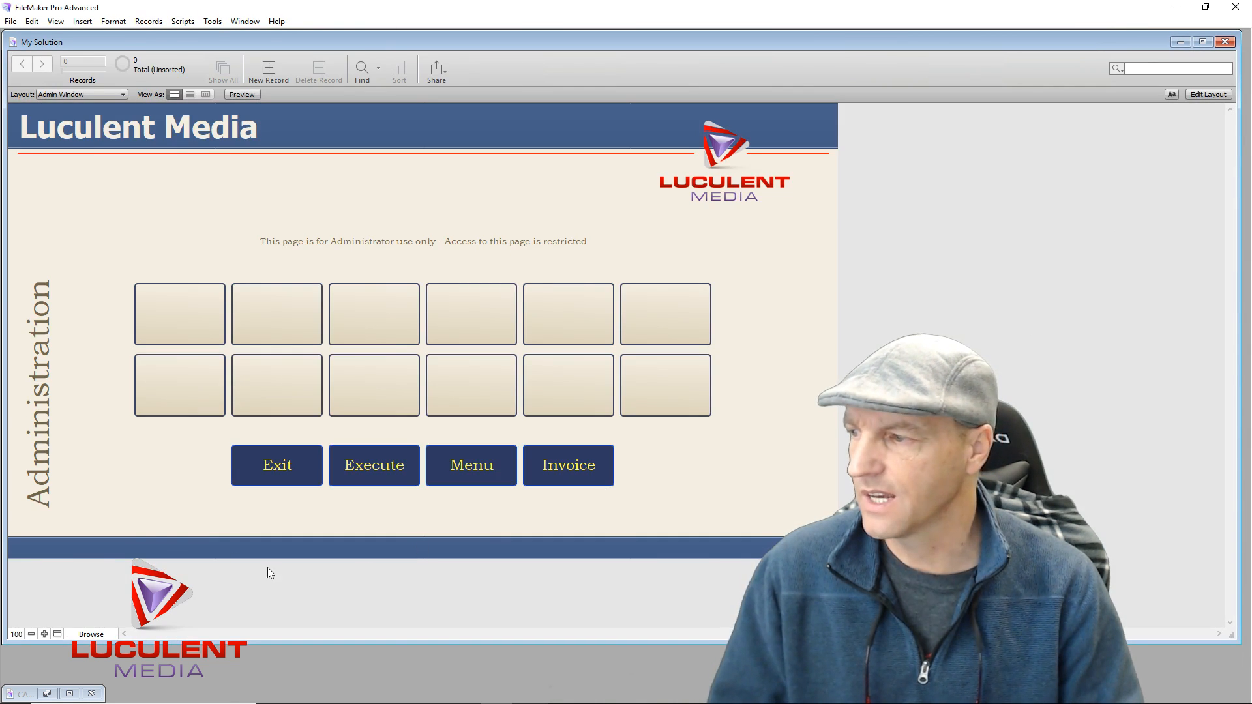
Dismiss the 'No records are present' alert, create the first record, and re-enter Layout mode
left_click(62, 551)
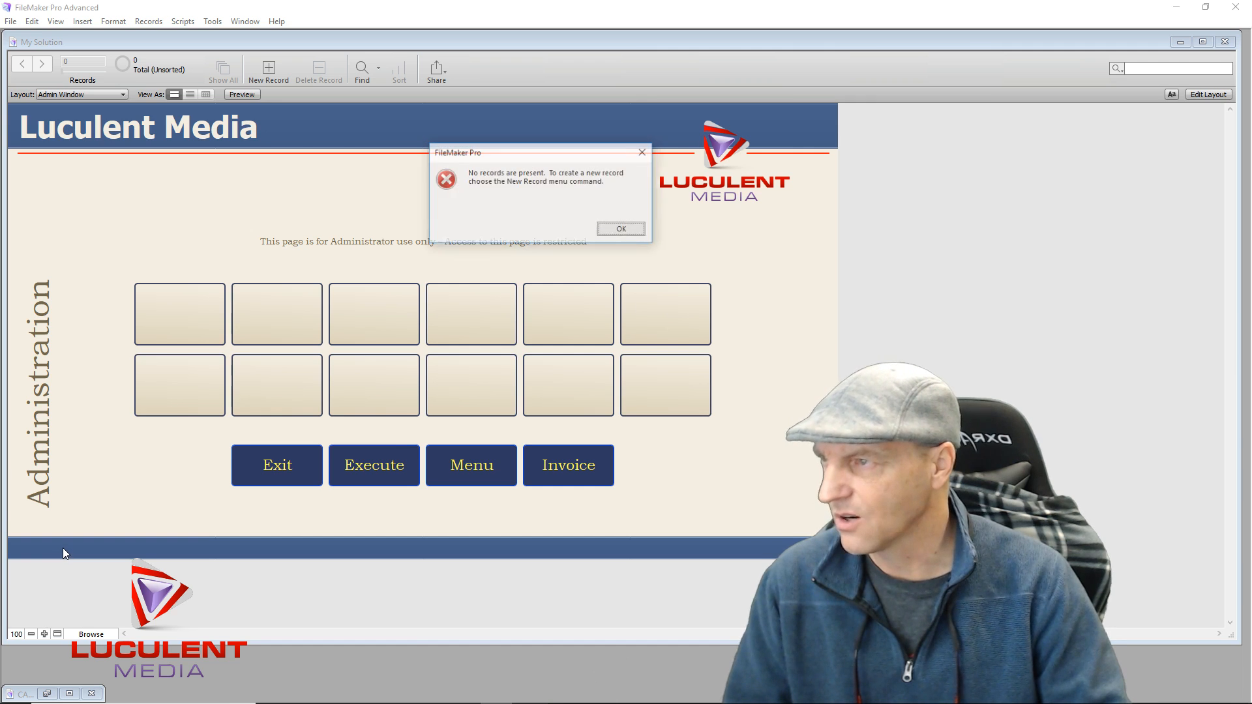
left_click(621, 230)
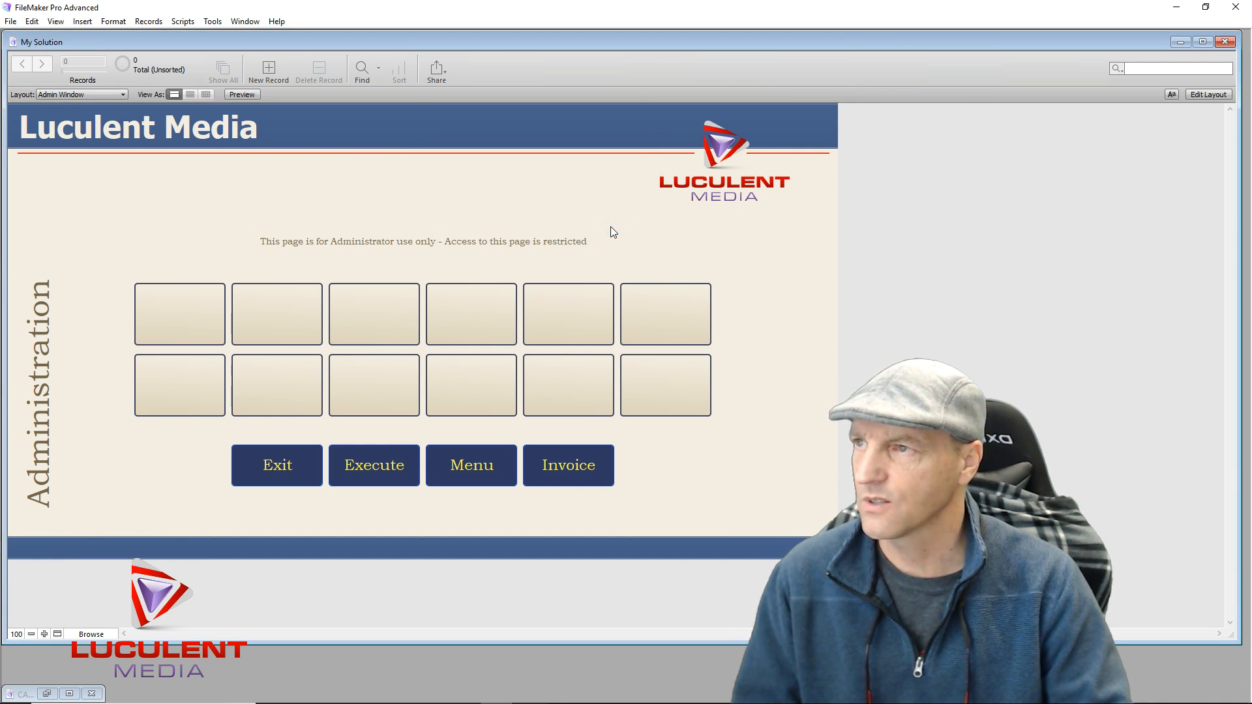
left_click(272, 70)
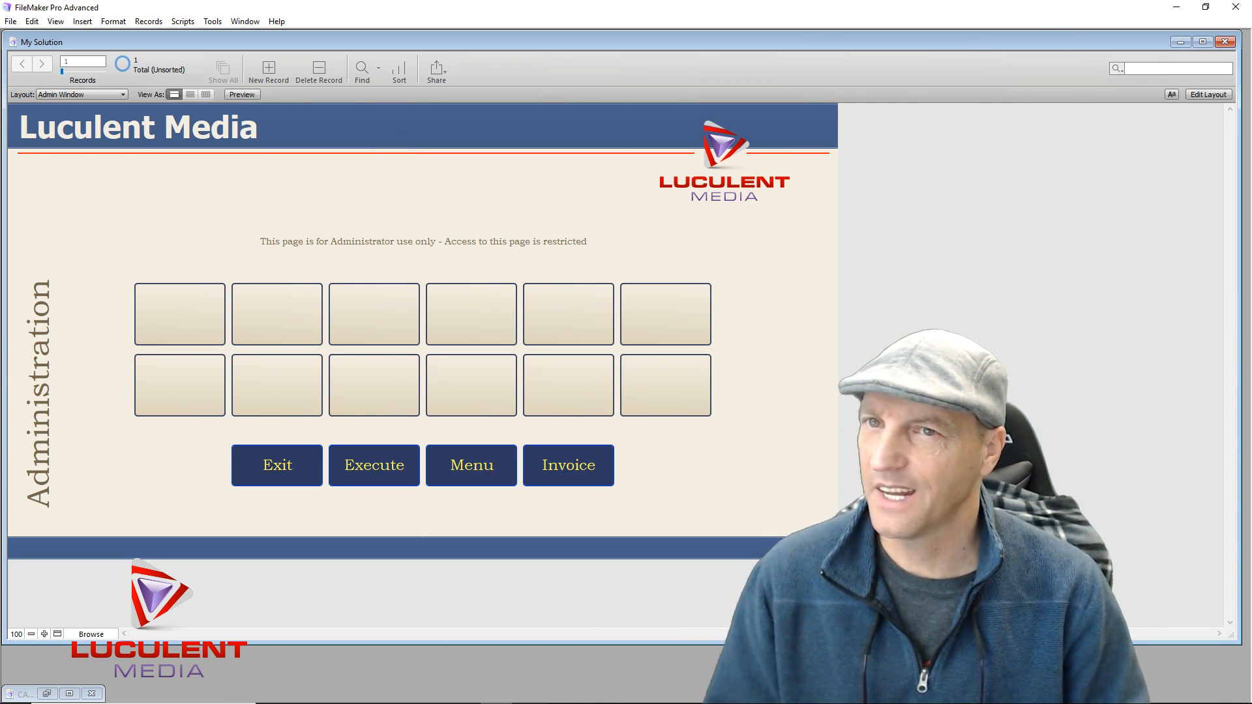
left_click(1207, 95)
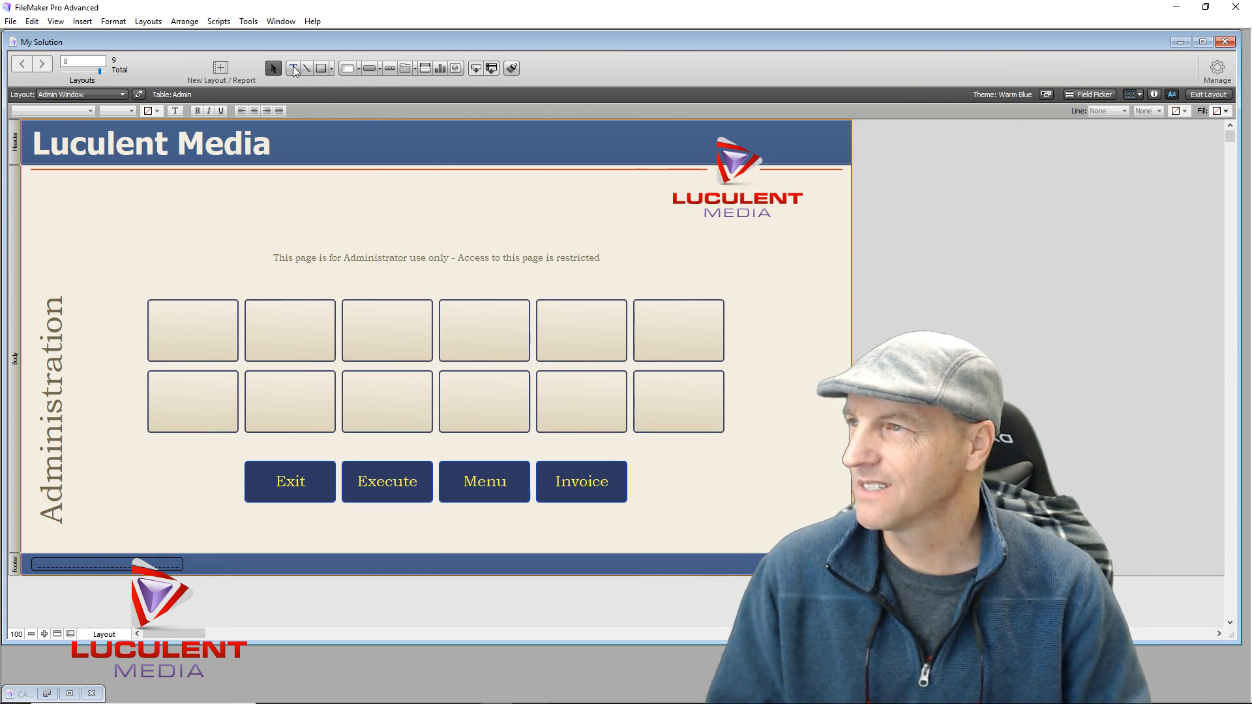
Insert a <<Date>> merge field into the Admin Window header
left_click(397, 138)
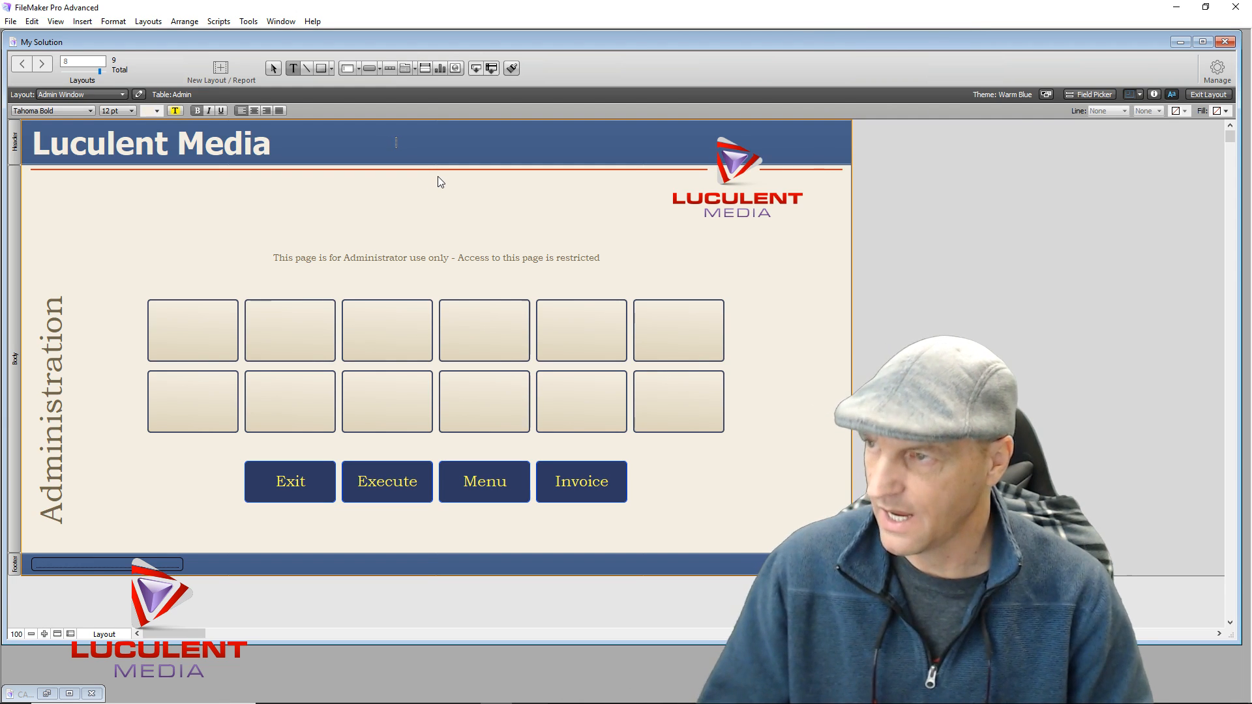
key("ctrl+m")
double_click(635, 242)
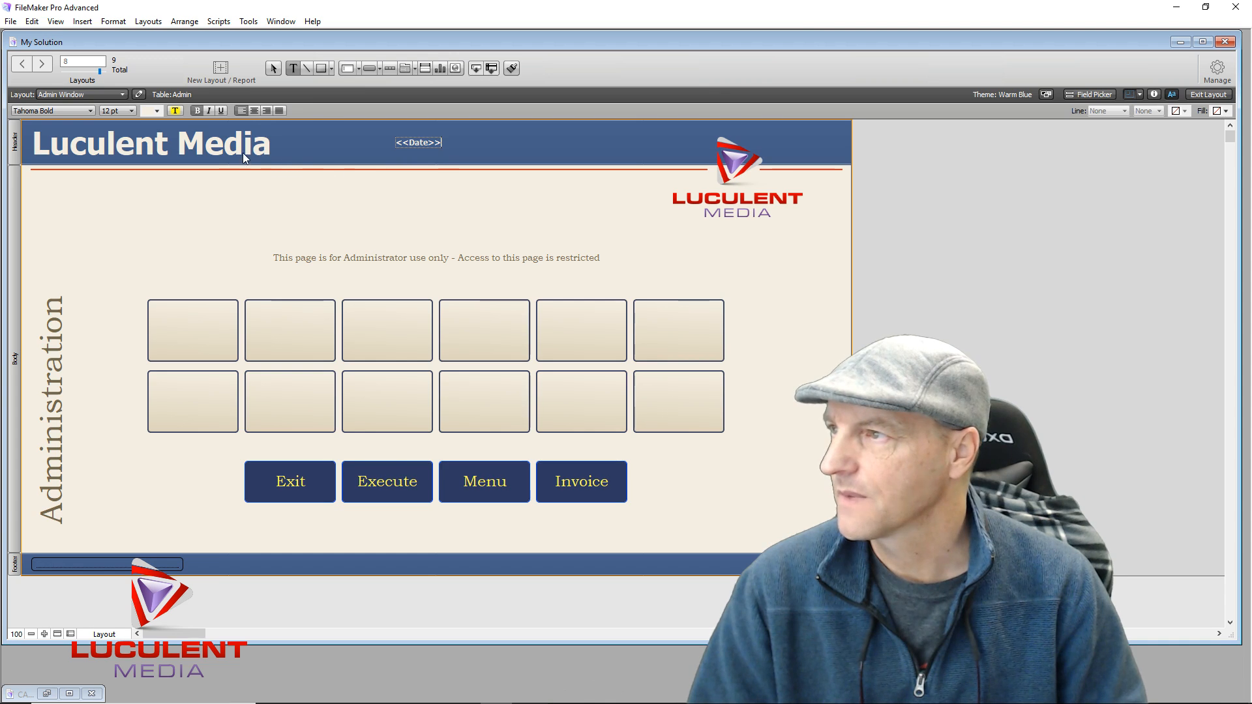
key("Escape")
Format the Date text as Bookman Old Style, 18 pt, yellow, and centre-aligned
left_click(90, 111)
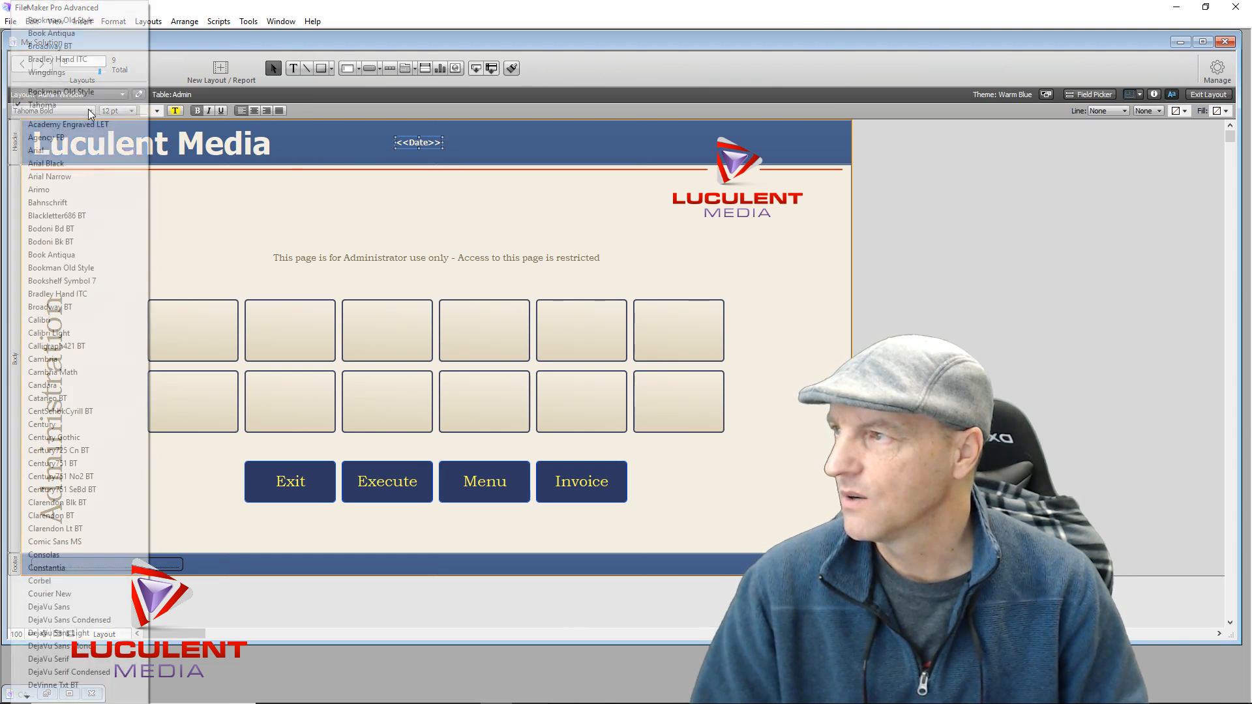
left_click(78, 269)
left_click(131, 112)
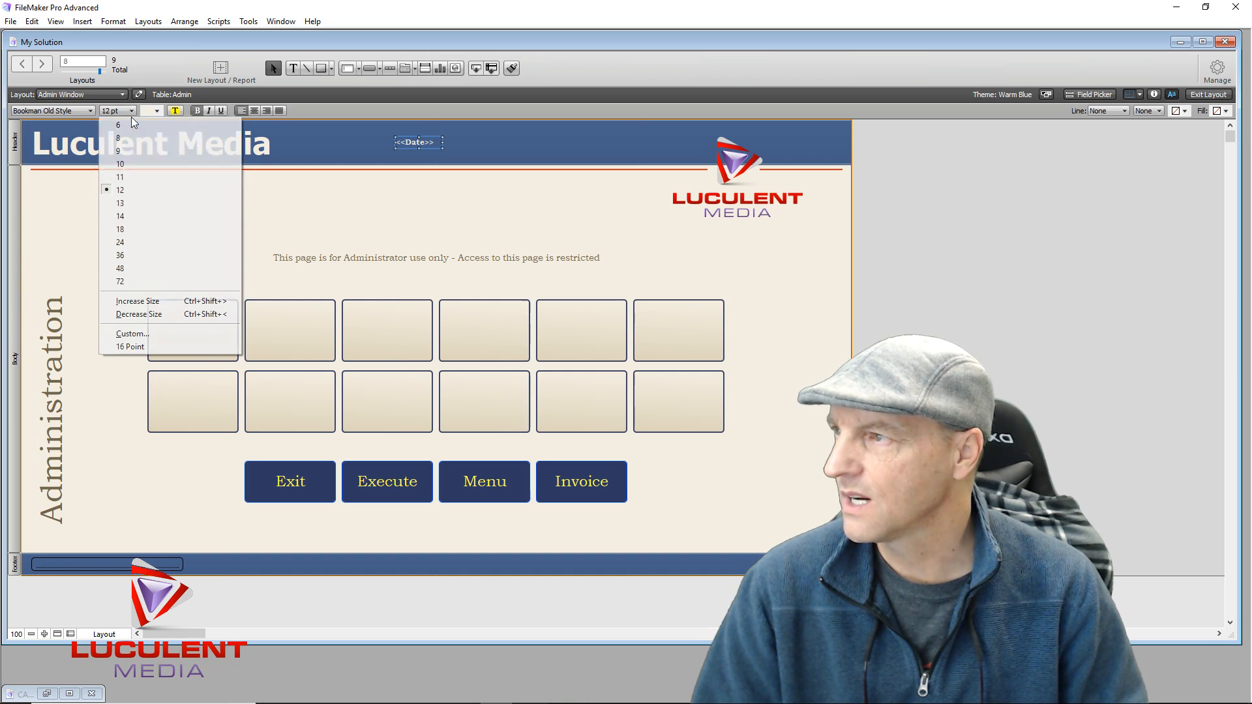
left_click(144, 229)
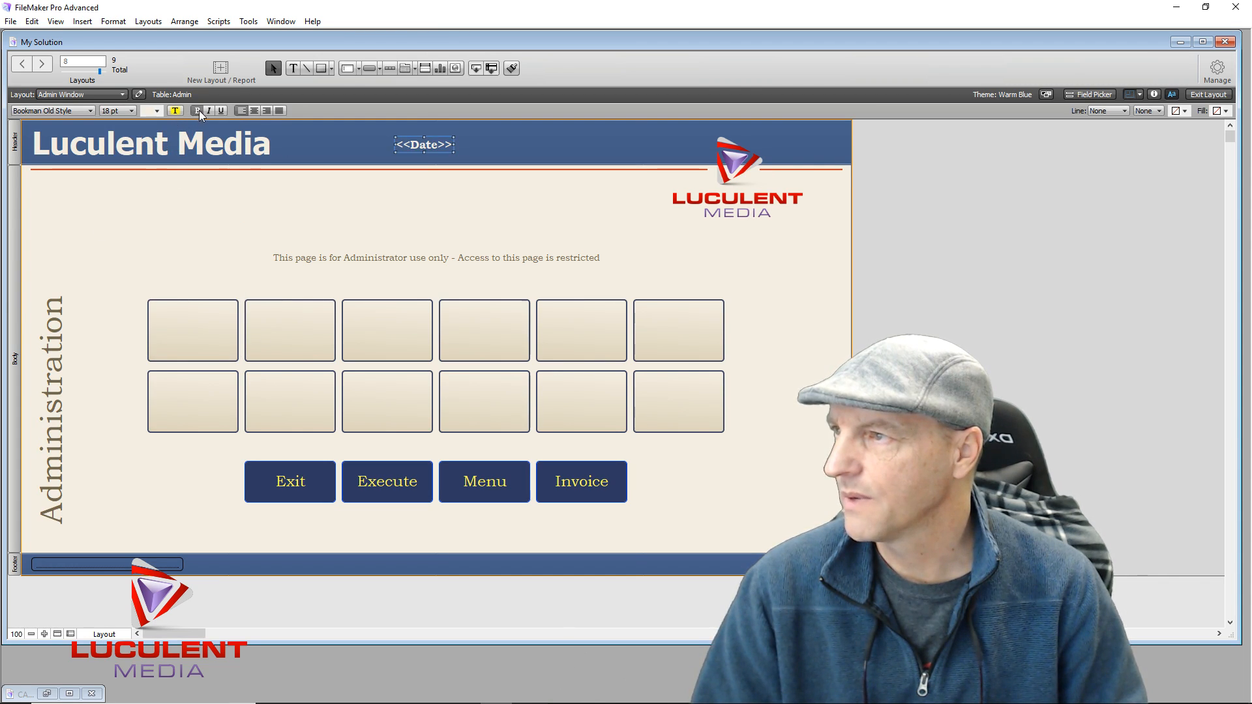
left_click(156, 111)
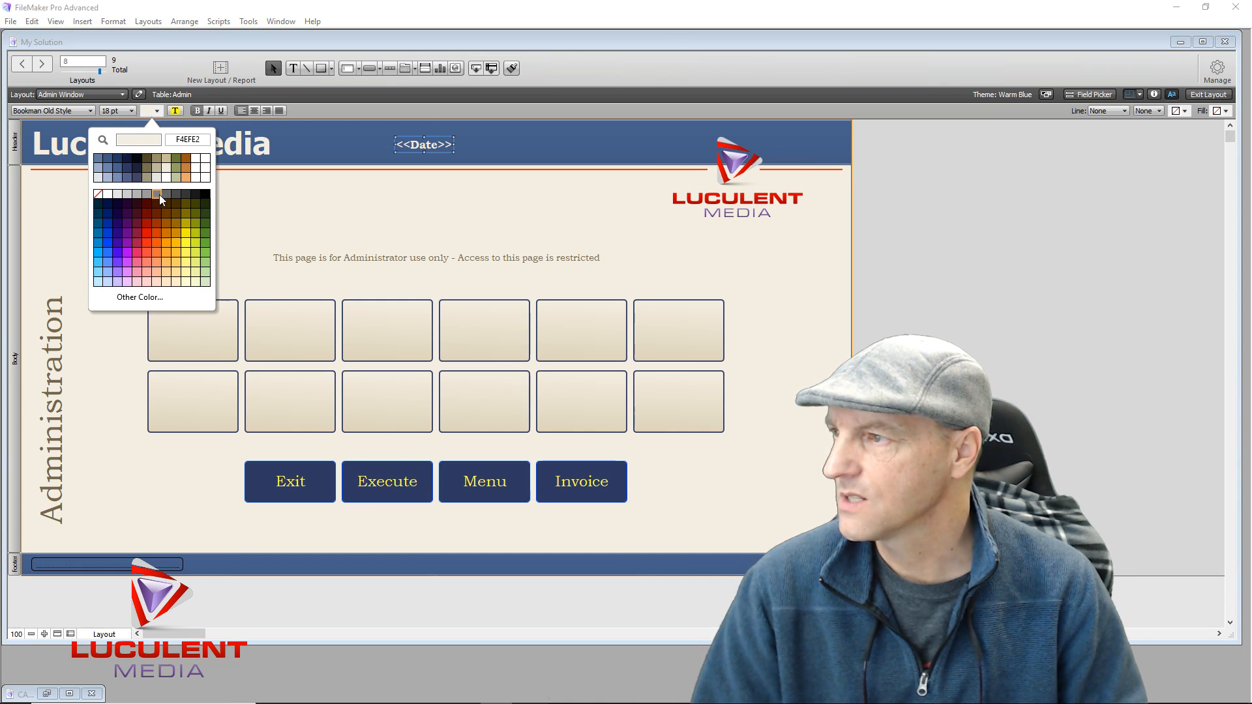
left_click(187, 253)
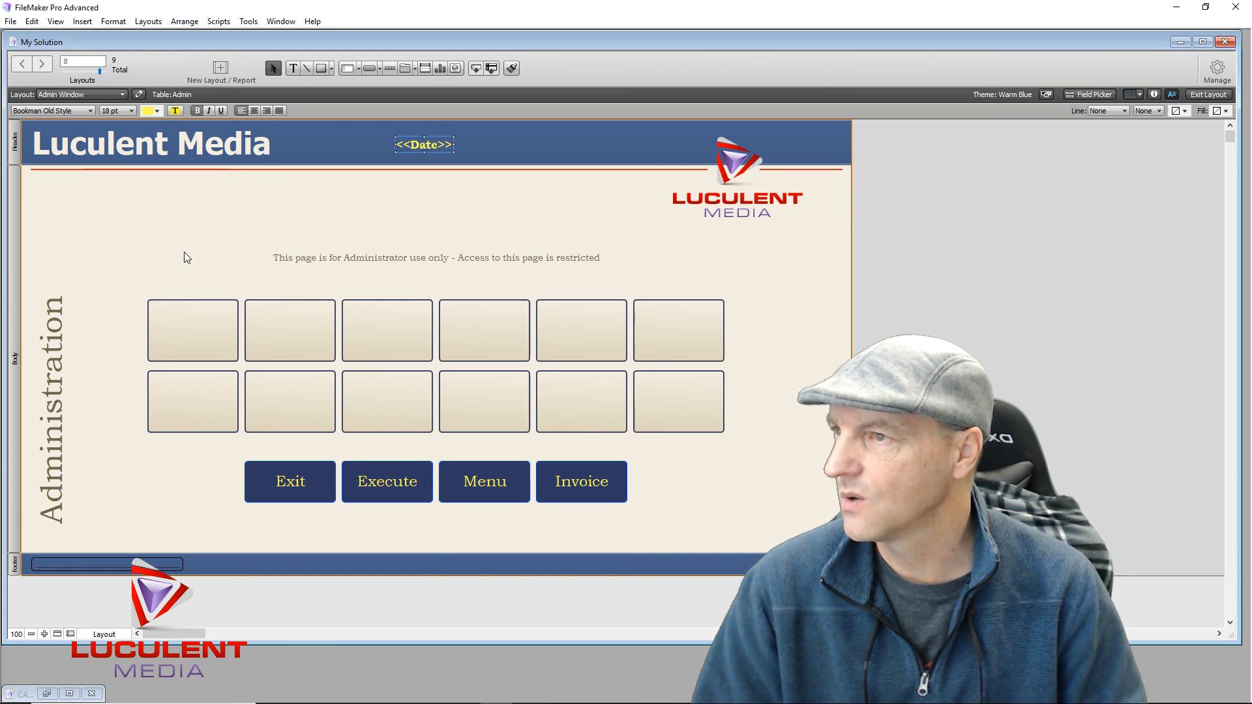
left_click(255, 111)
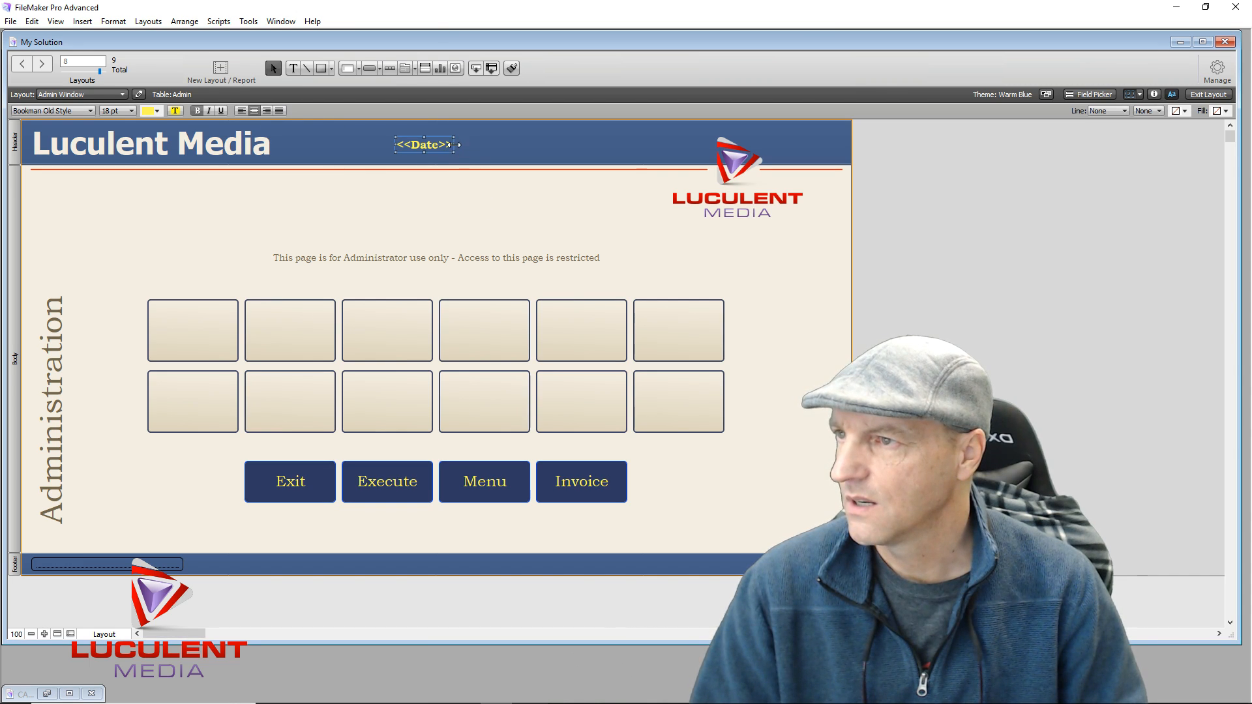
Widen and reposition the Date text, then return to Browse mode and add a second record
left_click_drag(454, 145, 559, 145)
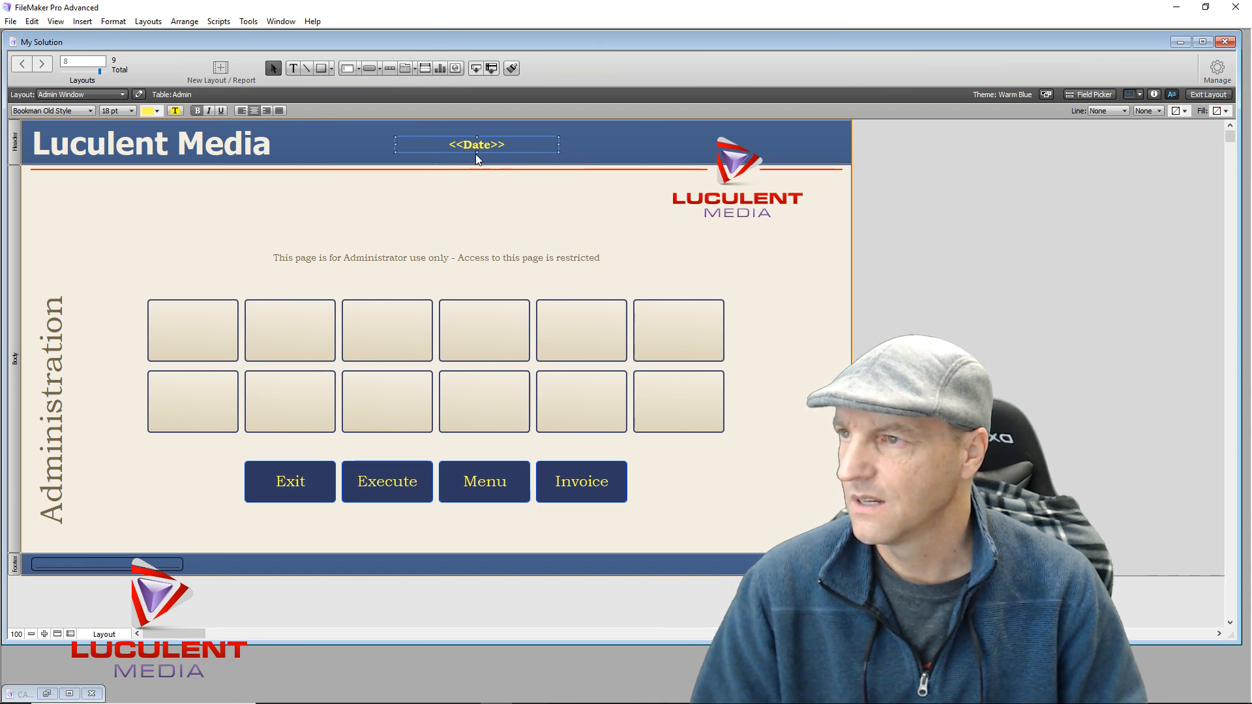
left_click_drag(481, 150, 442, 144)
left_click(456, 213)
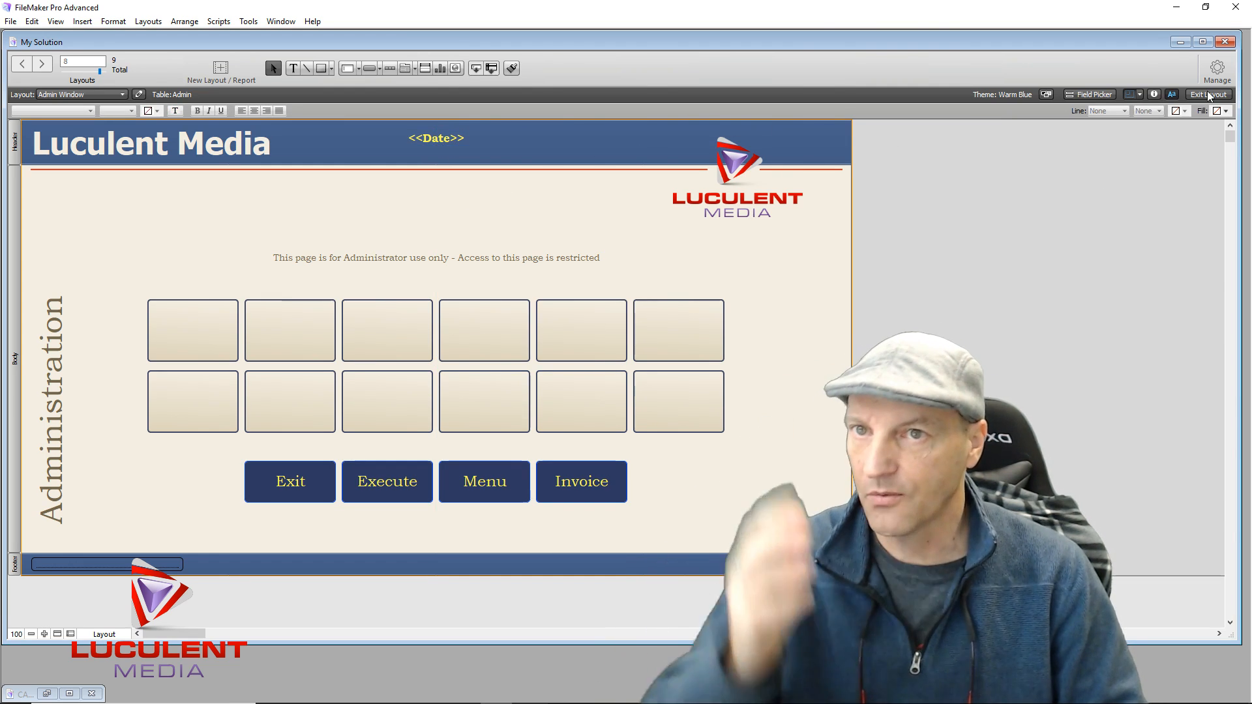
left_click(1209, 95)
left_click(270, 69)
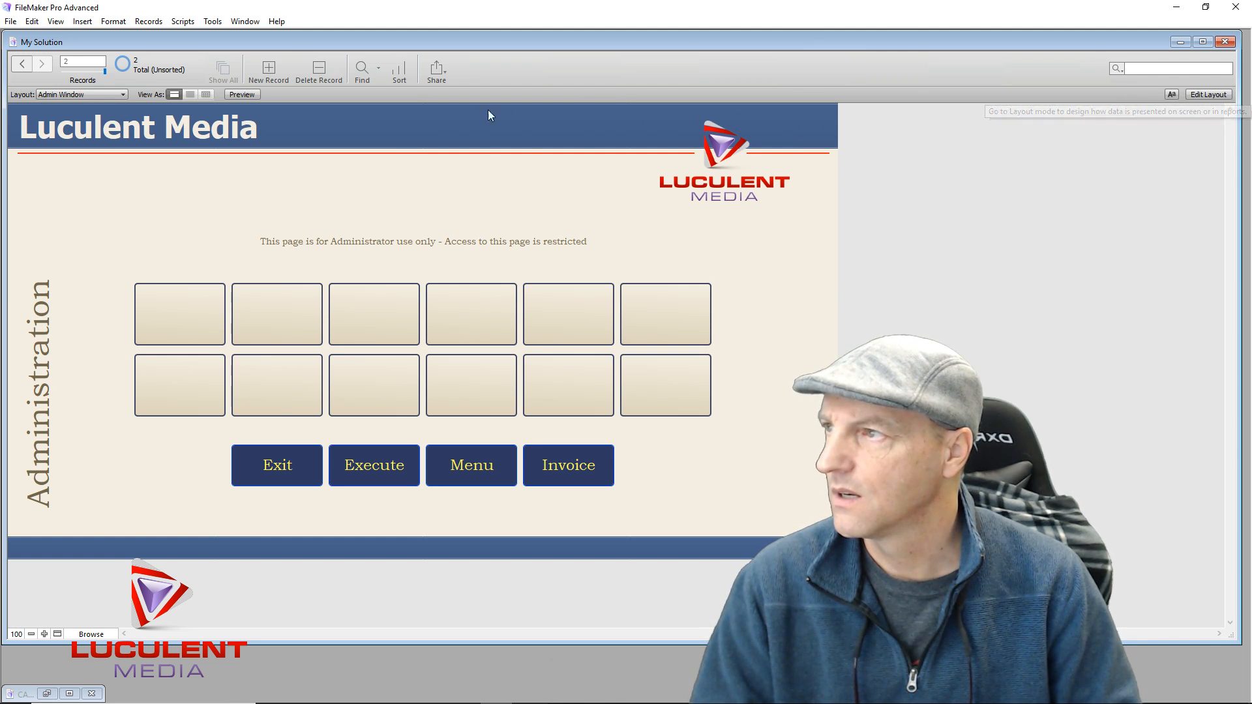
Delete the first record and add a new record
left_click(25, 67)
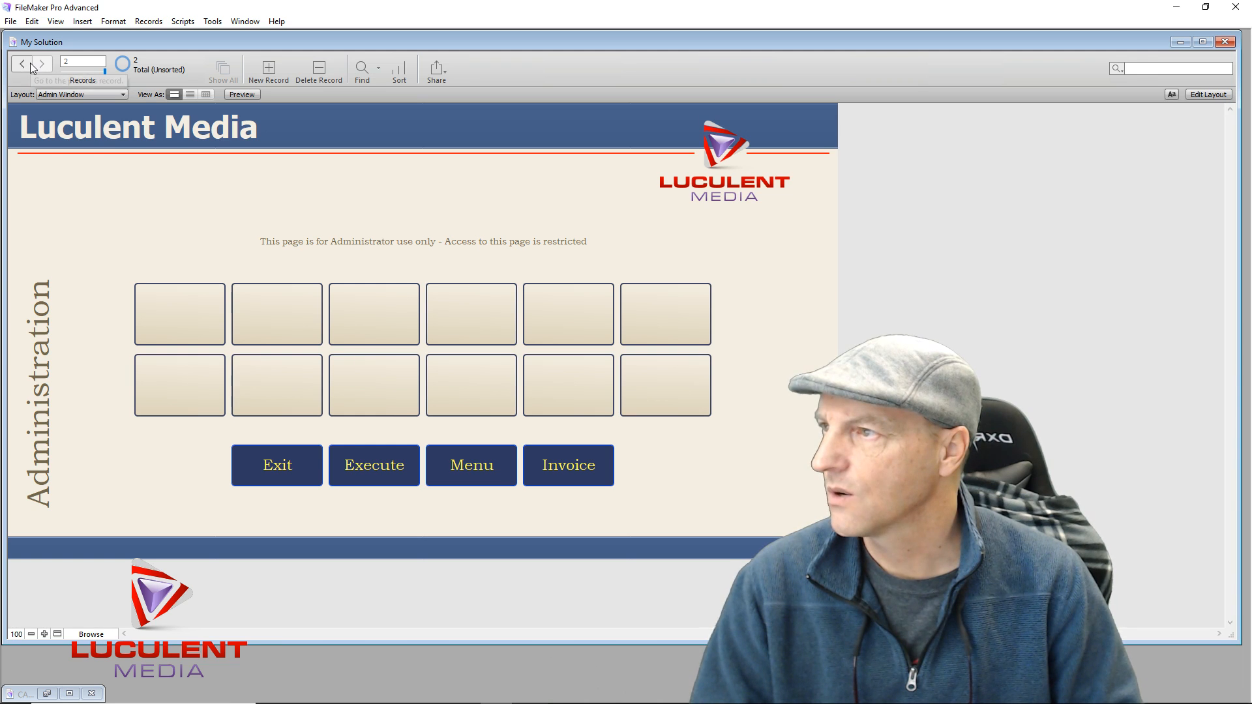
left_click(317, 72)
left_click(584, 229)
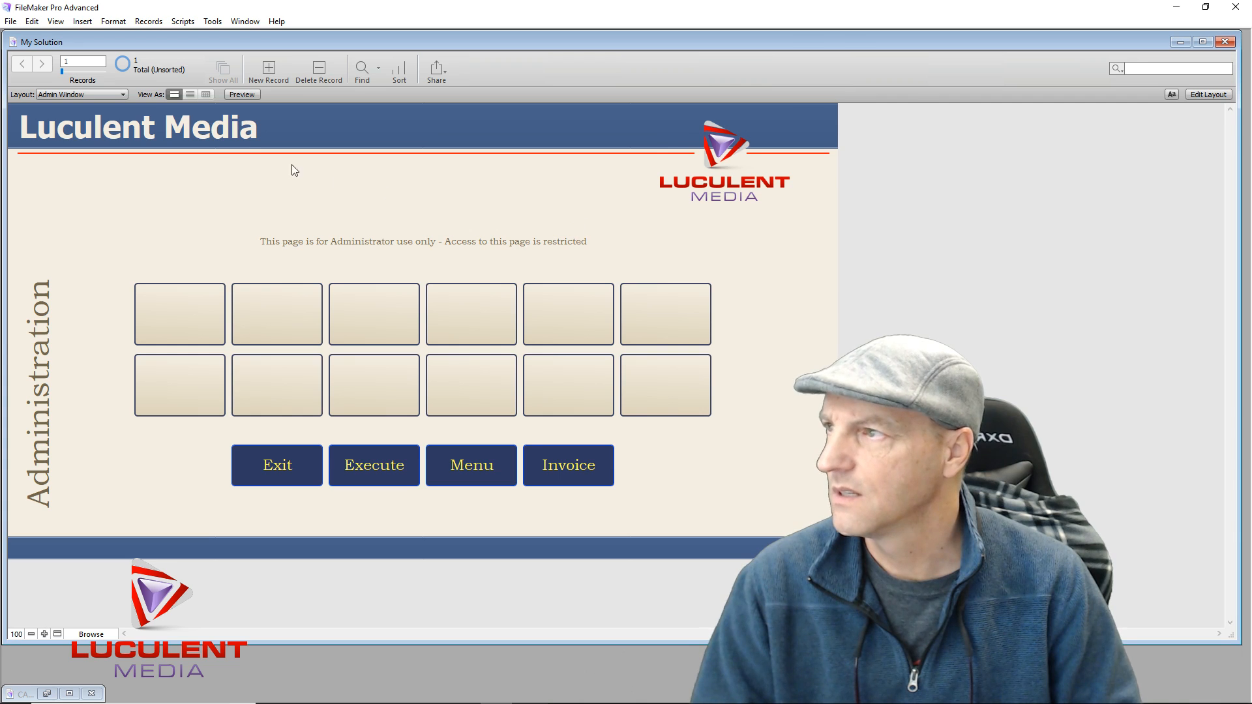
left_click(267, 68)
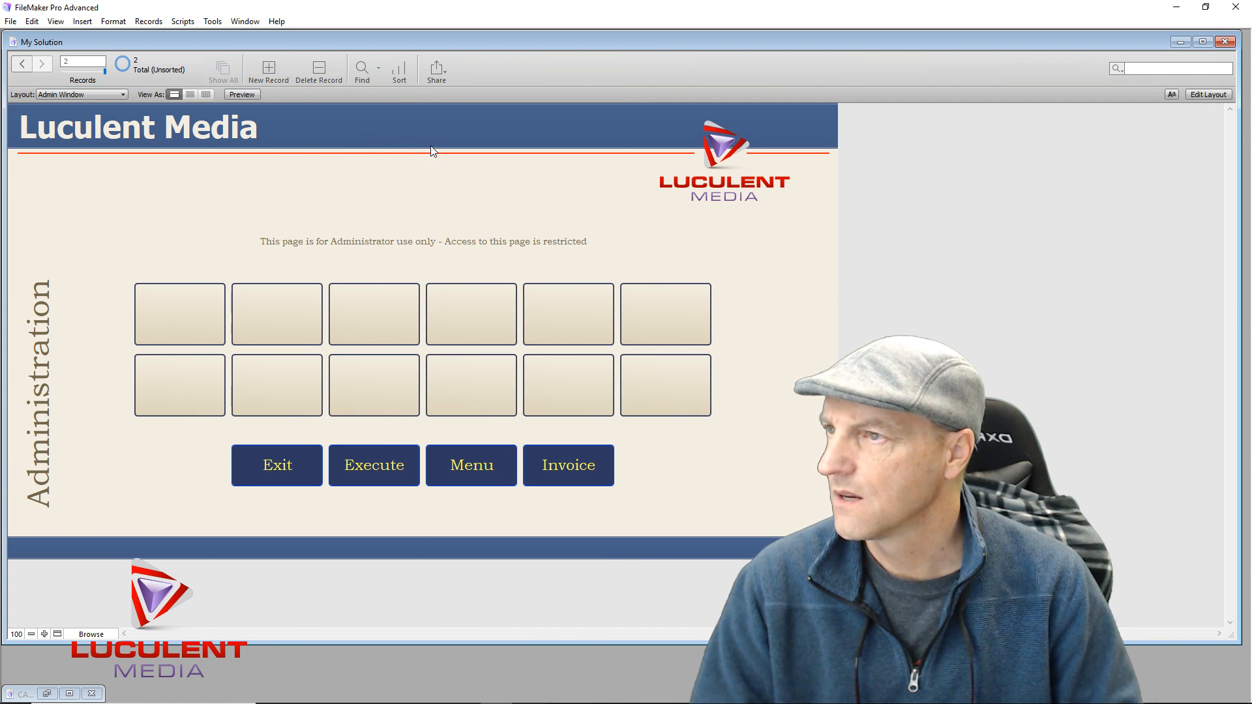
In Layout mode, delete the <<Date>> text object from the header
left_click(1199, 95)
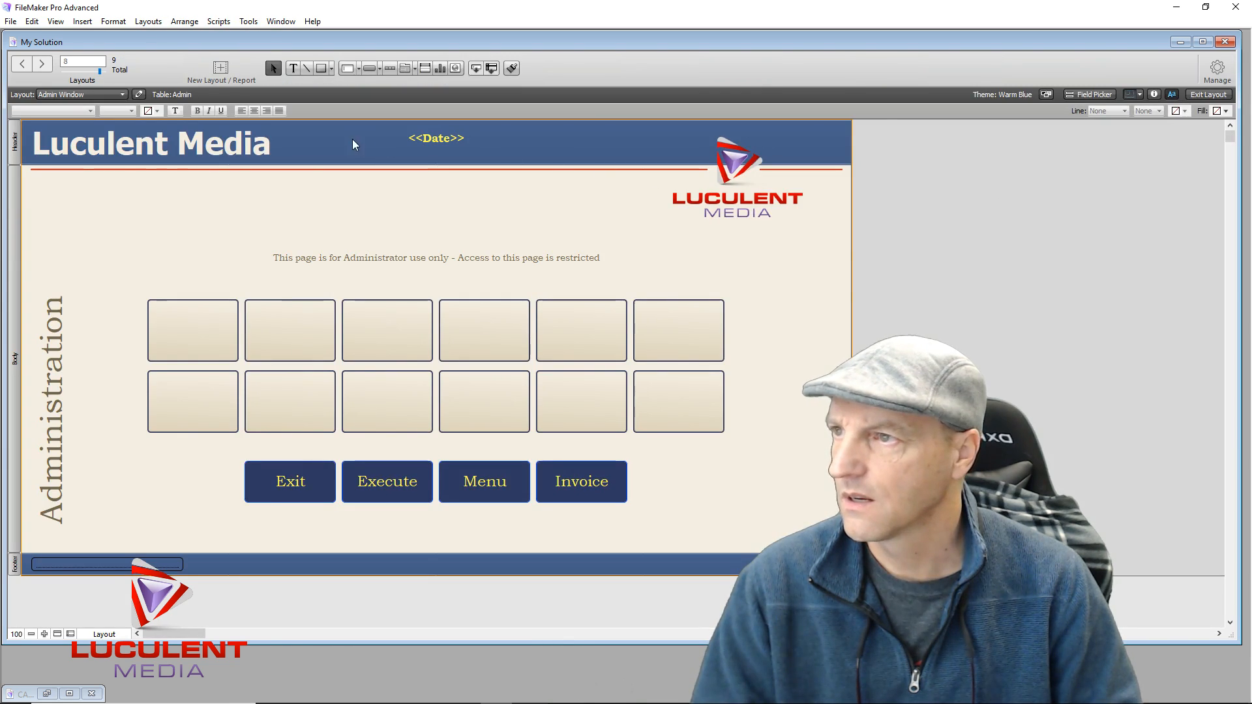
double_click(441, 140)
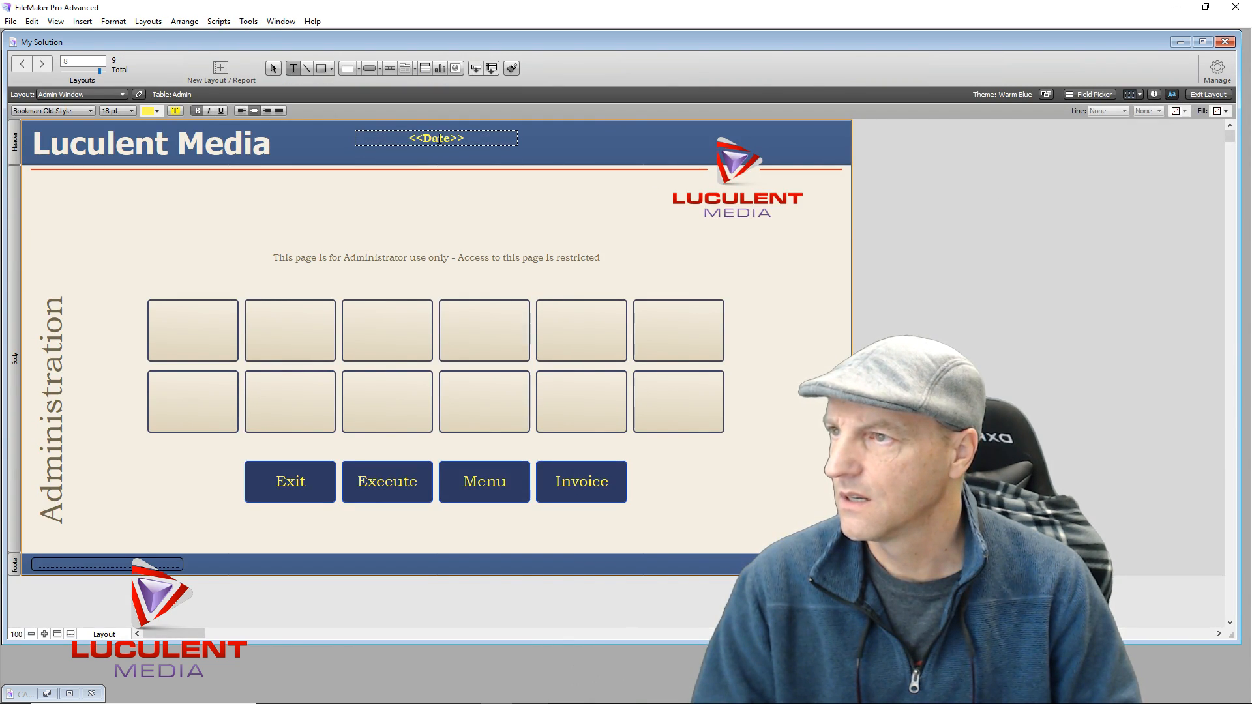
double_click(441, 137)
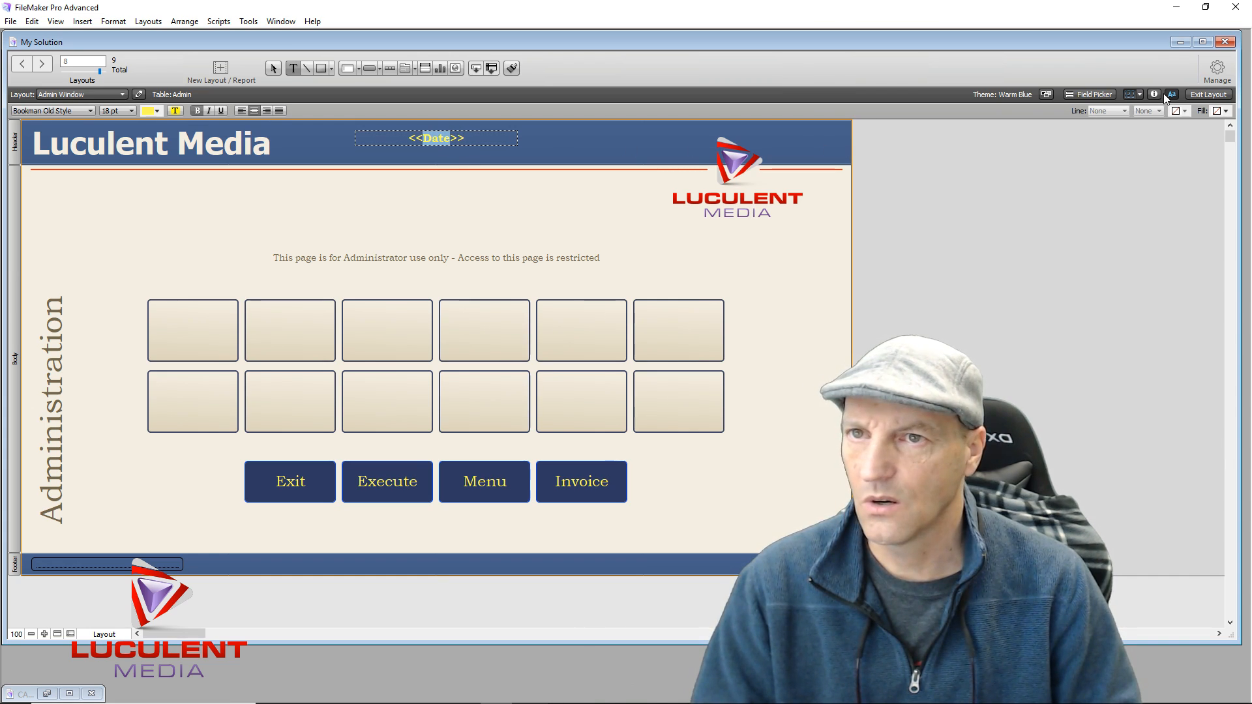
left_click(513, 141)
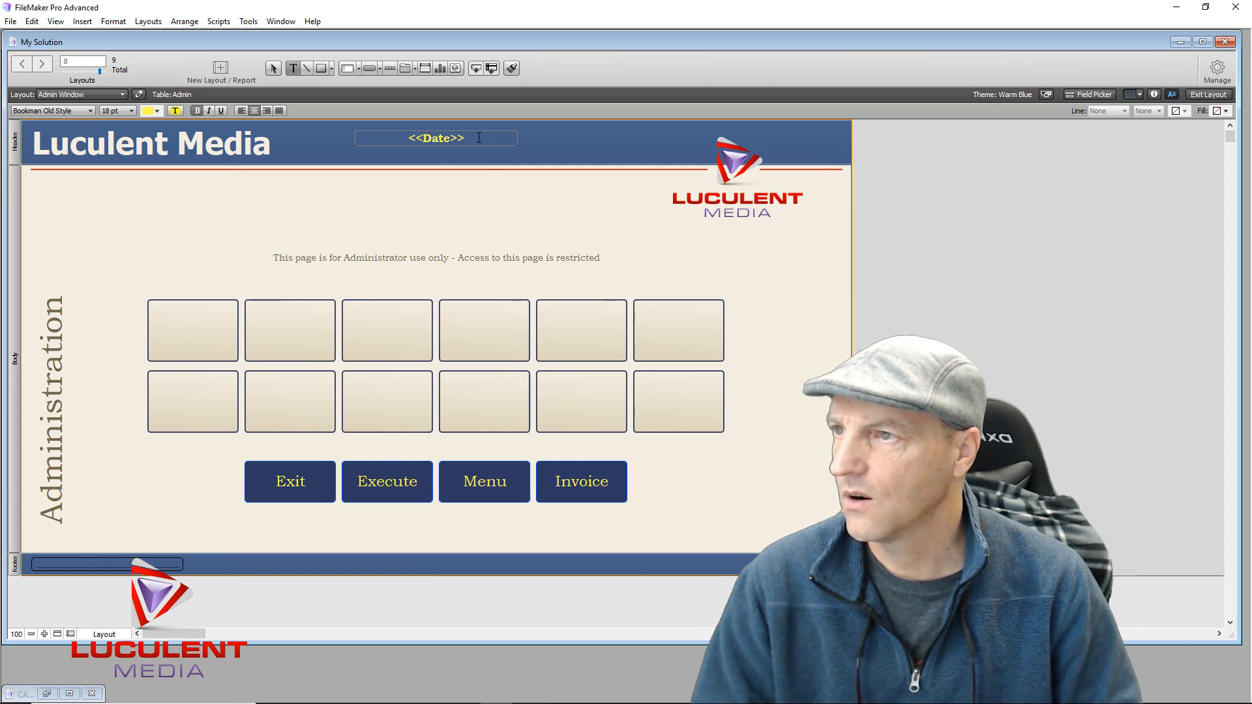
key("Escape")
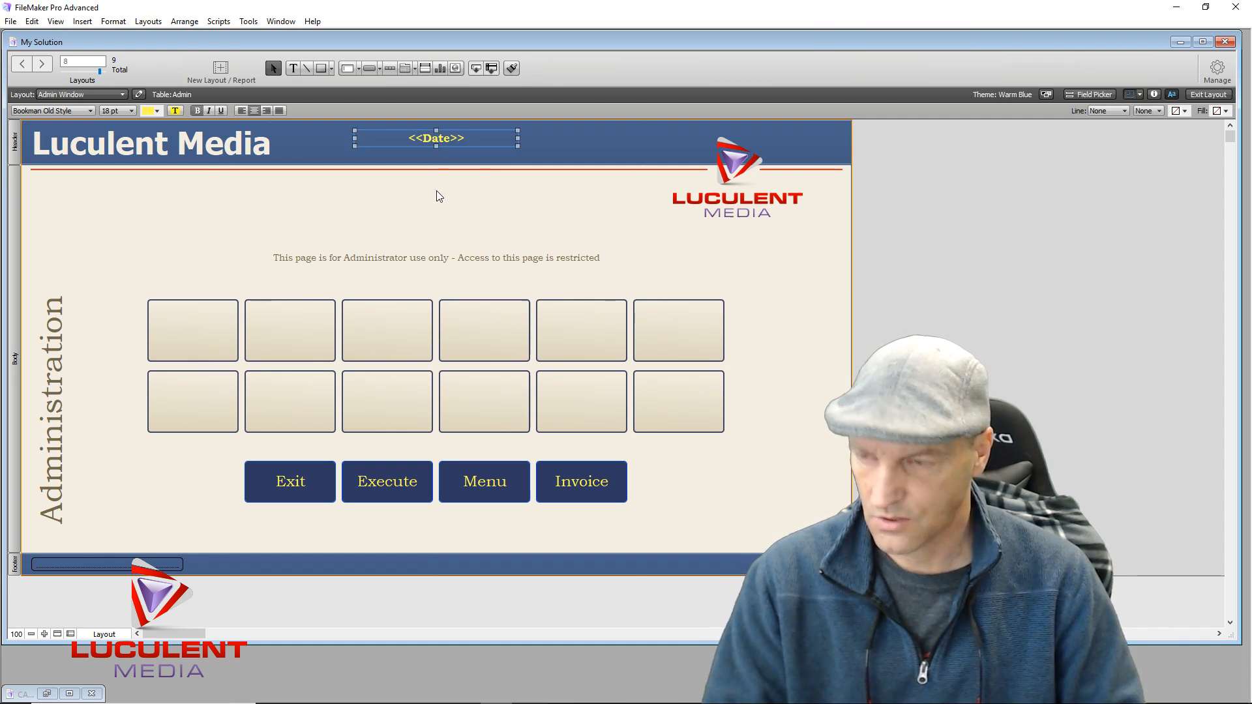
key("Delete")
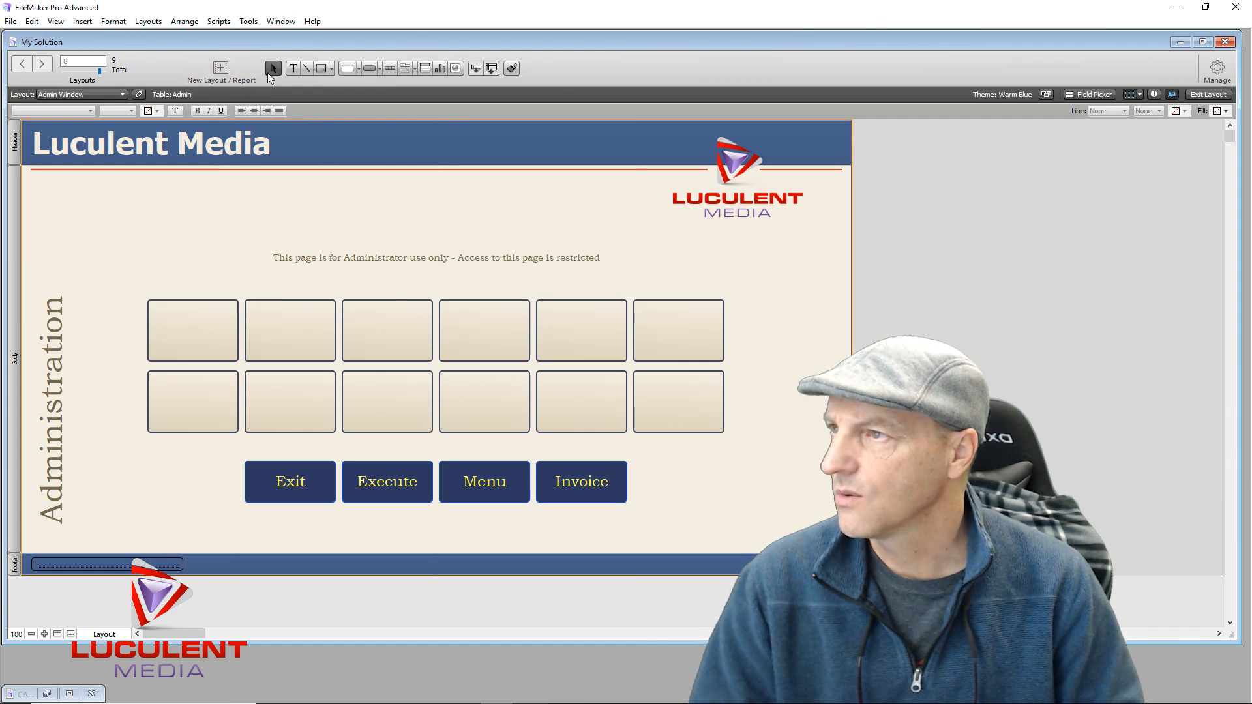
Insert a new Date merge field into the header, then add a third record in Browse mode
left_click(292, 67)
left_click(415, 140)
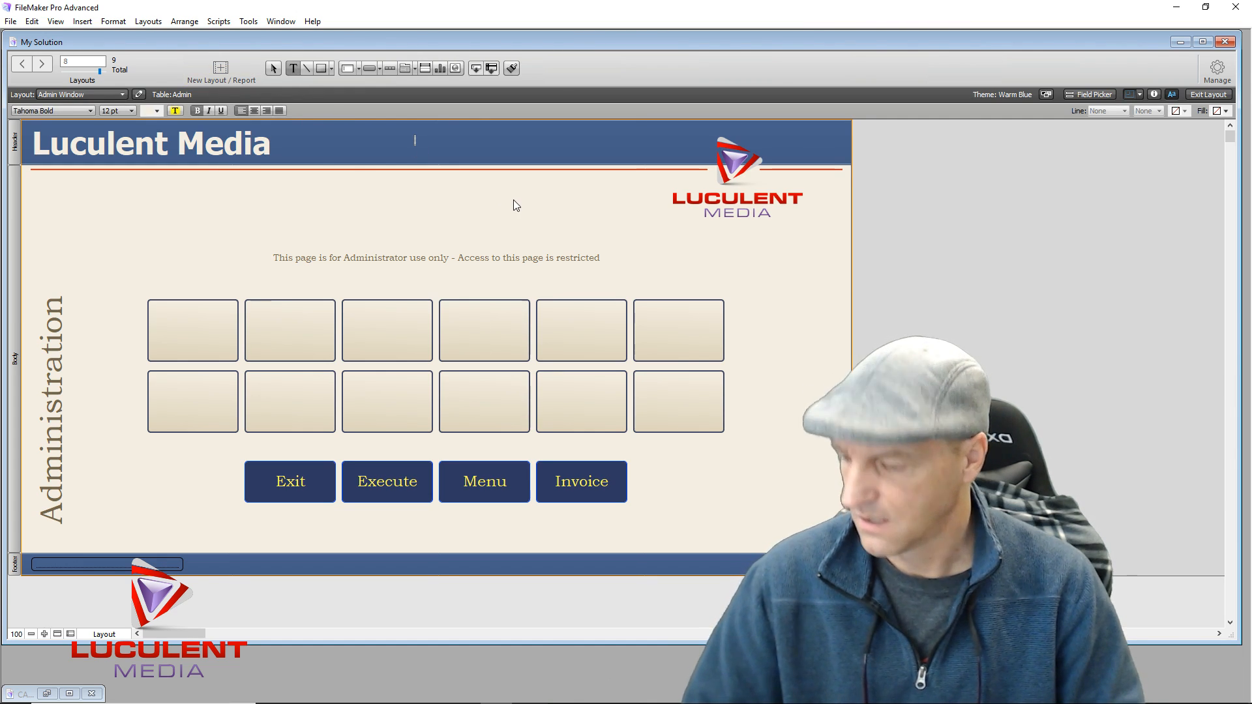
key("ctrl+m")
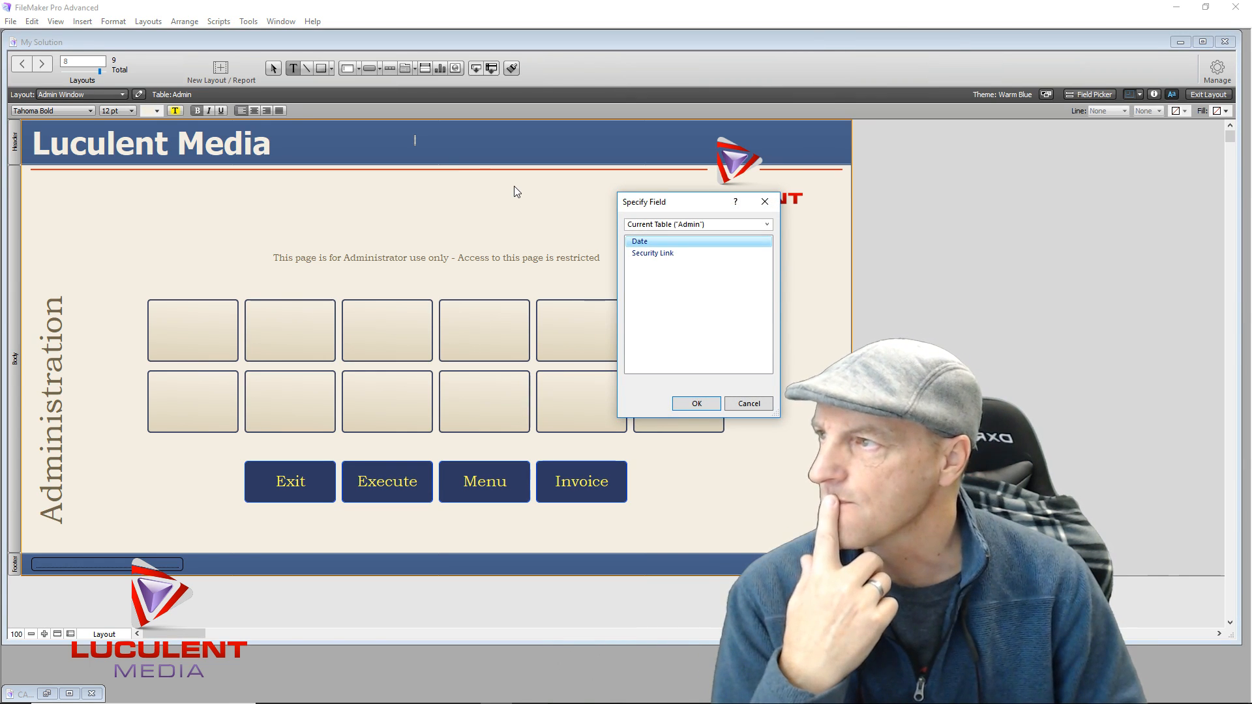
double_click(638, 243)
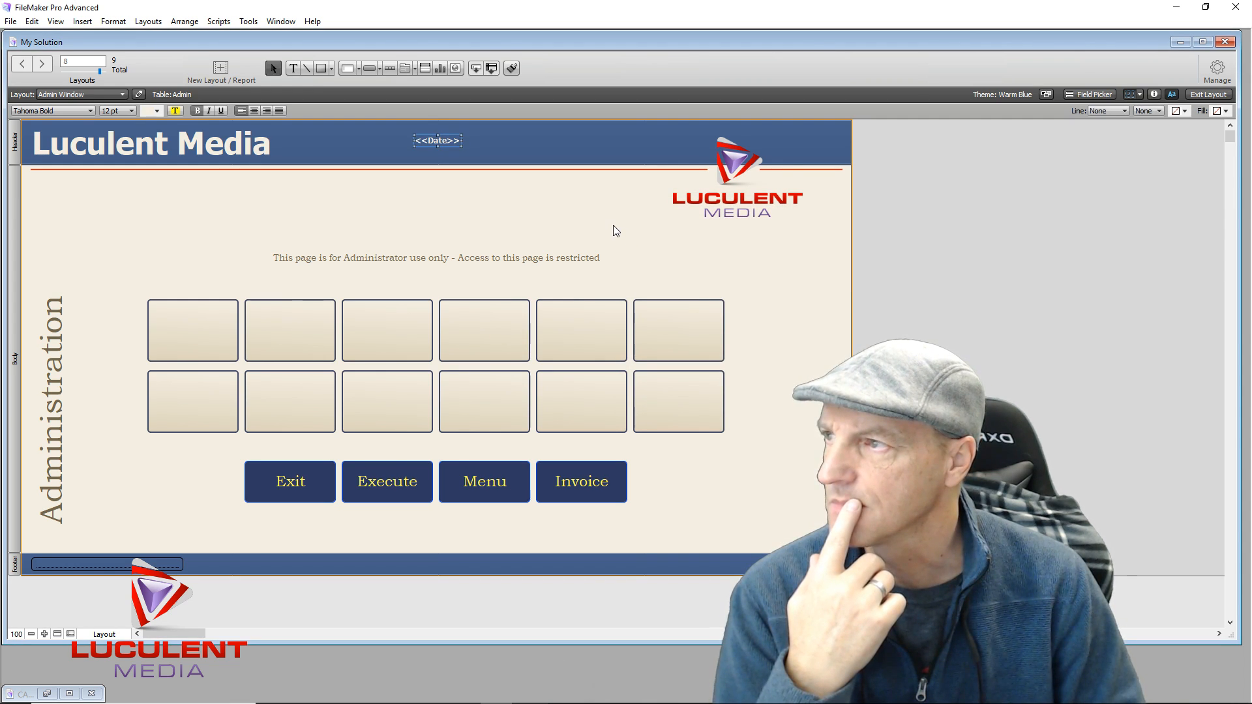
left_click(613, 225)
left_click(1208, 94)
left_click(265, 72)
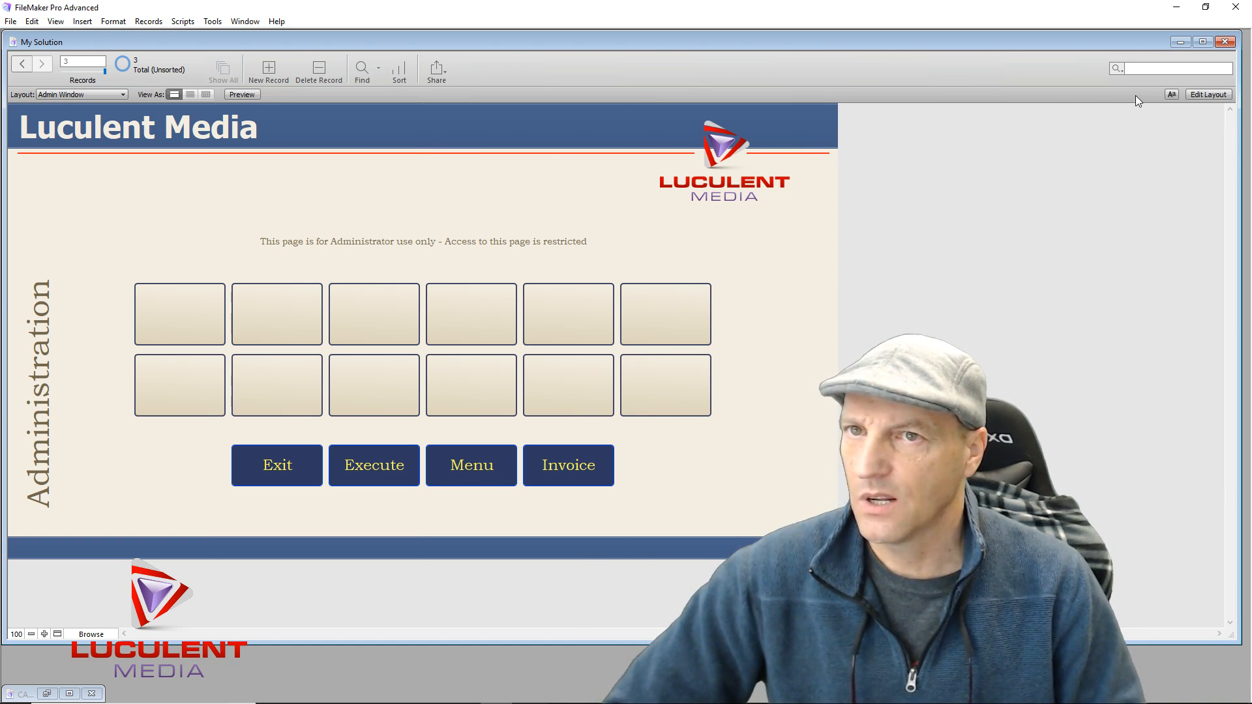
Remove the header's Date merge text and return to Browse mode
left_click(1207, 95)
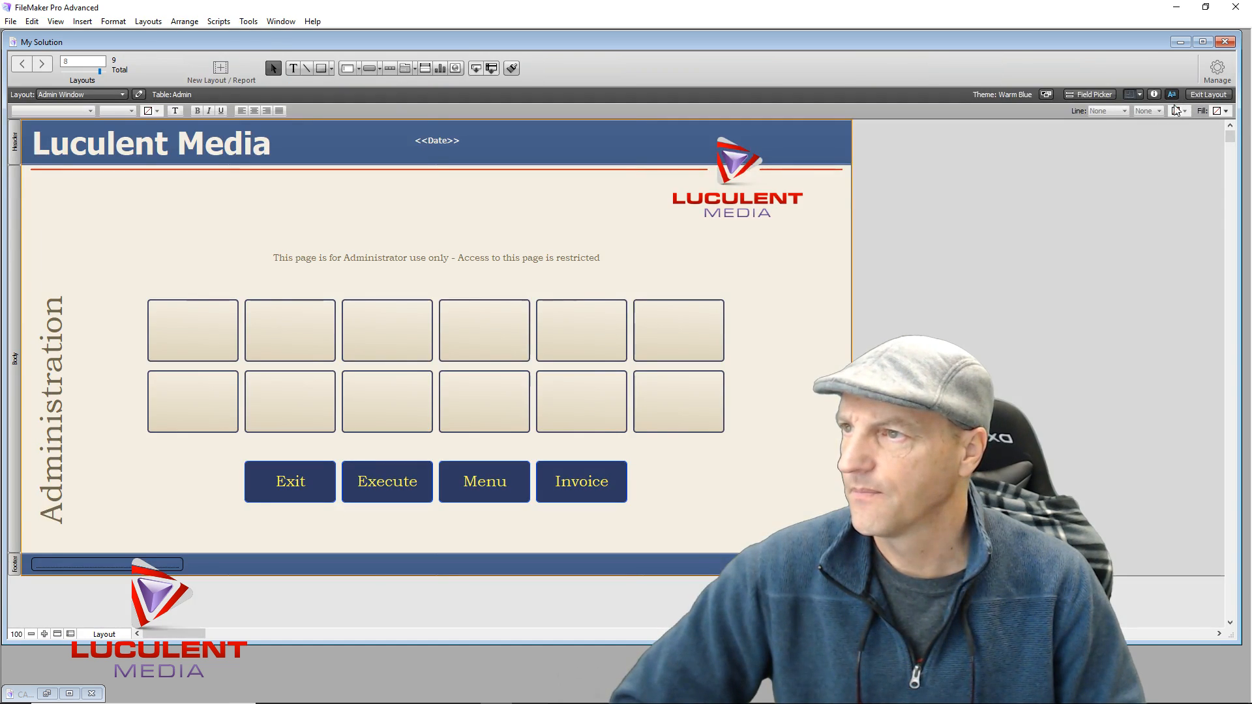
left_click(437, 142)
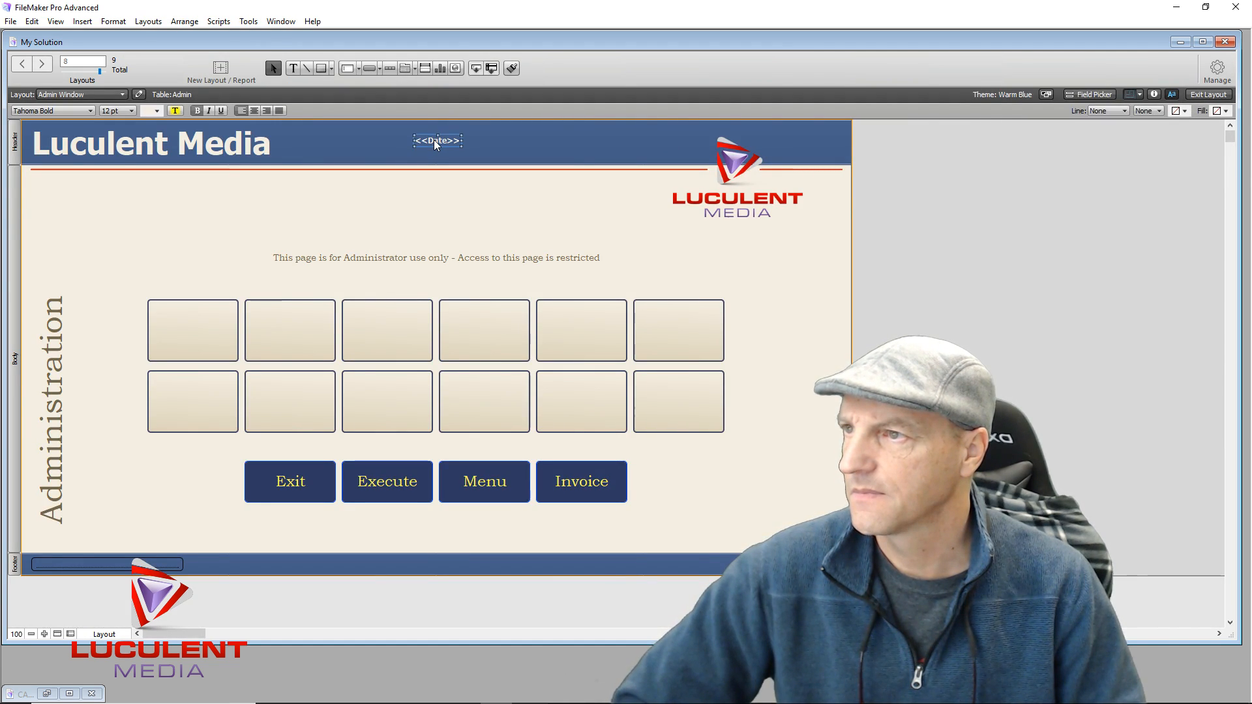
key("Delete")
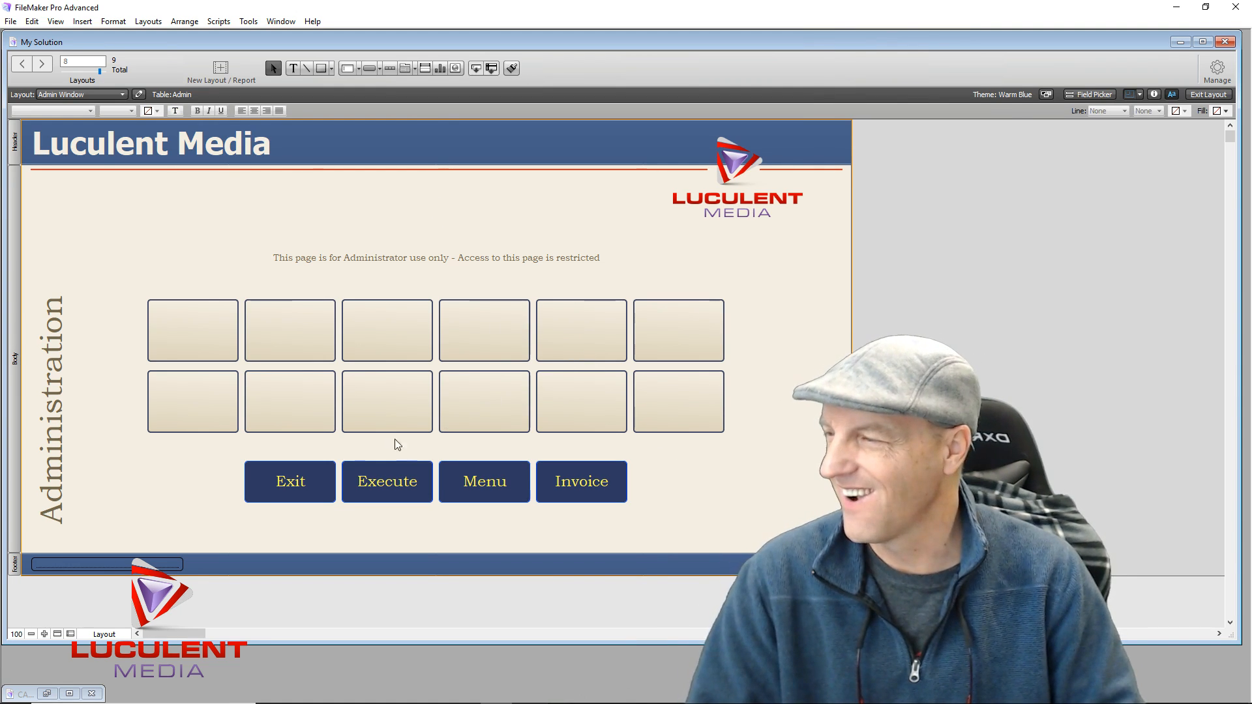
left_click(1209, 95)
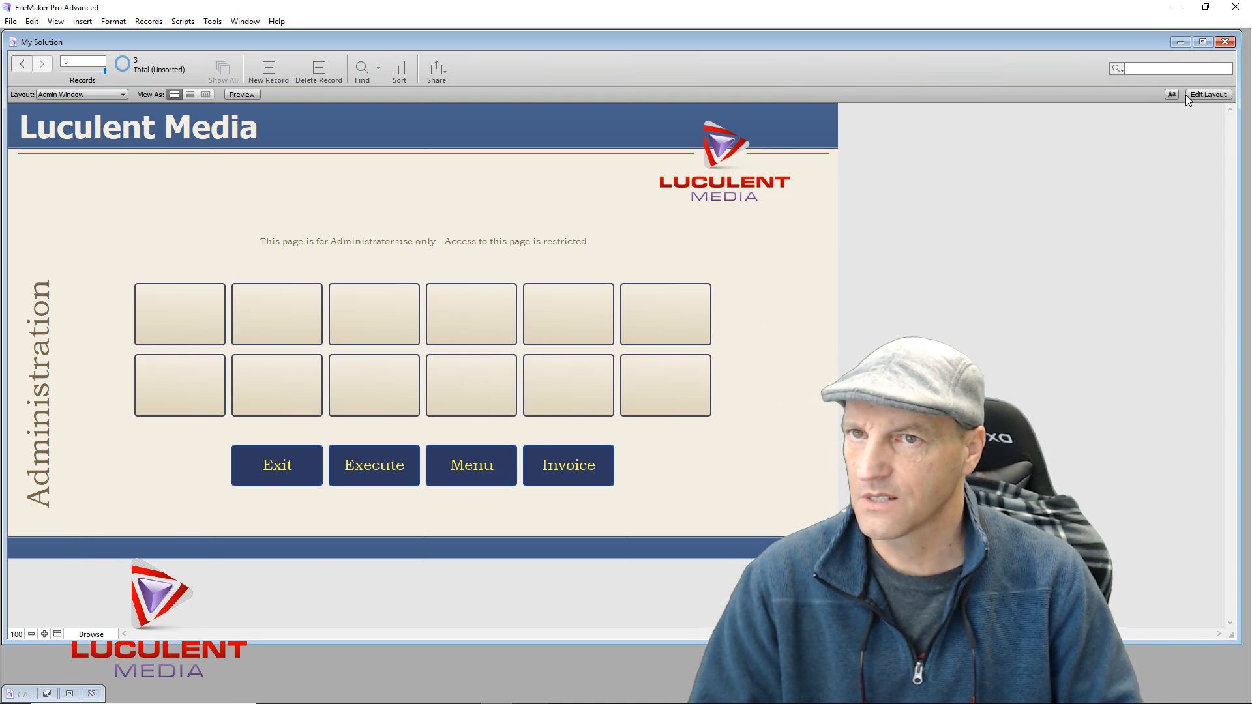
Change the Security Link footer field's text colour to a lighter blue via the Inspector, then exit Layout mode
left_click(1208, 94)
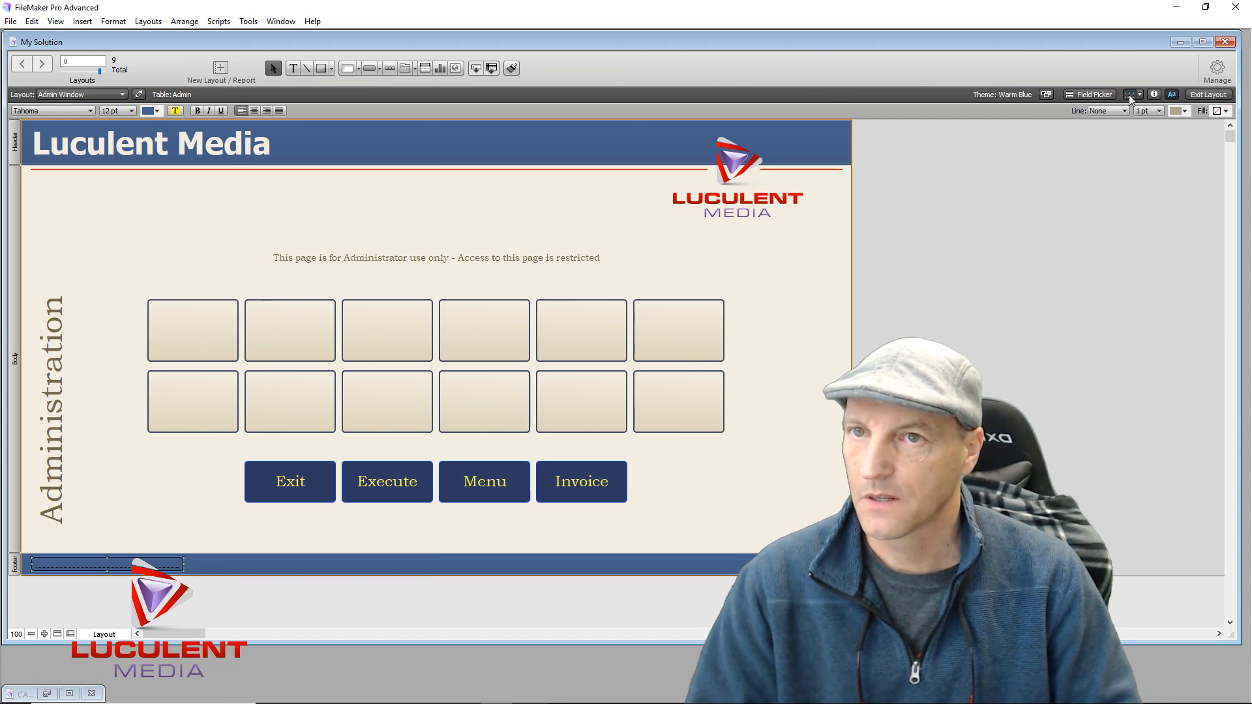
left_click(1154, 94)
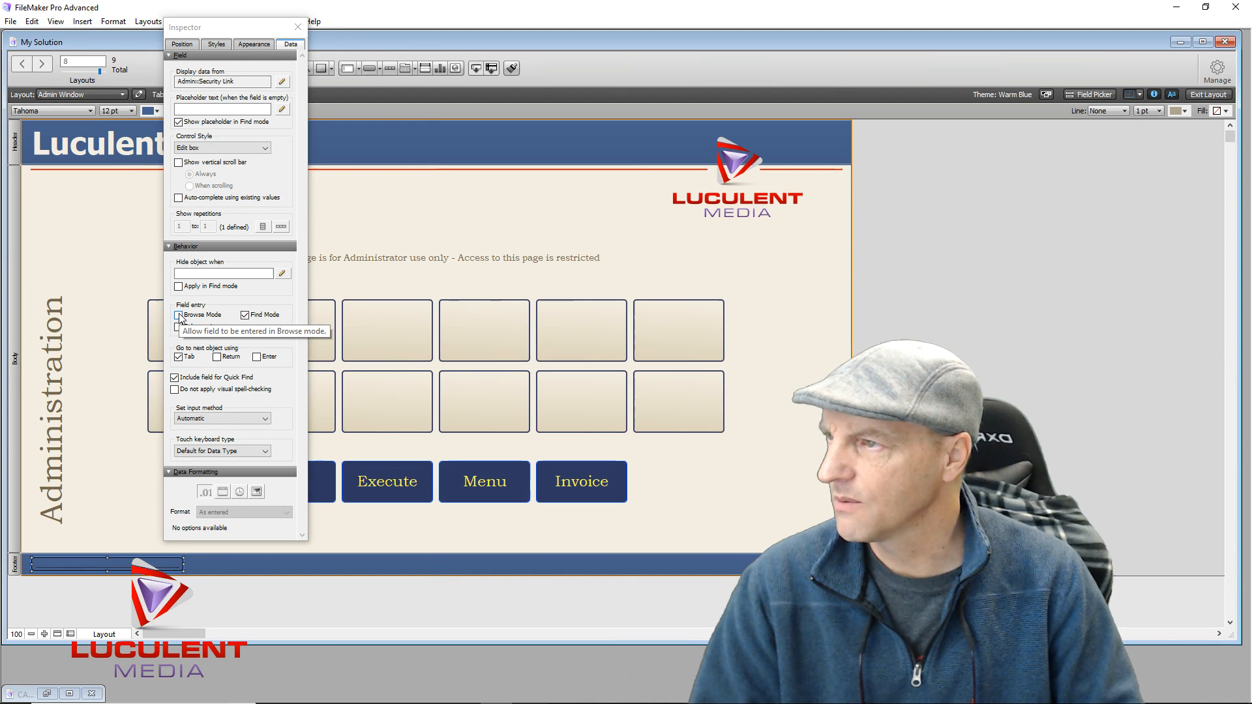
left_click(254, 44)
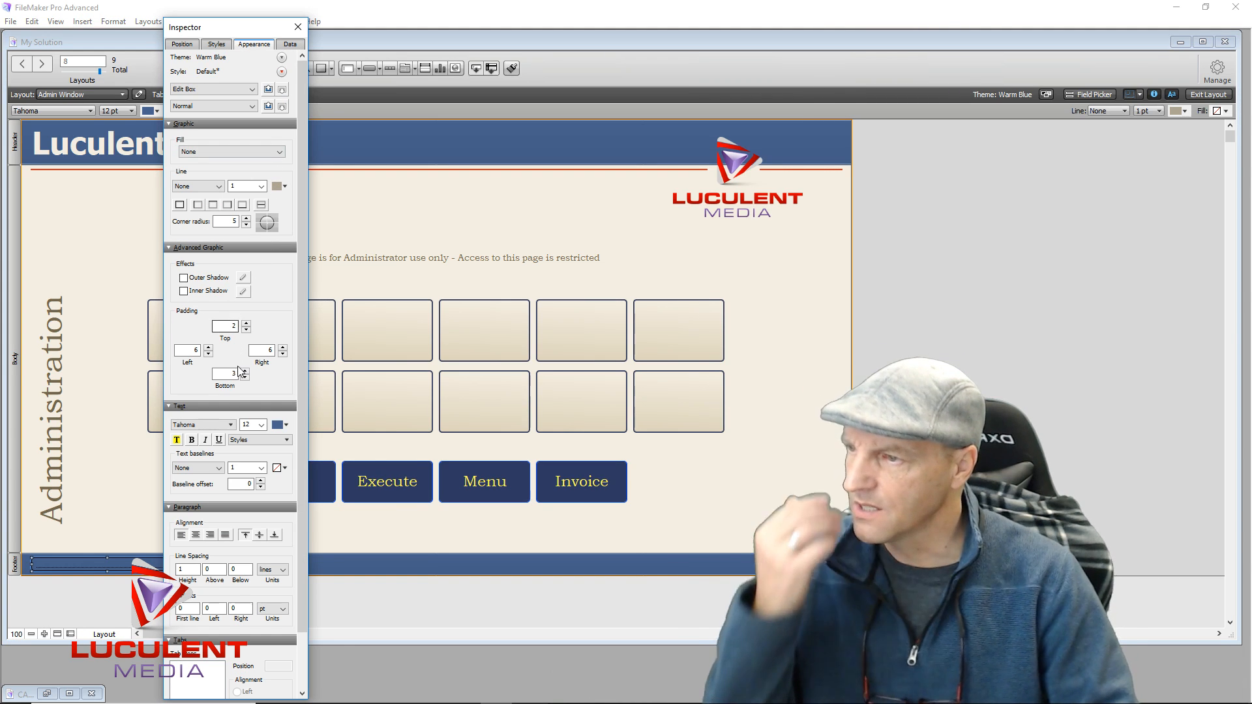
left_click(287, 426)
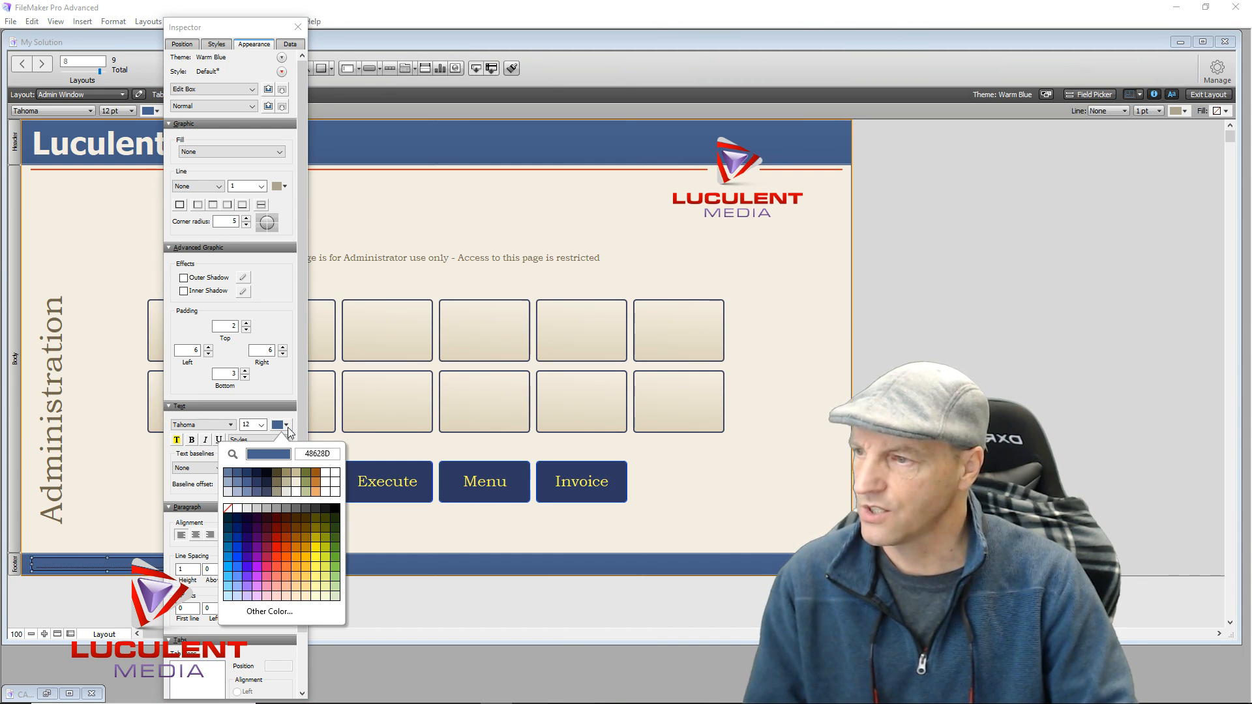
left_click(238, 491)
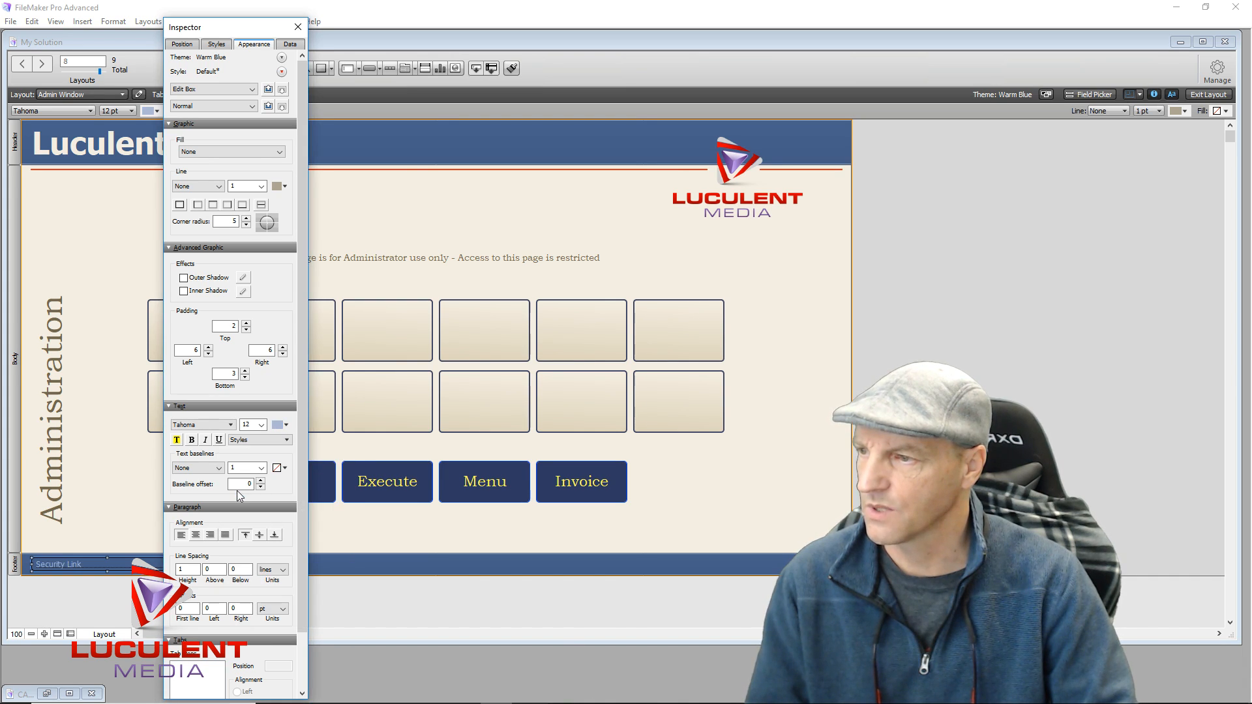
left_click(107, 450)
left_click(300, 32)
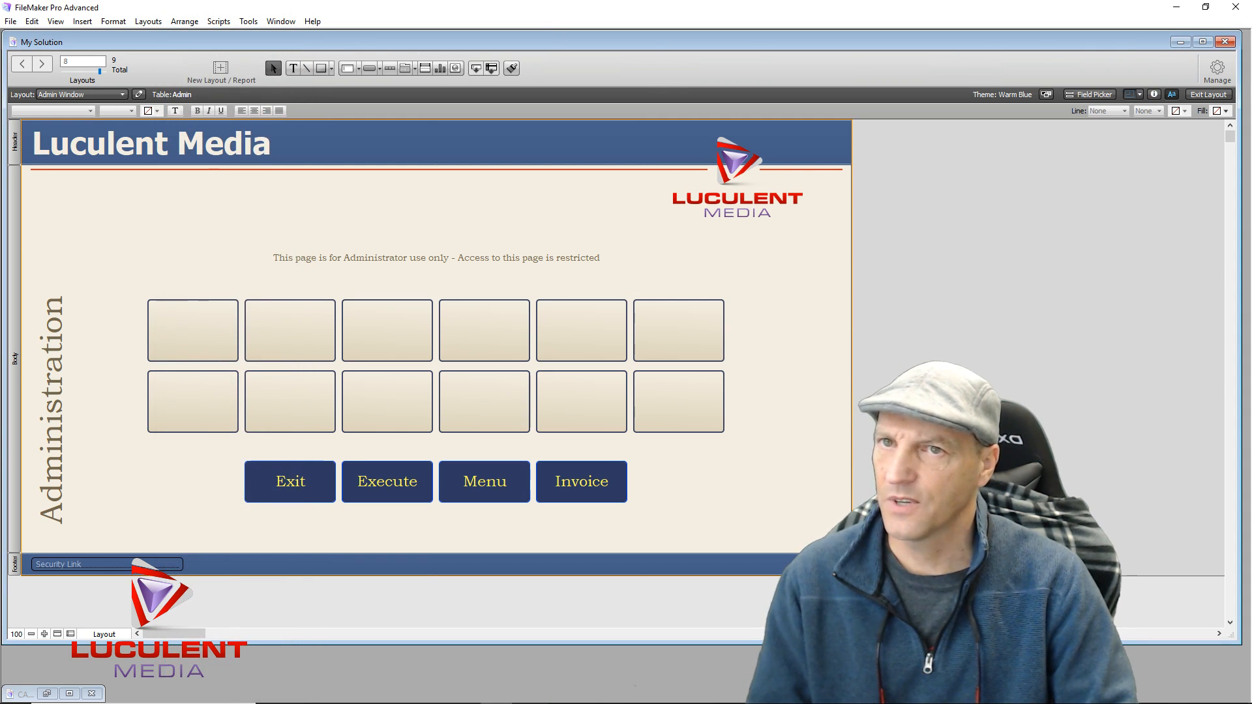
left_click(1209, 95)
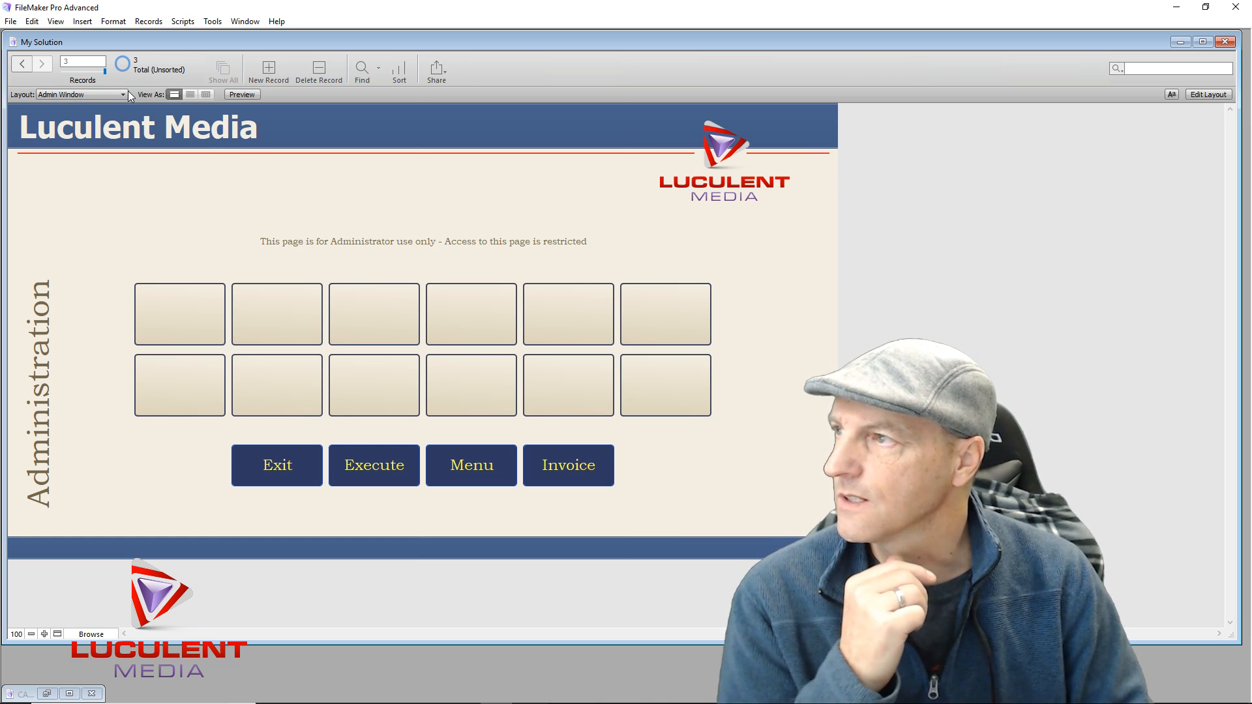
Go to the Template_Menu layout, enter the administrator password, and execute to open the Admin Window
left_click(123, 94)
mouse_move(99, 108)
left_click(155, 109)
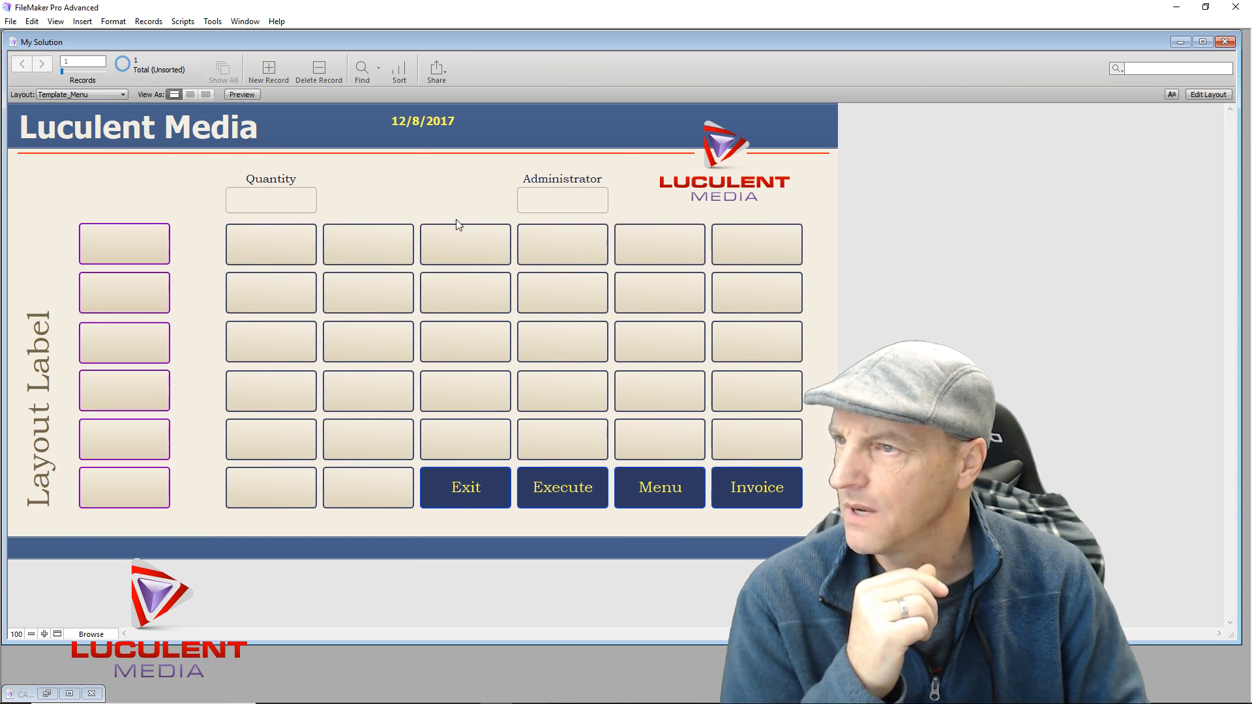
left_click(558, 206)
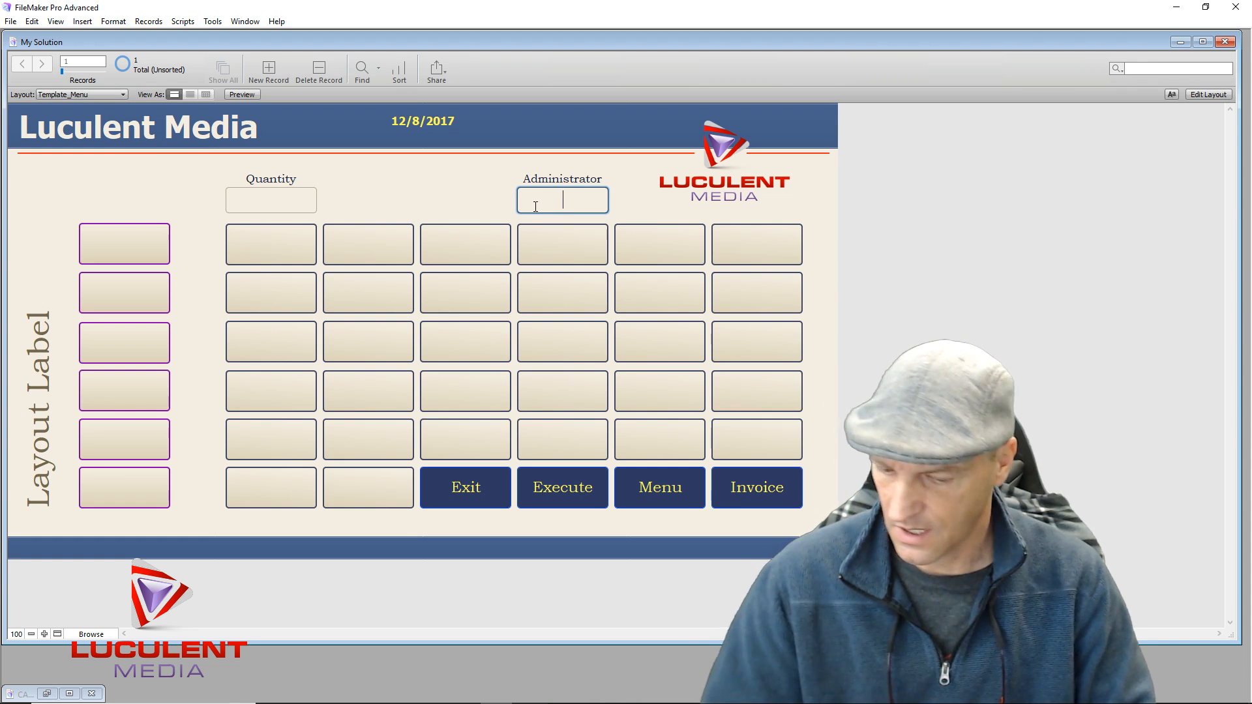
type("1234")
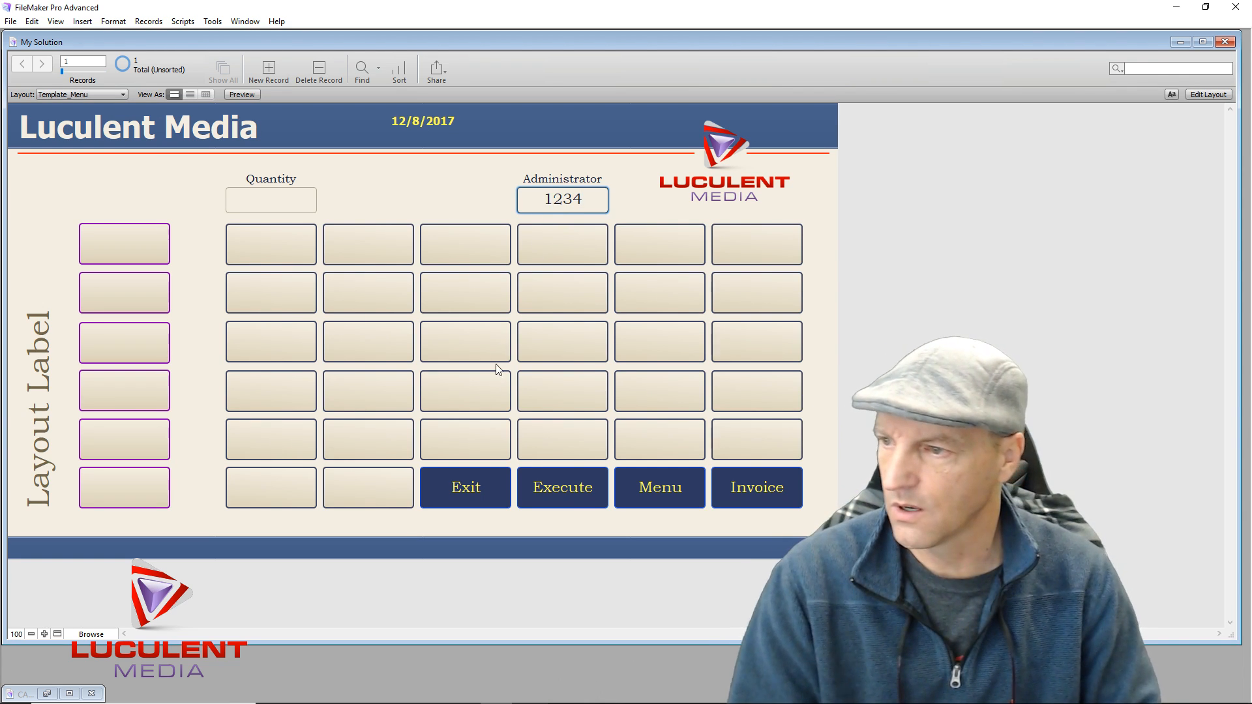
left_click(558, 495)
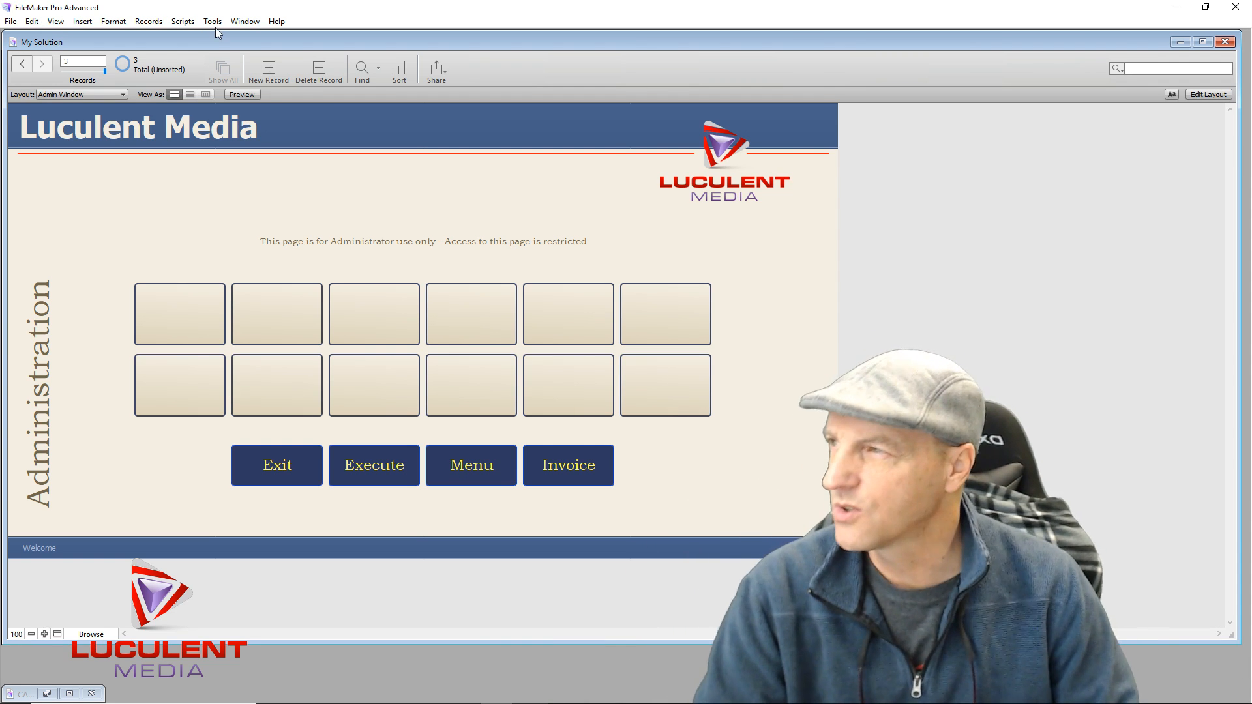
left_click(123, 94)
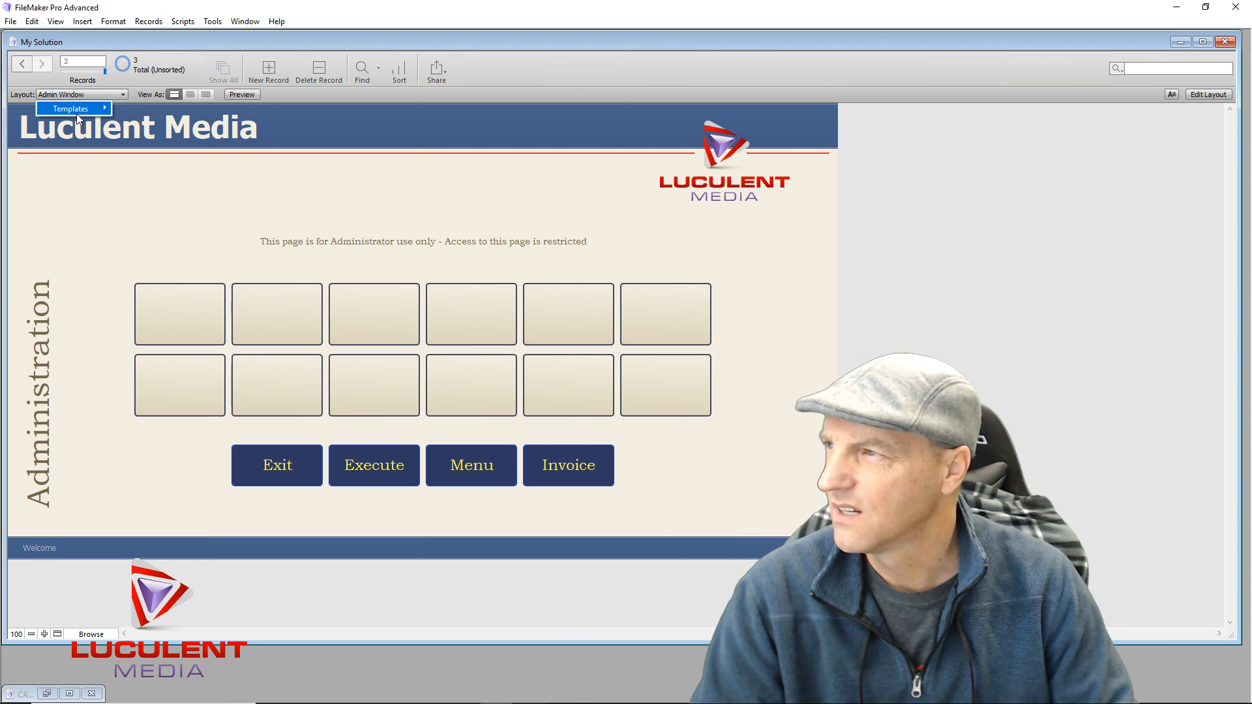
mouse_move(77, 113)
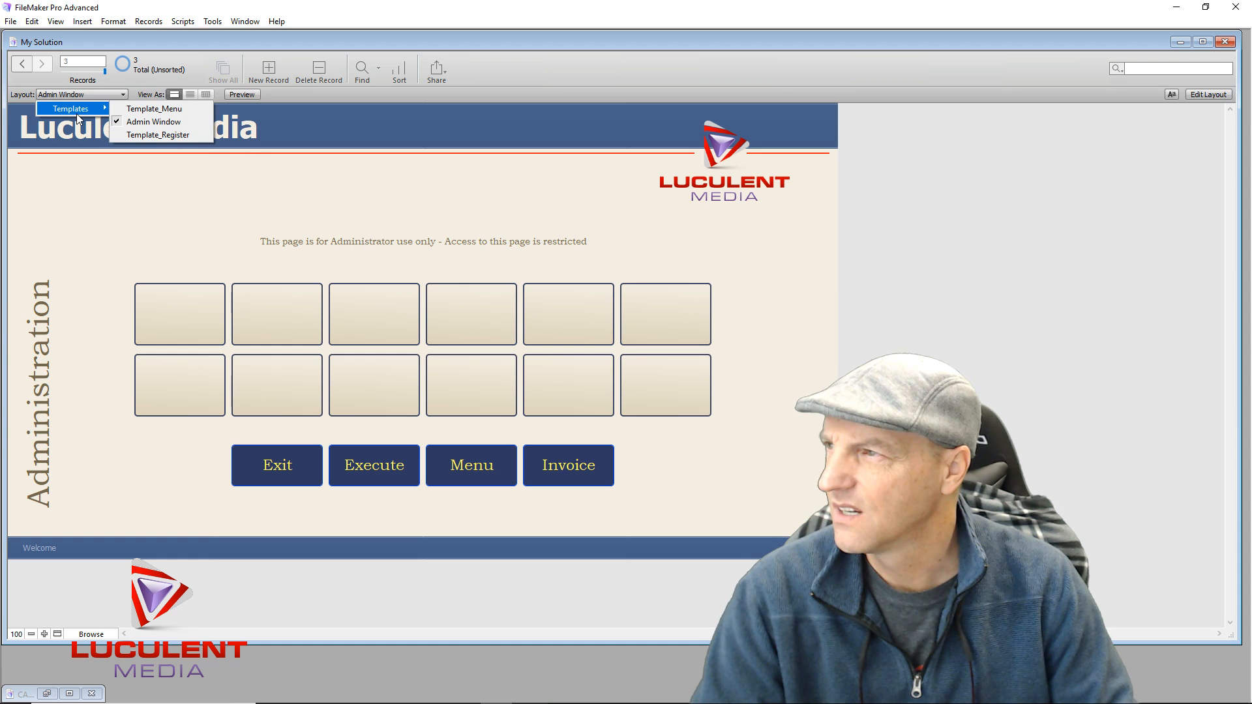
left_click(143, 115)
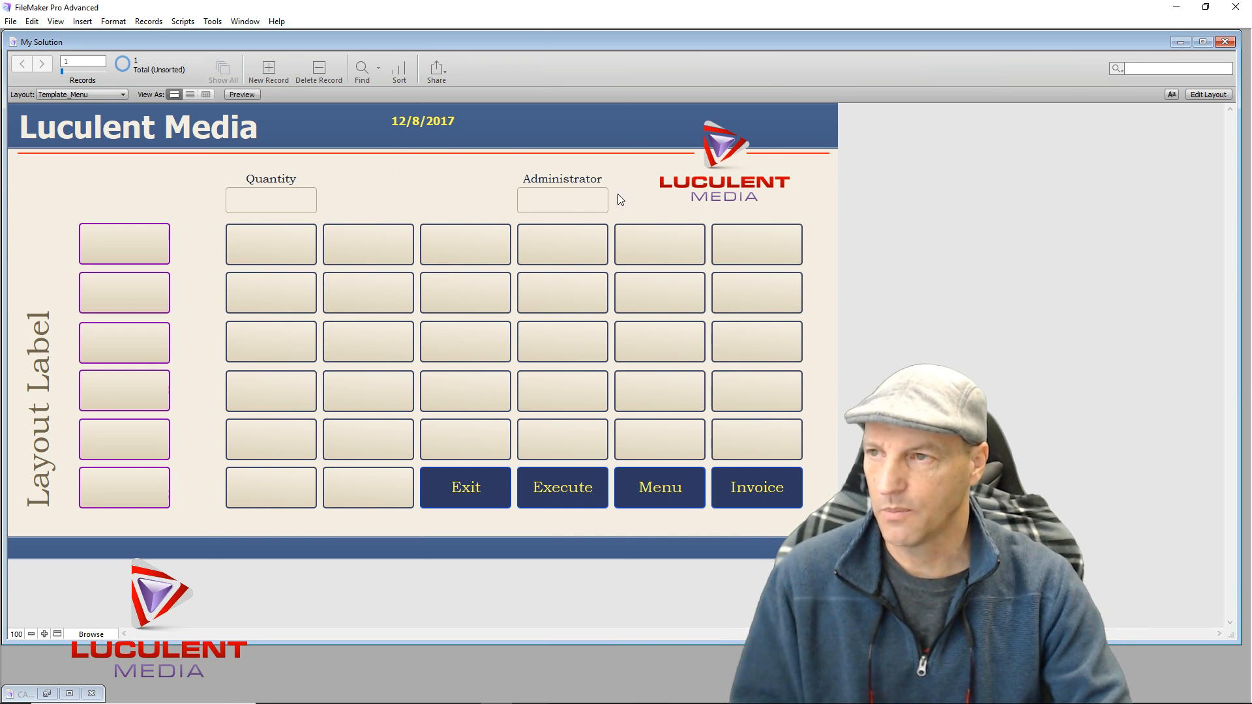
left_click(578, 202)
type("1234")
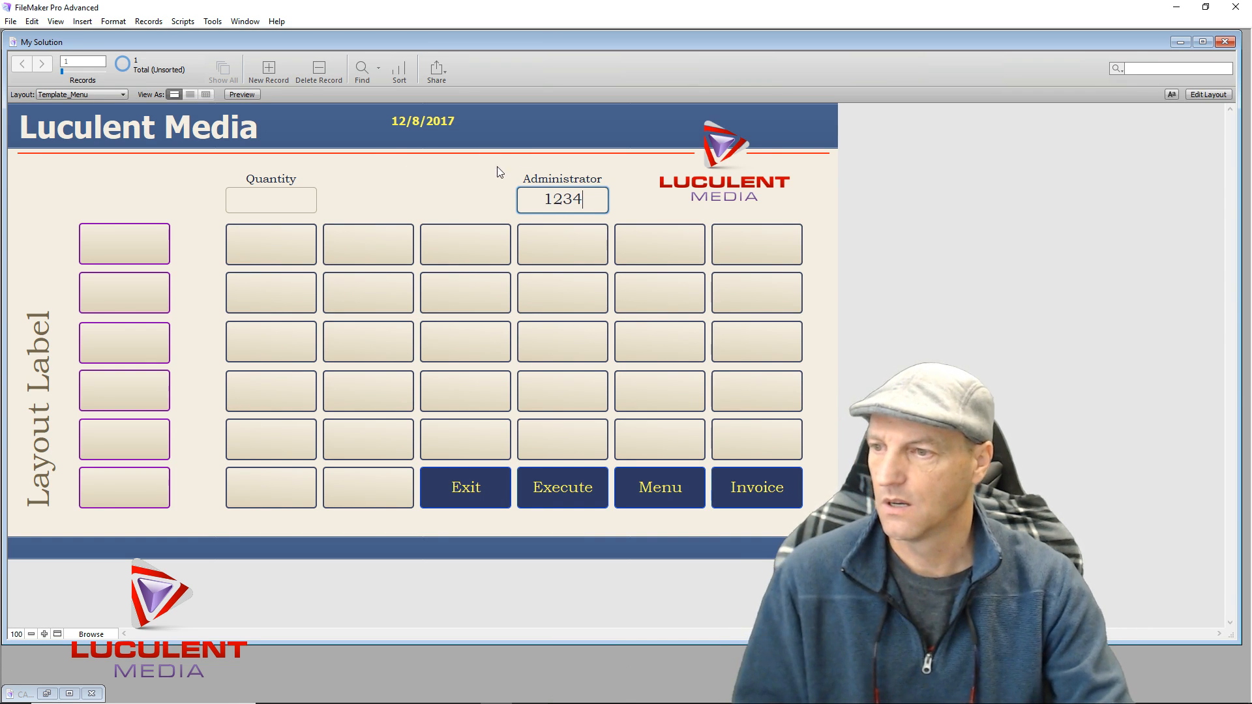
left_click(577, 492)
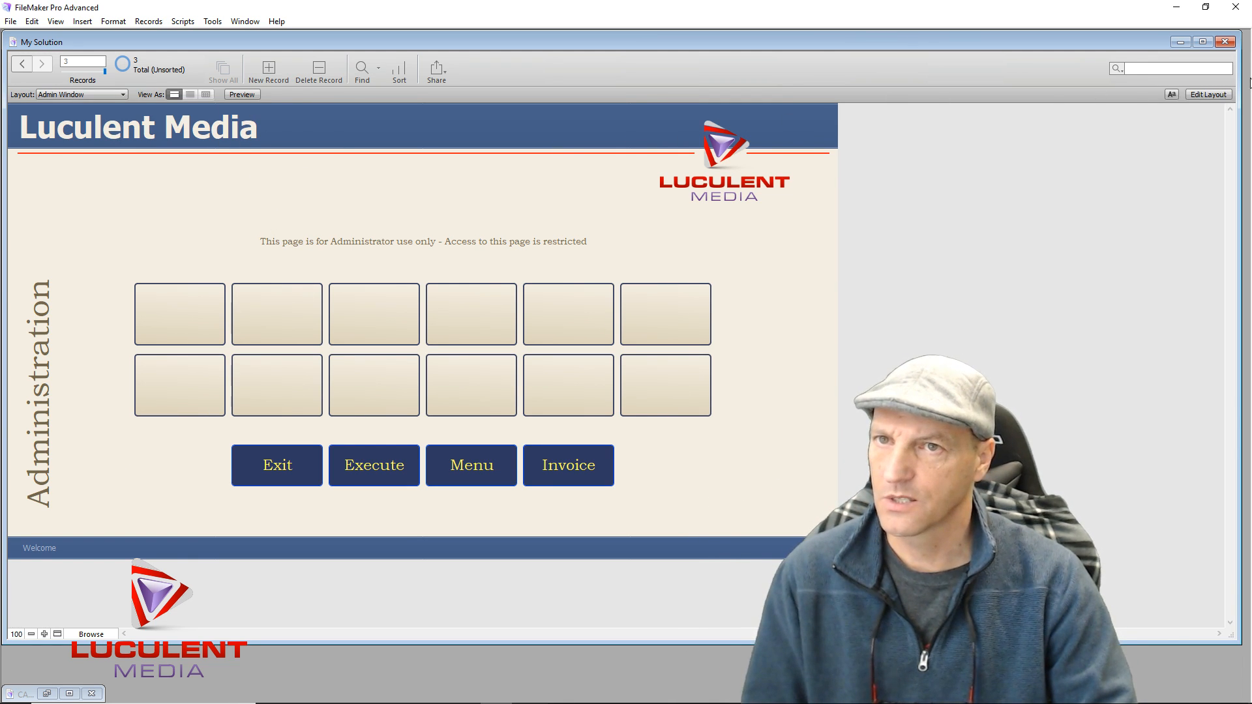
Place the Date field from the Field Picker in the header and delete its label
left_click(1201, 93)
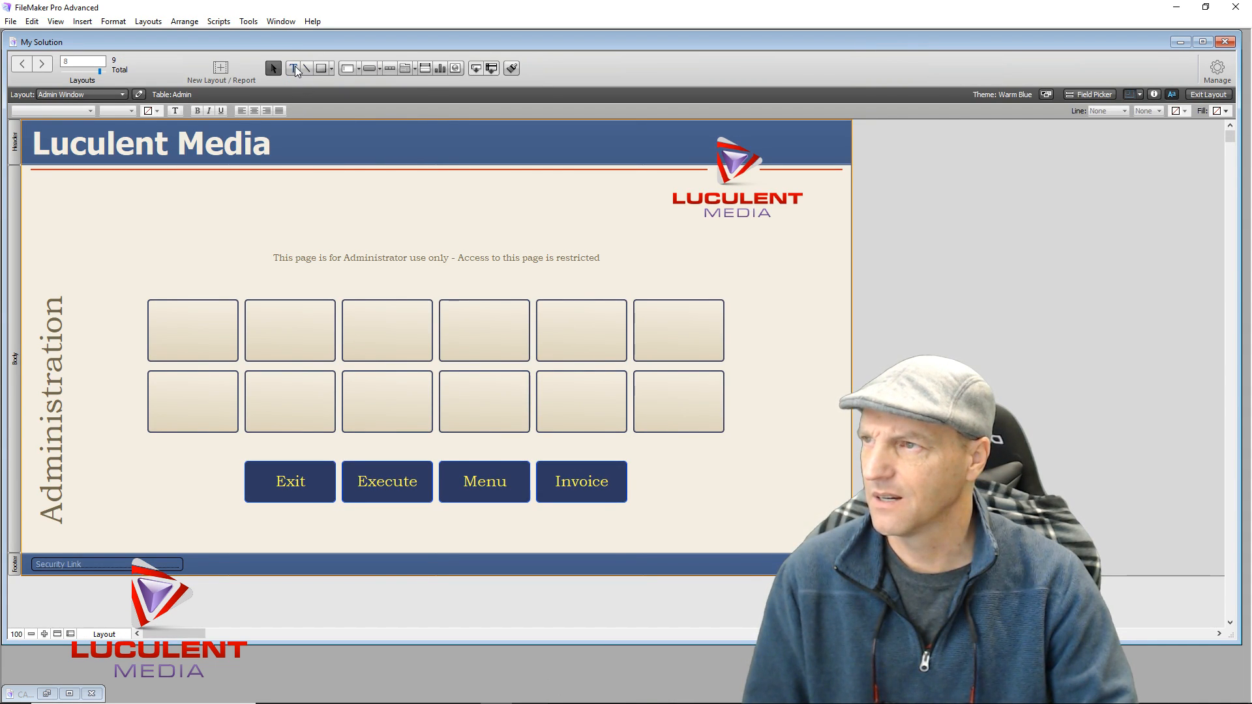
left_click(1096, 95)
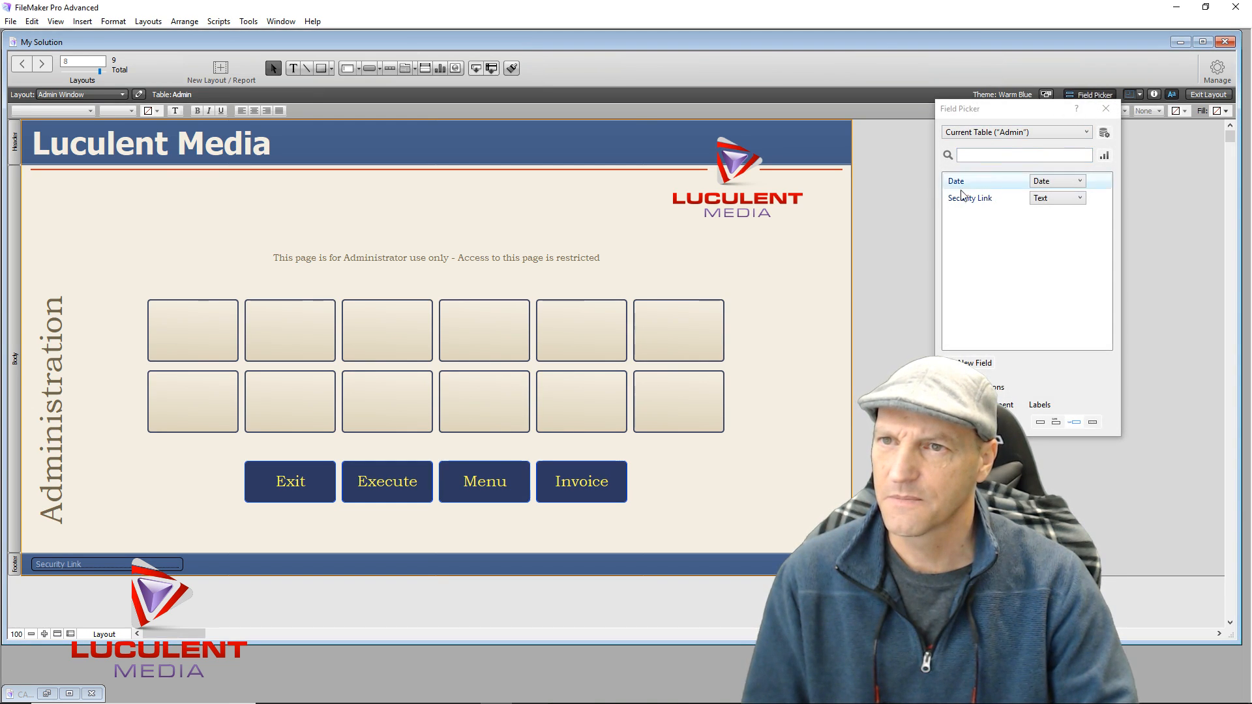
left_click_drag(962, 185, 409, 136)
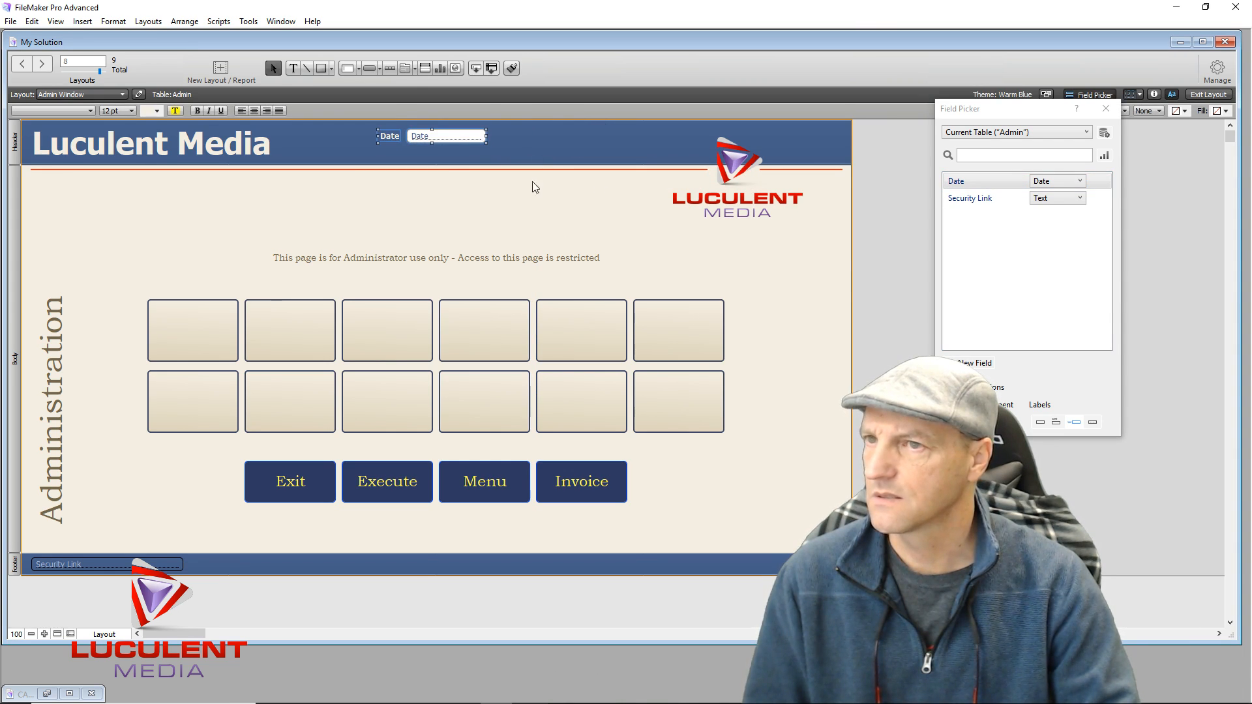
left_click(1104, 115)
left_click(394, 200)
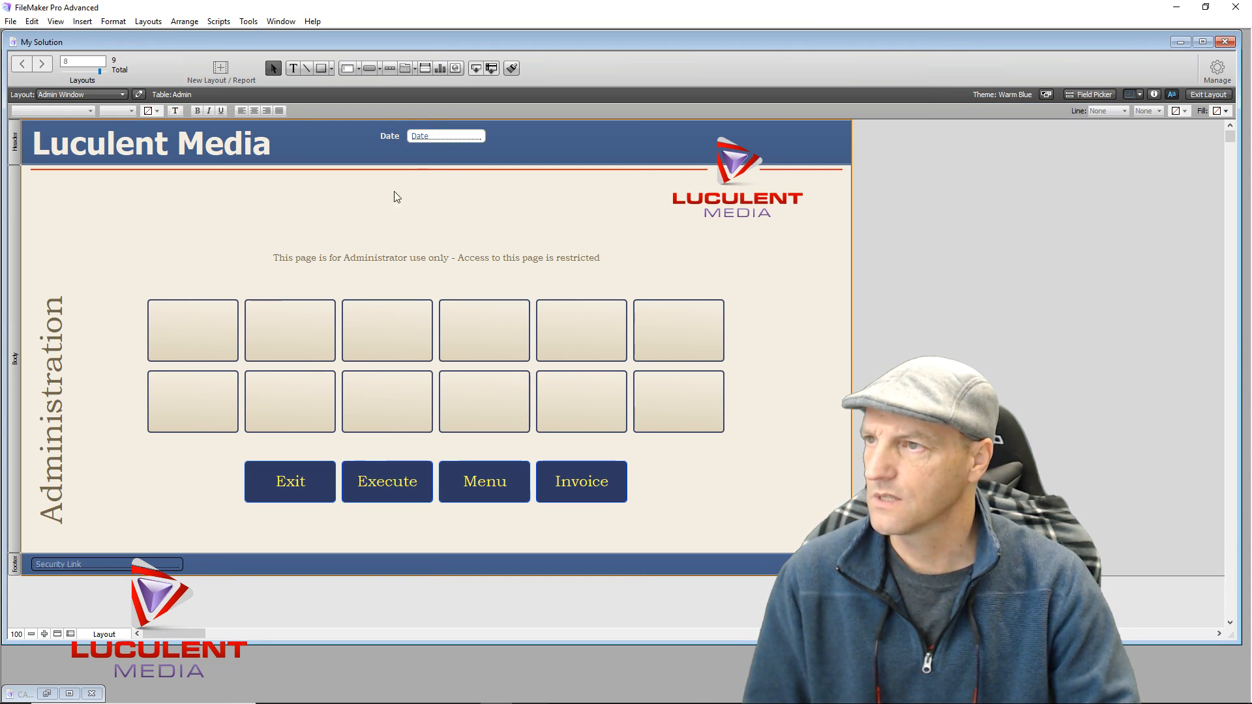
left_click(413, 138)
left_click(392, 140)
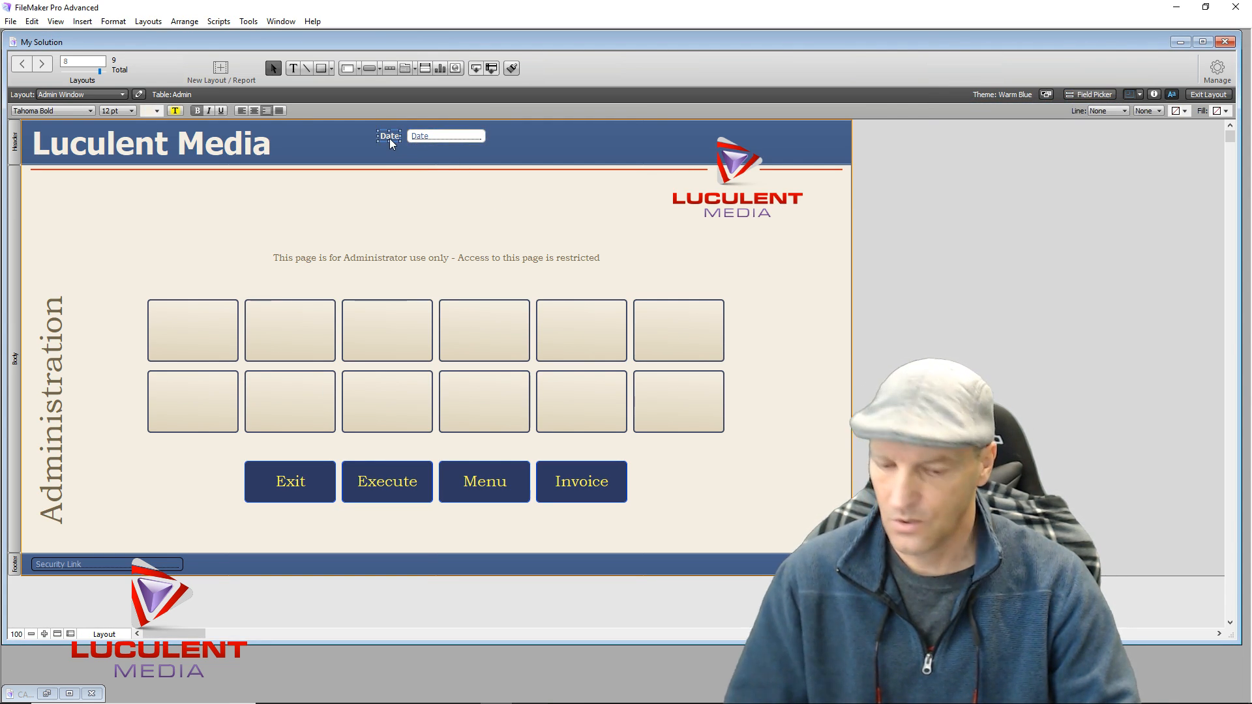
key("Delete")
Widen the Date field to 248 pt, centre its text, and move it to the footer's right side
left_click(409, 138)
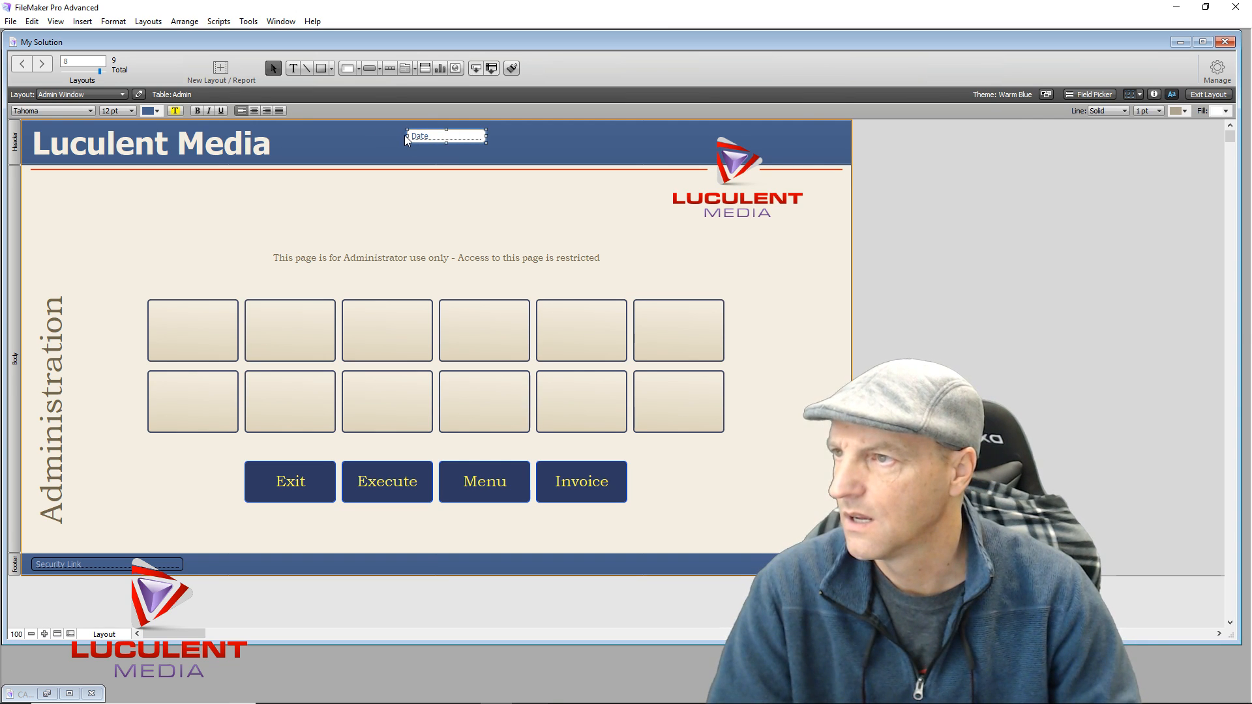
left_click_drag(407, 136, 322, 135)
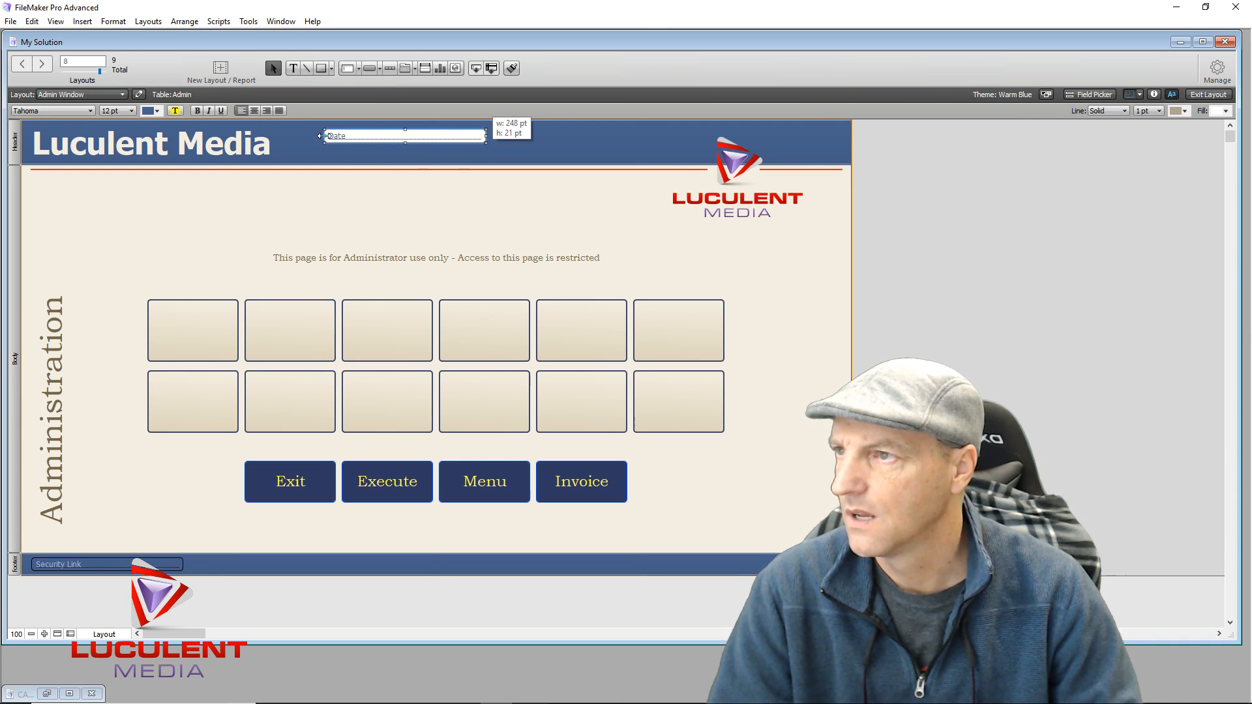
left_click(253, 110)
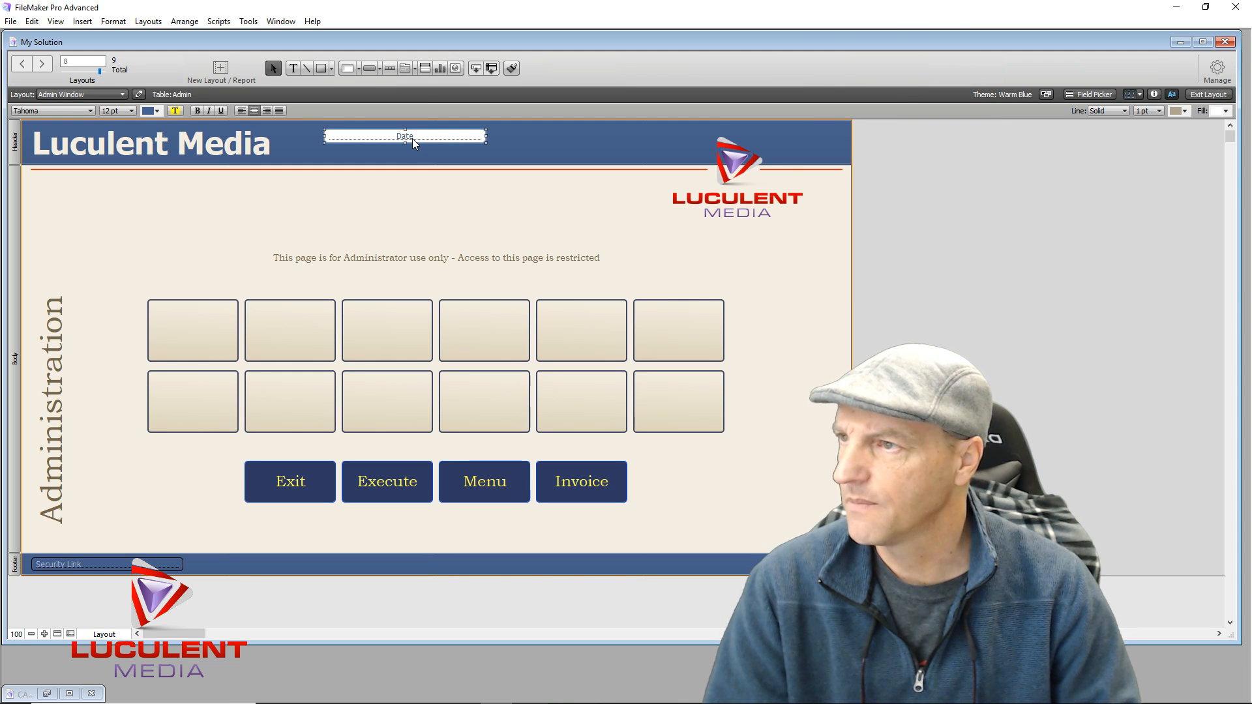
left_click_drag(413, 142, 768, 571)
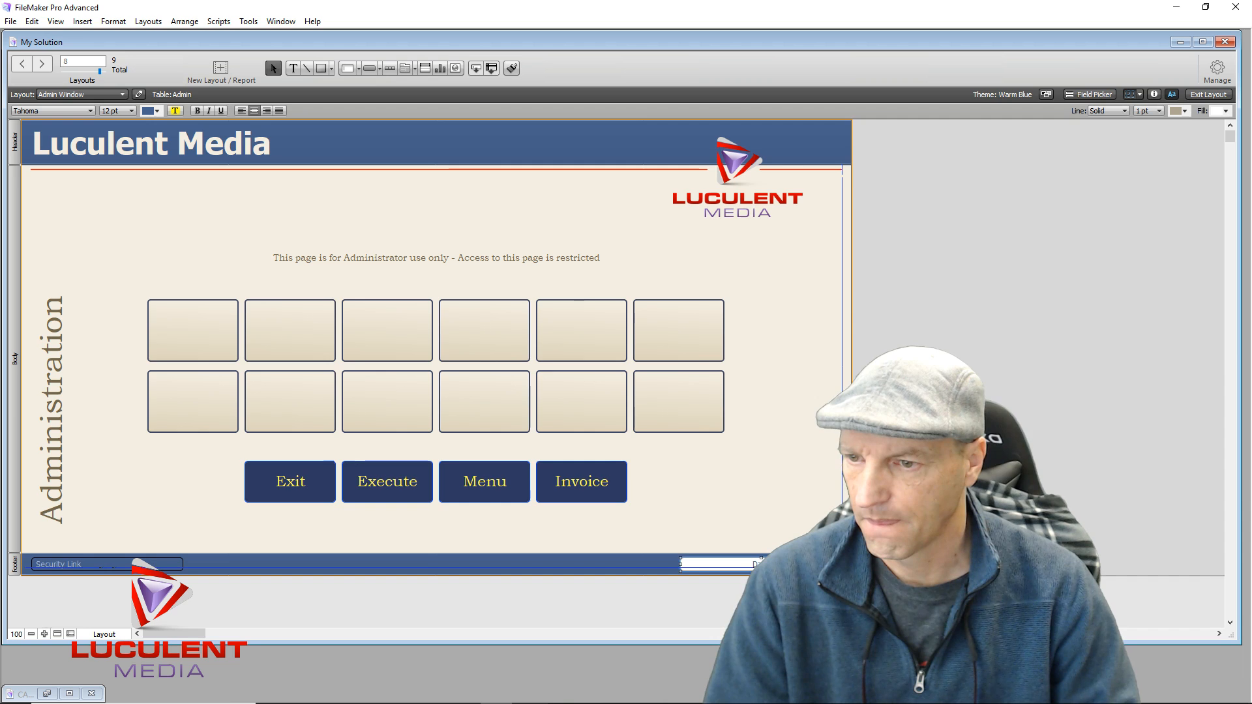
left_click(763, 475)
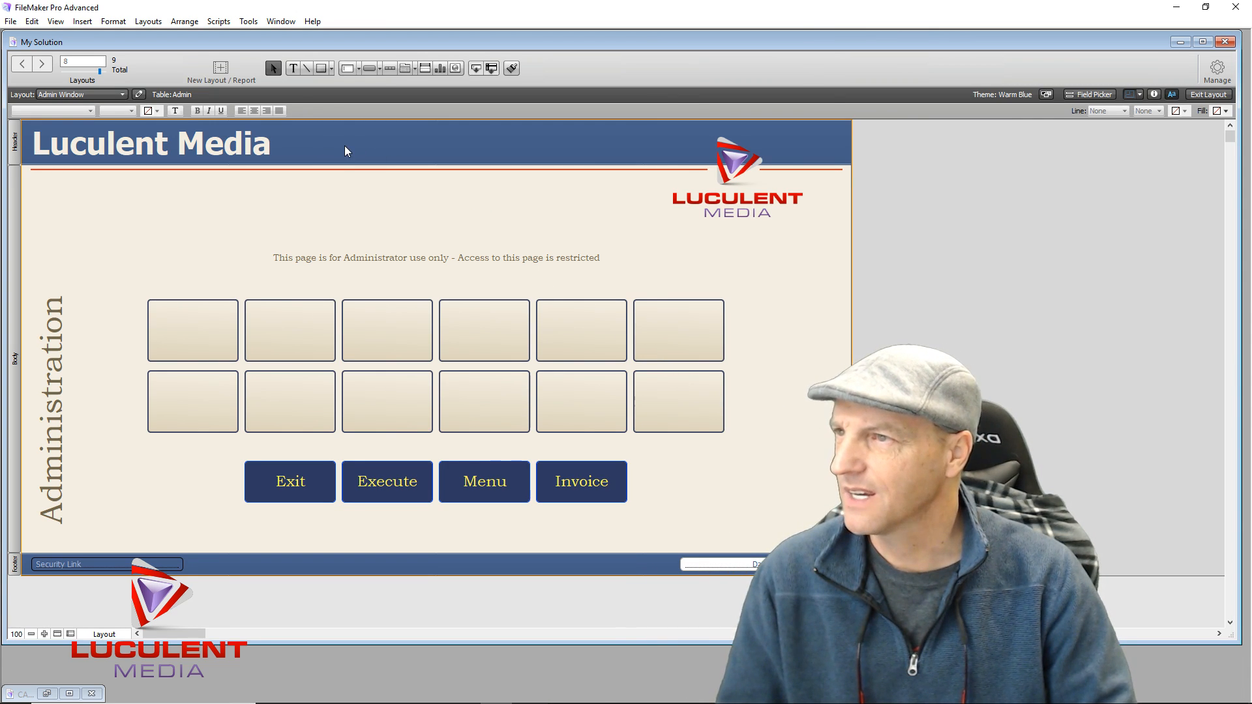
Insert a <<Date>> merge field into the header with the Text tool
left_click(293, 69)
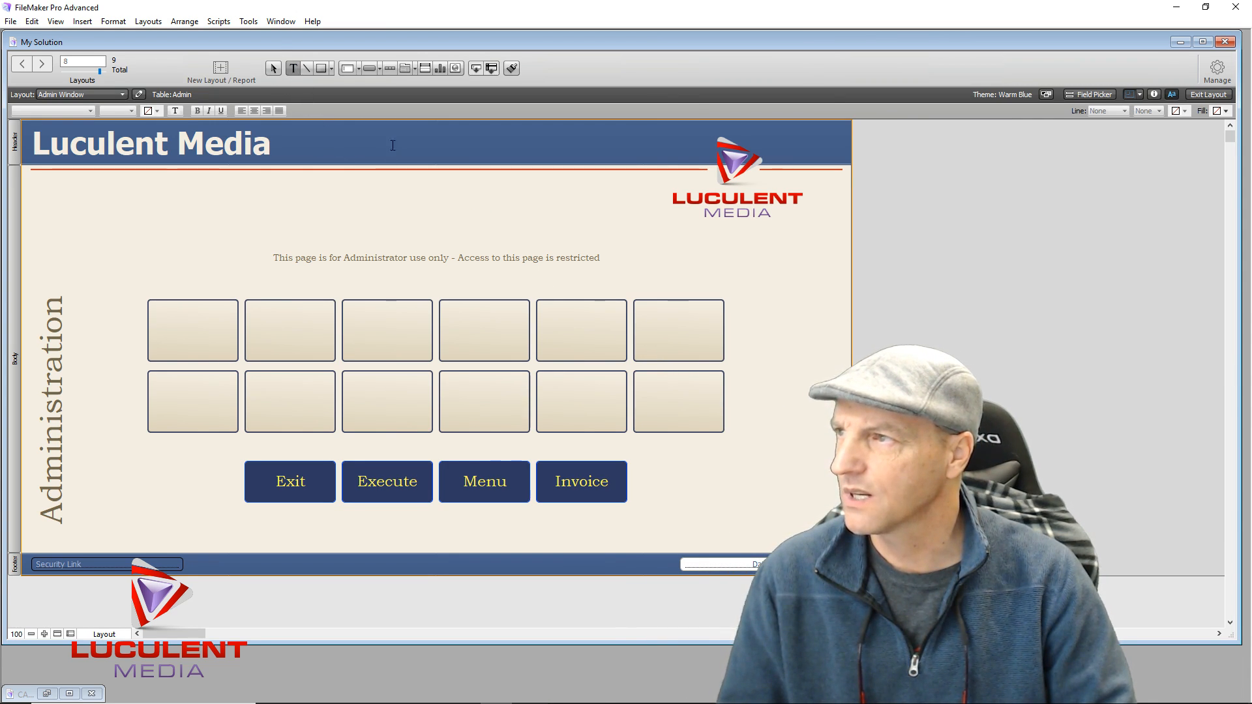
left_click(394, 149)
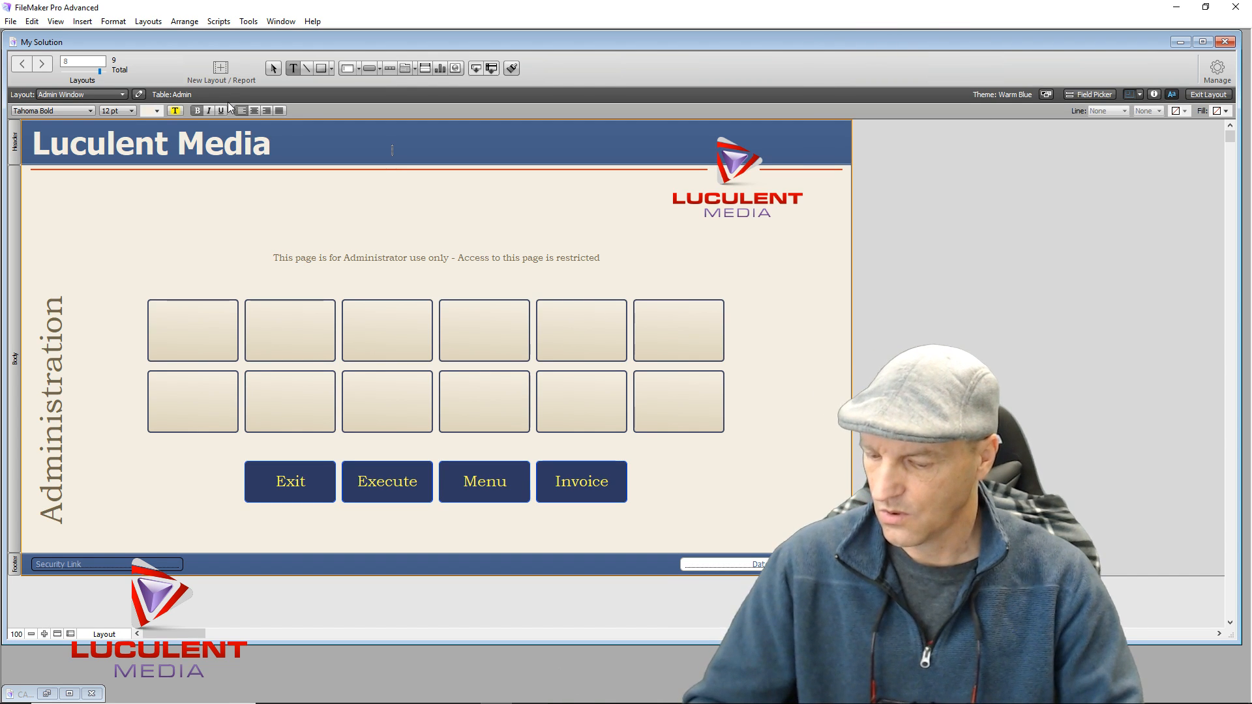
key("ctrl+m")
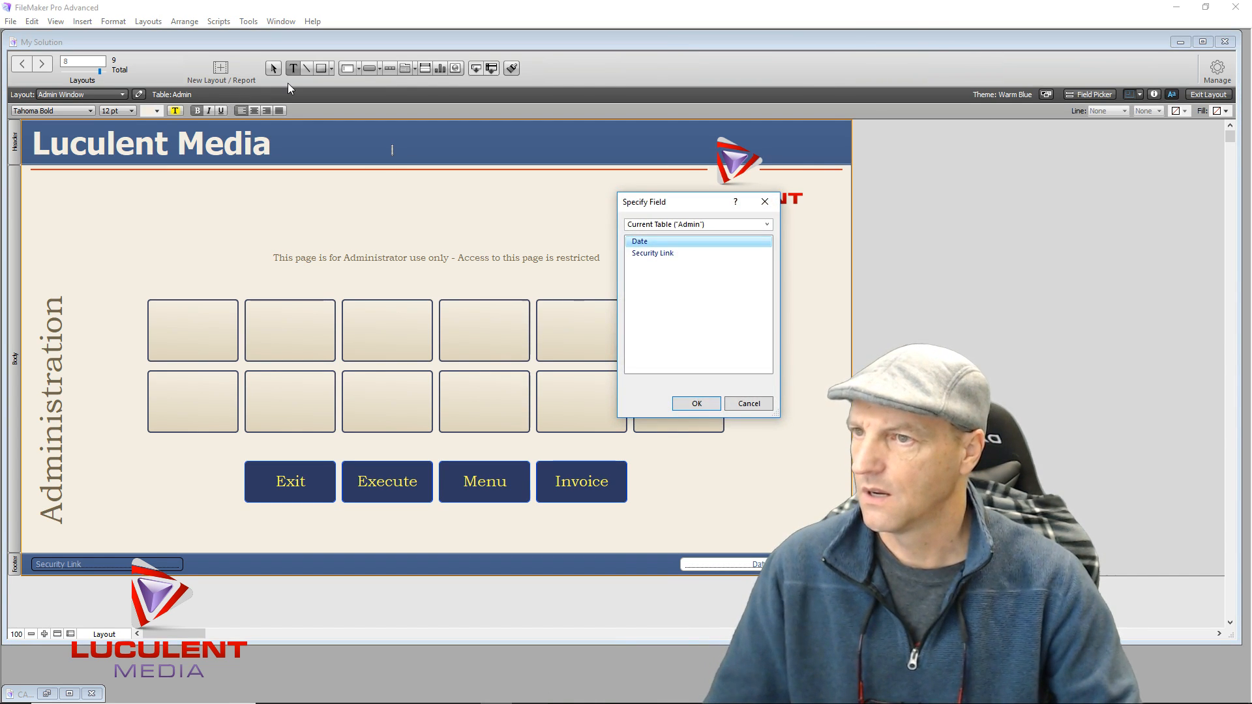
double_click(645, 243)
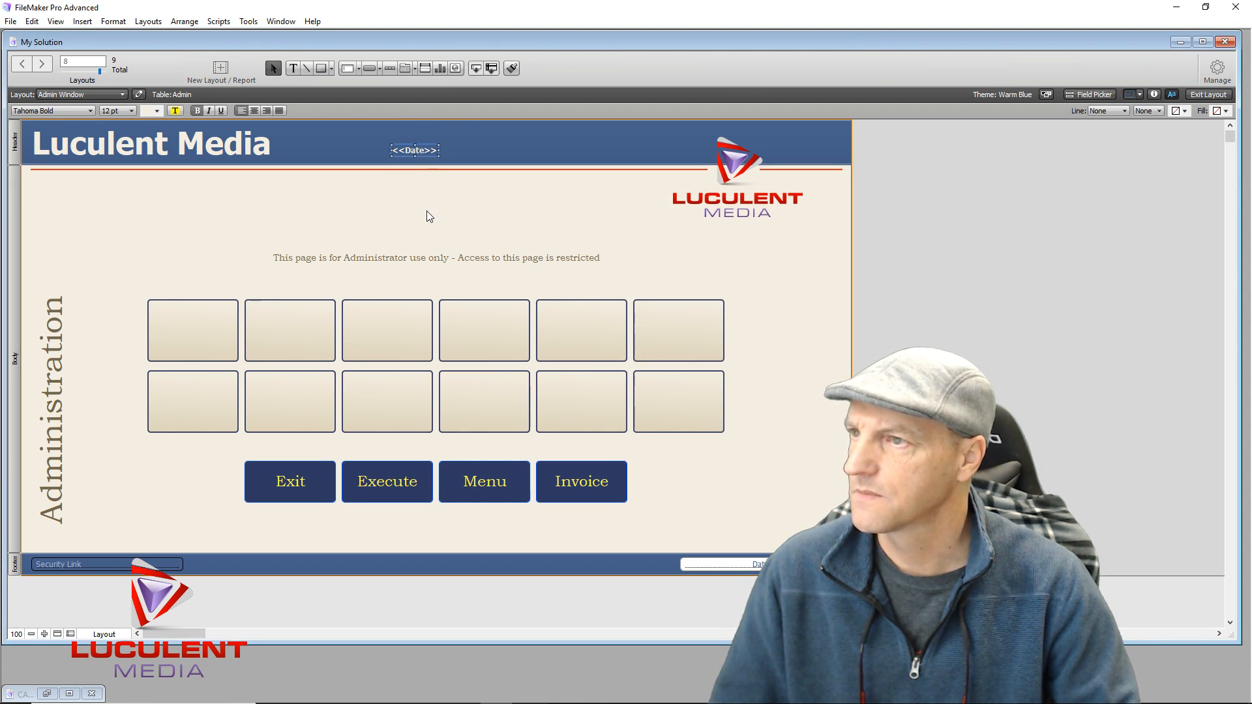
In Browse mode, add a new record and go back to record 1
left_click(1208, 95)
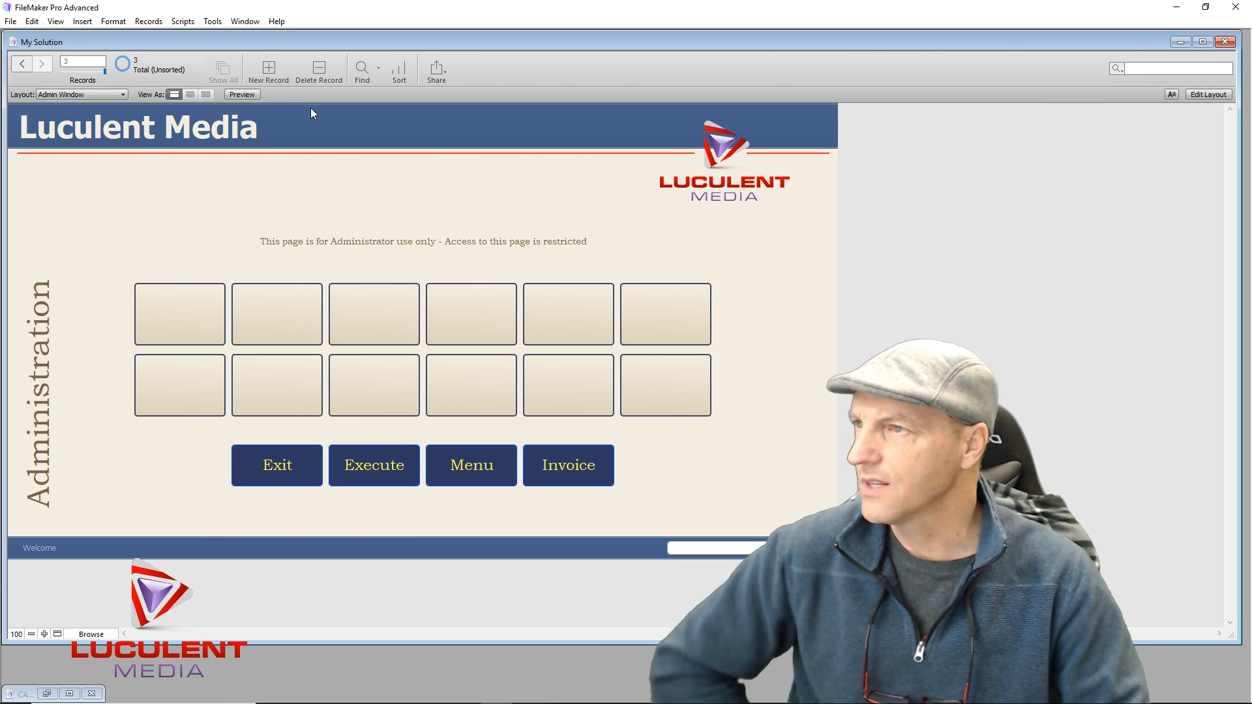
left_click(271, 68)
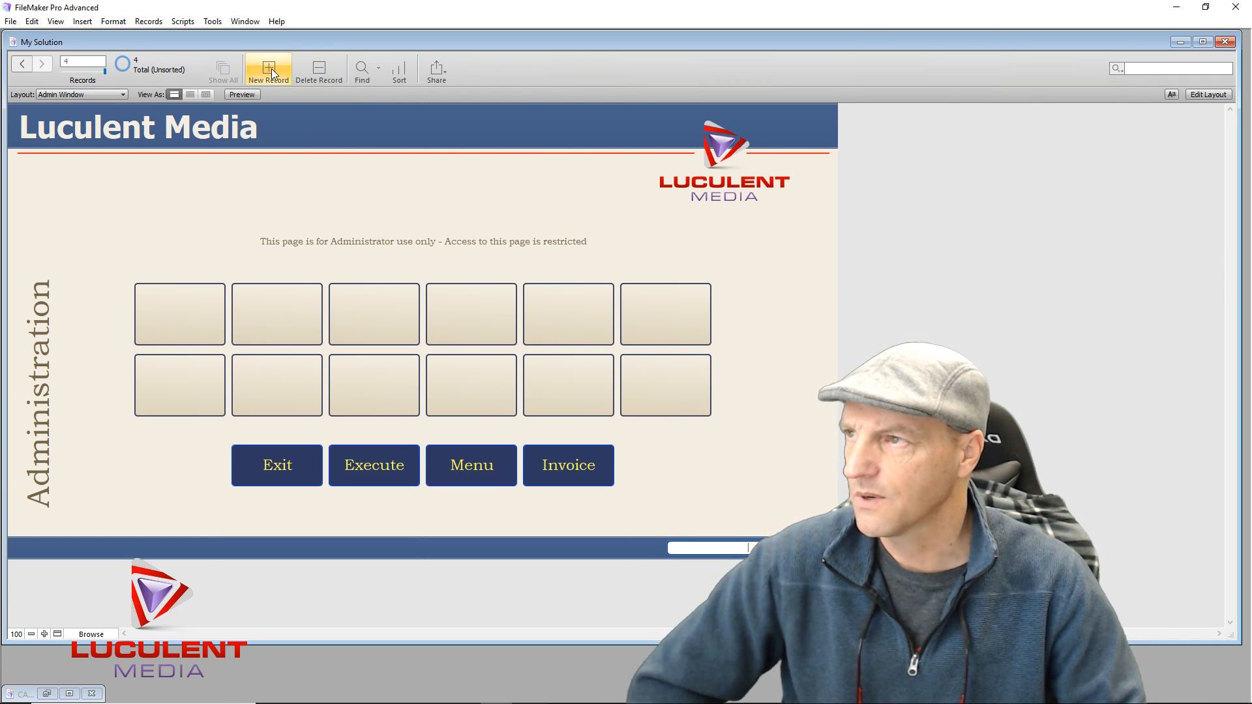
left_click(21, 65)
double_click(21, 66)
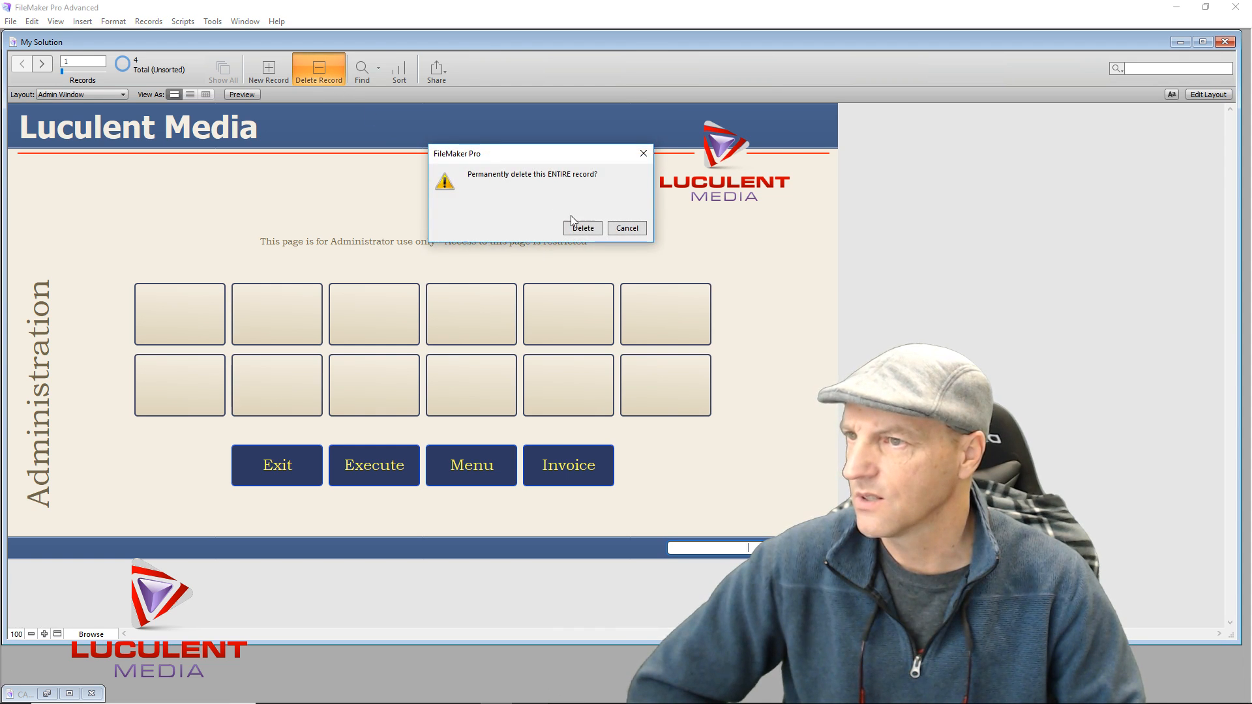
Delete the extra records until only one remains, then click into the white footer field
left_click(577, 233)
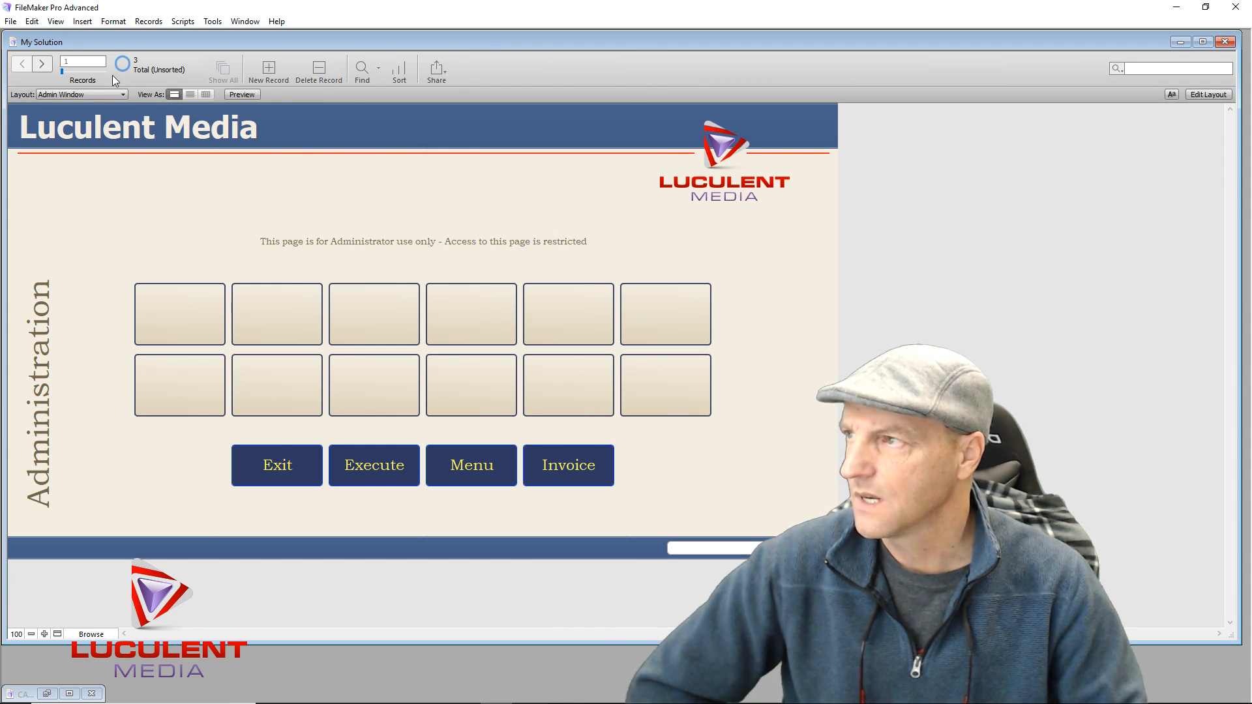
left_click(319, 70)
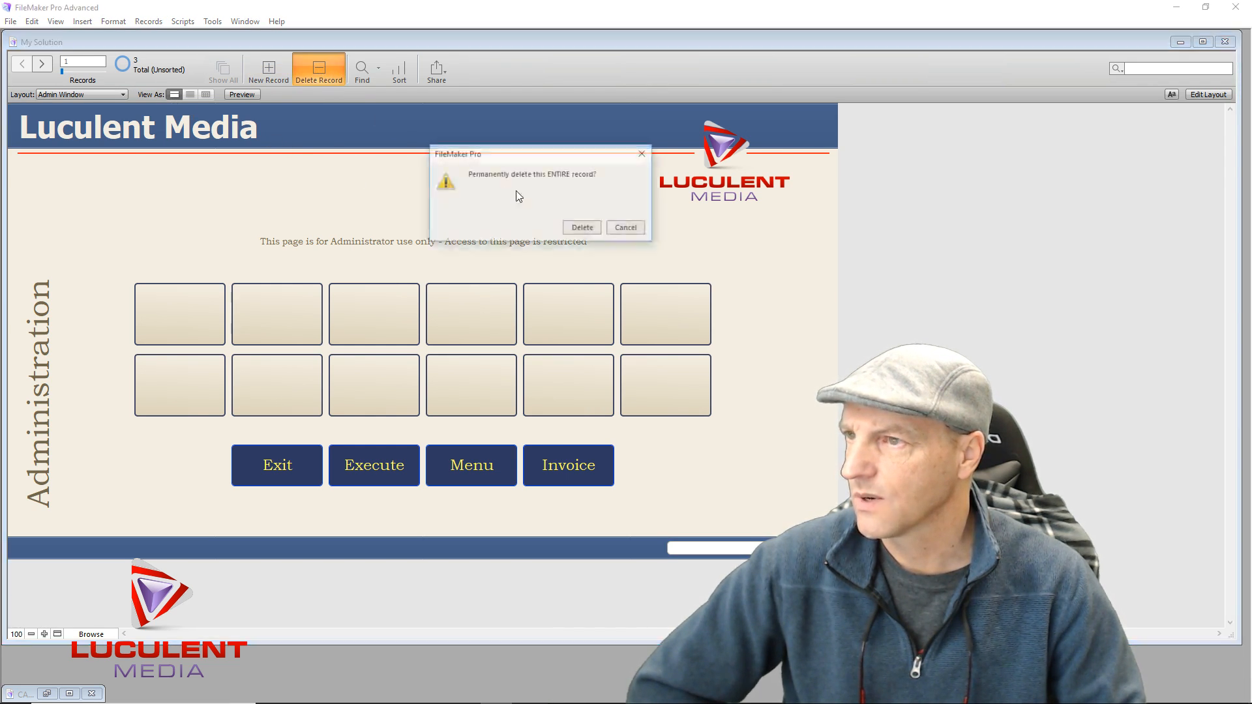
left_click(569, 226)
left_click(317, 68)
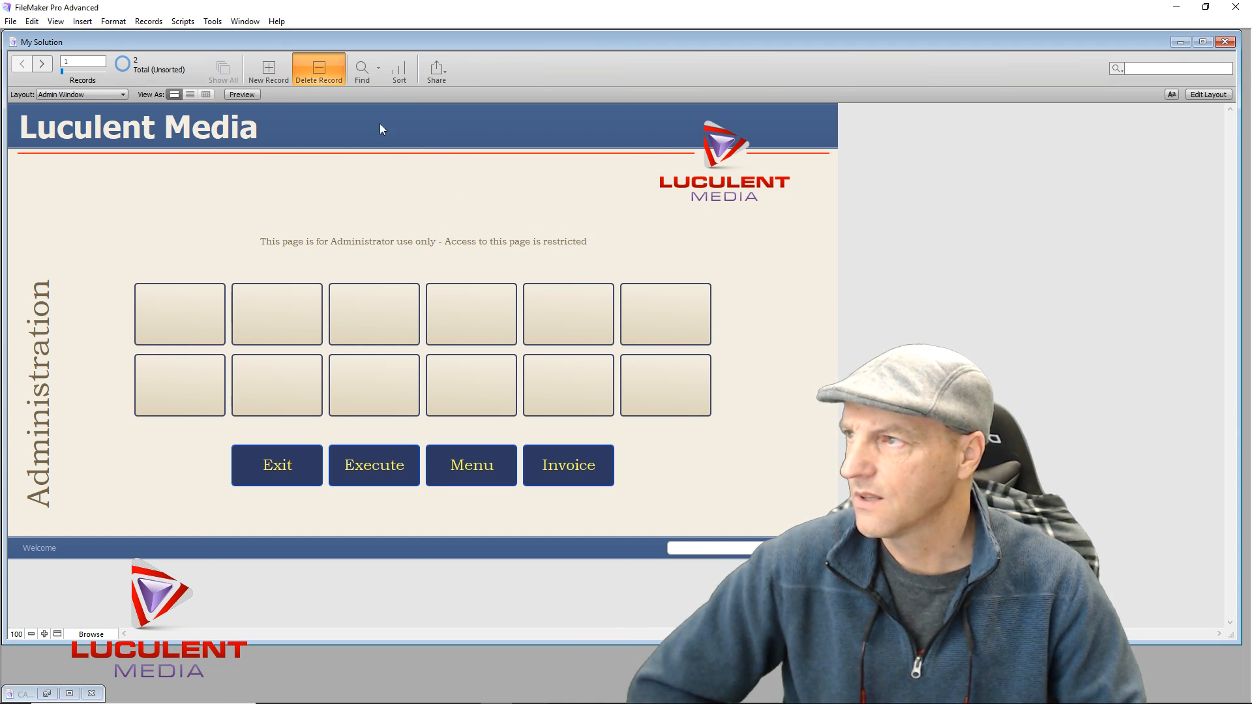
left_click(581, 228)
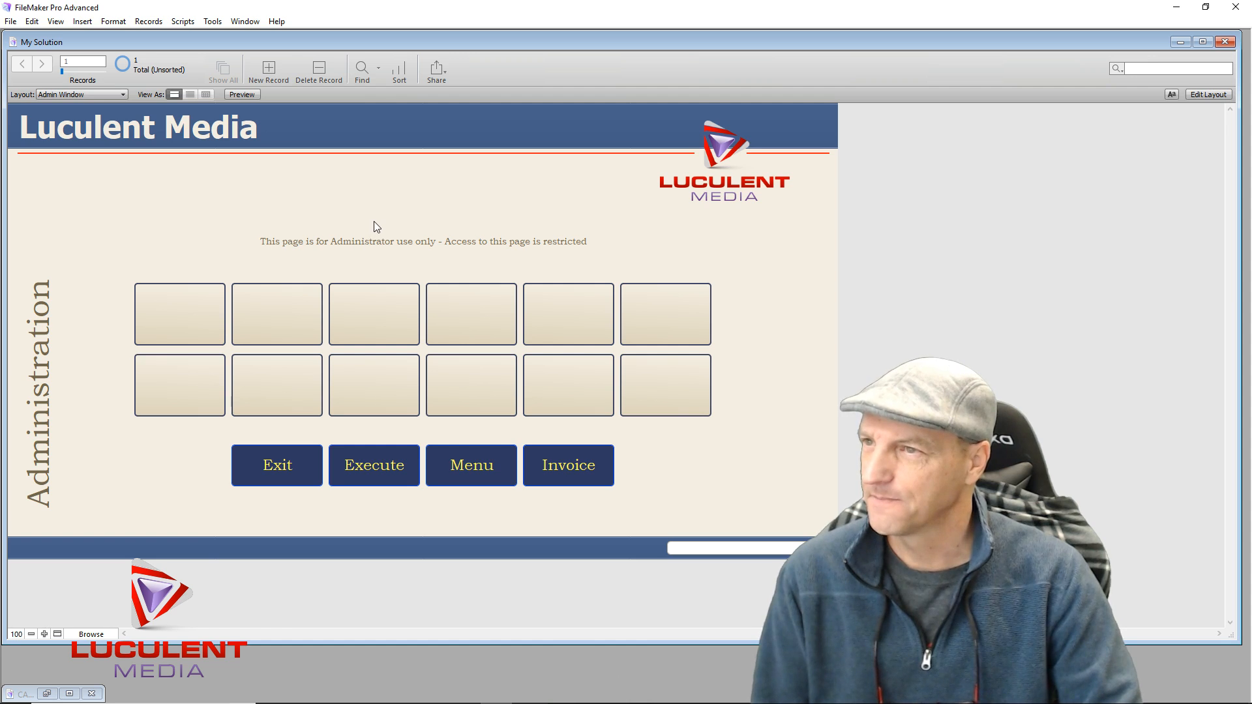
left_click(751, 547)
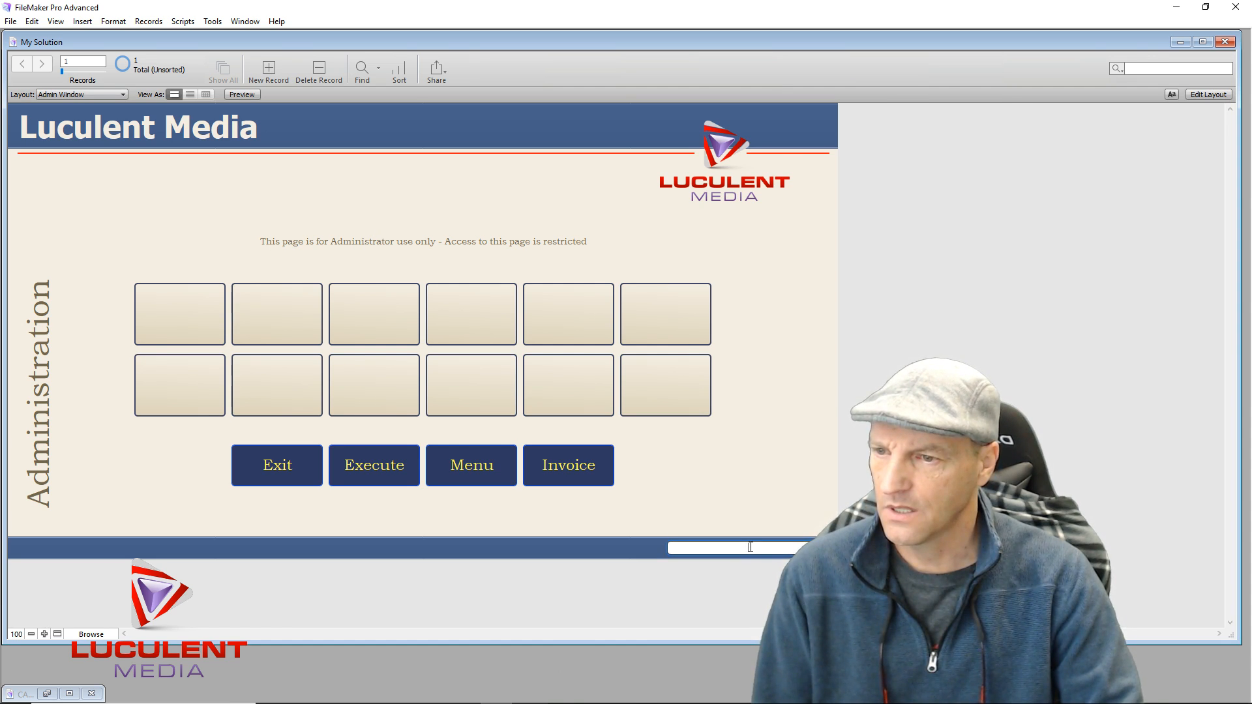
left_click(1209, 95)
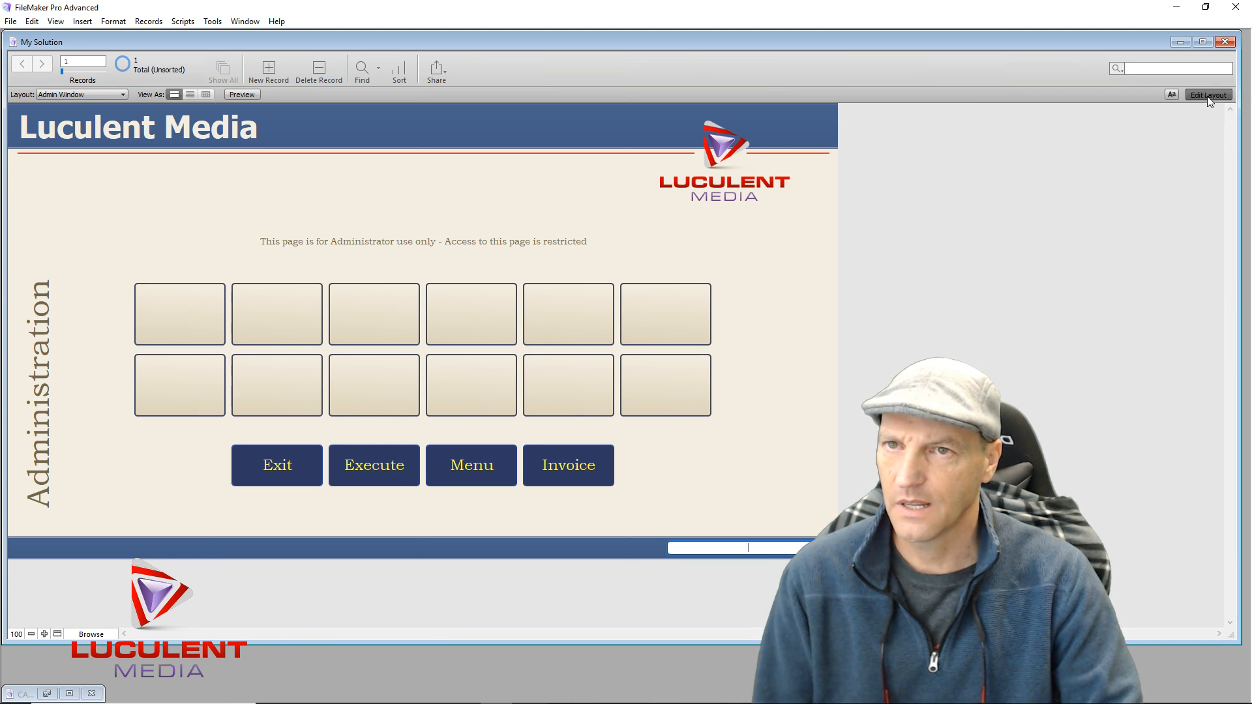
Stop the footer Date field from being enterable in Browse mode
double_click(787, 562)
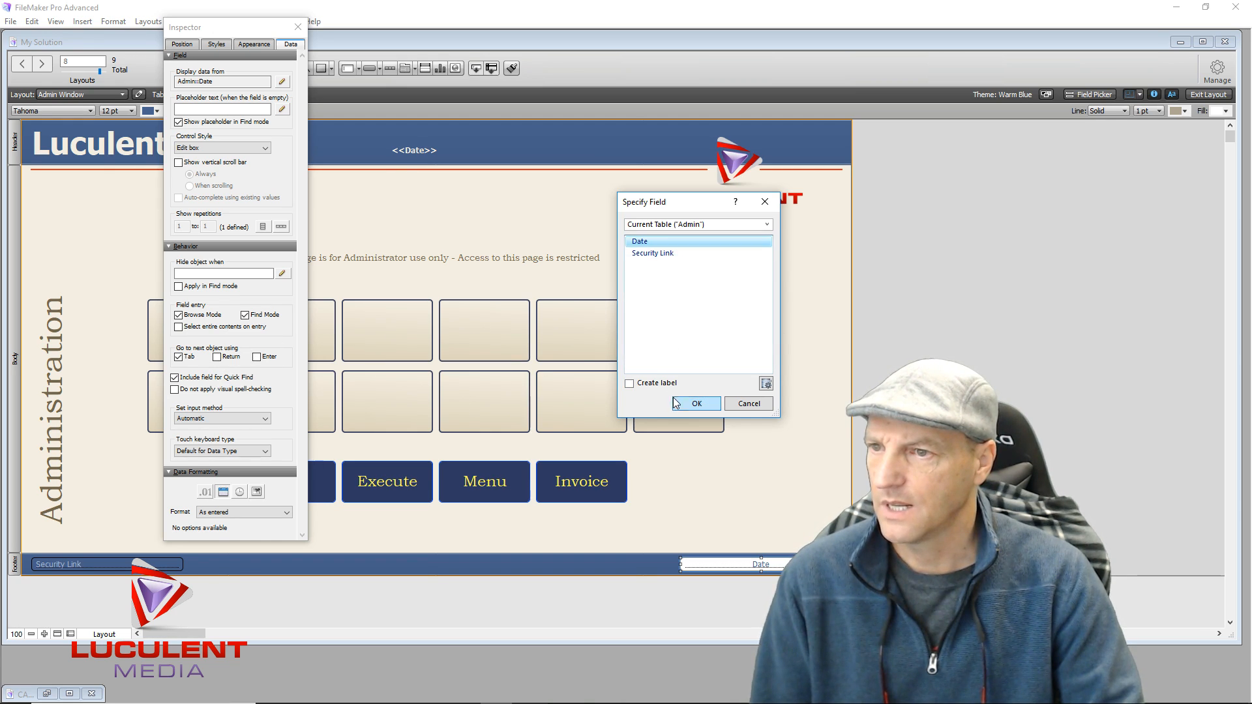
left_click(694, 406)
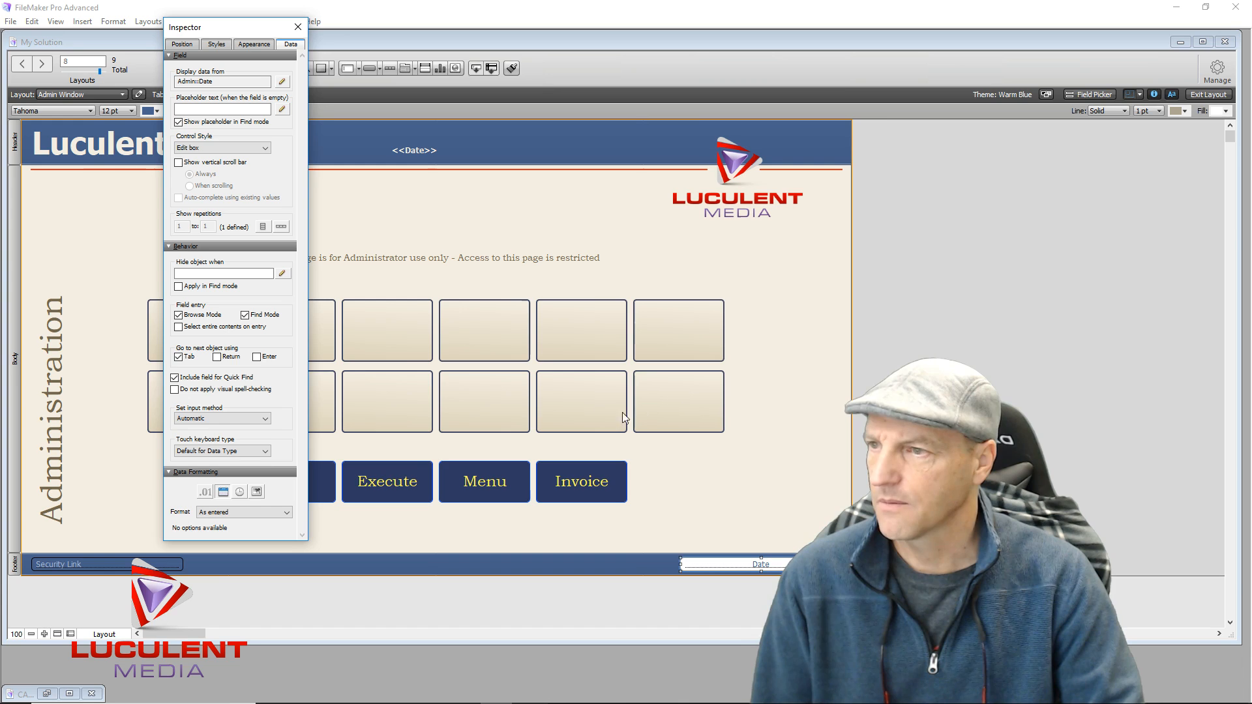
left_click(189, 315)
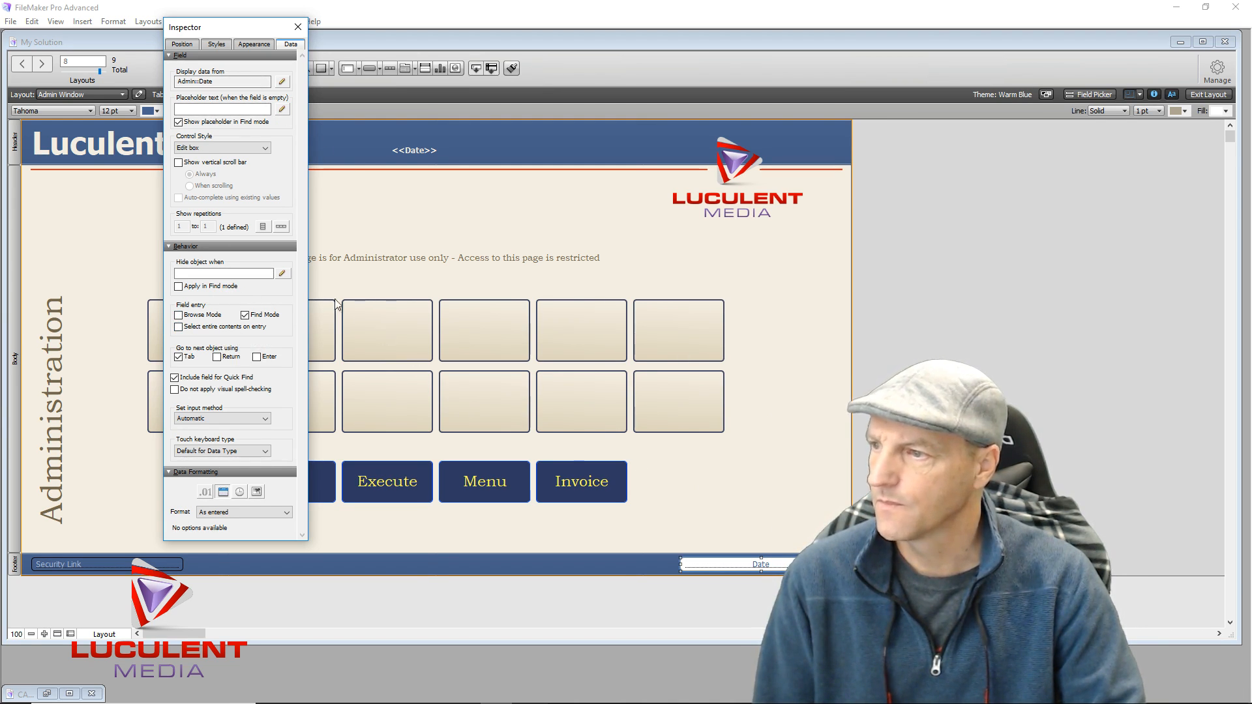
Give the footer Date field no fill, no border line and a lighter text colour
left_click(254, 45)
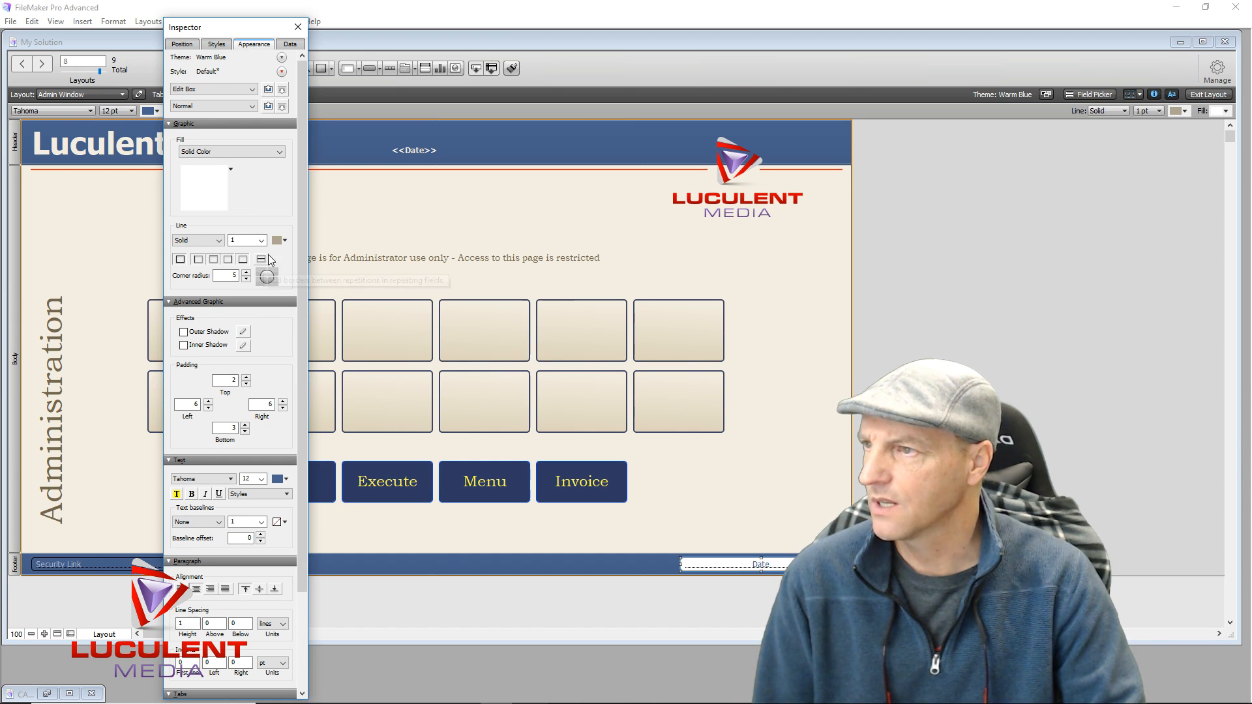
left_click(282, 154)
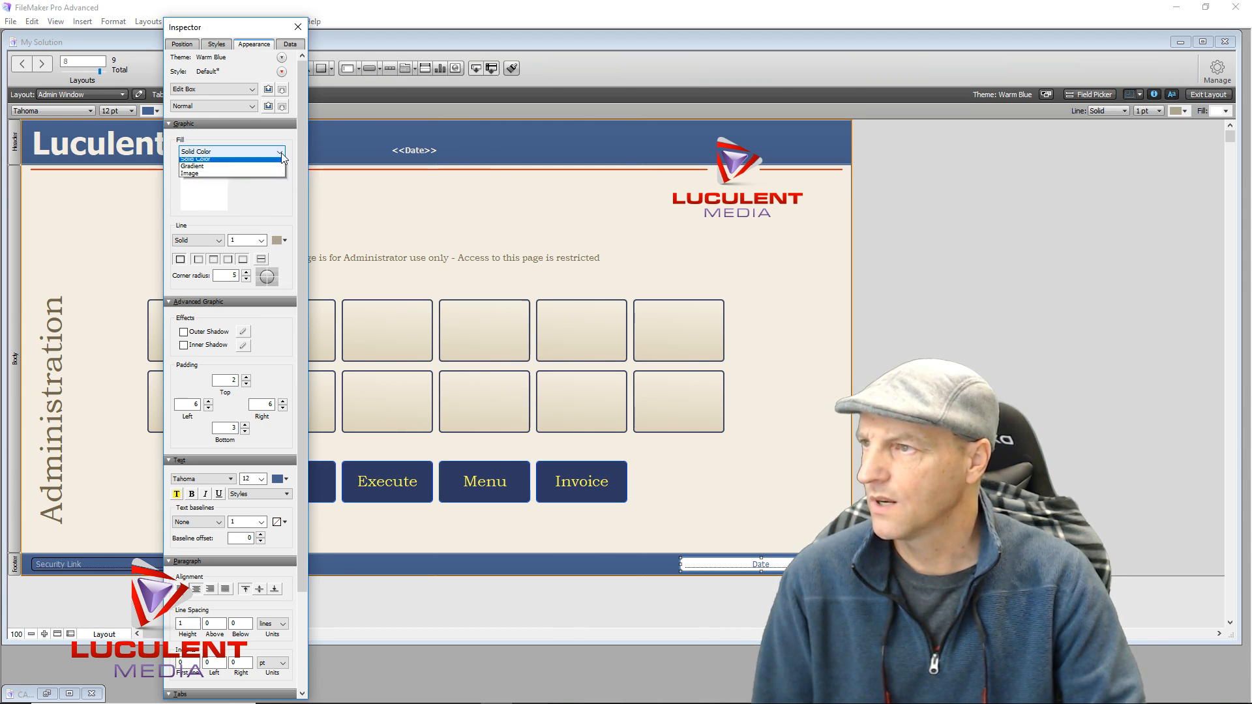
left_click(195, 163)
left_click(218, 187)
left_click(215, 197)
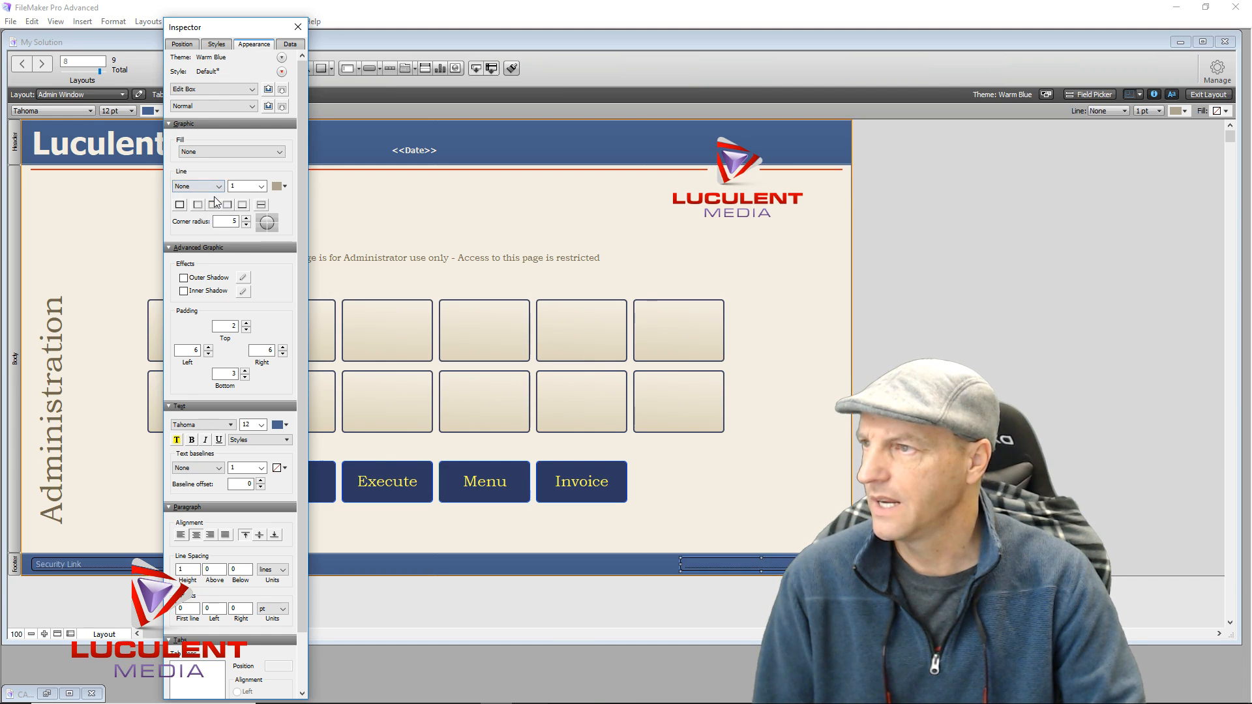
left_click(288, 426)
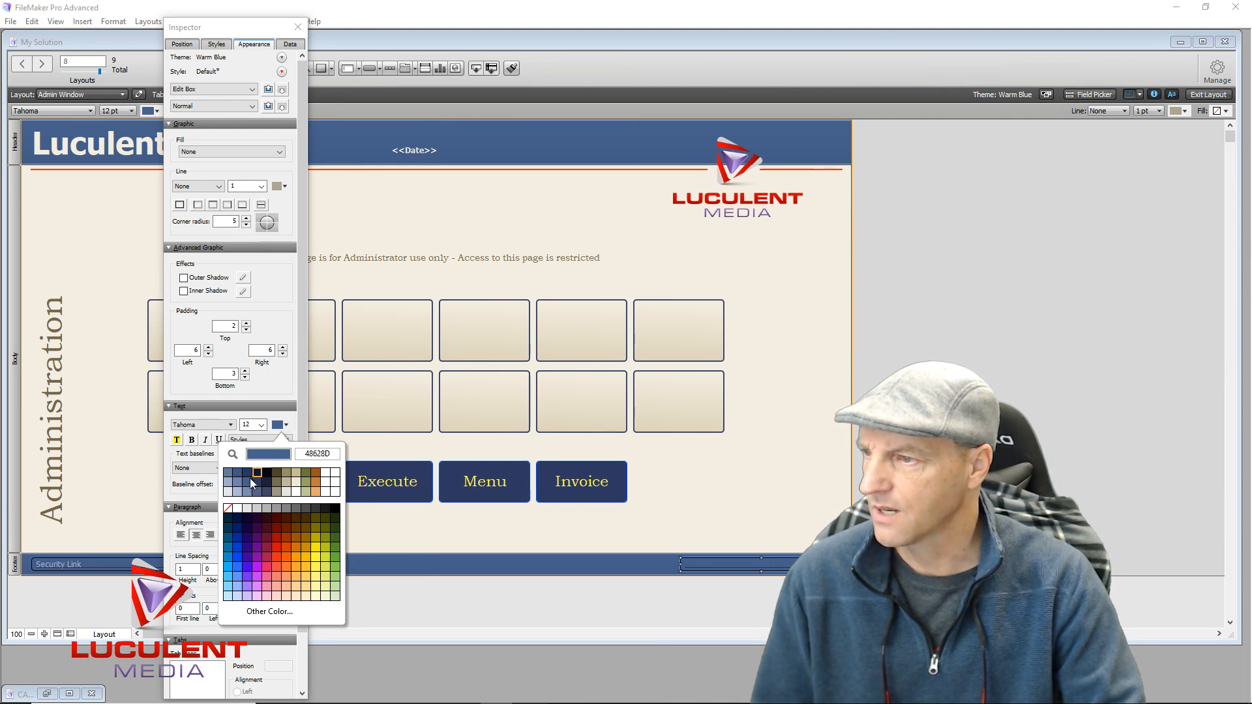
left_click(237, 496)
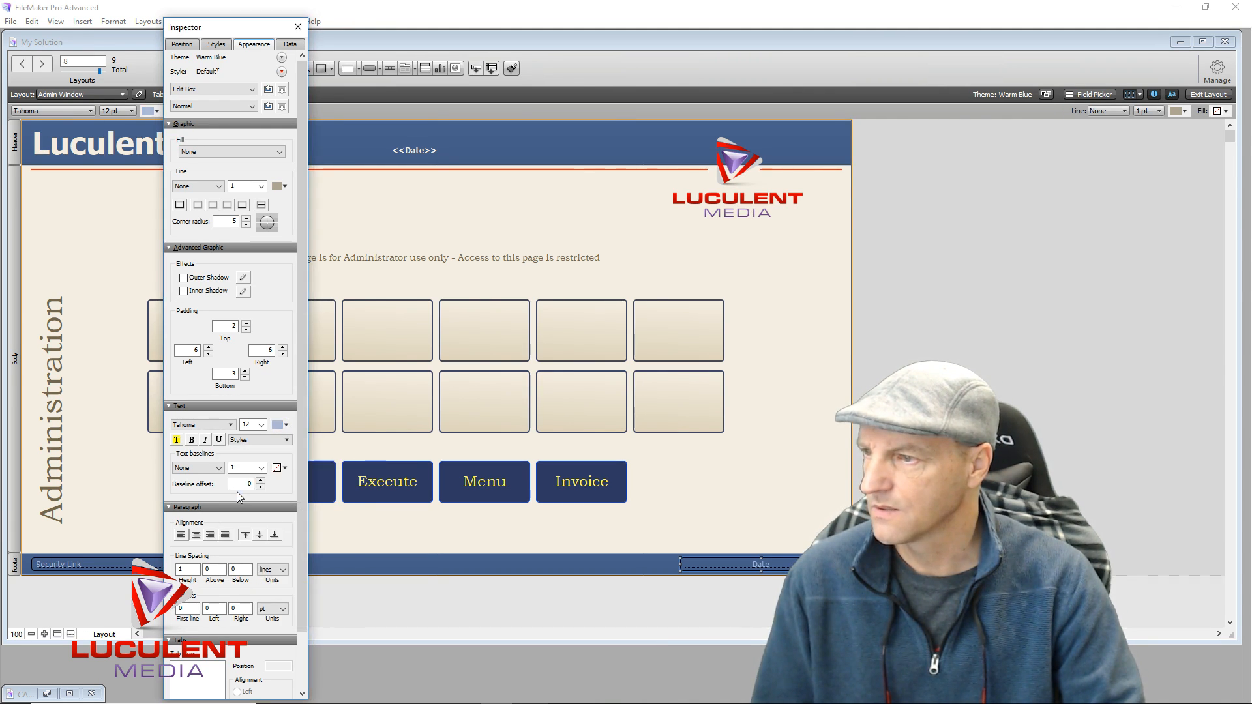
left_click(709, 483)
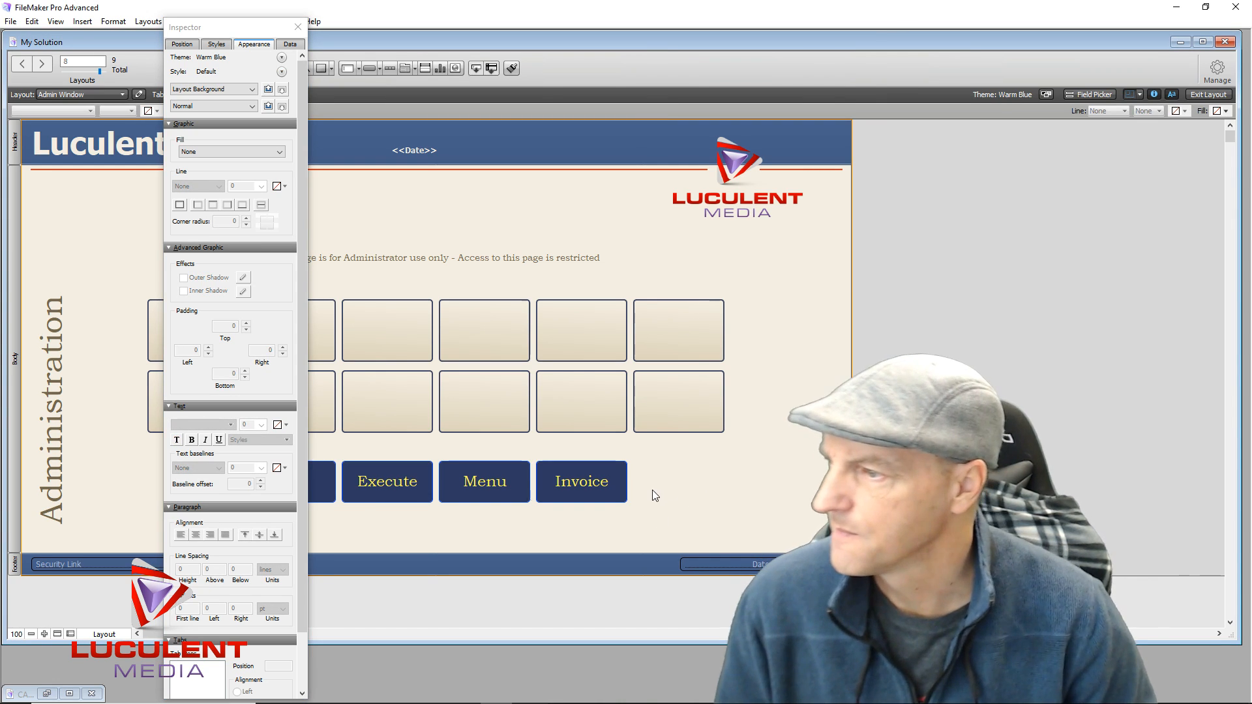
left_click(298, 27)
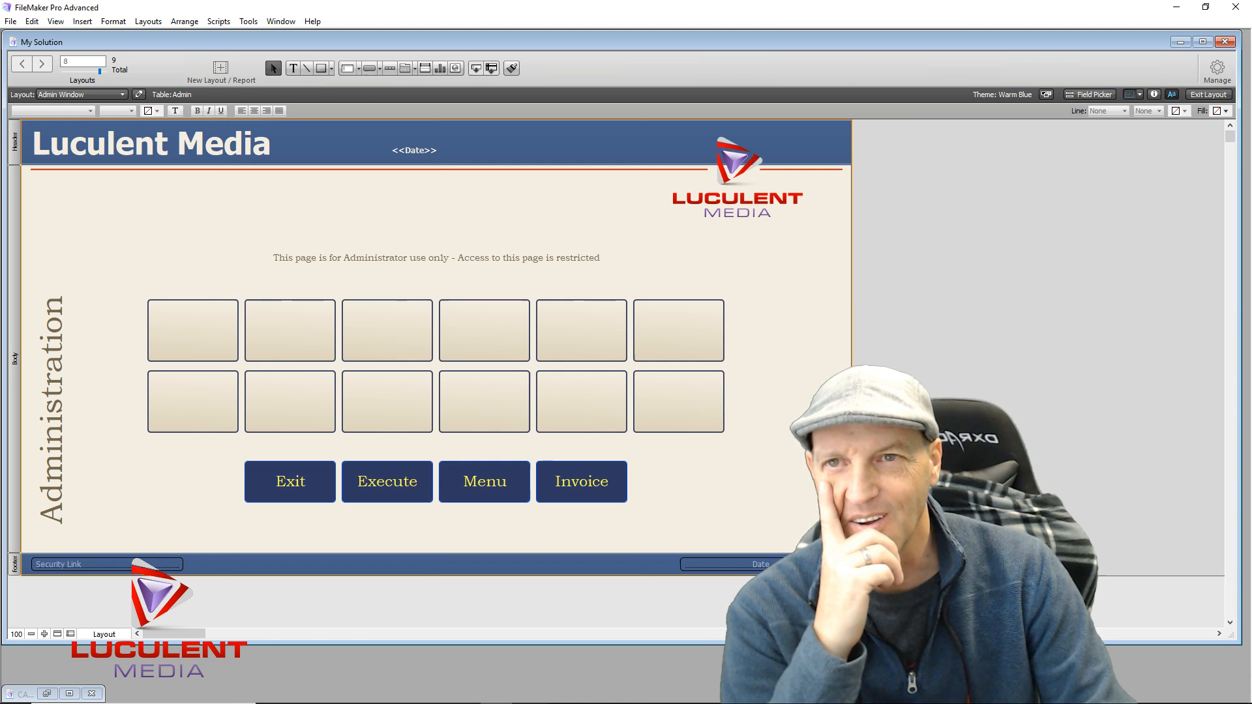
left_click(1217, 67)
Make the Admin table's Date field auto-enter its creation date
left_click(1148, 92)
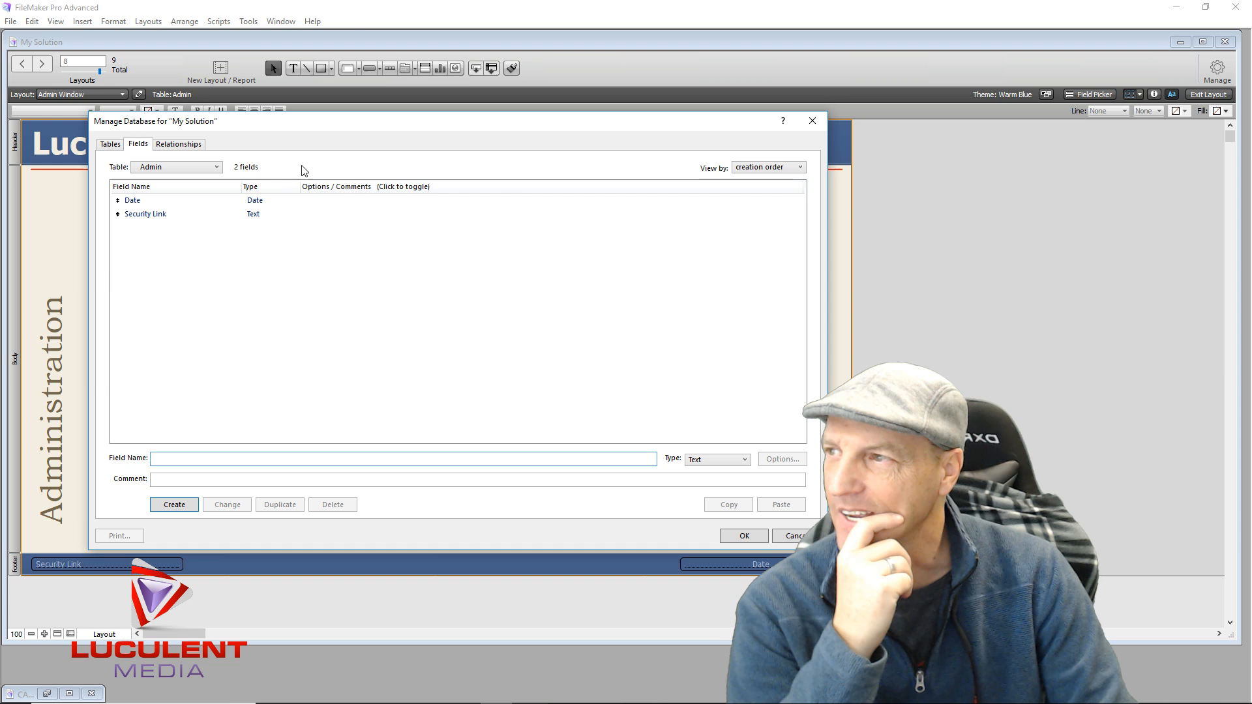
double_click(300, 200)
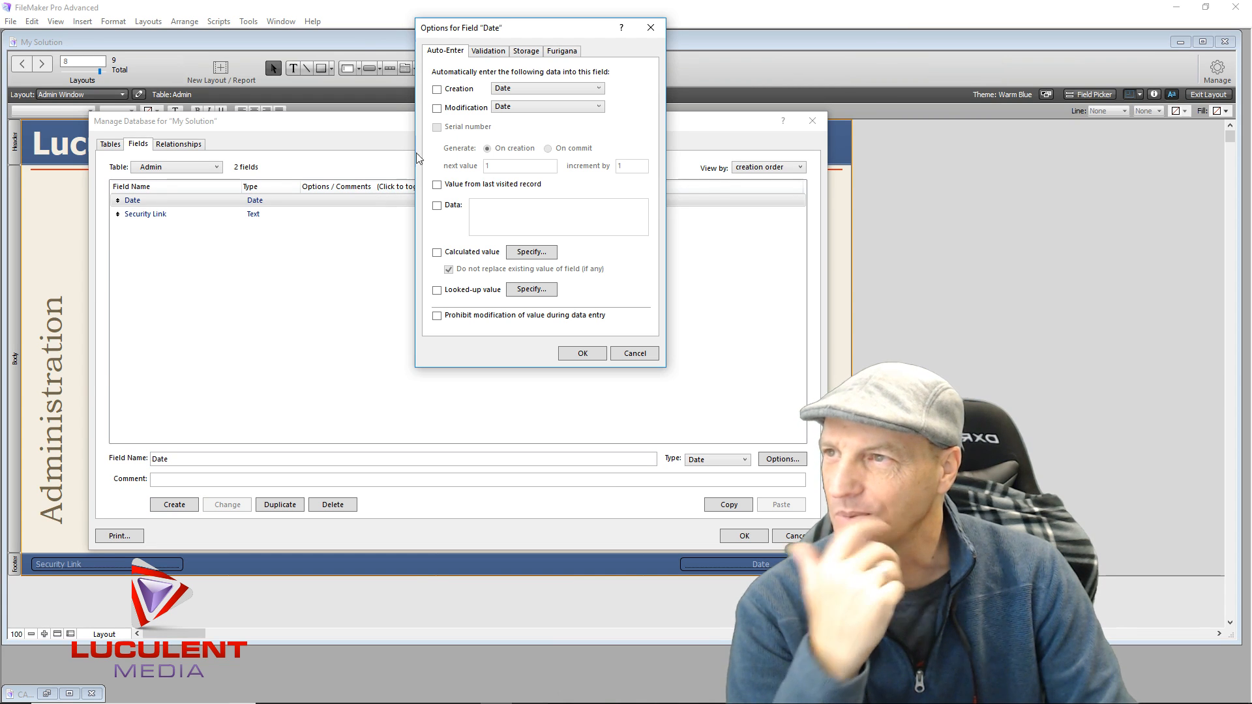
left_click(437, 90)
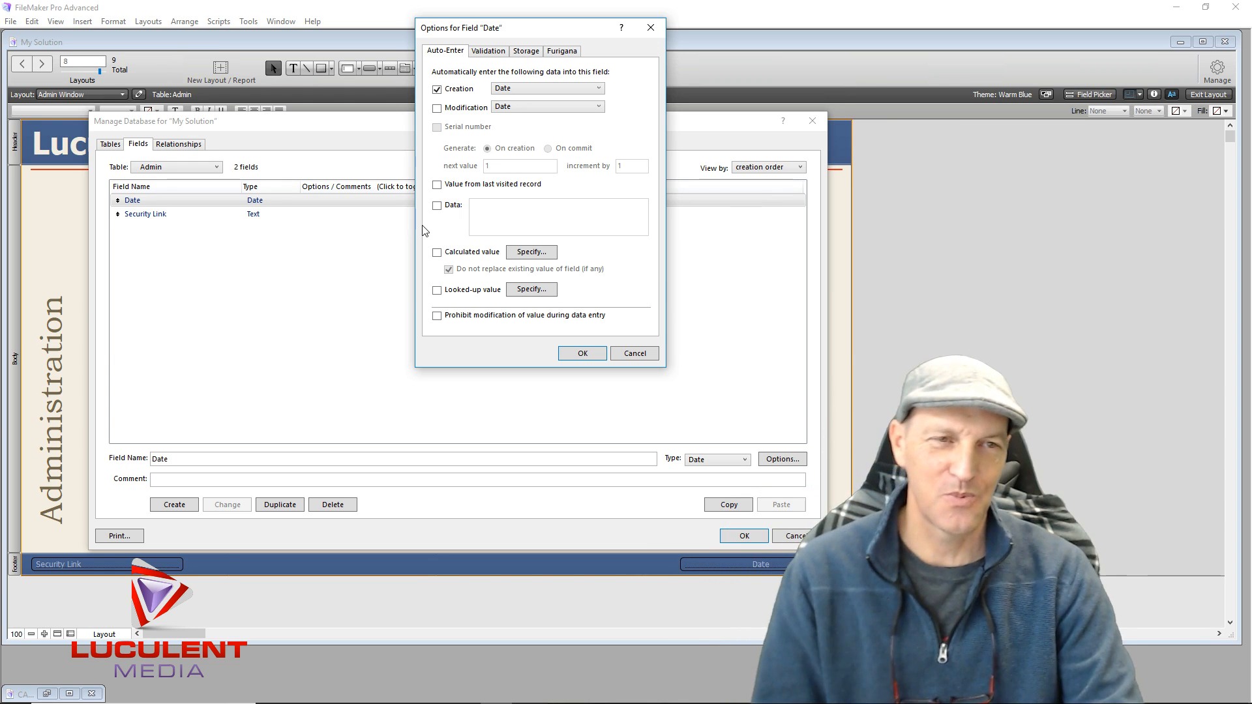
left_click(599, 89)
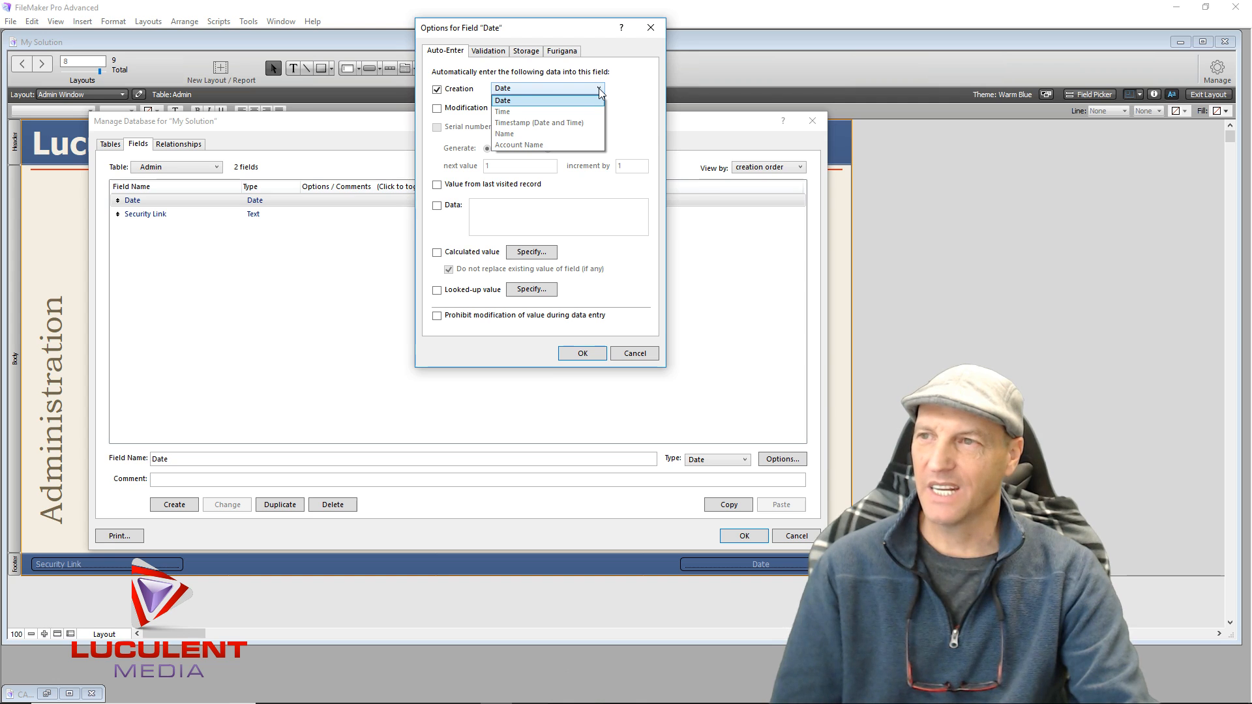
left_click(521, 101)
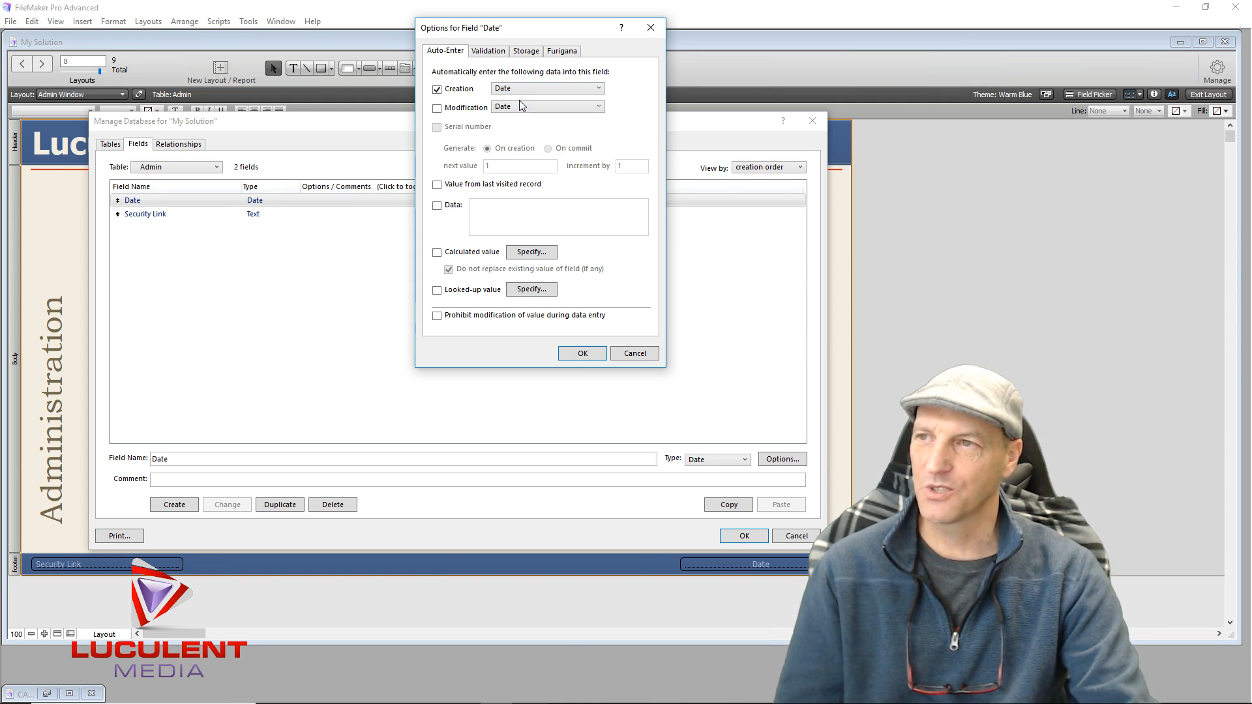
left_click(577, 356)
left_click(446, 364)
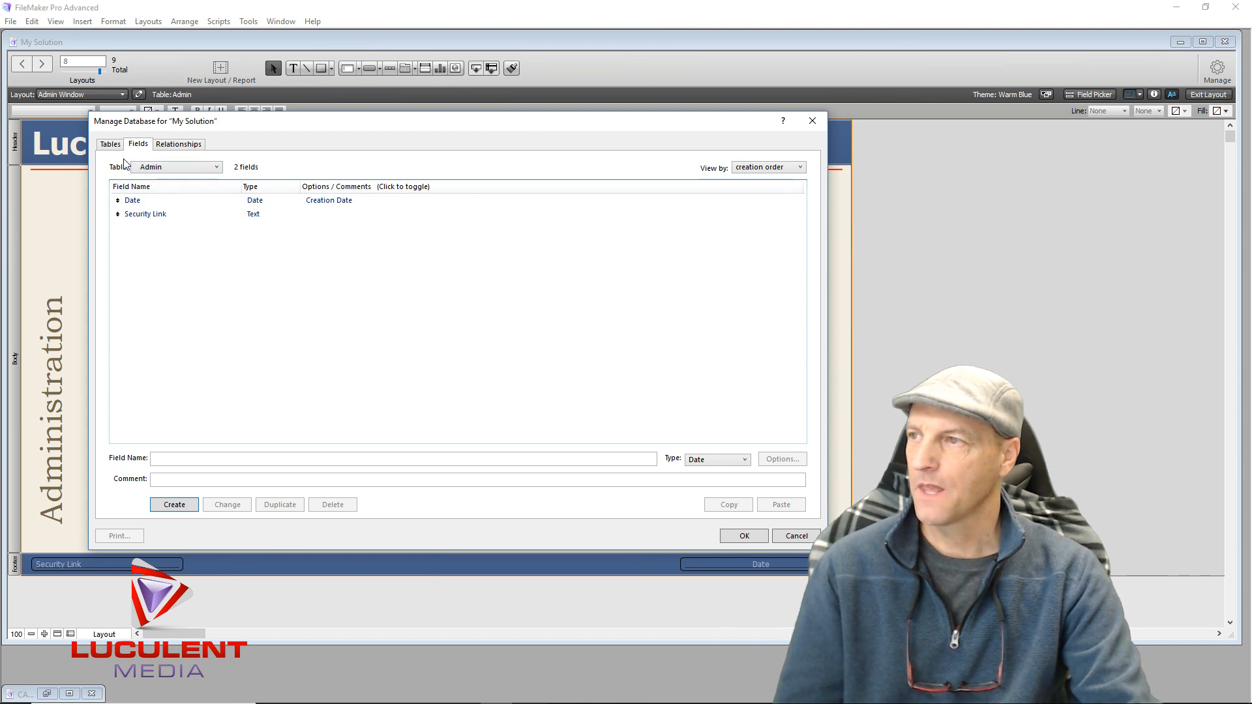
Make the Back Office Date field auto-enter its creation date too, and save the definitions
left_click(111, 144)
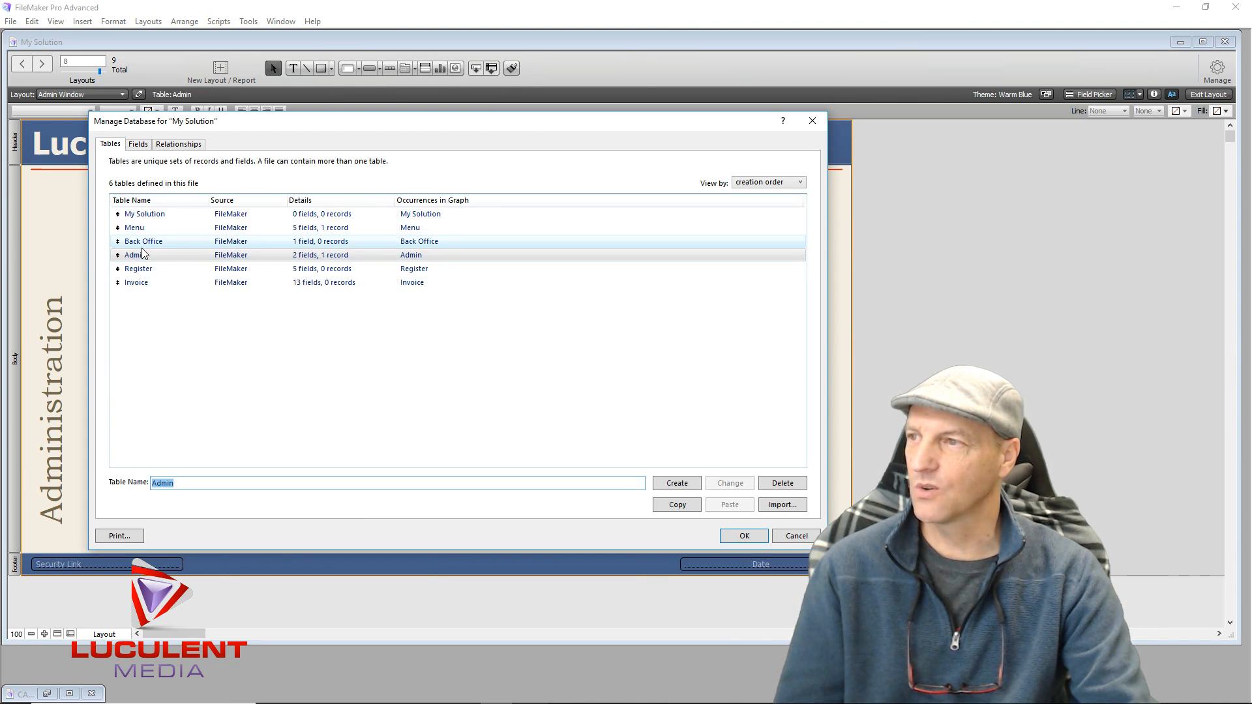
double_click(147, 243)
left_click(255, 202)
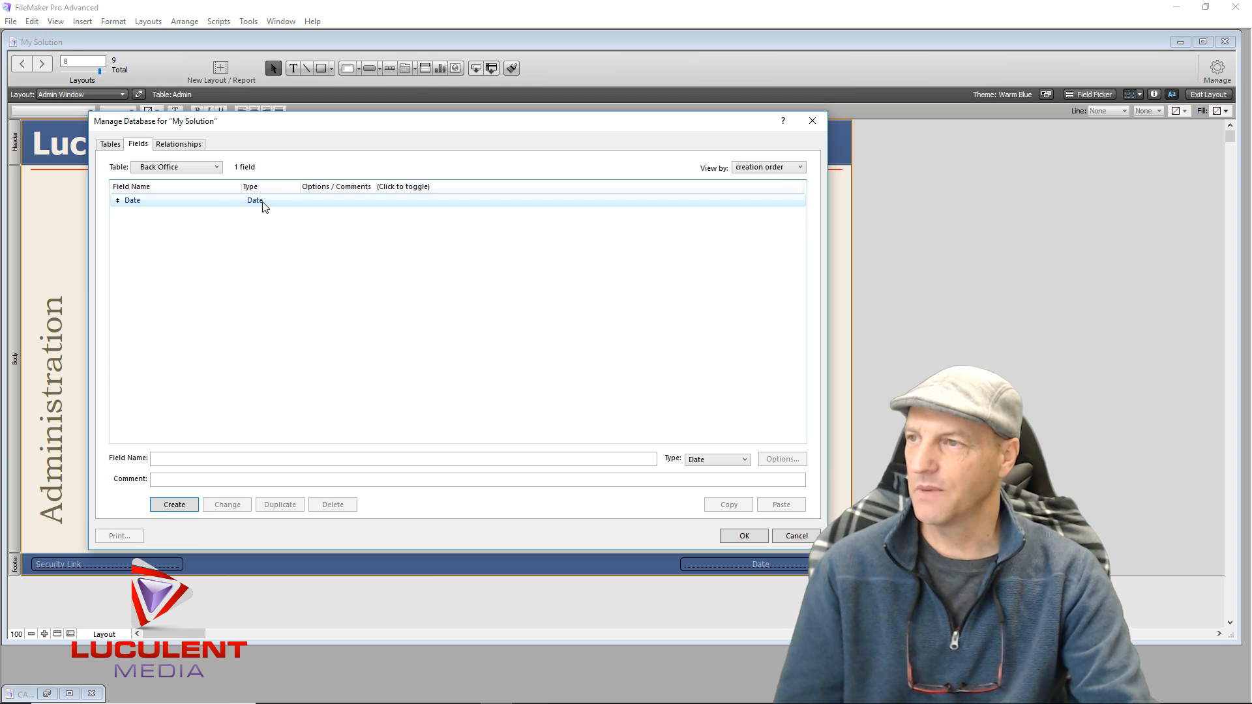
double_click(262, 206)
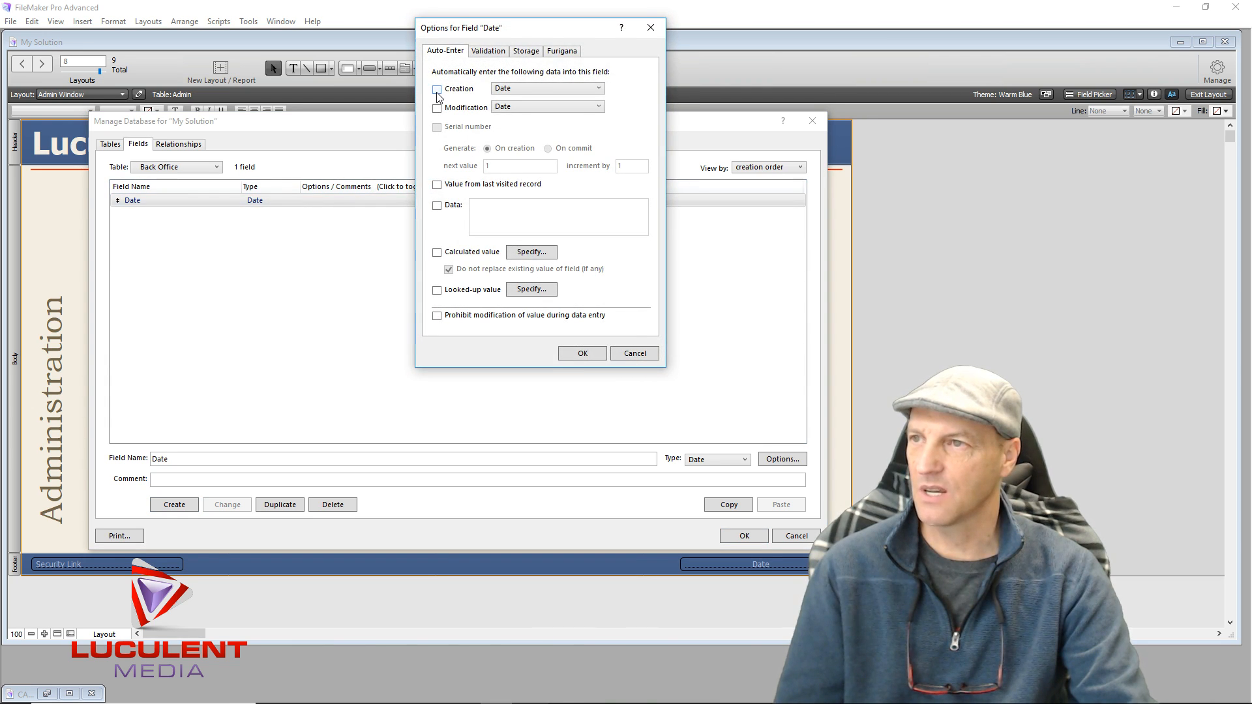
left_click(582, 355)
left_click(561, 355)
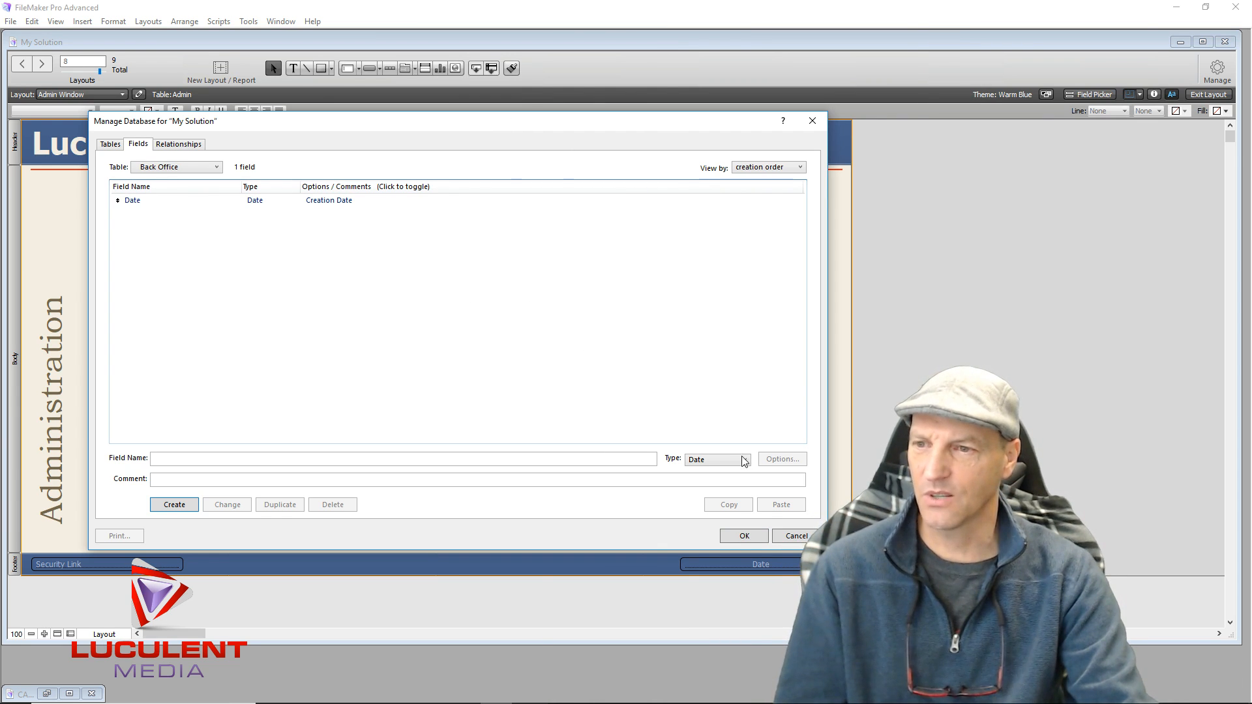
left_click(743, 536)
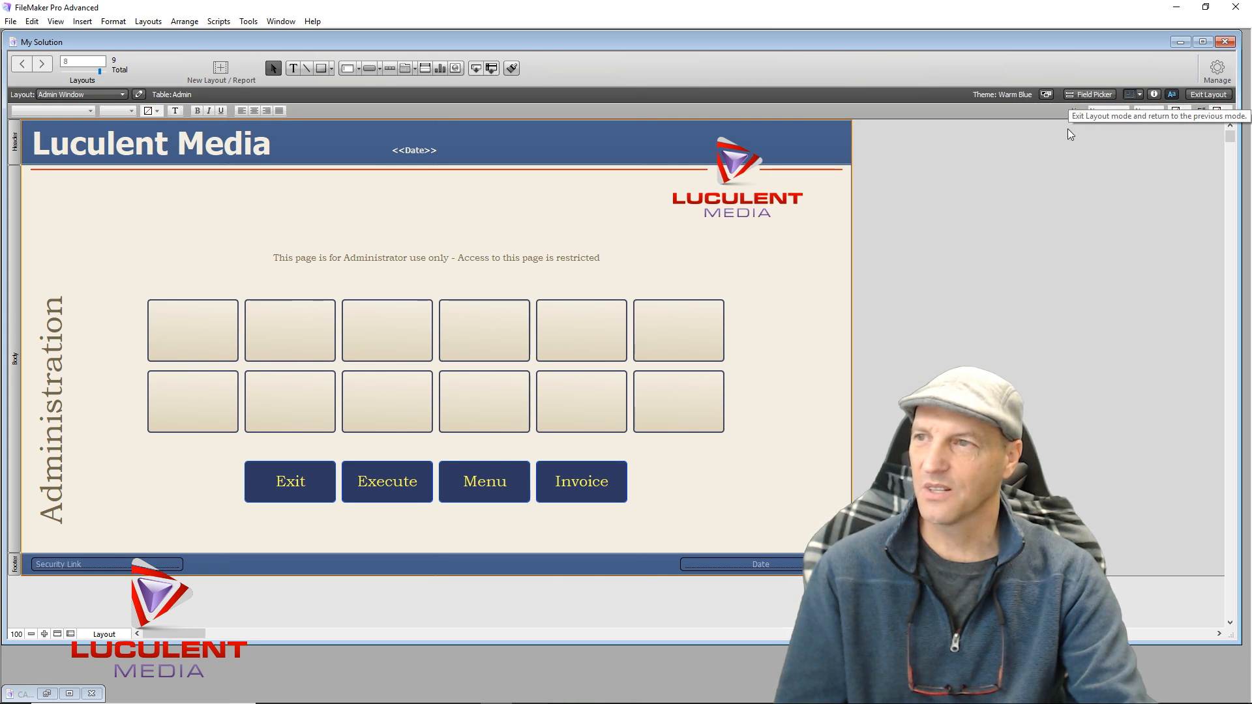
Format the header <<Date>> field as 18 pt yellow Bookman Old Style
left_click(423, 154)
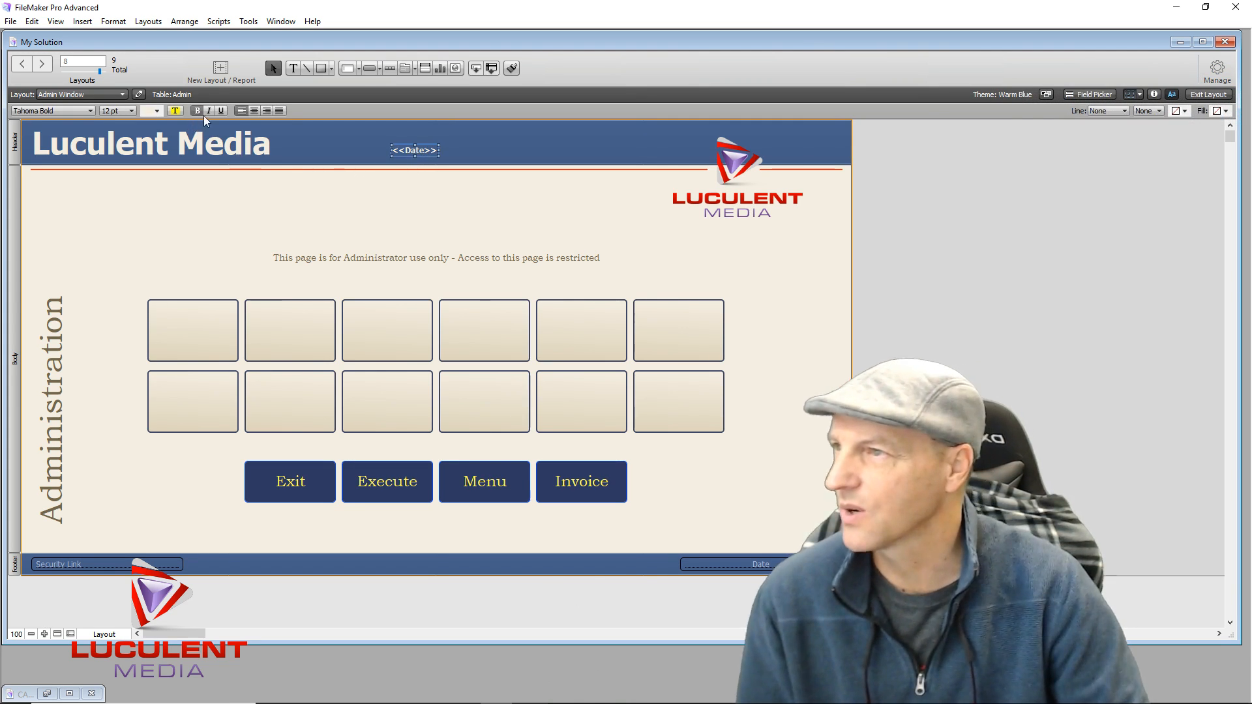
left_click(91, 111)
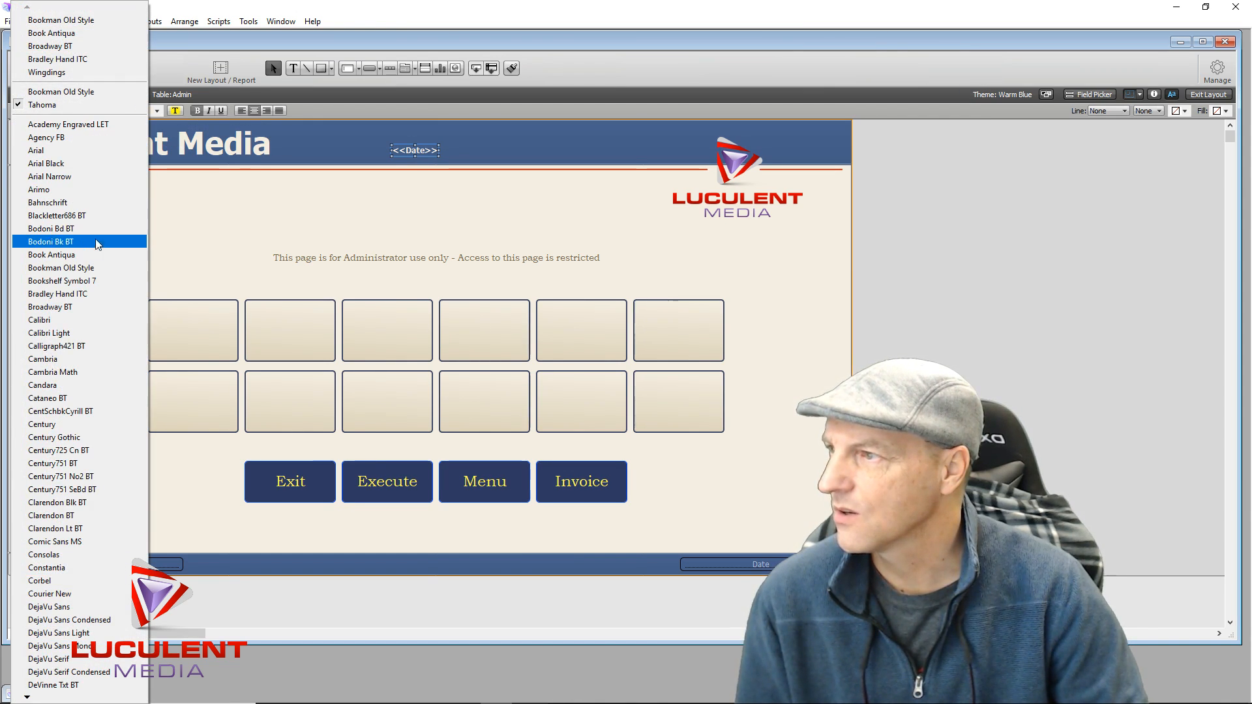
left_click(95, 268)
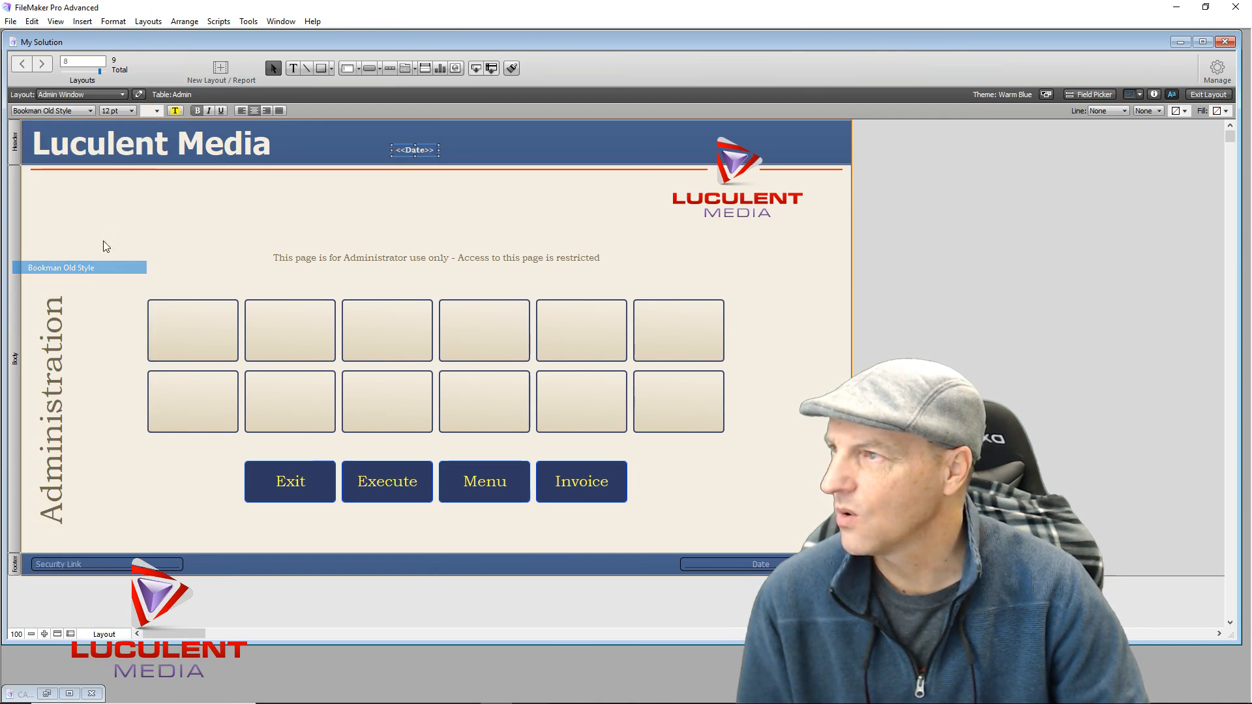
left_click(131, 112)
left_click(127, 229)
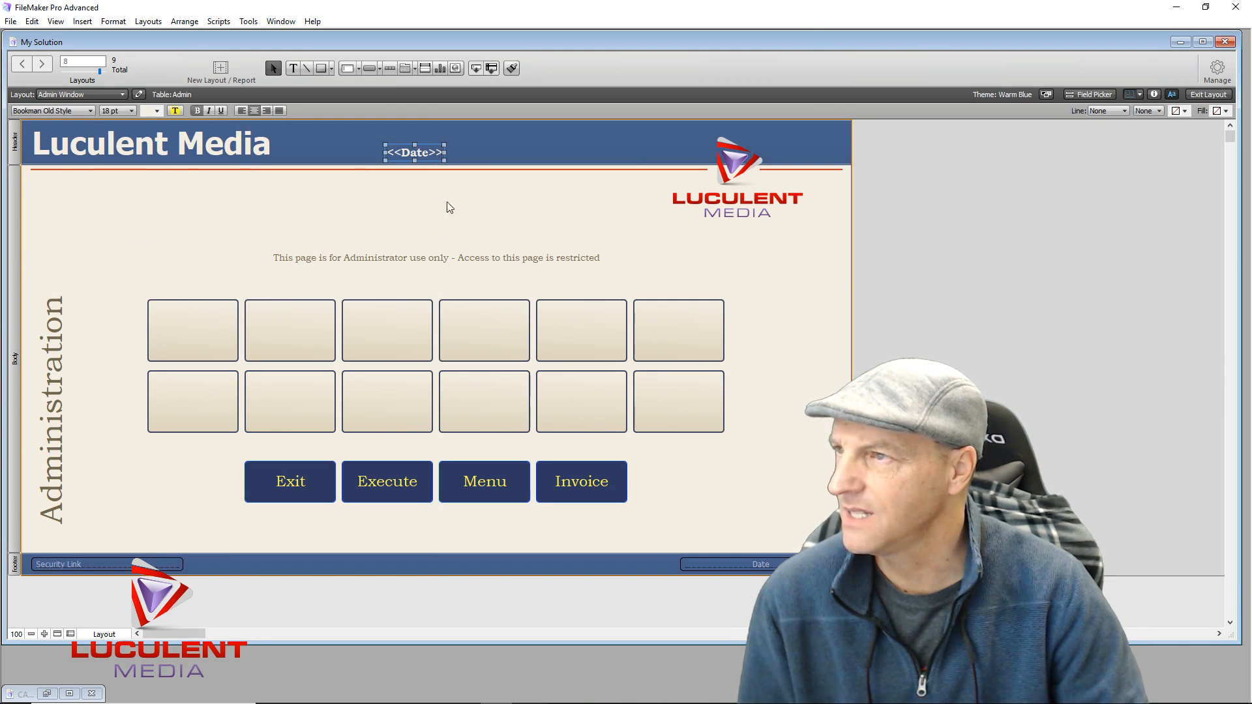
left_click(158, 112)
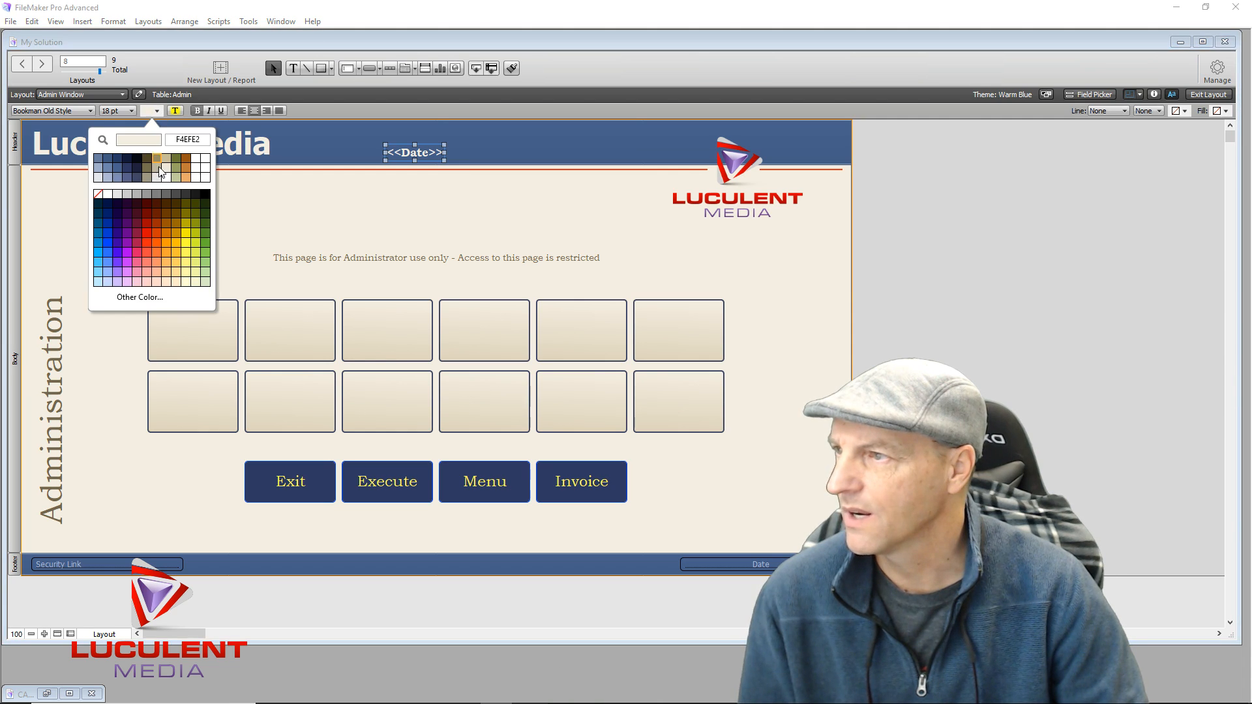
left_click(183, 253)
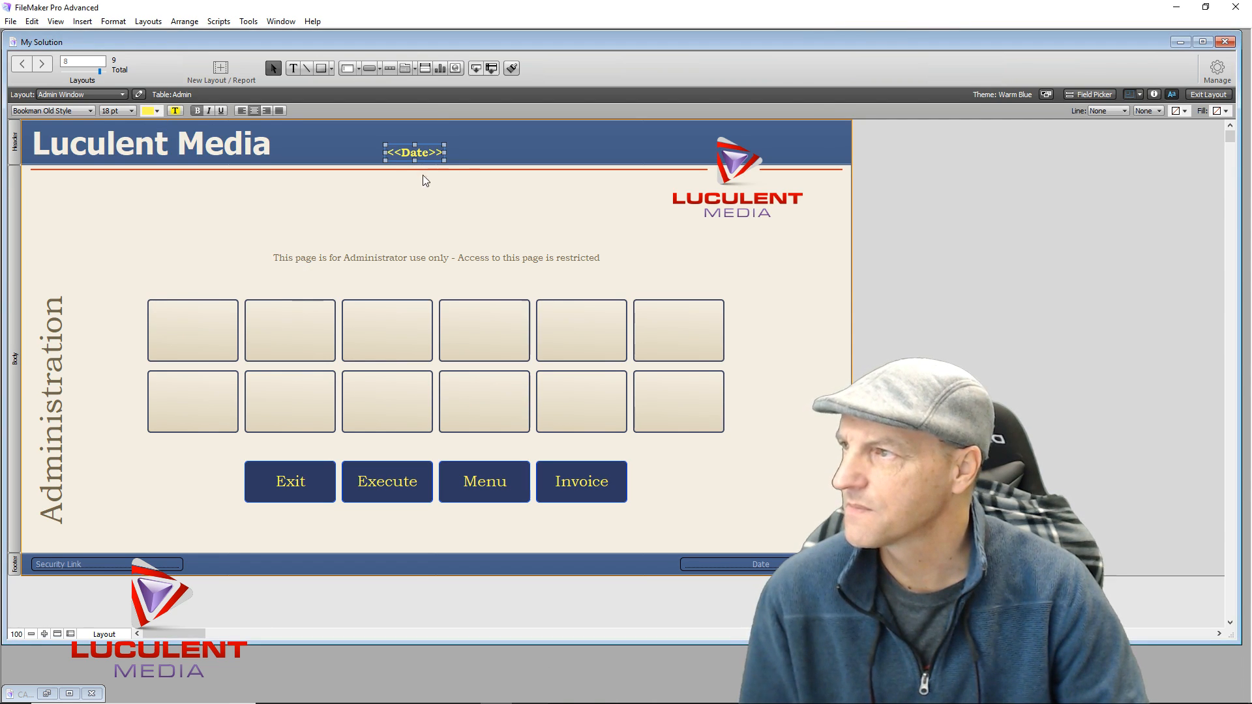
Move the <<Date>> field to the top centre of the header and nudge it up
left_click_drag(416, 155, 592, 144)
left_click_drag(501, 144, 442, 140)
key("Up")
key("Up")
key("Up")
left_click(420, 202)
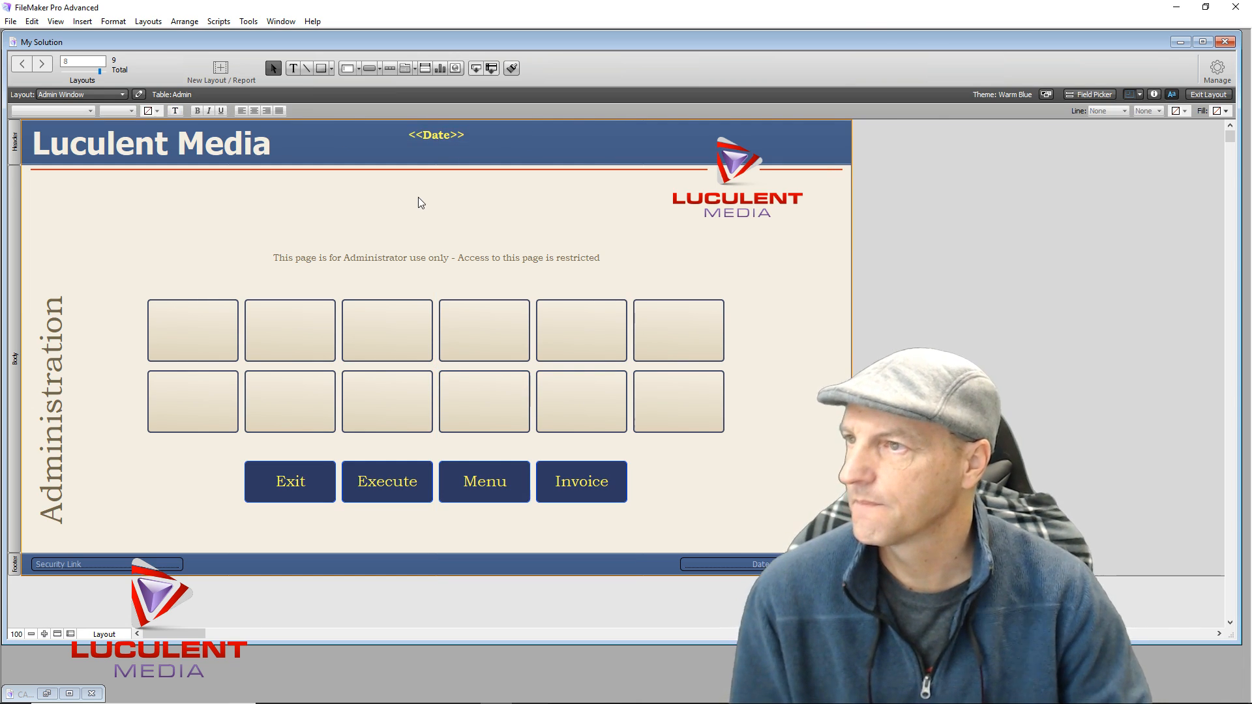
left_click(1208, 94)
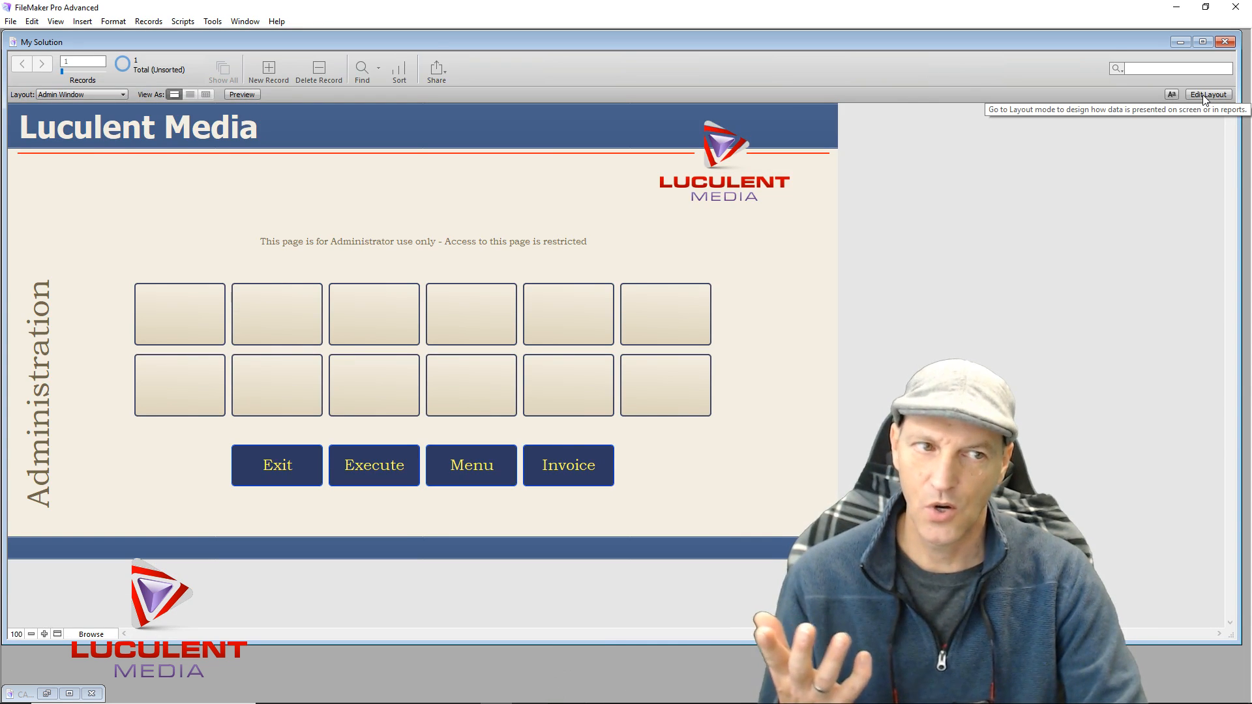
Add a second record dated 12/8/2017, then return to Layout mode
left_click(276, 69)
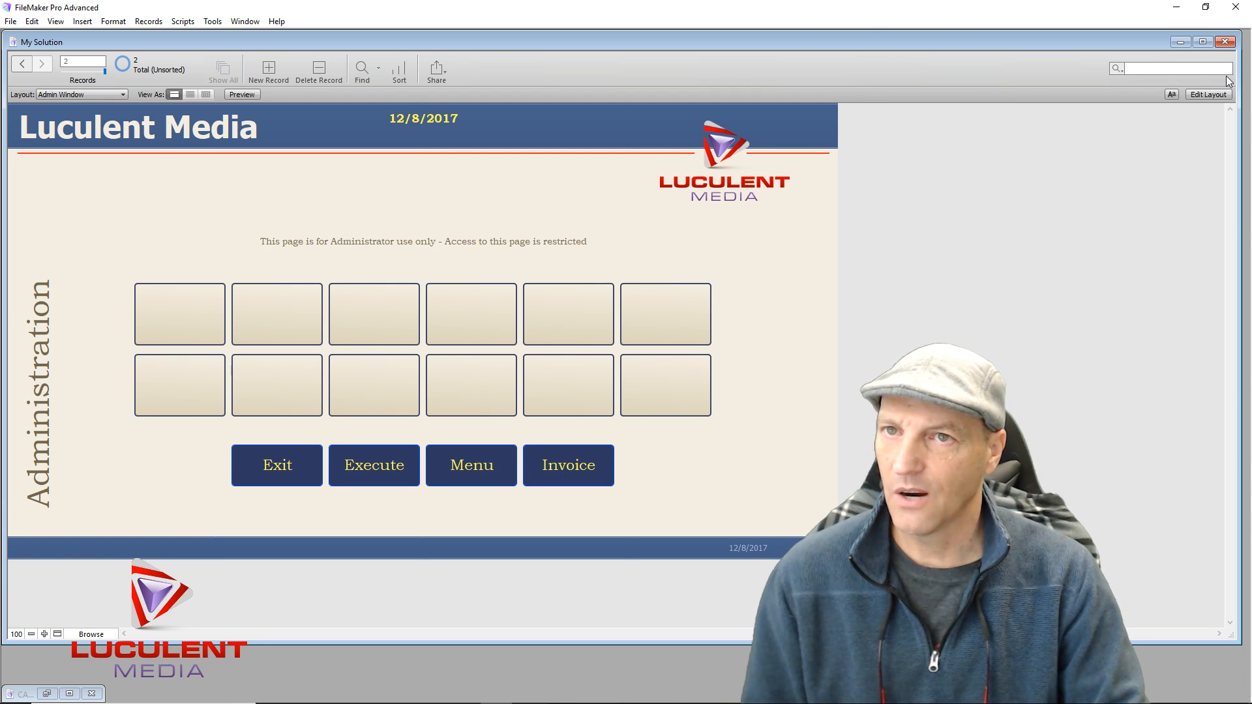
left_click(1208, 94)
Duplicate the Admin Window layout as 'Management', showing records from the Back Office table
left_click(1216, 75)
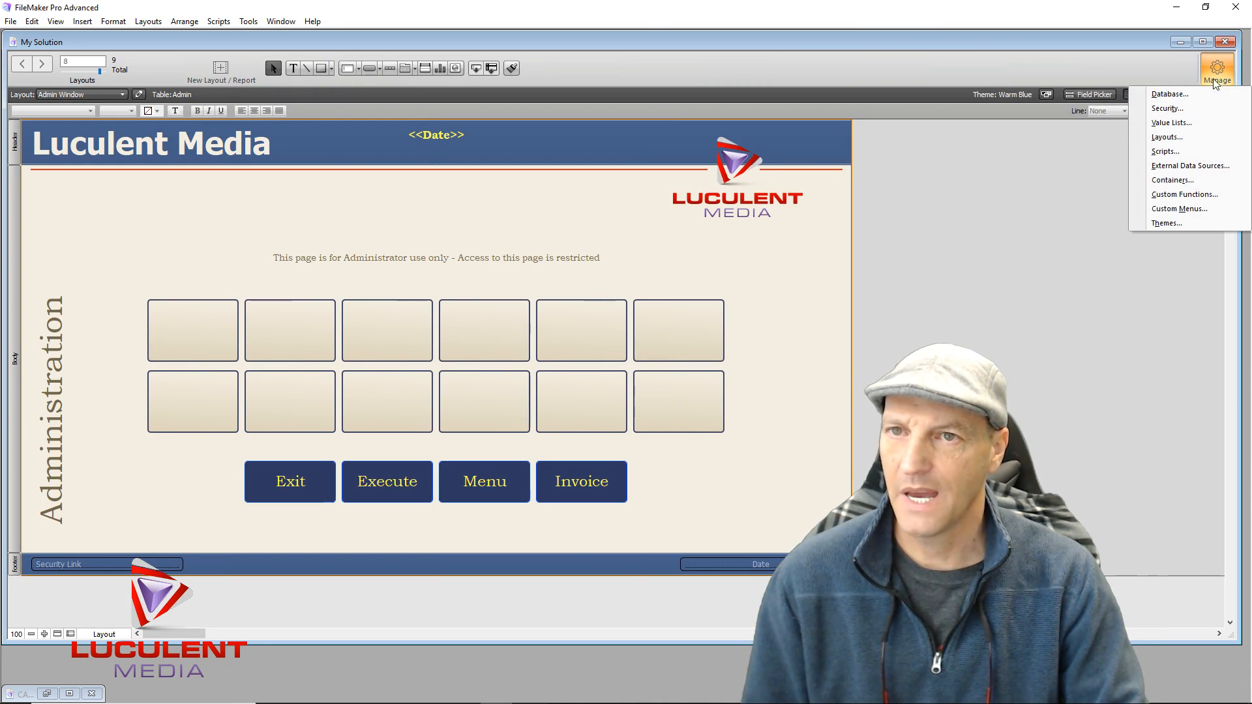
left_click(1184, 138)
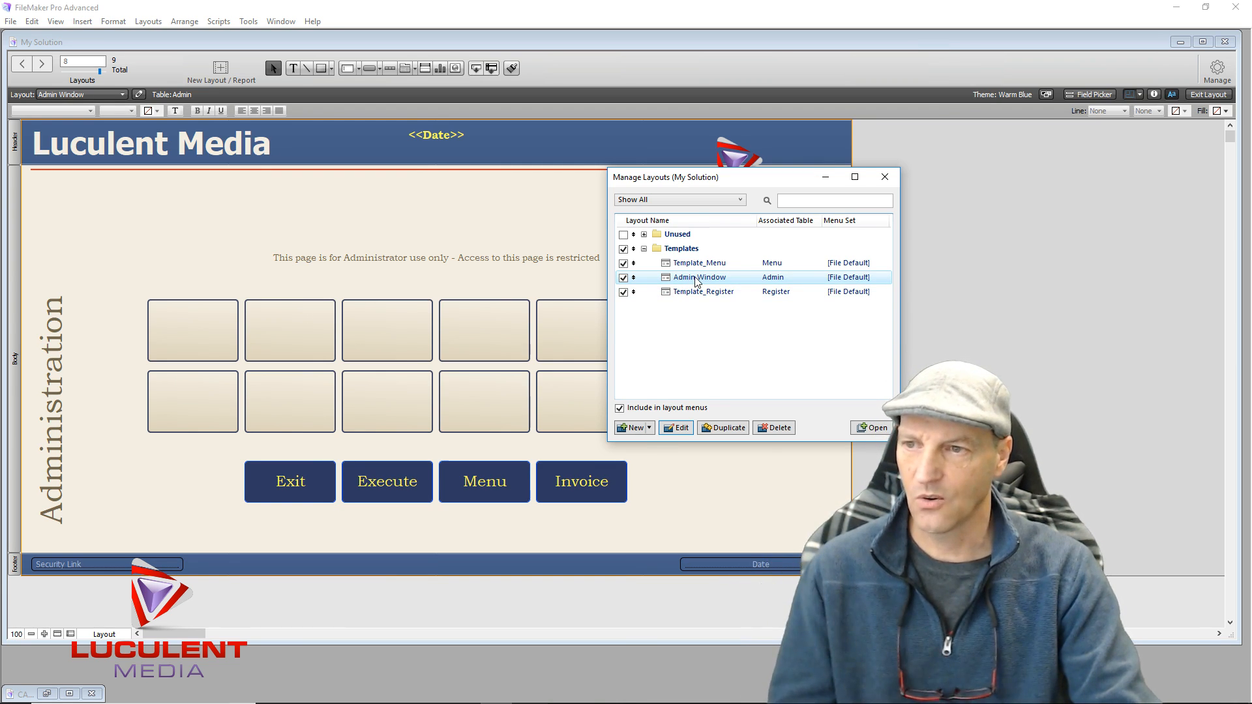
left_click(724, 428)
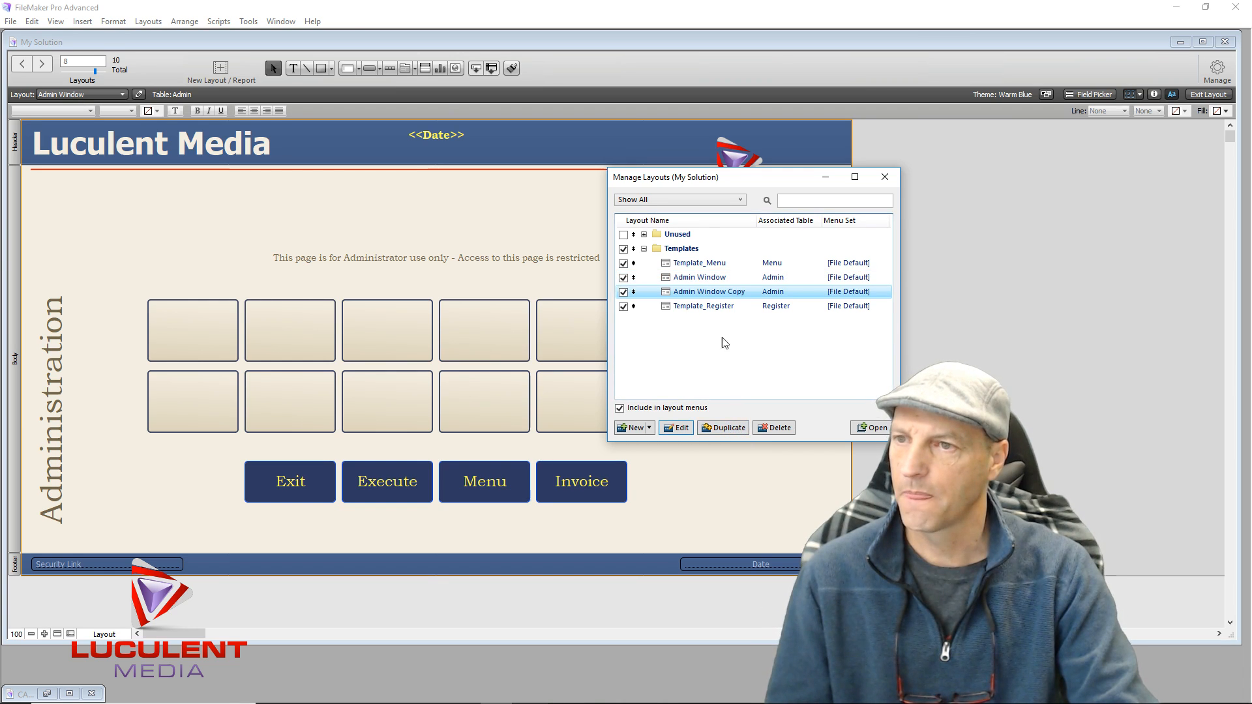
left_click(682, 429)
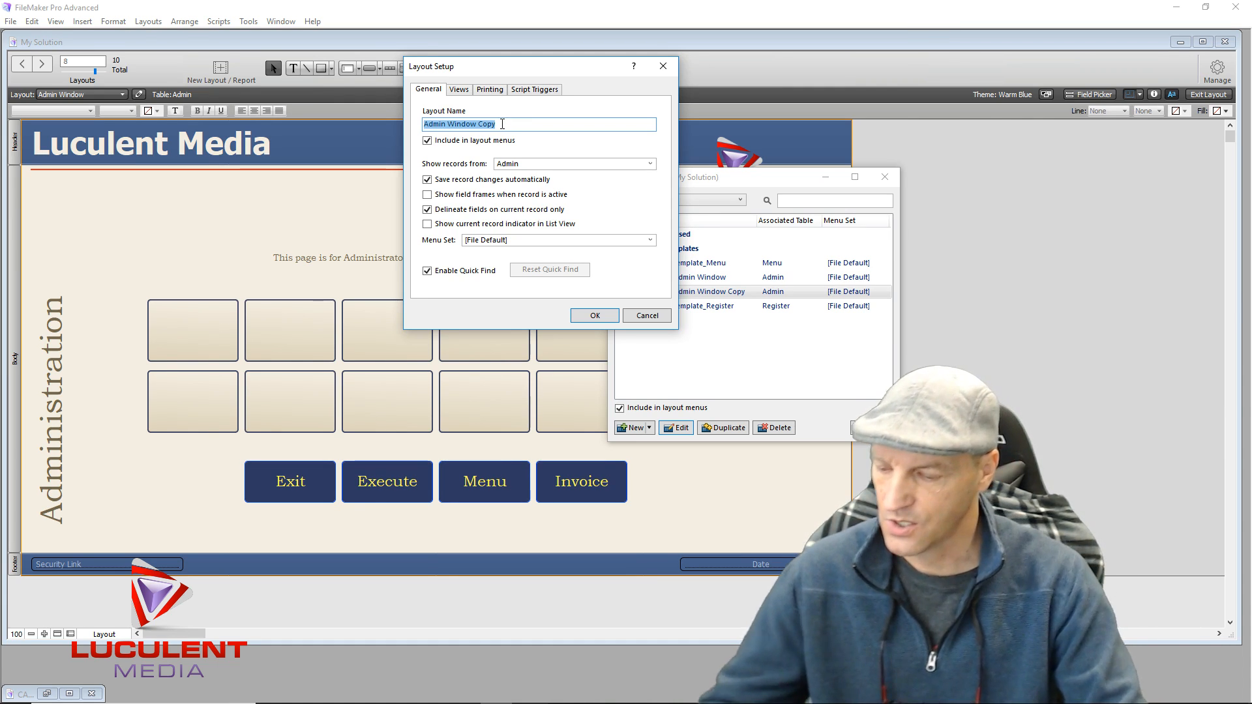
type("Back")
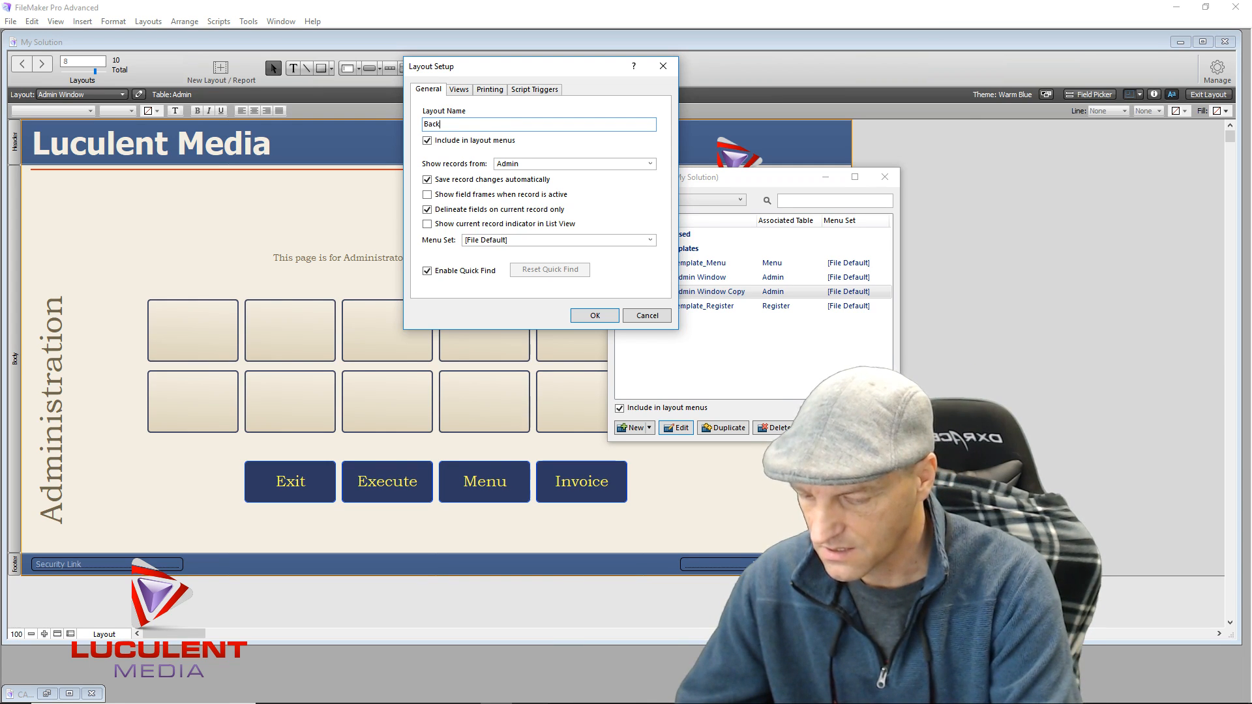
type(" Office")
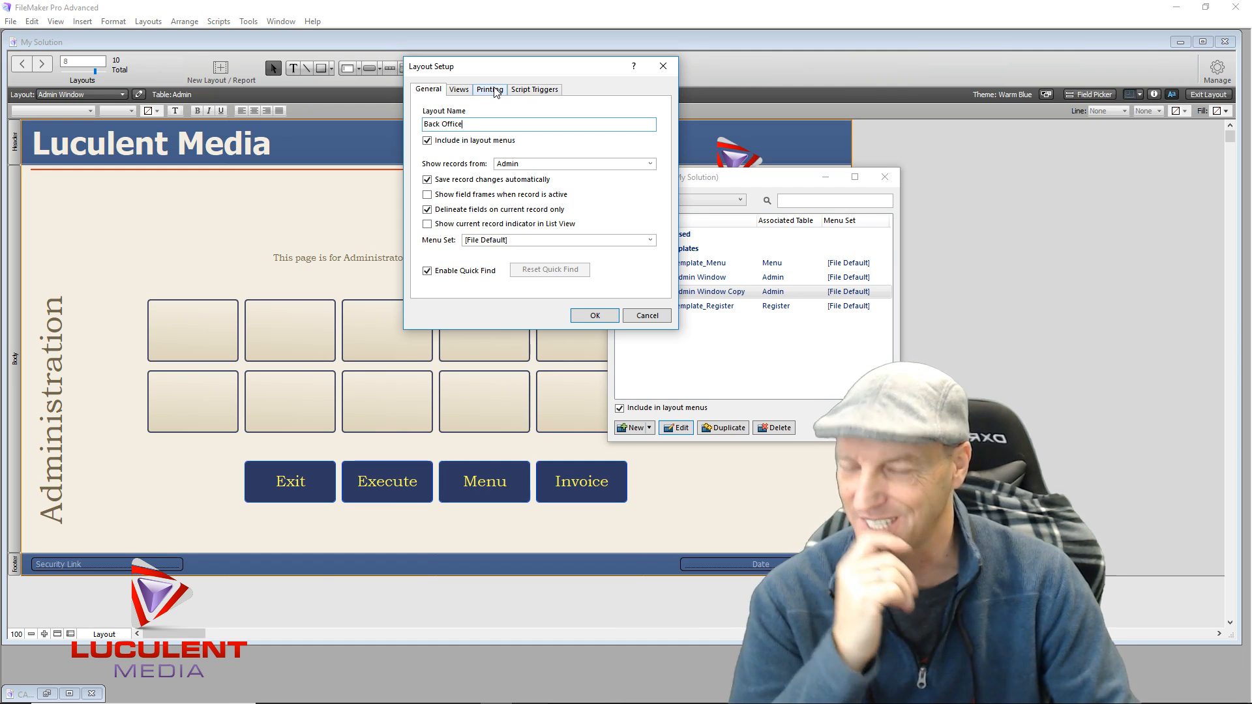
key("BackSpace")
key("BackSpace")
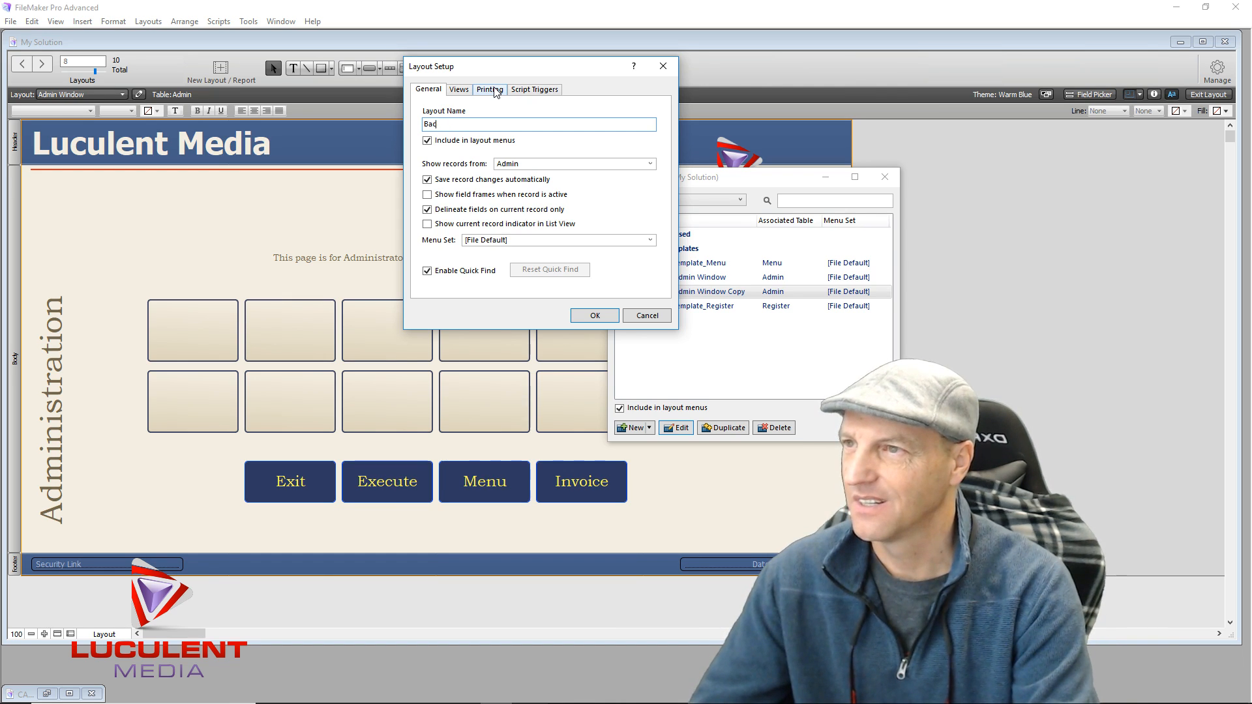
type("Man")
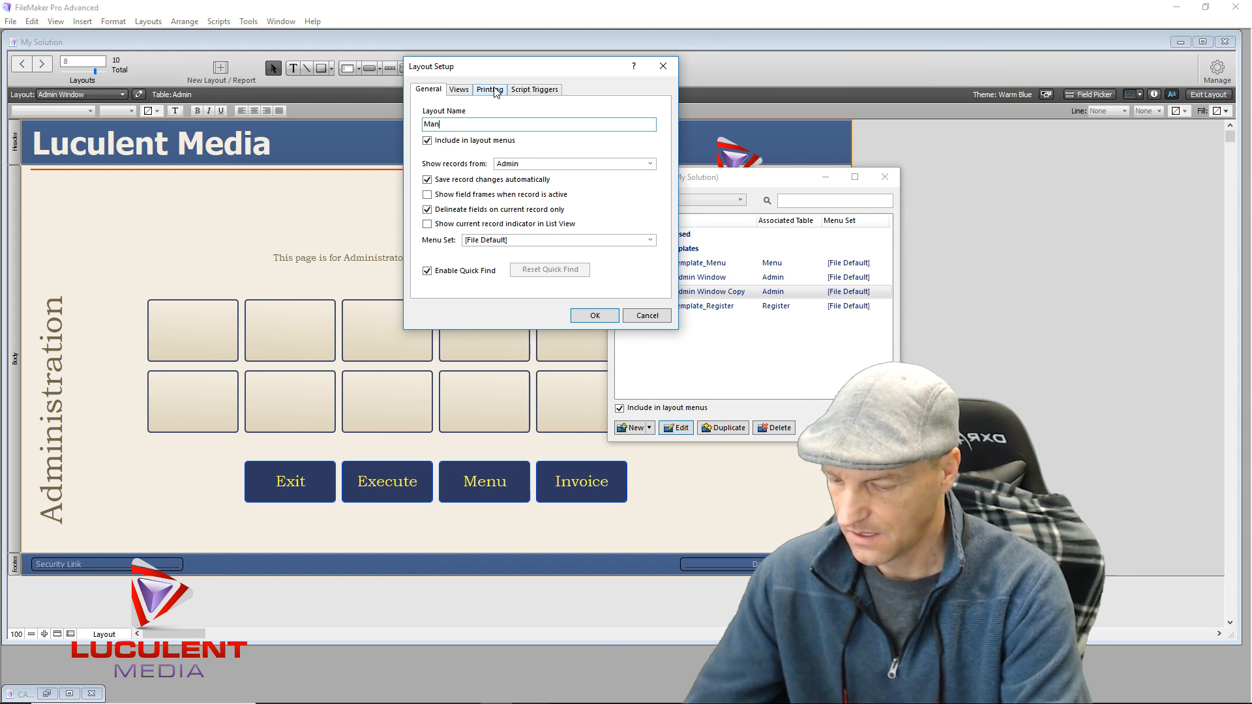
type("agement")
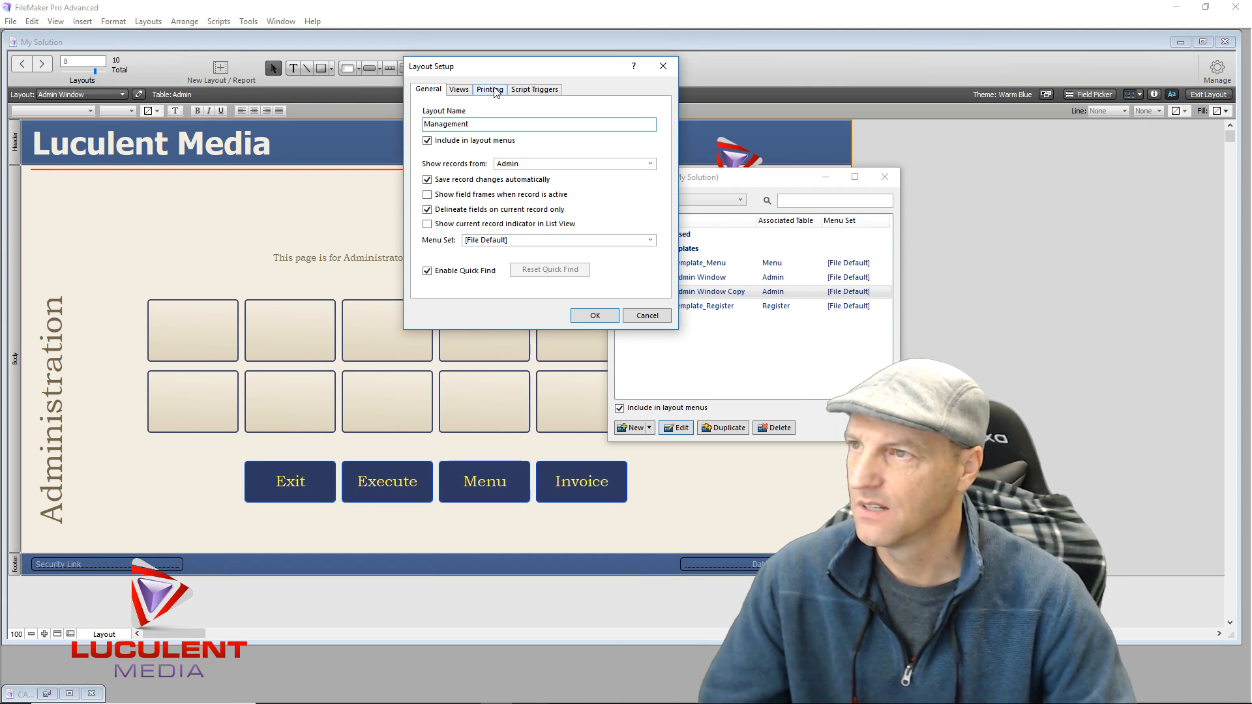
left_click(651, 164)
left_click(579, 190)
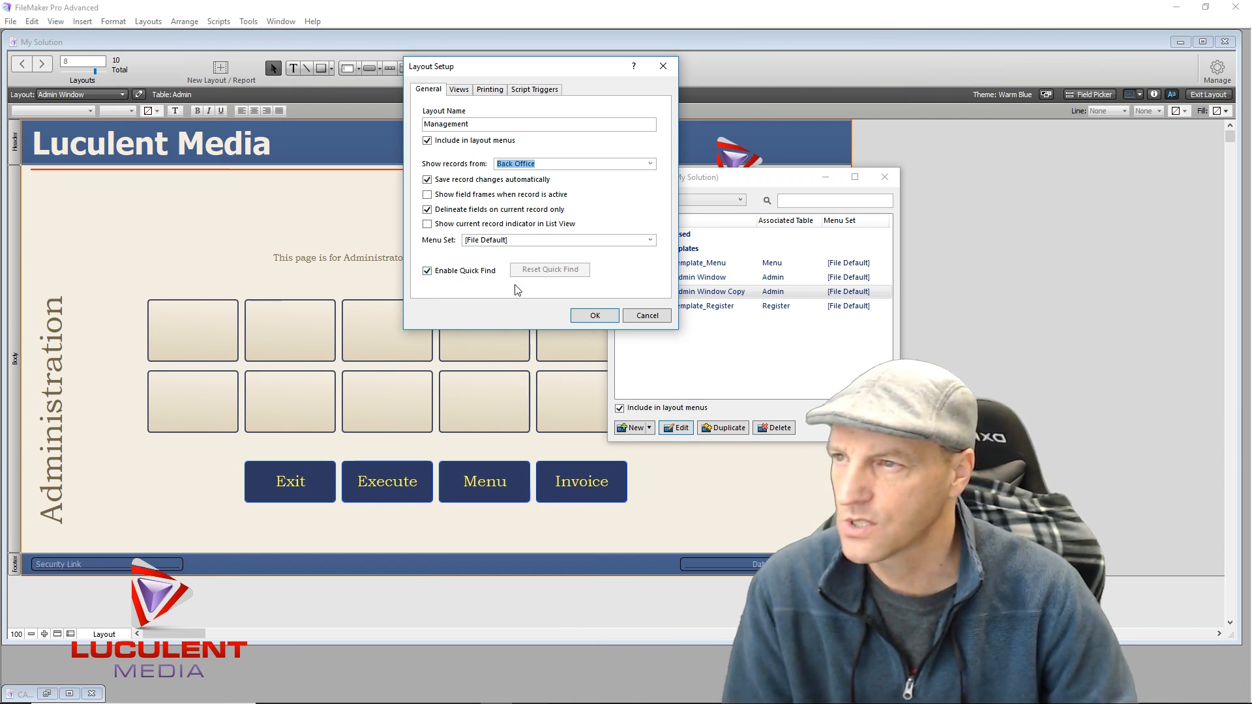
left_click(579, 316)
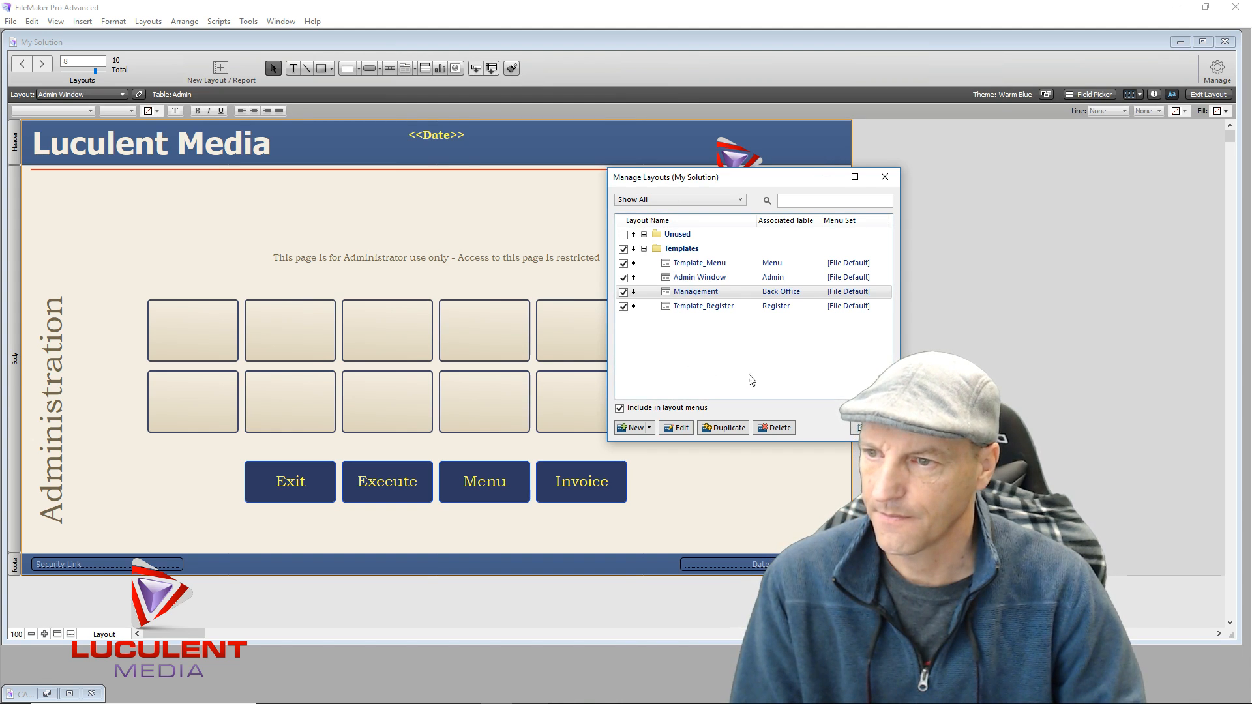
left_click(886, 178)
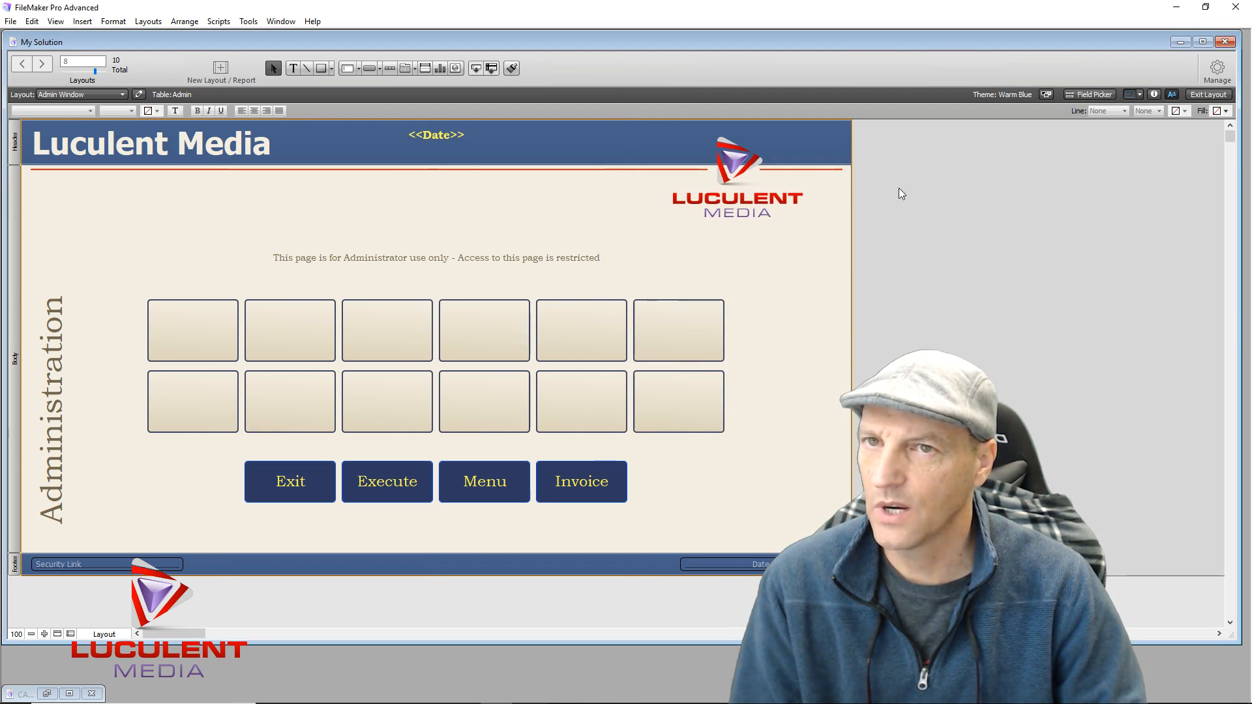
Switch to the Management layout from the Templates layout list
left_click(119, 96)
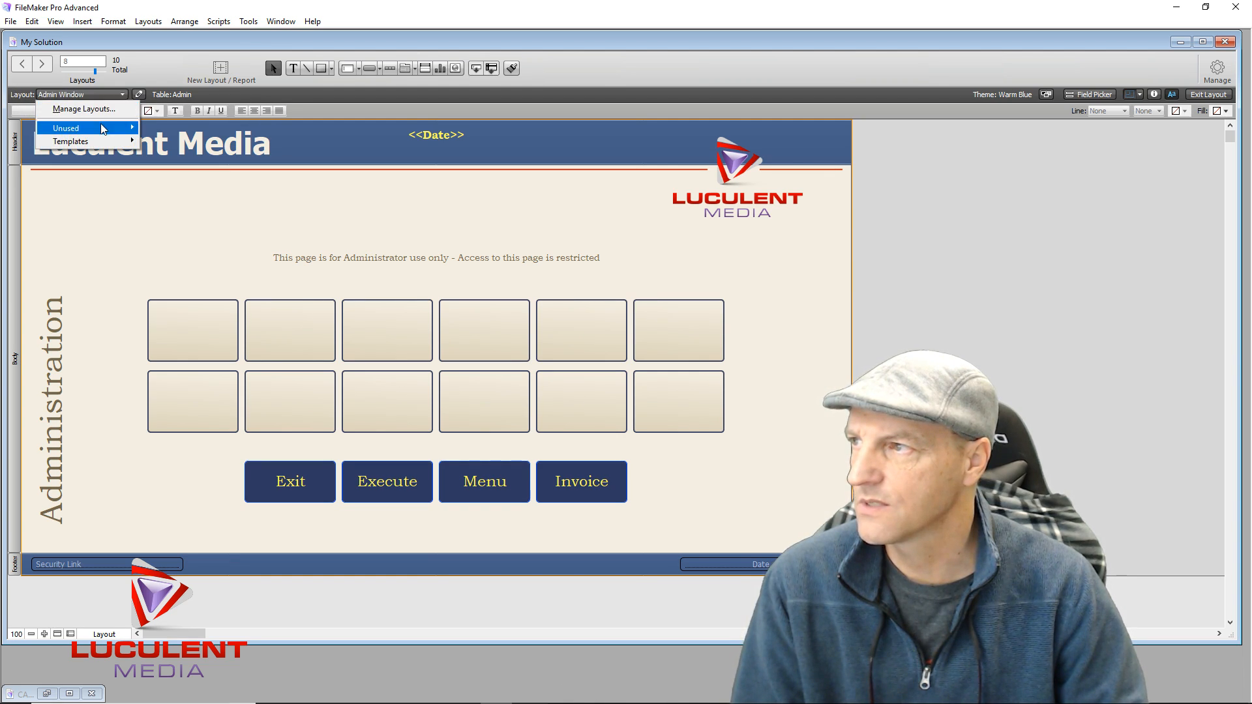
mouse_move(124, 145)
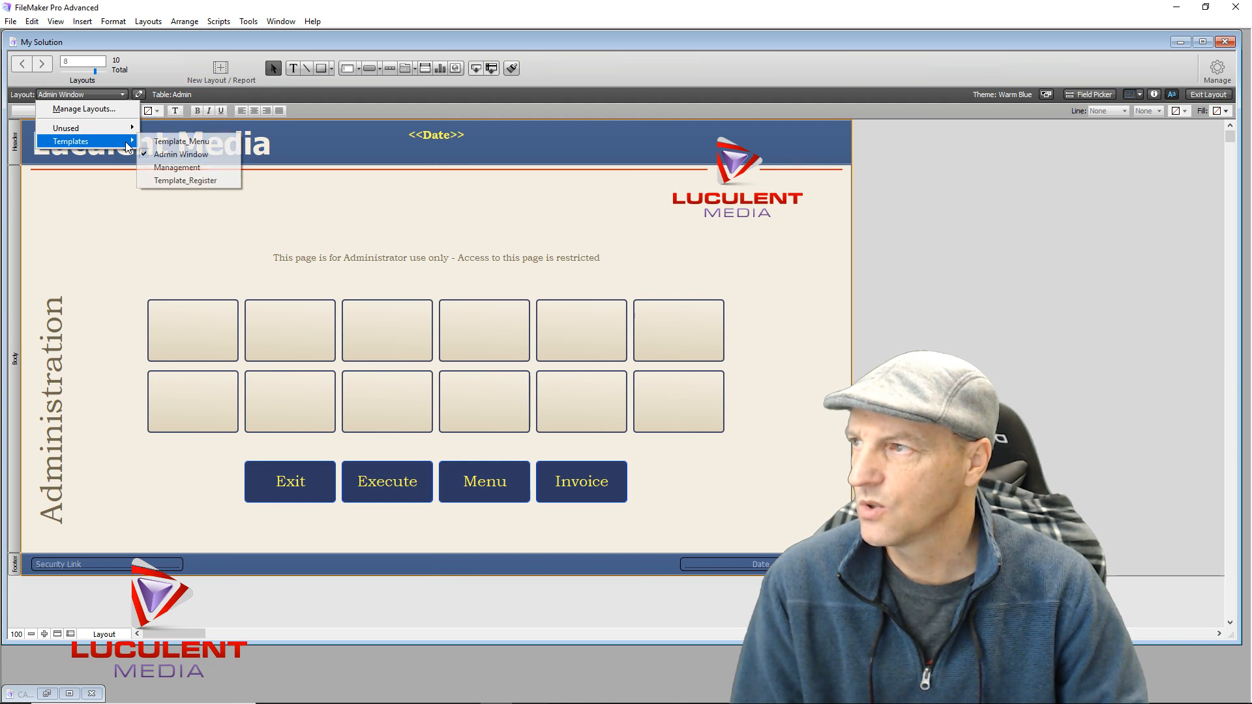
left_click(188, 171)
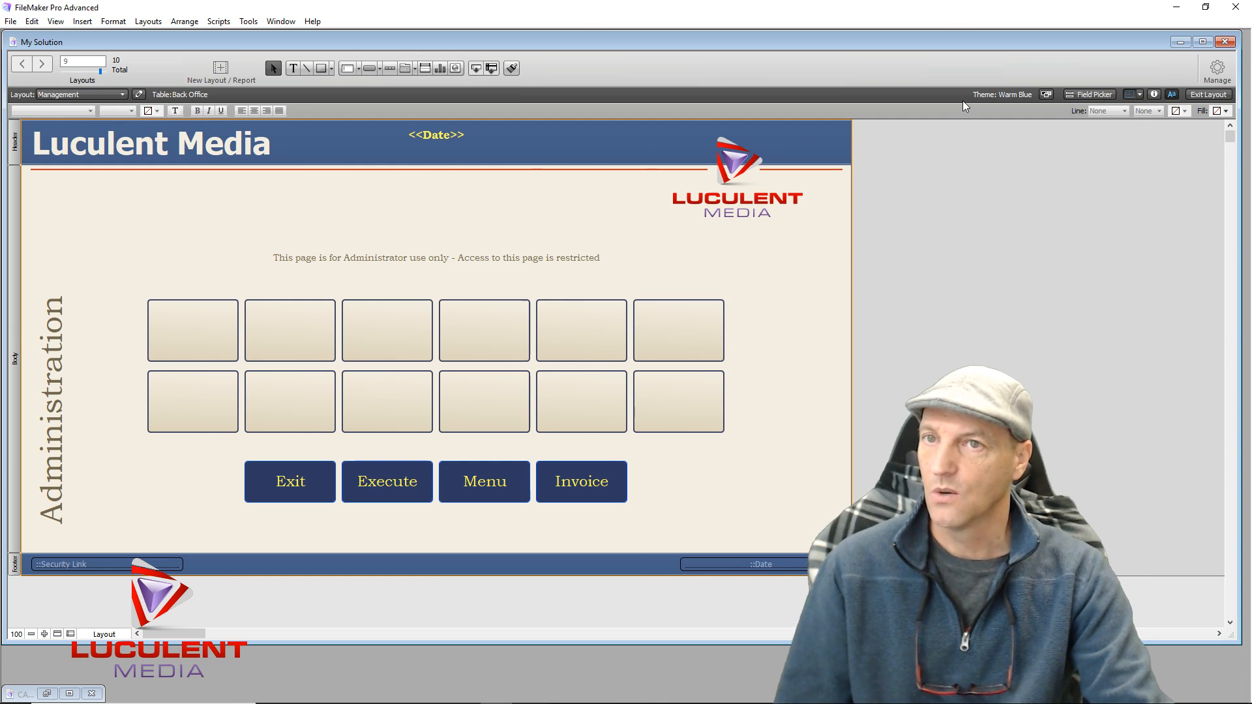
Delete the Date fields from both the header and the footer
left_click(441, 140)
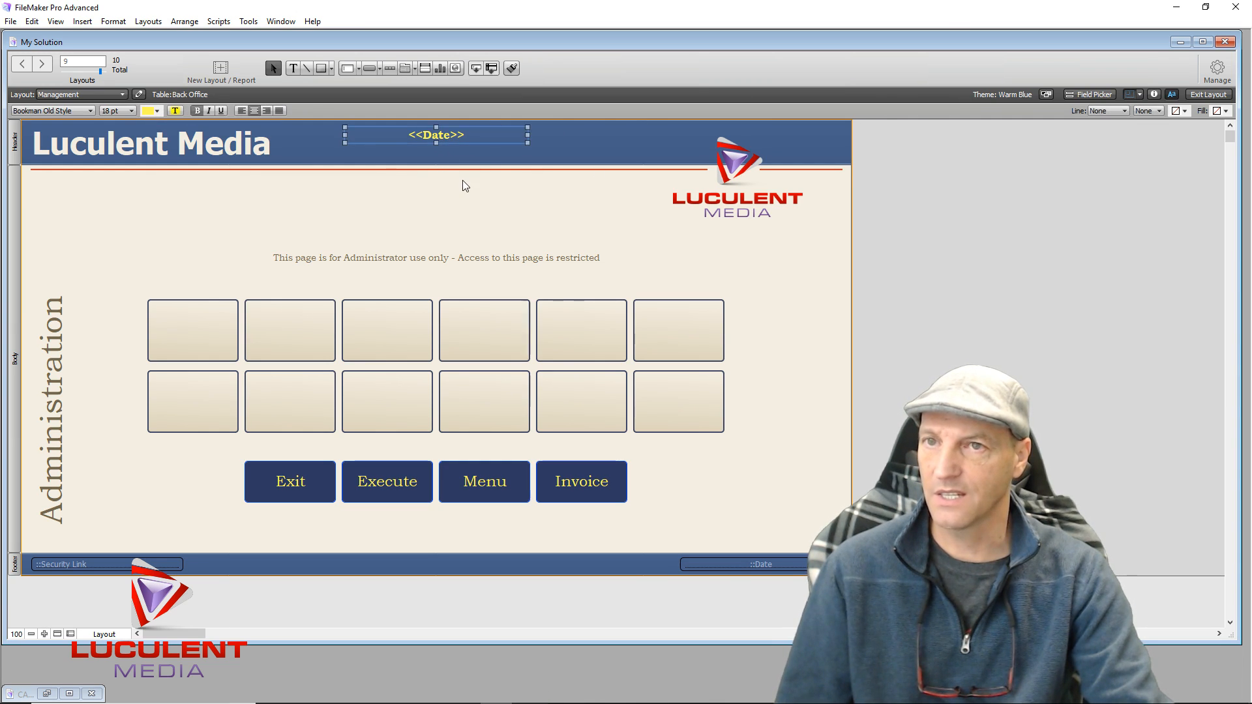
key("Delete")
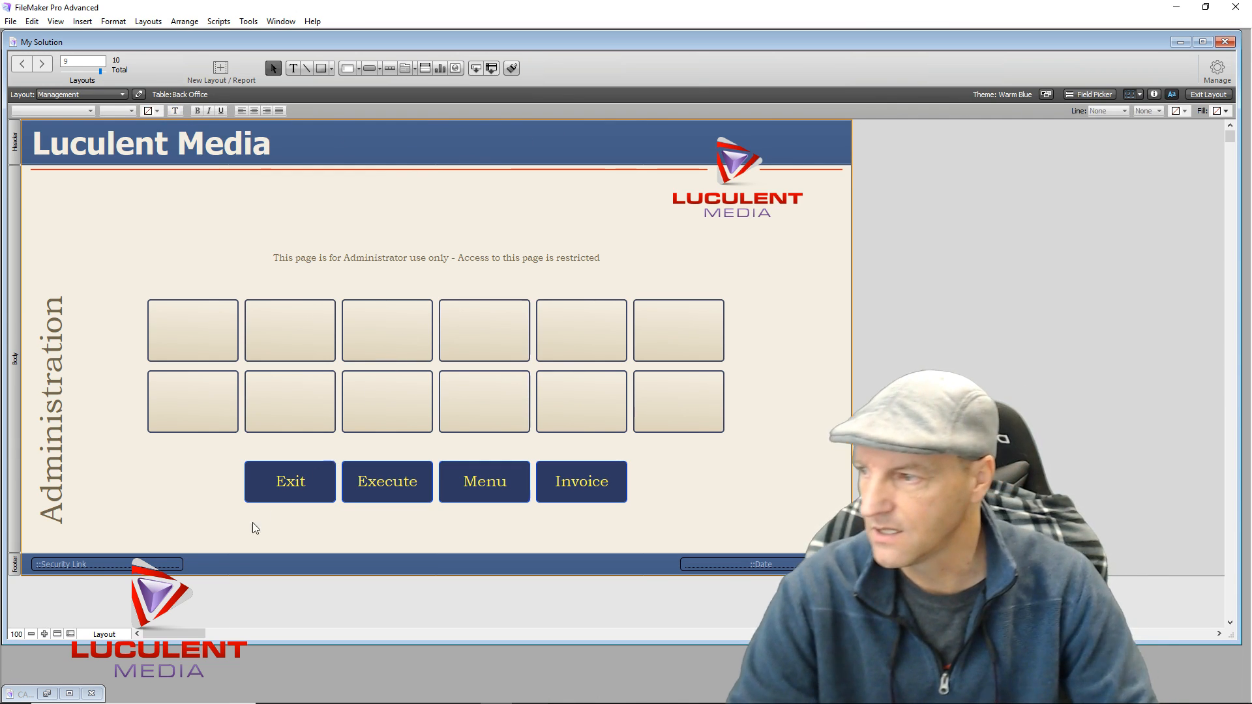
left_click(112, 565)
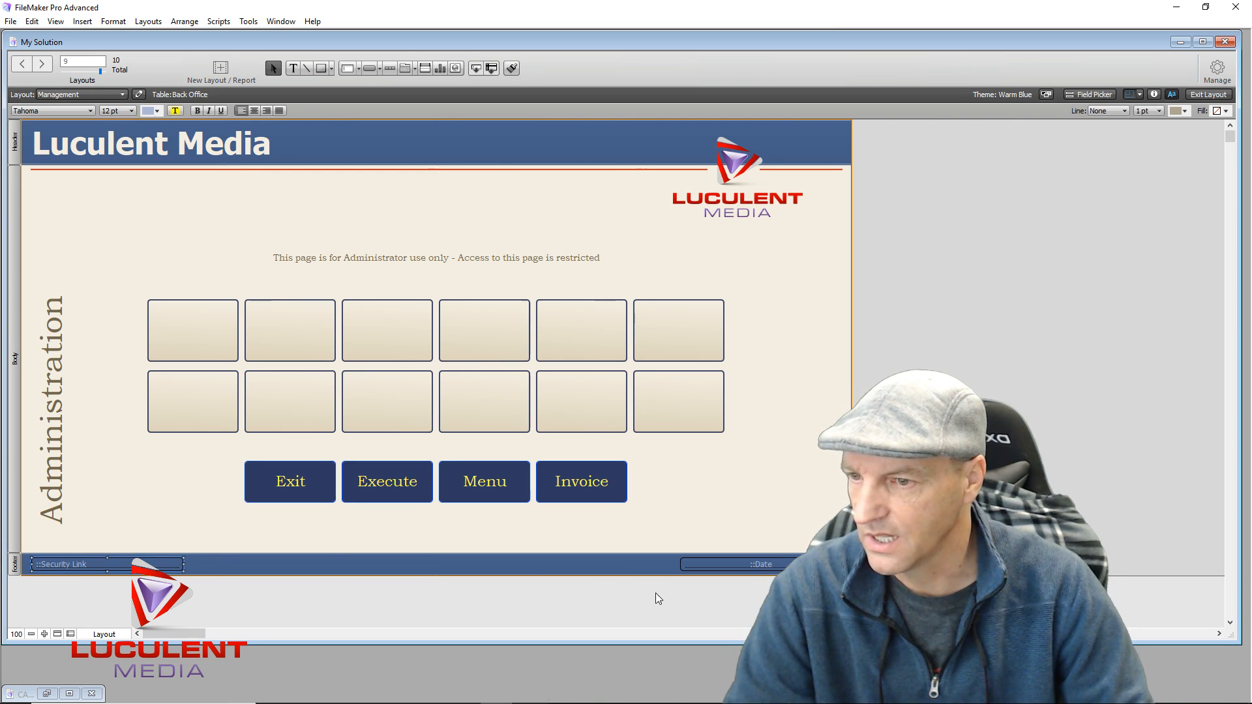
left_click(728, 565)
key("Delete")
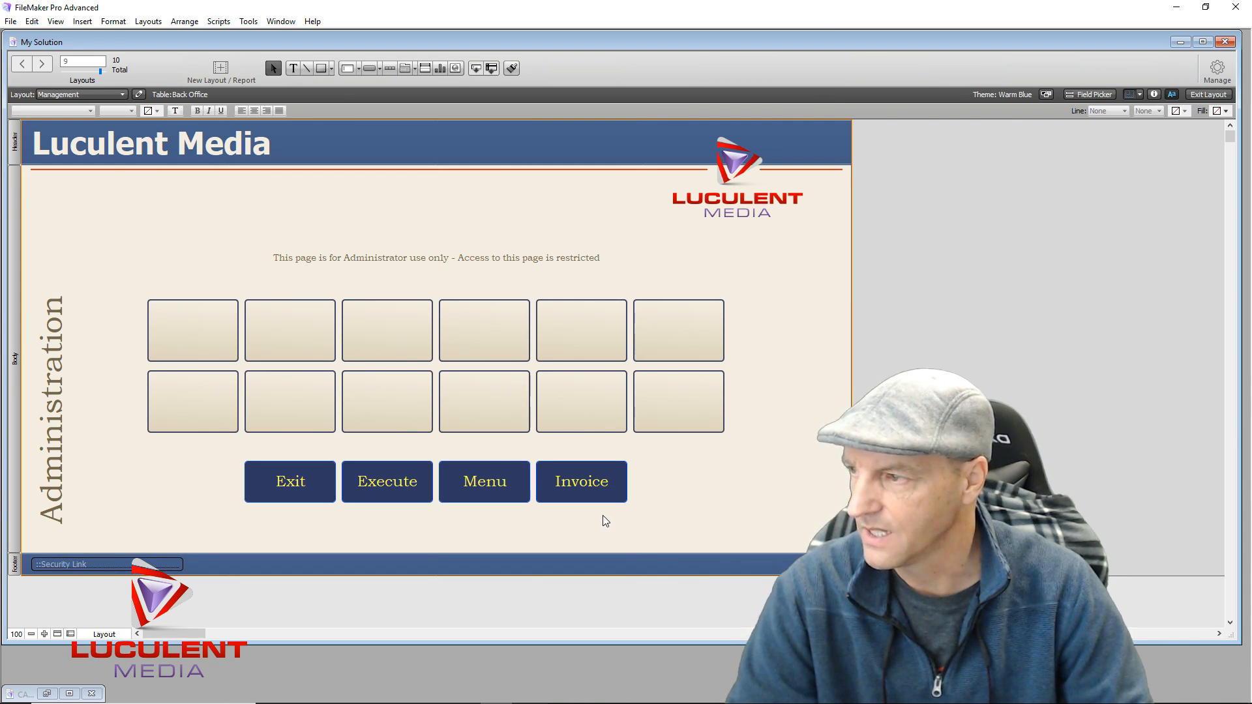
Change the vertical 'Administration' label to read 'Back Office'
double_click(57, 432)
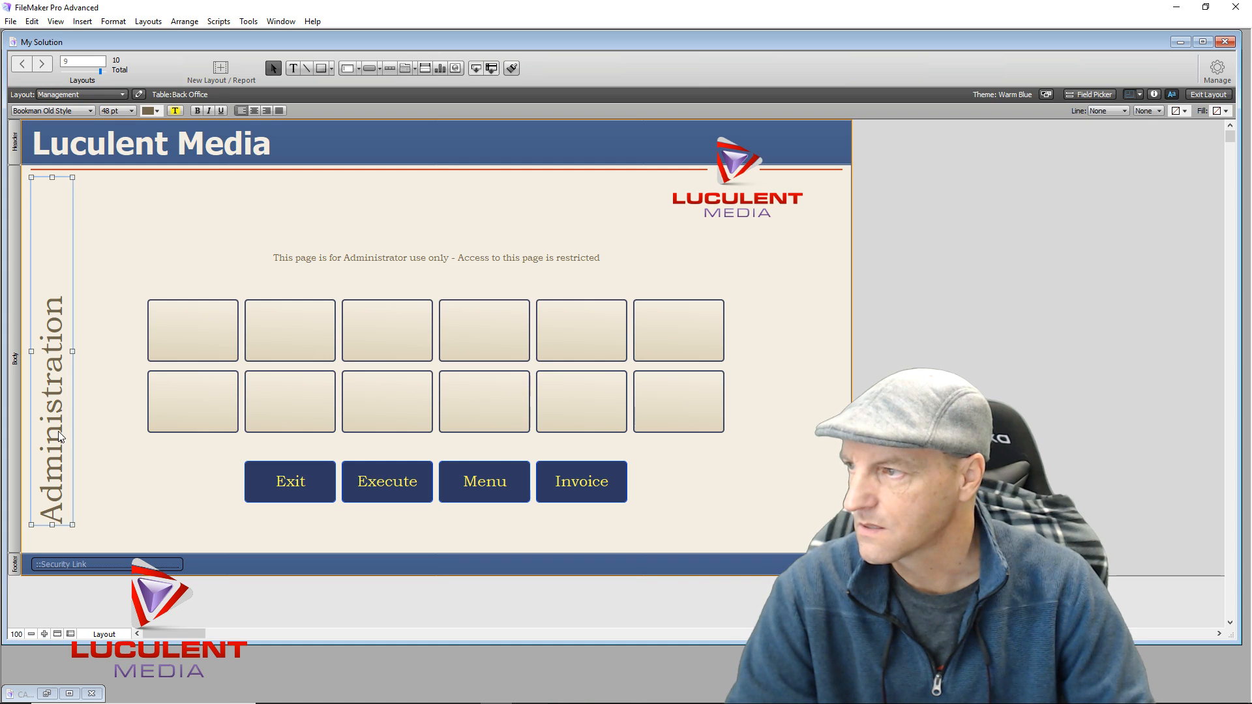
left_click_drag(264, 204, 22, 197)
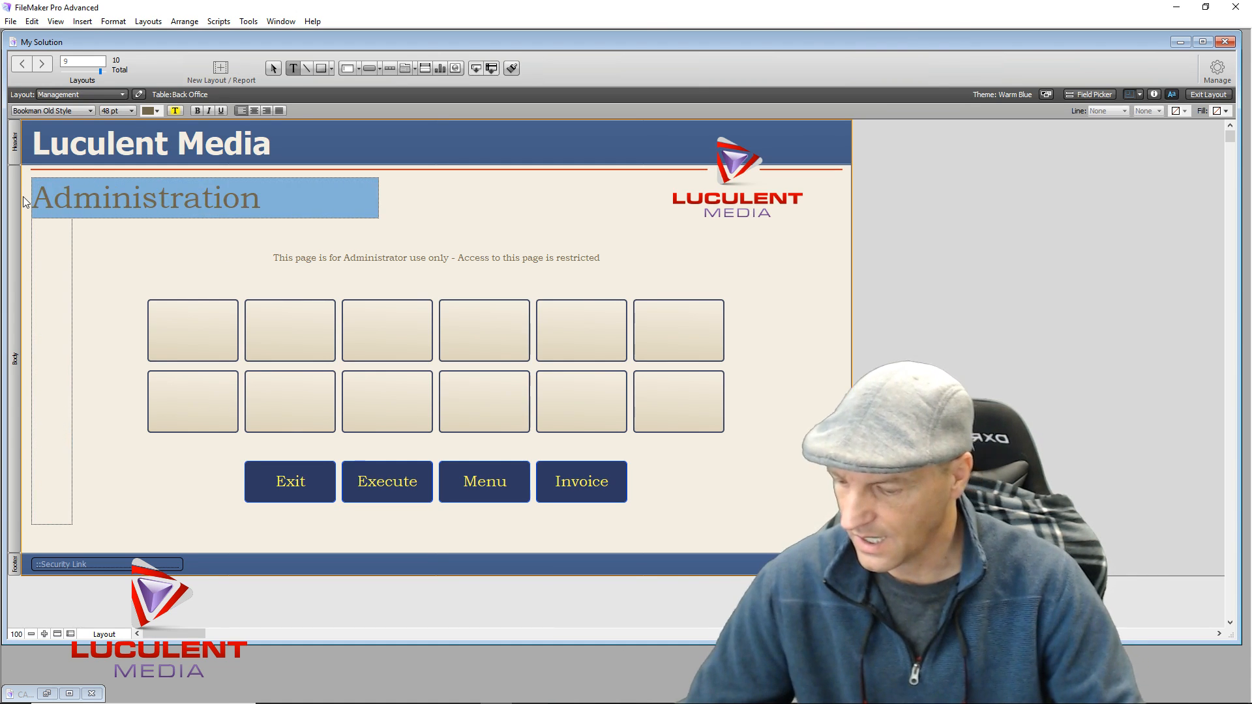
type("Back Office")
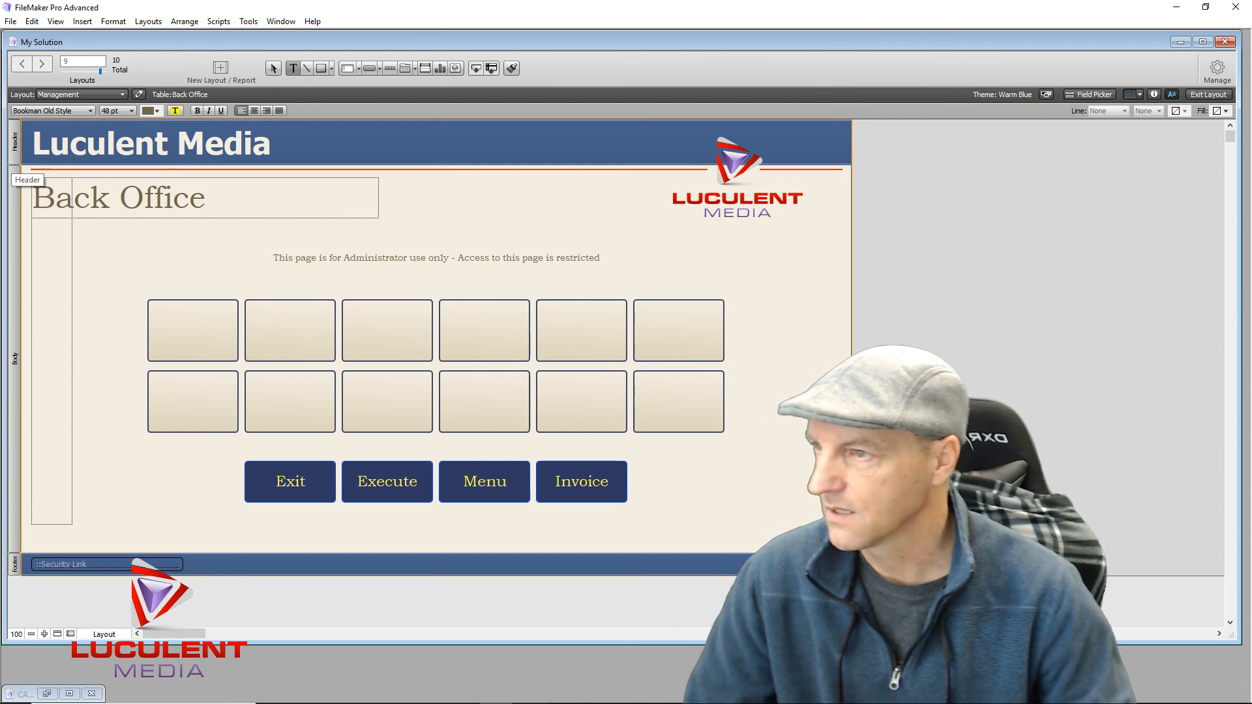
key("Escape")
key("ctrl+alt+o")
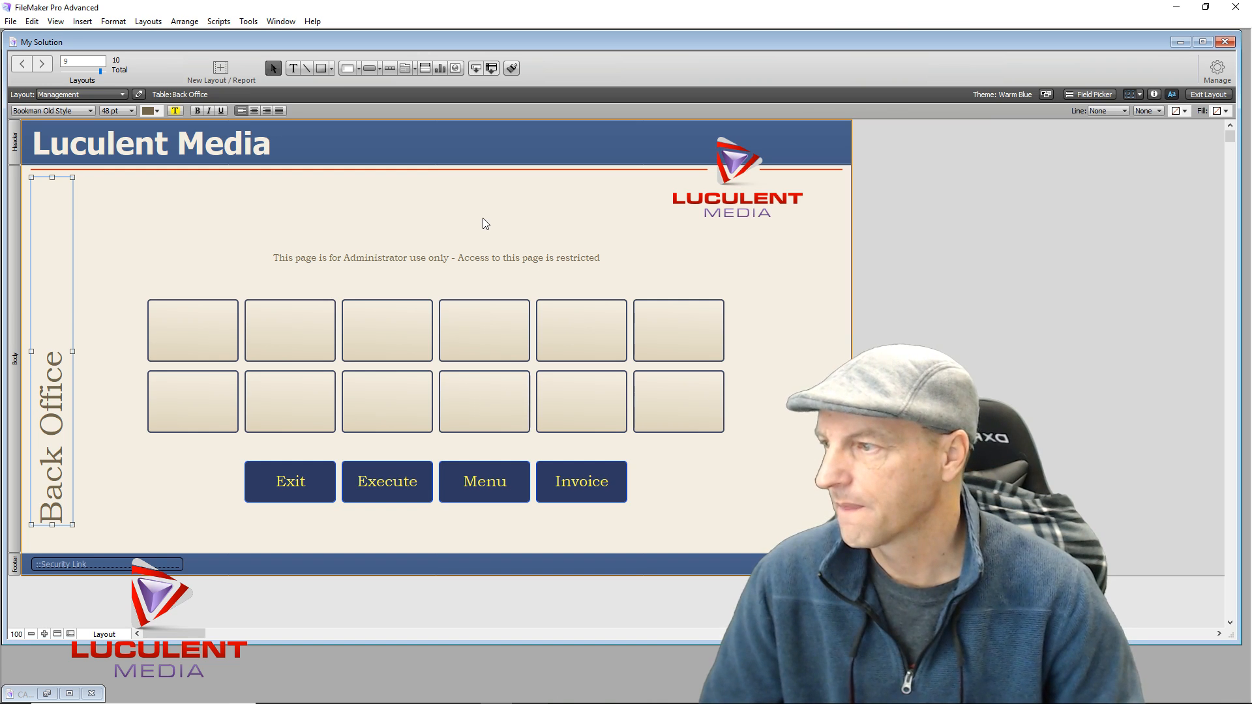
left_click(482, 223)
Replace 'Administrator' with 'Management' in the notice and shift the notice slightly right
double_click(372, 256)
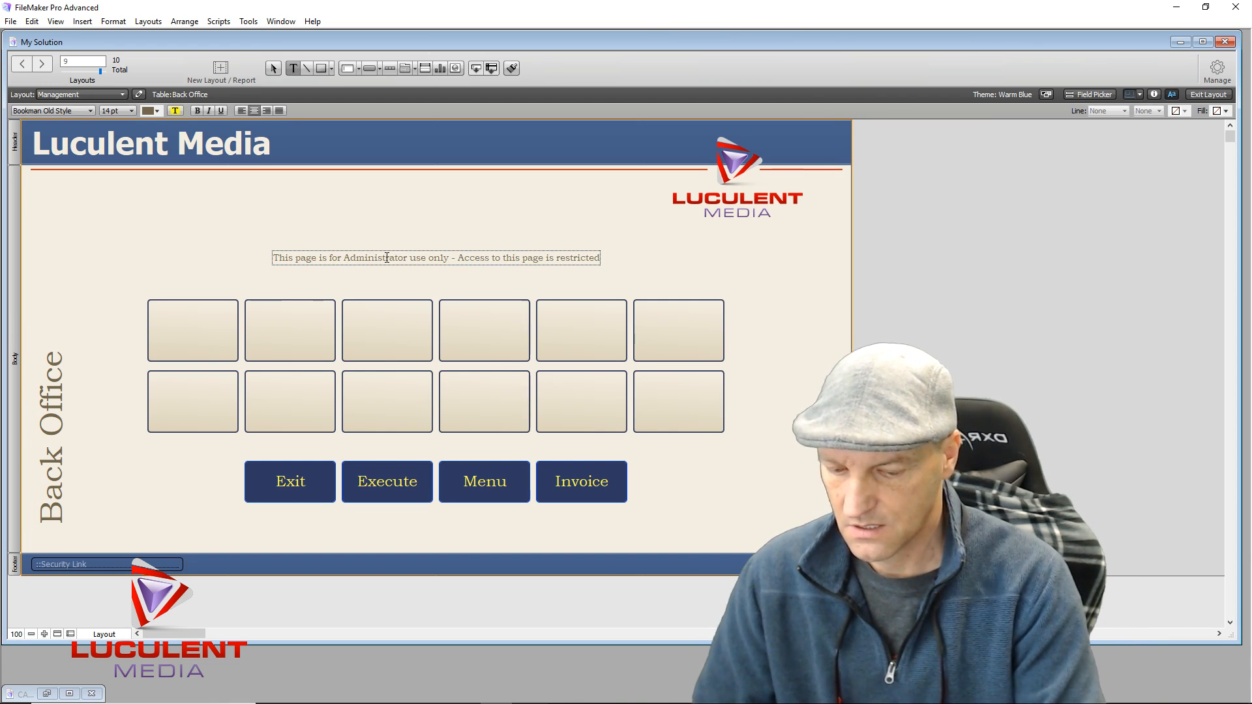
key("BackSpace")
key("BackSpace")
key("BackSpace")
key("BackSpace")
key("BackSpace")
key("BackSpace")
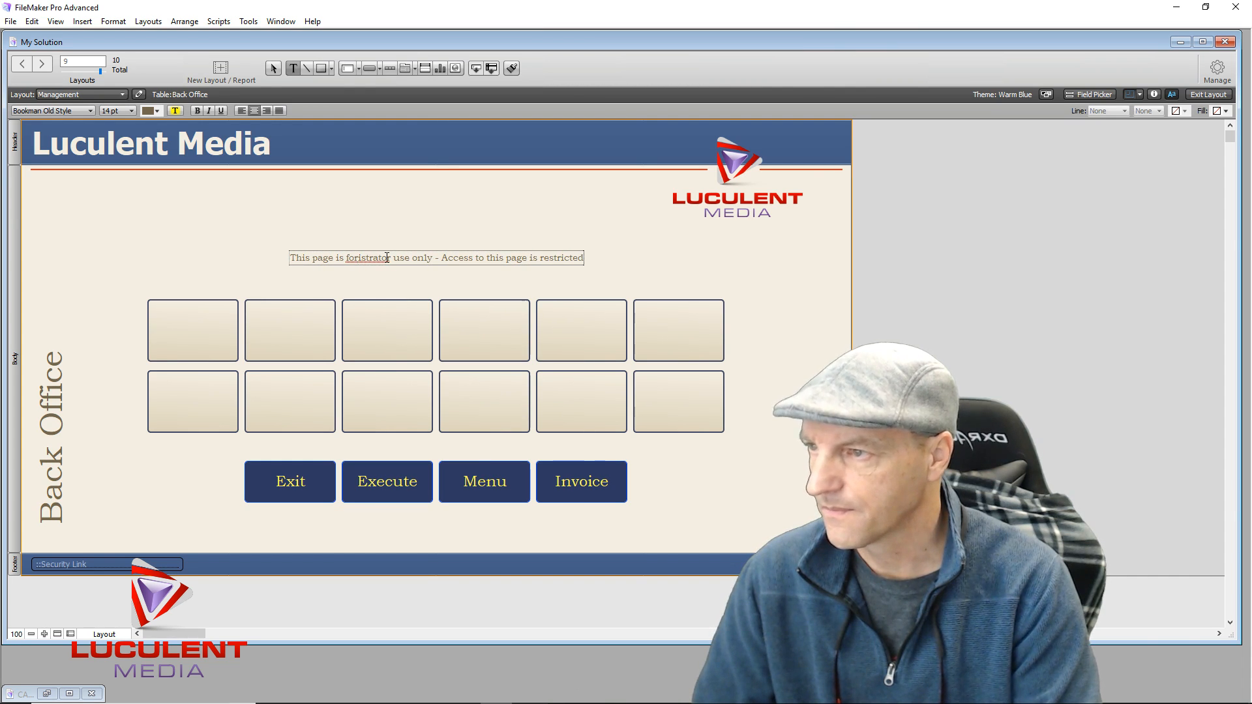
key("Delete")
key("Delete")
key("Delete")
key("Delete")
key("Delete")
key("Delete")
key("Delete")
key("Delete")
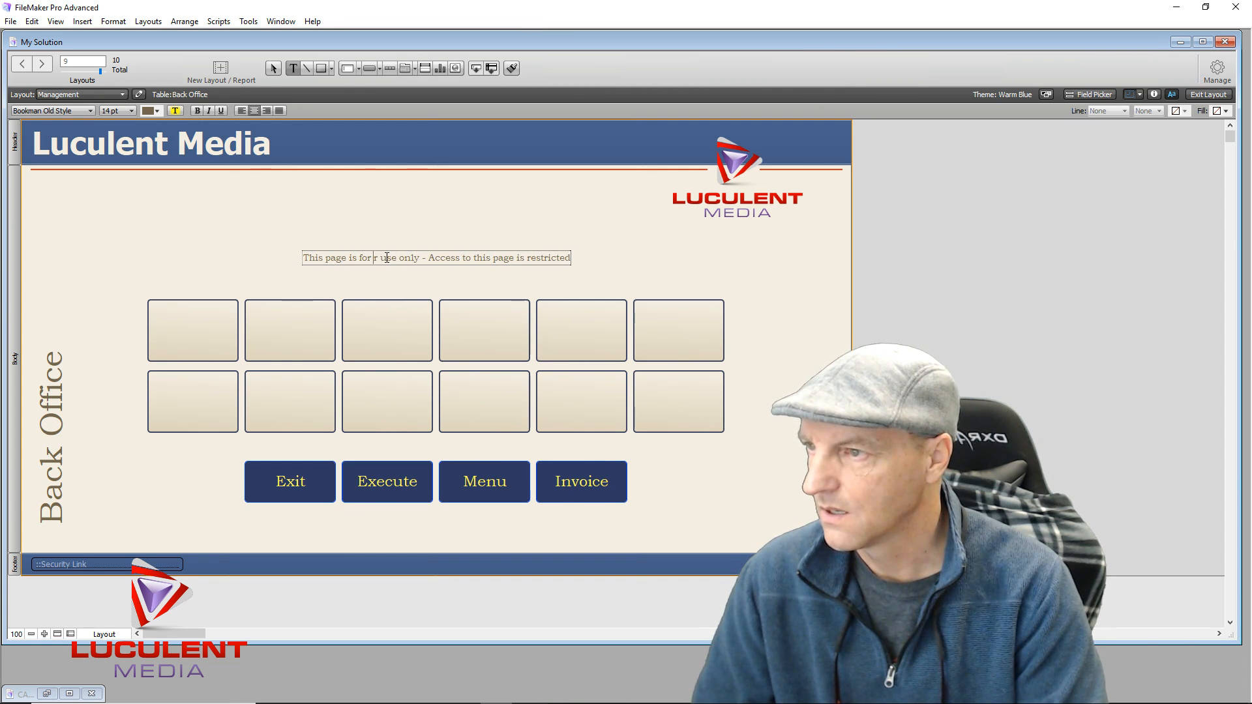
type("Management")
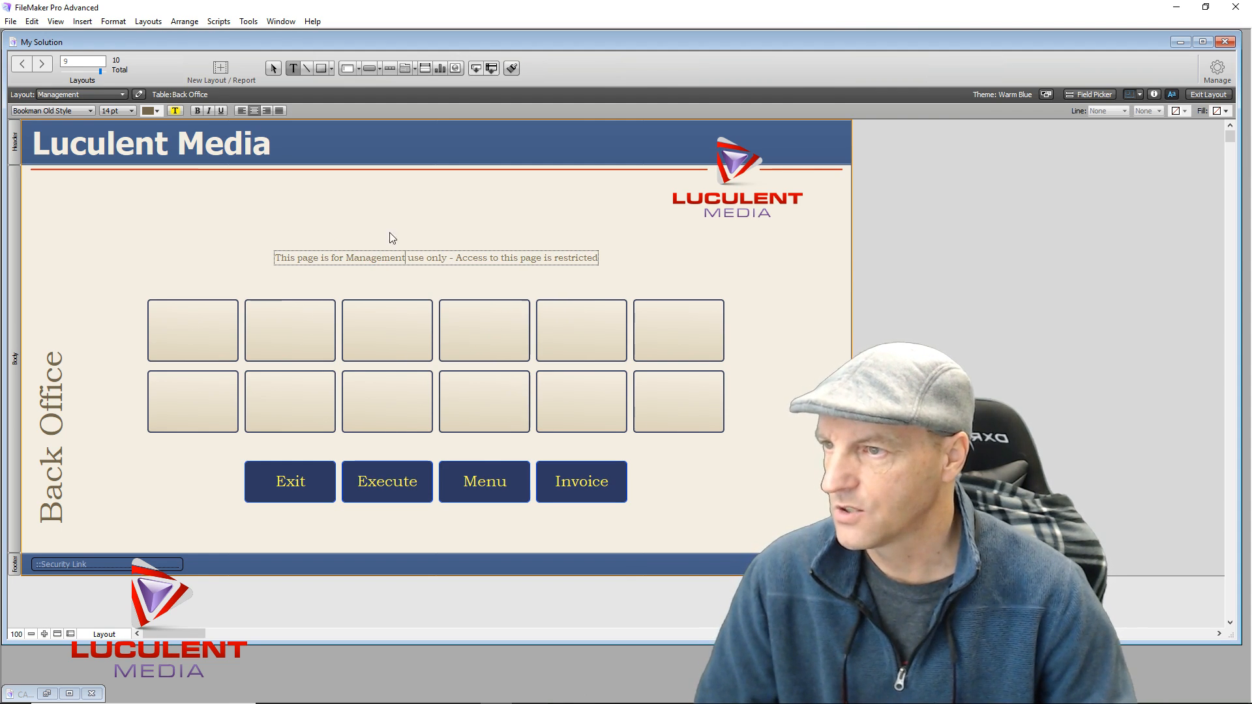
key("Escape")
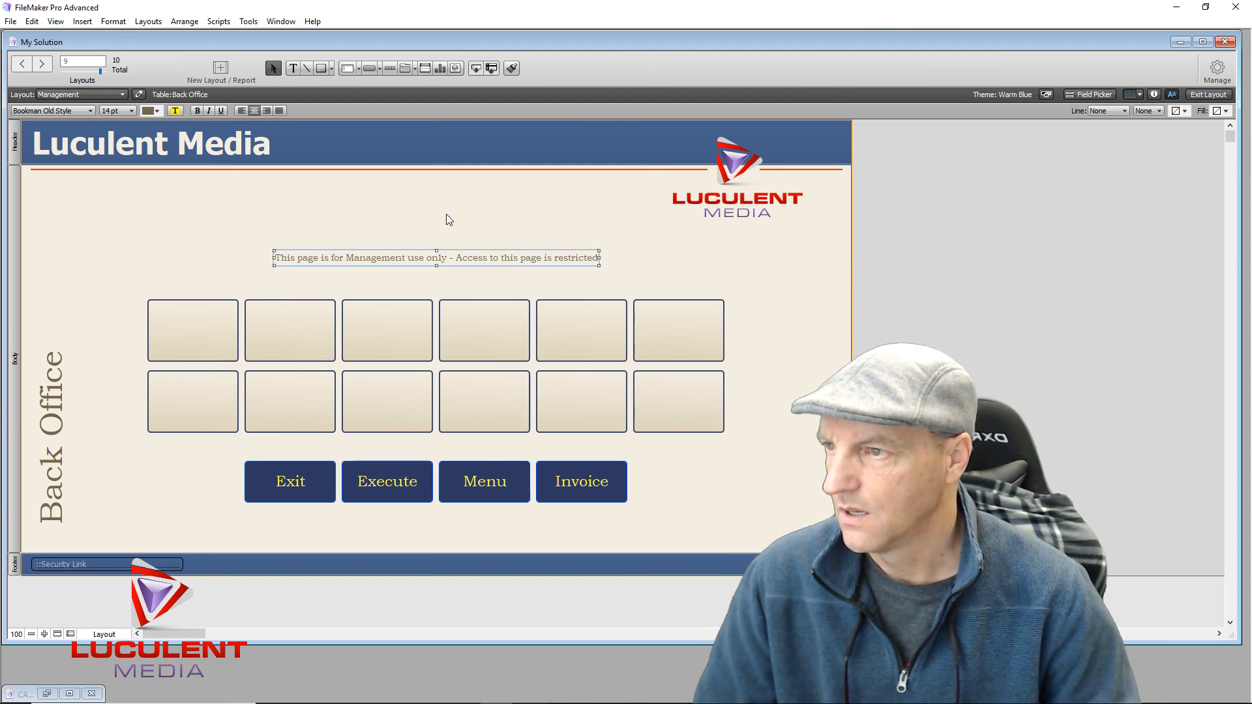
left_click(449, 249)
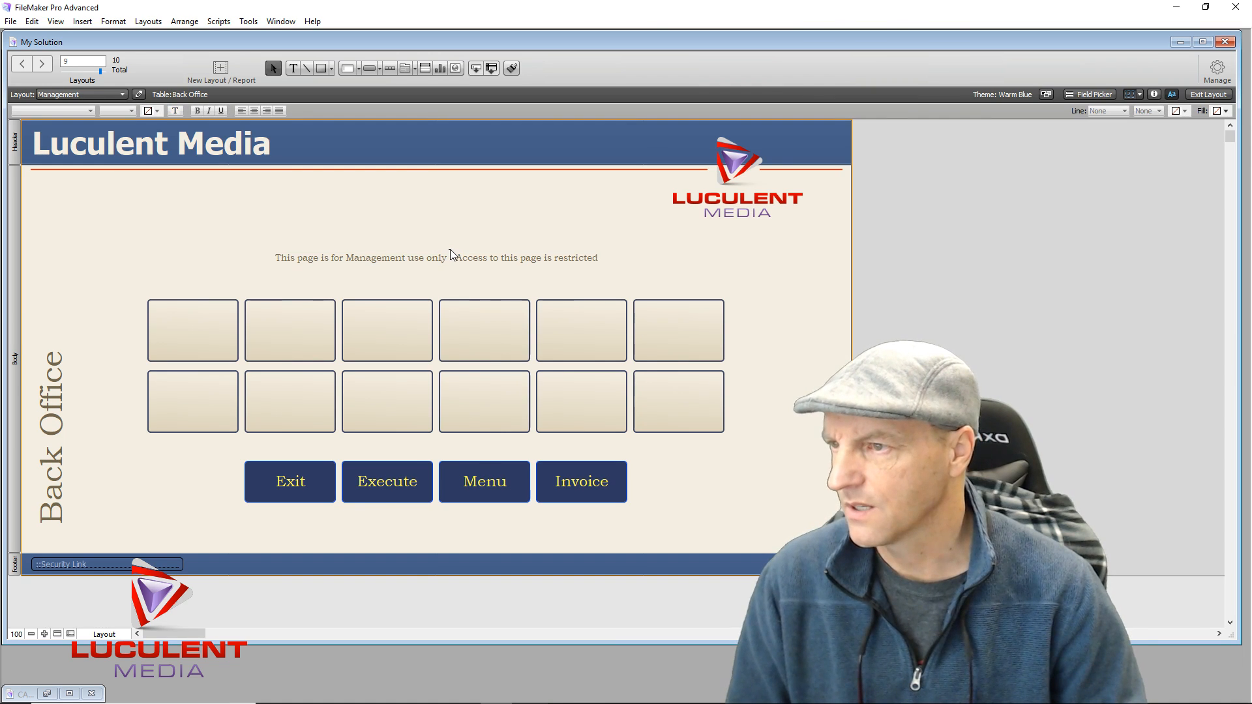
left_click_drag(435, 259, 437, 259)
Insert the current Back Office table's Date field as a merge field in the header
left_click(504, 213)
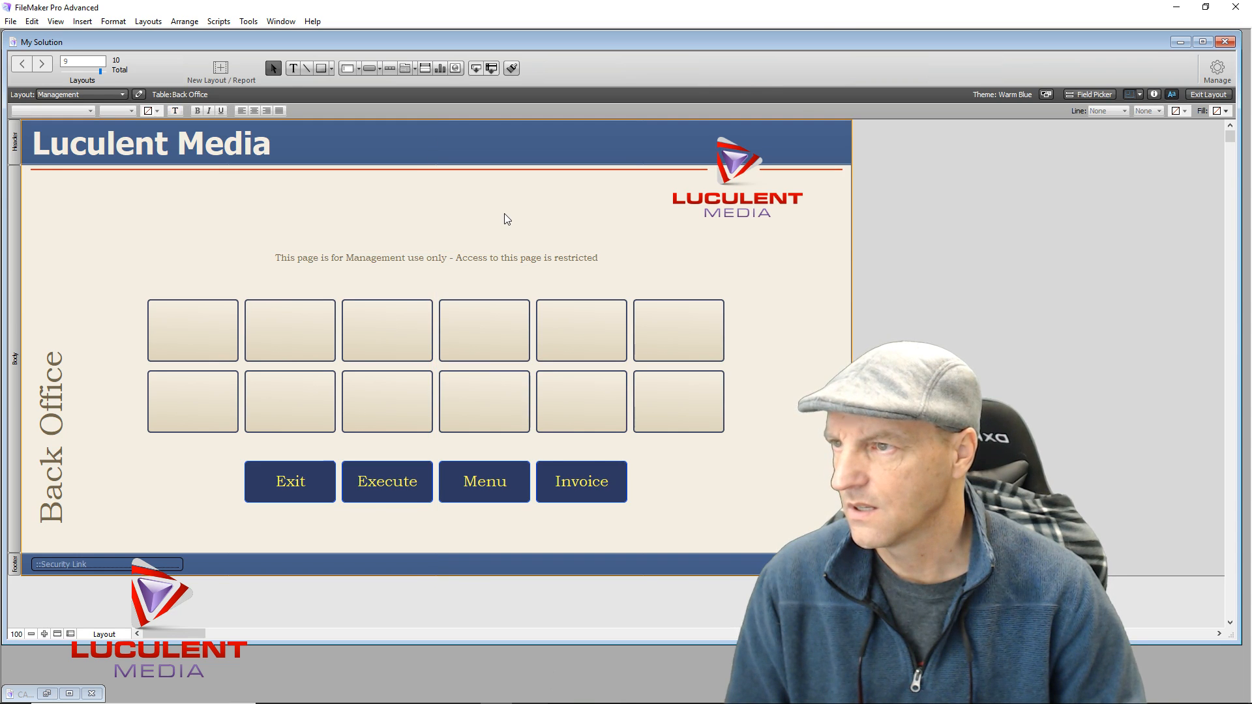
left_click(297, 69)
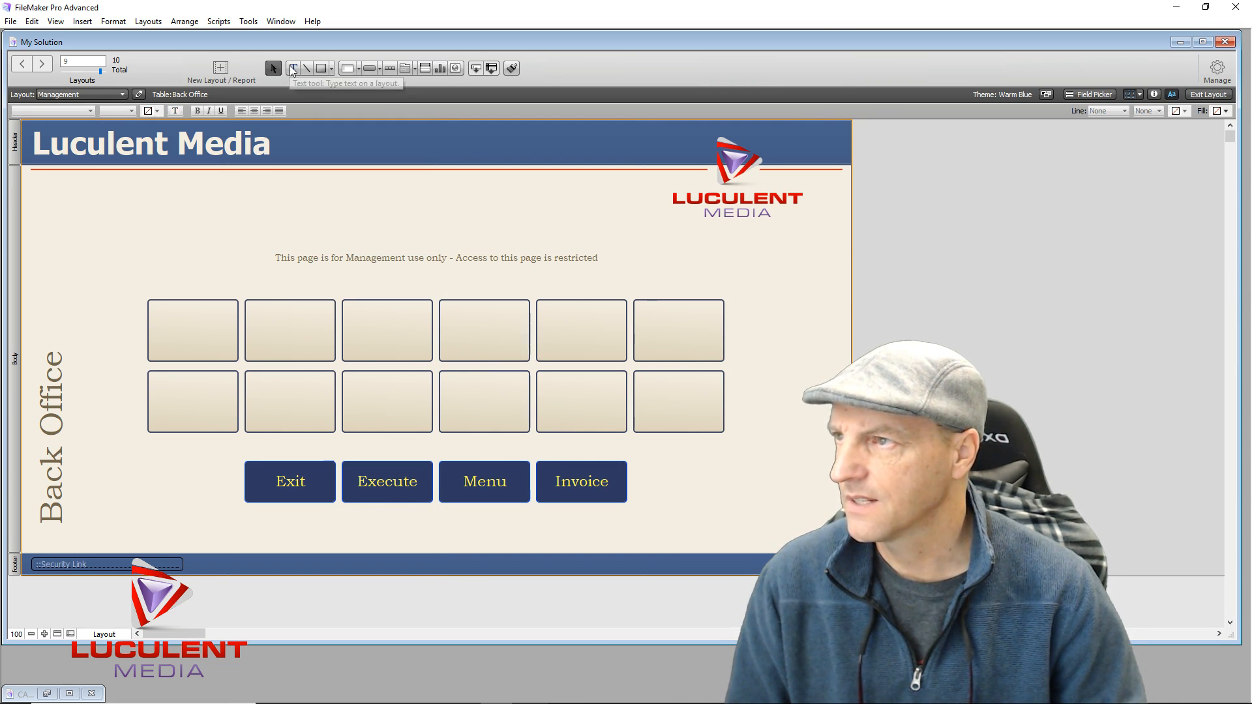
left_click(424, 145)
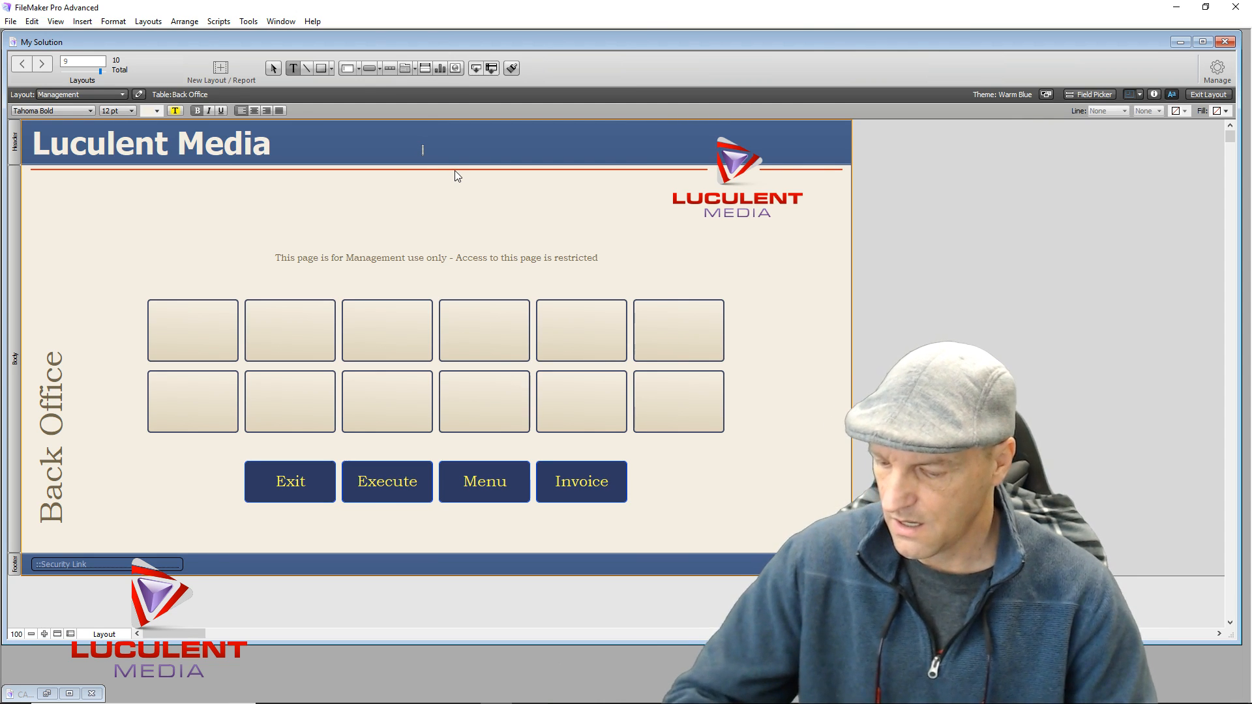
key("ctrl+m")
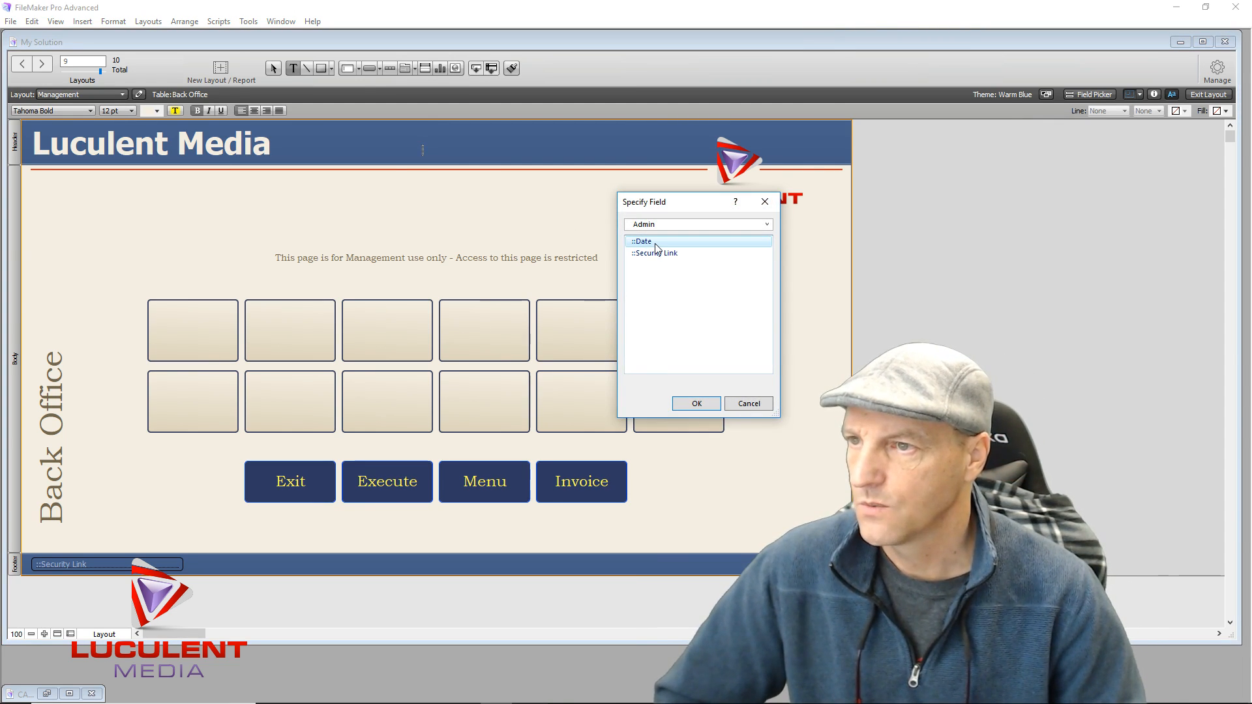
left_click(647, 242)
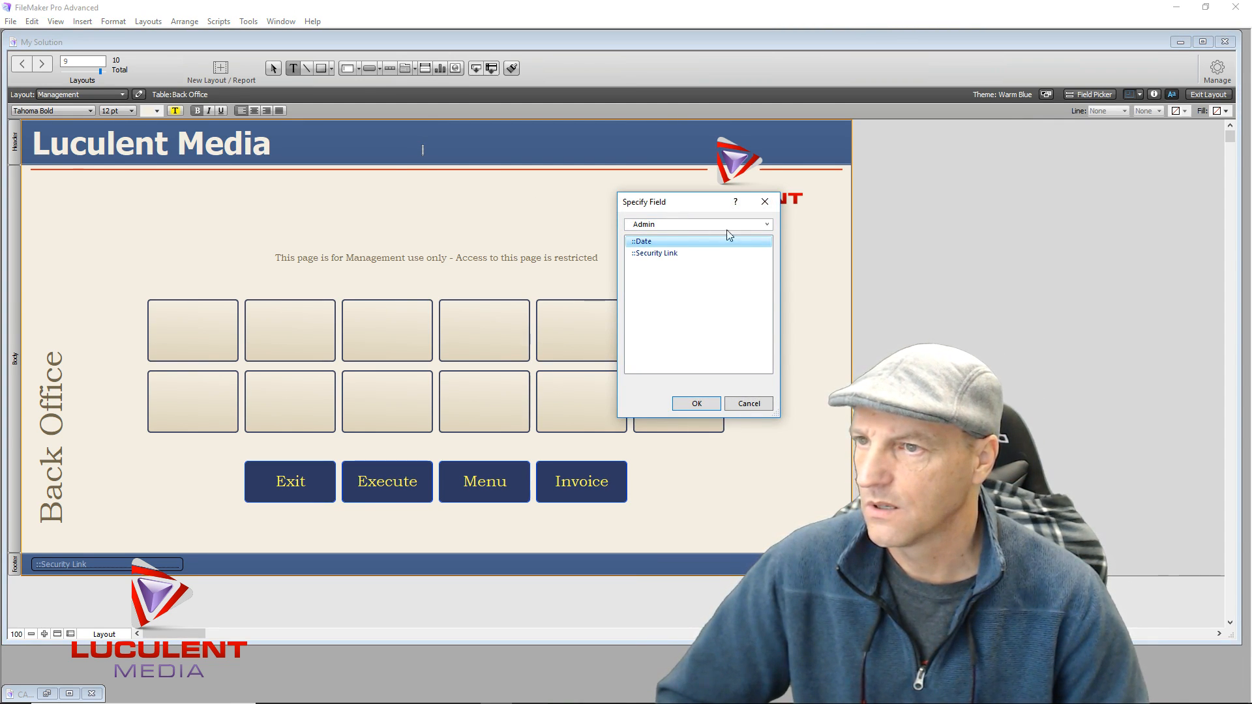
left_click(767, 224)
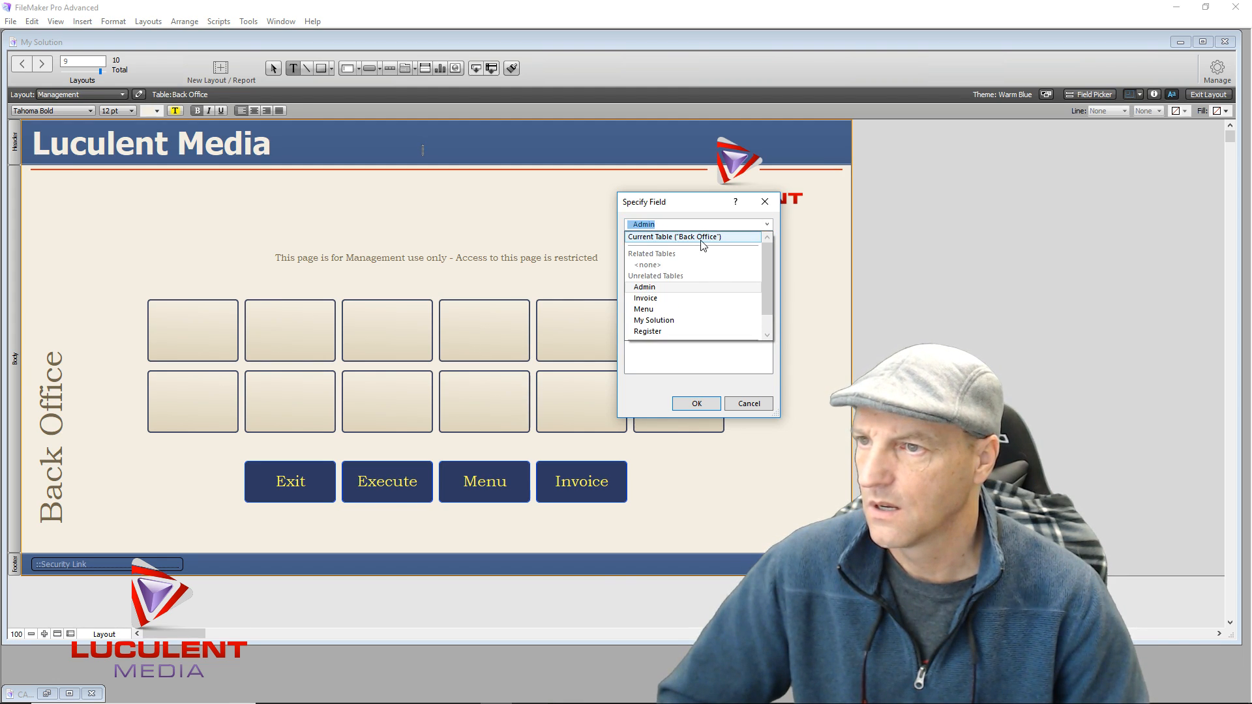
left_click(702, 237)
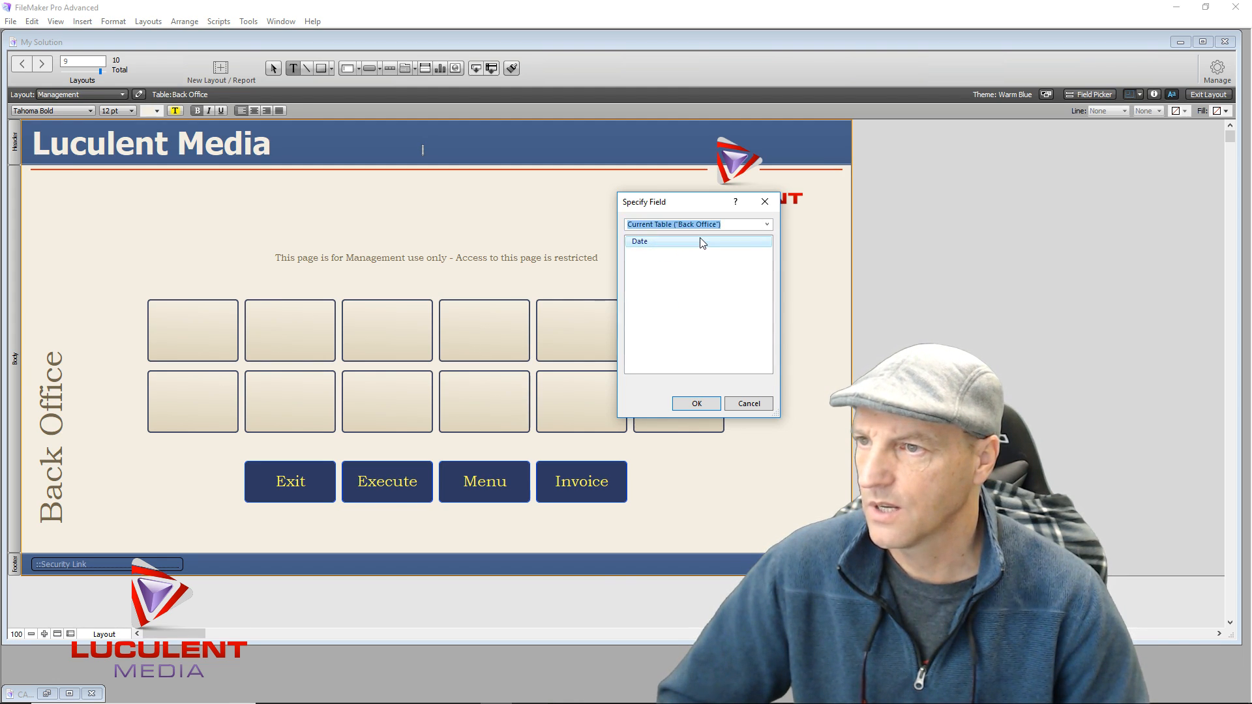
double_click(644, 241)
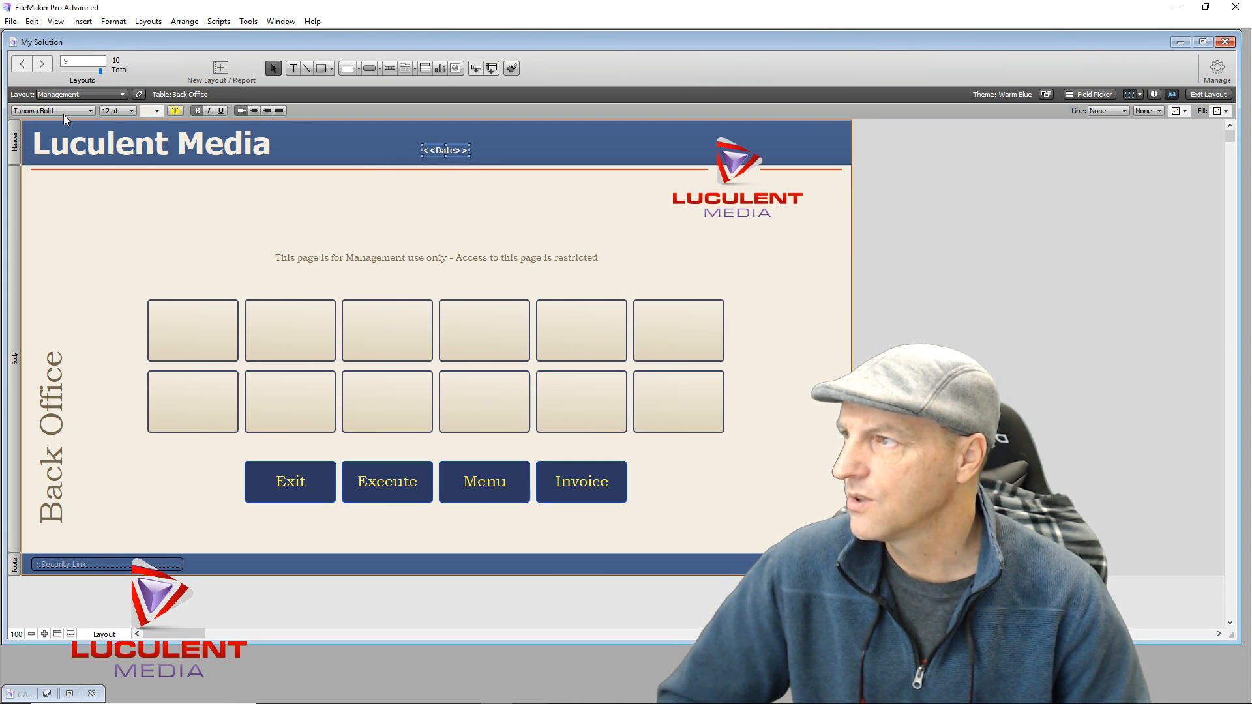
Format the <<Date>> field as 18 pt yellow Bookman Old Style
left_click(88, 112)
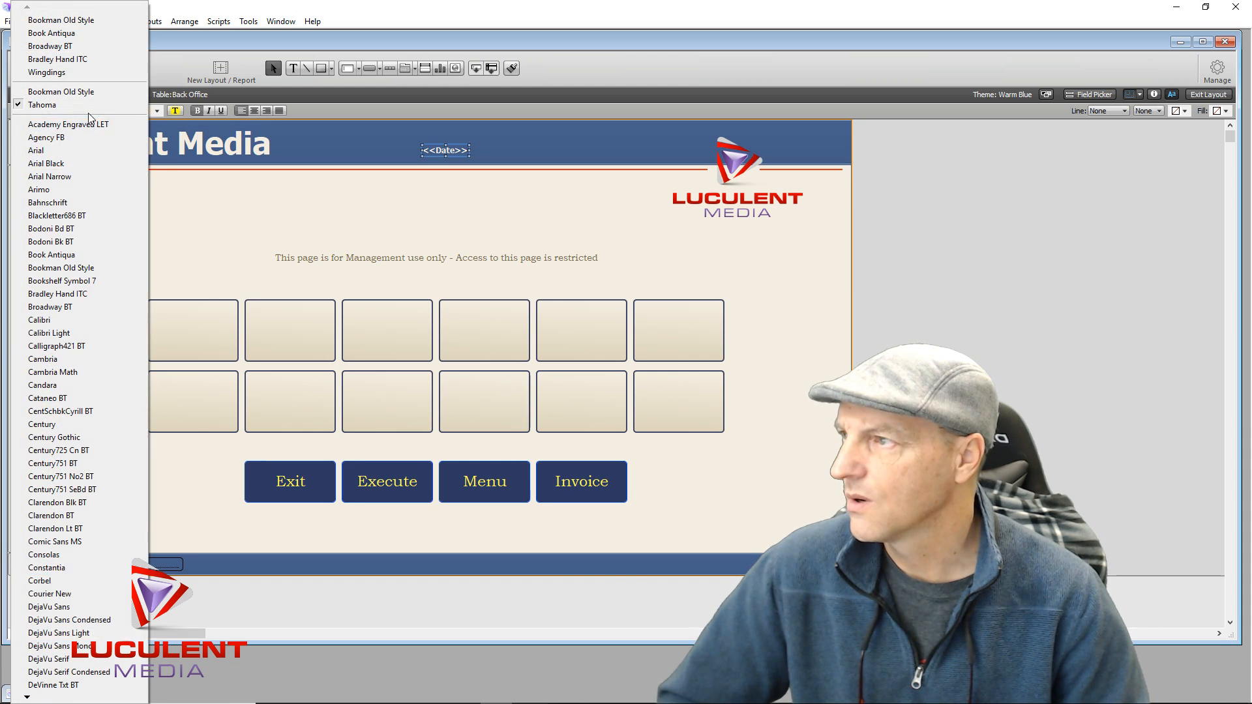
left_click(98, 268)
left_click(130, 110)
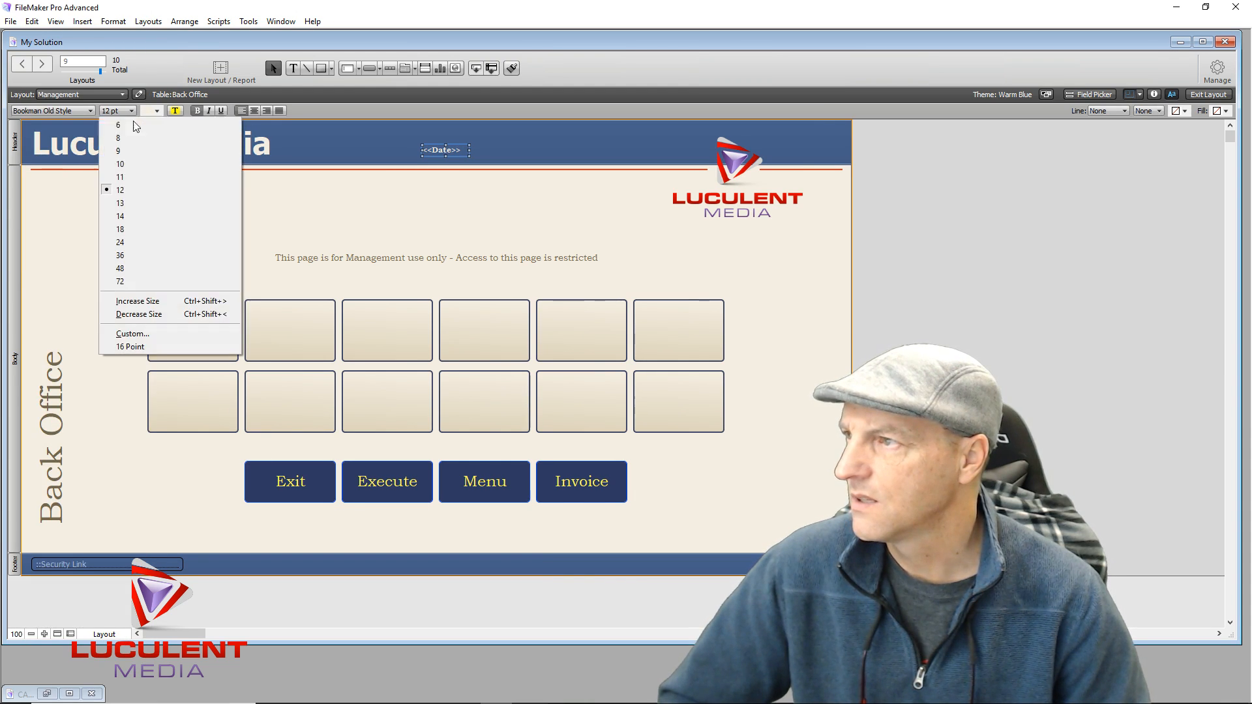
left_click(146, 230)
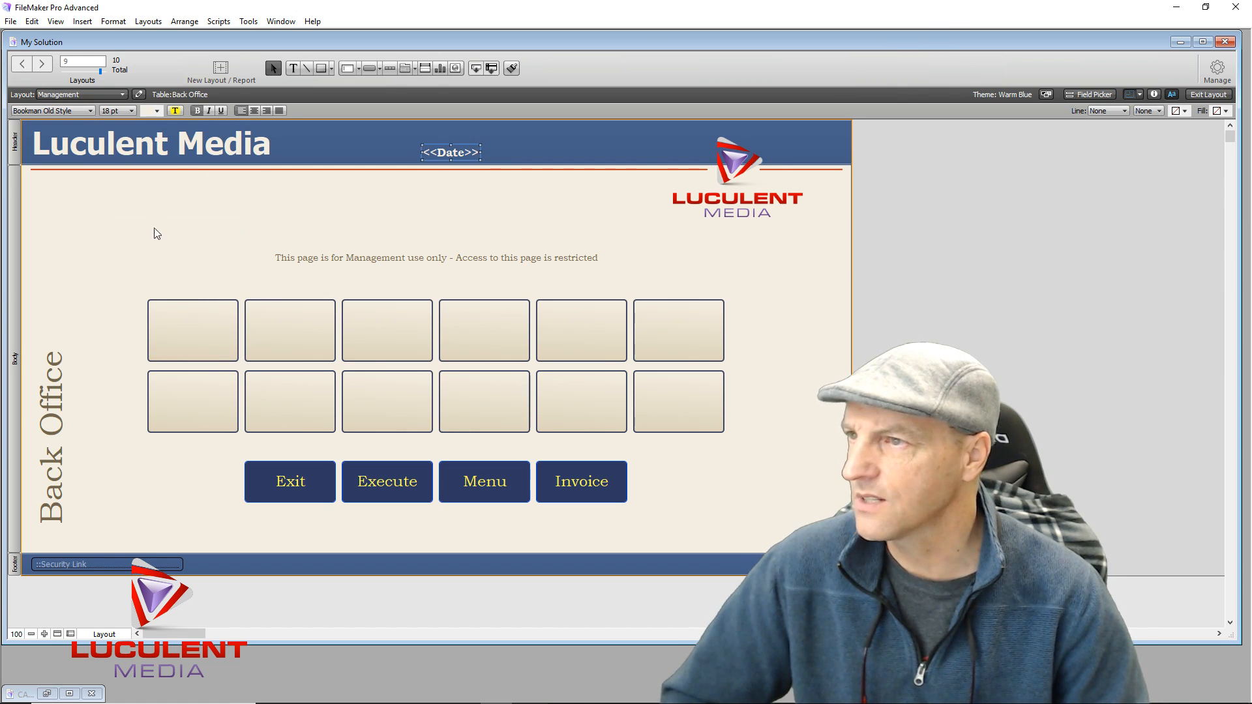
left_click(156, 110)
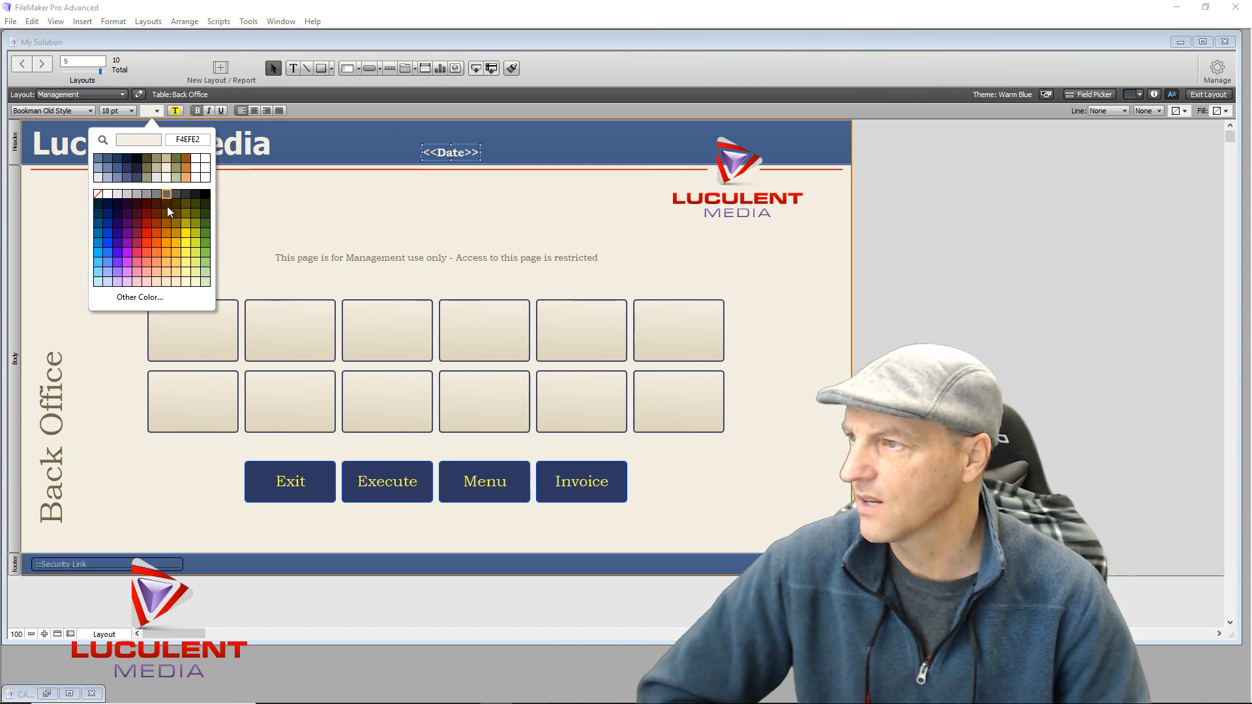
left_click(187, 250)
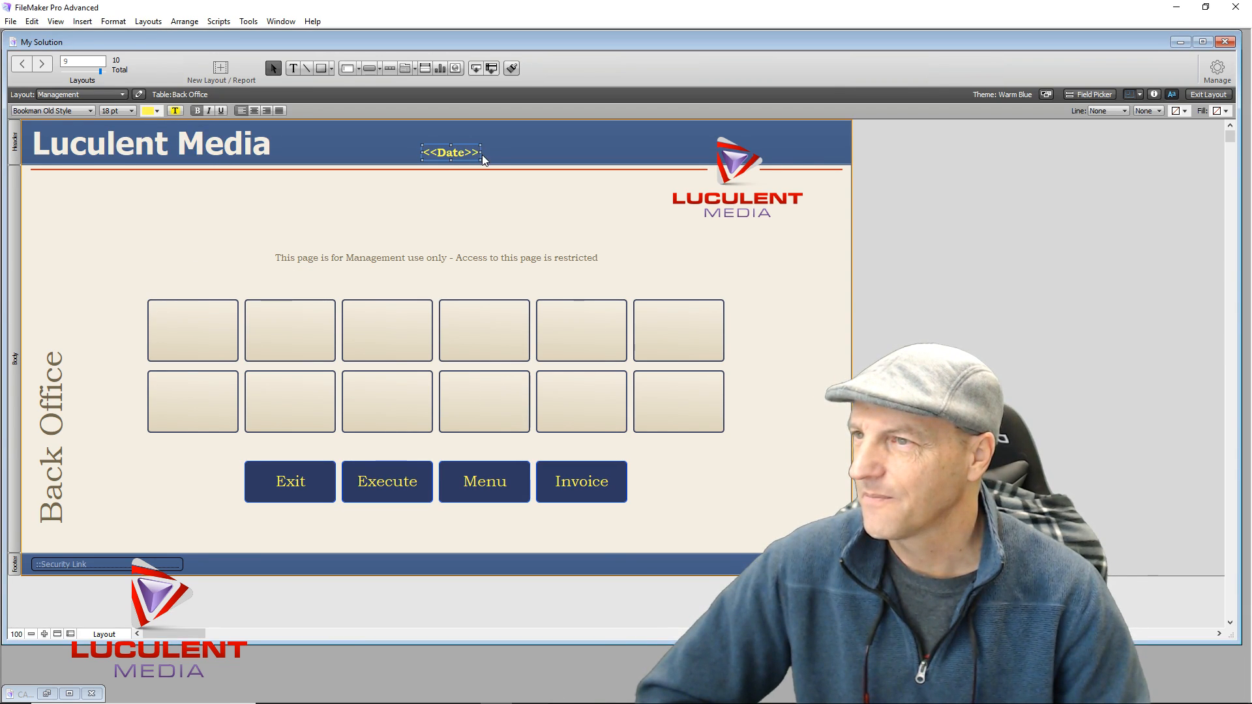
Widen and centre-align the Date field, then move it up to the header's top
left_click_drag(480, 152, 575, 152)
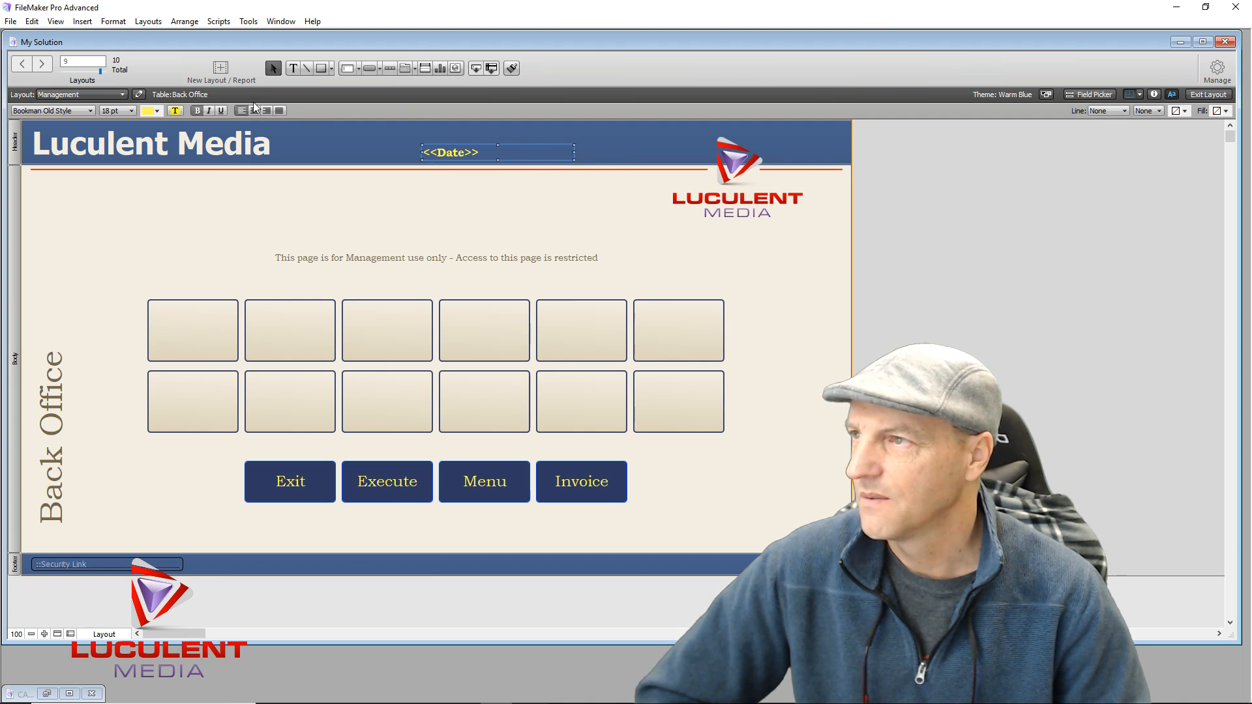
left_click(255, 111)
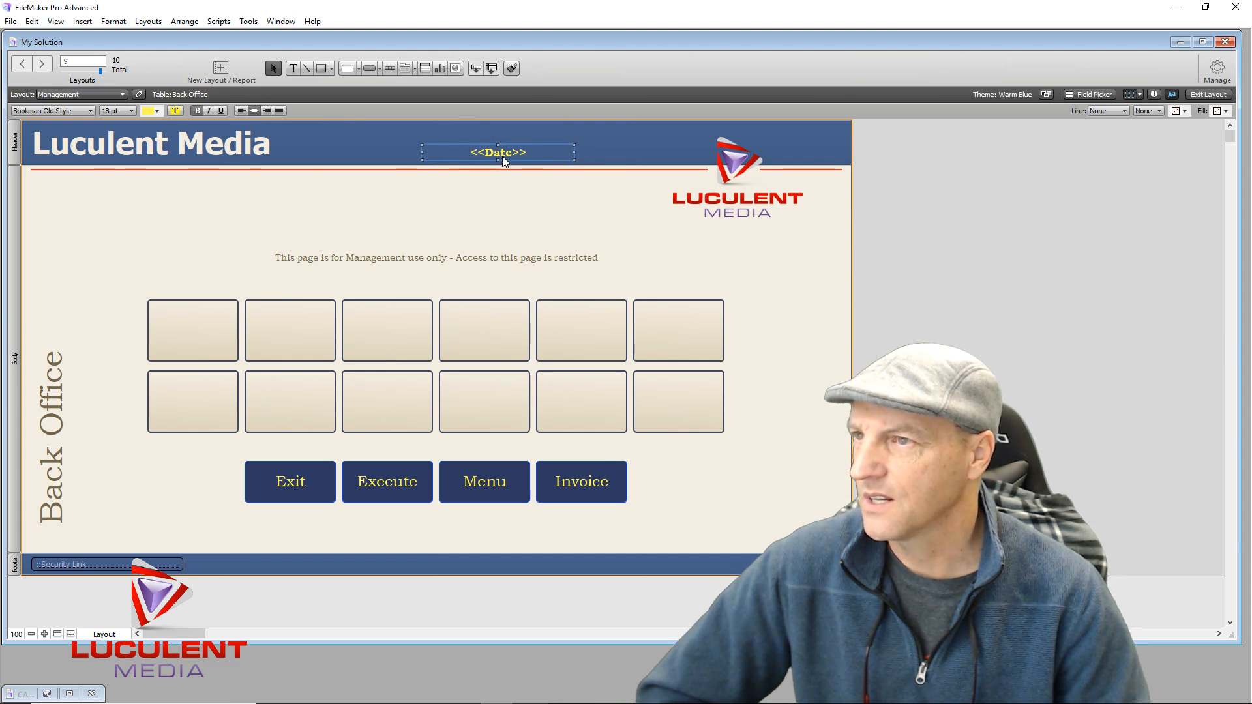
left_click_drag(421, 152, 358, 151)
left_click_drag(474, 155, 441, 140)
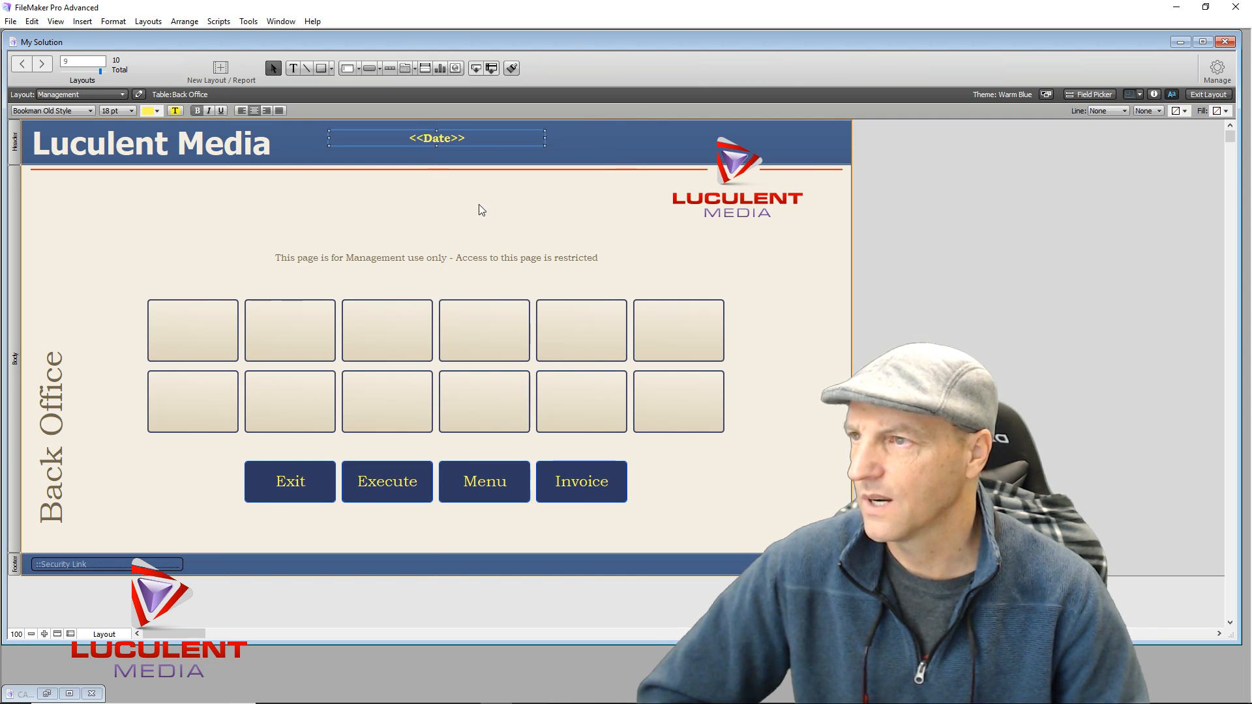
left_click(440, 222)
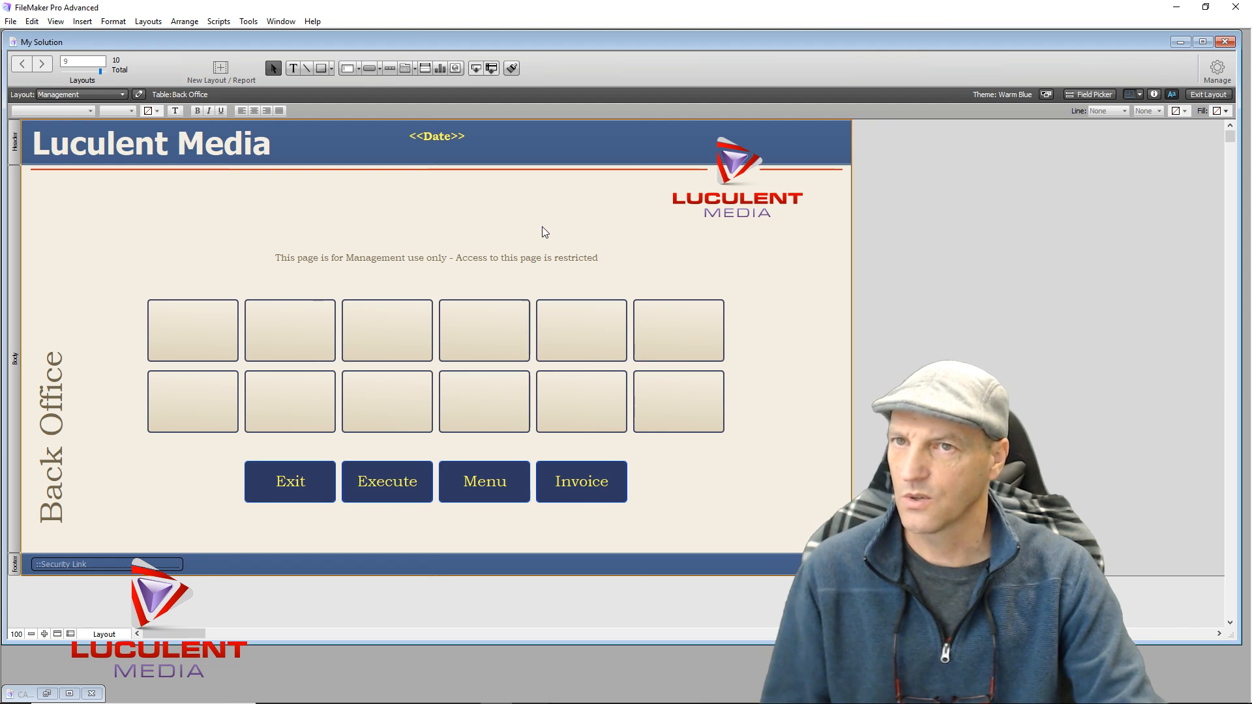
left_click(1208, 94)
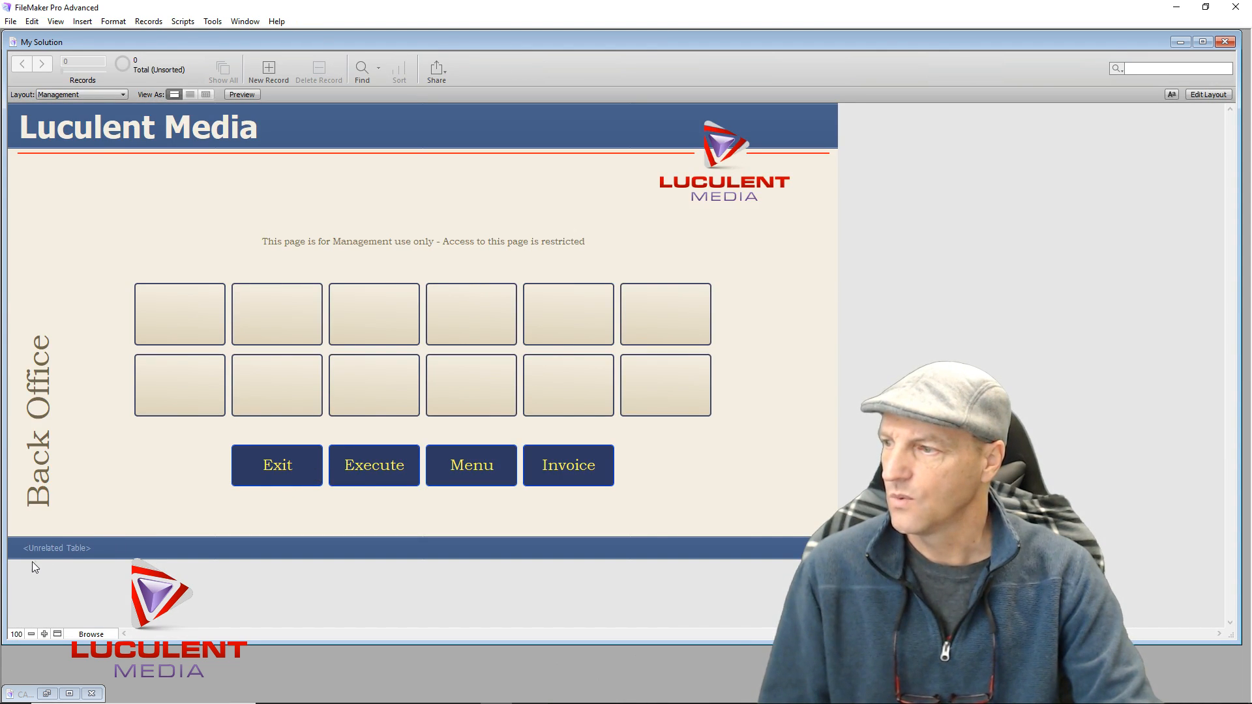
left_click(55, 549)
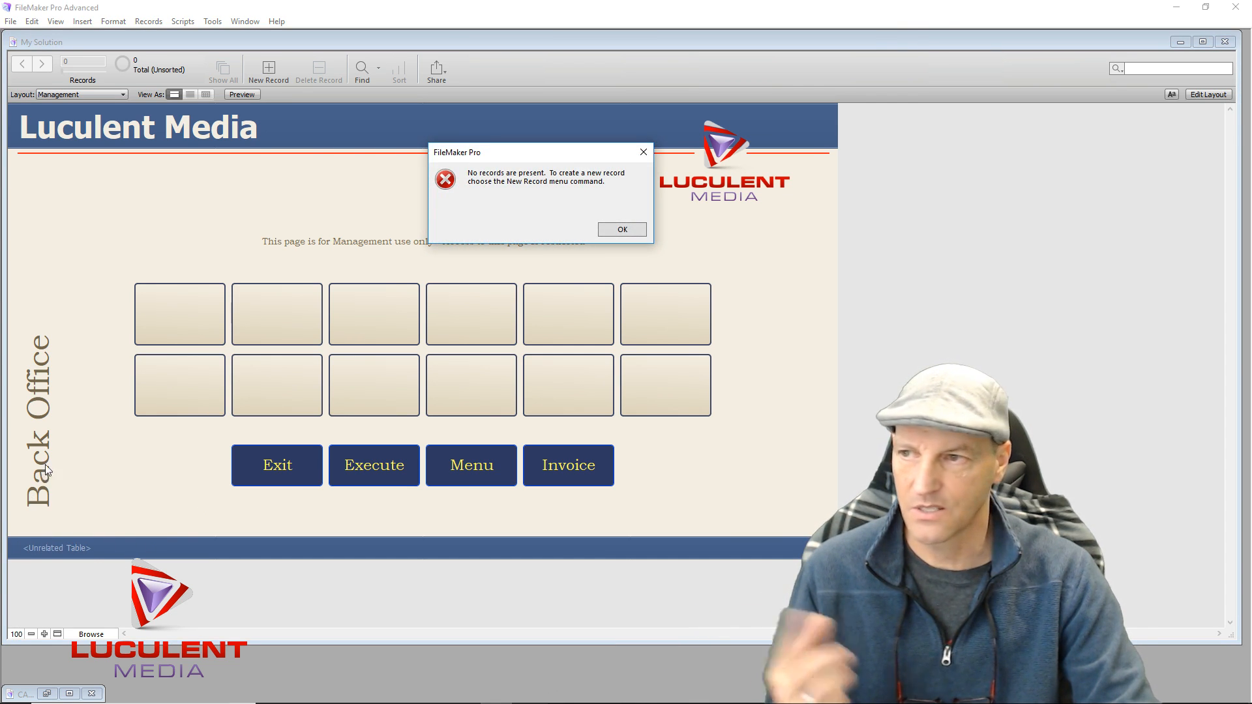
left_click(608, 231)
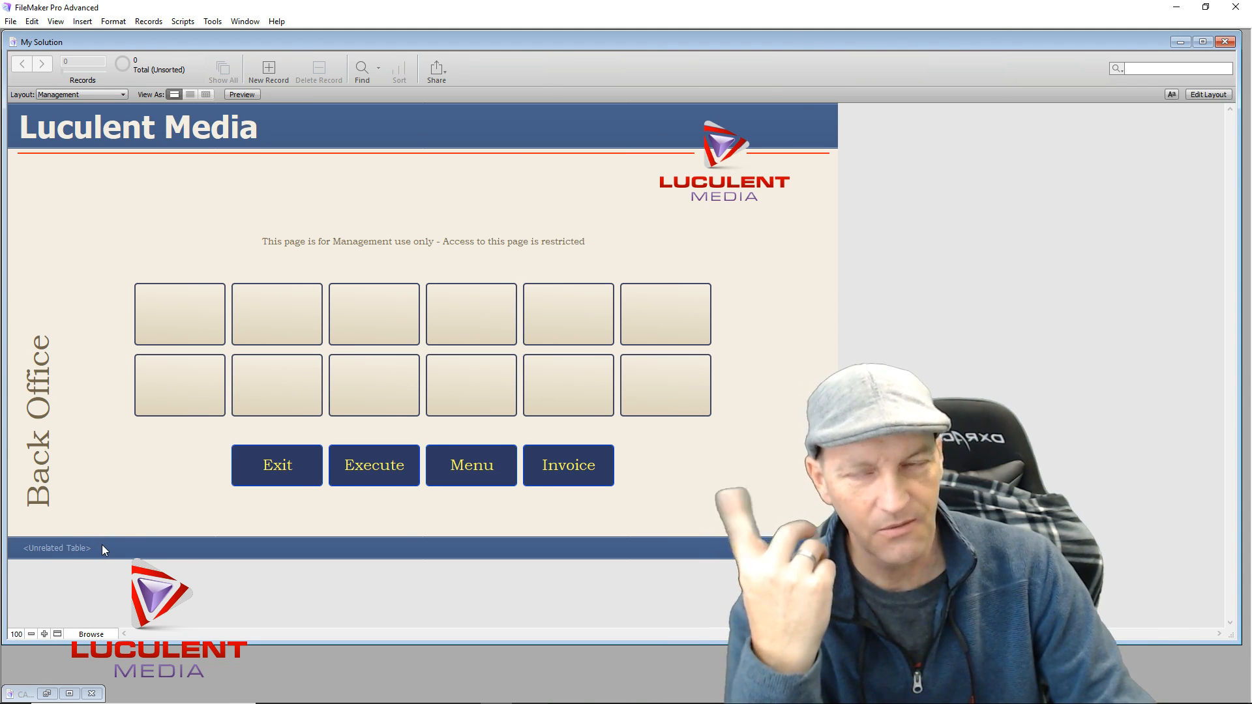
left_click(1201, 95)
Add a Text field named 'Security Window' to the Back Office table and save the definitions
left_click(1217, 69)
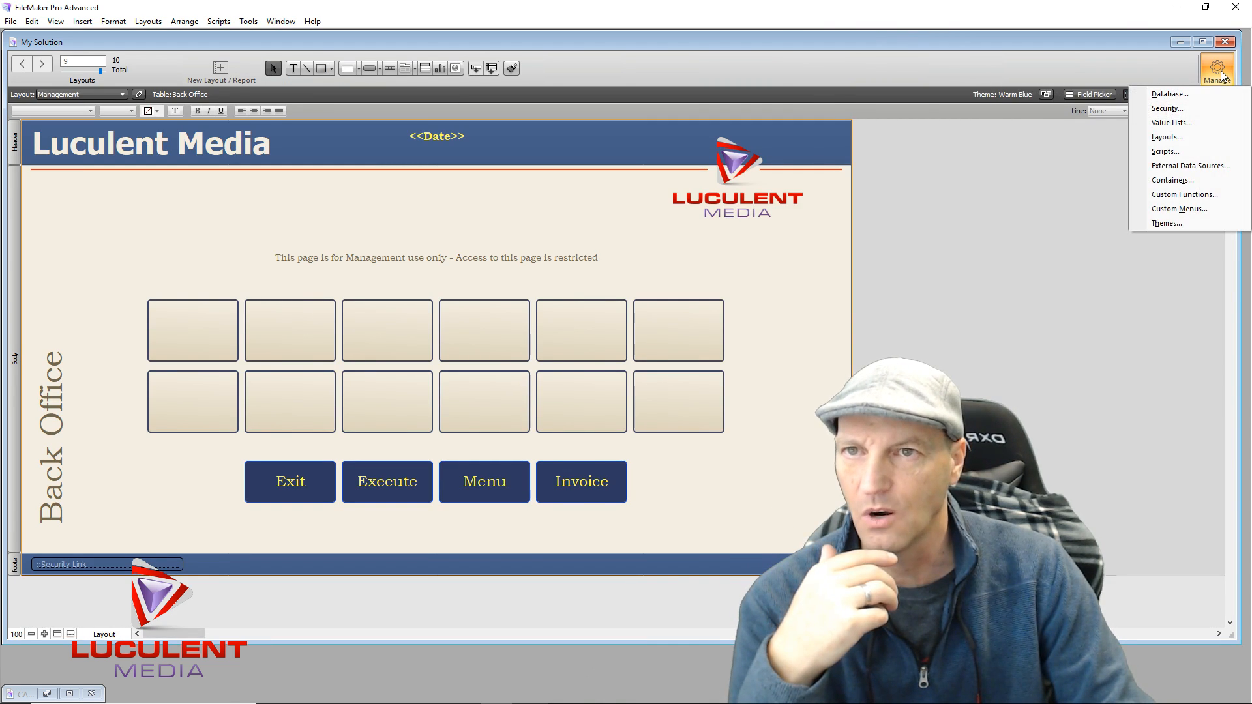
left_click(1170, 95)
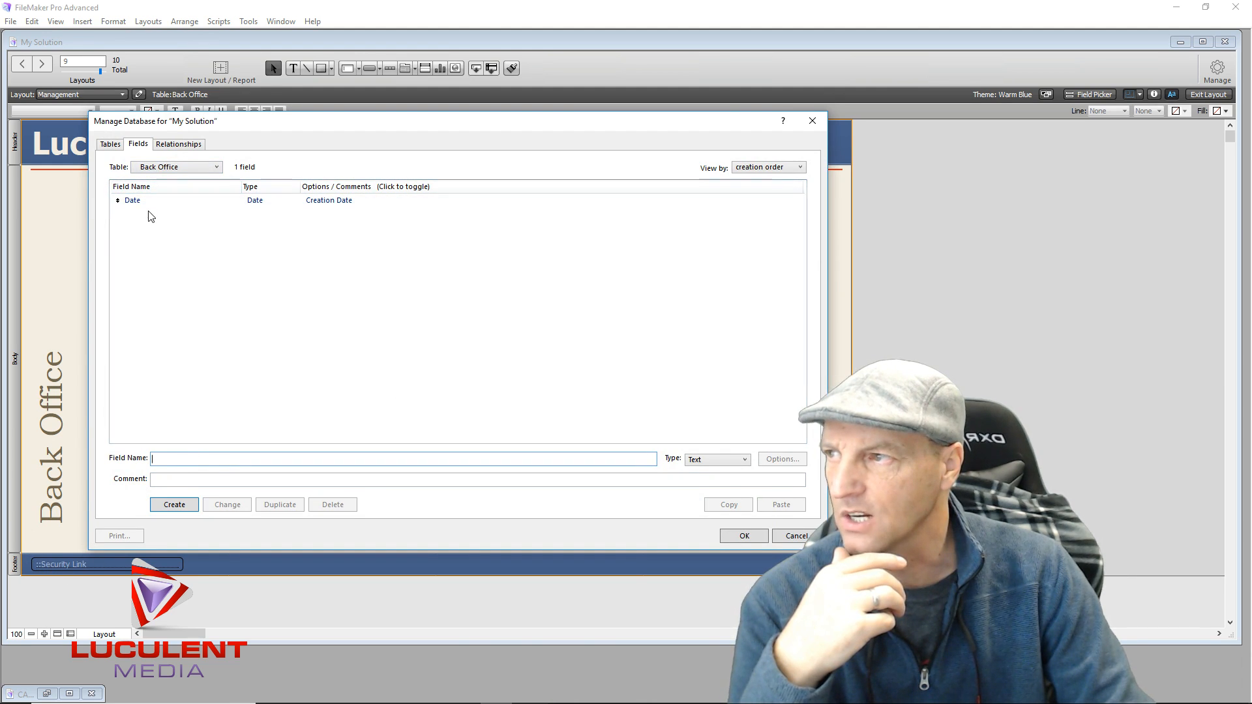
type("S")
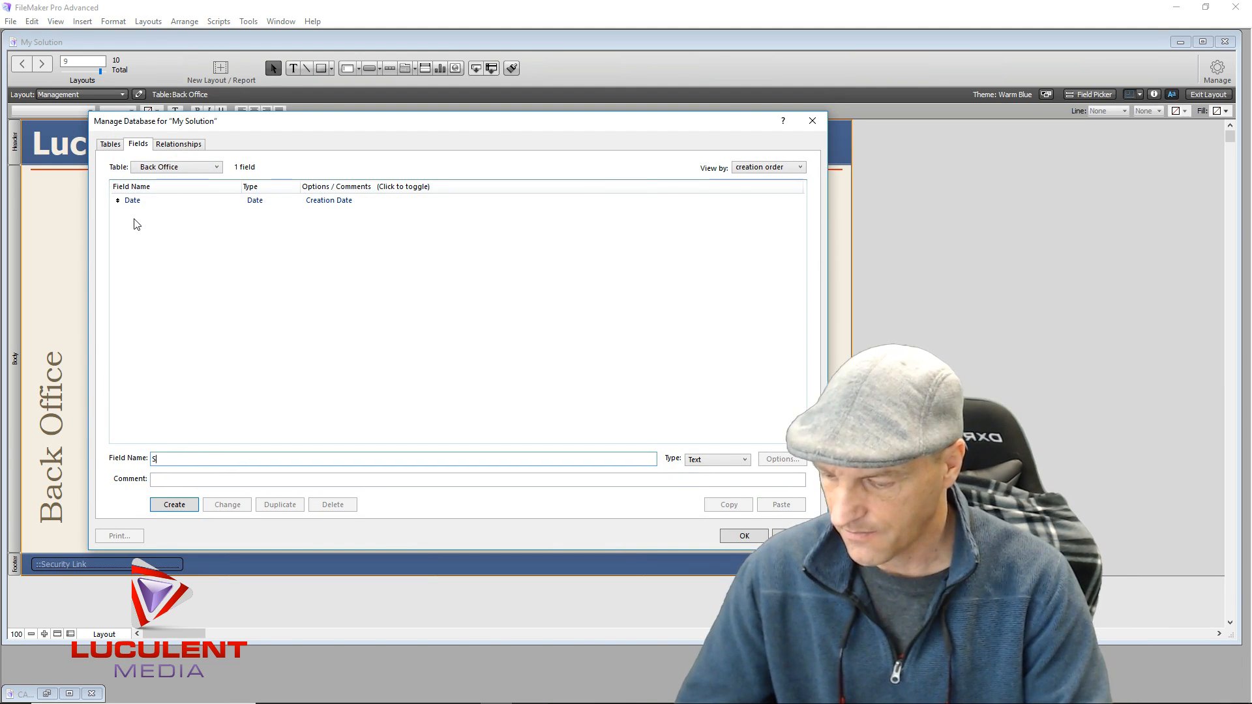
type("ecurity")
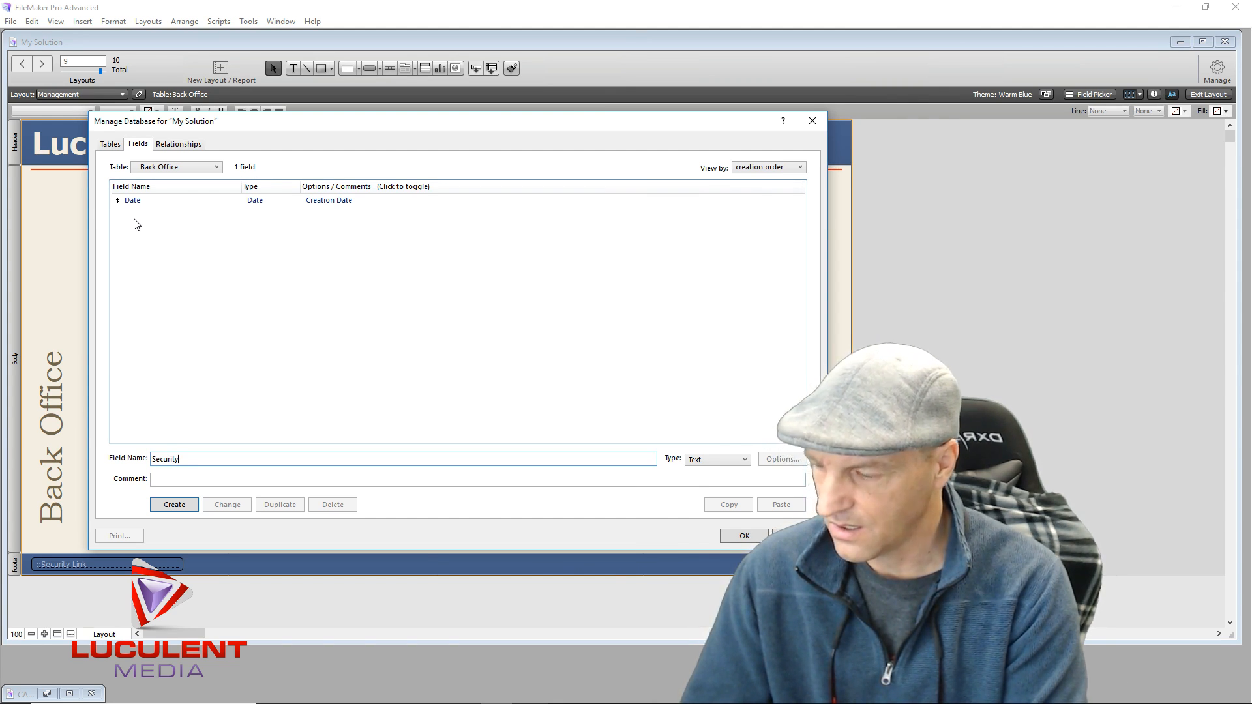
type("Win")
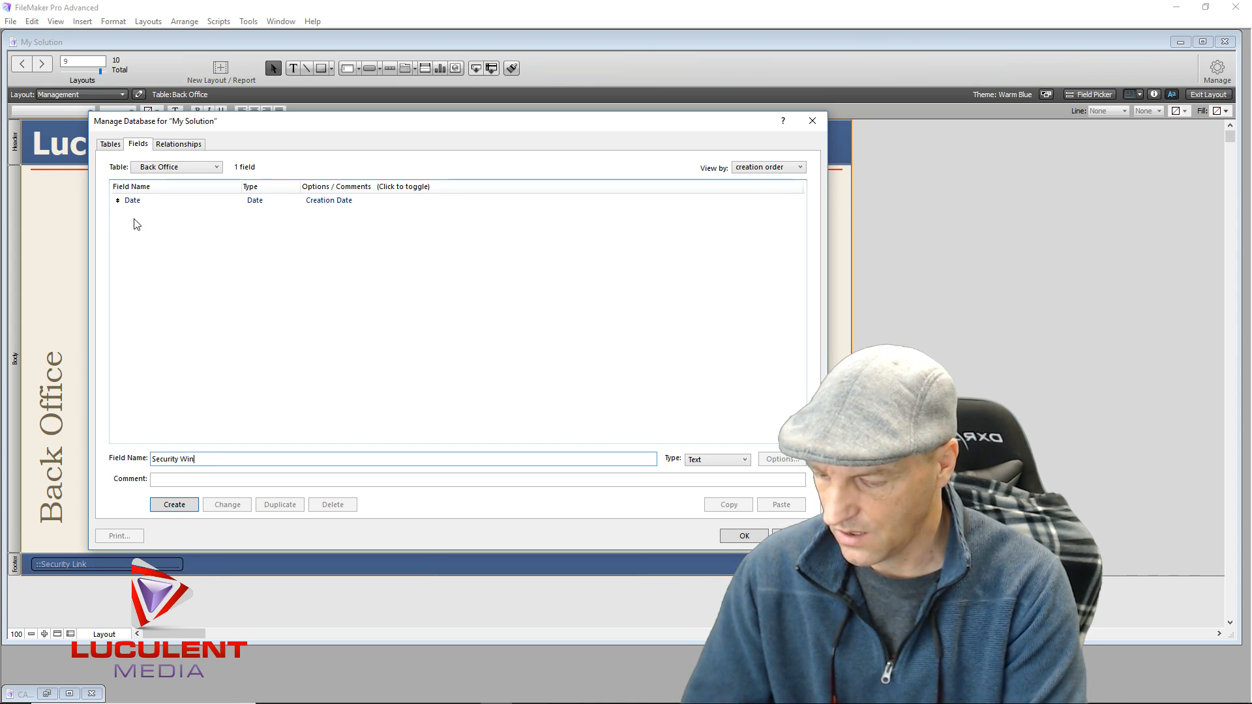
type("dow")
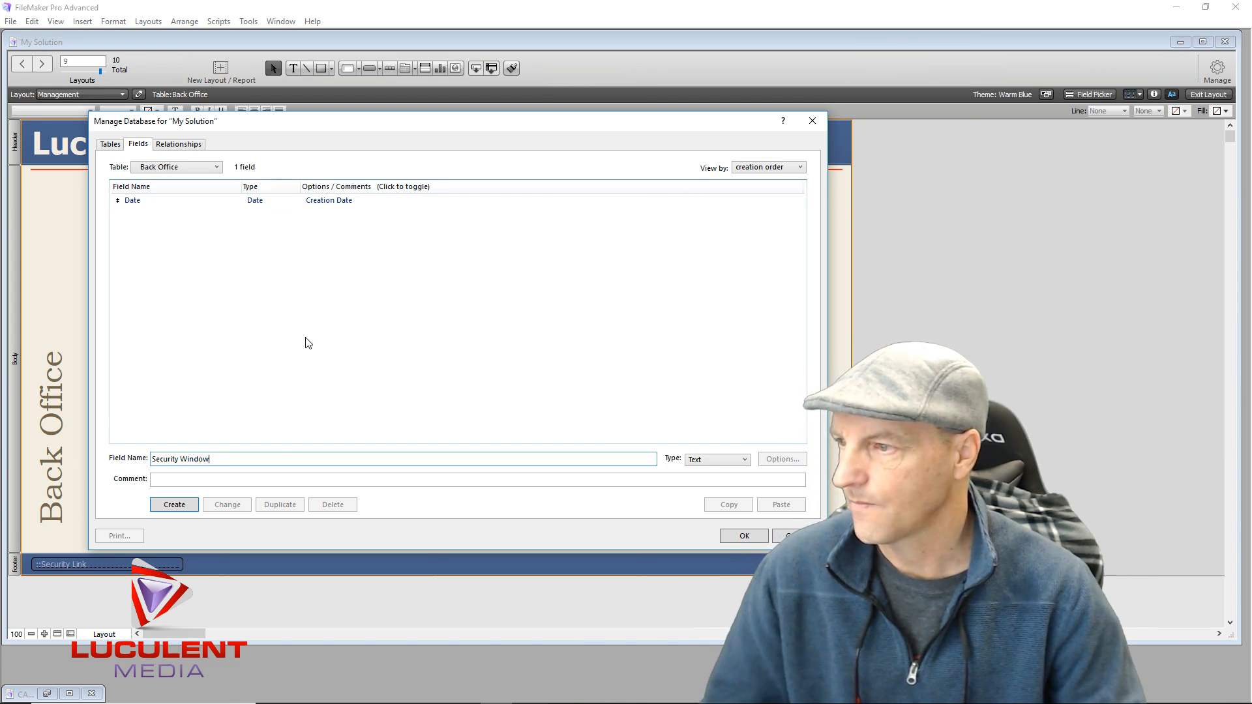
left_click(174, 505)
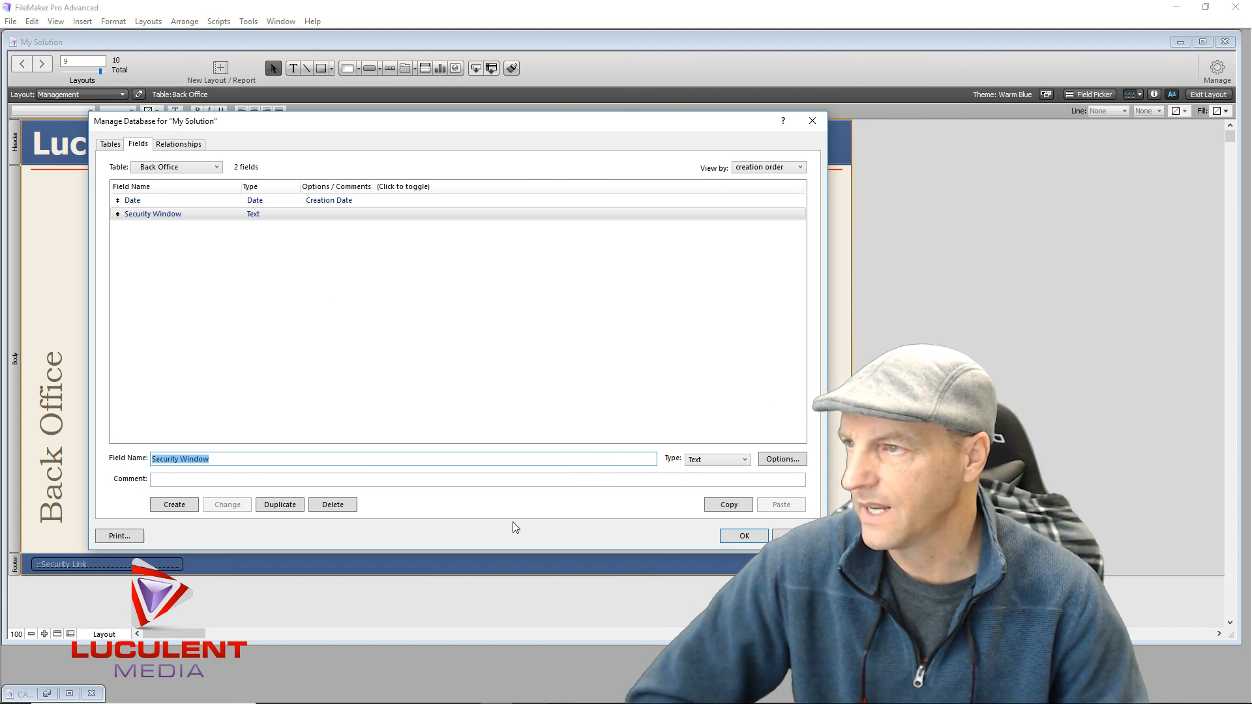
left_click(741, 533)
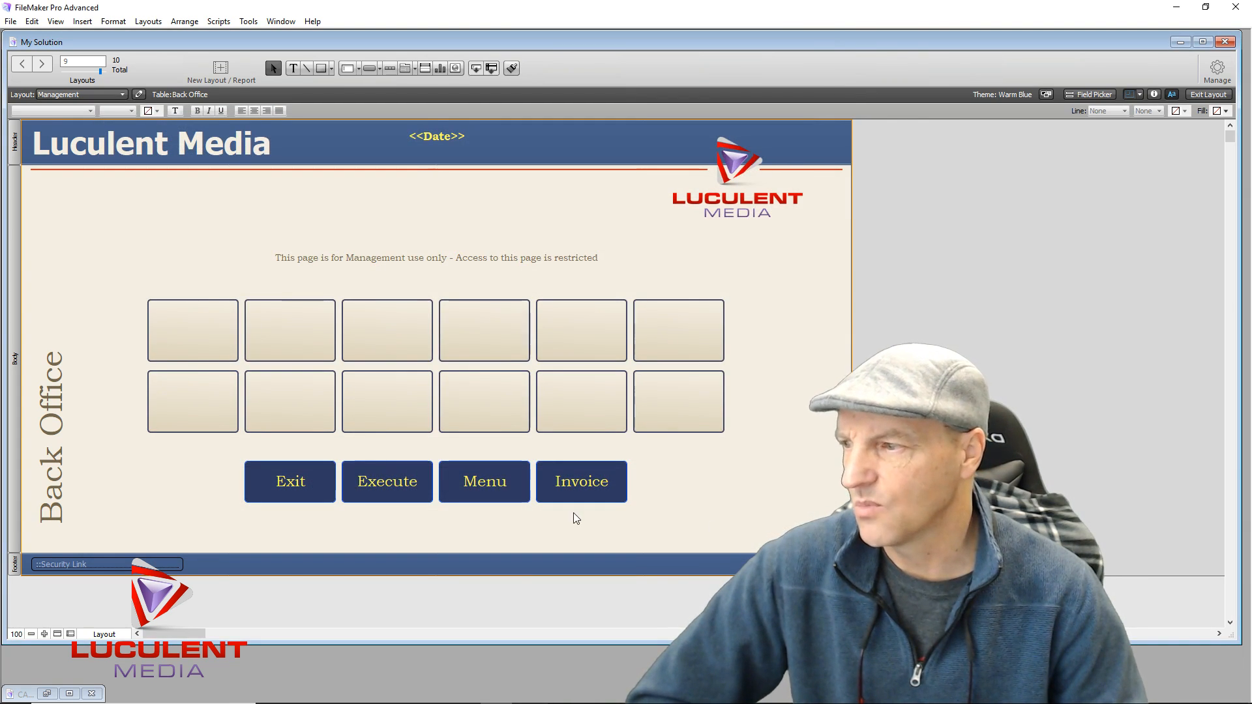
Set the footer field to display Back Office::Security Window, then exit to Browse mode
double_click(96, 566)
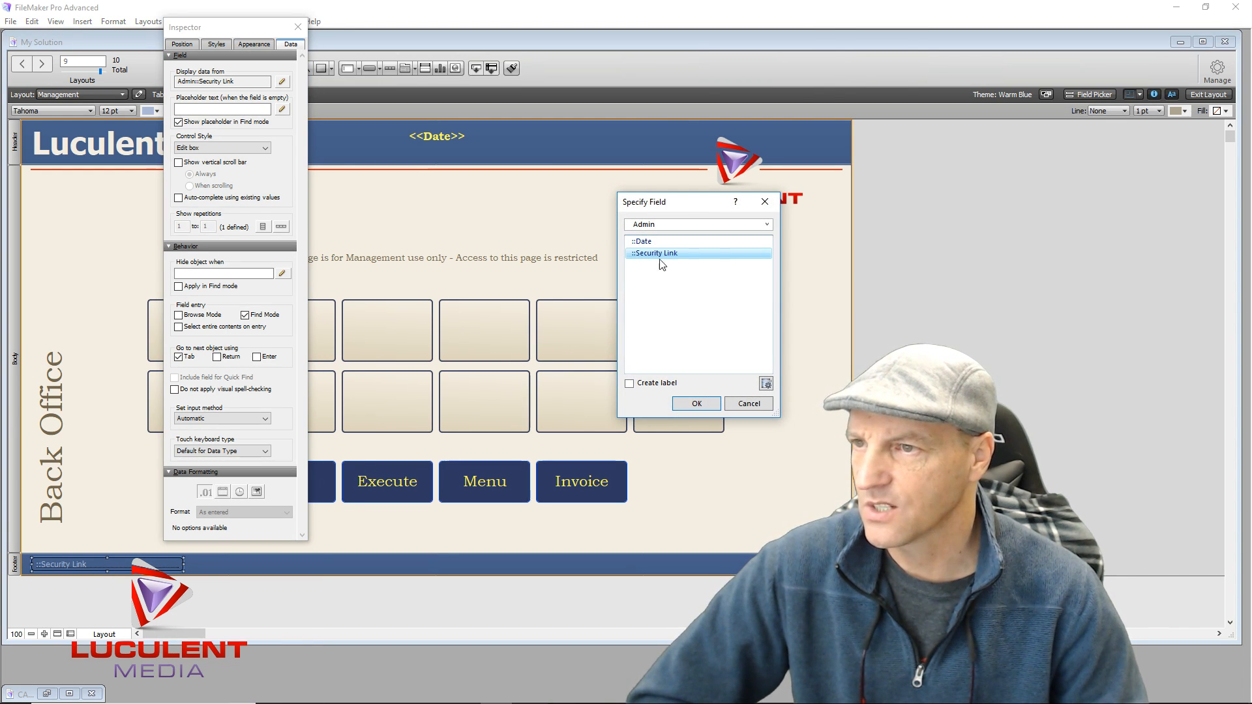
left_click(672, 225)
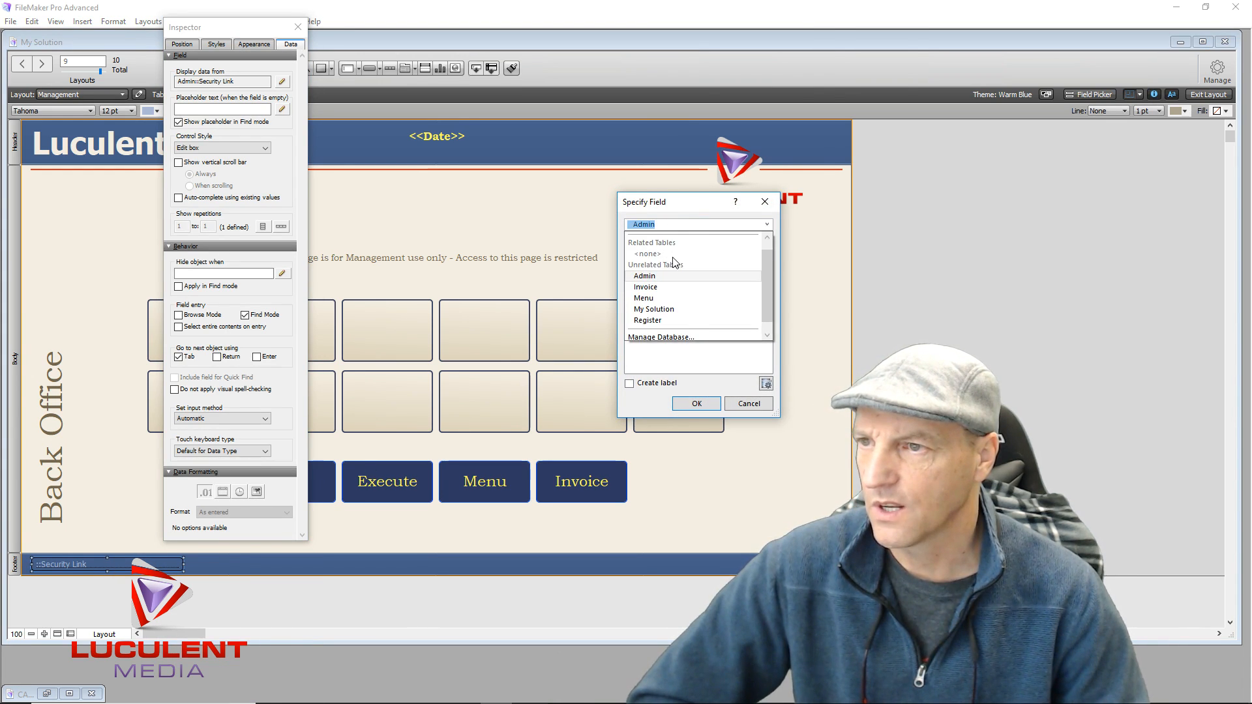
scroll(673, 262, "up", 1)
left_click(692, 239)
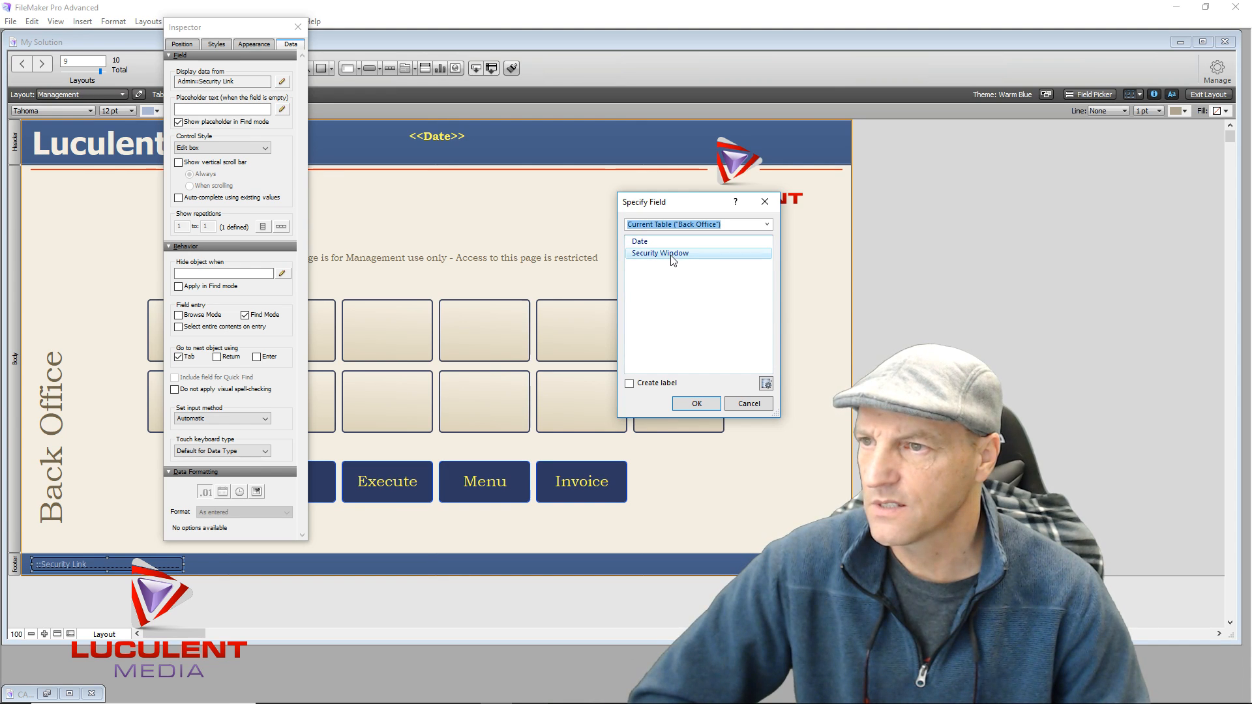
double_click(674, 255)
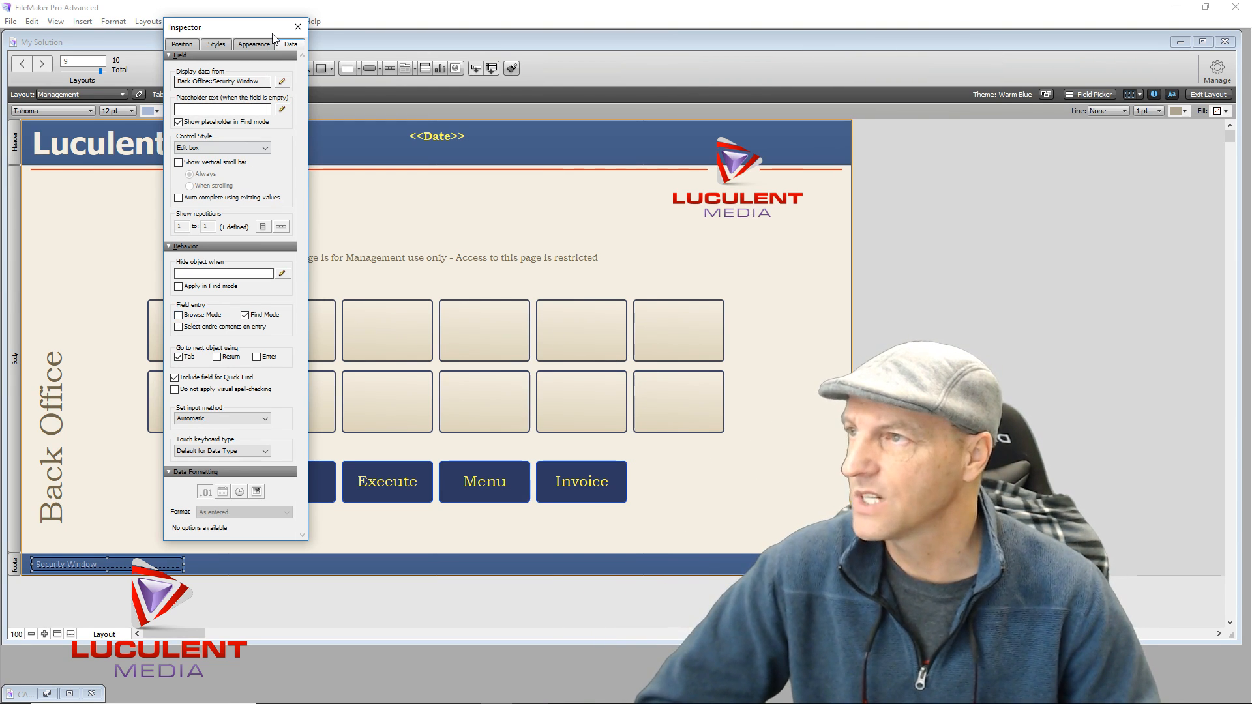
left_click(298, 27)
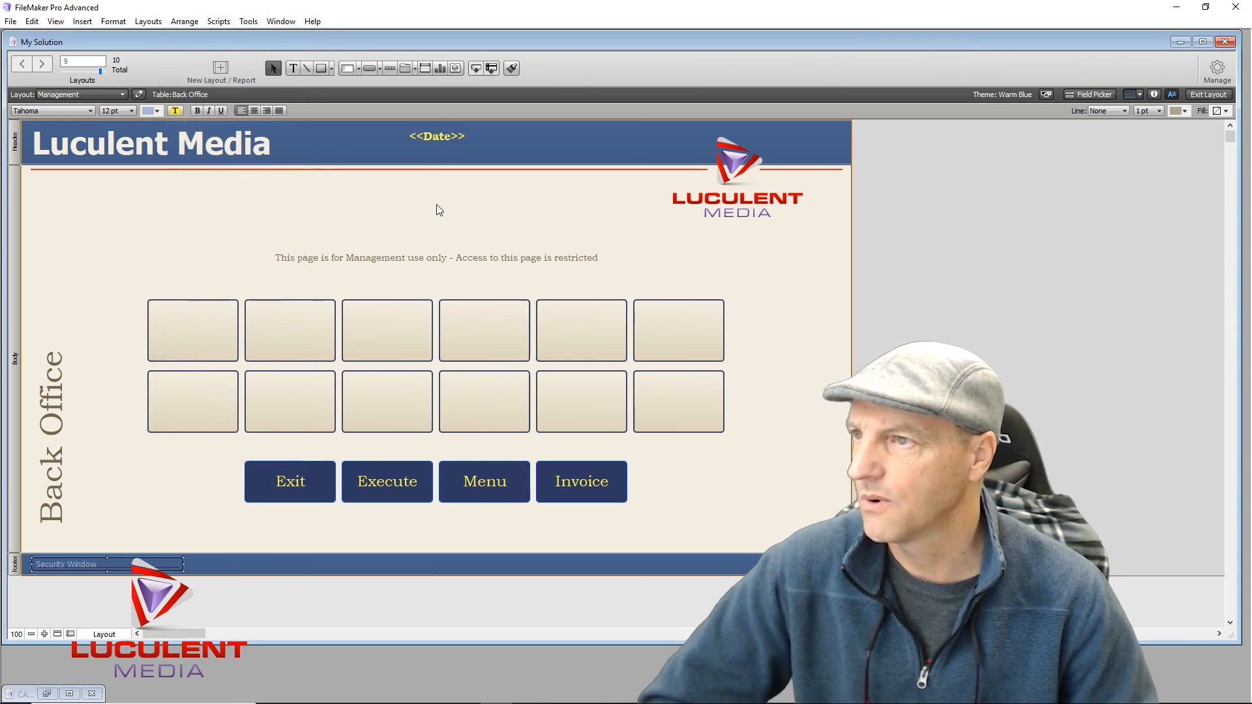
left_click(470, 203)
left_click(1198, 95)
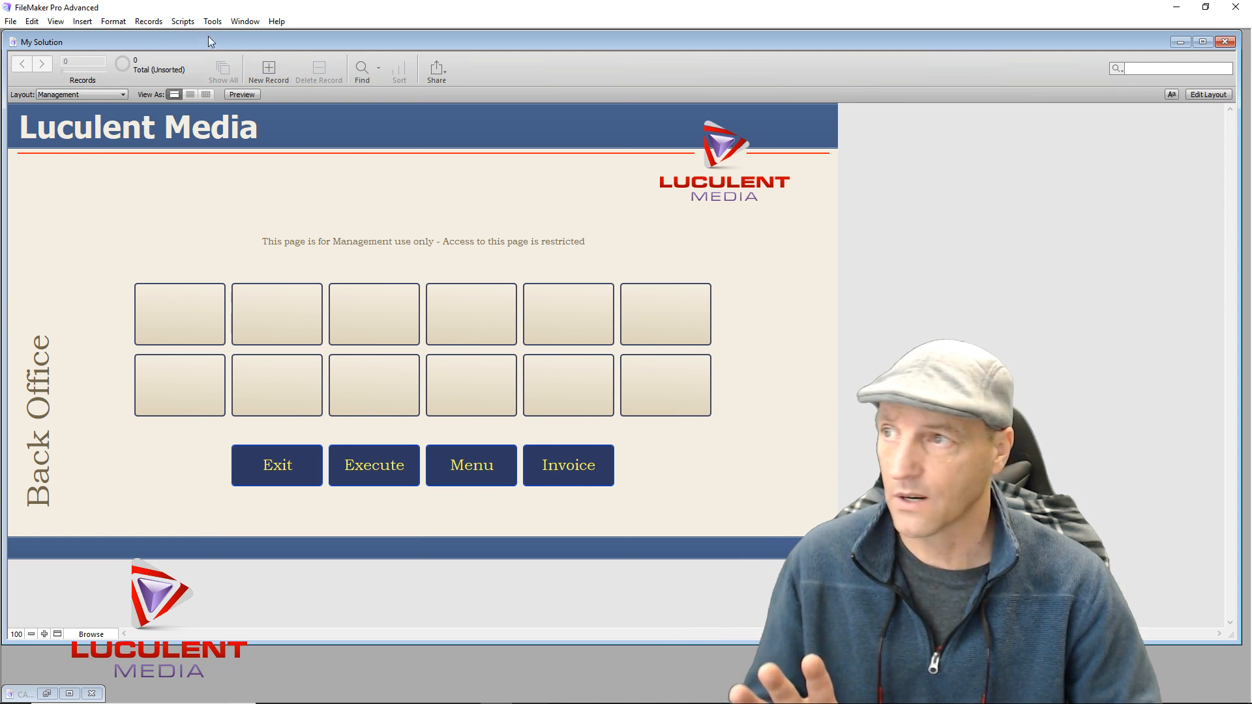
Create a new record, then switch to the Template_Menu layout
left_click(274, 72)
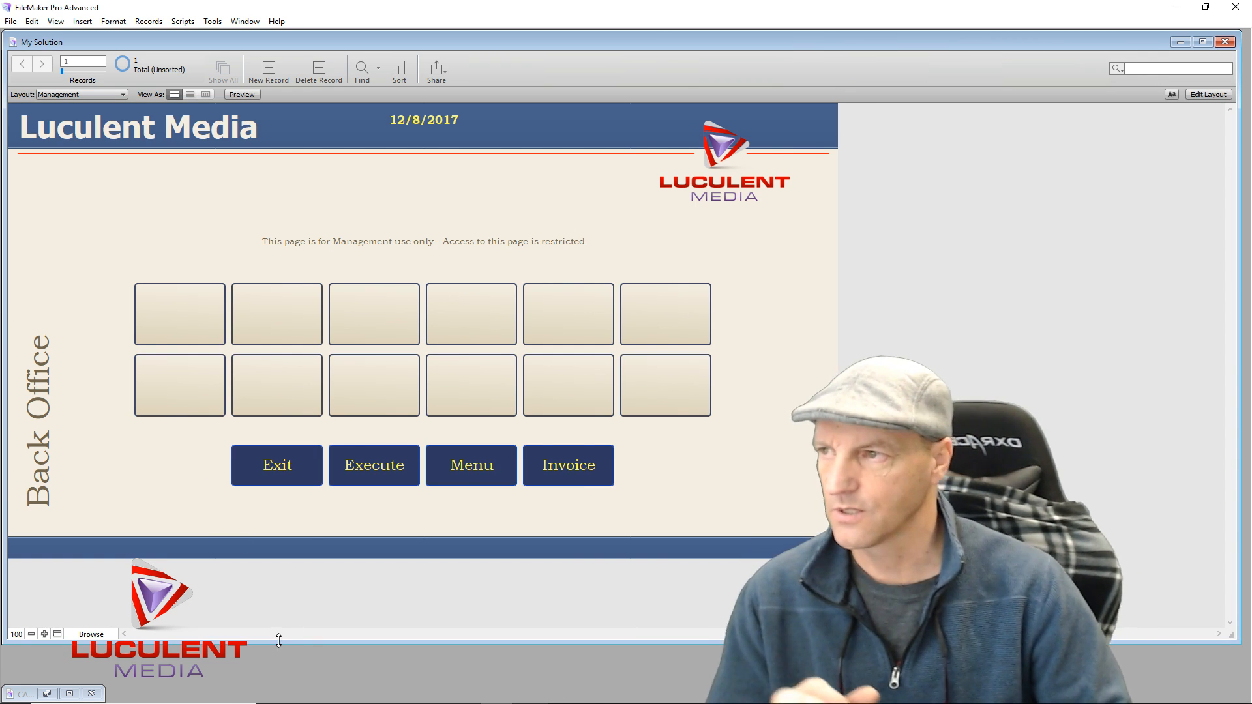
left_click(124, 95)
mouse_move(99, 110)
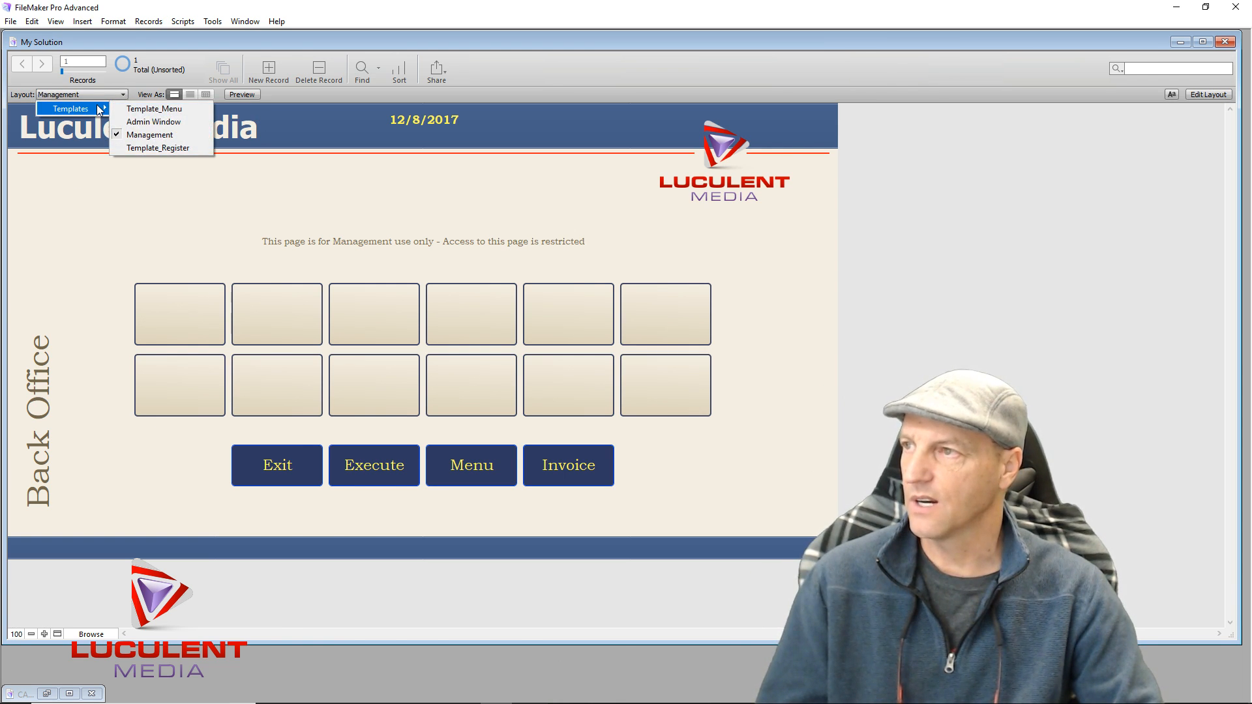
left_click(140, 109)
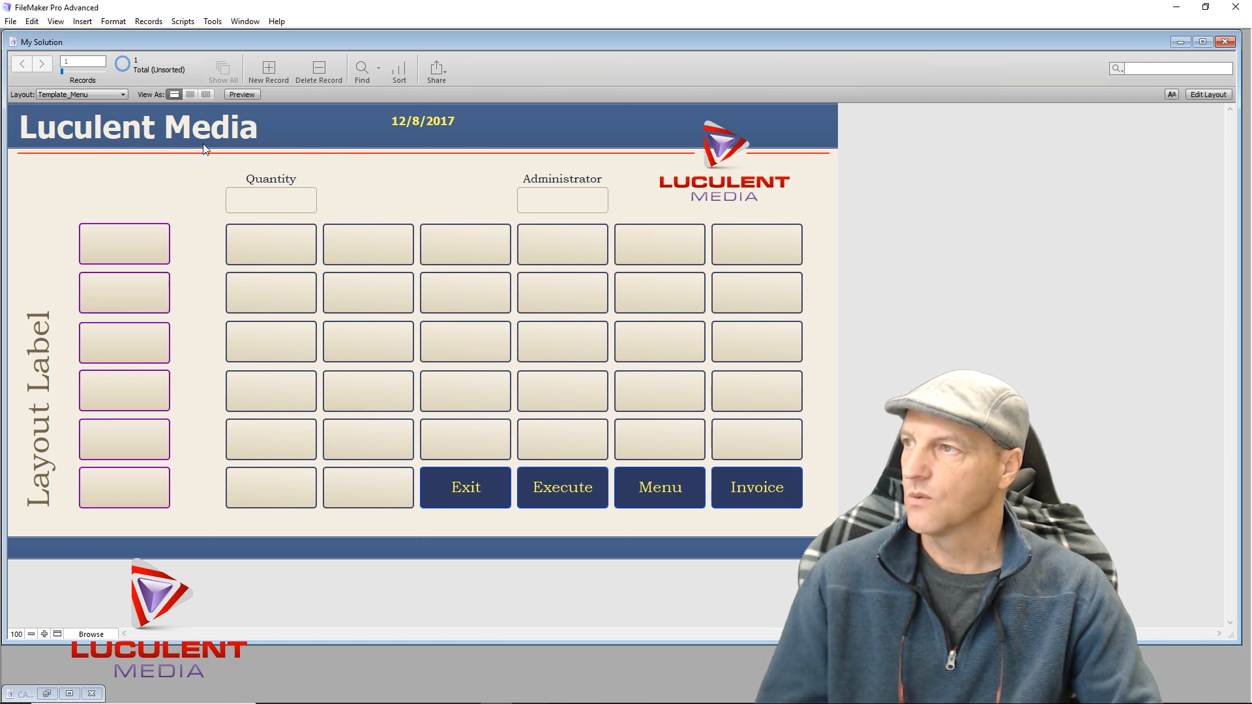
Enter the administrator code and run Execute to unlock the Admin Window
left_click(562, 199)
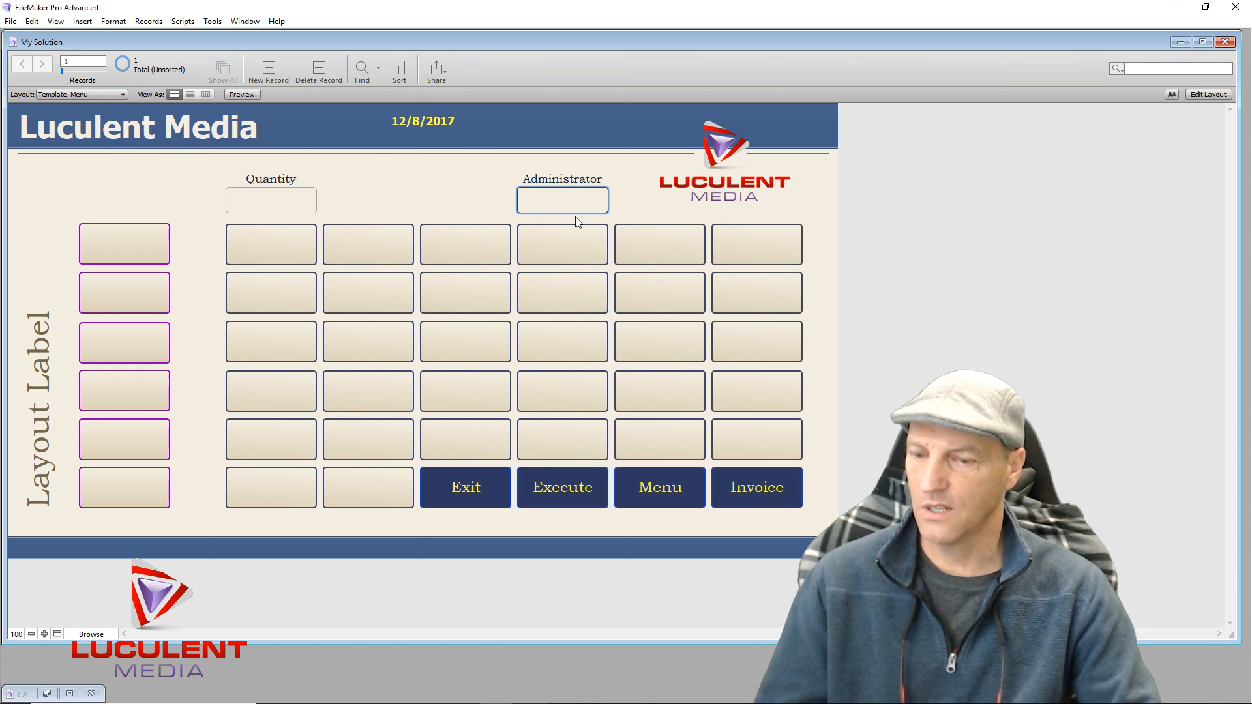
type("1234")
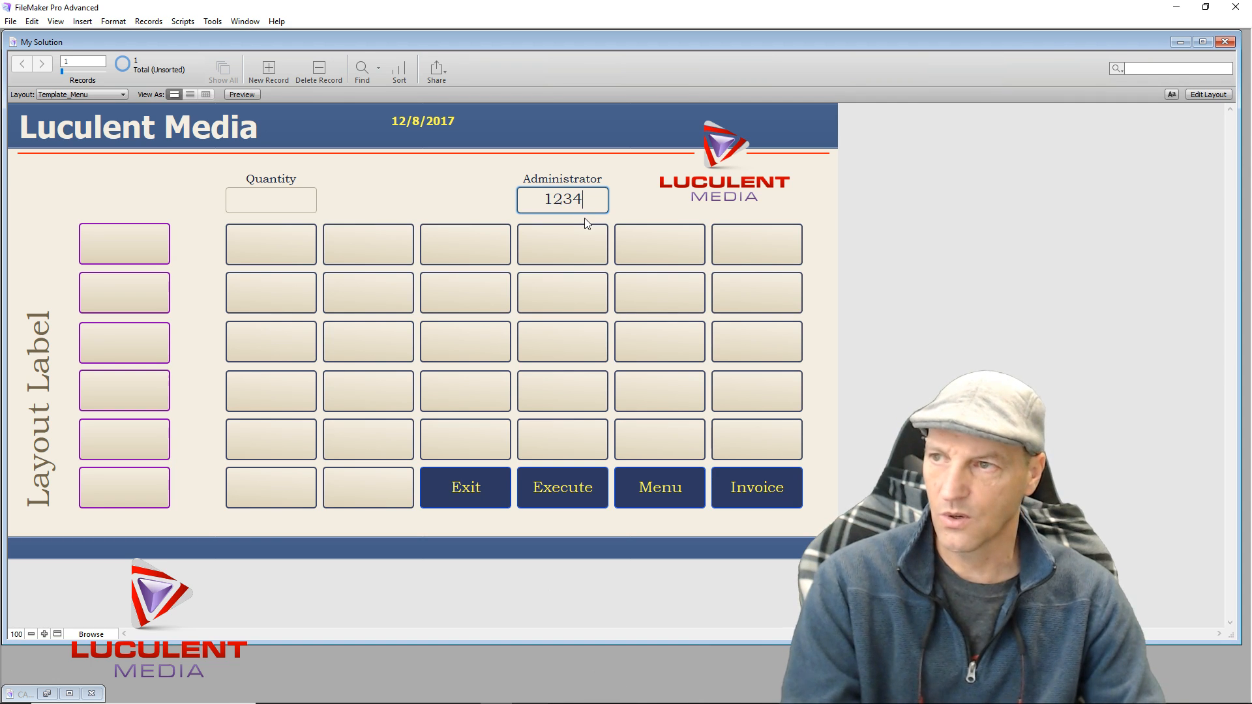
left_click(567, 497)
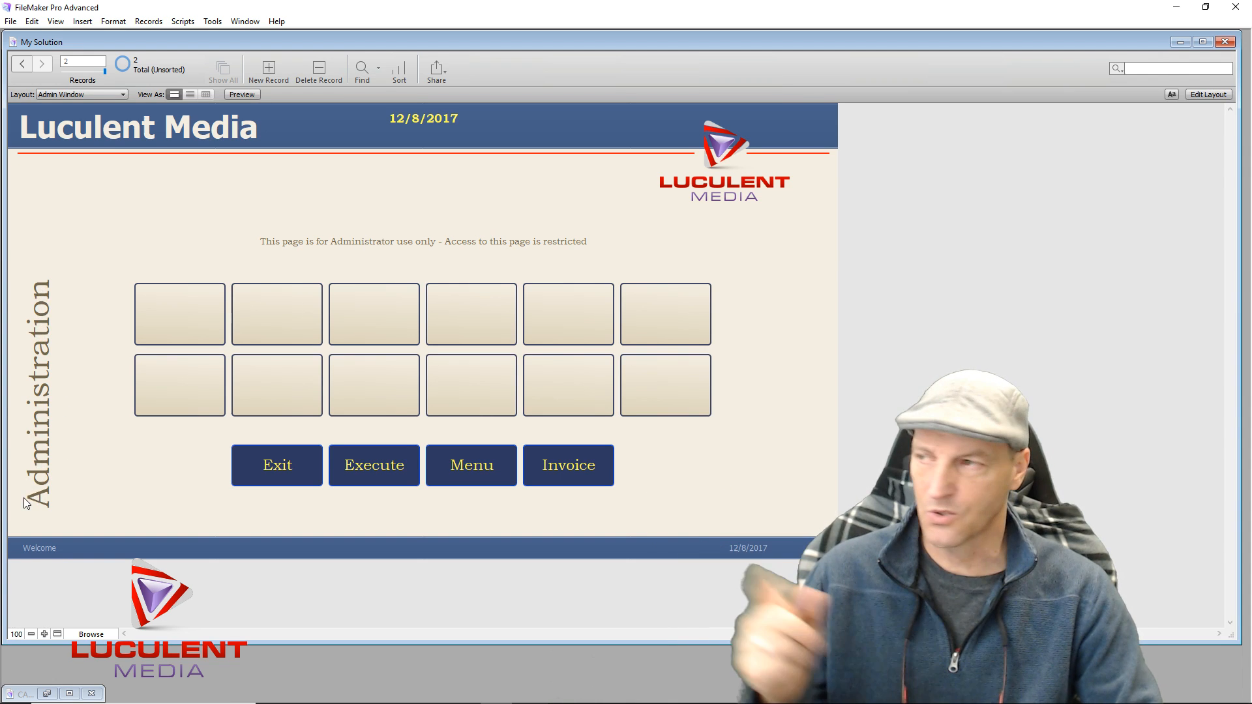
left_click(108, 94)
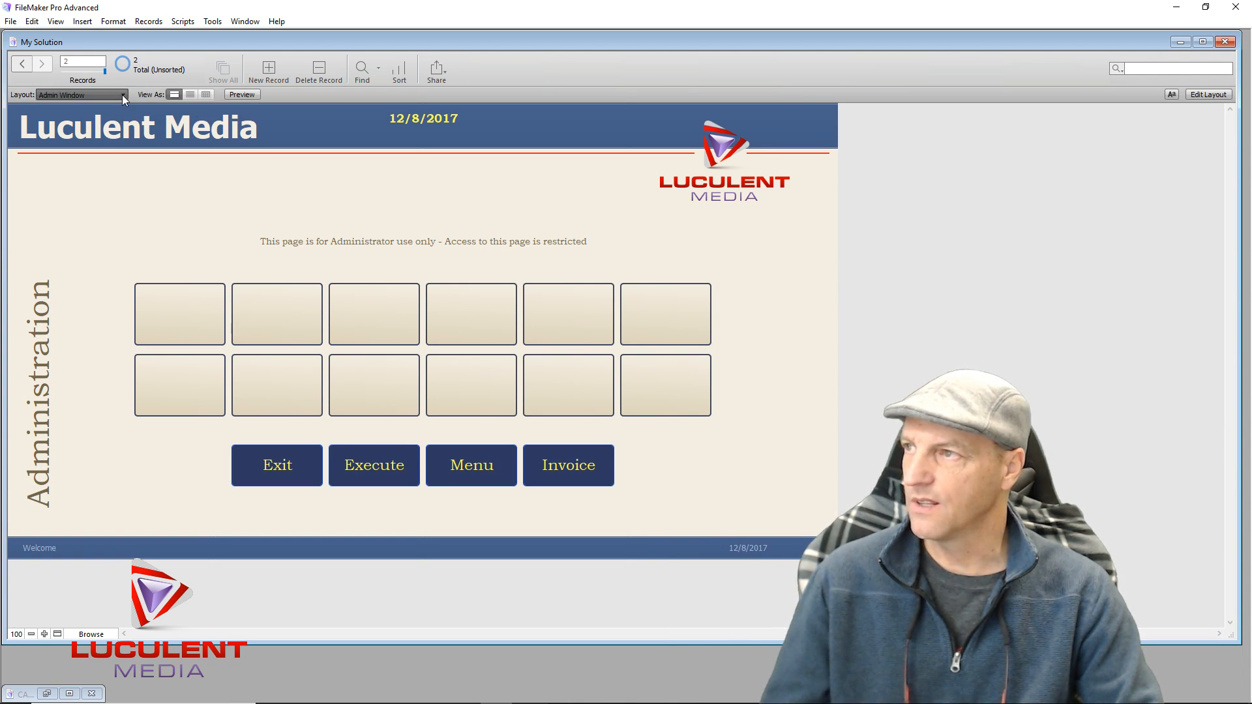
mouse_move(108, 110)
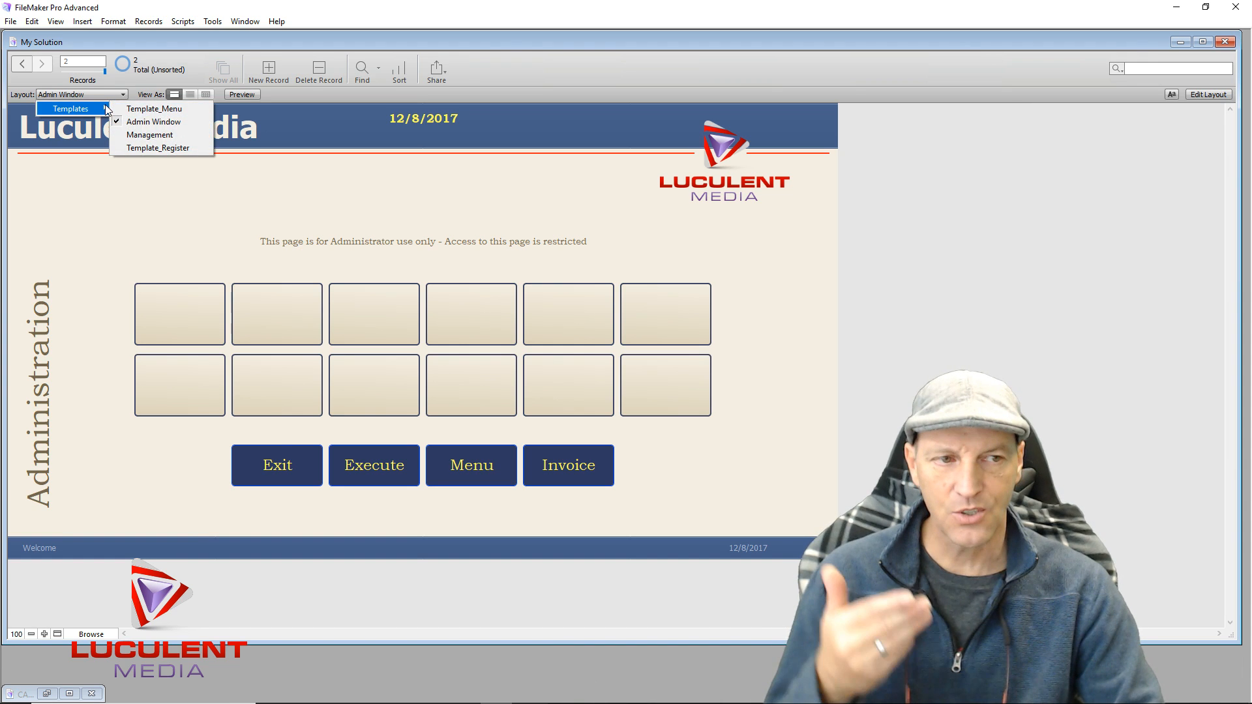
Put the Admin Window layout into Layout mode and briefly view the database definitions
left_click(1196, 93)
left_click(1217, 70)
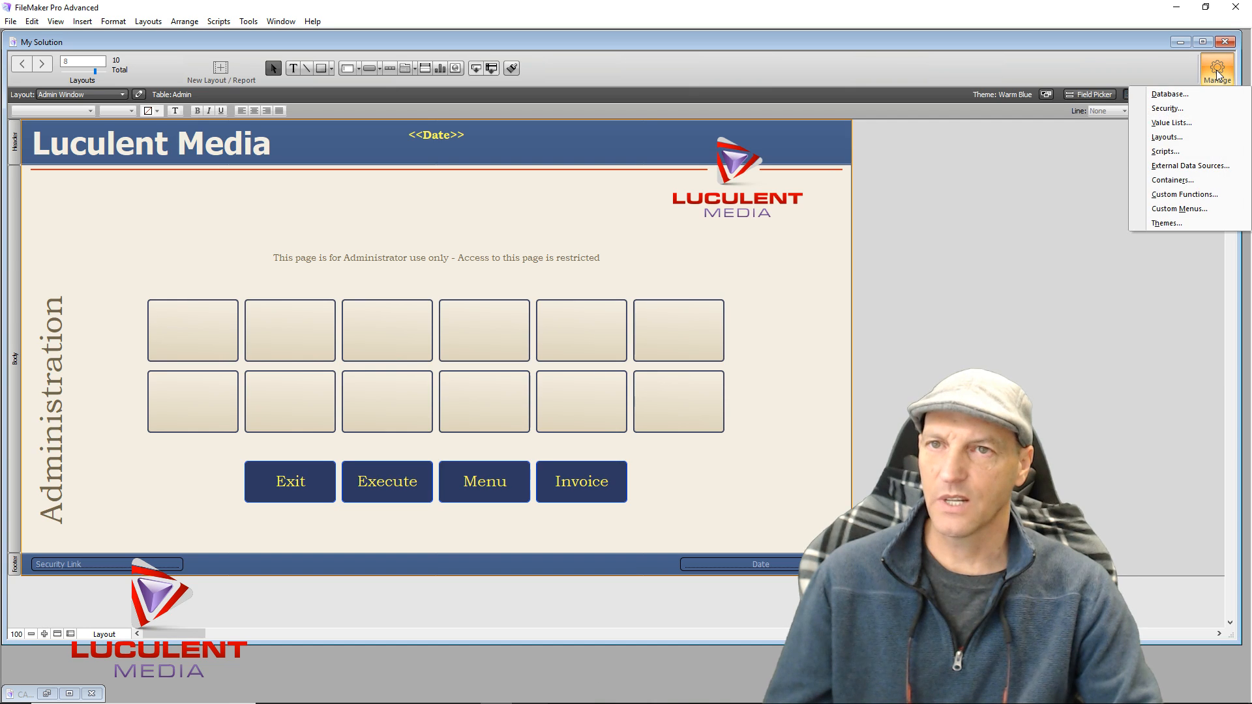
left_click(1169, 95)
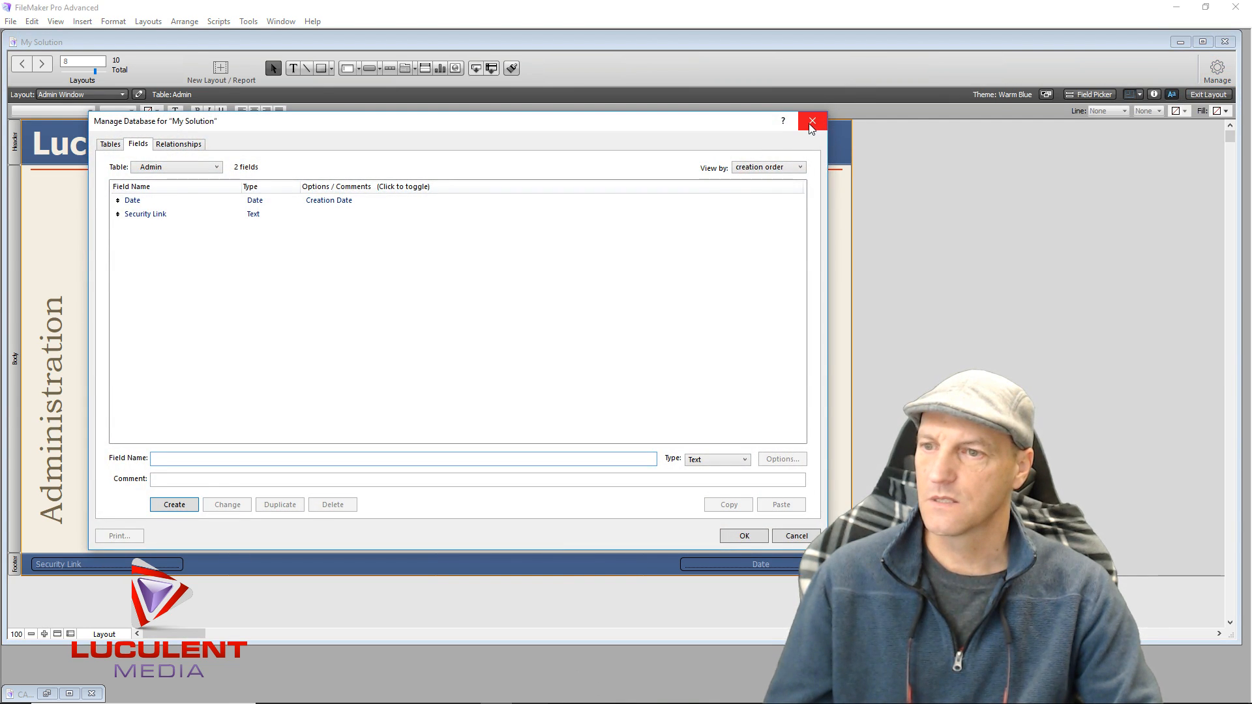
left_click(744, 536)
Open Manage Layouts, clear the selection, and cancel a new layout
left_click(1219, 71)
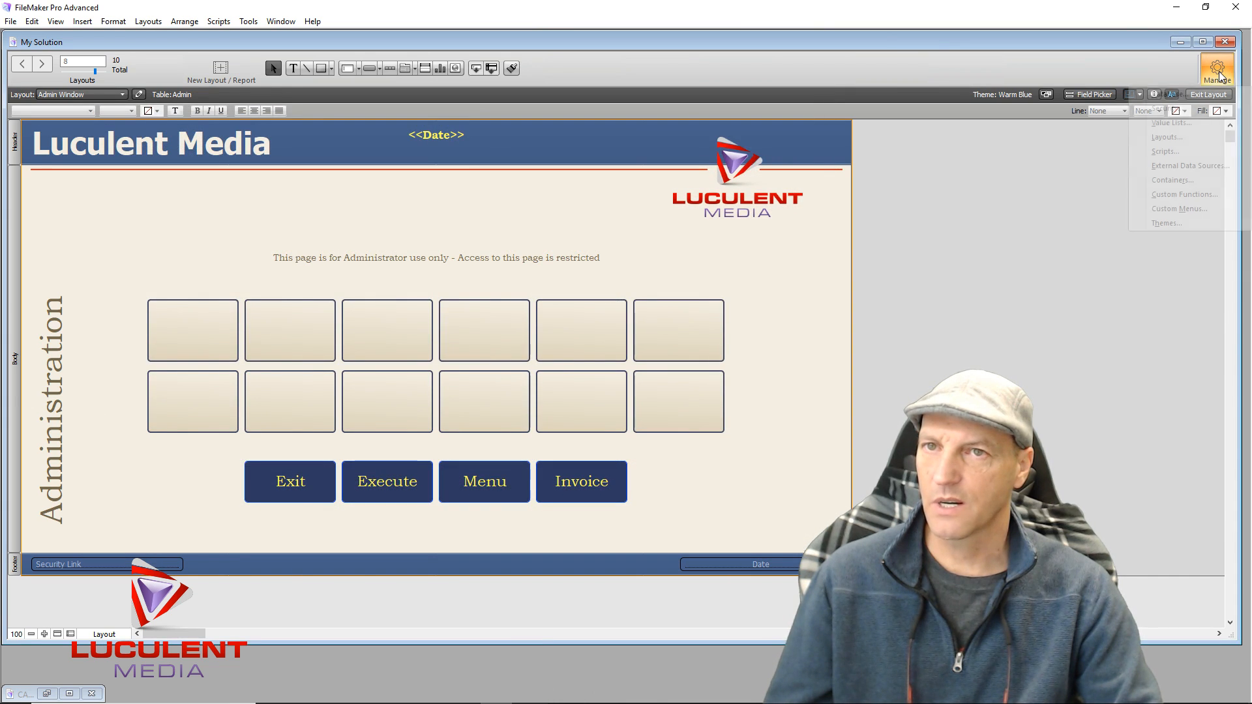
left_click(1165, 138)
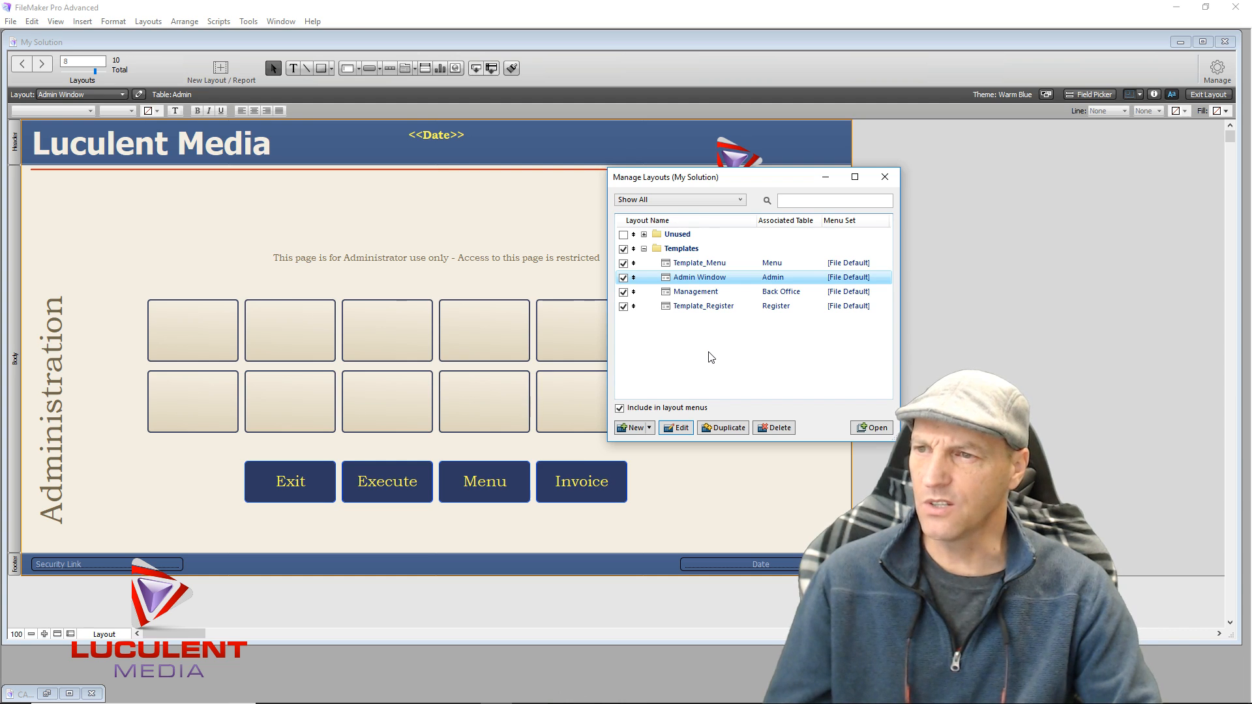
left_click(698, 350)
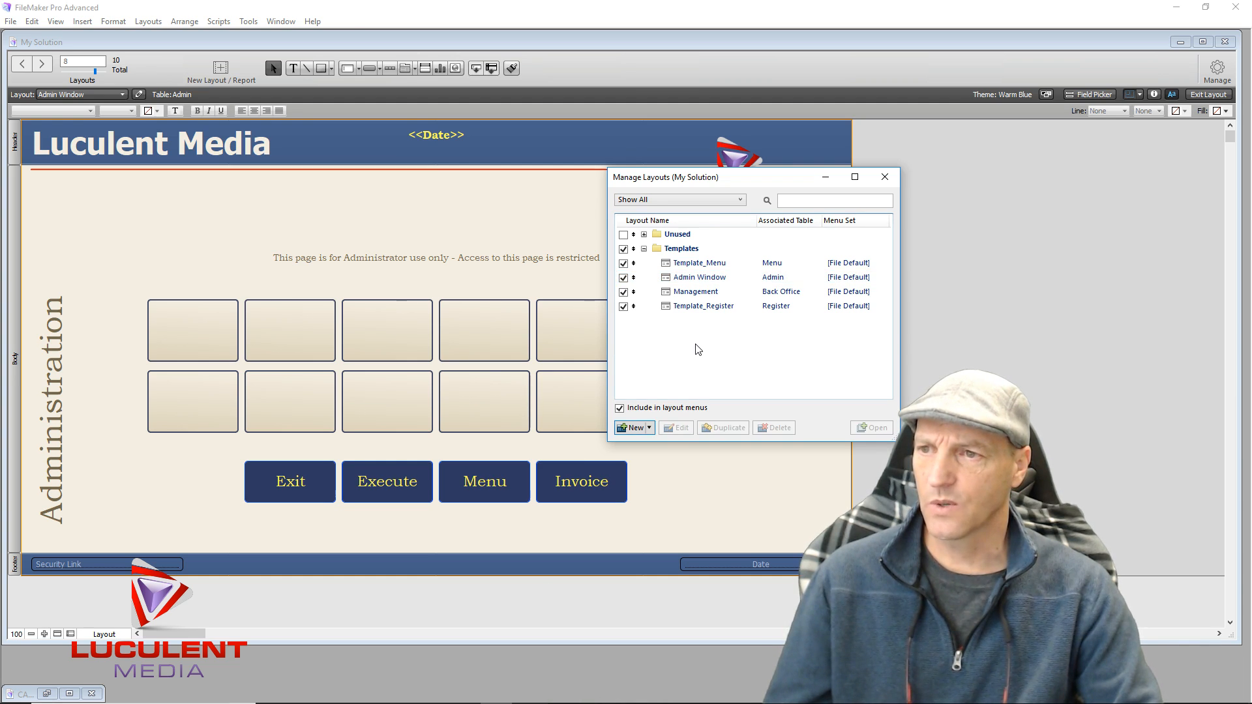
left_click(636, 428)
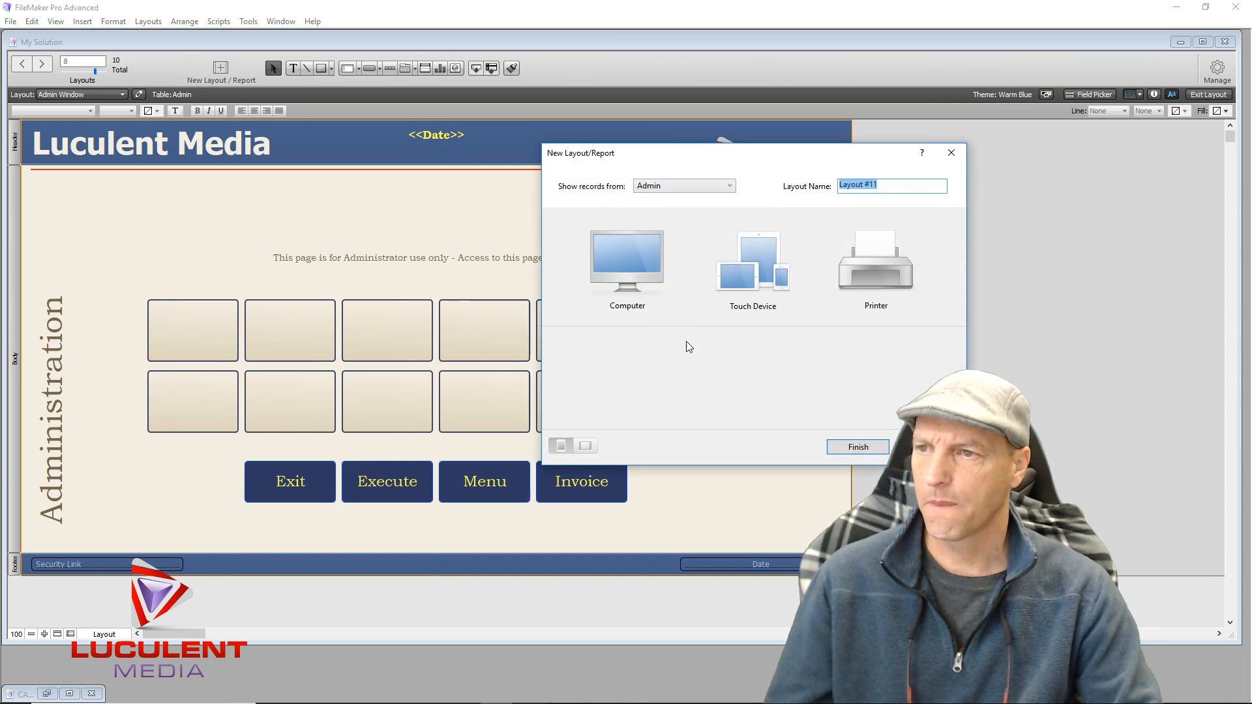
key("Escape")
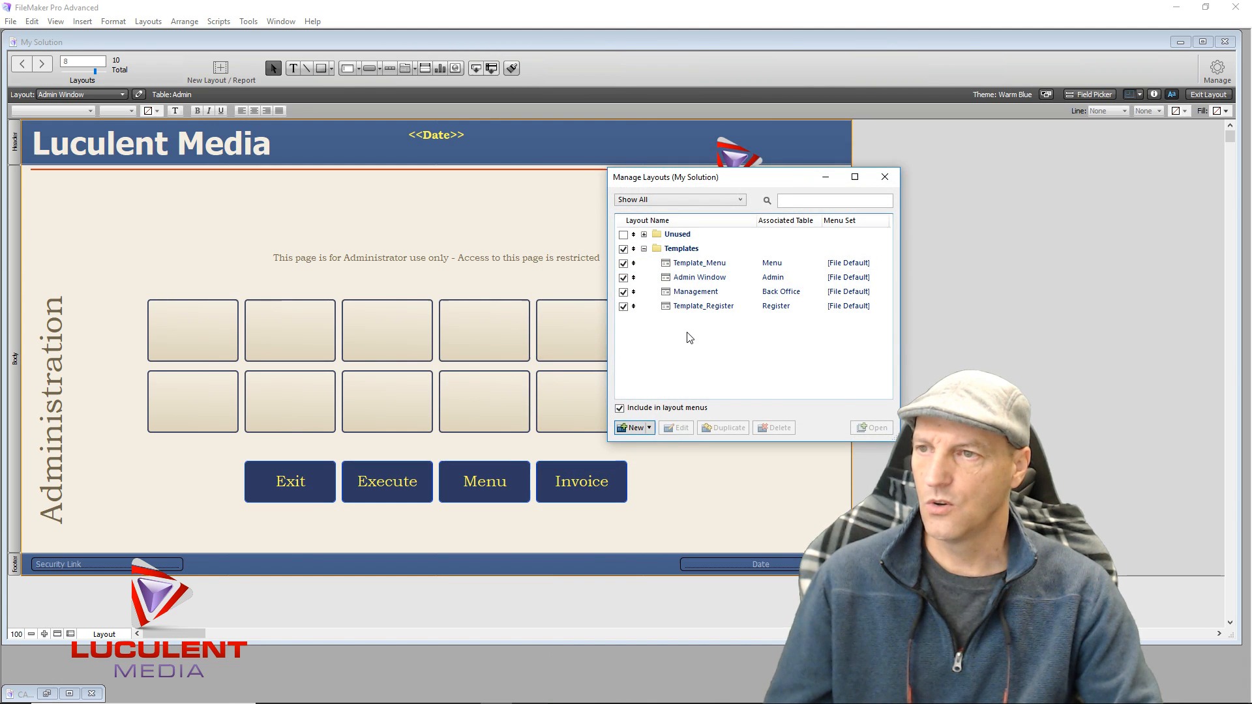
Create a layout folder named Admin_Manage and move it above Templates
left_click(649, 428)
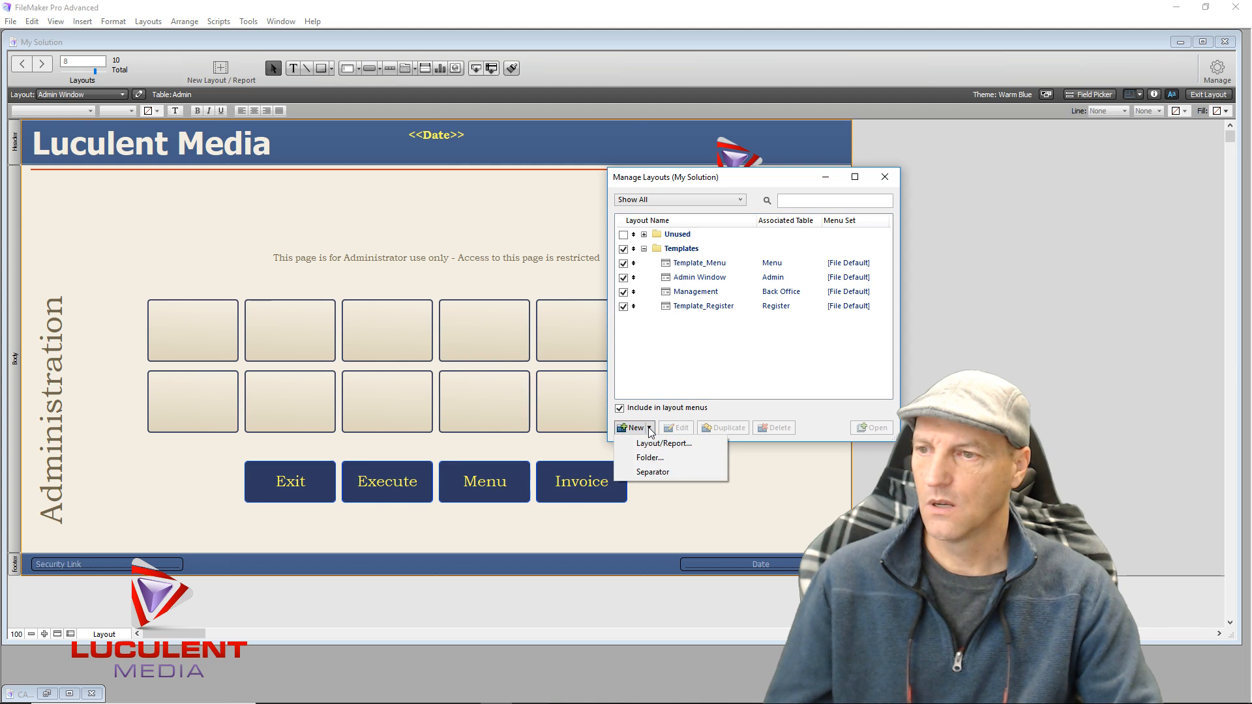
left_click(651, 458)
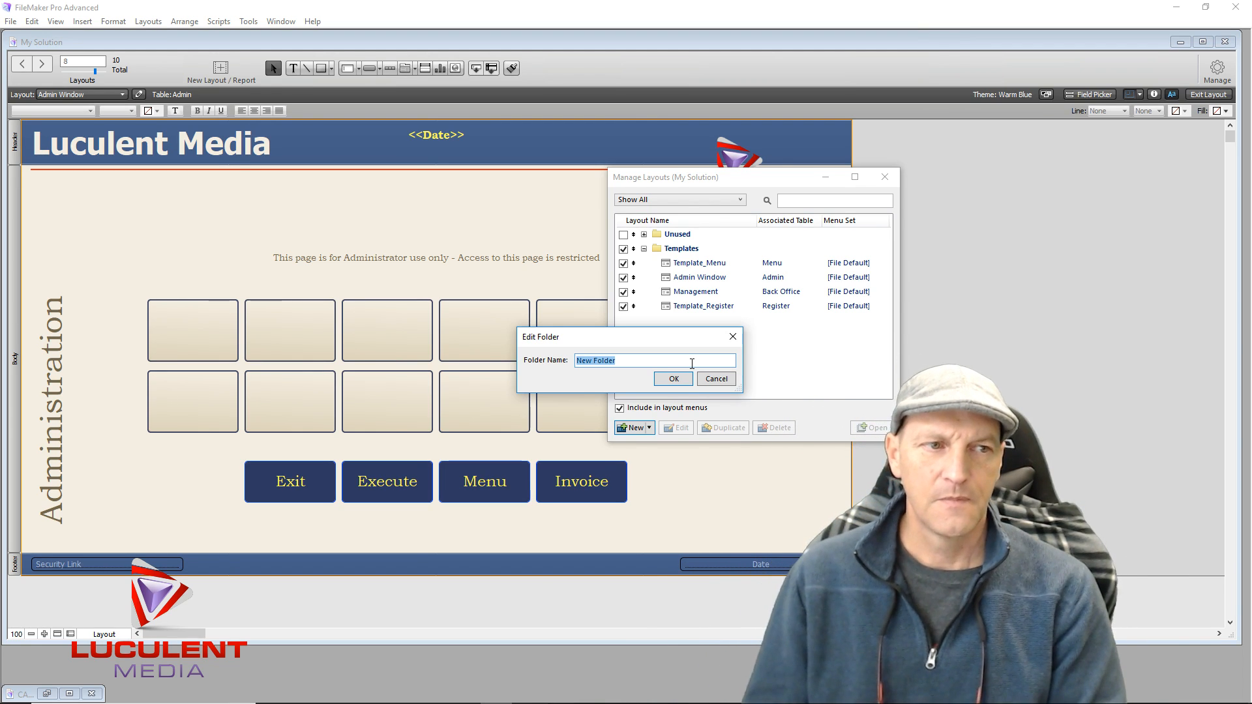
type("Ad")
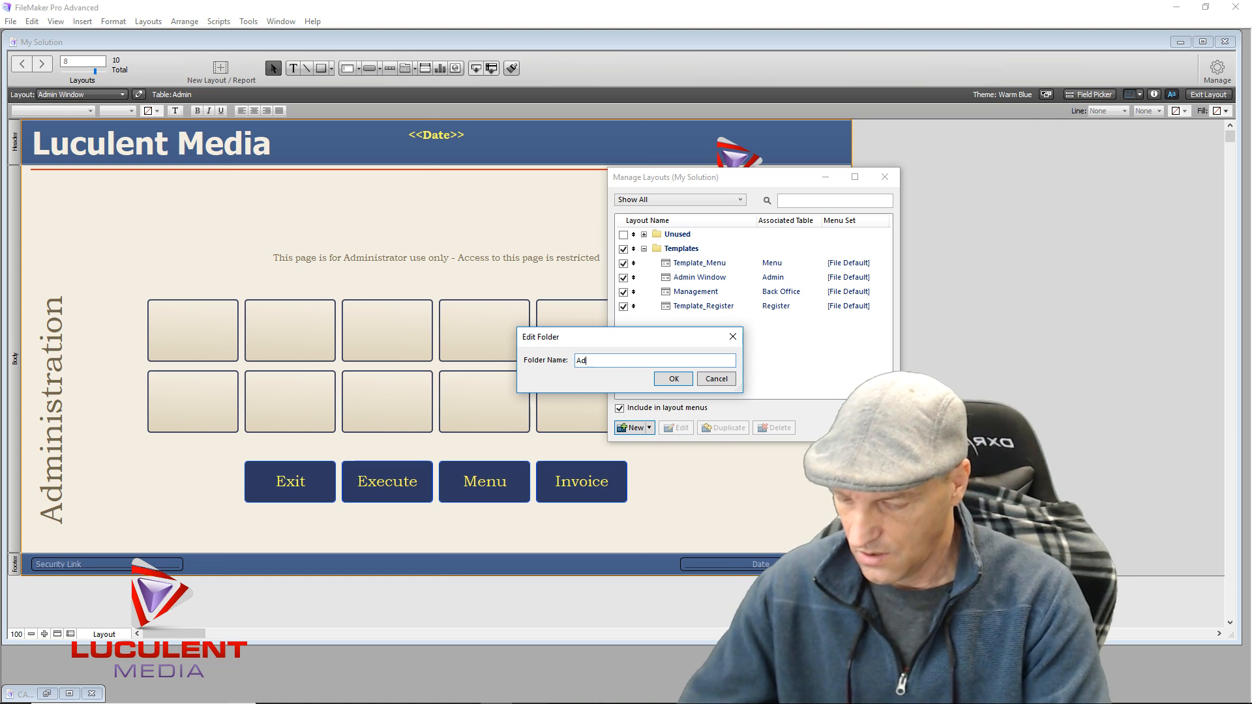
type("min_")
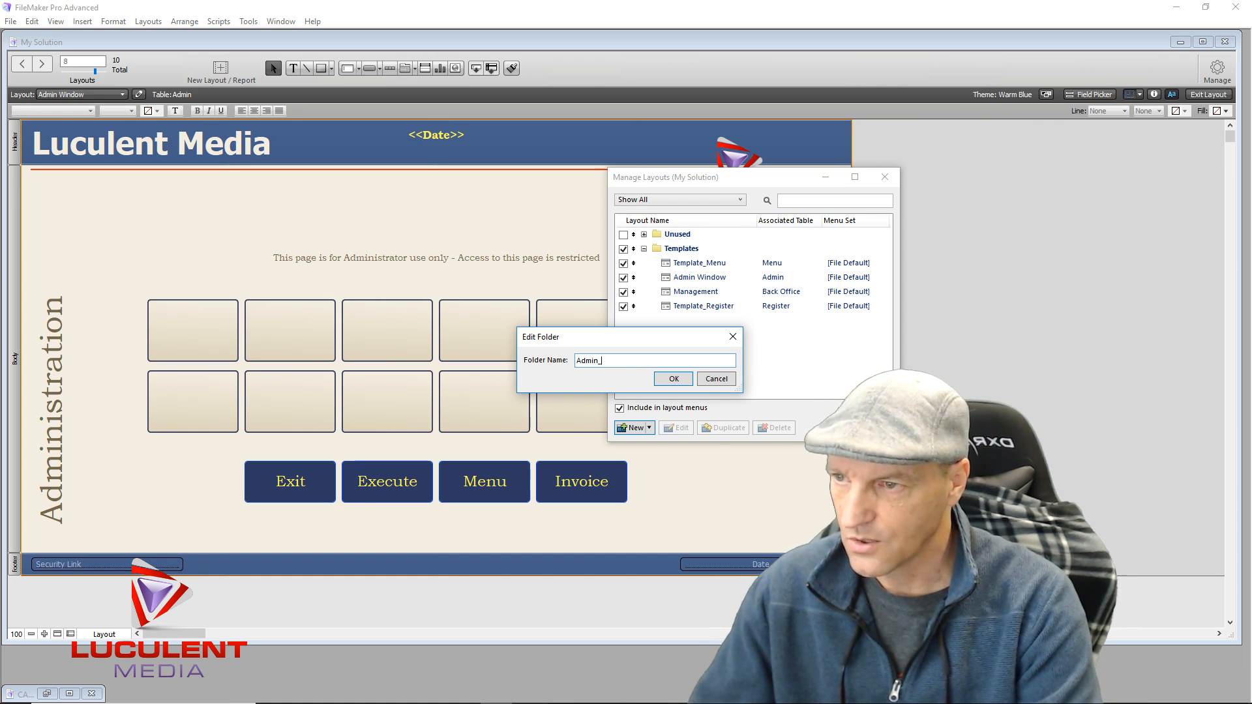
type("Manage")
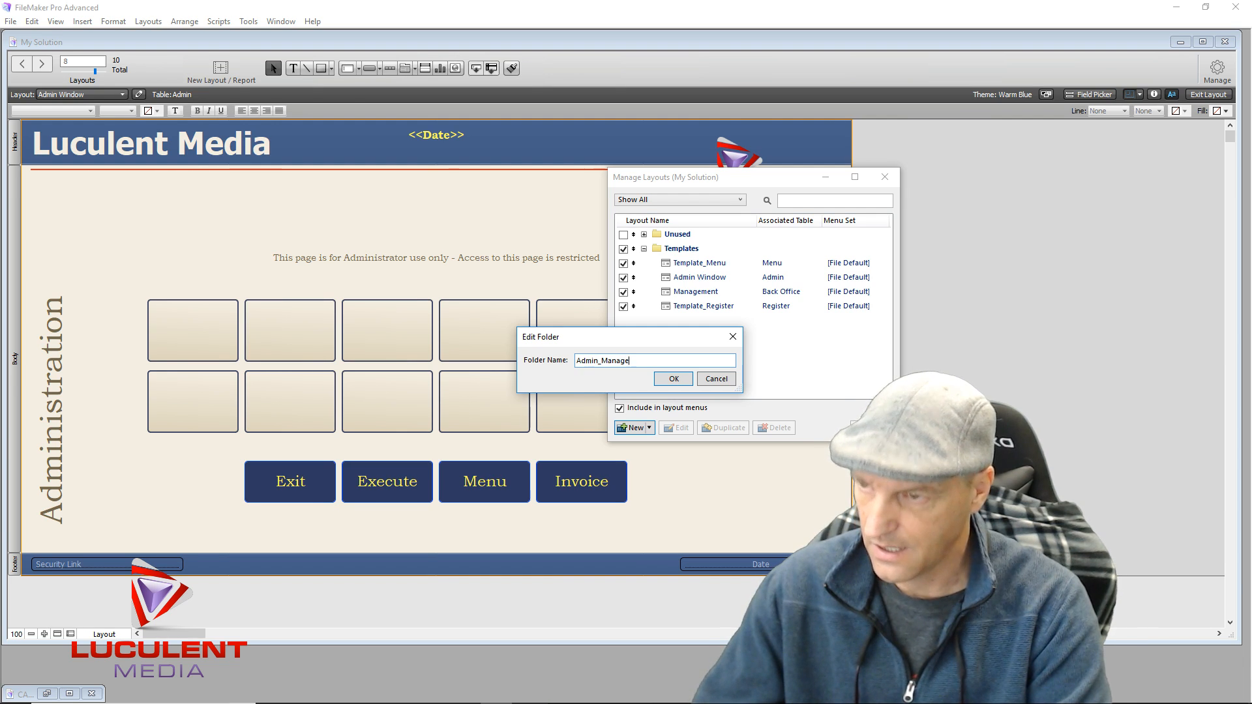
left_click(669, 378)
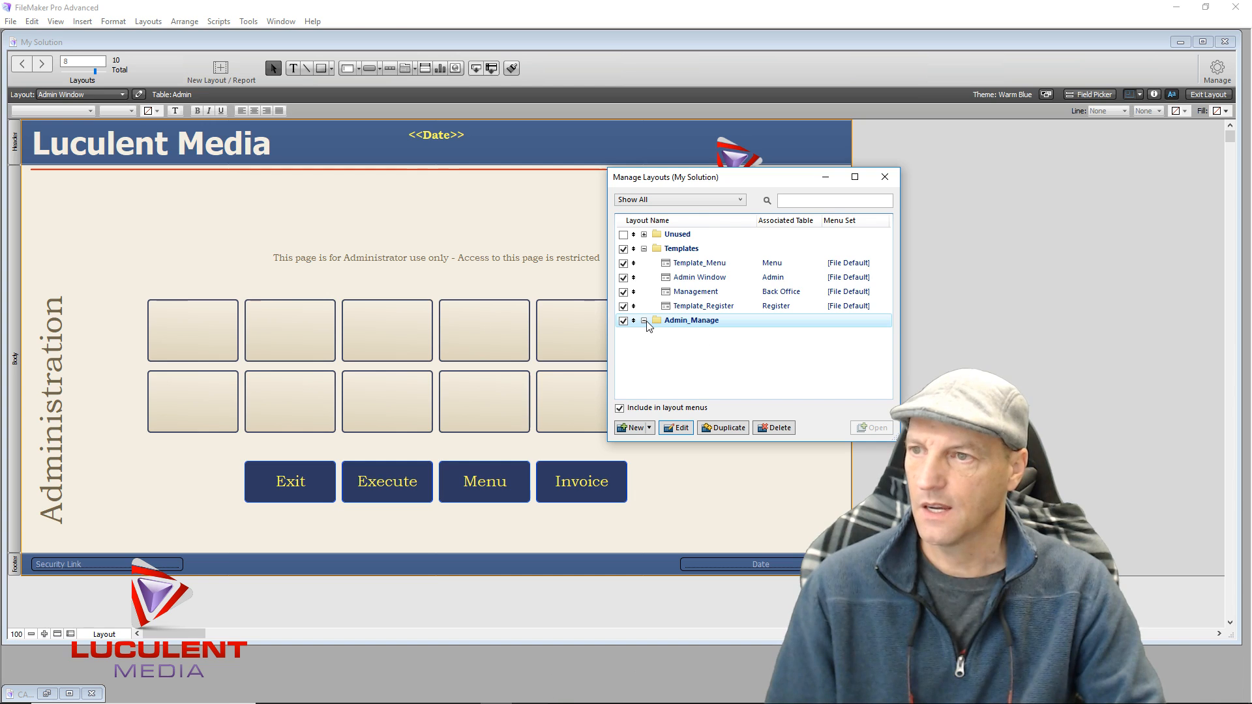
left_click_drag(633, 320, 639, 250)
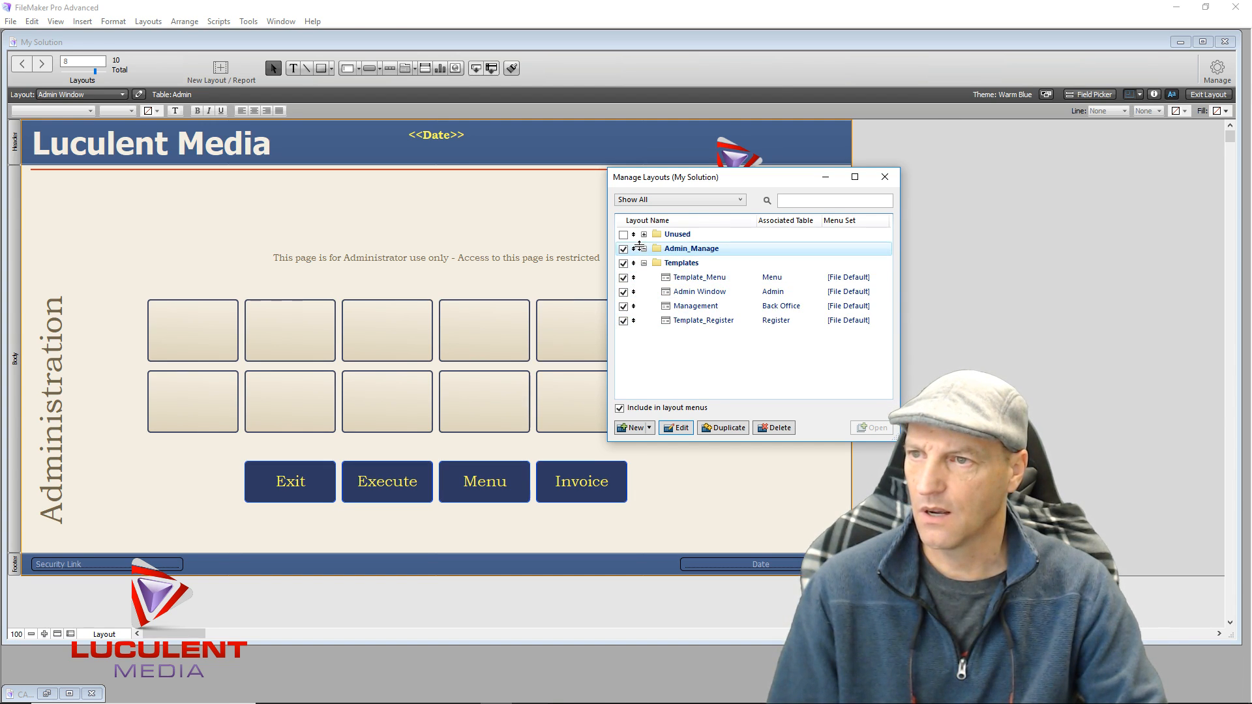
Move the Admin Window and Management layouts into the Admin_Manage folder
left_click(656, 375)
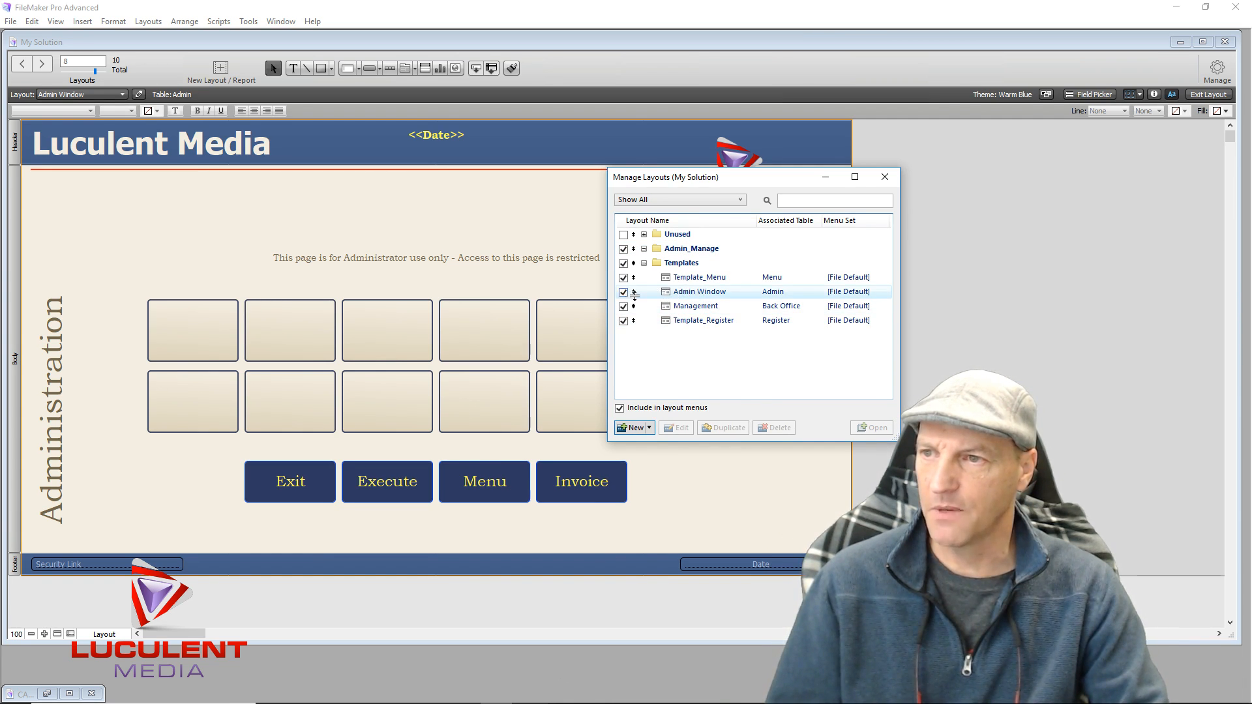
left_click_drag(636, 292, 641, 261)
left_click_drag(633, 306, 645, 277)
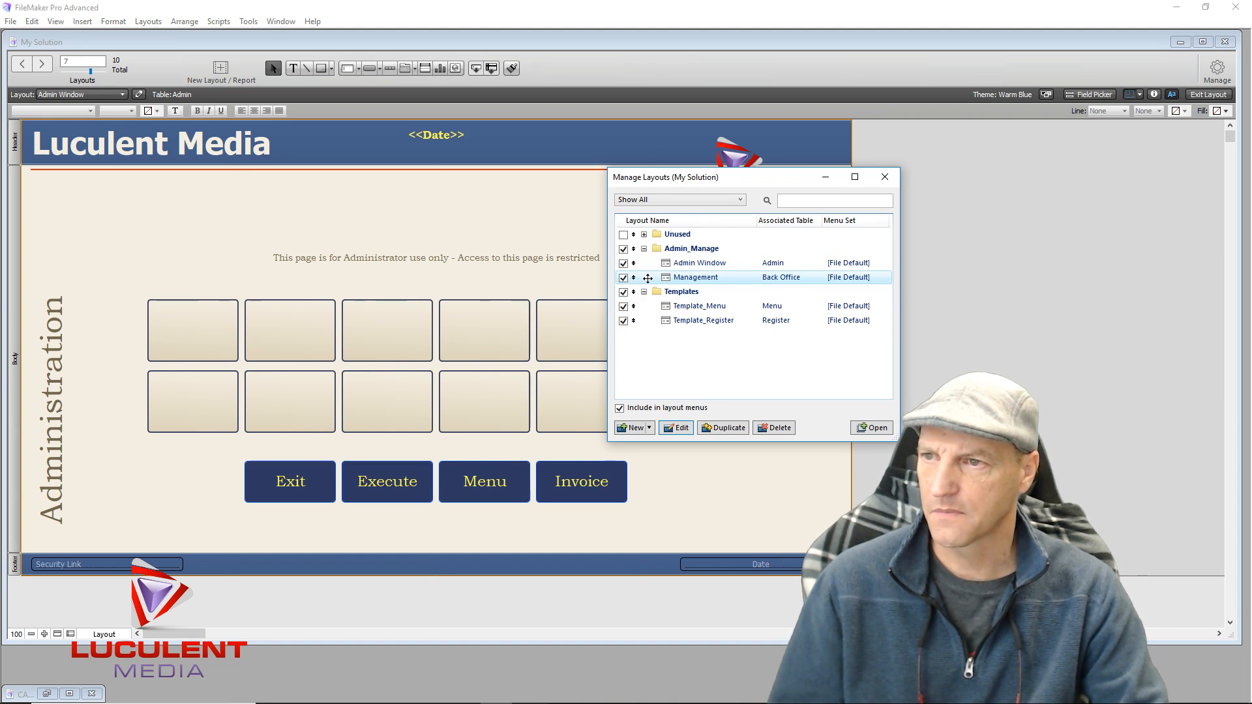
Toggle the Admin_Manage menu checkboxes off and back on, then close Manage Layouts
left_click(654, 369)
left_click(685, 251)
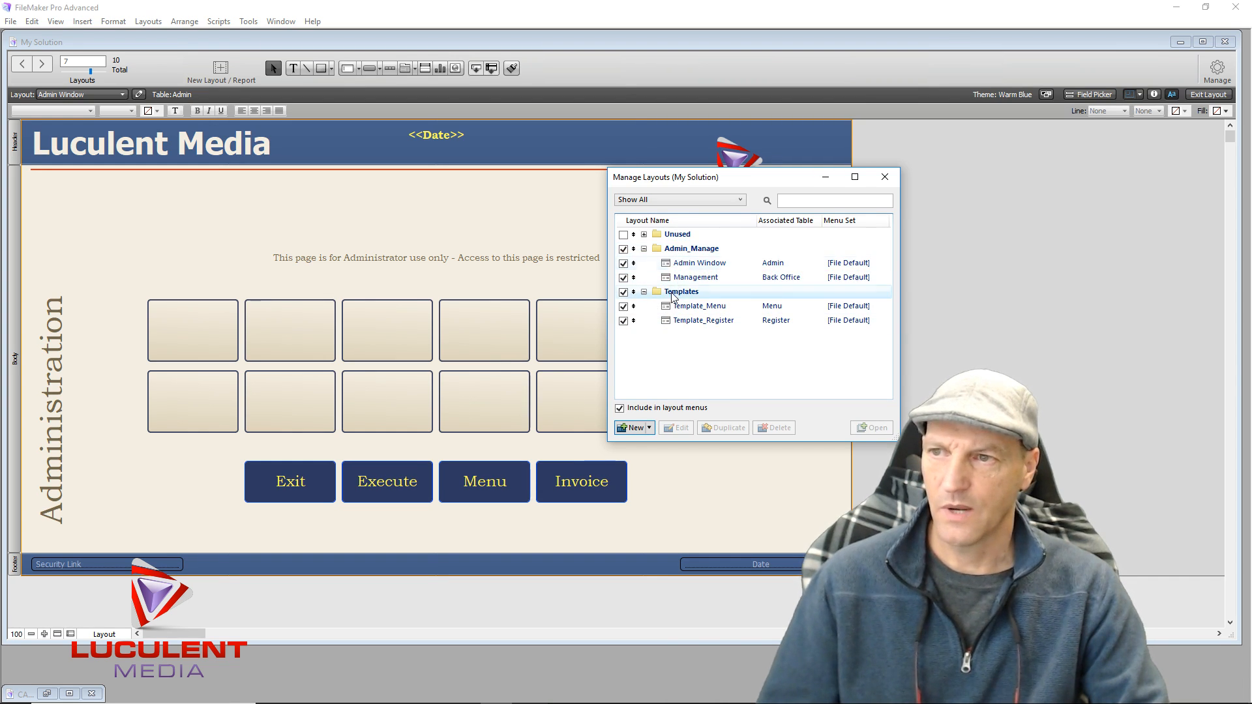
left_click(622, 248)
left_click(623, 263)
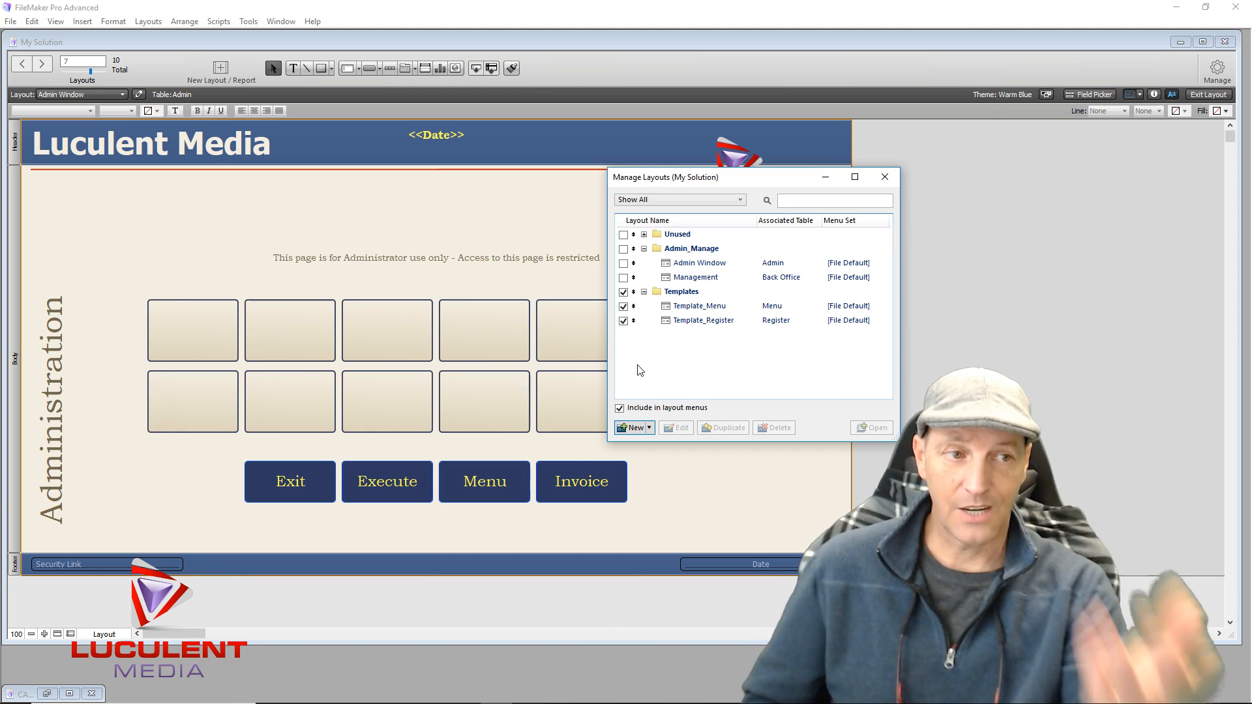
left_click(624, 251)
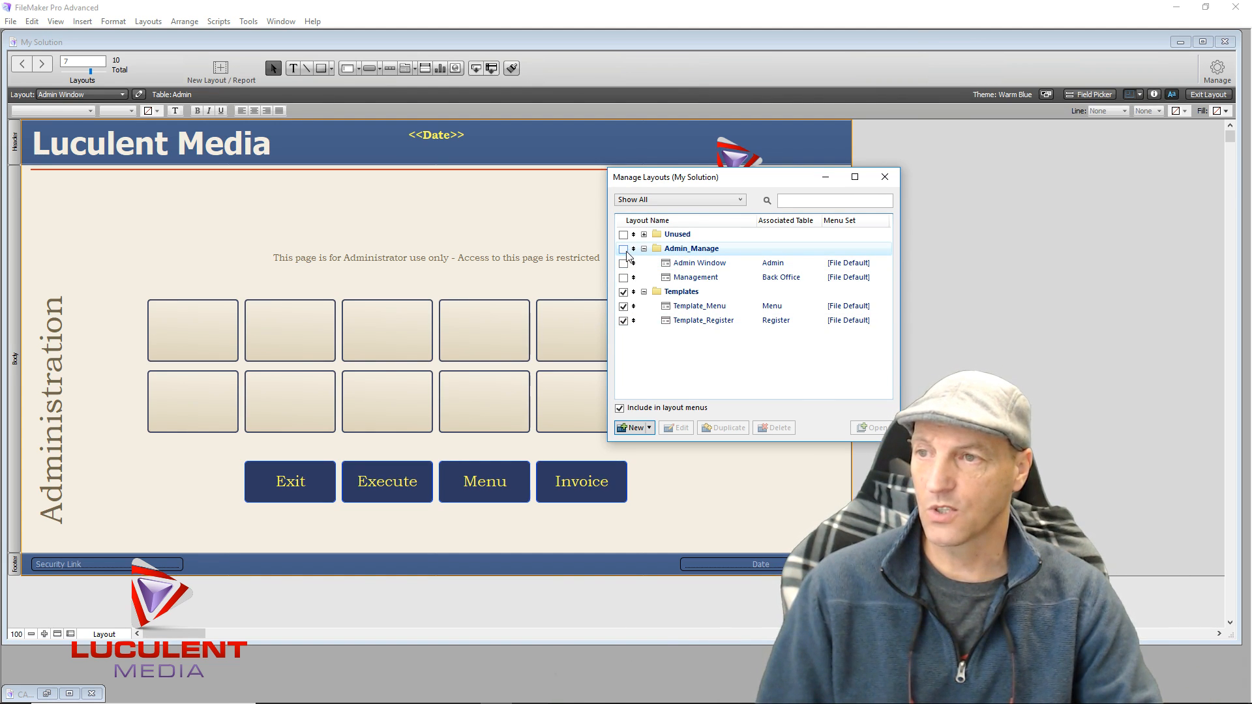
left_click(624, 264)
left_click(623, 278)
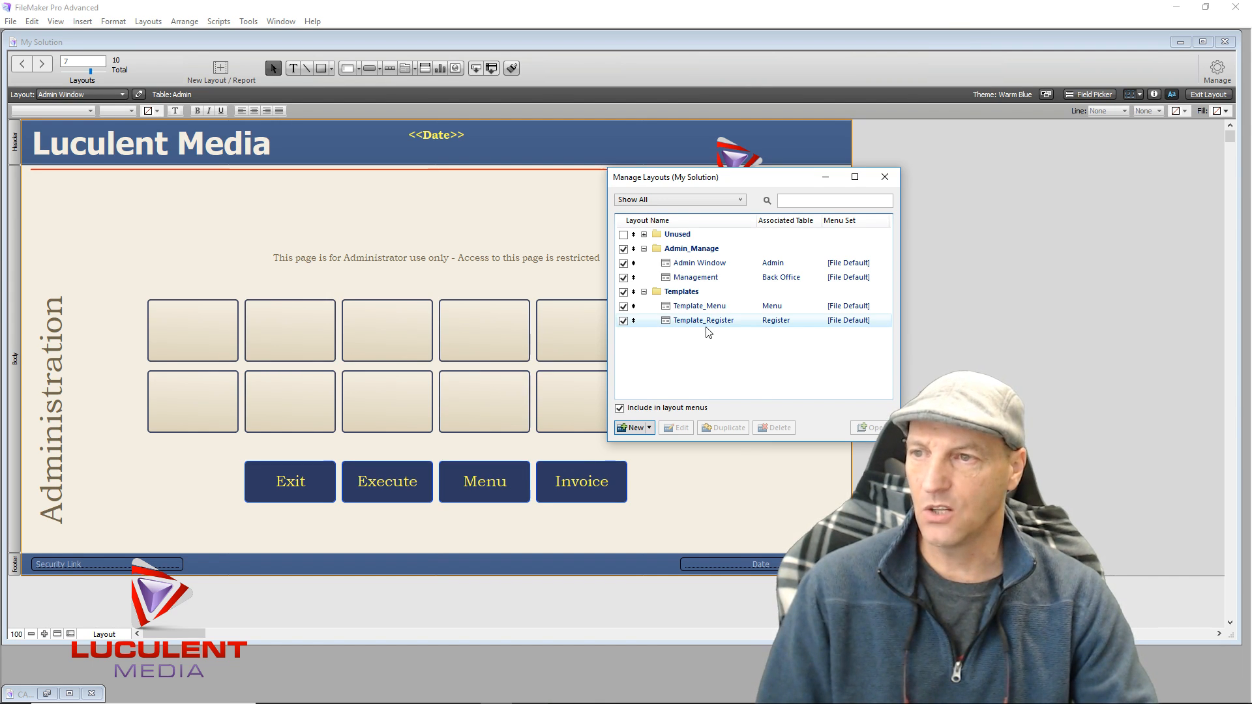
left_click(886, 177)
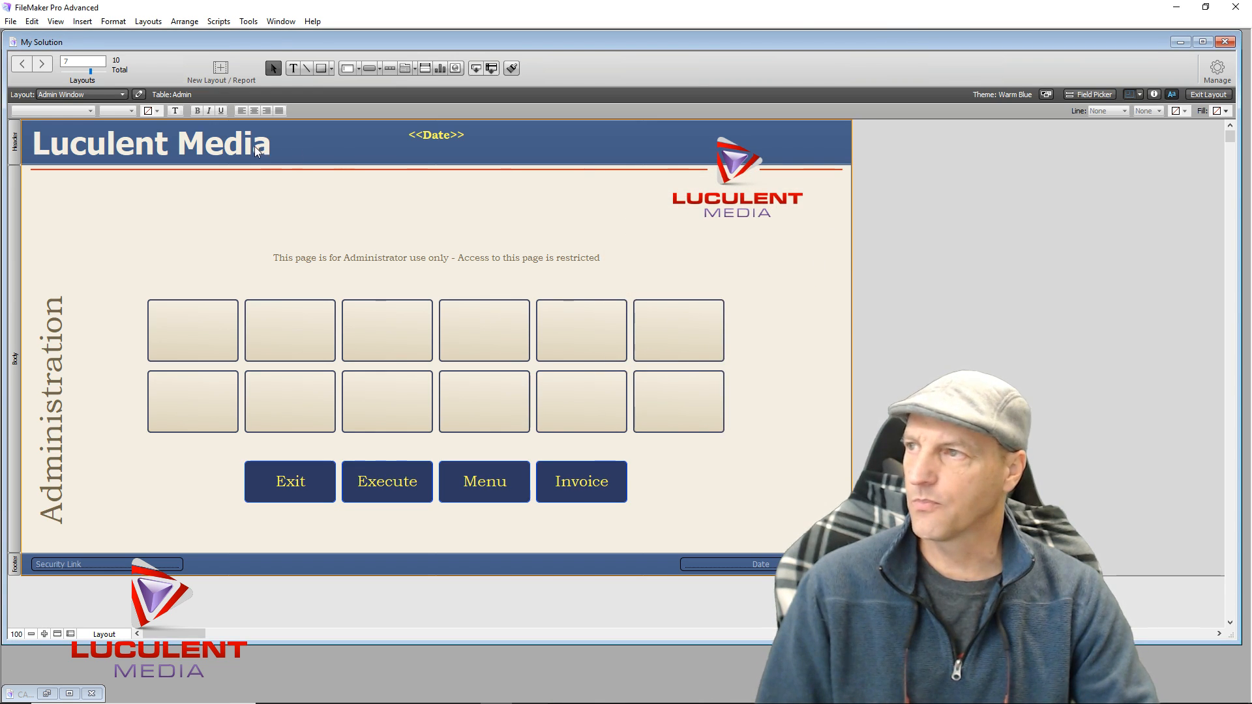
Switch to the Template_Menu layout under Templates
left_click(104, 95)
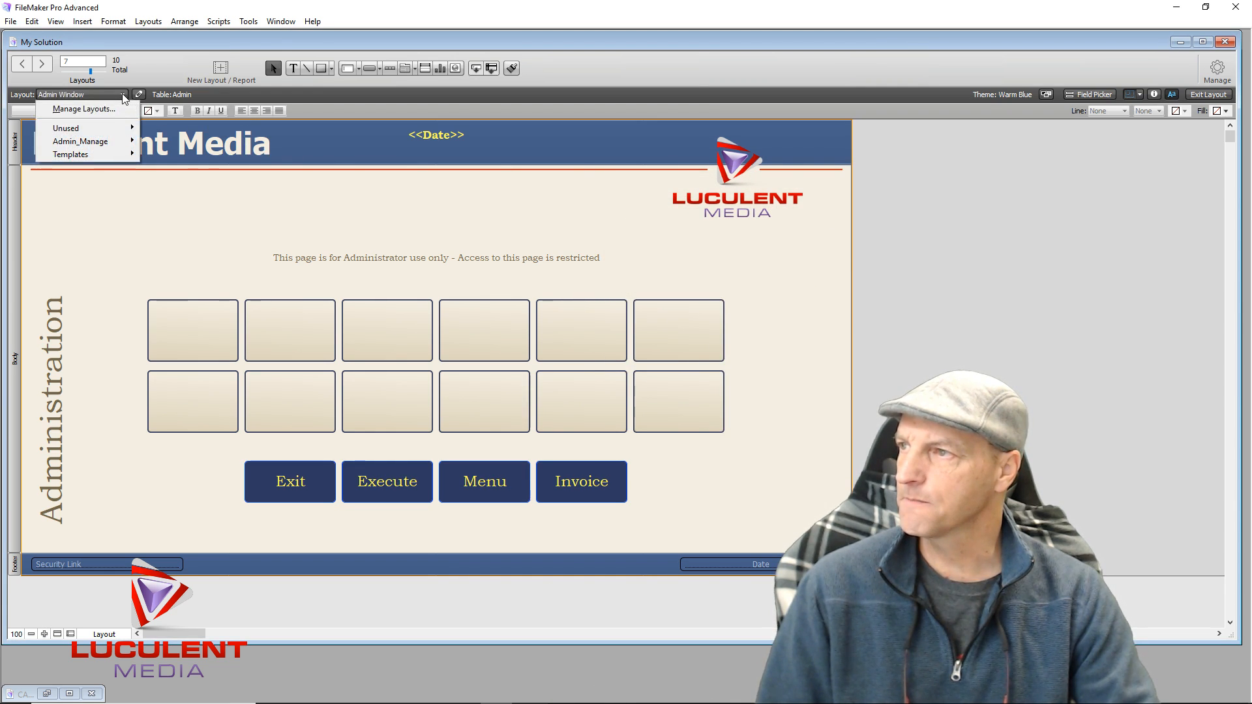
mouse_move(98, 153)
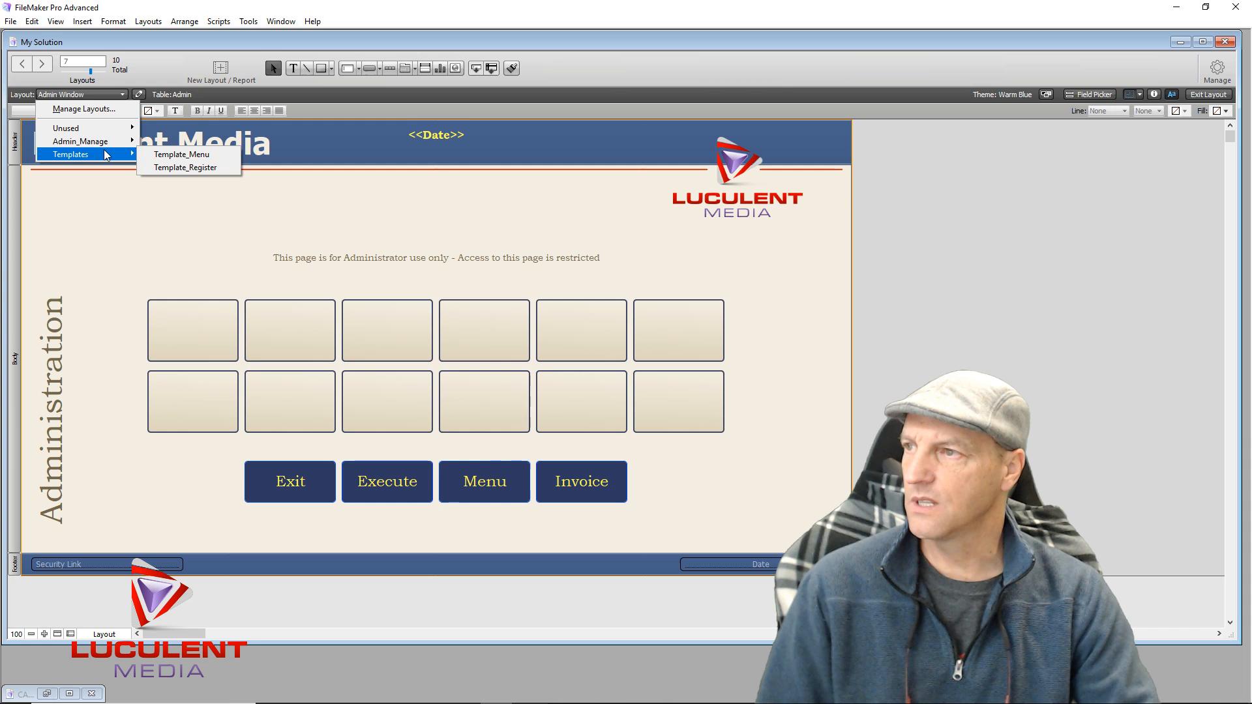
left_click(169, 156)
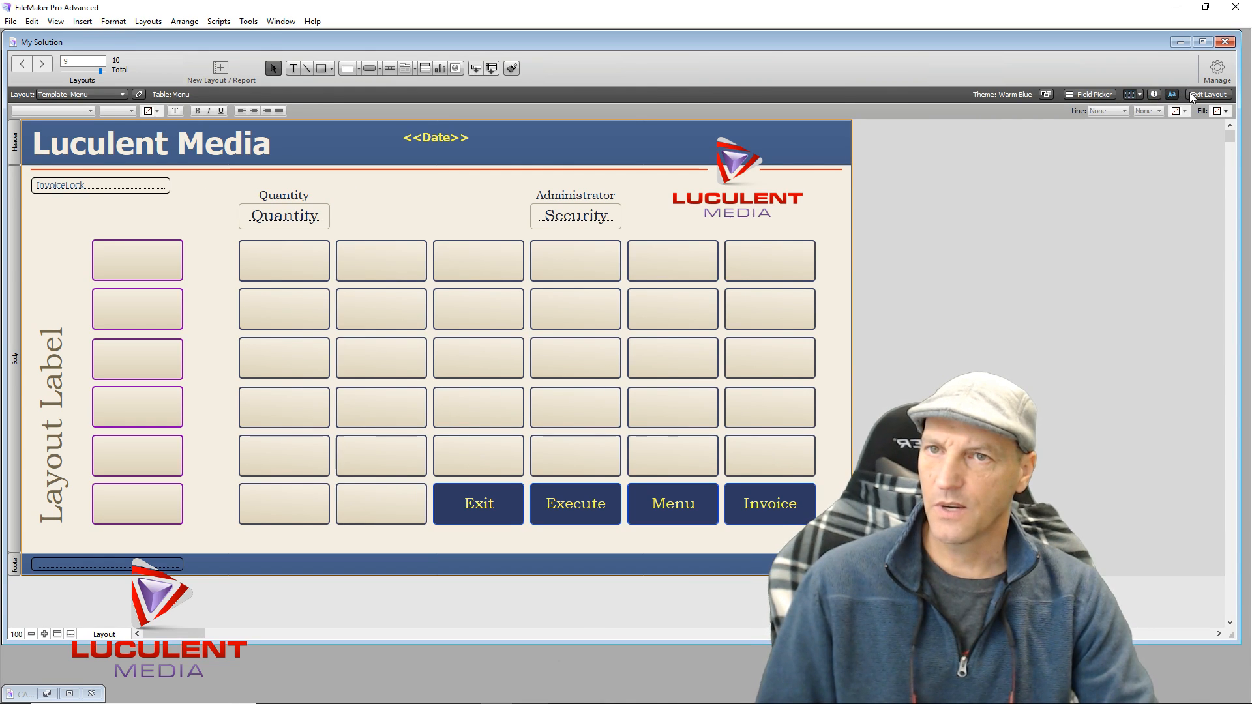
Leave and re-enter Layout mode, then open Manage Database for the Menu table
left_click(1206, 95)
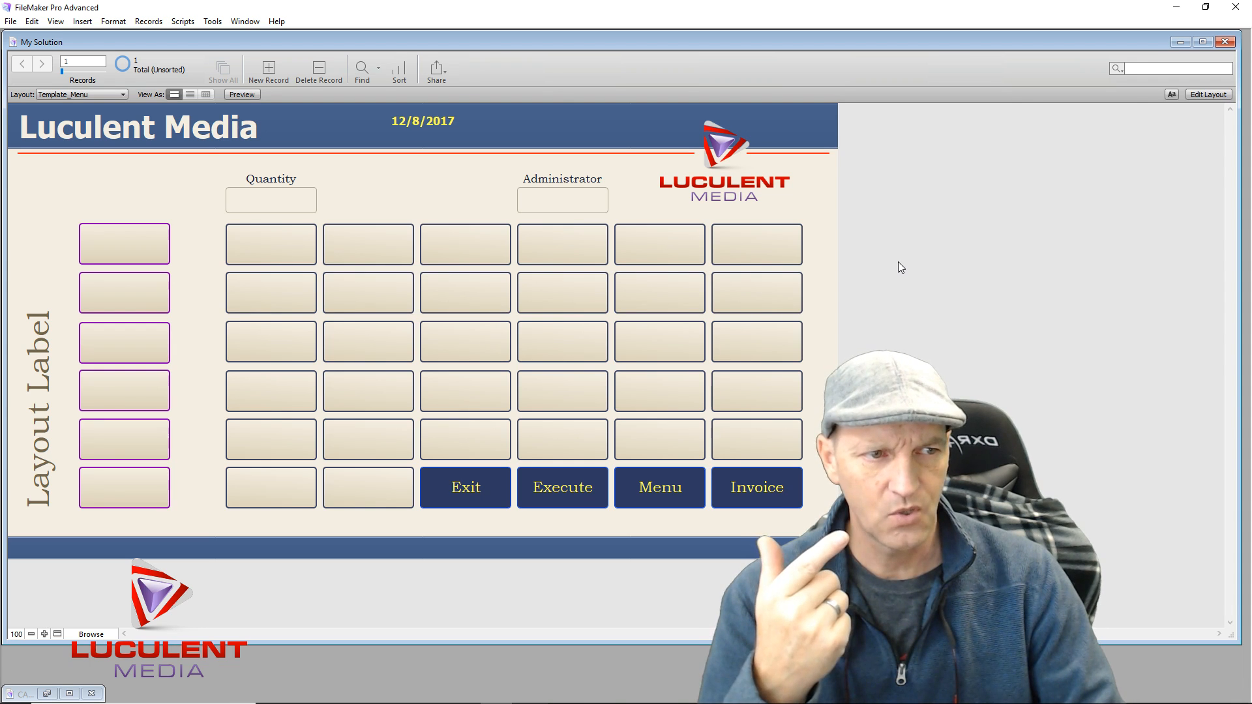
left_click(1226, 94)
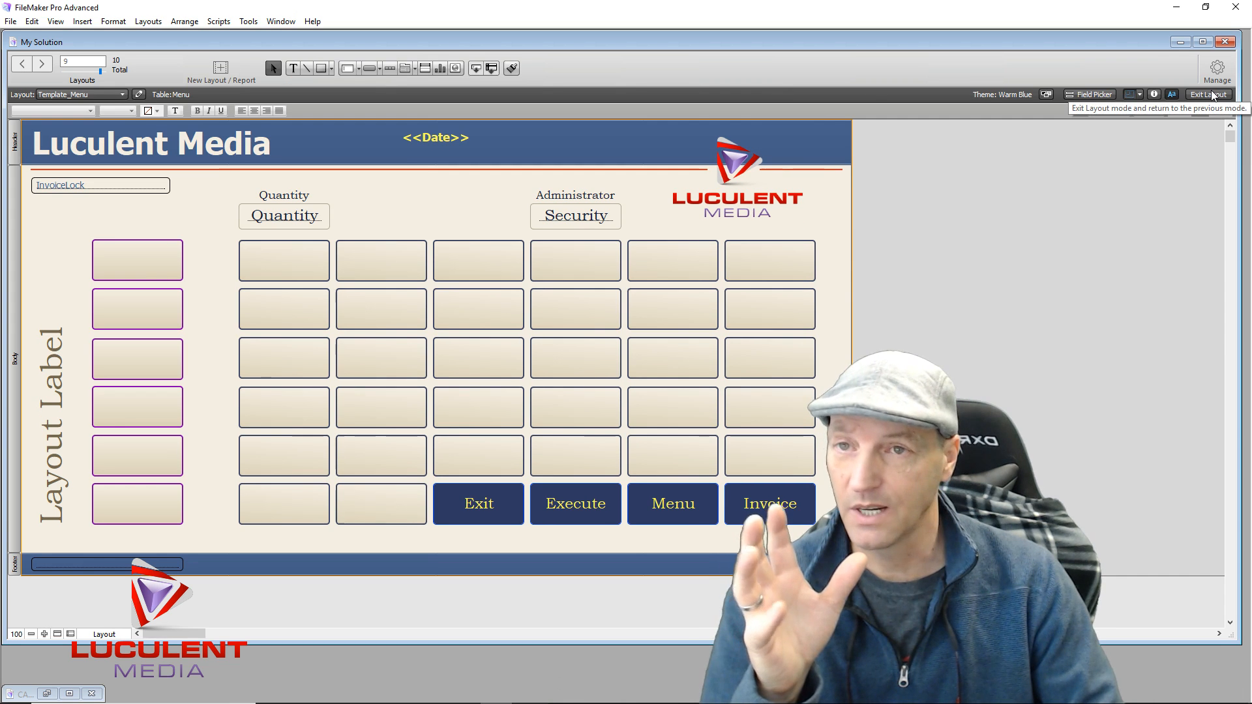
left_click(1211, 73)
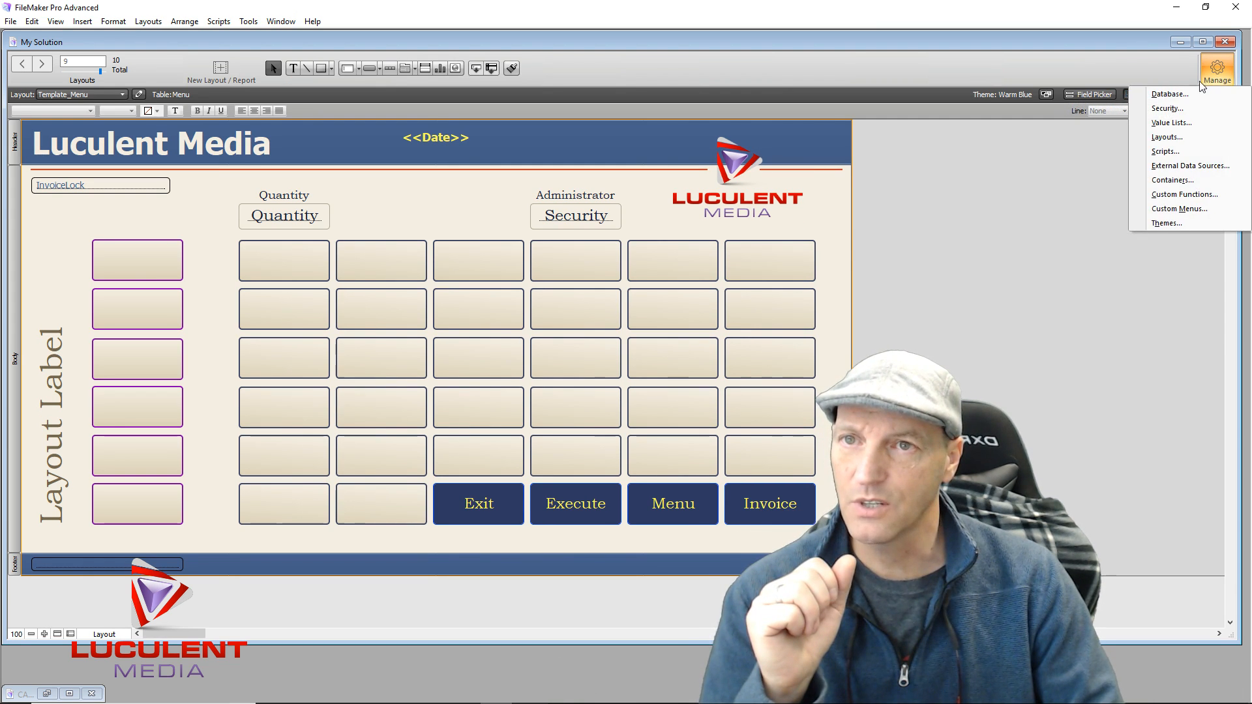
left_click(1172, 96)
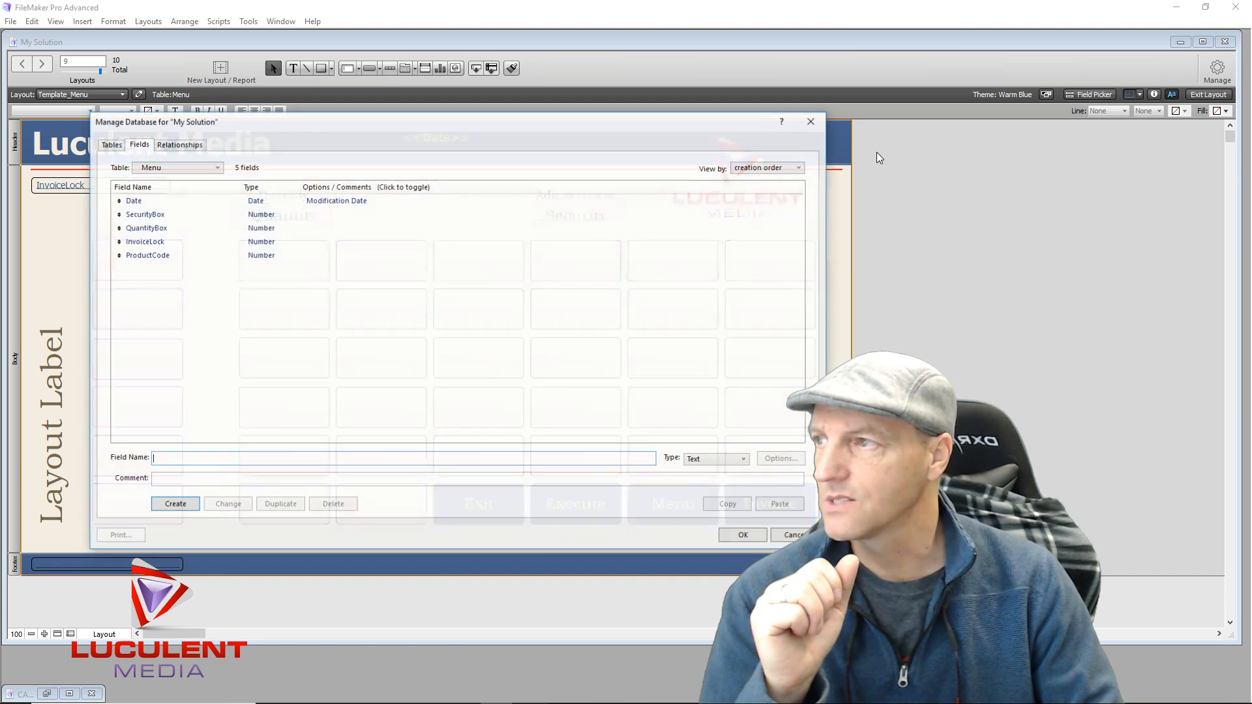
Show the Tables tab of Manage Database, listing the file's six tables
left_click(111, 144)
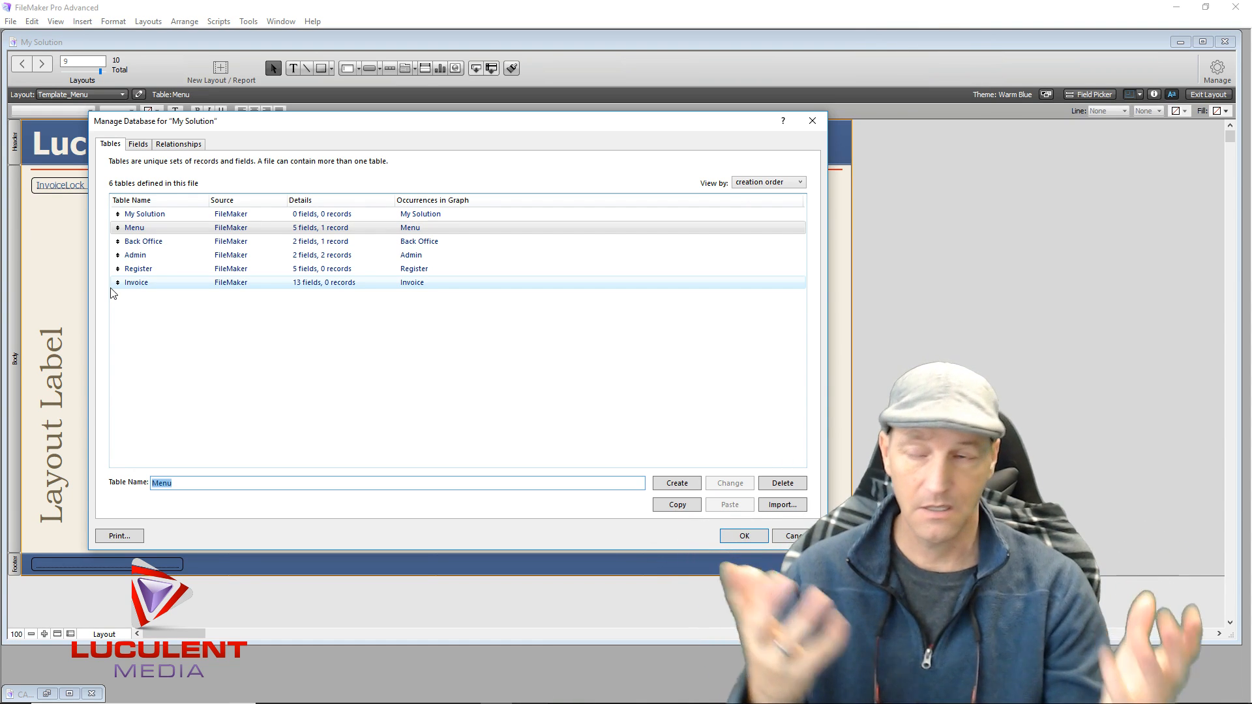
Create a new table named Inventory and open its empty field list
left_click(187, 329)
double_click(193, 483)
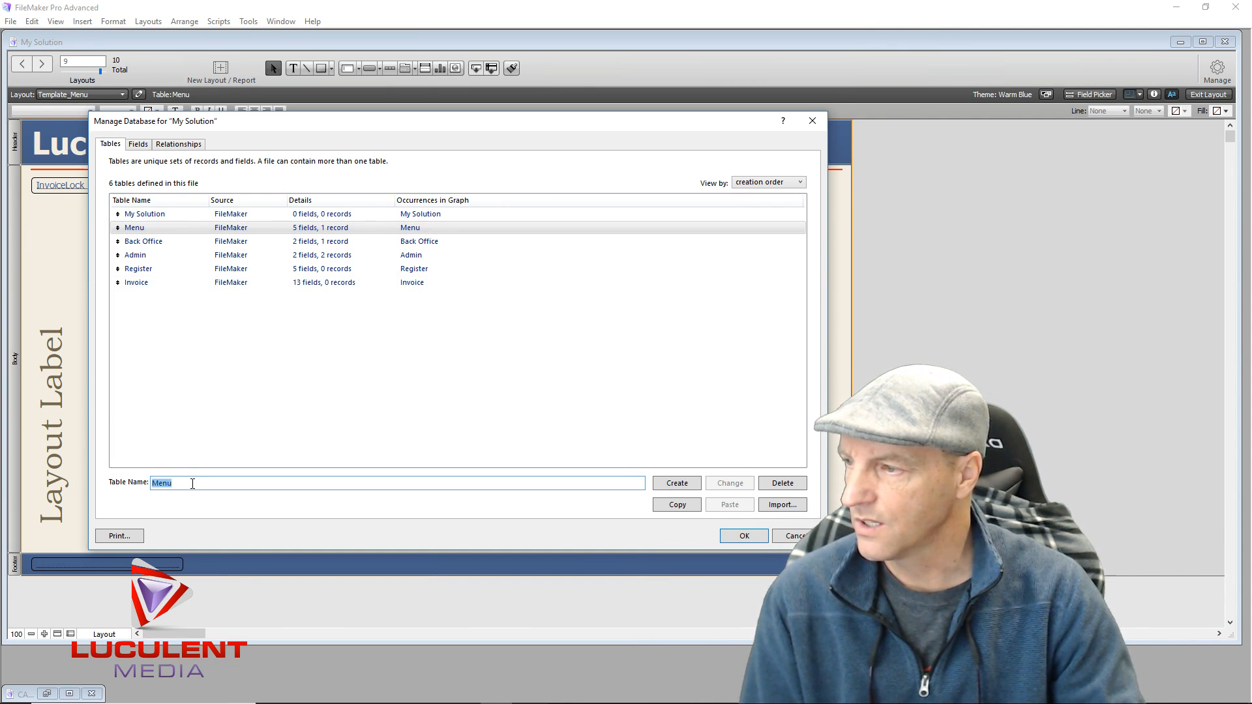
type("Inve")
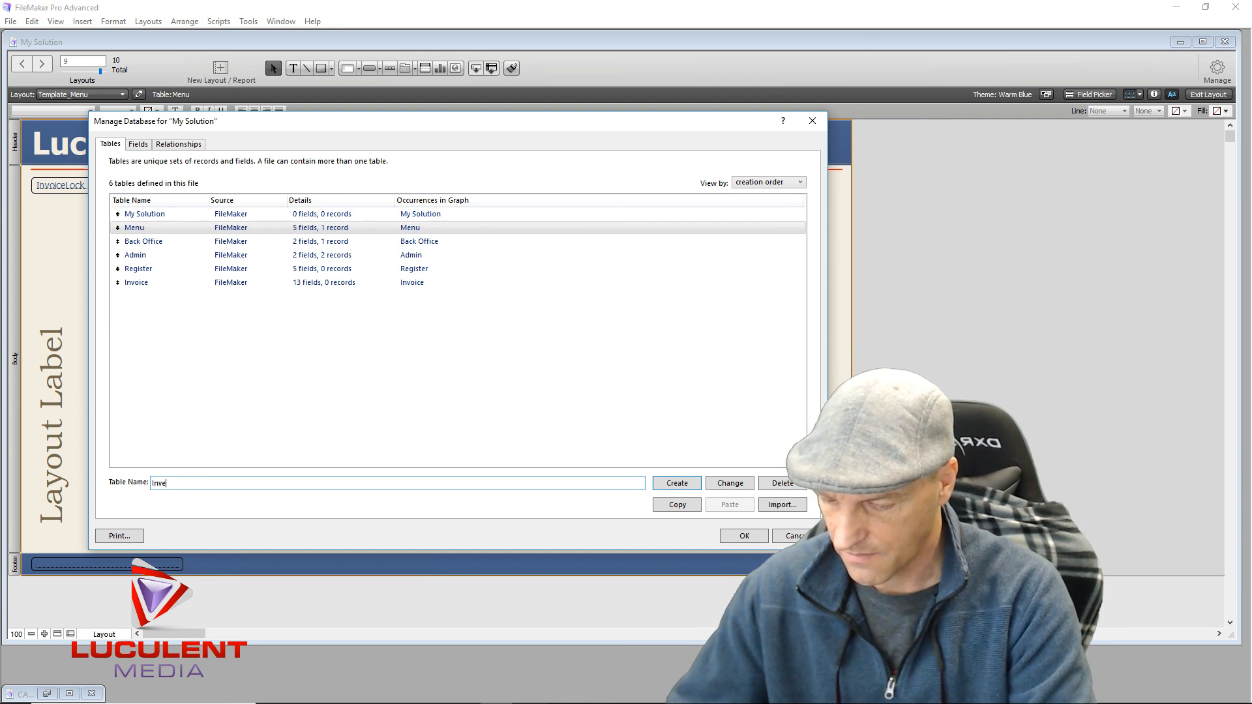
type("ntory")
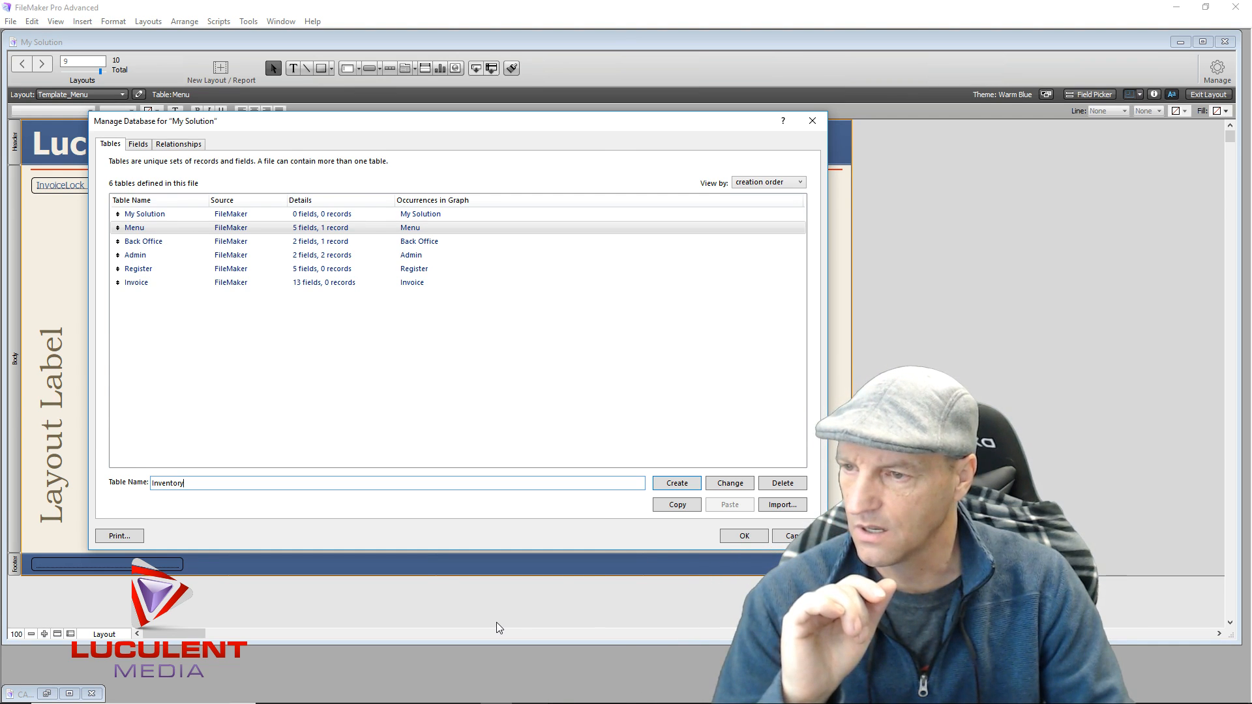
left_click(675, 483)
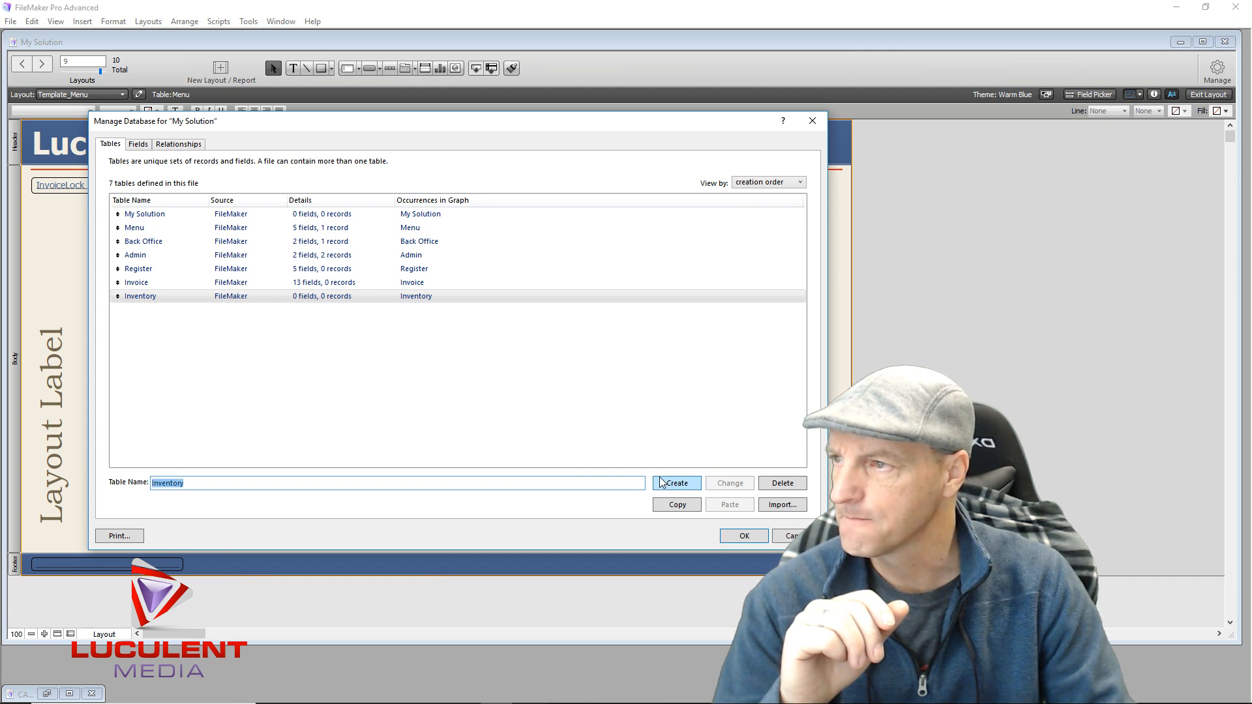
double_click(339, 298)
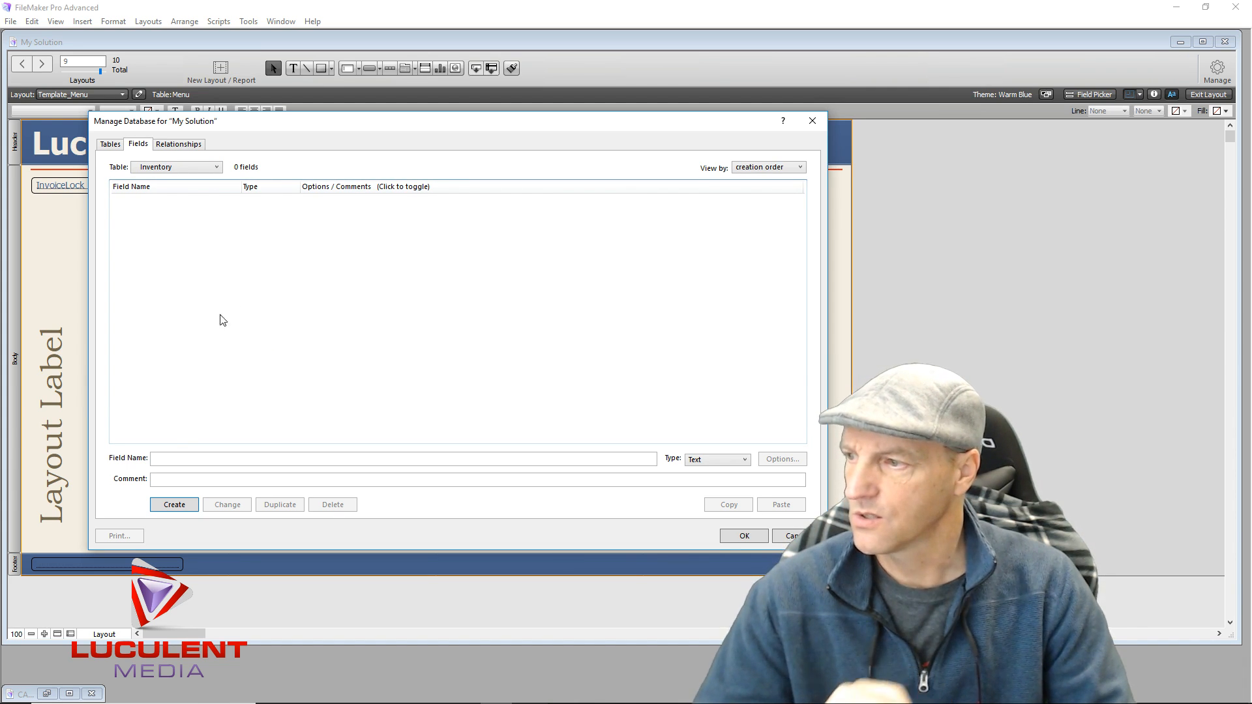
Add a Product_id Number field and a Date Date field to Inventory
left_click(171, 459)
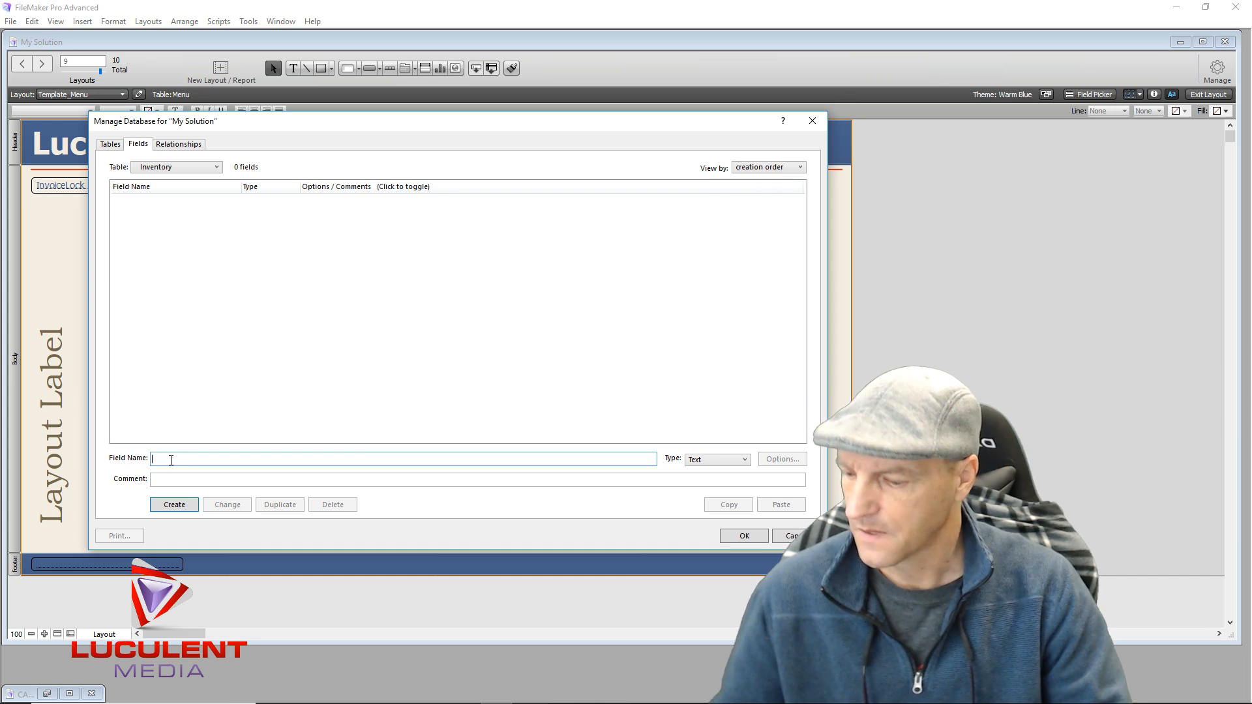
type("Product")
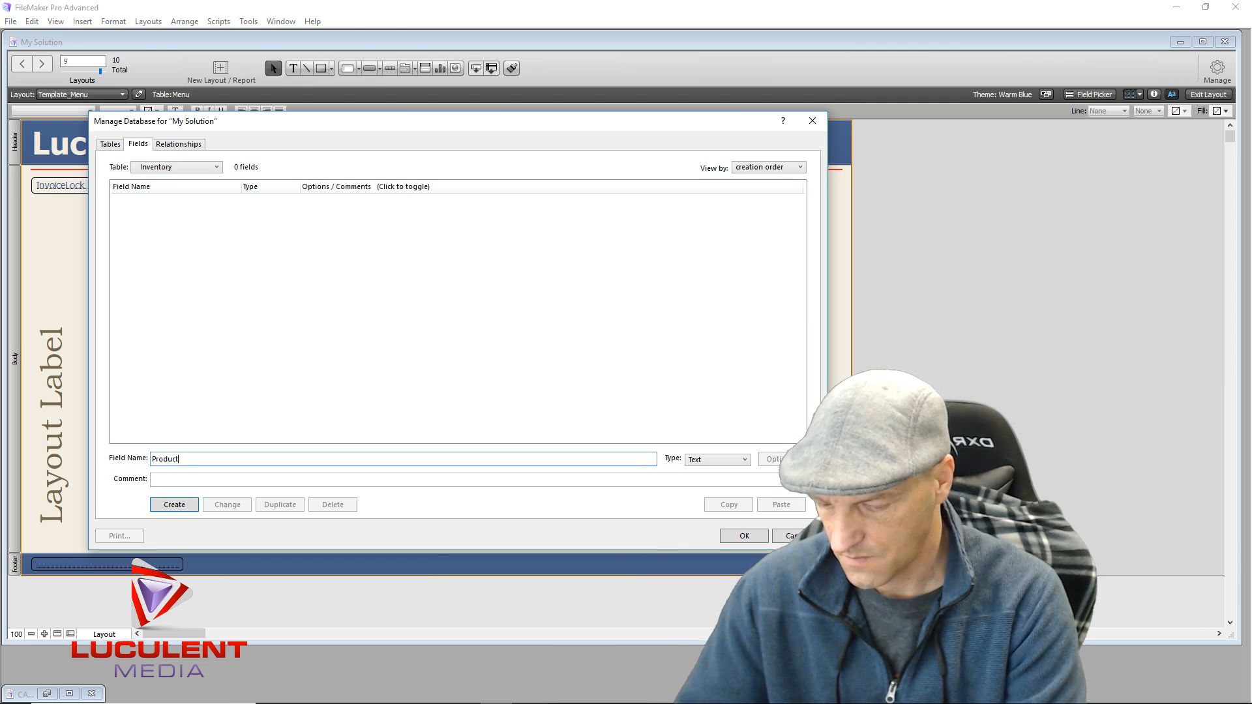
type("_")
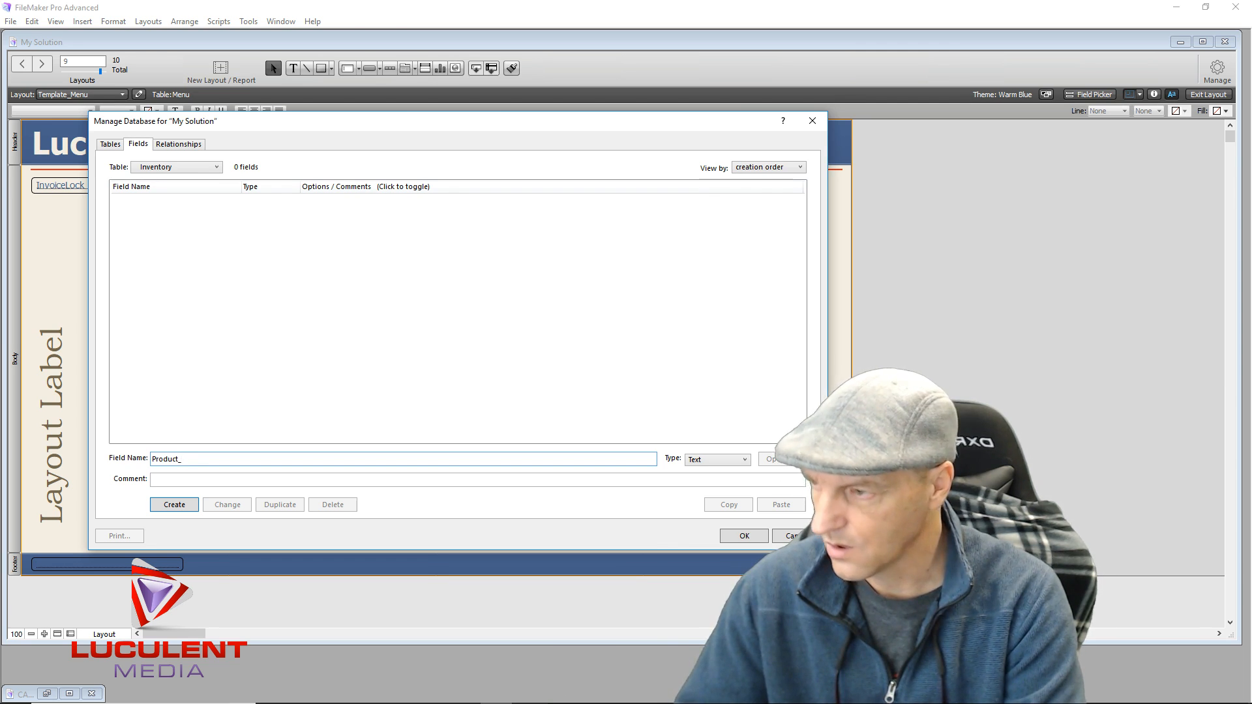
type("id")
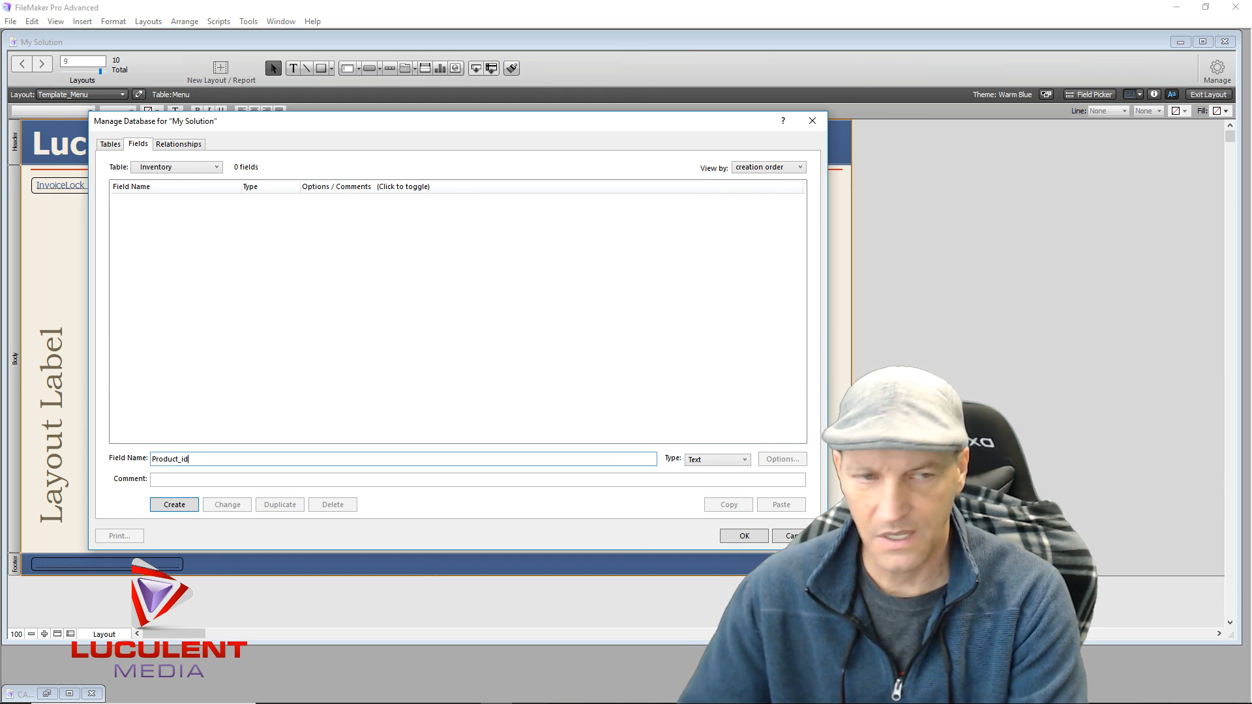
key("ctrl+n")
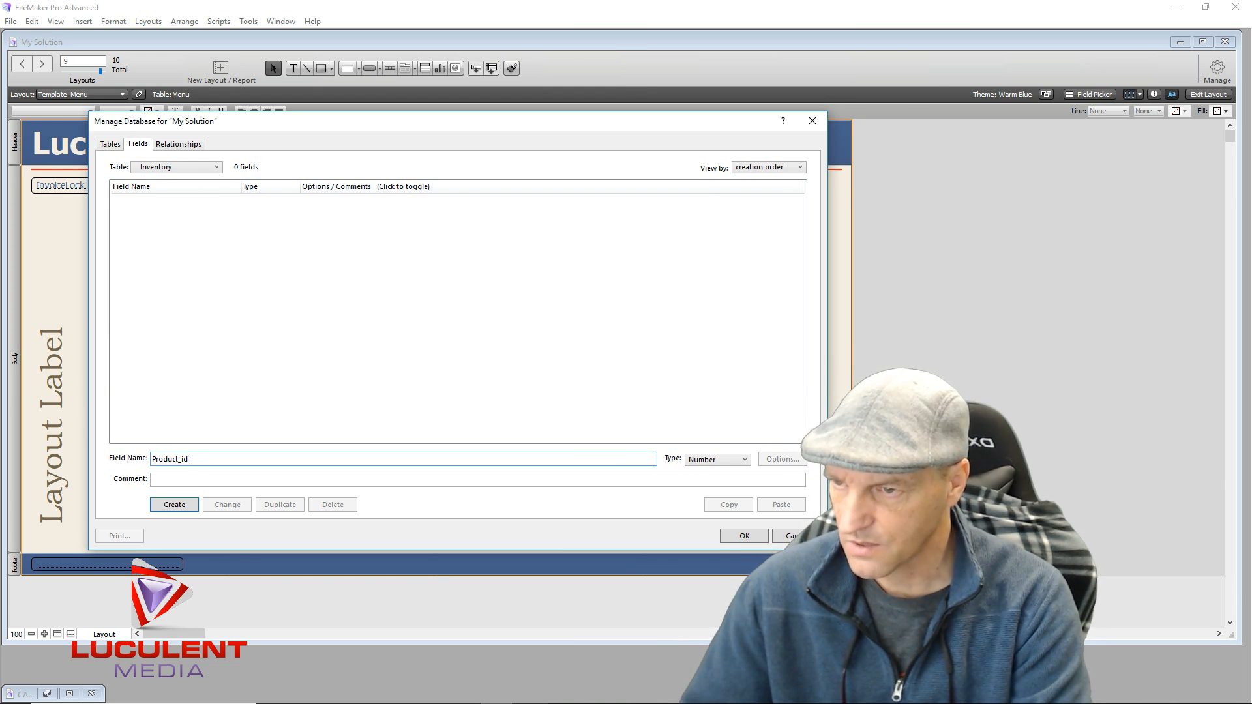
key("Return")
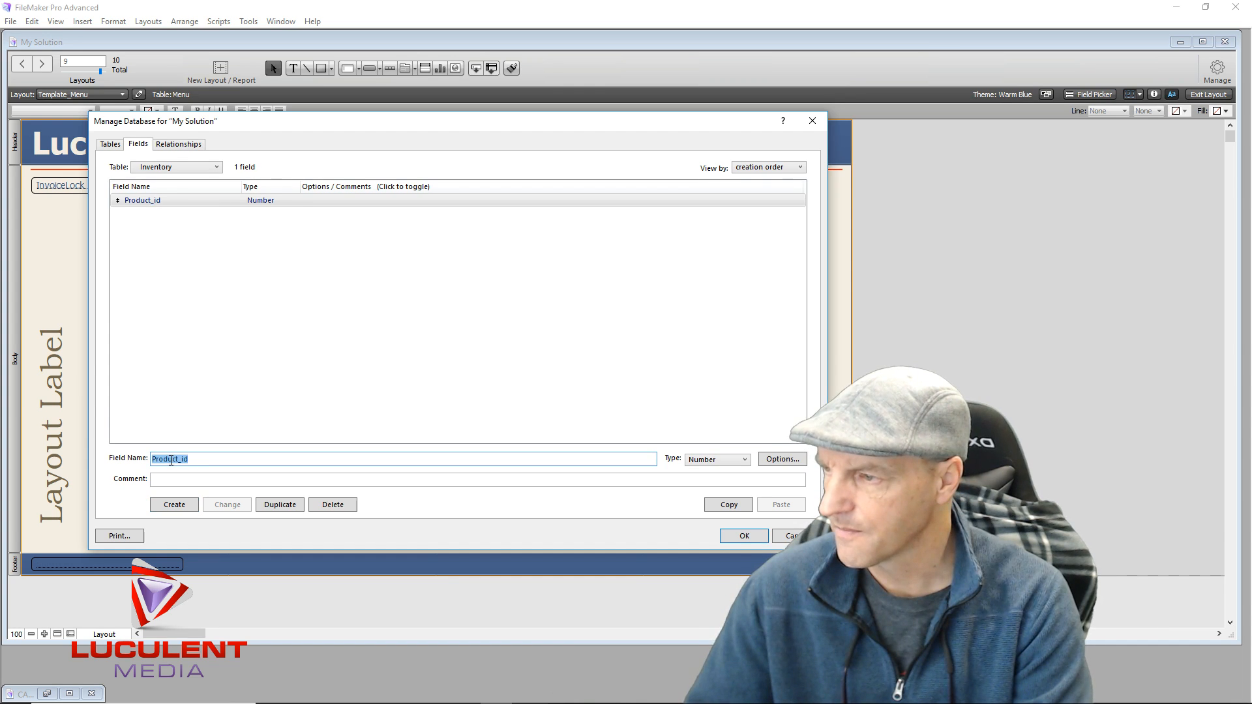
type("Date")
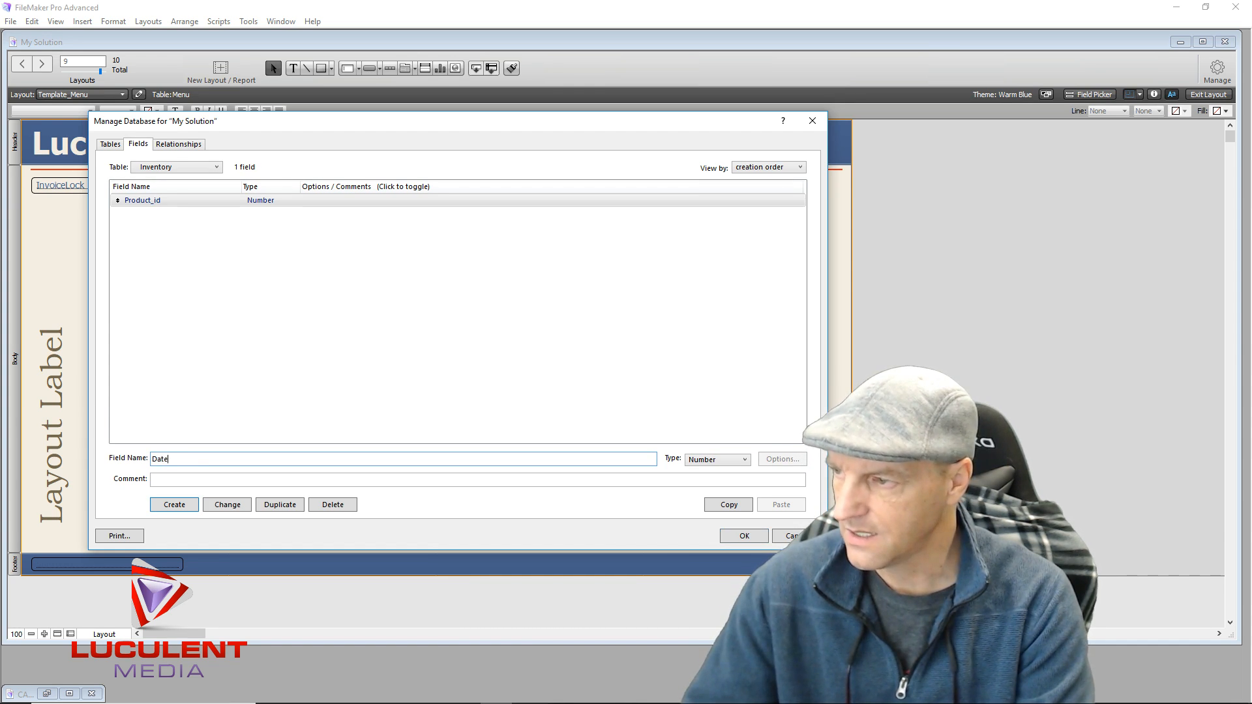
key("ctrl+d")
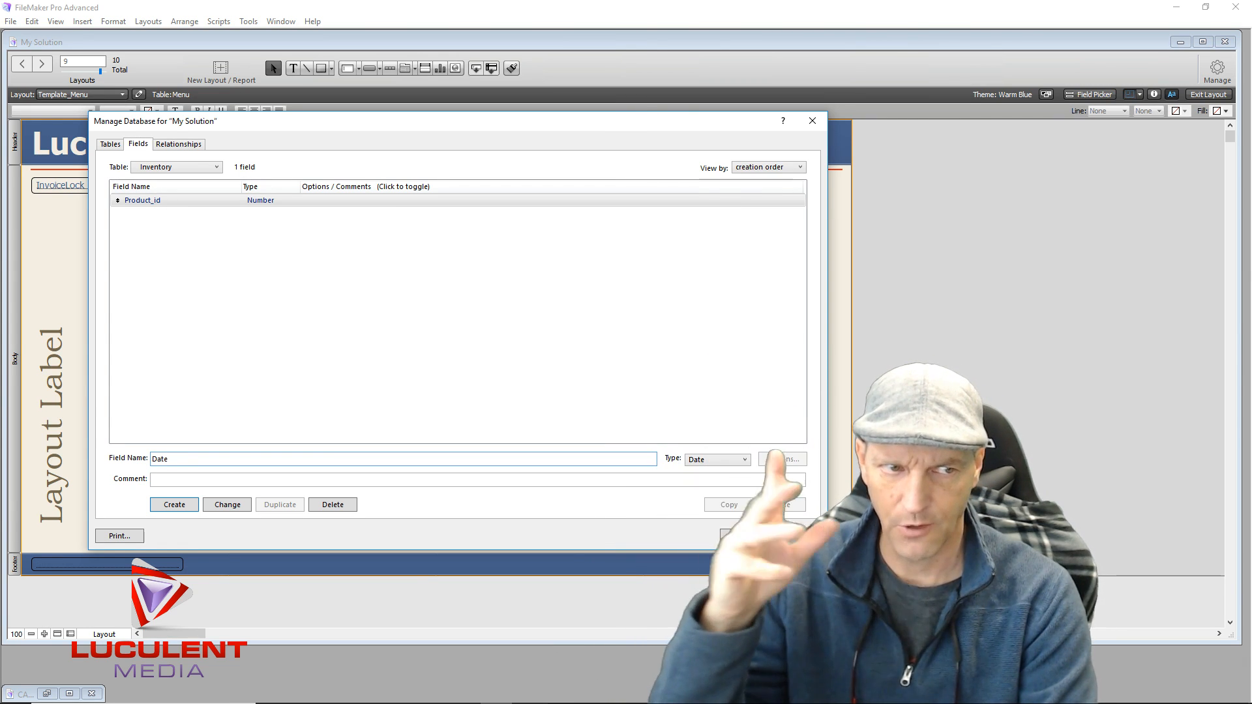
key("Return")
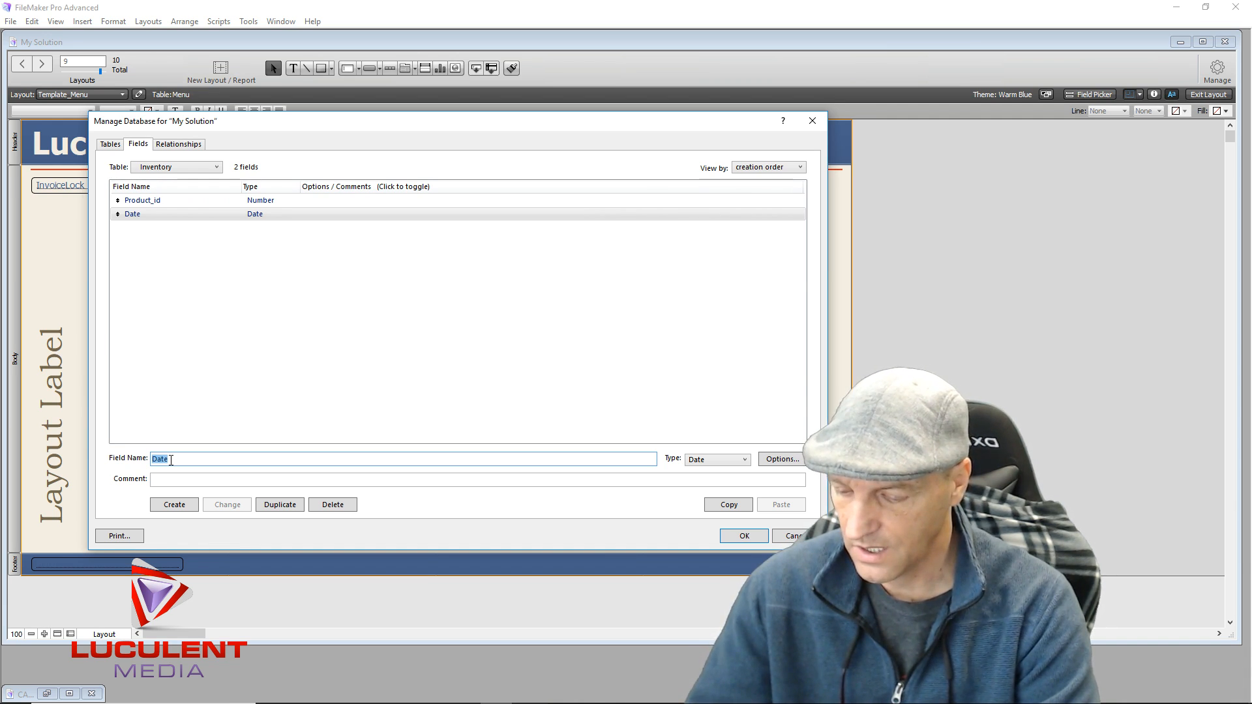
Add the Product_Name Text field and start naming the next field Quantity
type("Product")
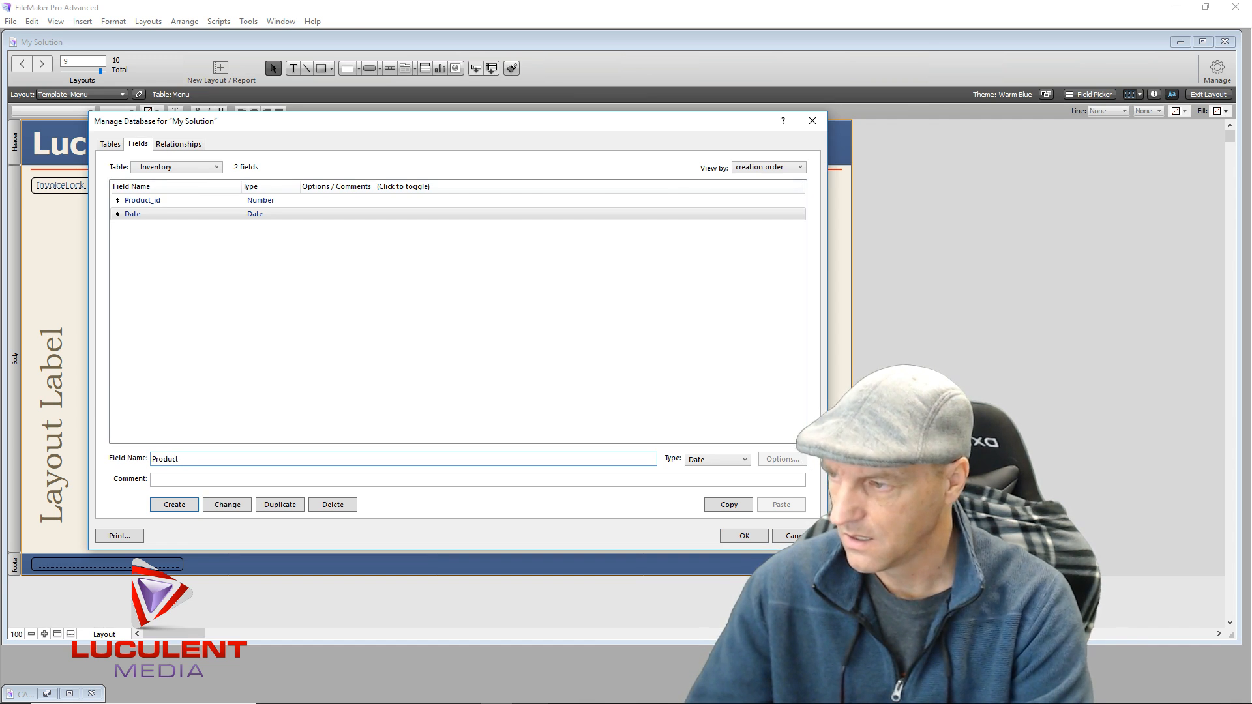
type("_Name")
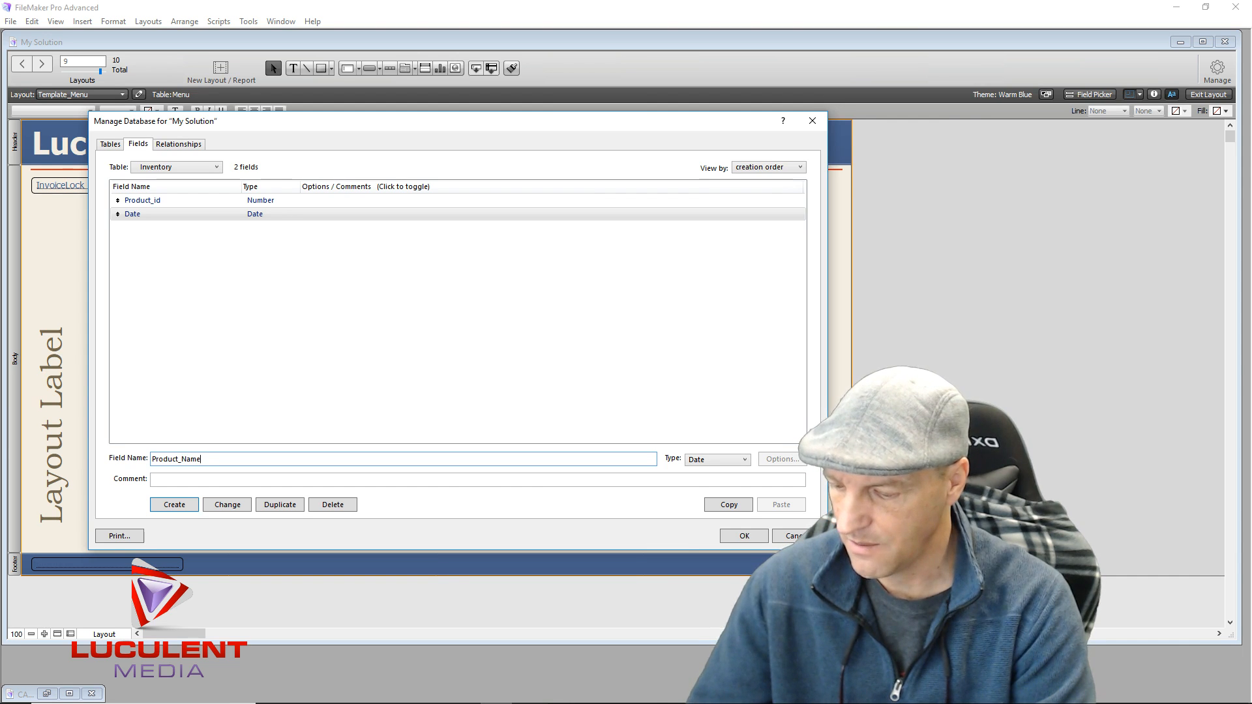
key("ctrl+r")
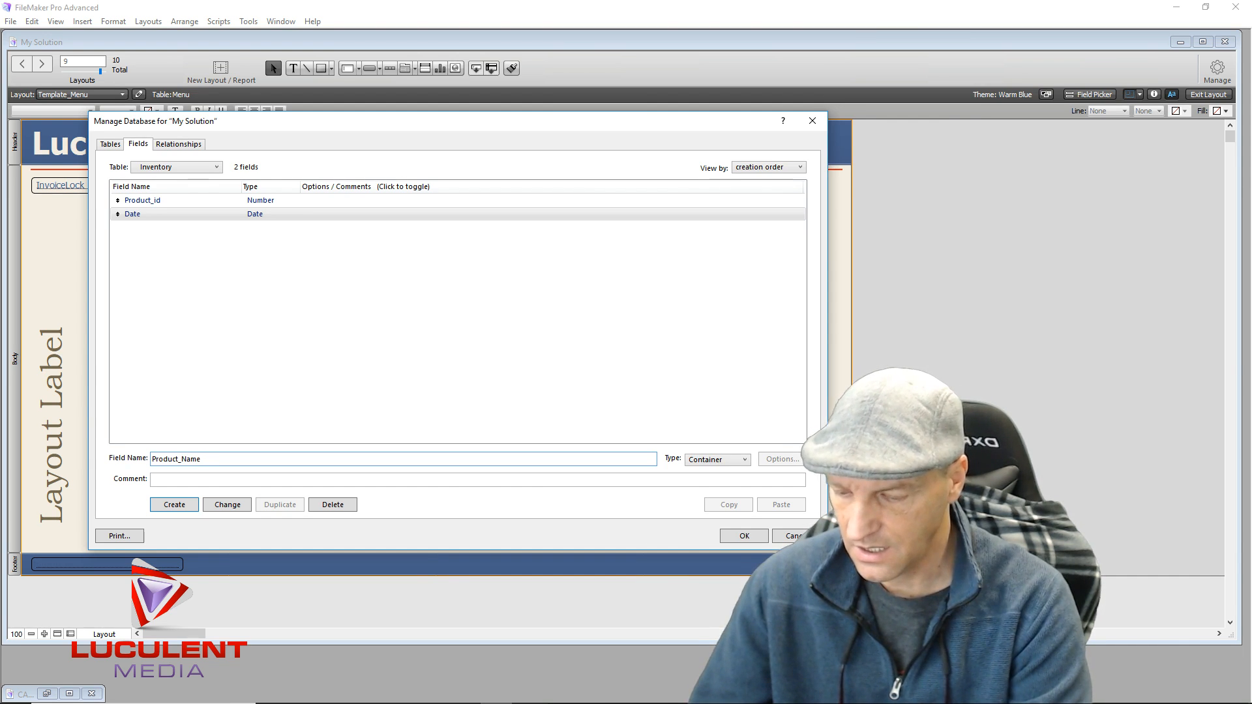
key("ctrl+t")
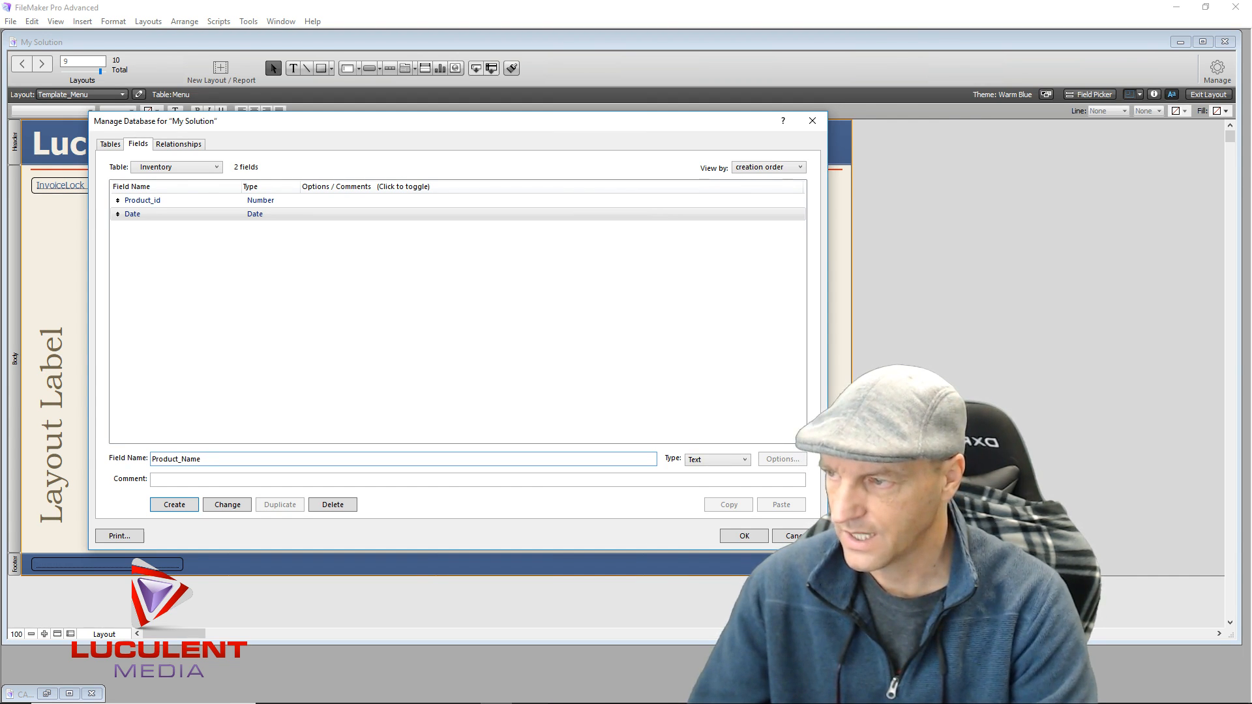
key("Return")
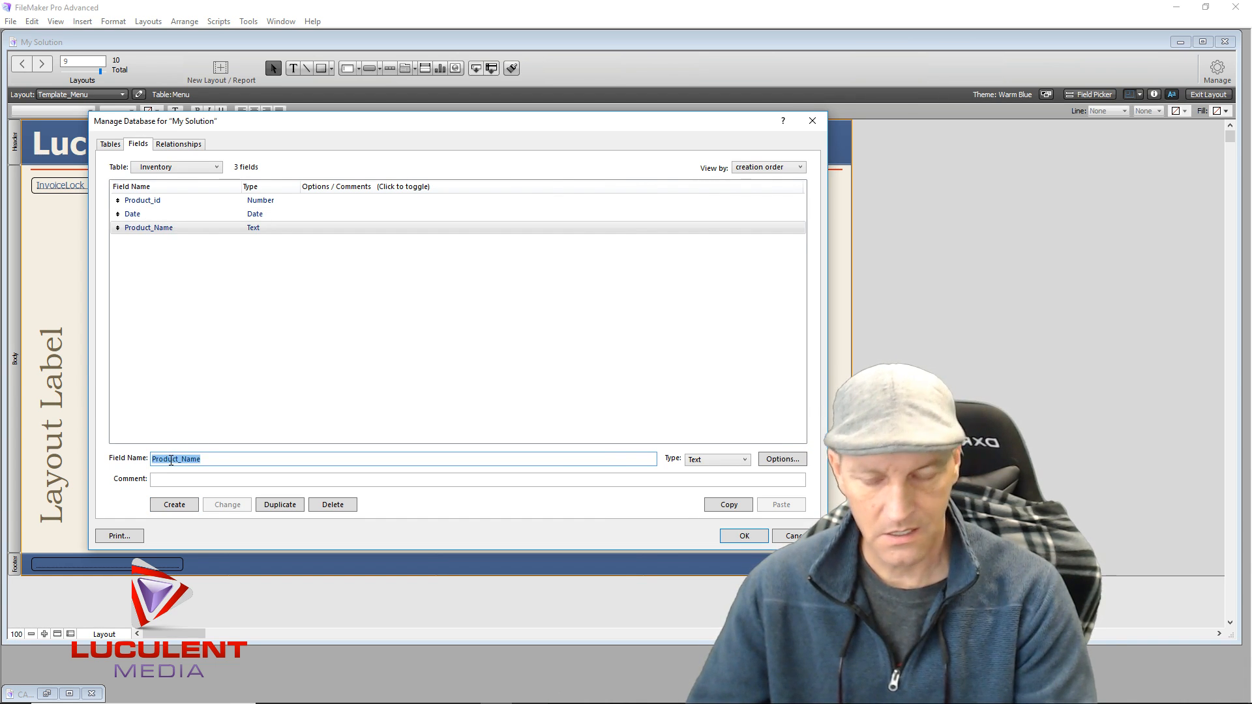
type("Quantity")
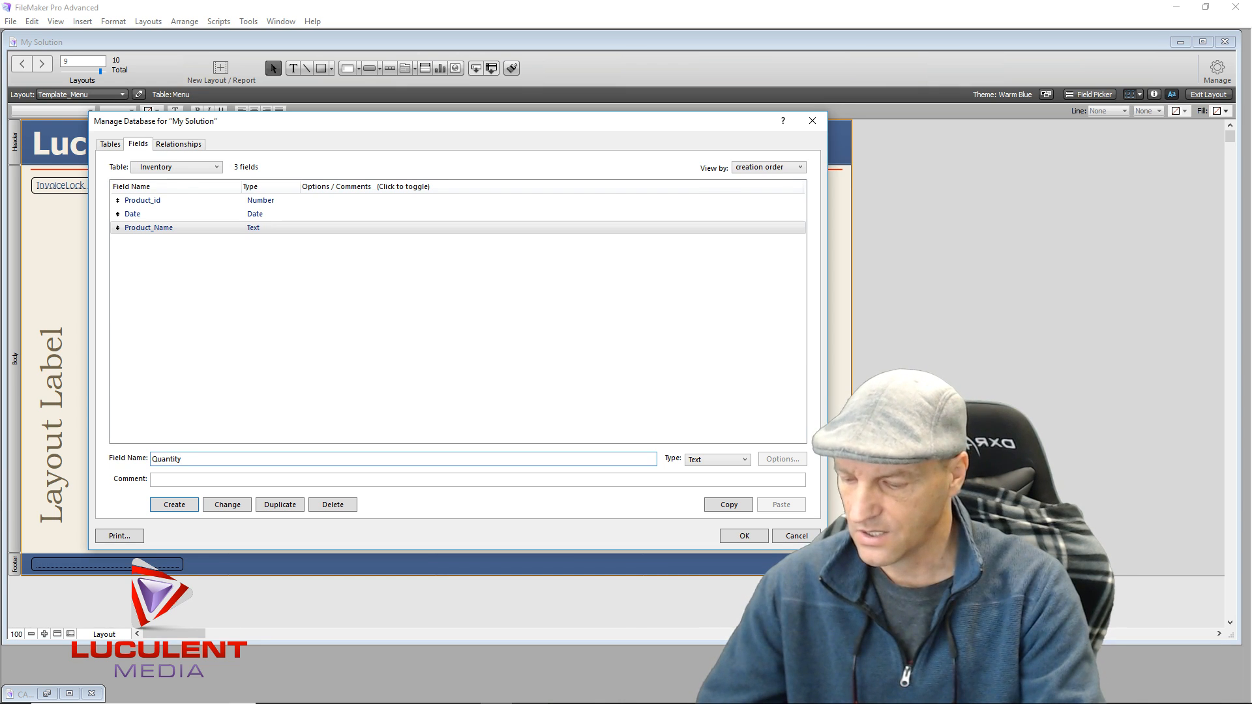
Add Quantity and Wholesale_Price as Number fields
key("ctrl+n")
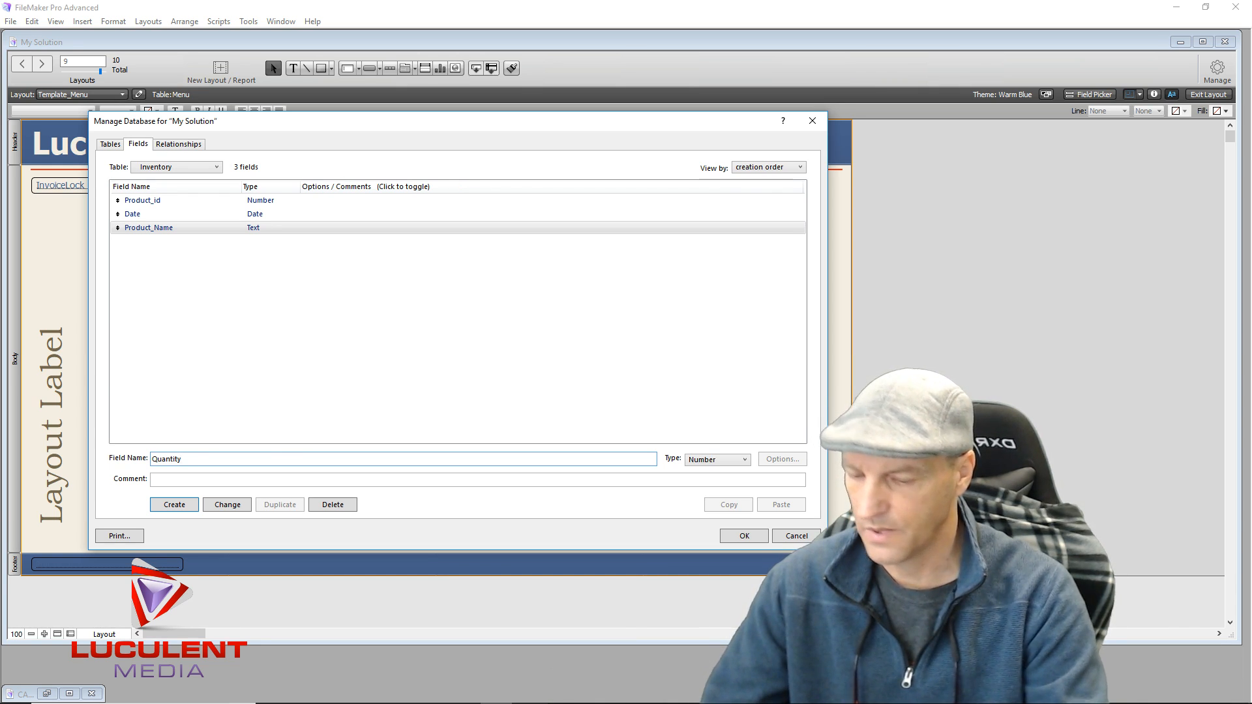
key("Return")
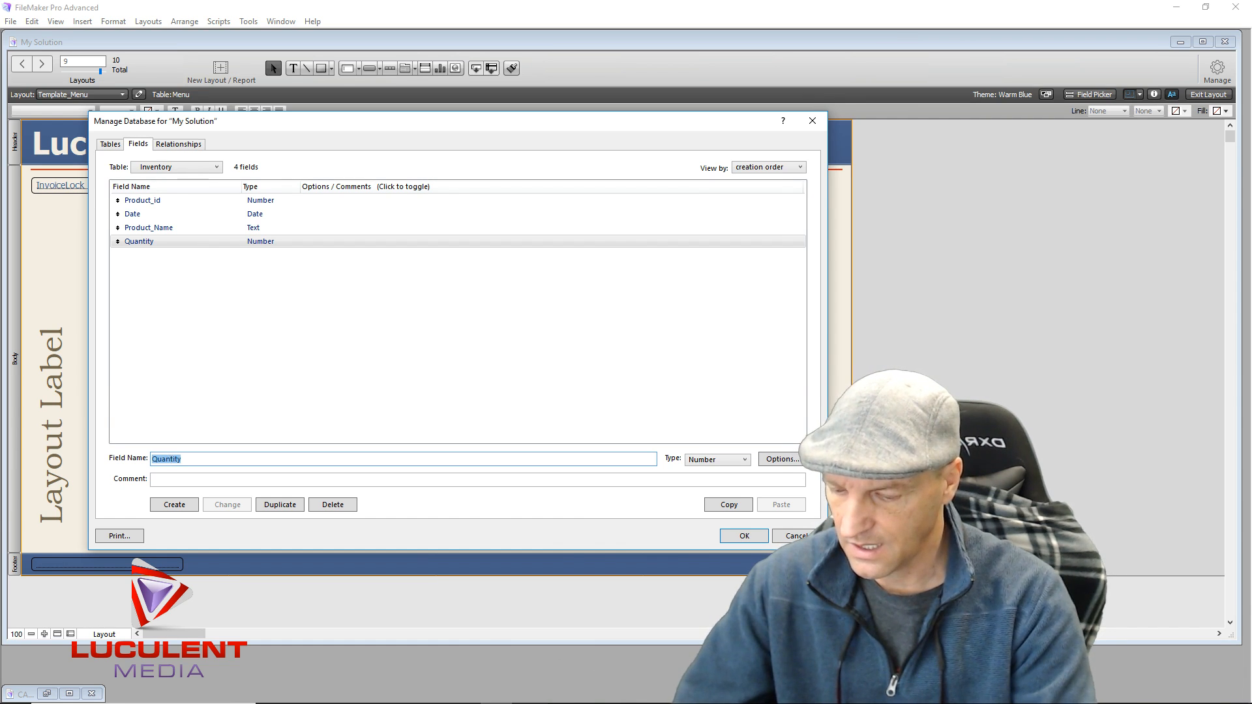
type("Whole")
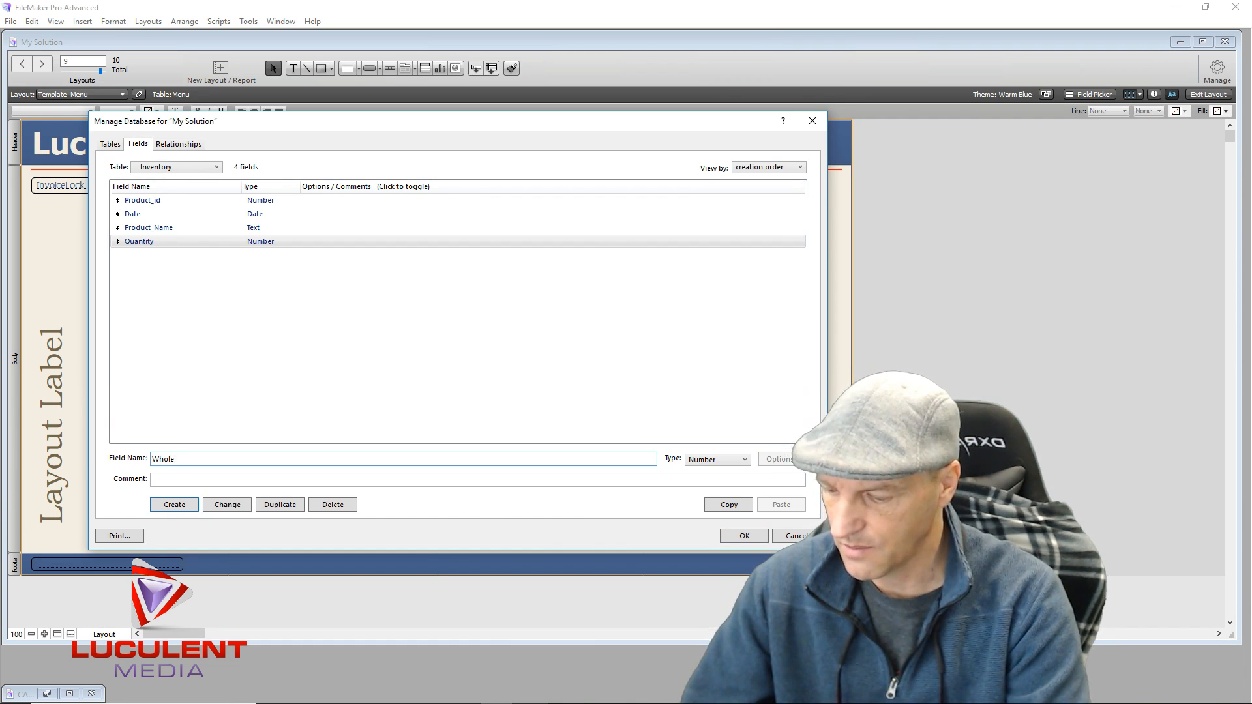
type("sale_Price")
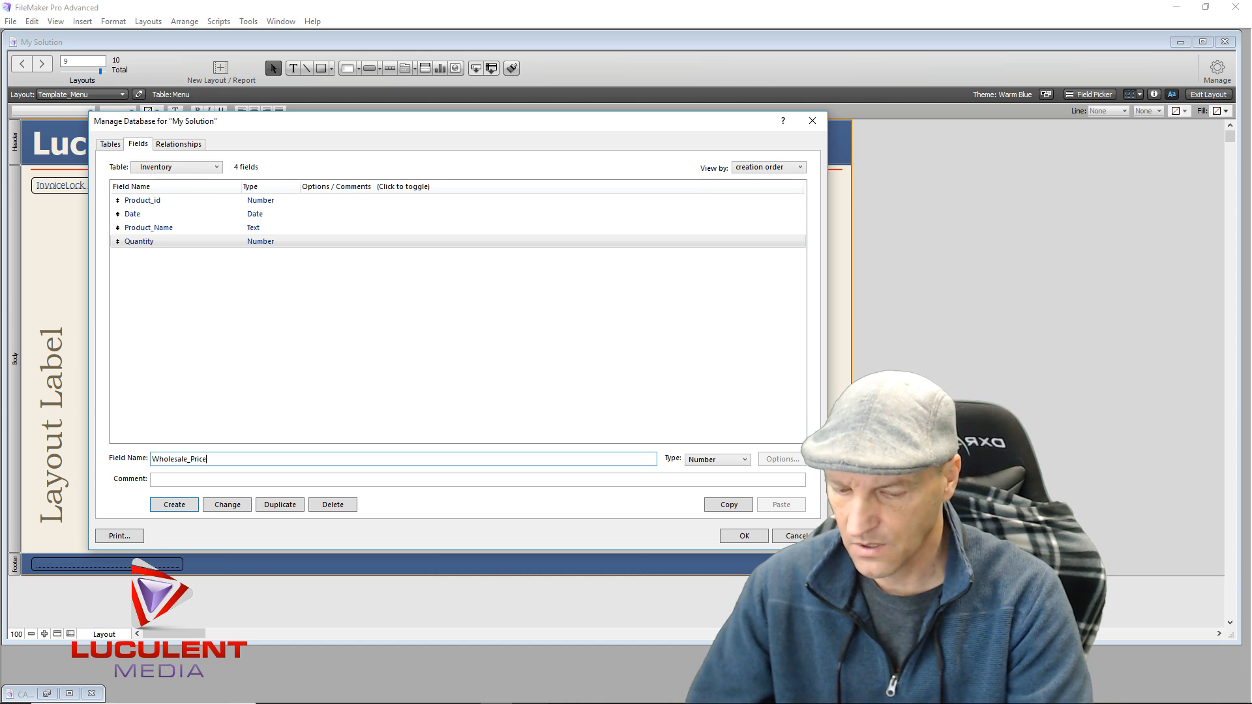
key("Return")
Add Retail_Price and Sale_Price as Number fields
type("Re")
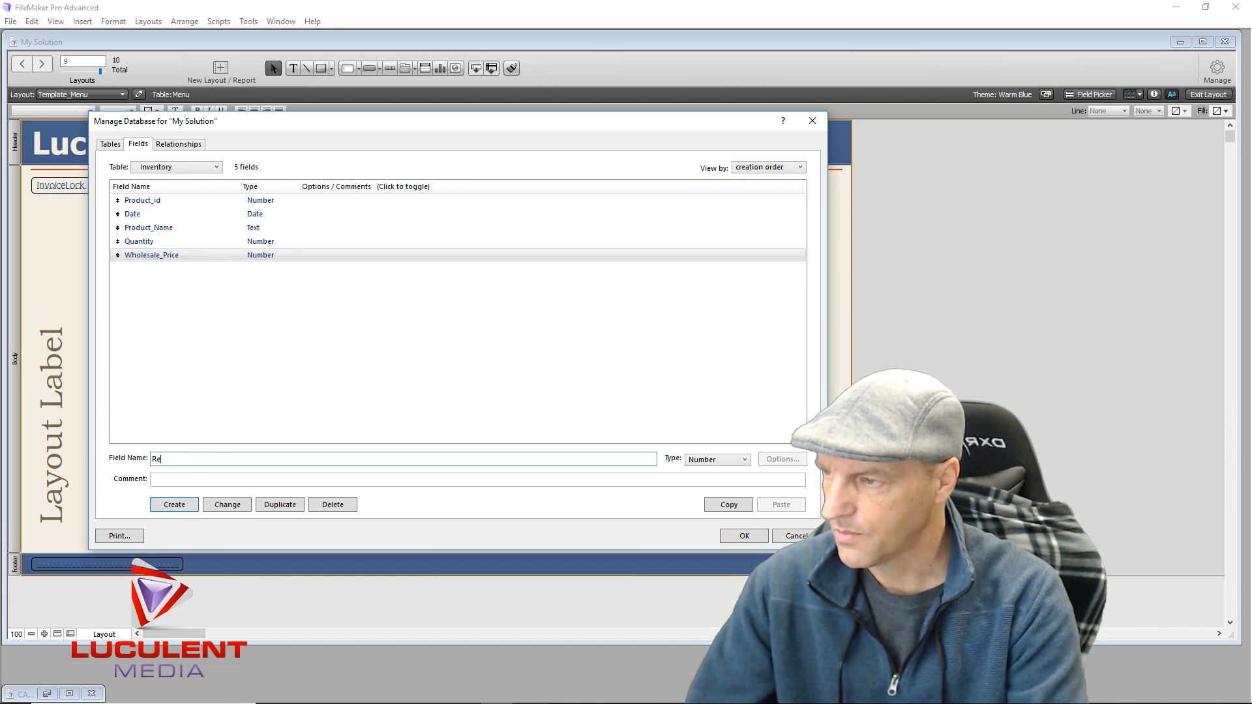
type("attail_")
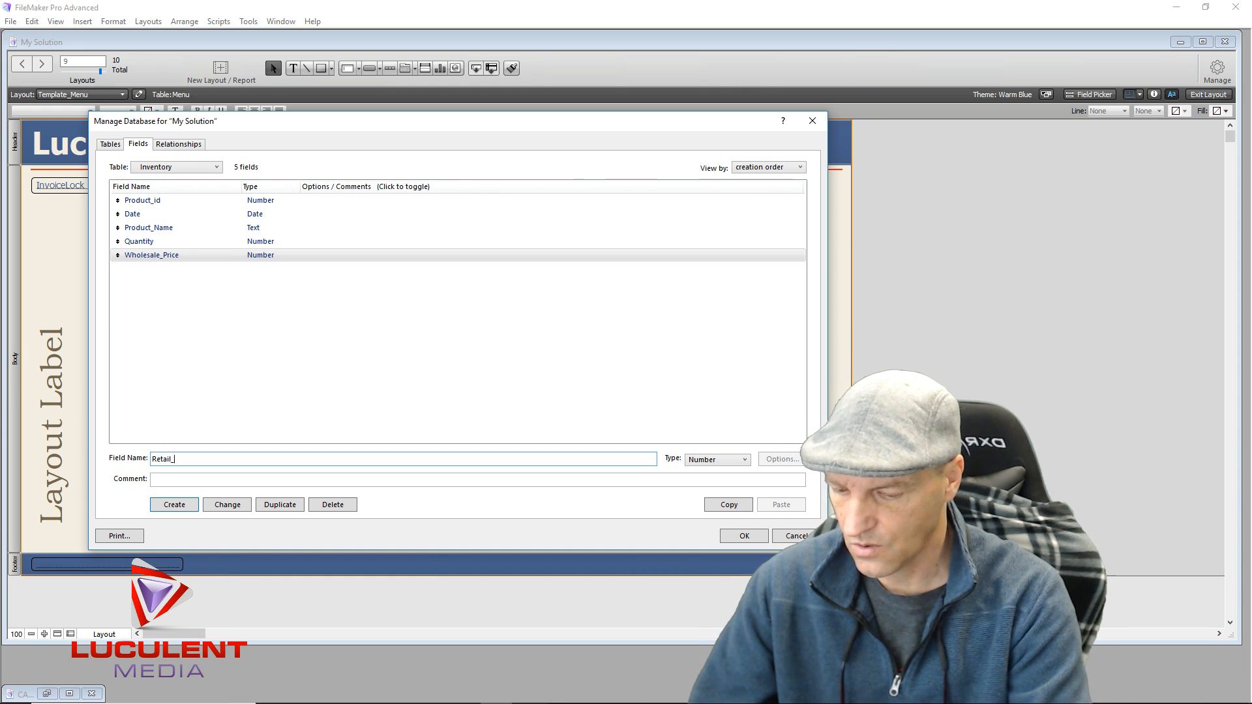
type("Price")
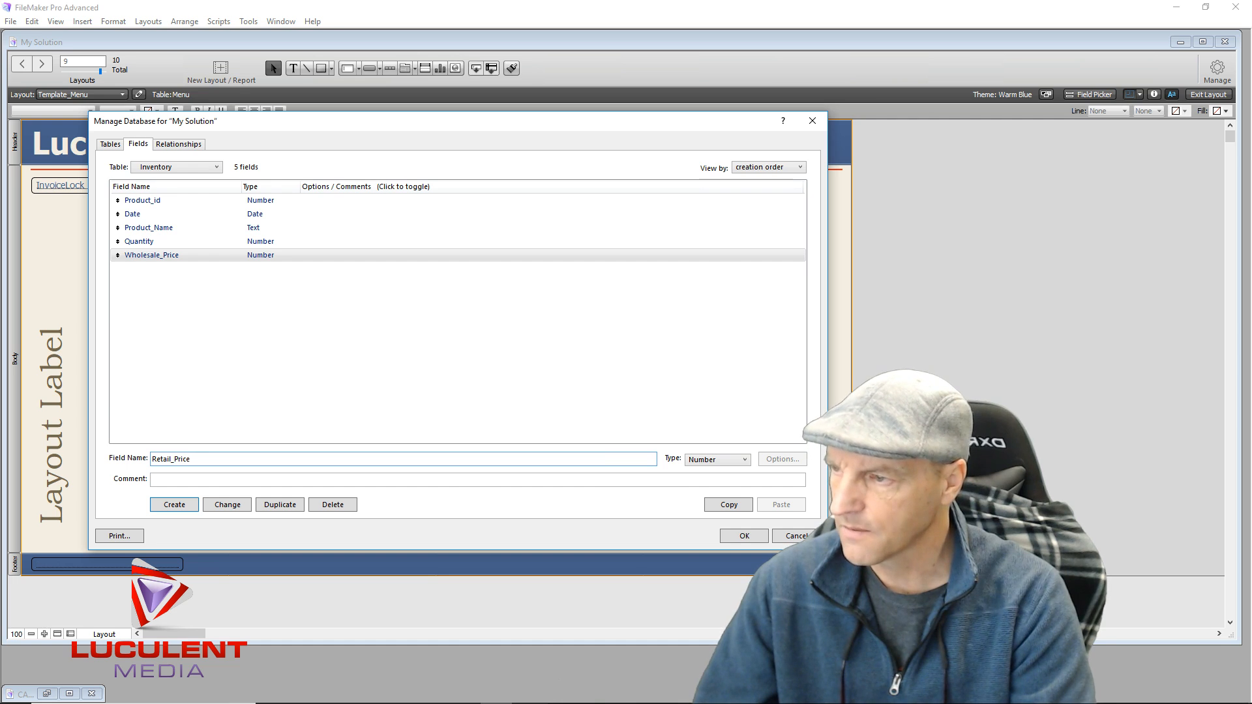
key("Return")
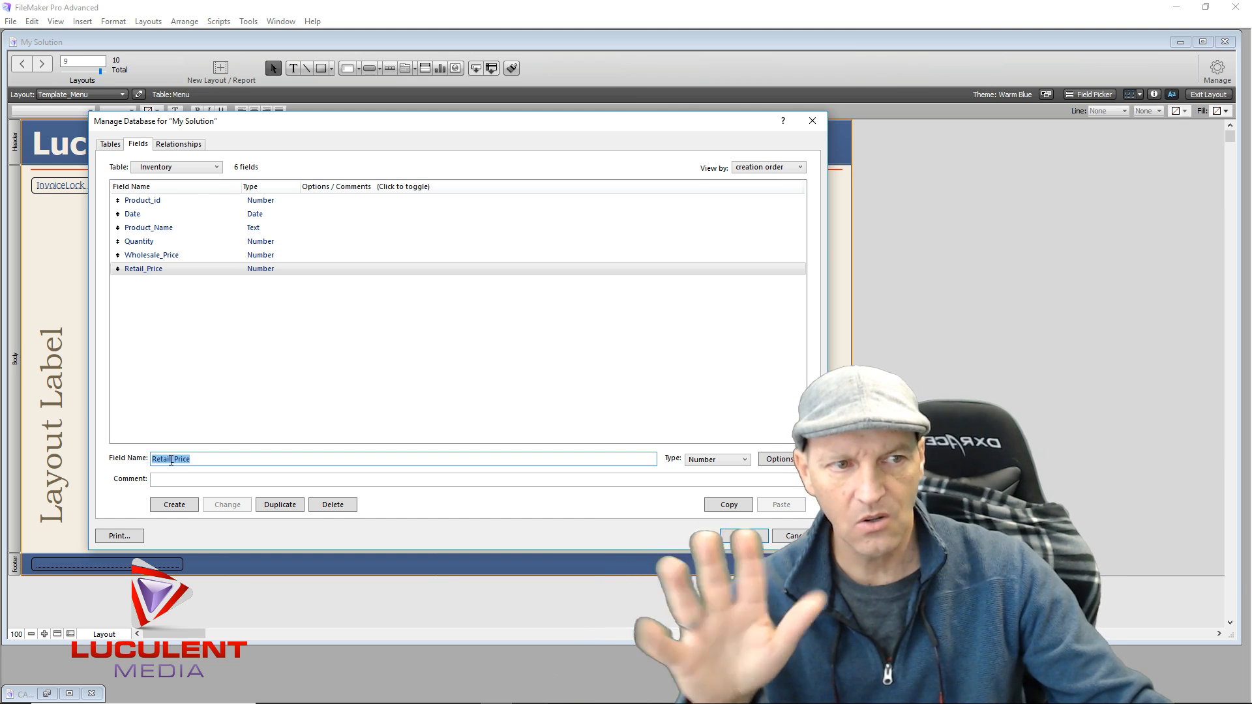
type("Sale")
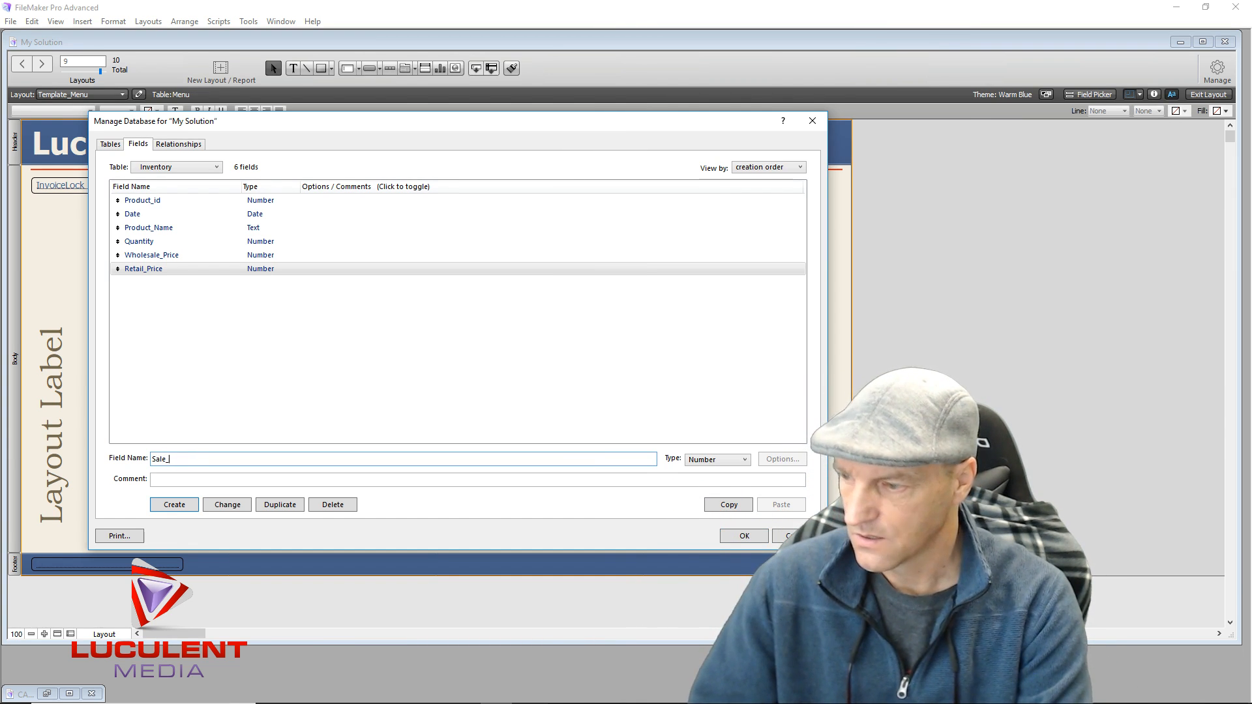
type("_Price")
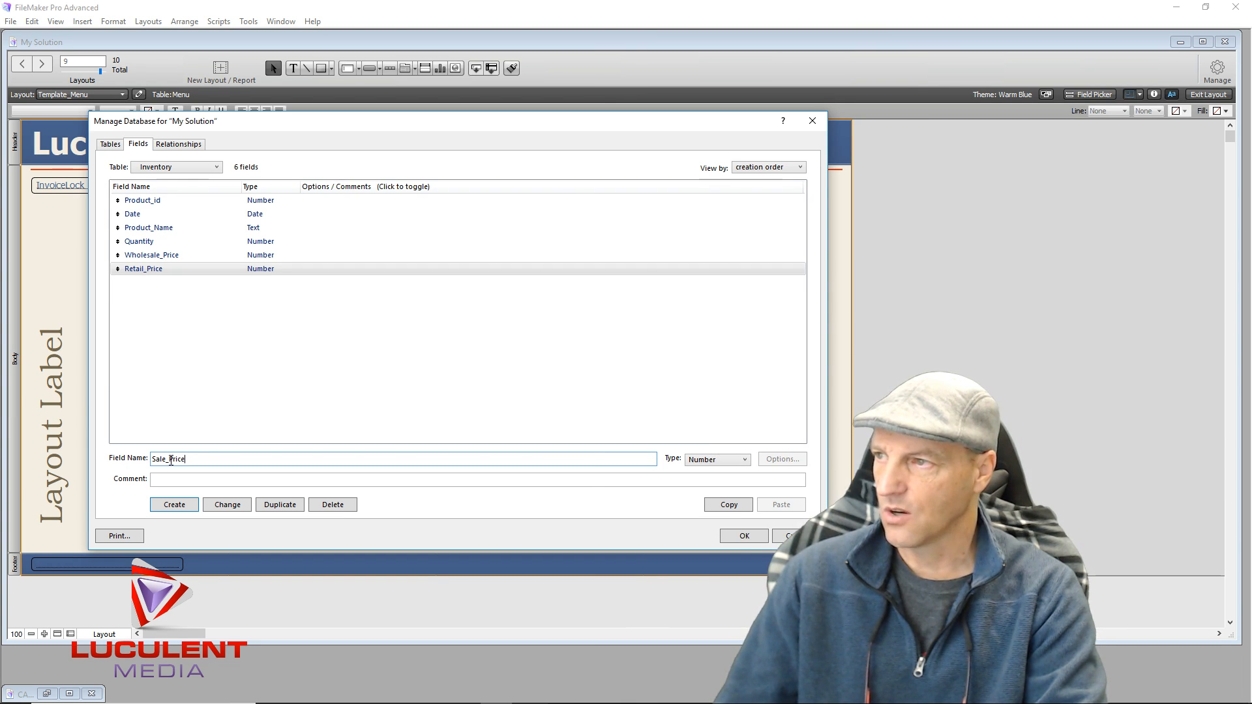
key("Return")
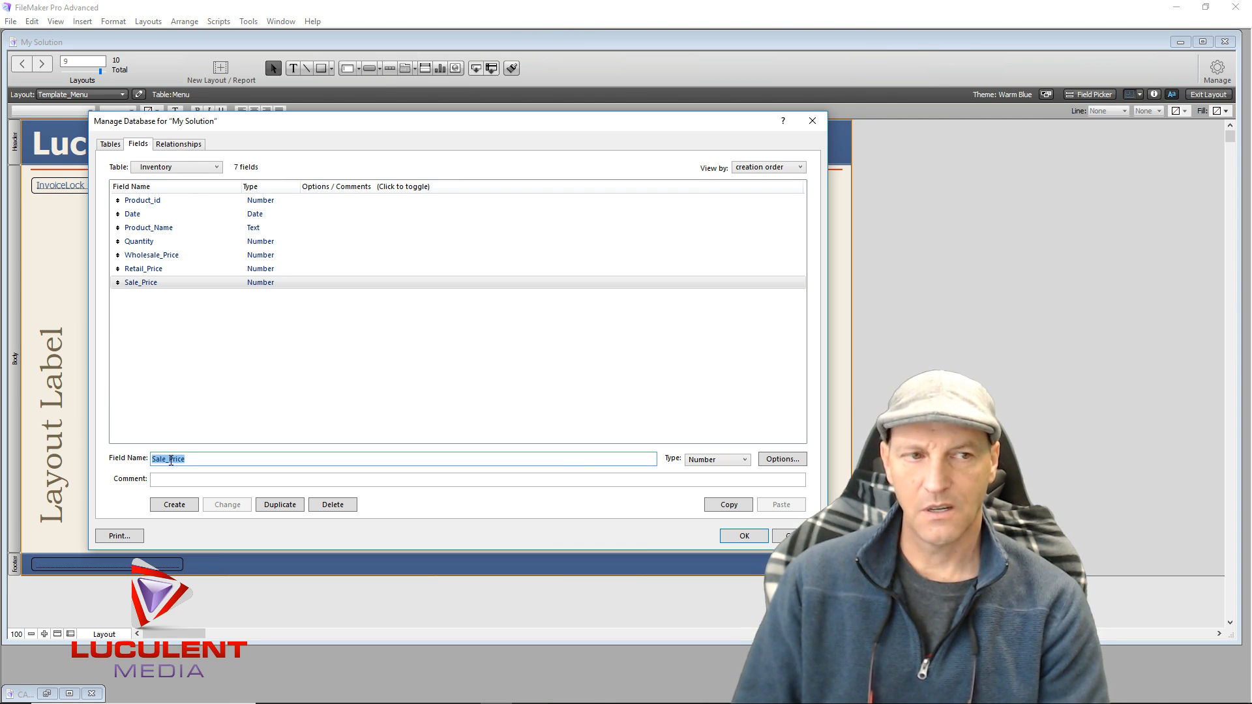
Add Category and Note_Box as Text fields
type("Categor")
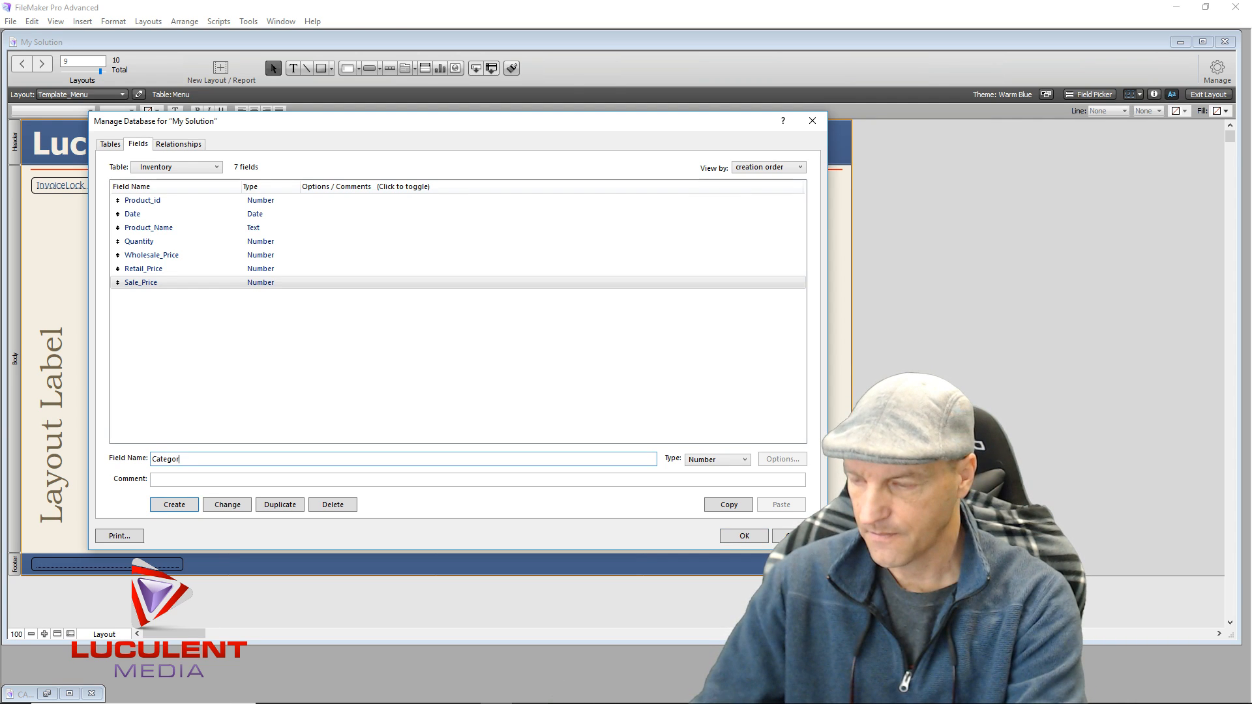
type("y")
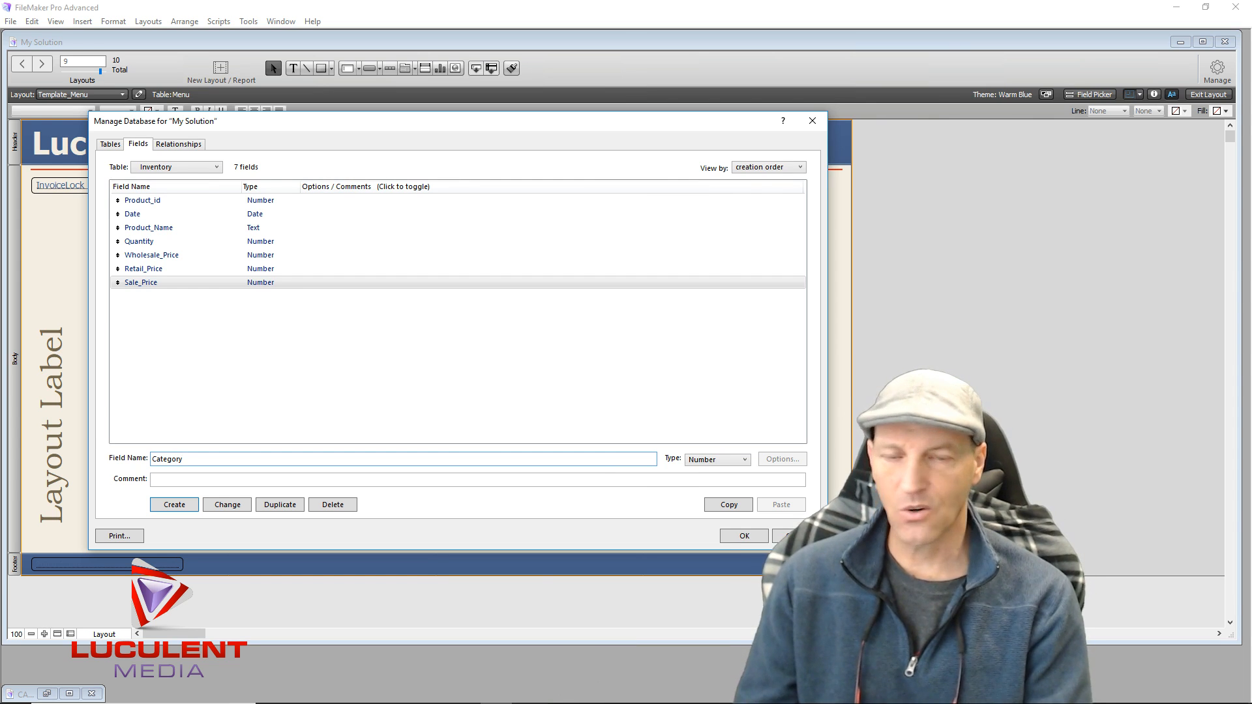
key("ctrl+t")
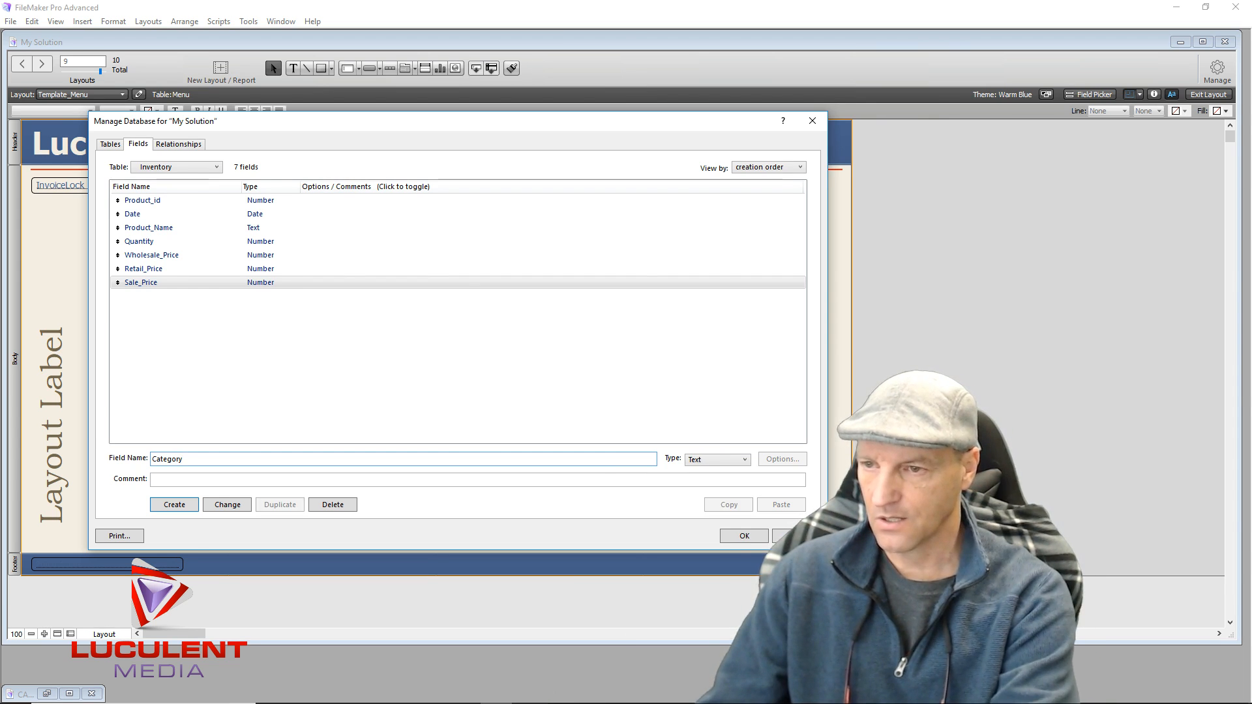
key("Return")
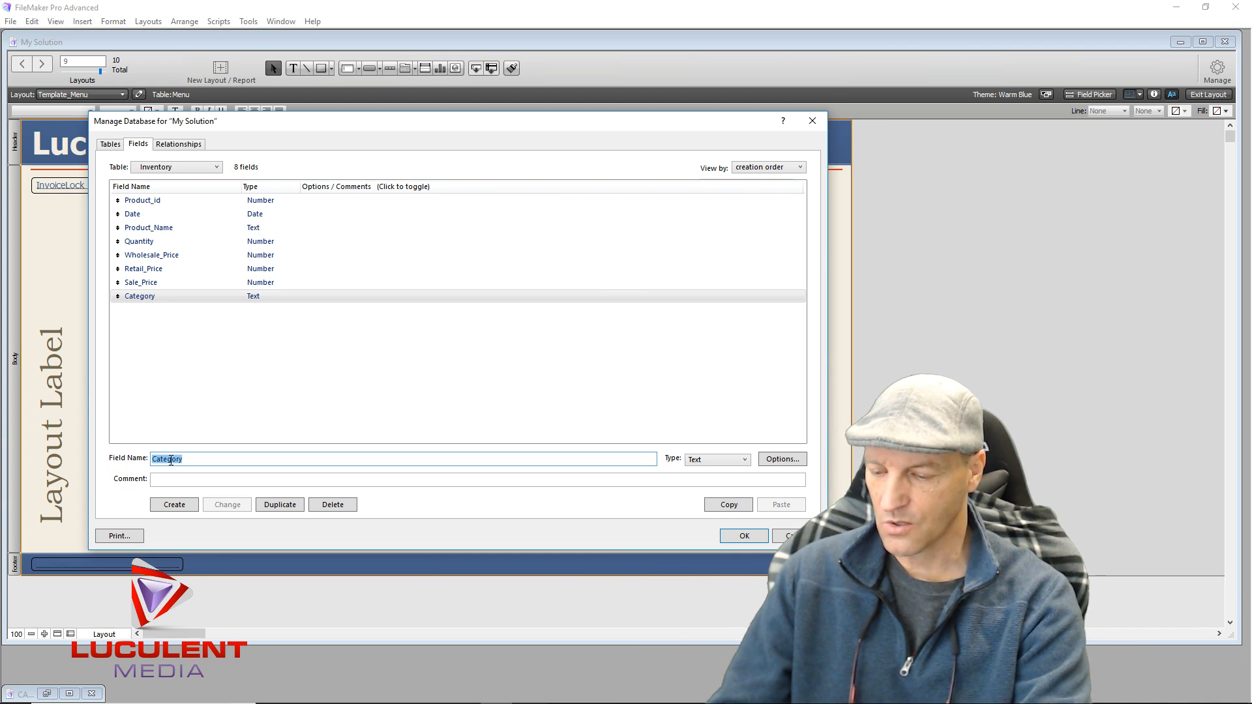
type("N")
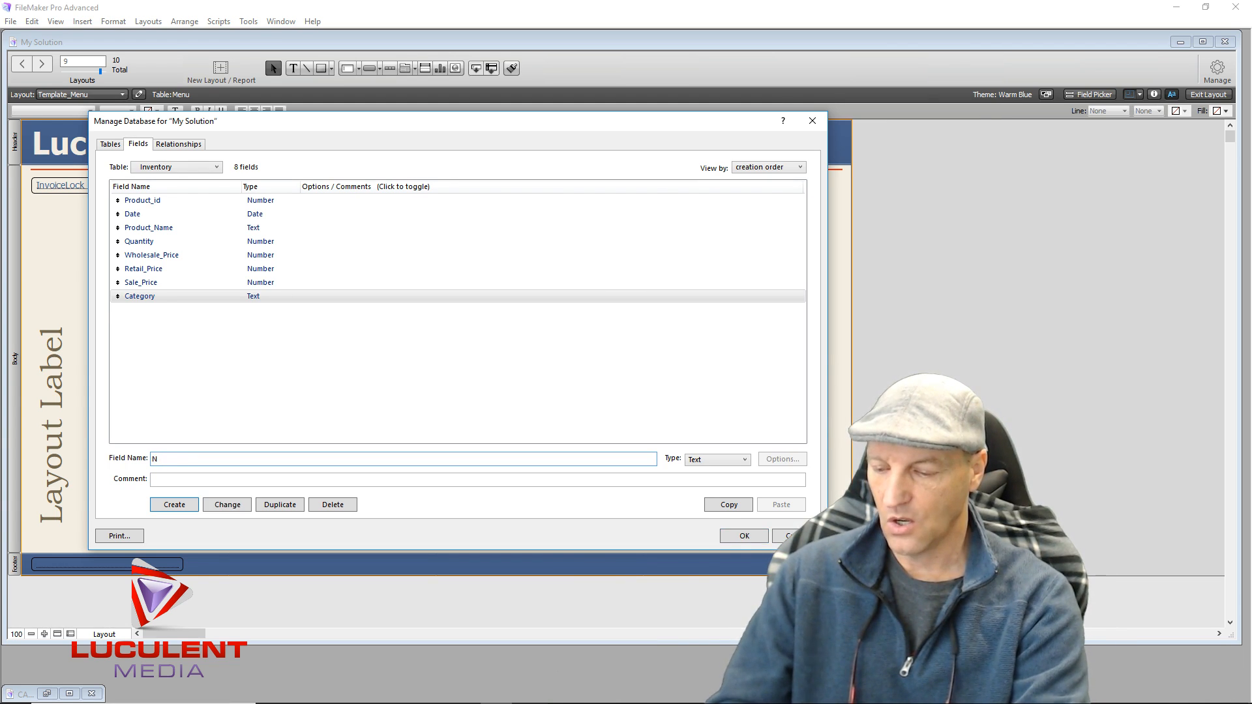
type("ote_Box")
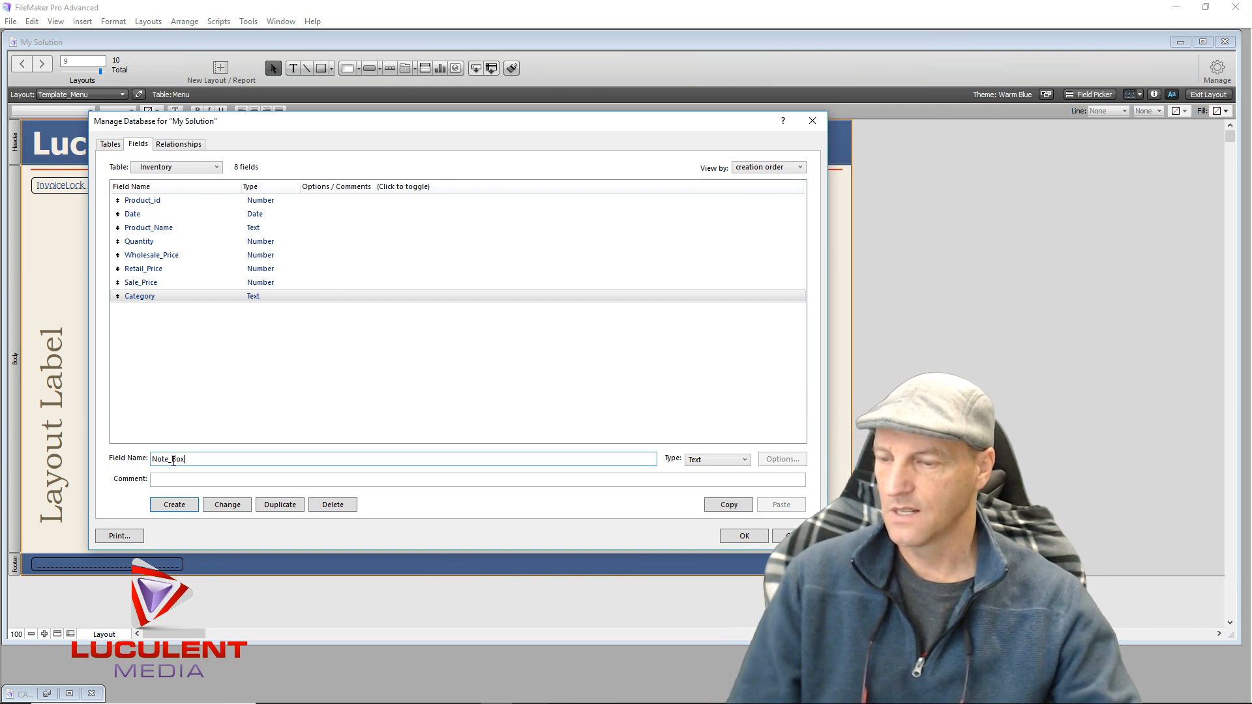
left_click(178, 508)
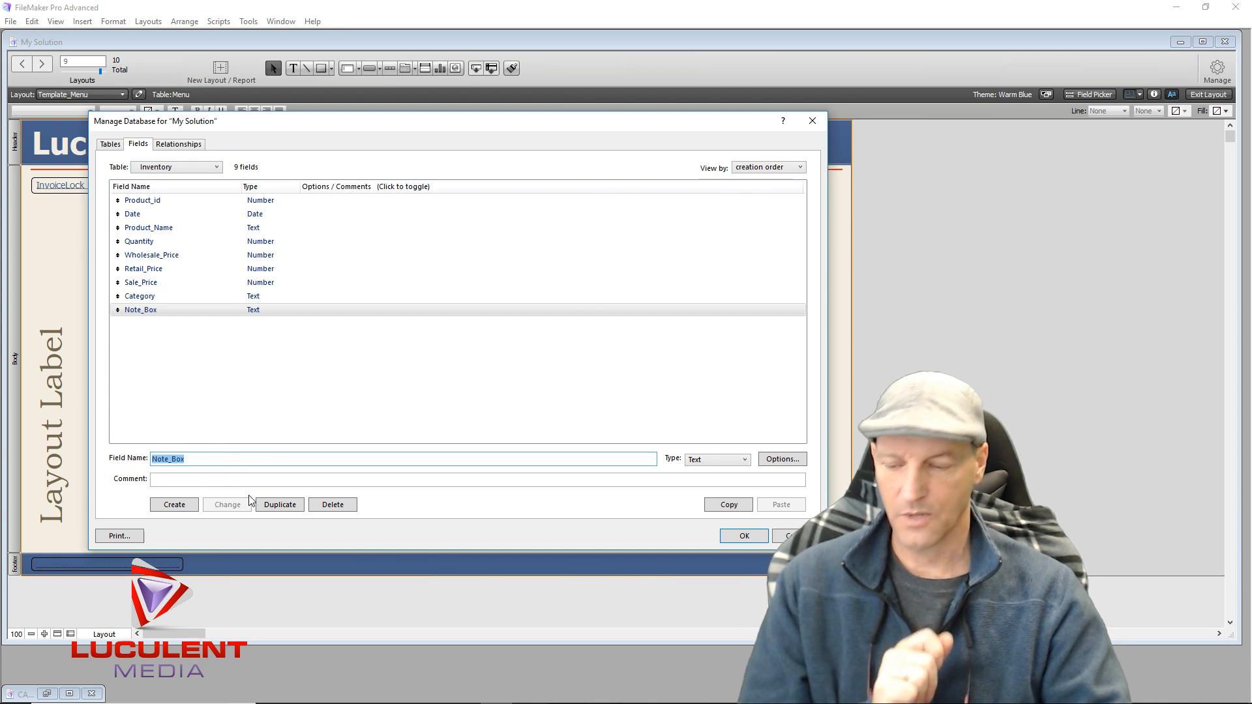
Add Minimum_Quantity as a Number field, completing the ten Inventory fields
type("Minimum")
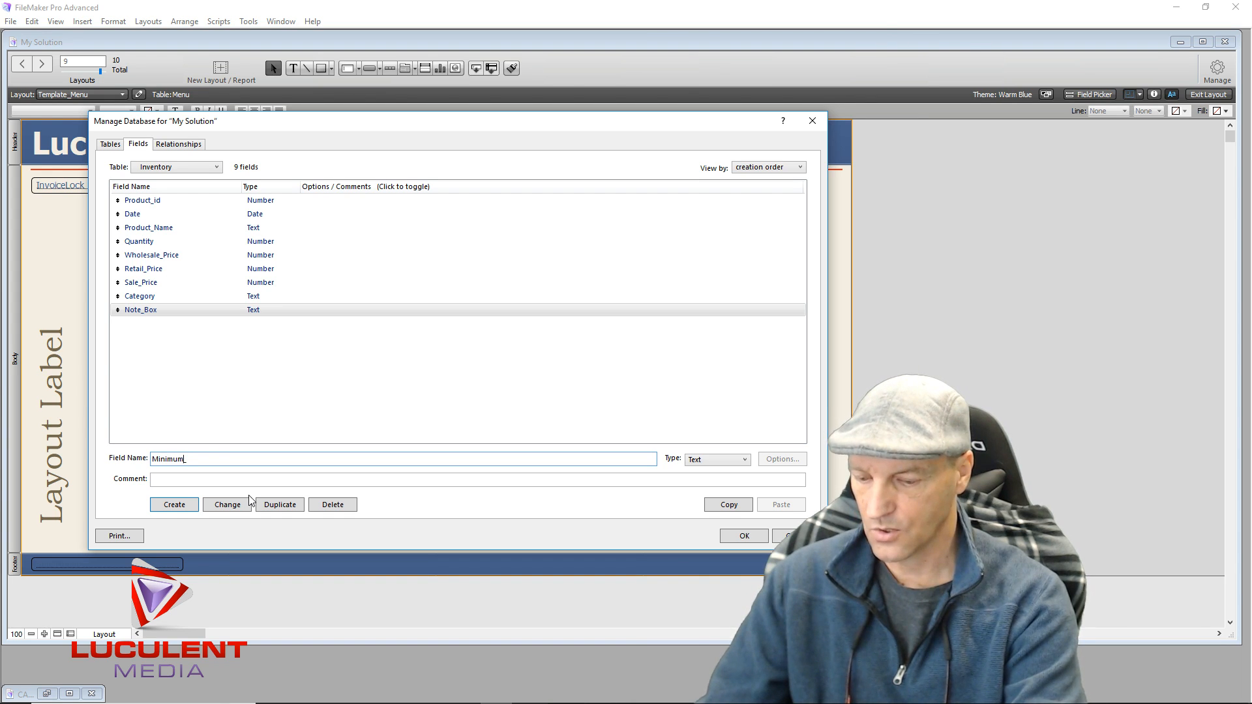
type("_Quantity")
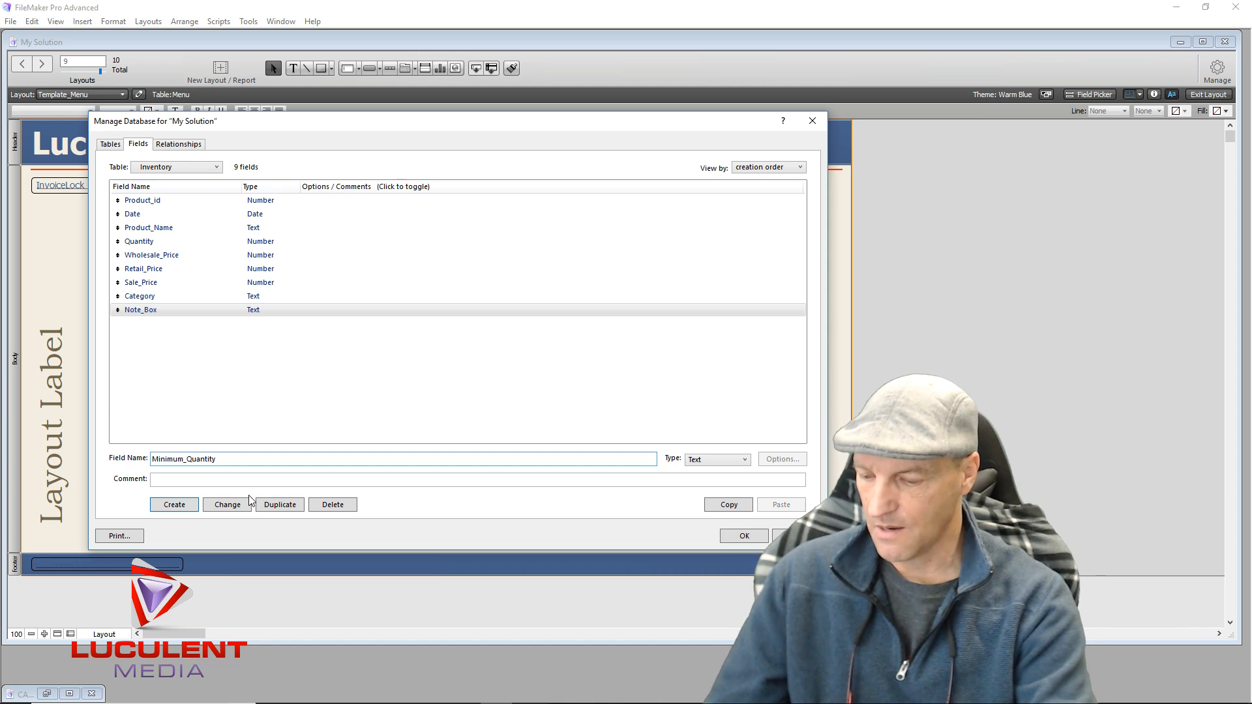
key("ctrl+n")
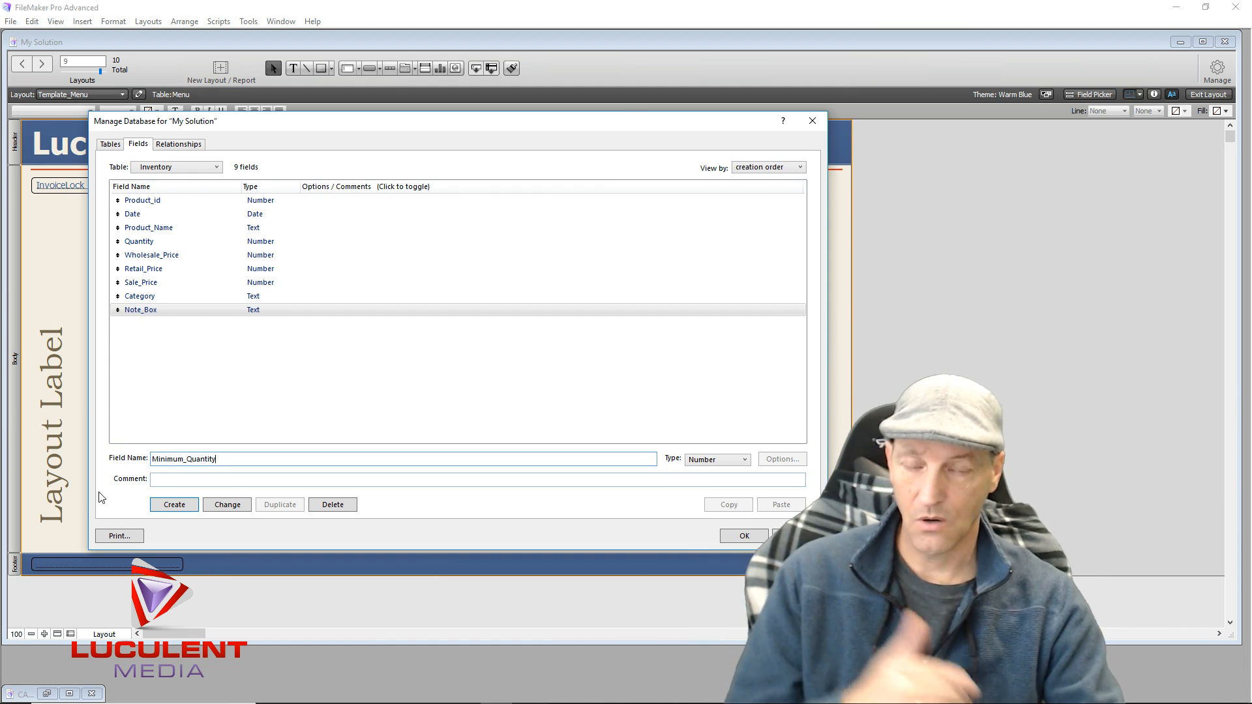
left_click(174, 506)
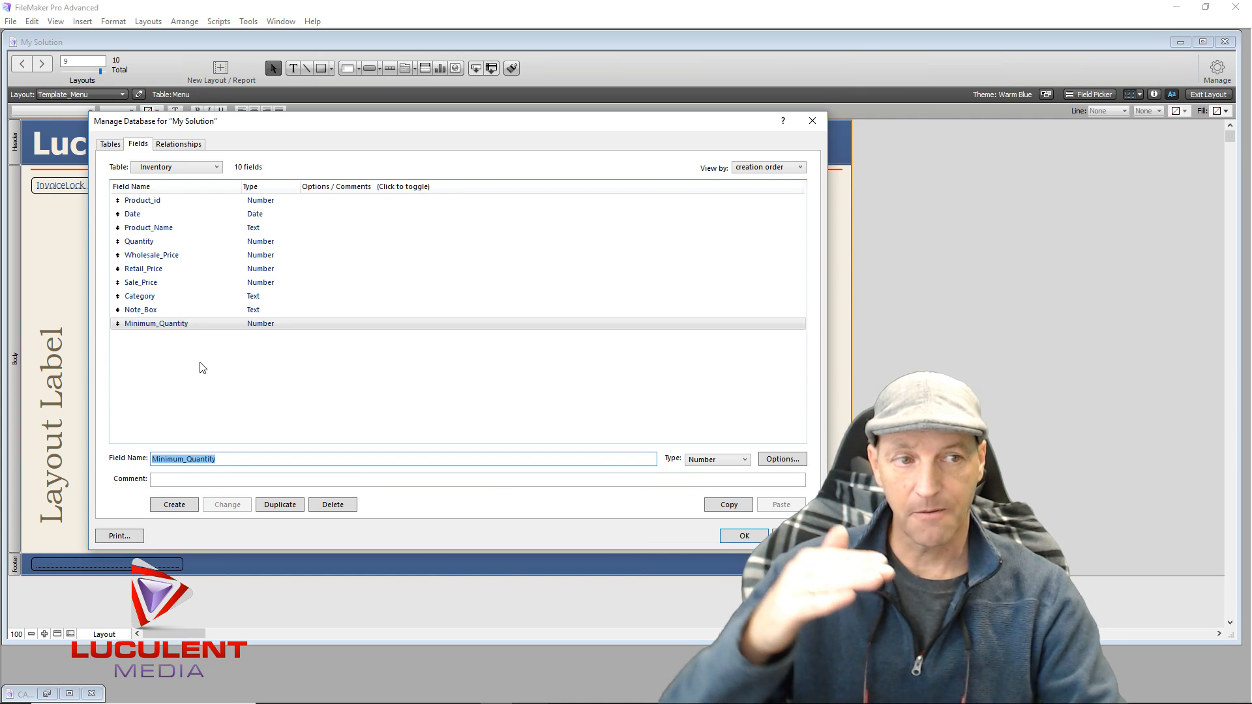
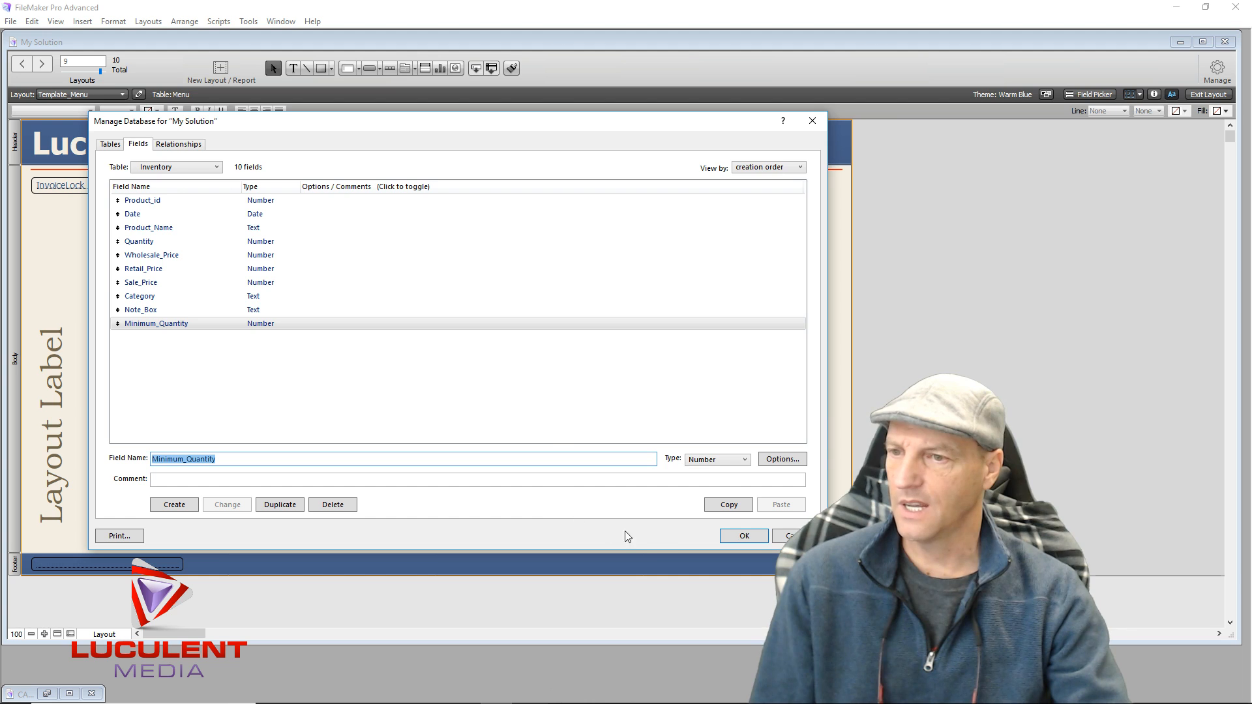
Confirm the new Inventory fields with OK and close Manage Database
left_click(728, 540)
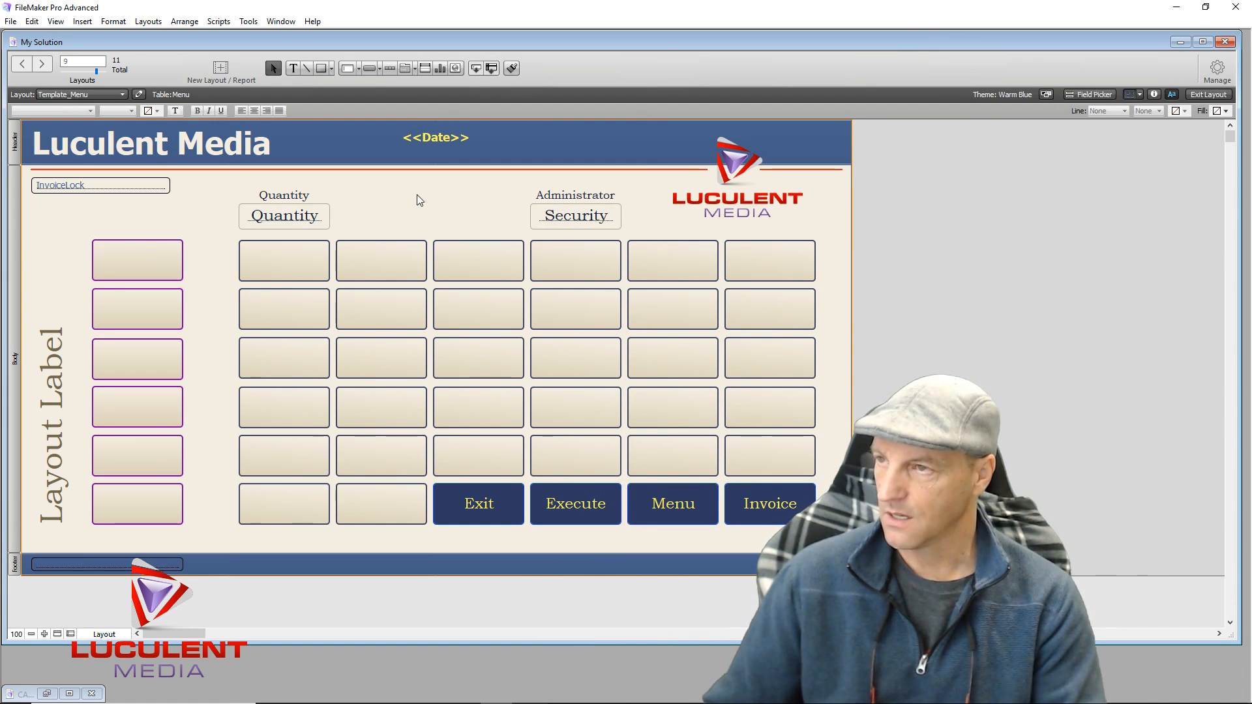
Open File > Sharing > Share with FileMaker Clients
left_click(11, 21)
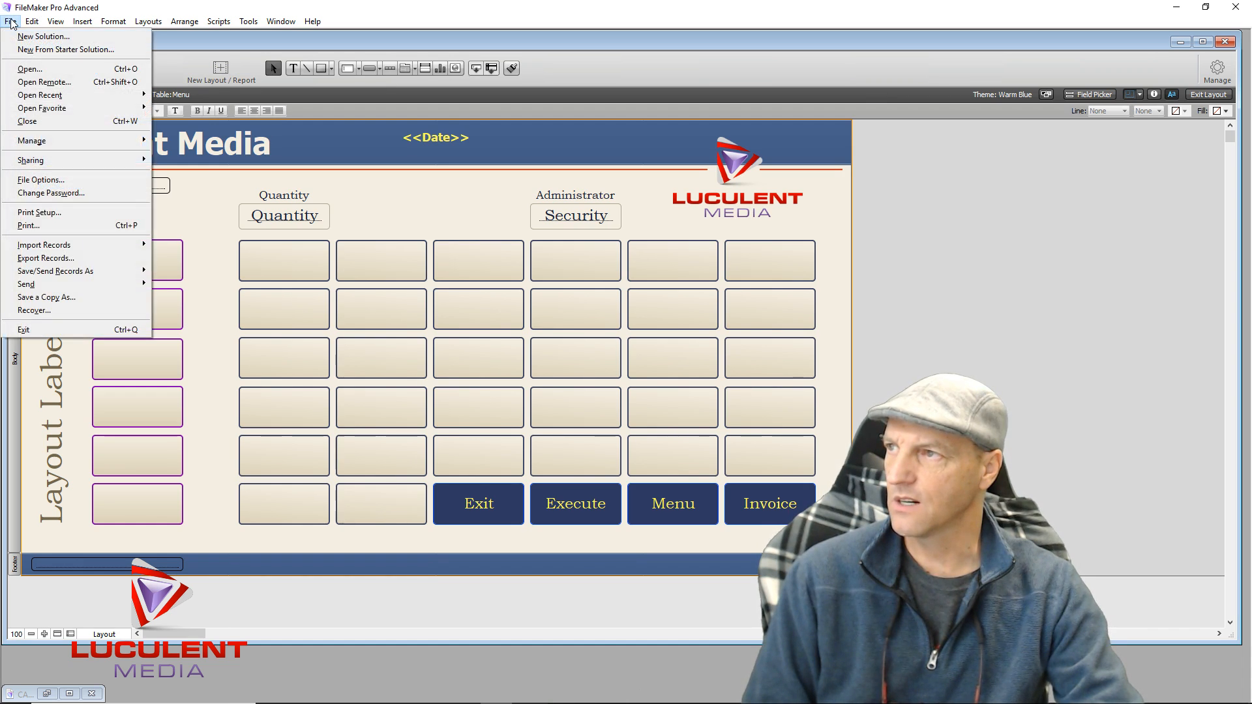
mouse_move(67, 161)
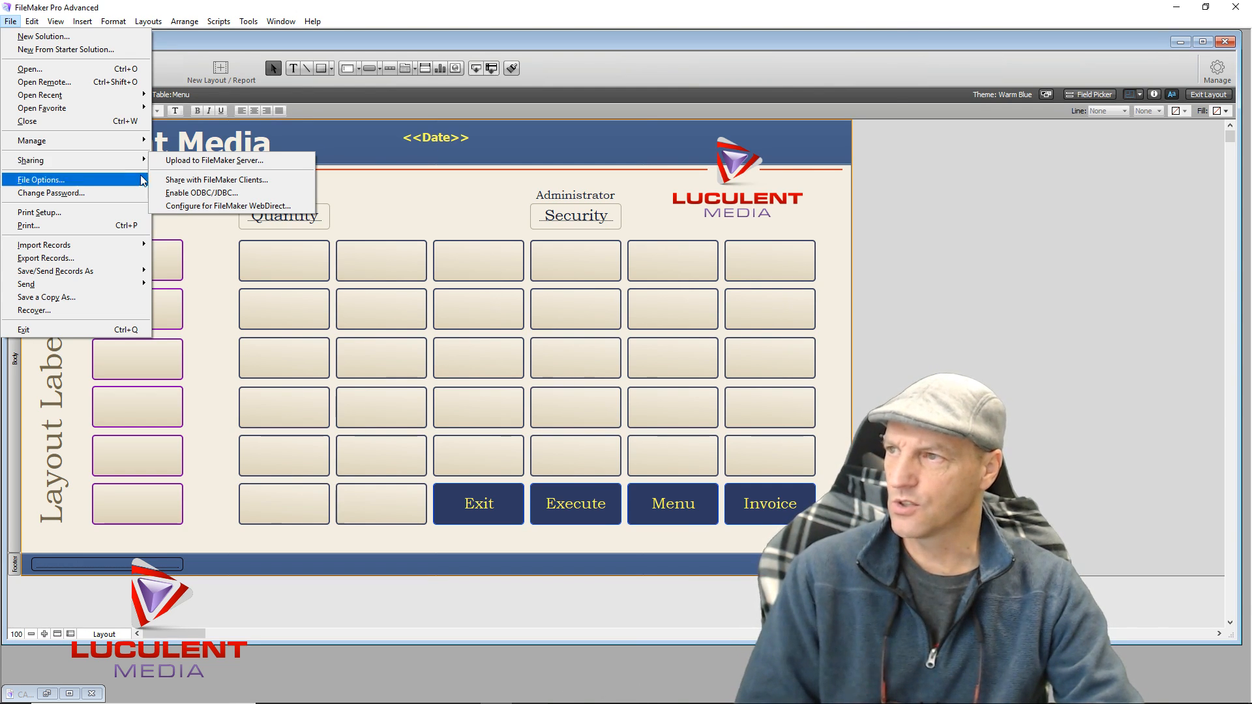
left_click(219, 181)
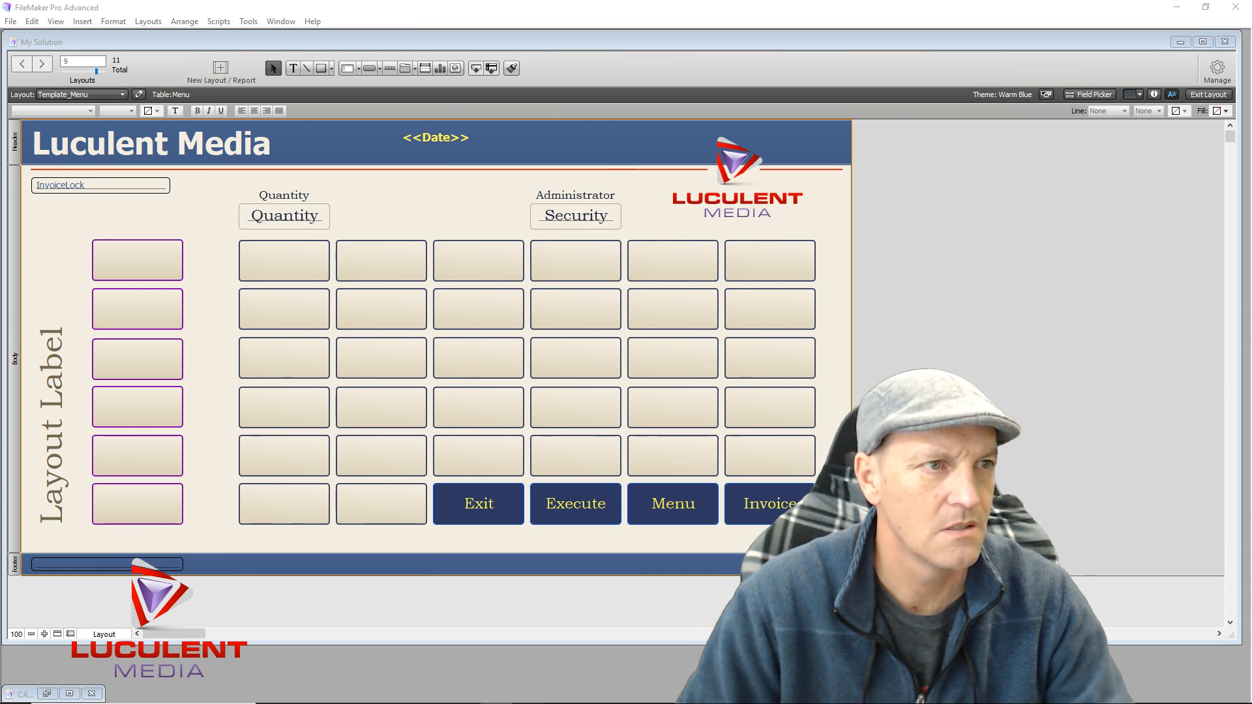
Return focus to the FileMaker window showing the Template_Menu layout with Alt+Tab
key("alt+Tab")
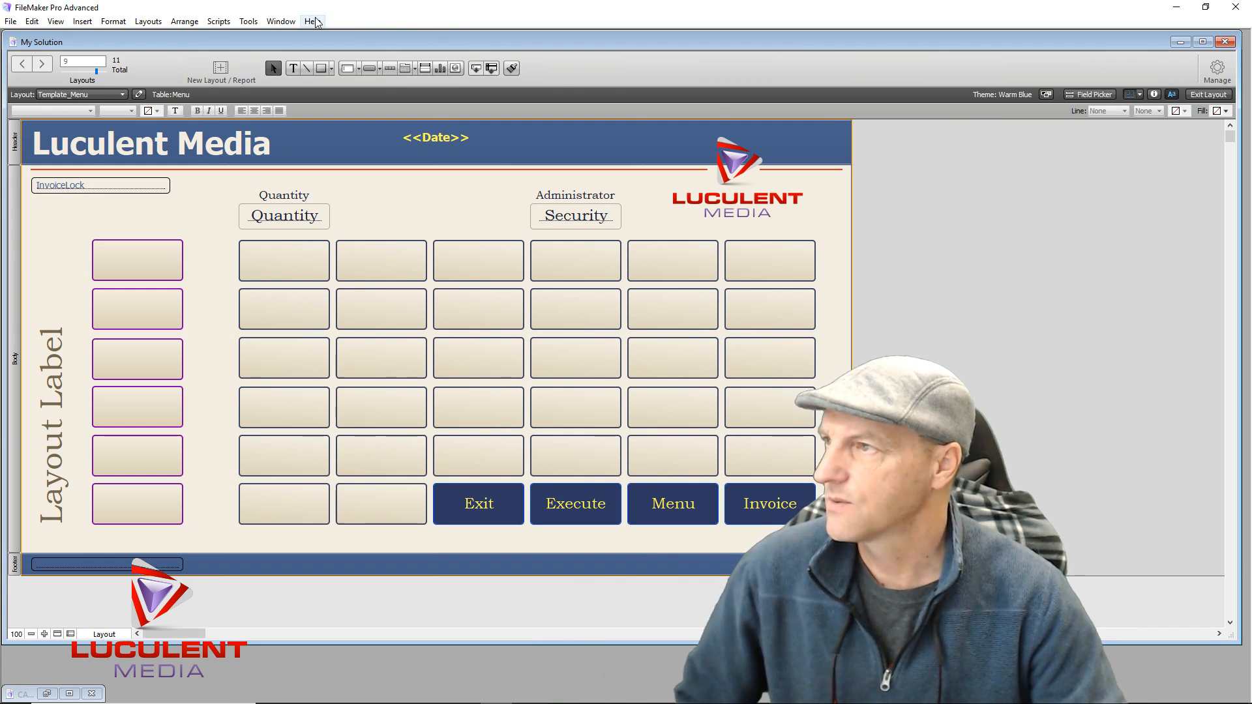
Reopen File > Sharing > Share with FileMaker Clients
left_click(10, 21)
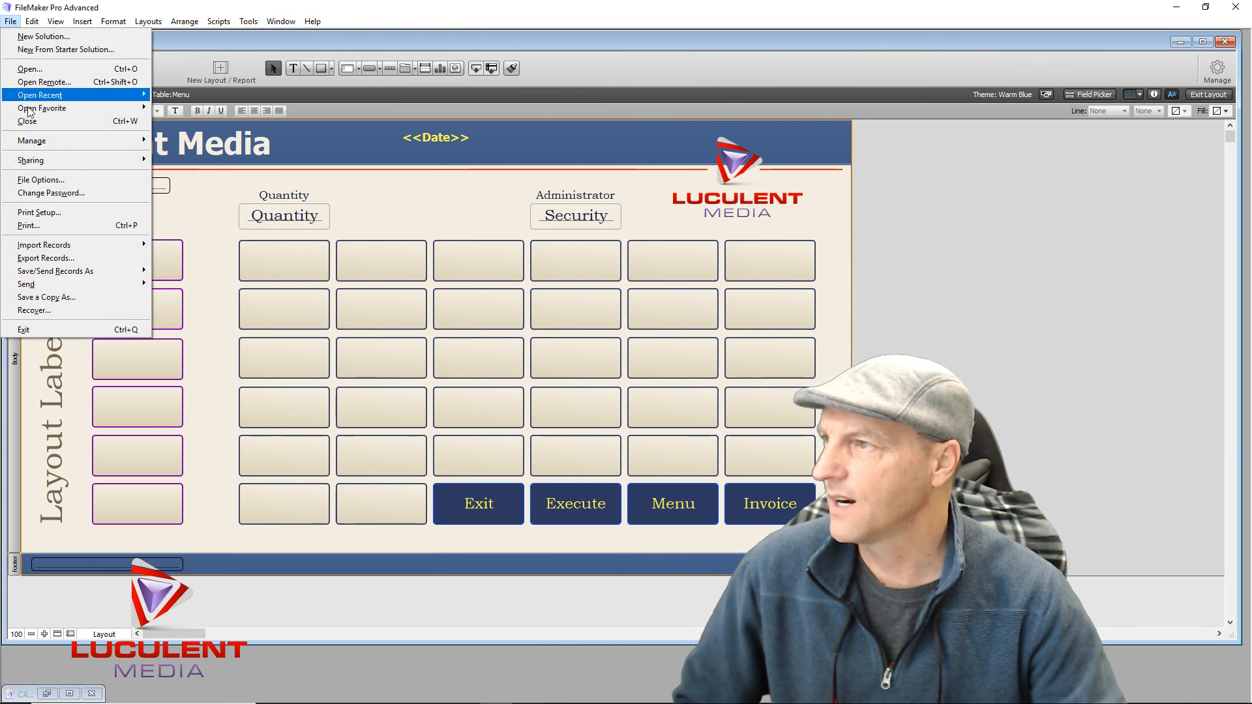
mouse_move(75, 161)
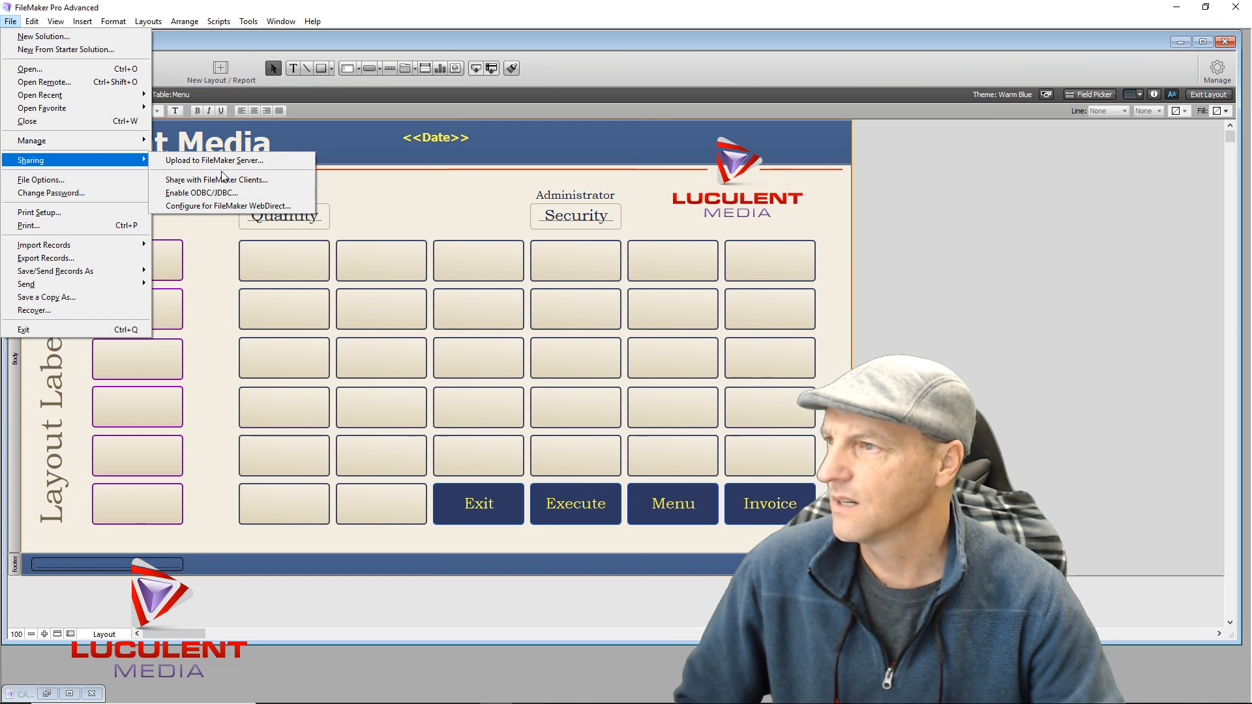
left_click(223, 180)
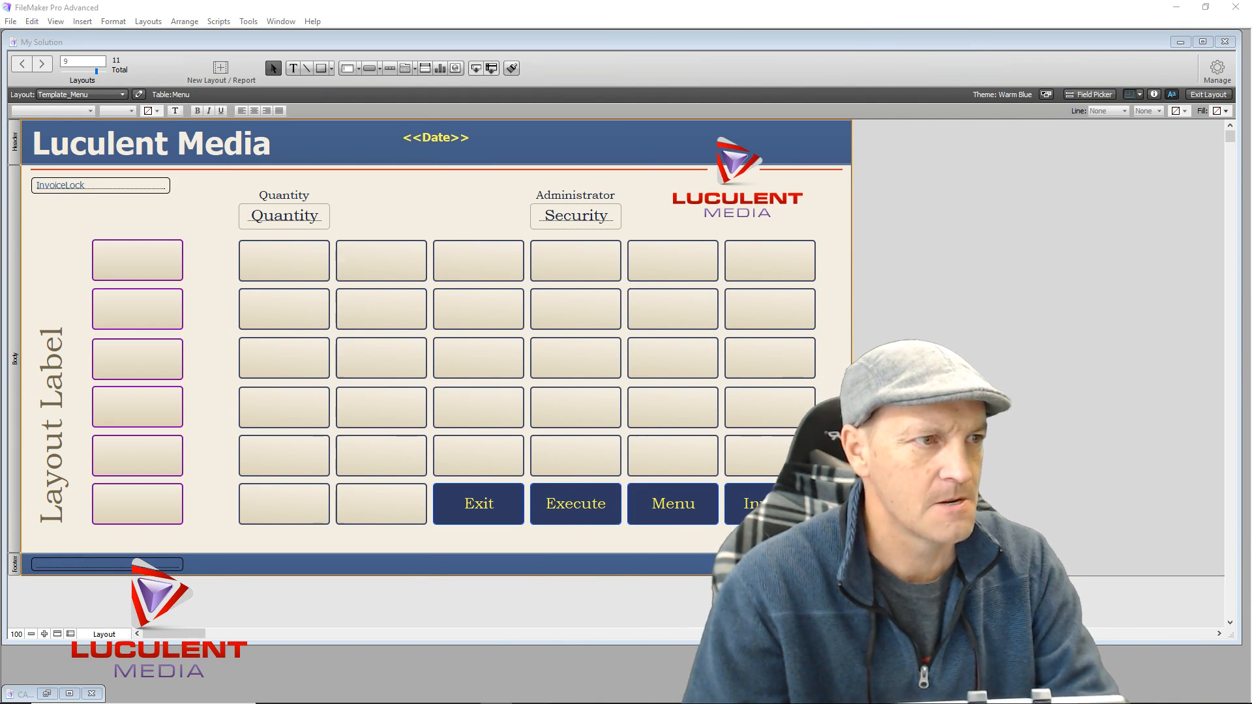
key("alt+Tab")
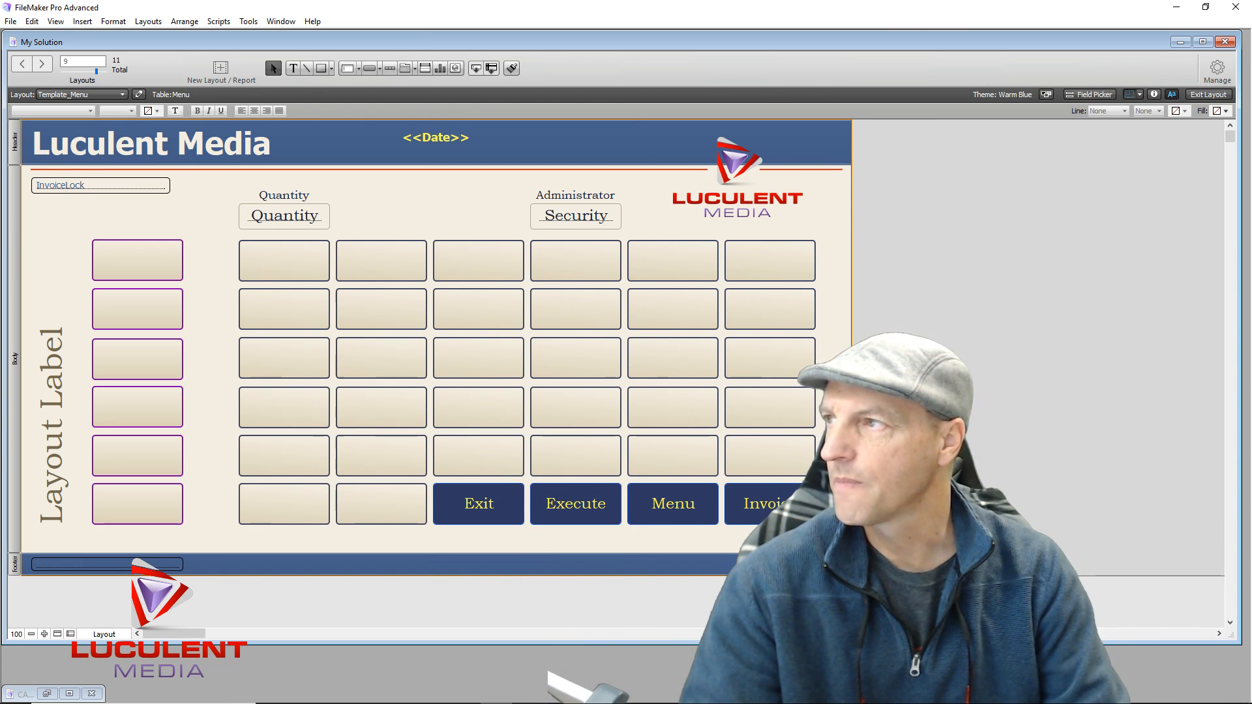
Open the Share with FileMaker Clients settings from File > Sharing once more
left_click(11, 21)
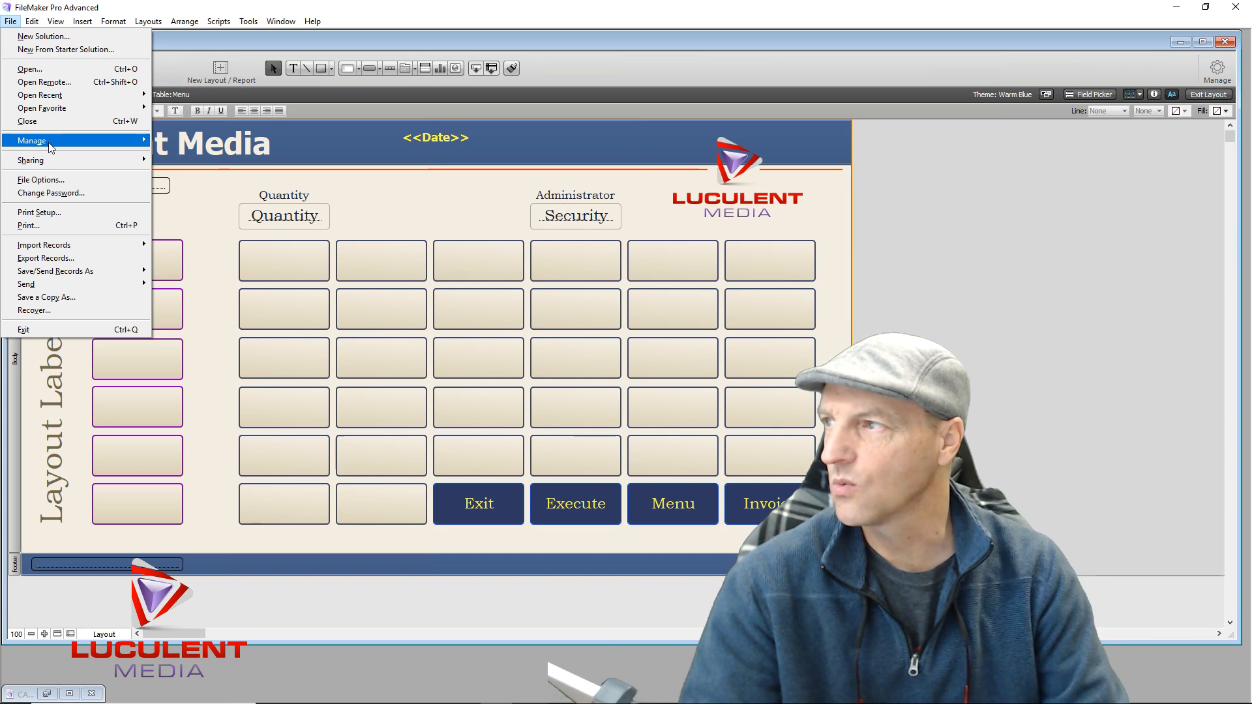
mouse_move(56, 156)
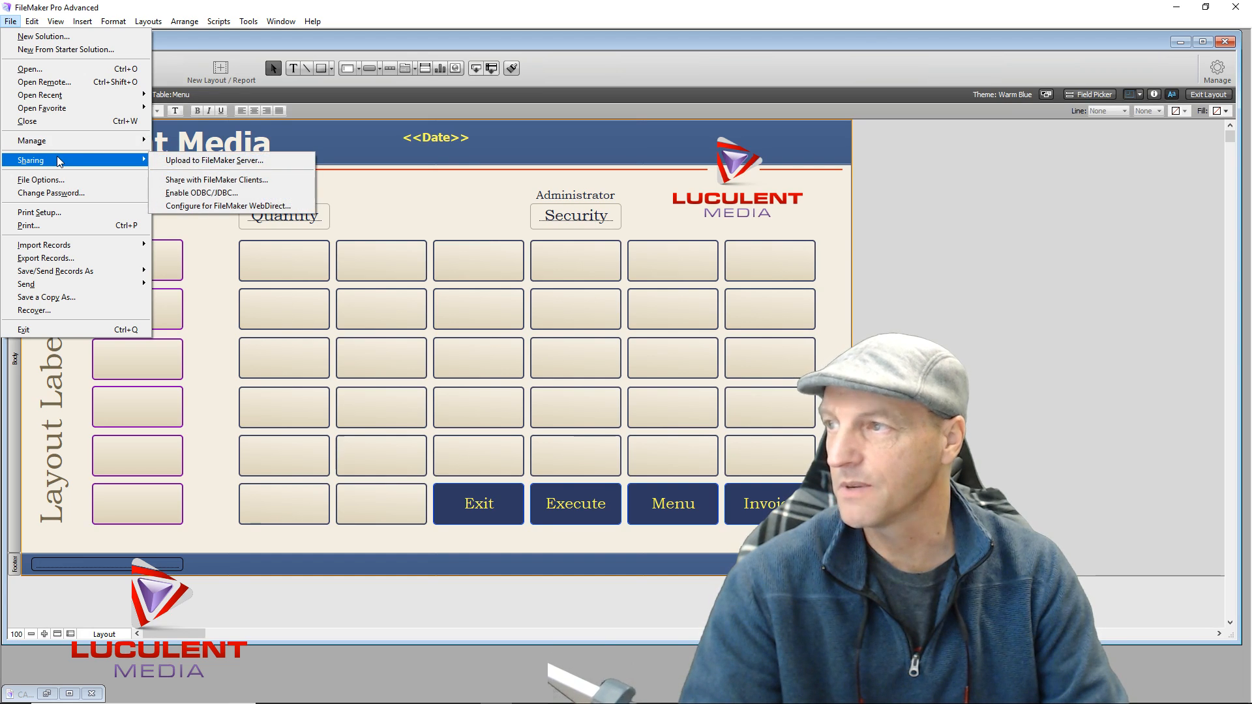
left_click(193, 184)
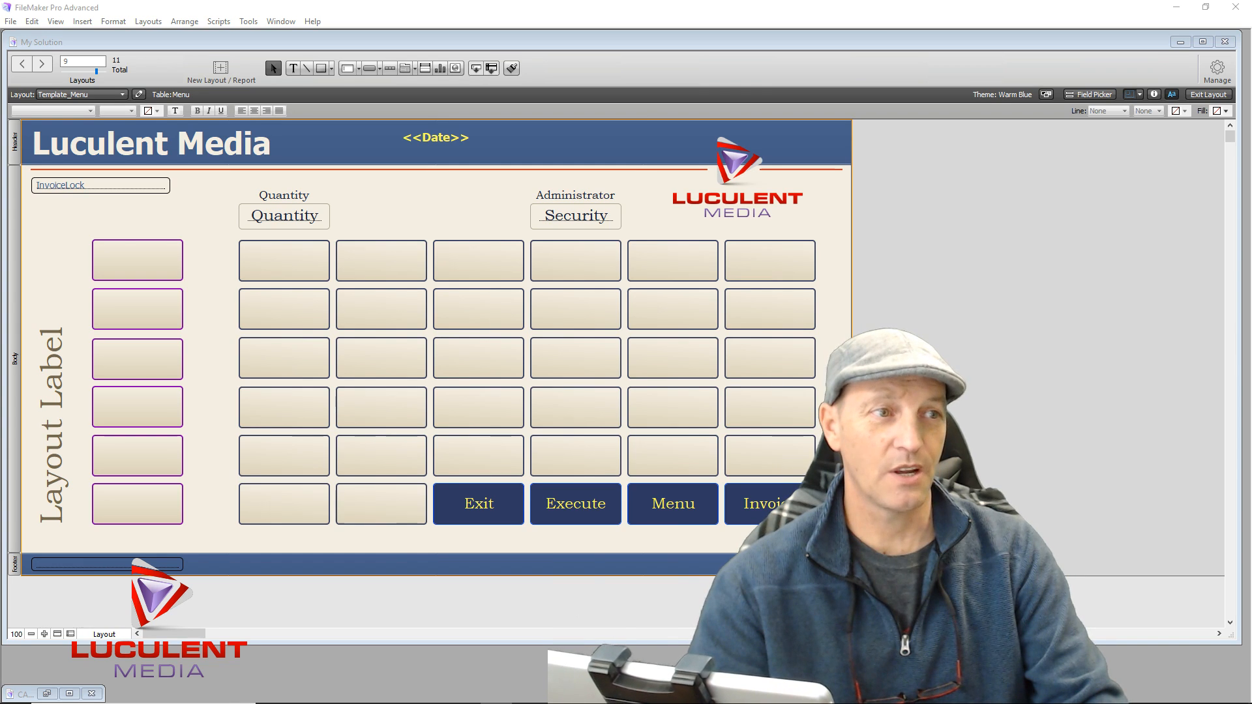
key("alt+Tab")
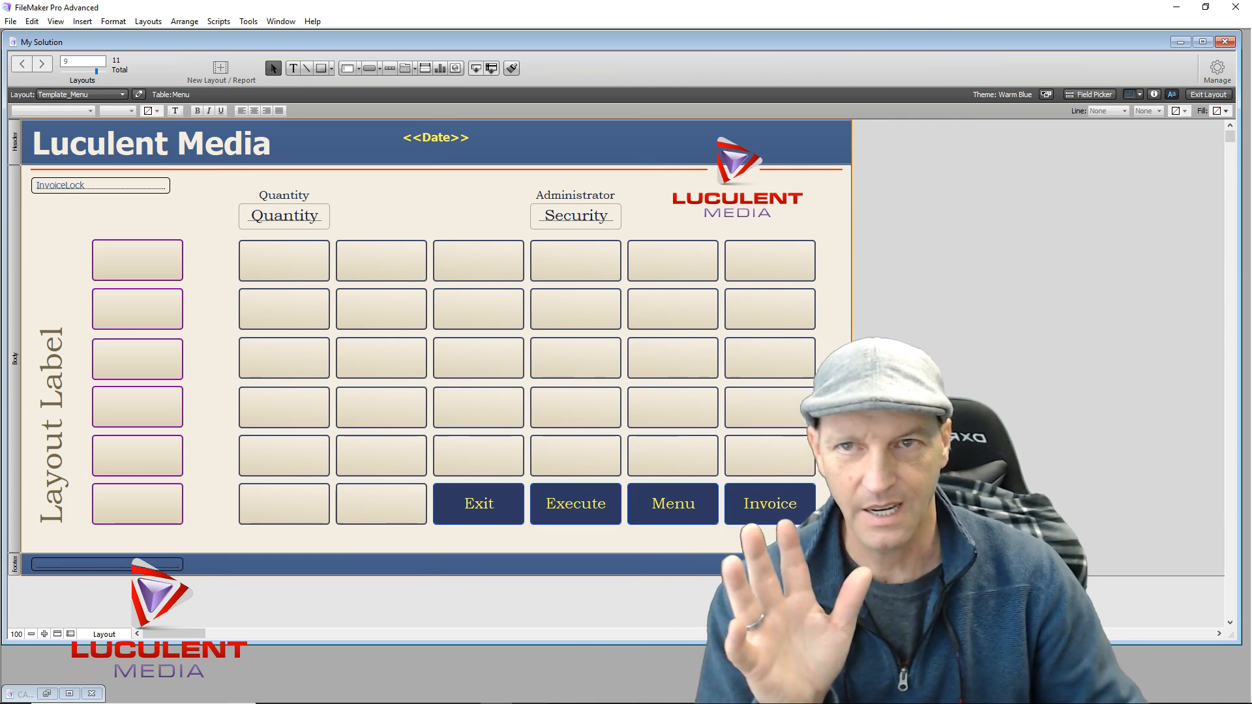
left_click(11, 22)
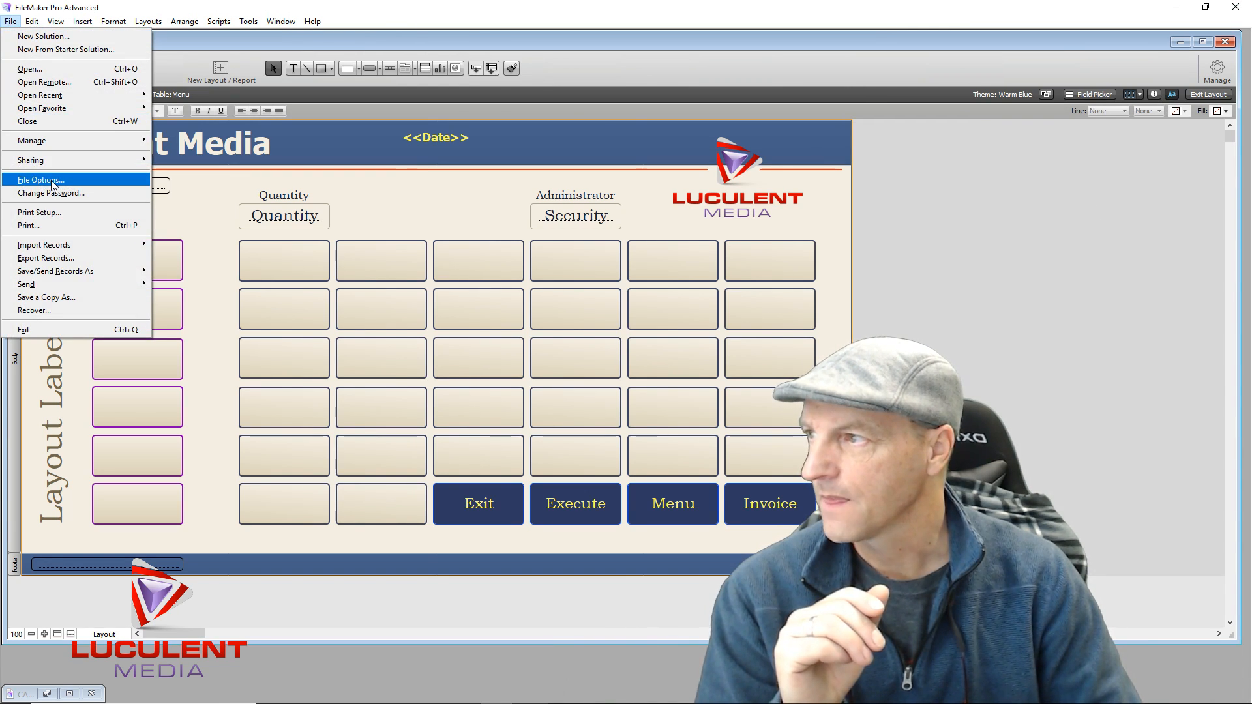
mouse_move(78, 161)
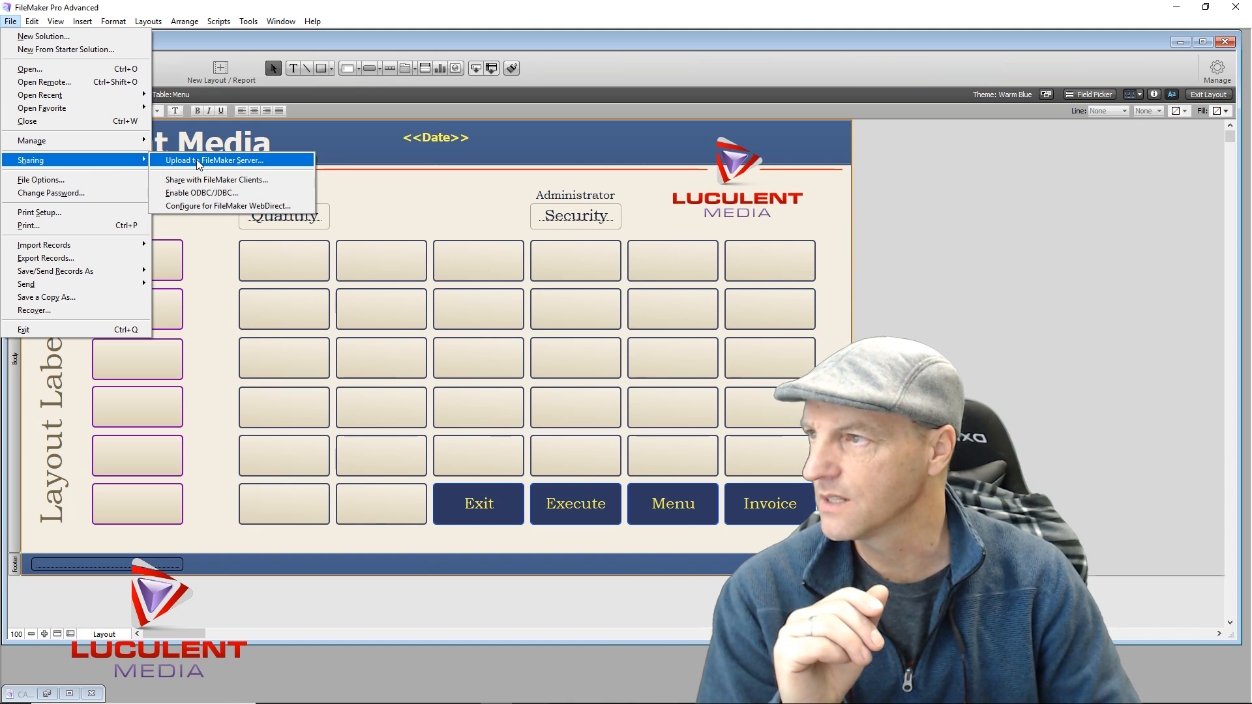
left_click(205, 179)
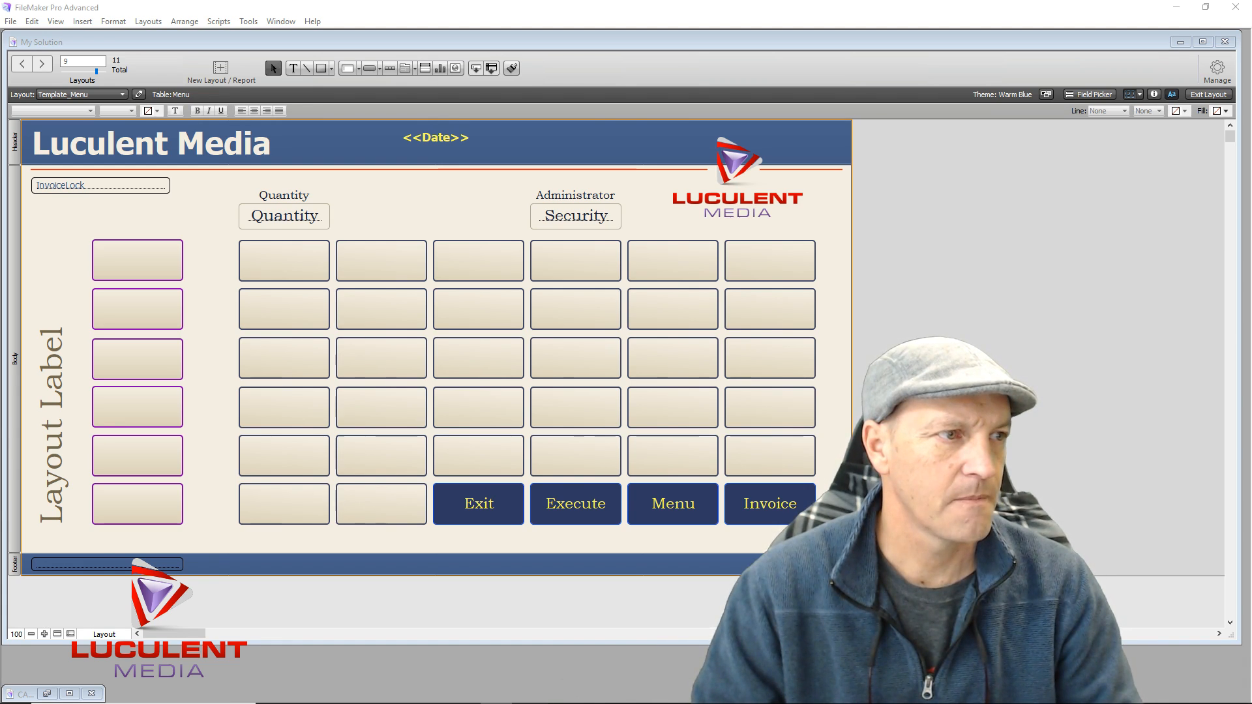
key("alt+Tab")
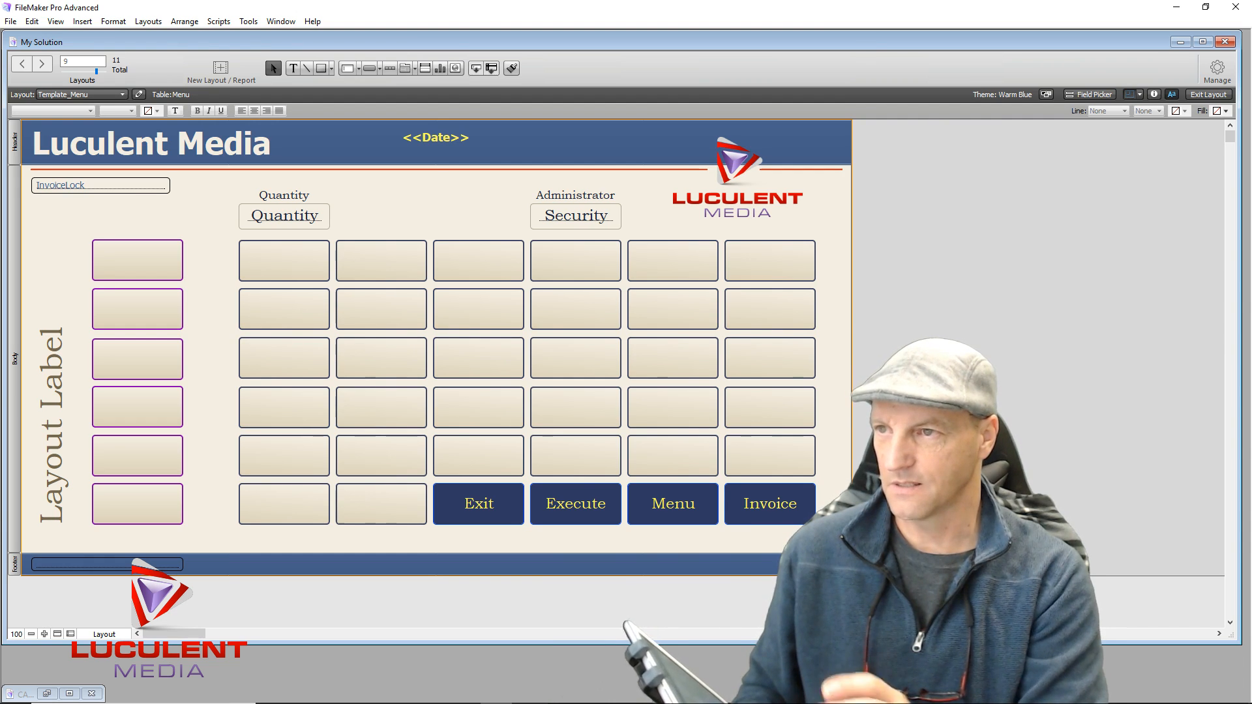
Put Template_Menu in Browse mode, then open the Share with FileMaker Clients settings
left_click(1209, 94)
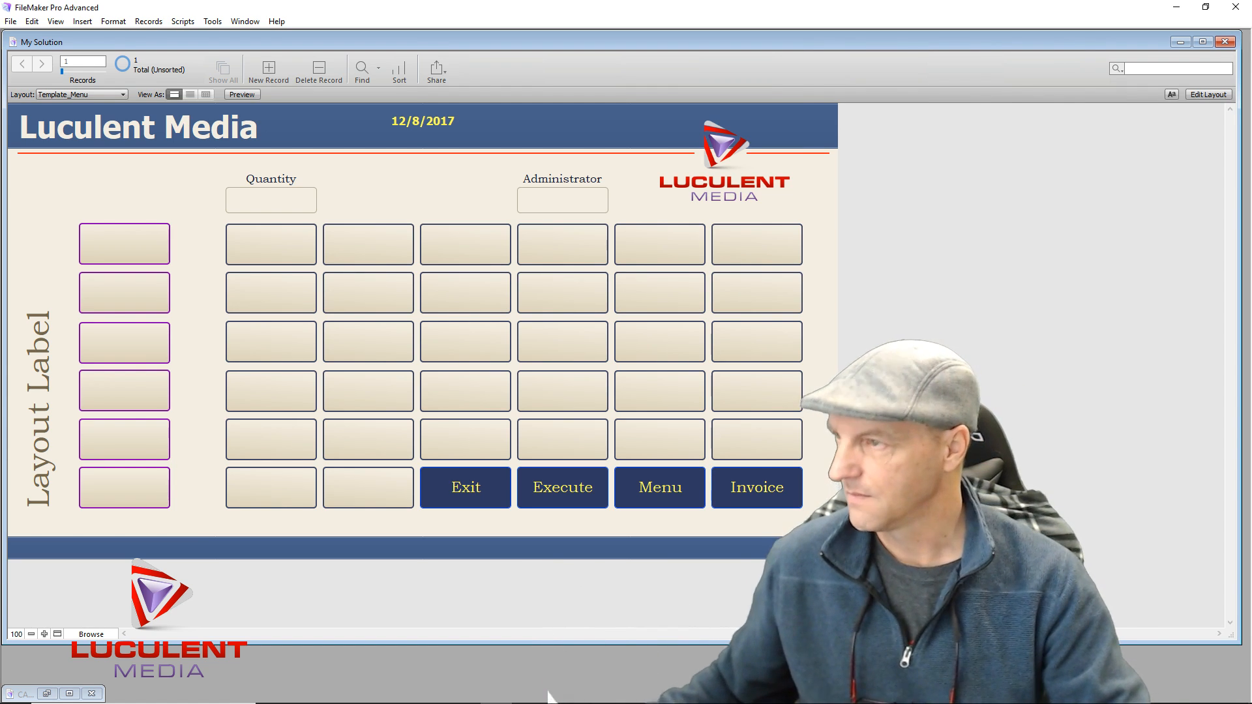
left_click(11, 22)
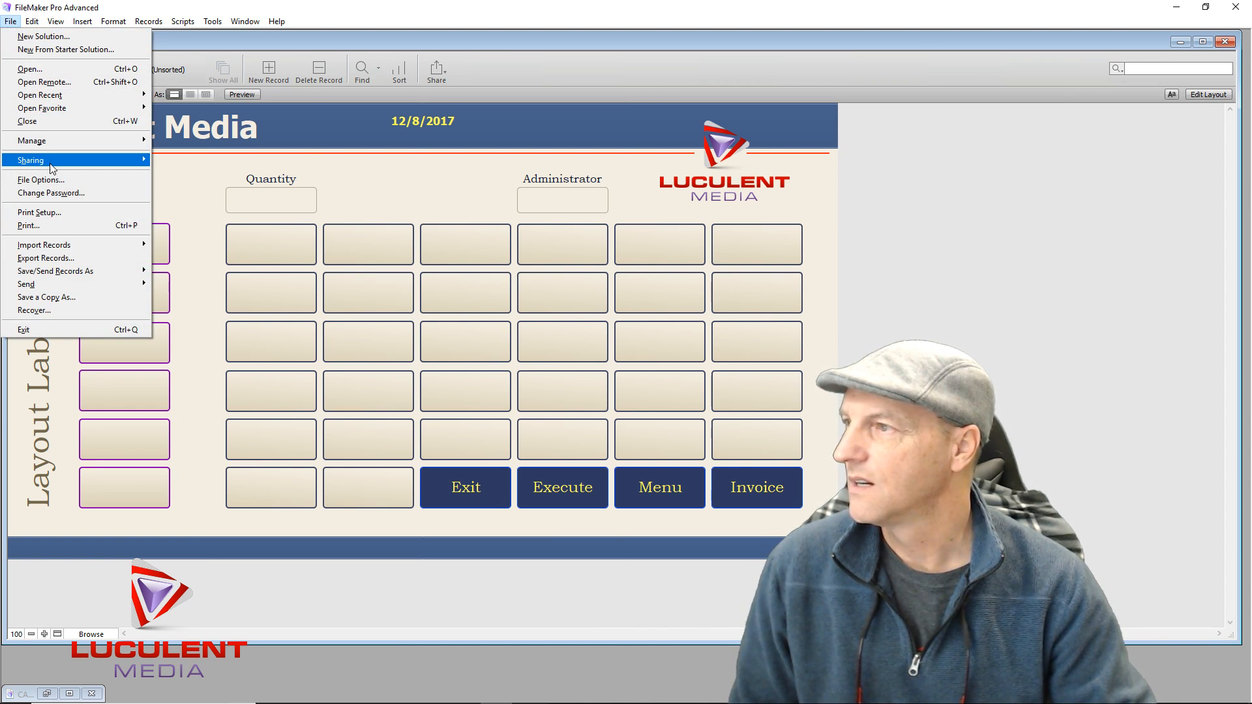
mouse_move(78, 160)
left_click(192, 178)
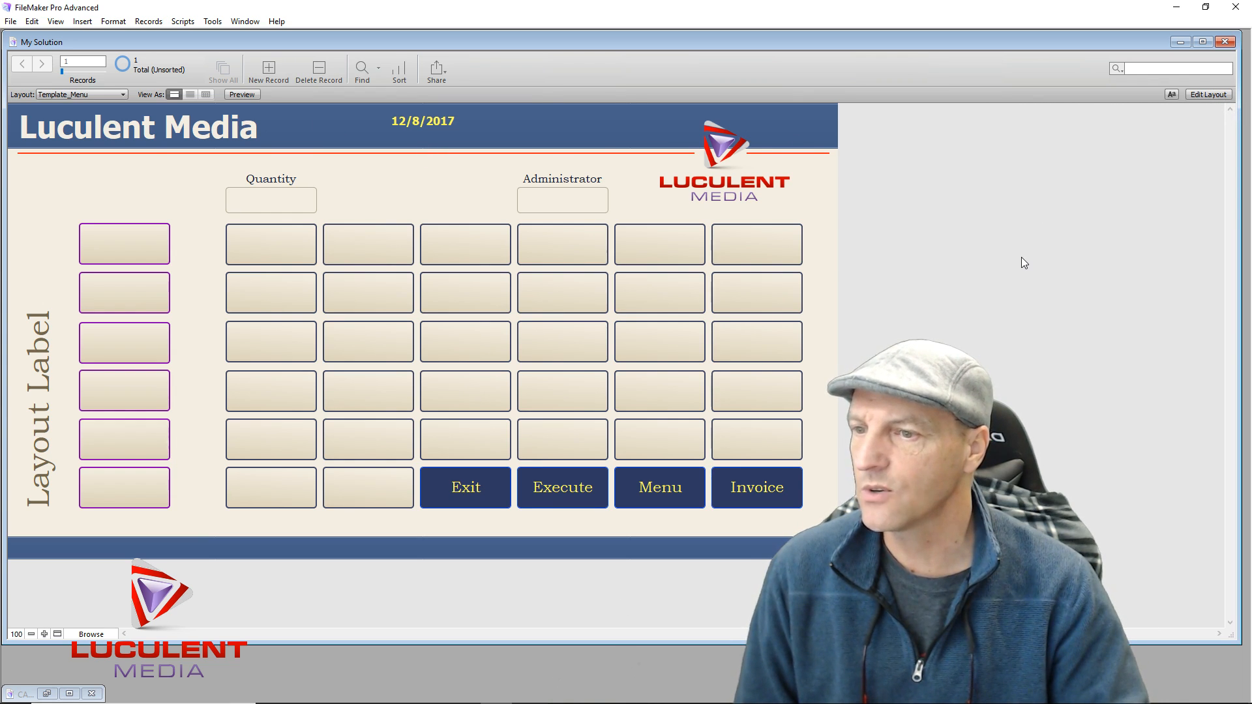
Return Template_Menu to Layout mode and open the Manage menu
left_click(1197, 97)
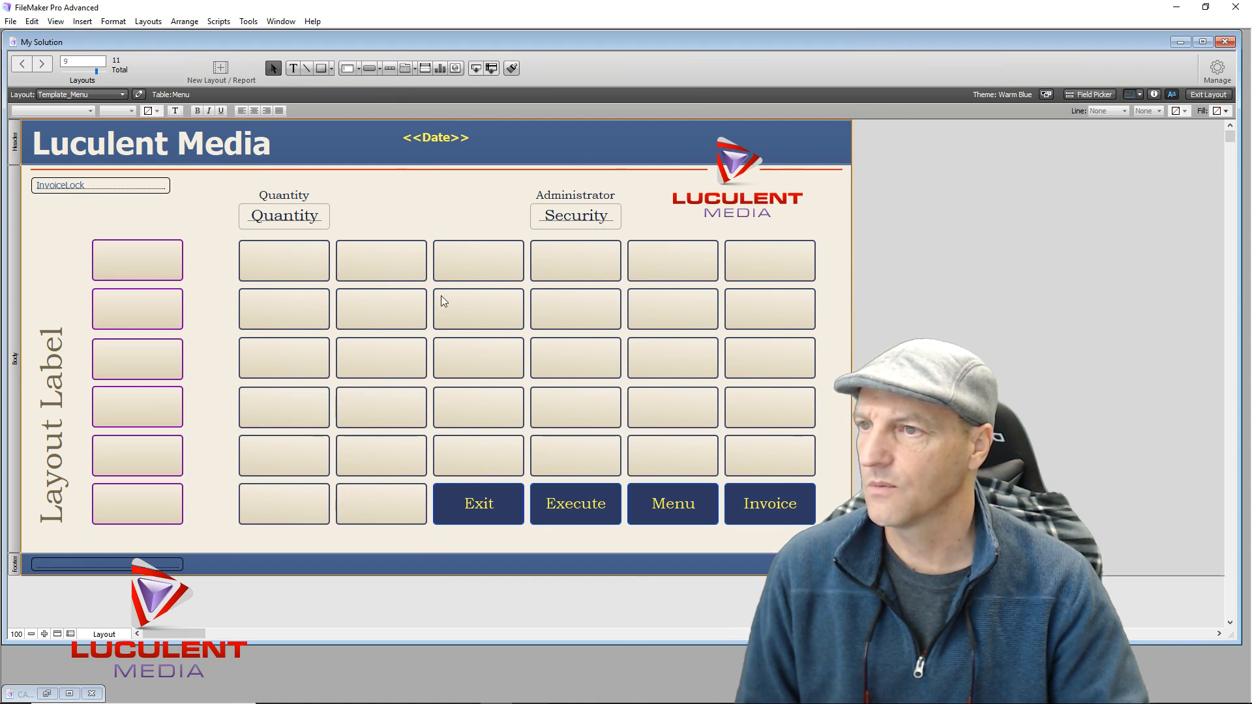
left_click(147, 20)
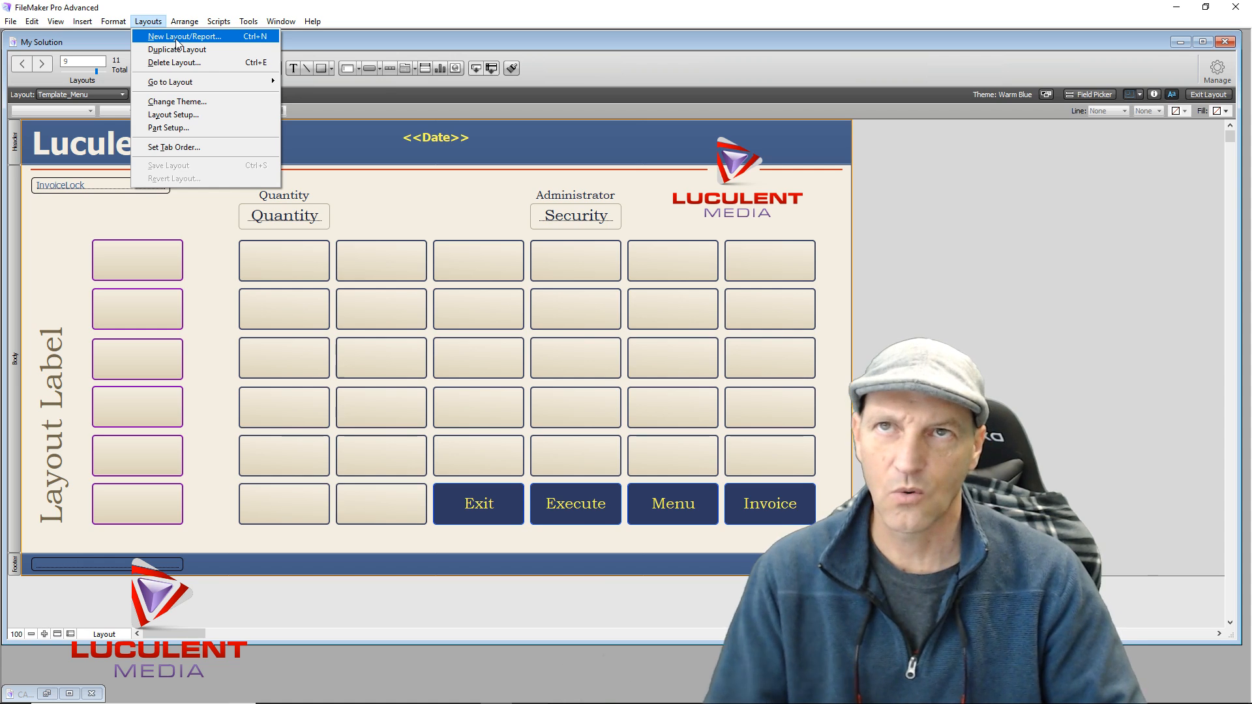
left_click(1093, 257)
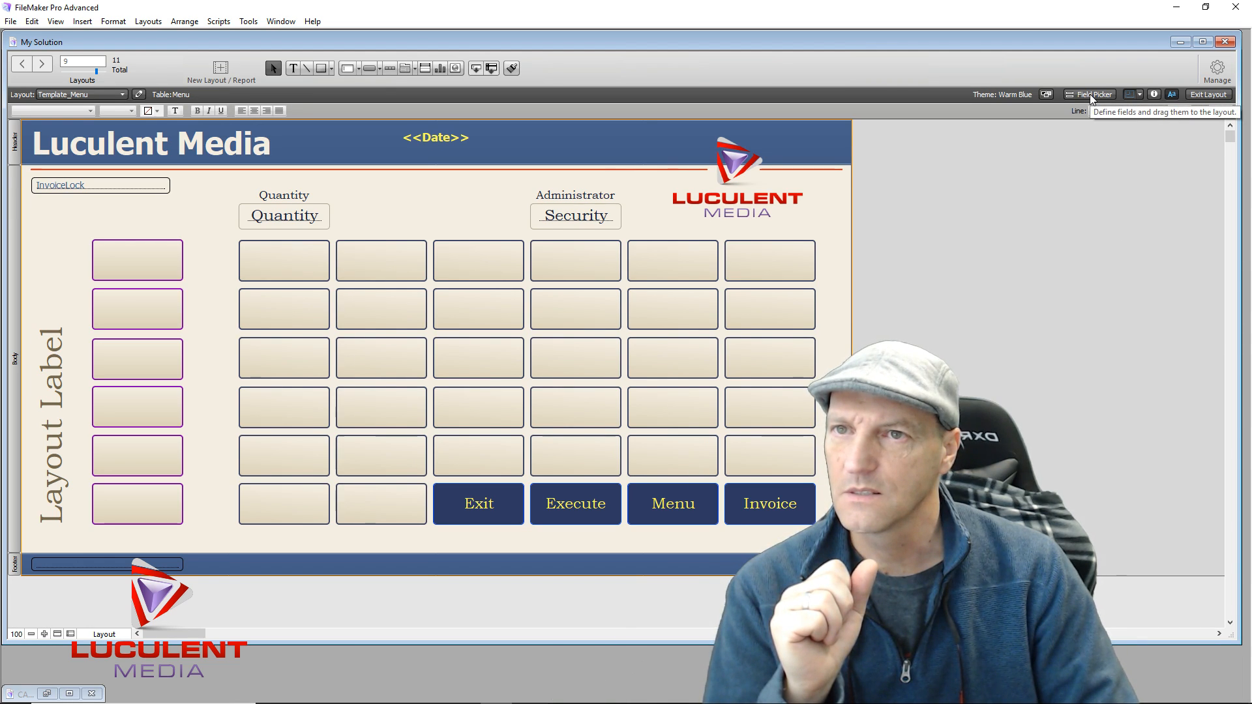
left_click(1213, 77)
In Manage Layouts, hide the Inventory layout, file it into Unused, and collapse that folder
left_click(1179, 138)
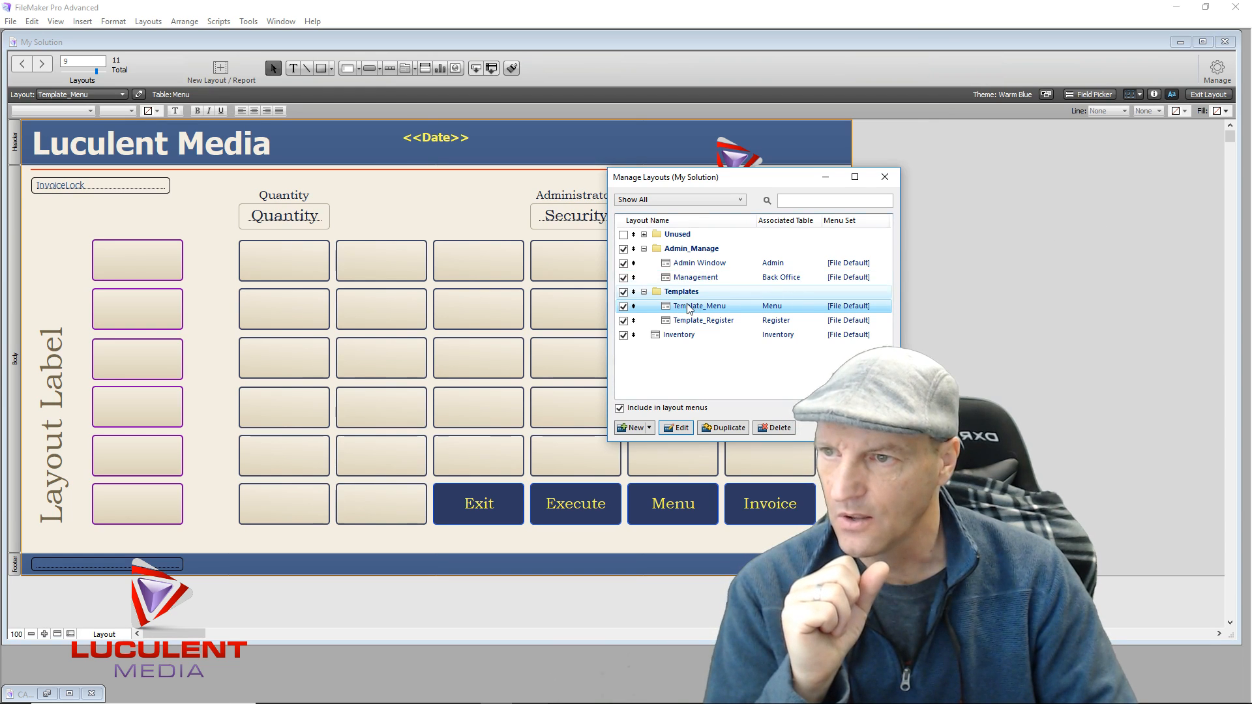
left_click(624, 336)
left_click_drag(632, 335, 697, 243)
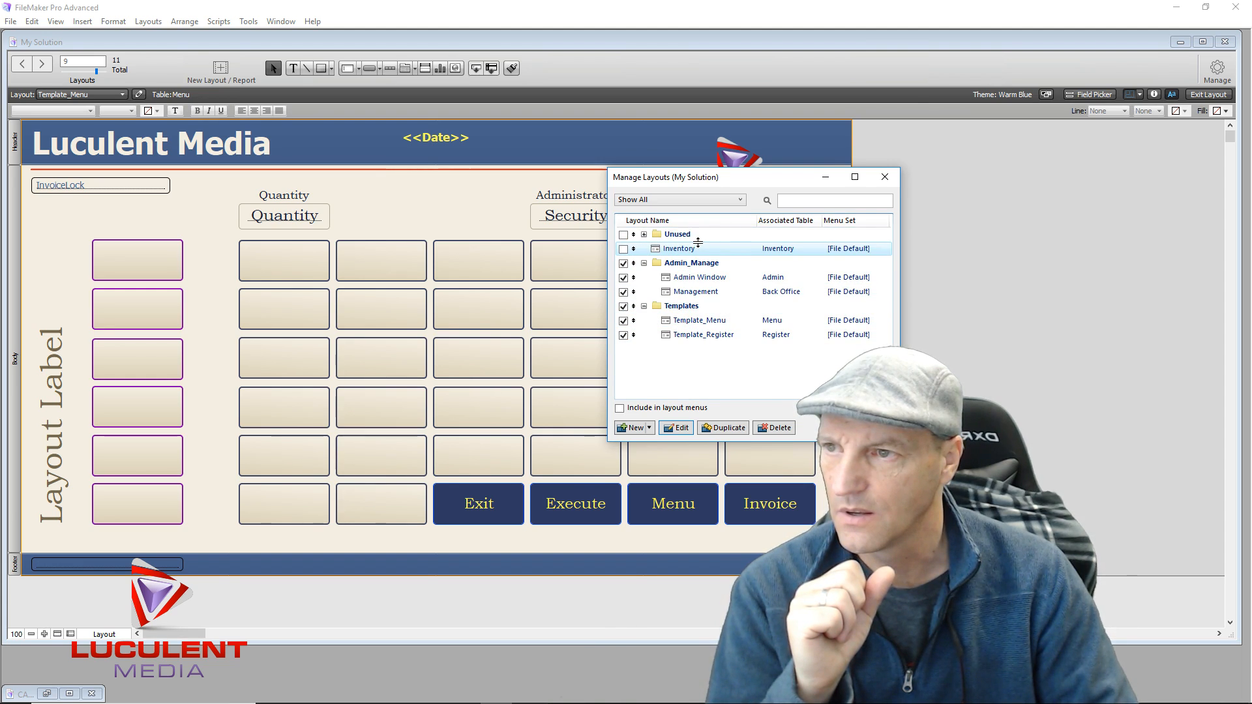
left_click_drag(663, 243, 663, 244)
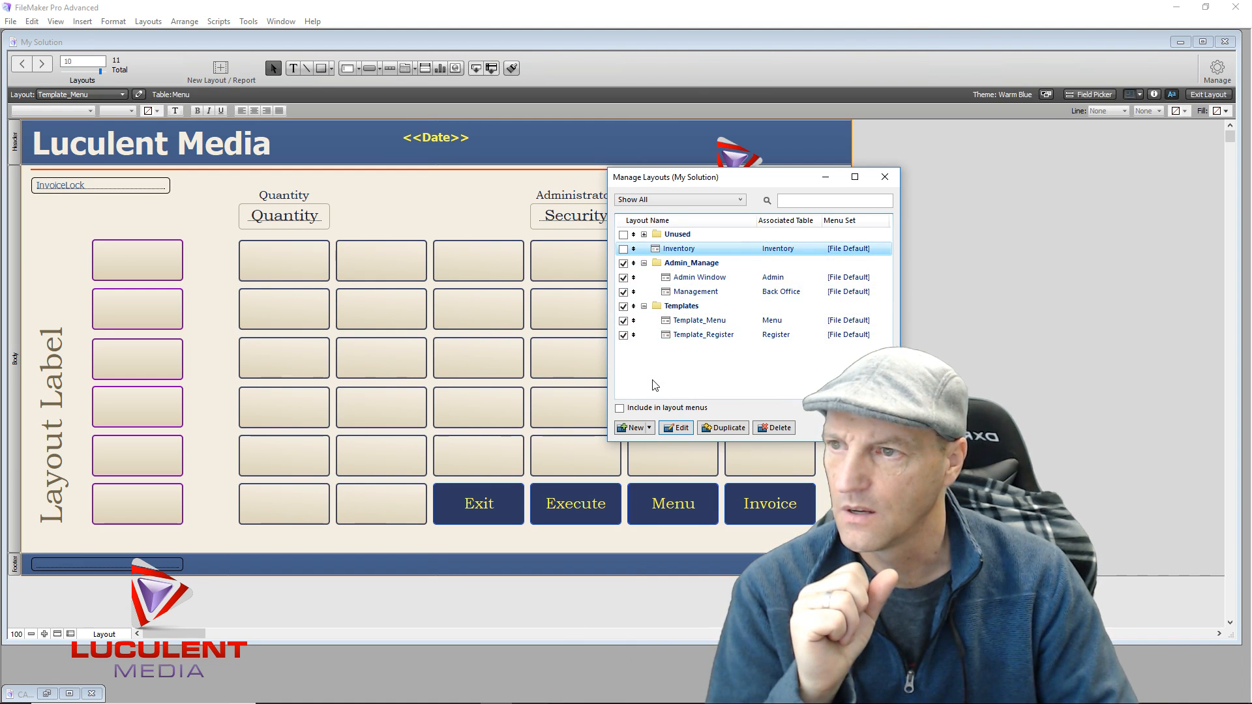
left_click(648, 235)
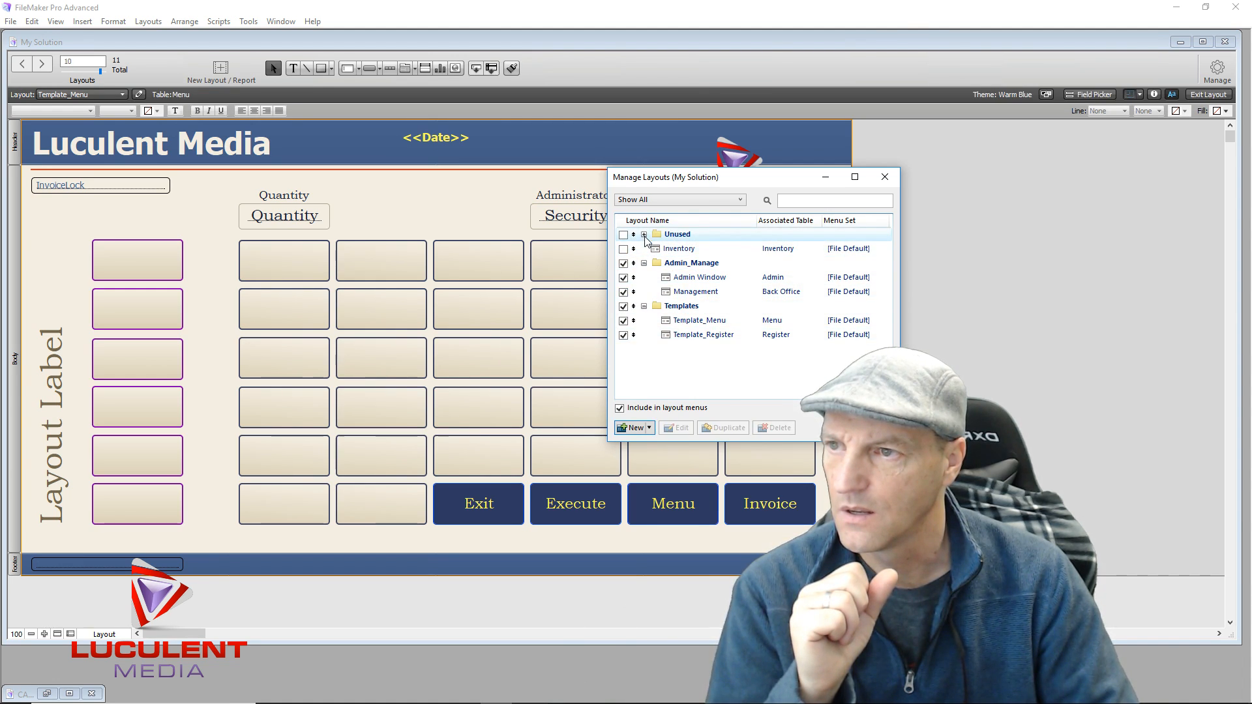
left_click(645, 235)
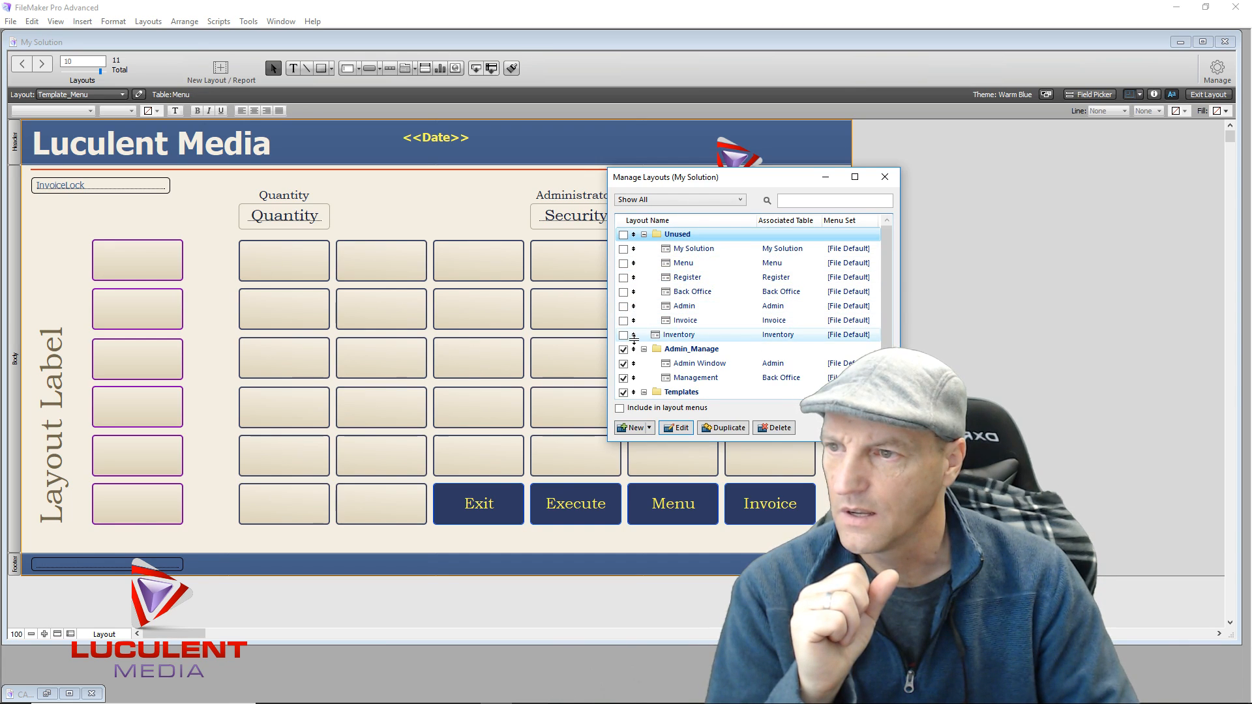
left_click(634, 334)
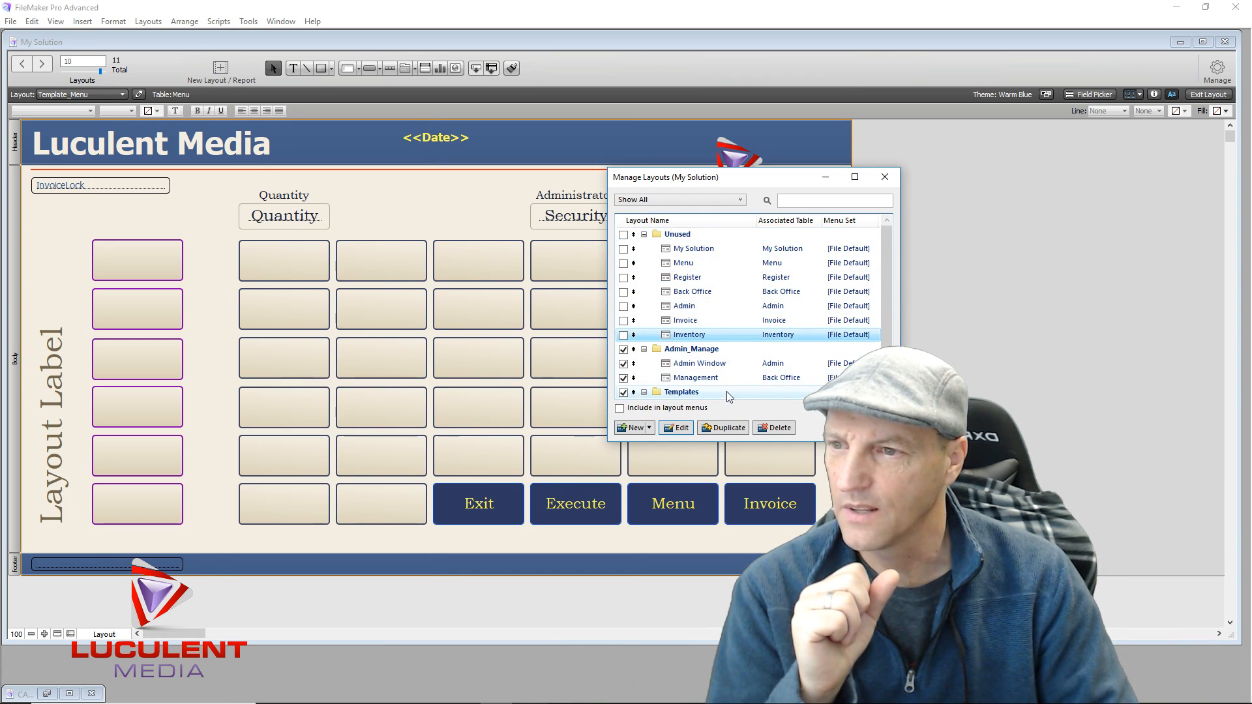
left_click(644, 234)
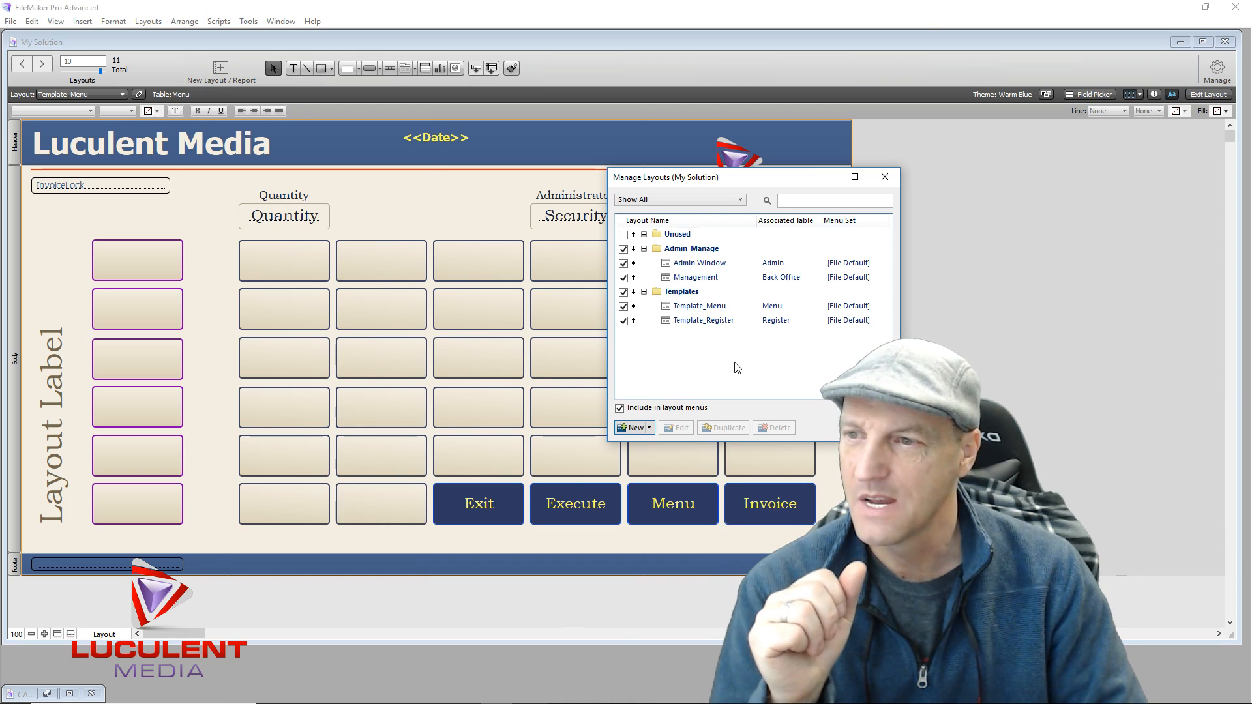
Duplicate Template_Menu, open Template_Menu Copy in its own window, and close Manage Layouts
left_click(692, 308)
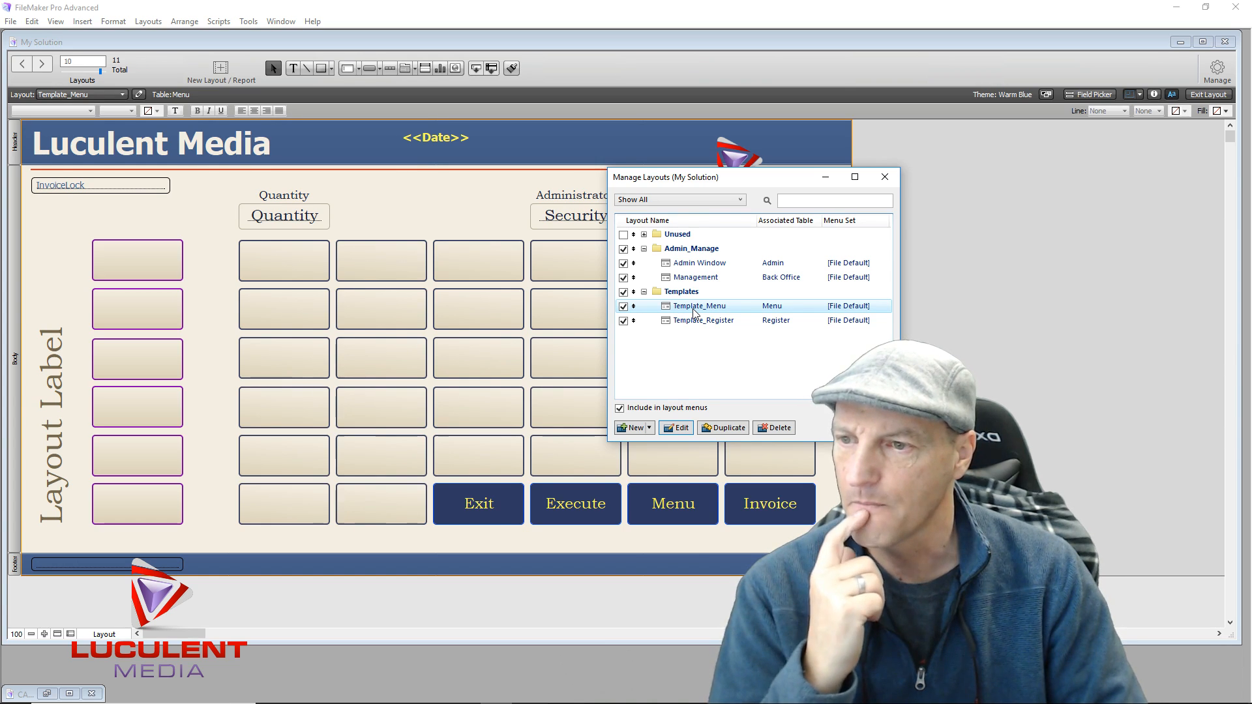
left_click(733, 431)
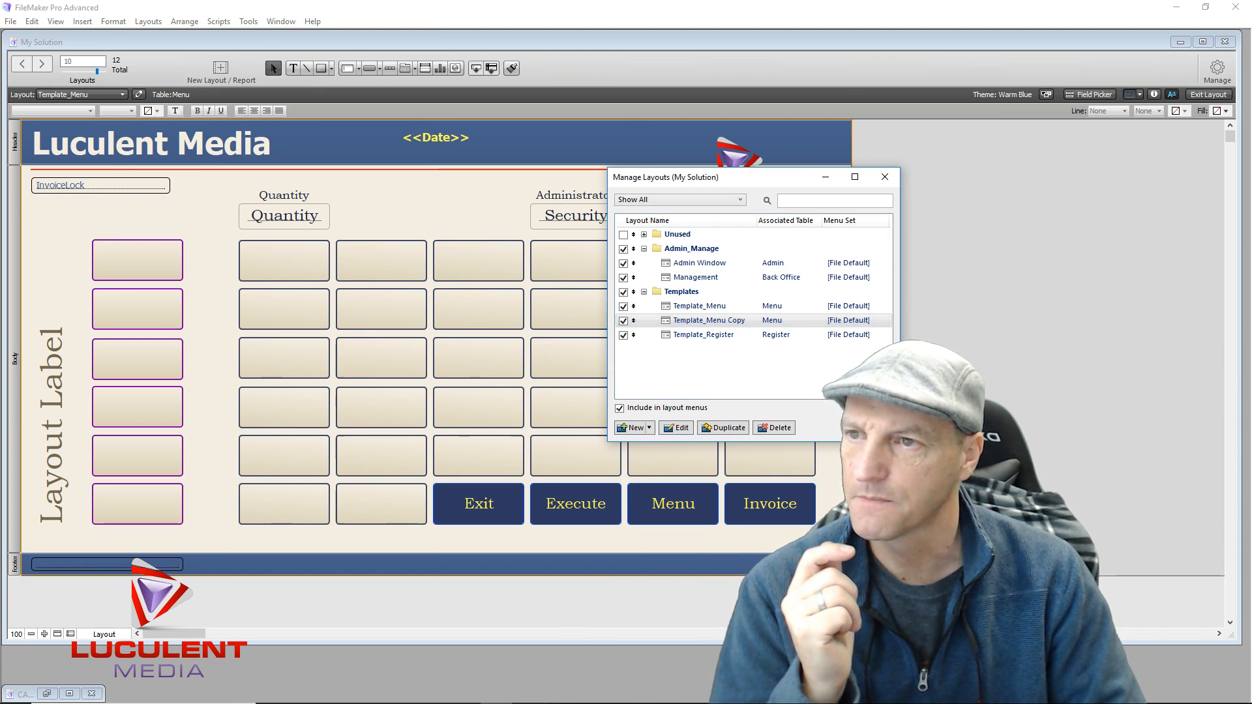
double_click(709, 320)
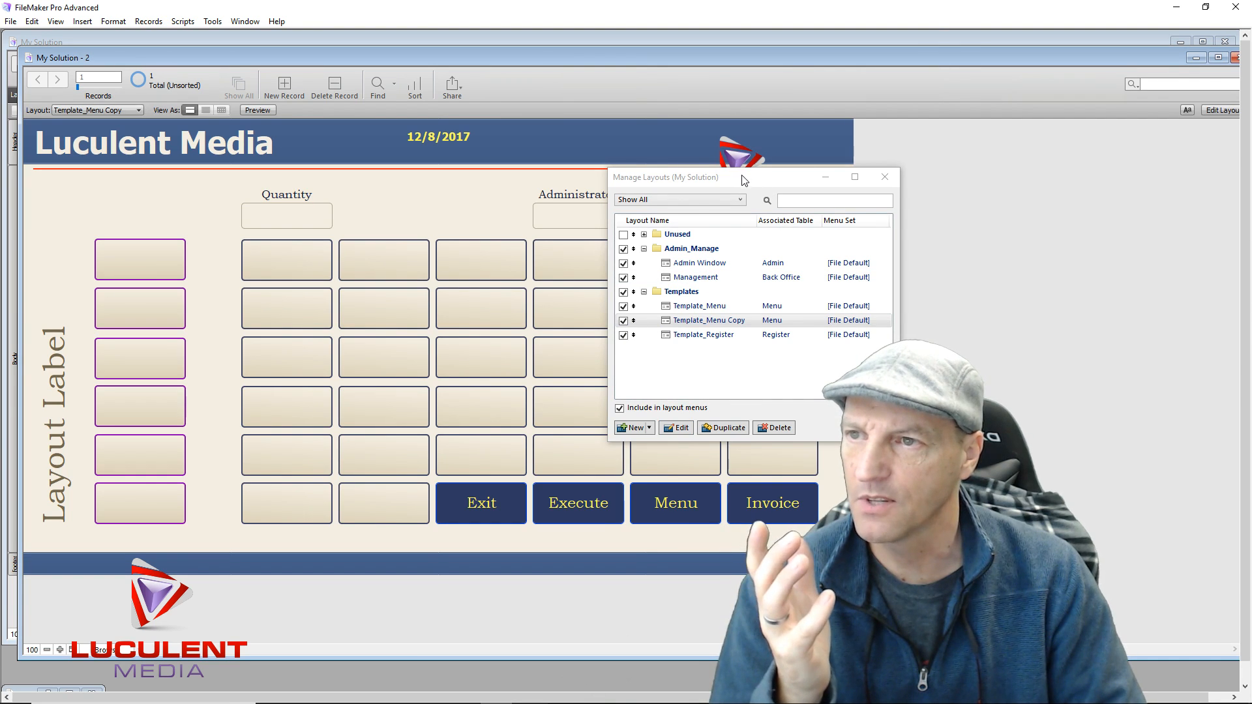
left_click_drag(749, 187, 1032, 170)
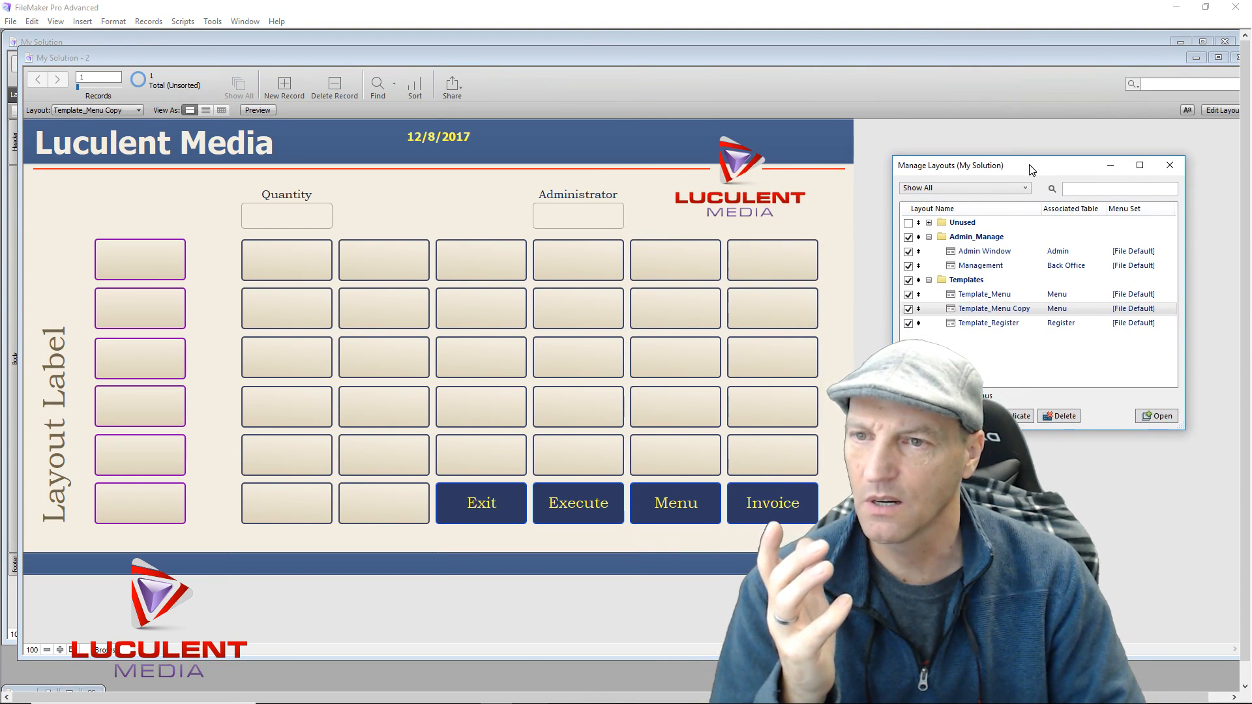
left_click(1170, 167)
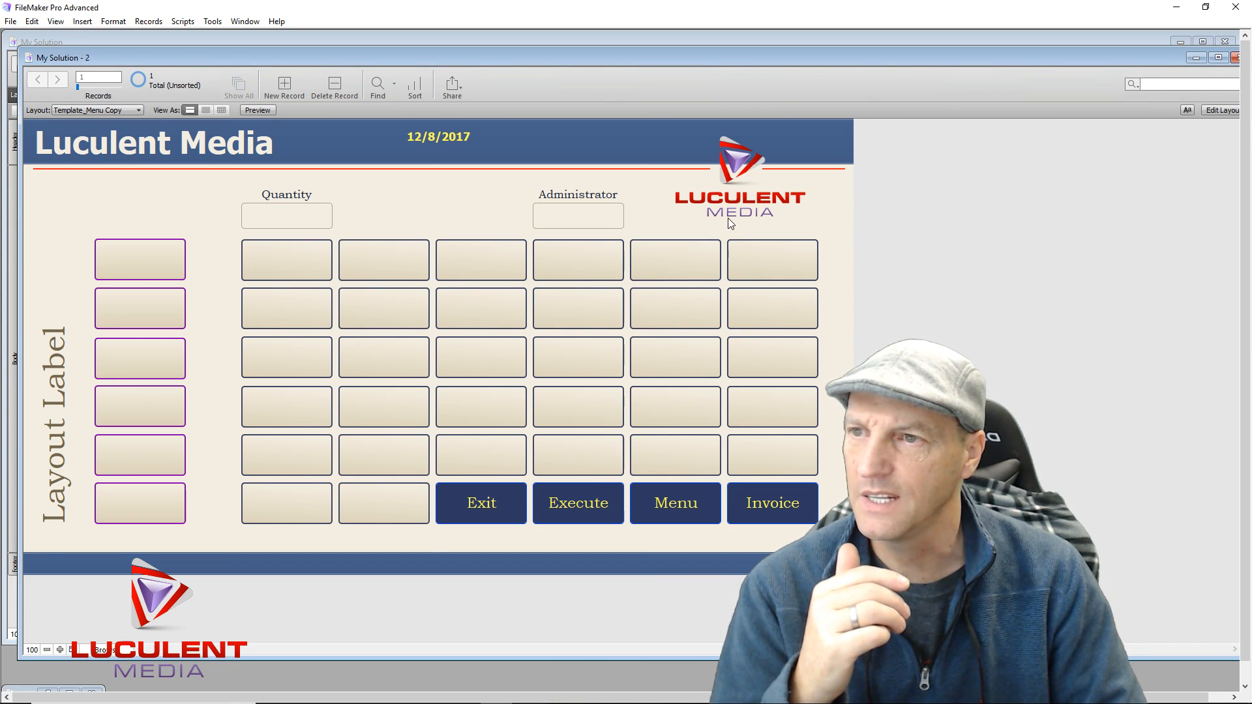
In Layout mode, delete the Luculent Media logo, Quantity and Security fields, and InvoiceLock field
left_click(1219, 113)
left_click(761, 221)
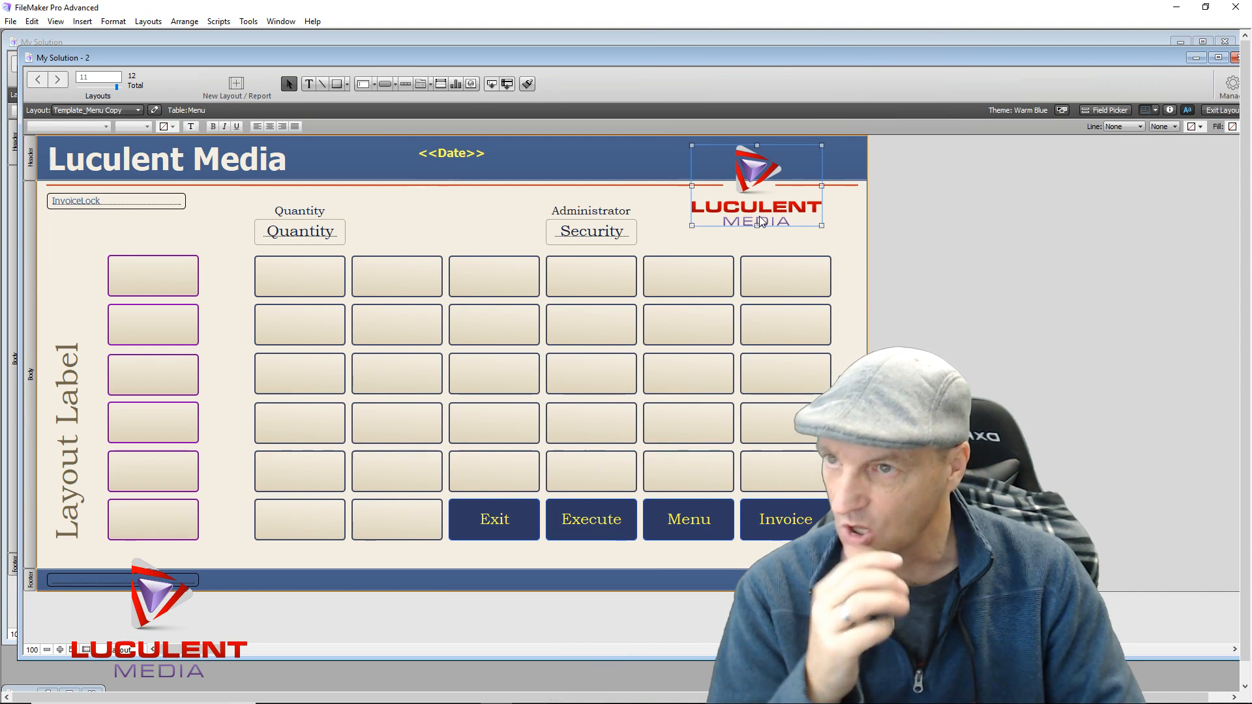
left_click_drag(761, 221, 765, 225)
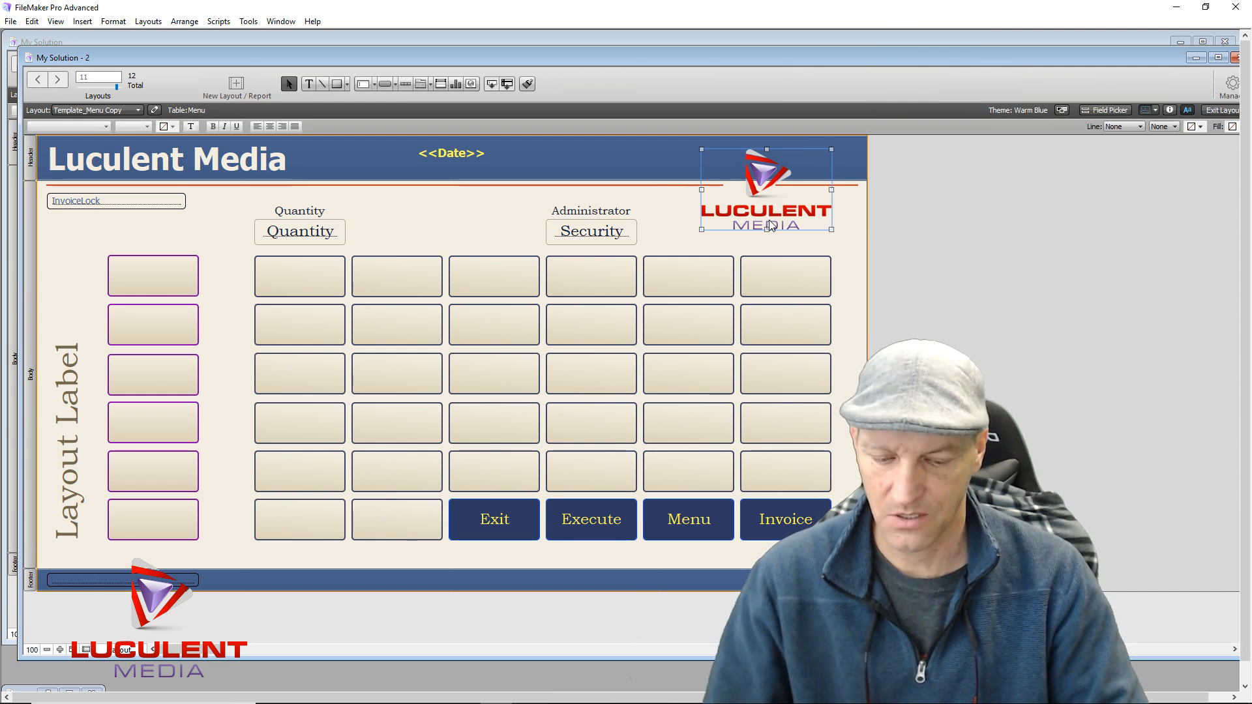
key("Delete")
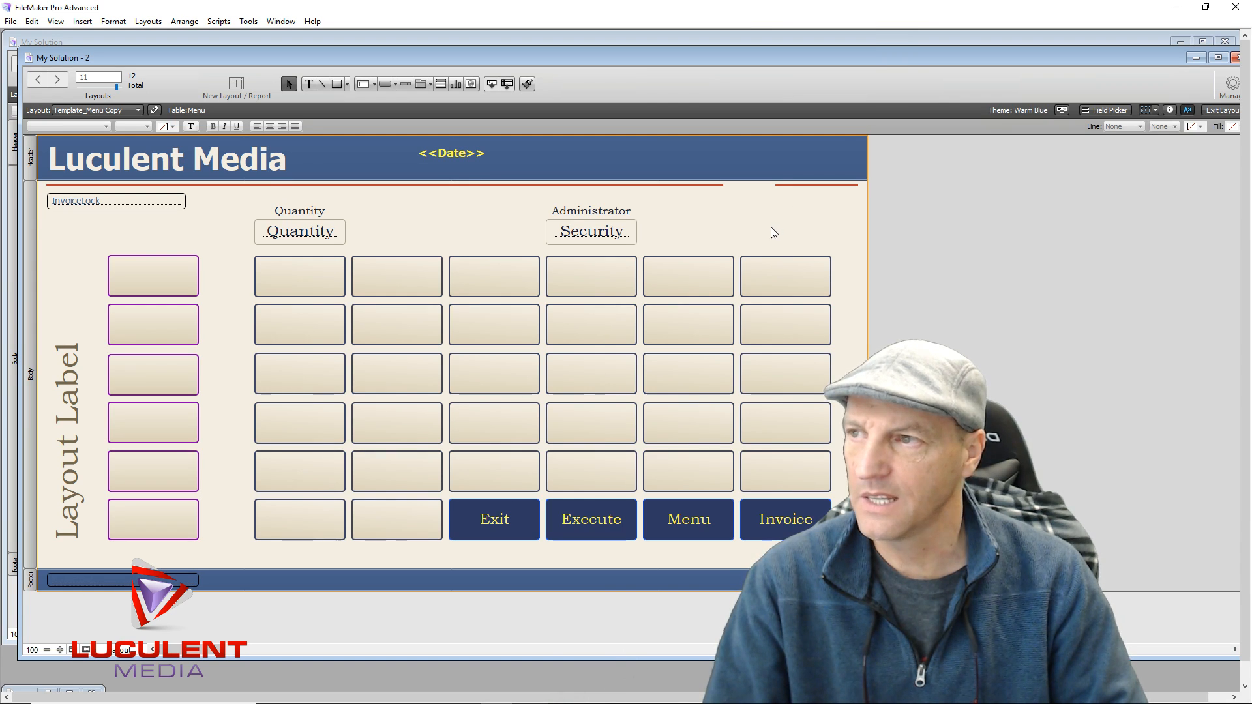
left_click_drag(227, 201, 666, 243)
key("Delete")
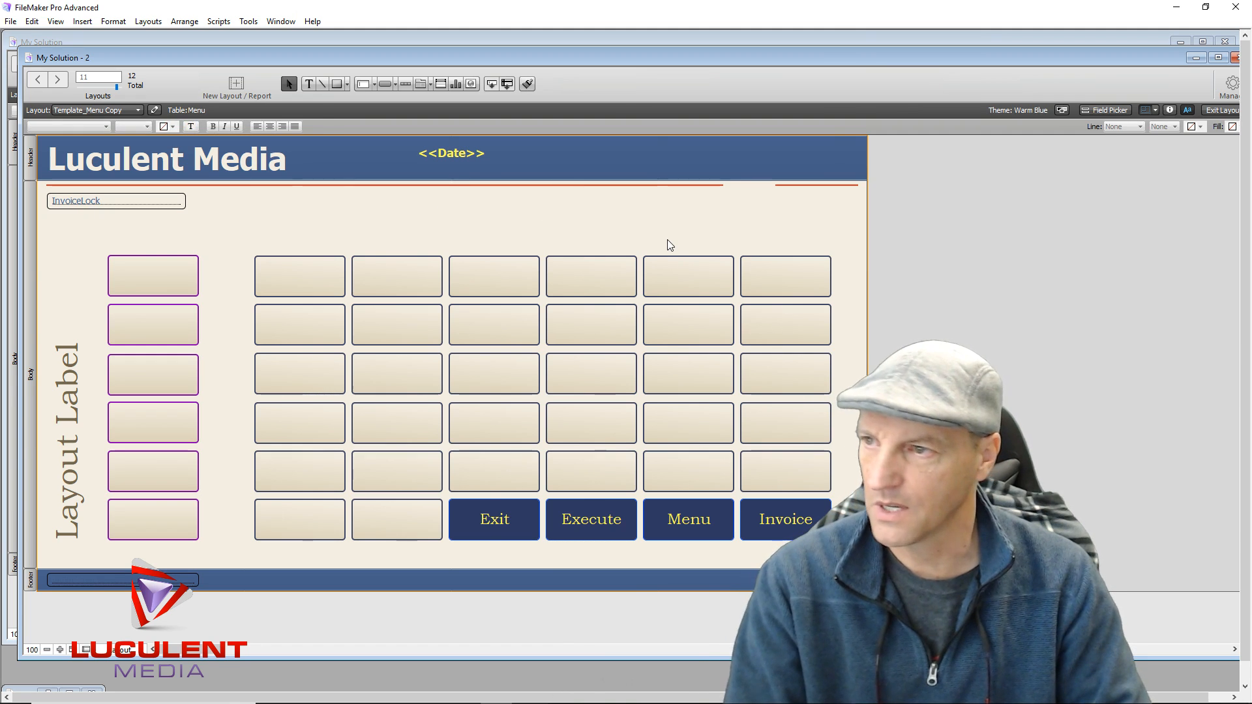
left_click(166, 204)
key("Delete")
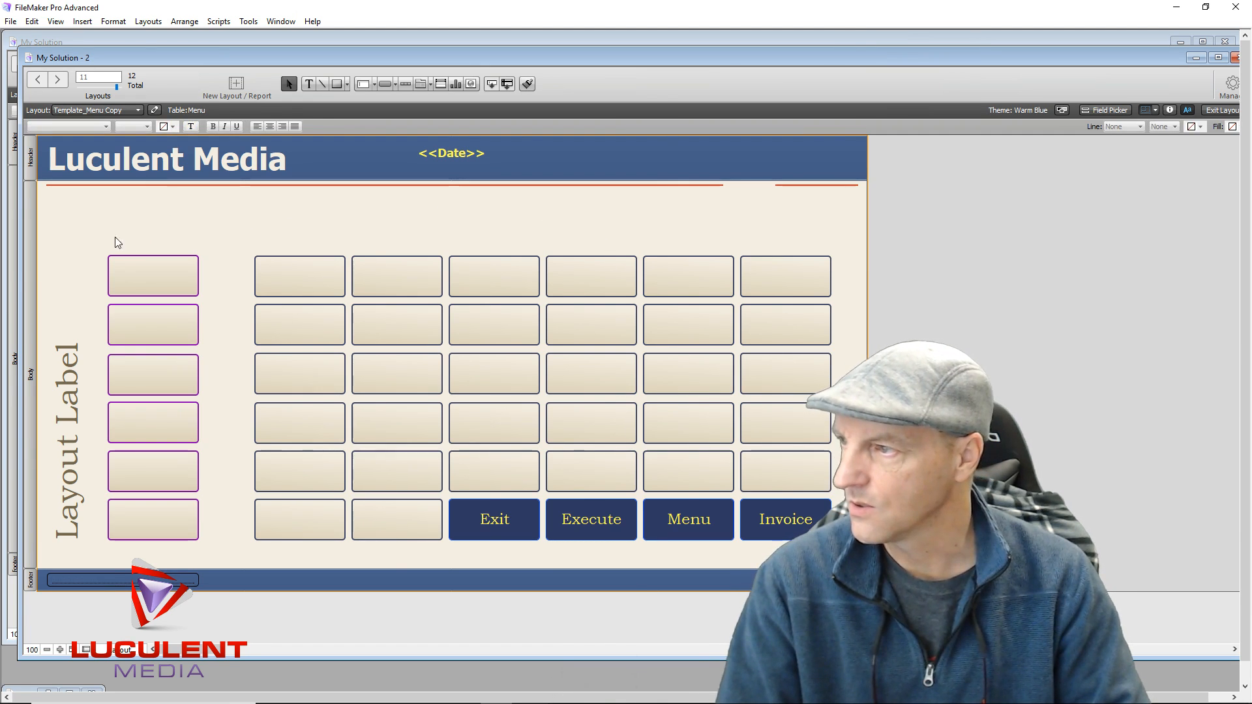
Delete the six purple left-column buttons and all blank grid buttons
left_click_drag(129, 223, 206, 559)
key("Delete")
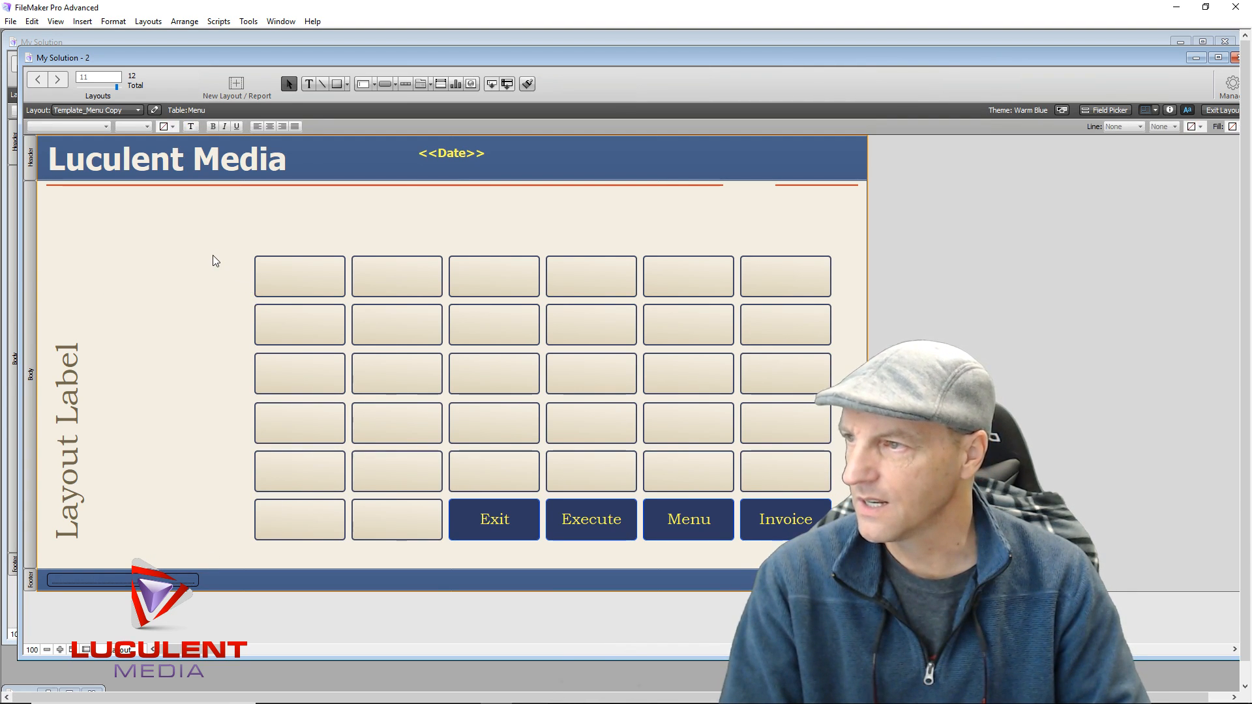
left_click_drag(241, 299, 419, 554)
key("Delete")
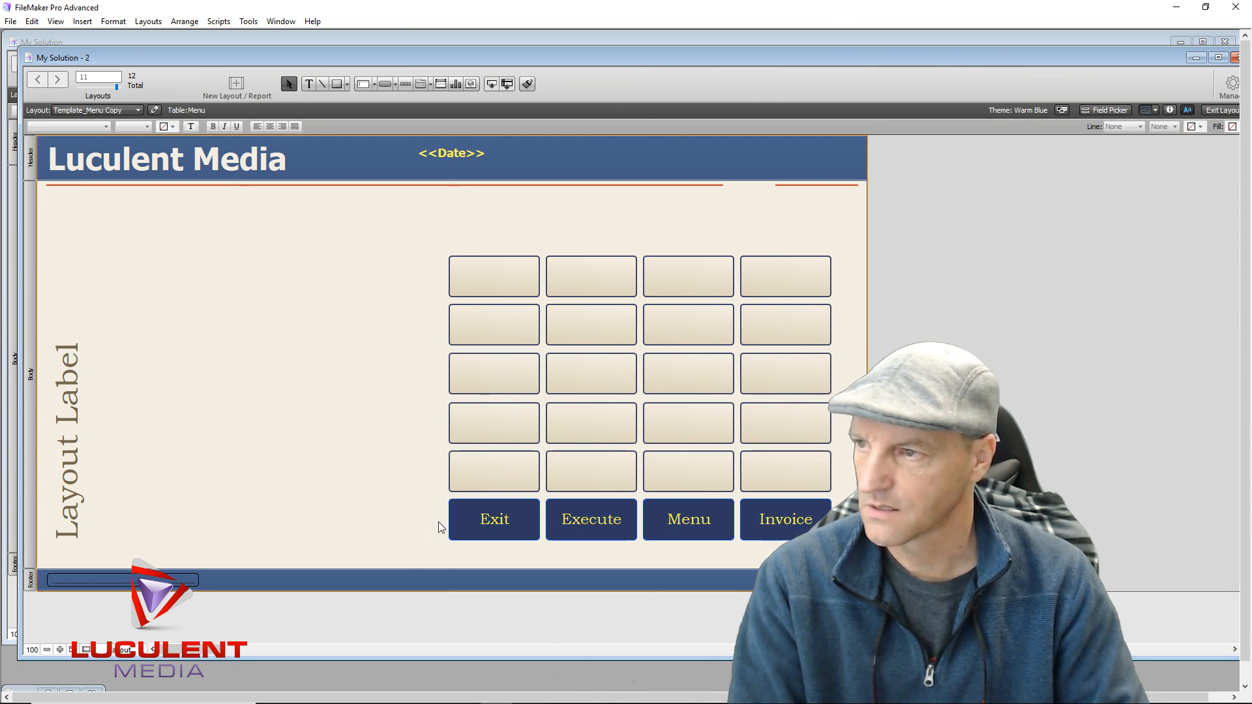
left_click_drag(404, 266, 851, 492)
key("Delete")
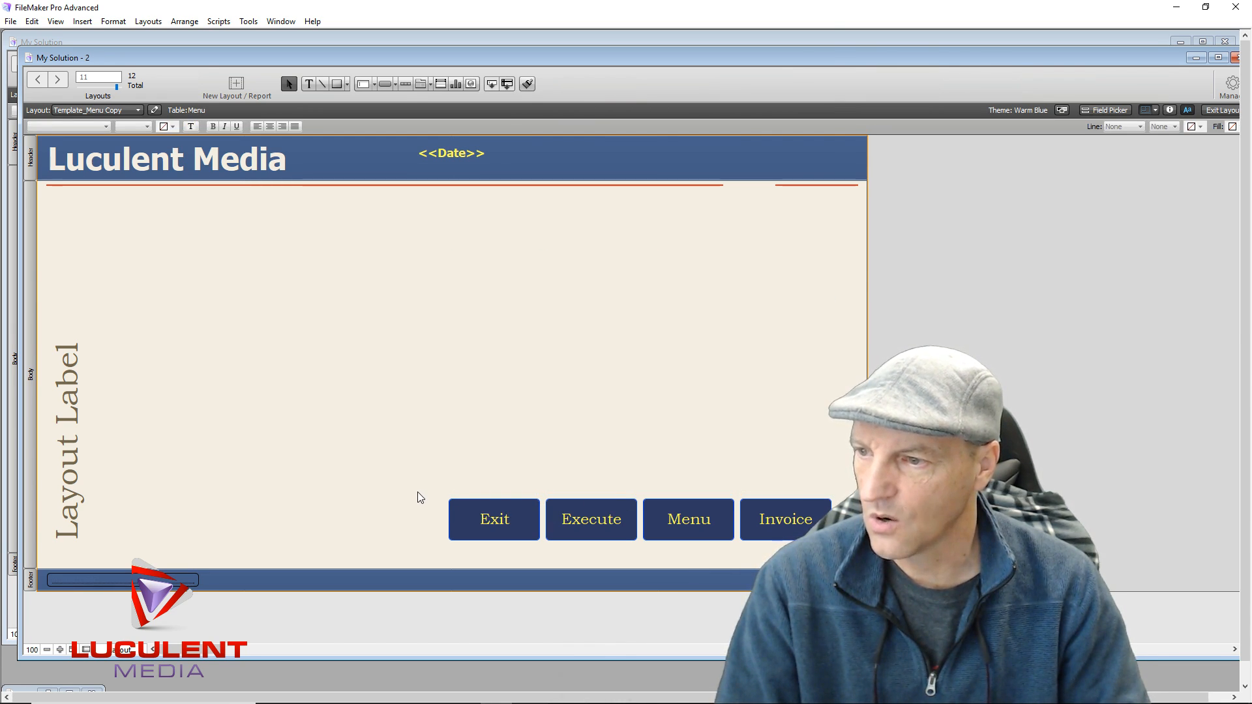
Shorten the Exit, Execute, Menu and Invoice buttons, move them into the header, and shift <<Date>> left
left_click_drag(467, 512, 640, 547)
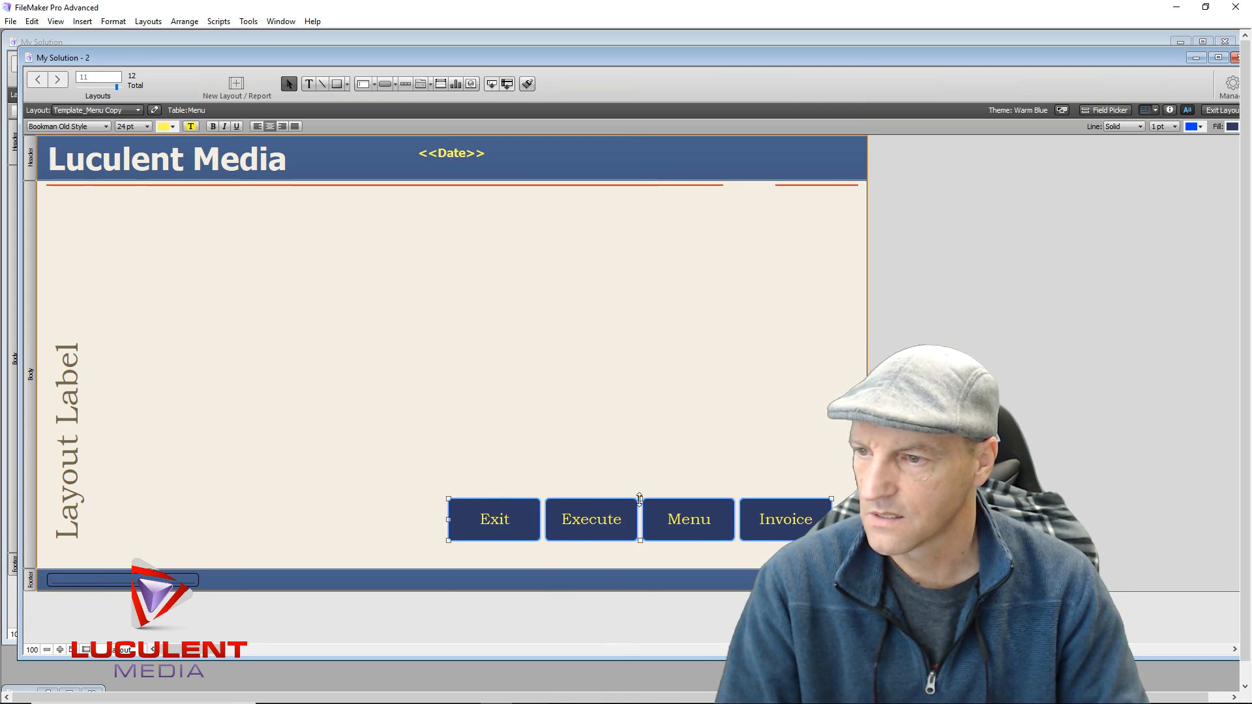
left_click_drag(640, 499, 638, 514)
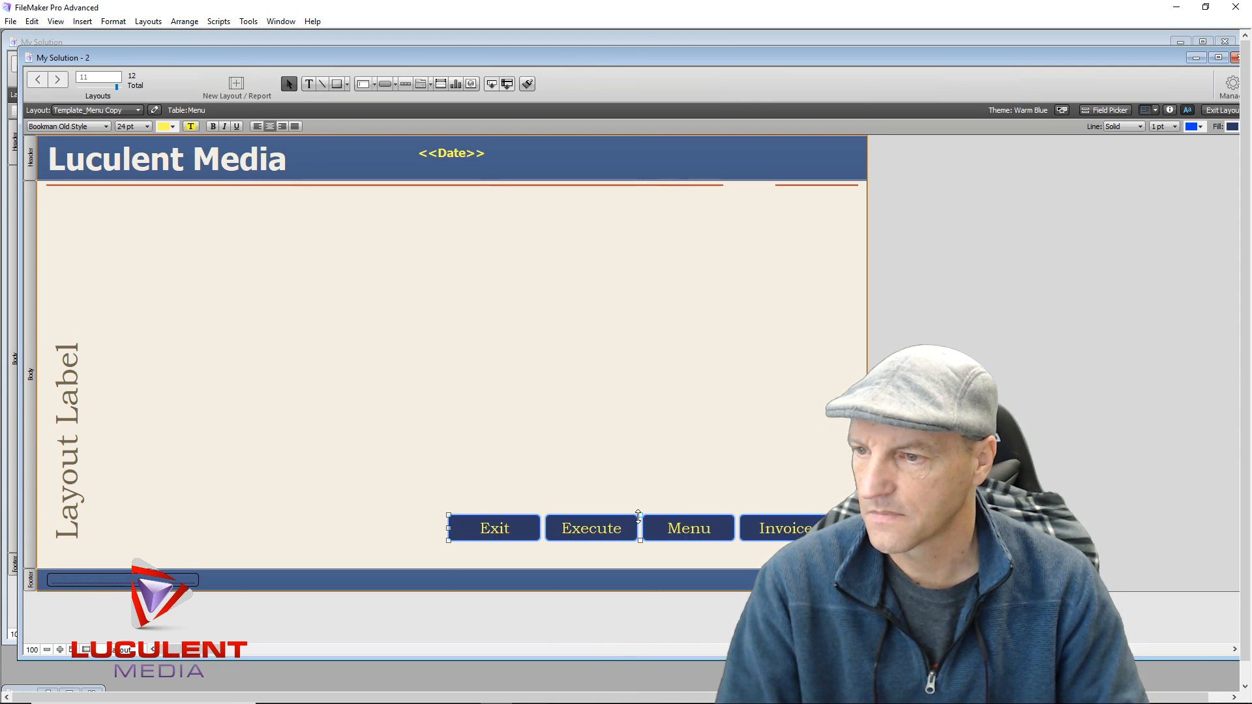
left_click_drag(651, 347, 689, 160)
left_click_drag(449, 158, 386, 157)
left_click(400, 304)
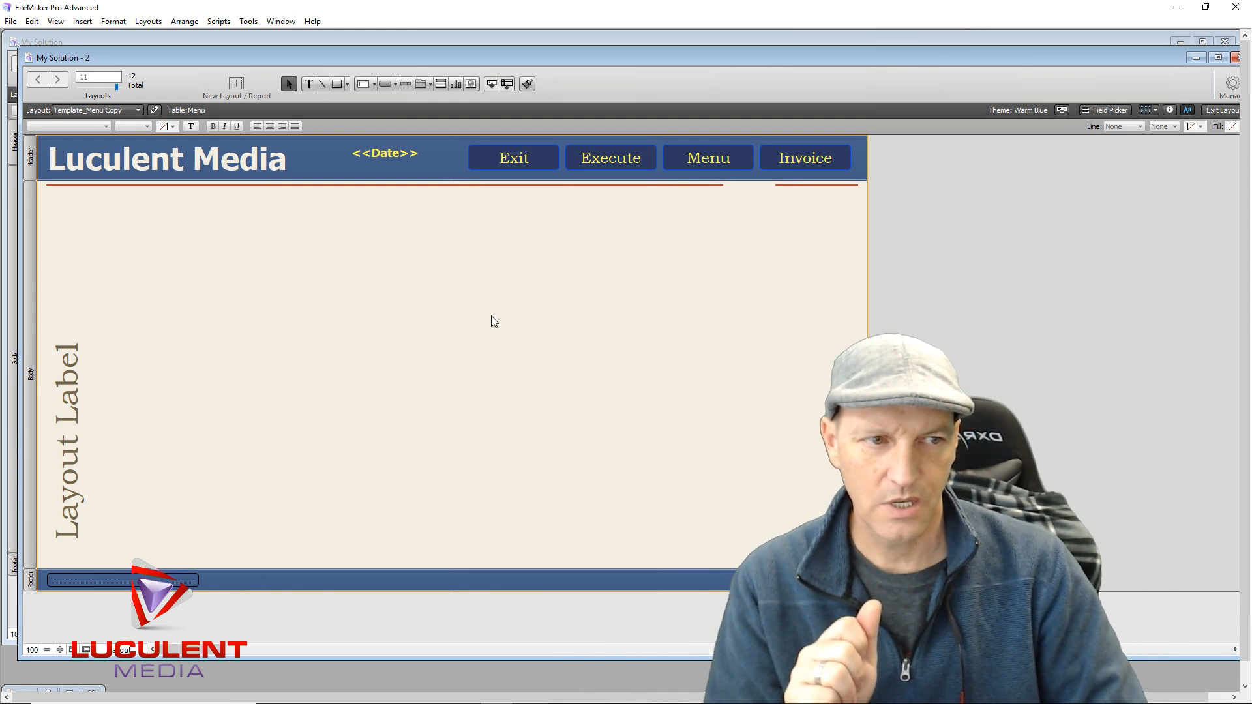
Delete the vertical Layout Label text and both orange lines under the header
left_click(63, 411)
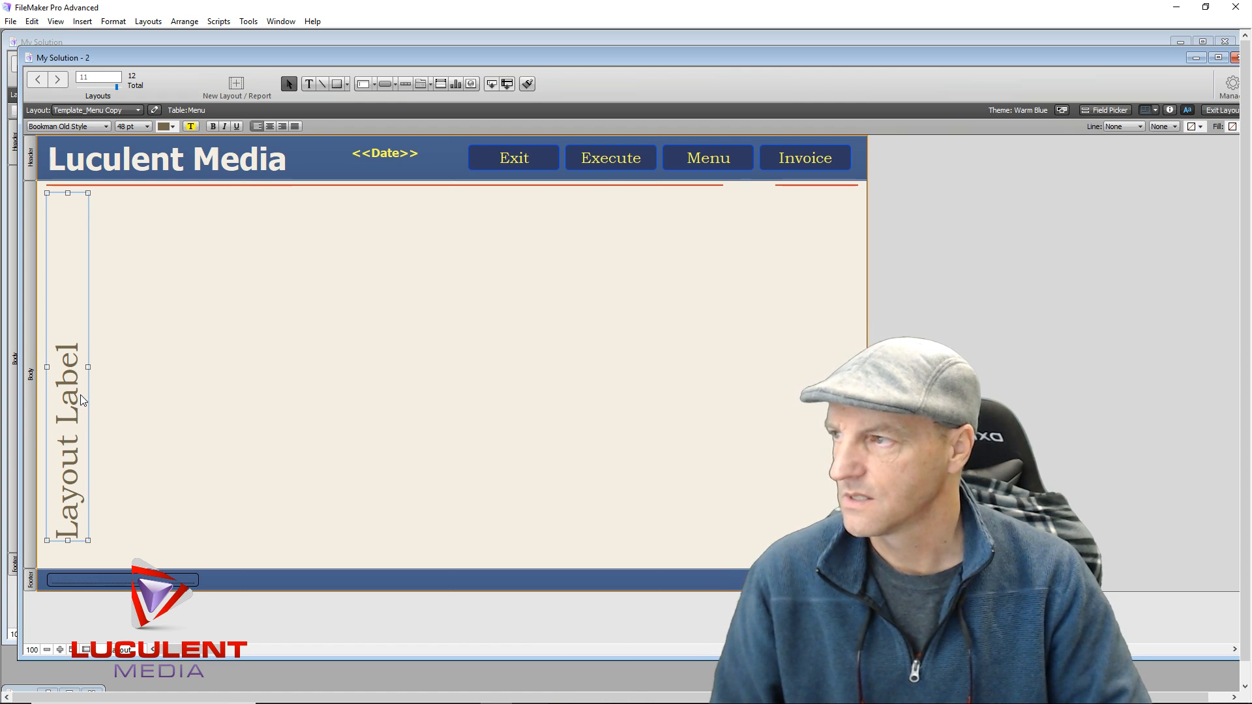
key("Delete")
left_click(176, 186)
key("Delete")
left_click(815, 186)
key("Delete")
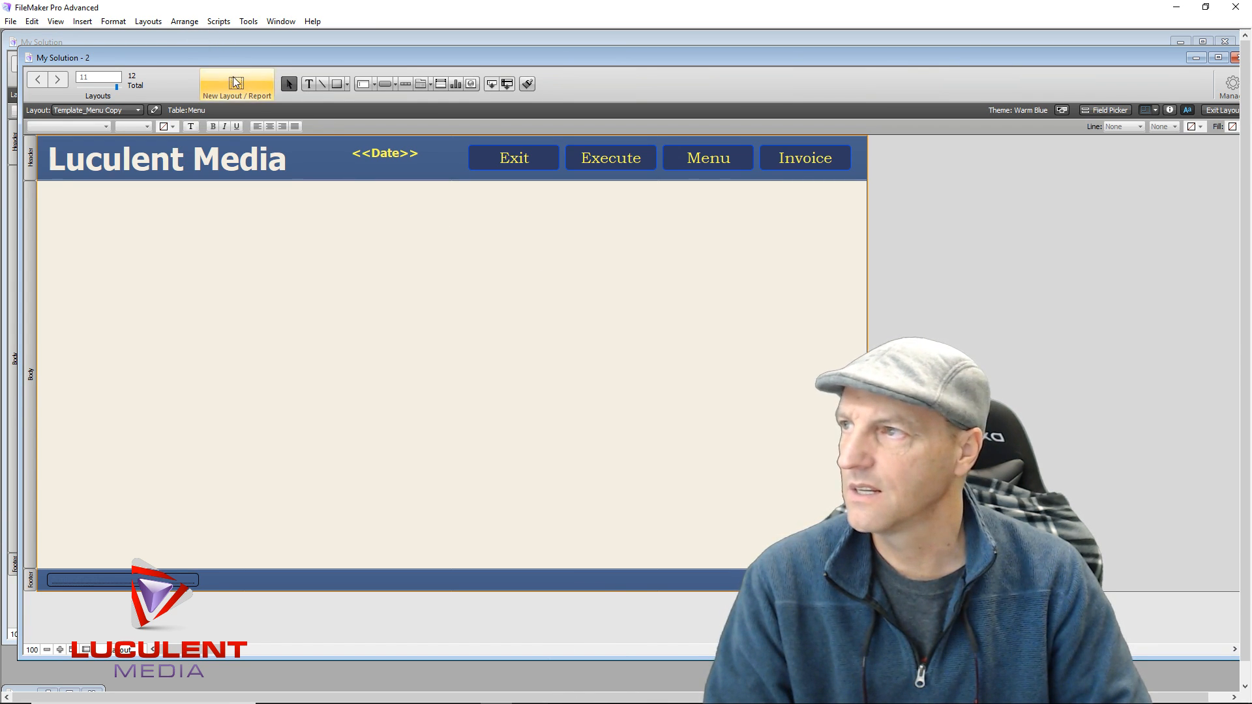
Preview the layout in Browse mode, then return to Layout mode
left_click(150, 22)
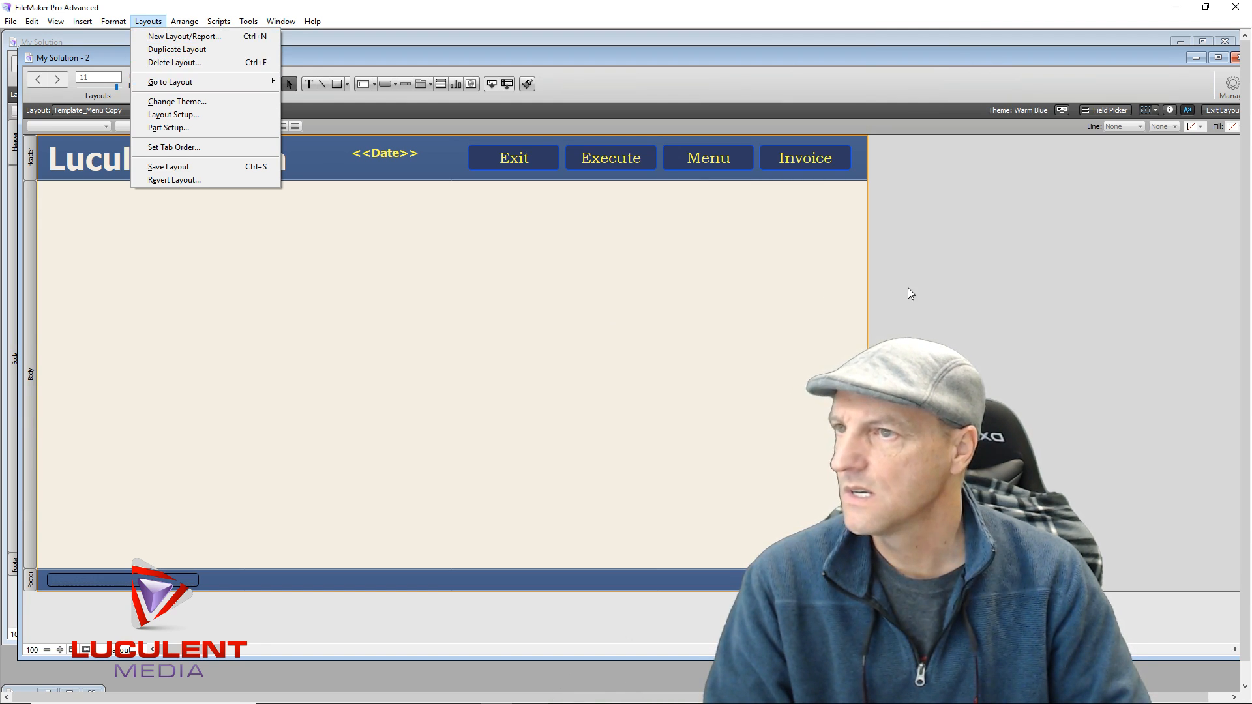
left_click(927, 287)
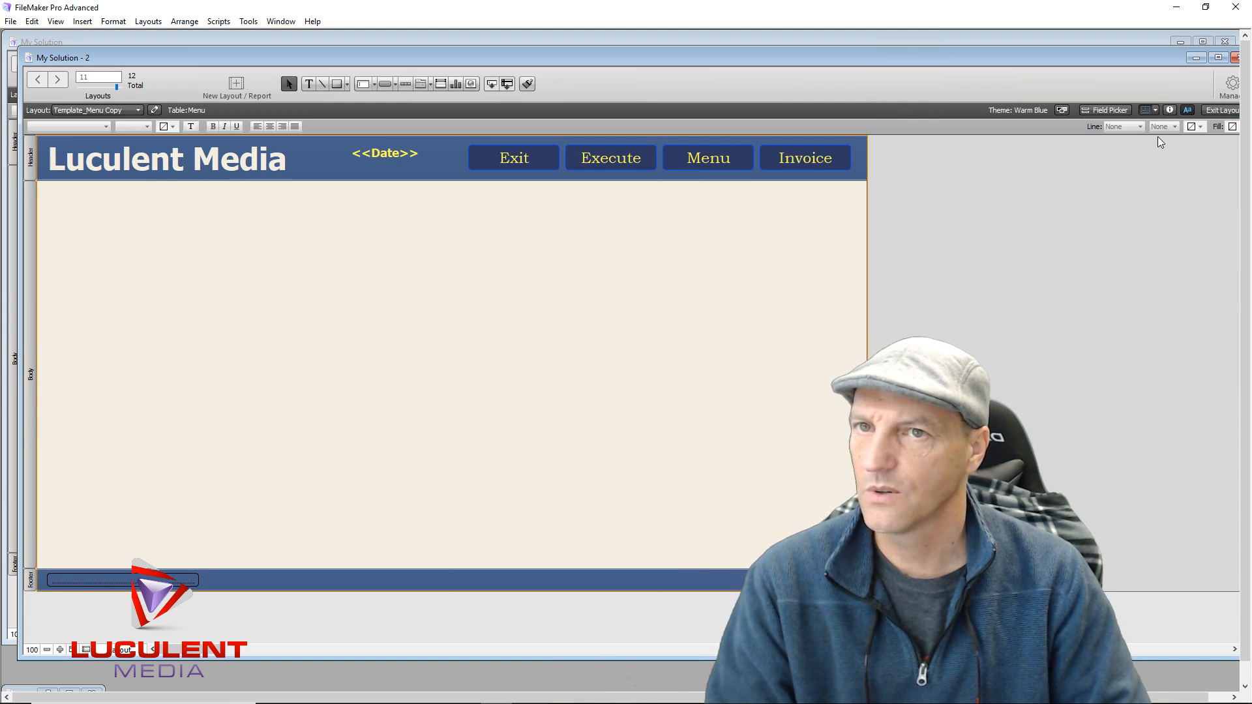
left_click(1221, 110)
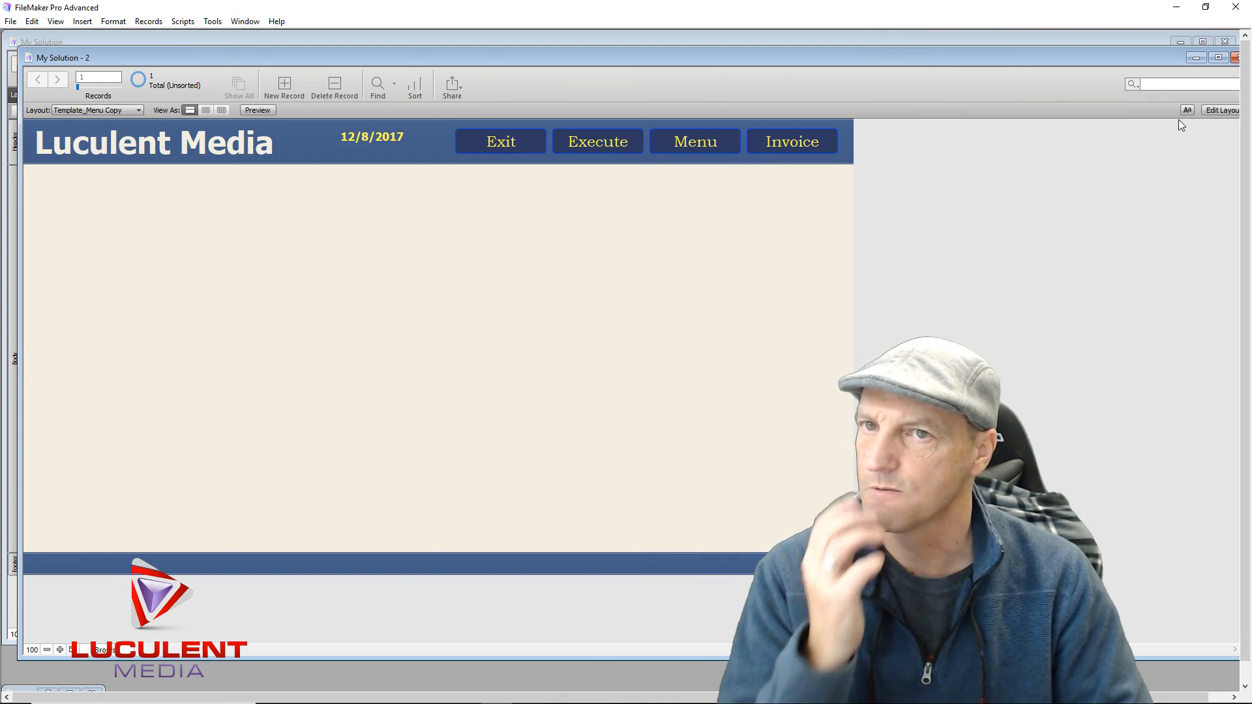
left_click(1207, 107)
left_click(1230, 84)
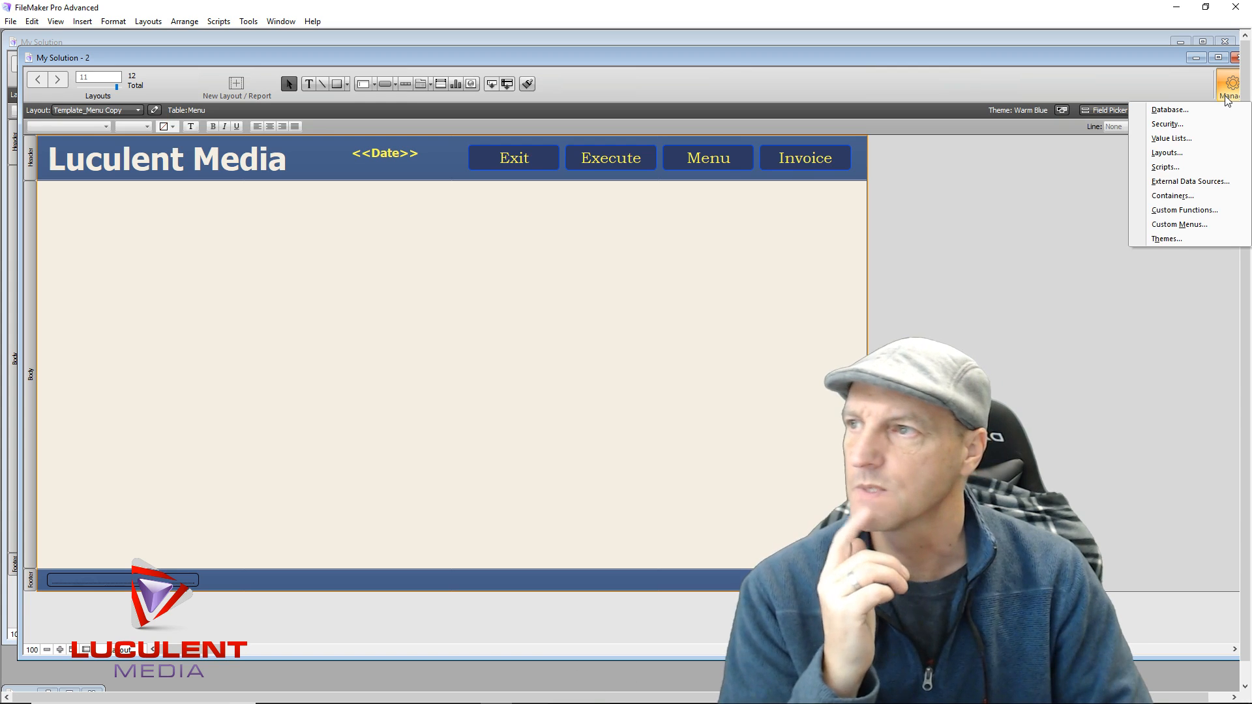
Check Template_Menu Copy's layout setup without changes, then move the My Solution - 2 window left
left_click(1187, 155)
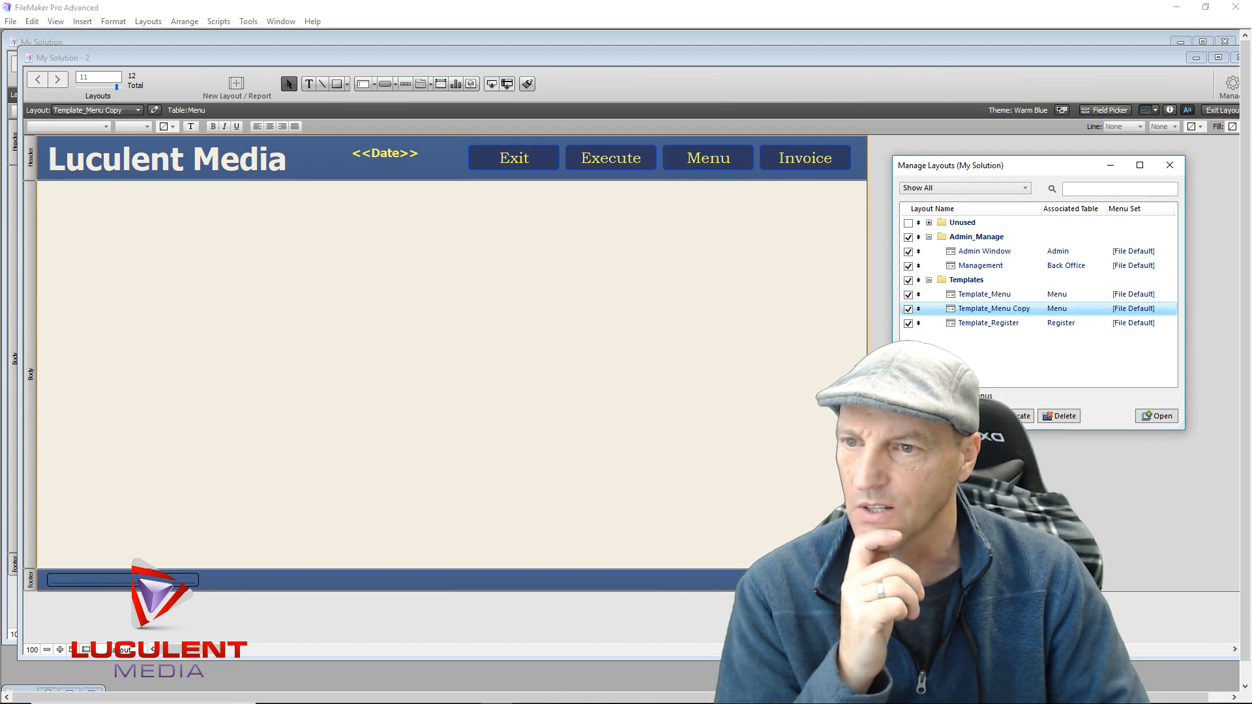
left_click(962, 416)
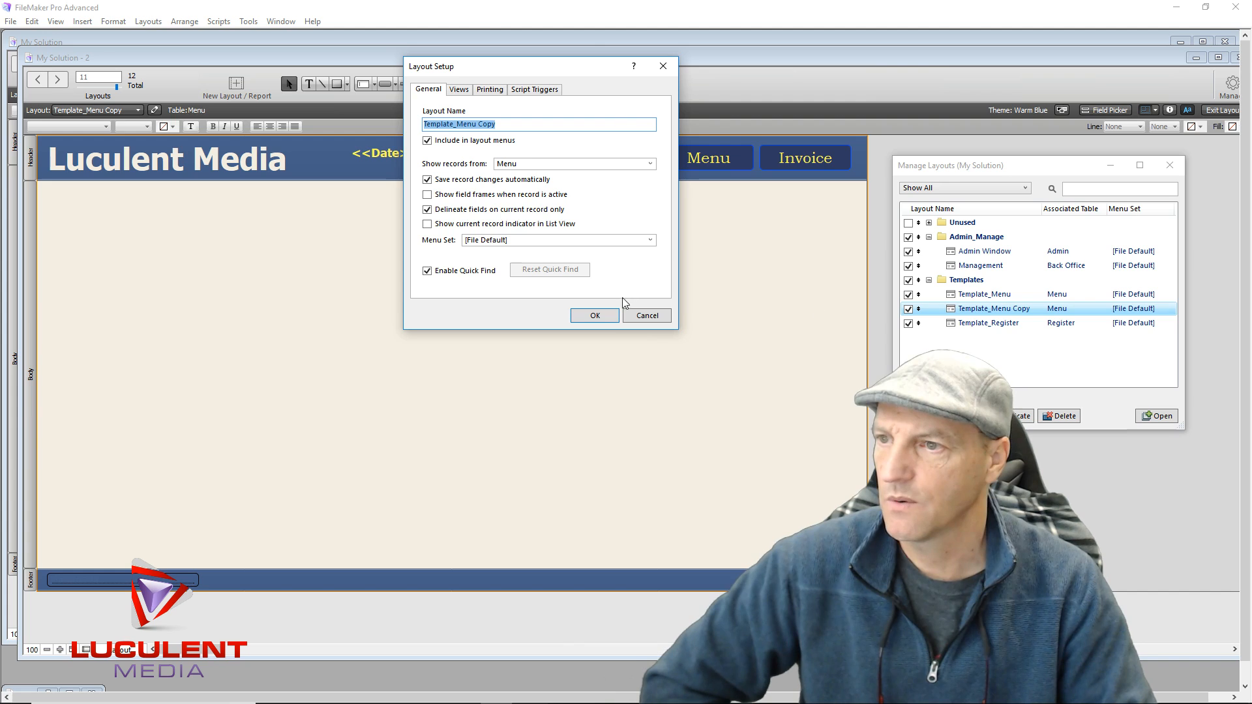
left_click(631, 318)
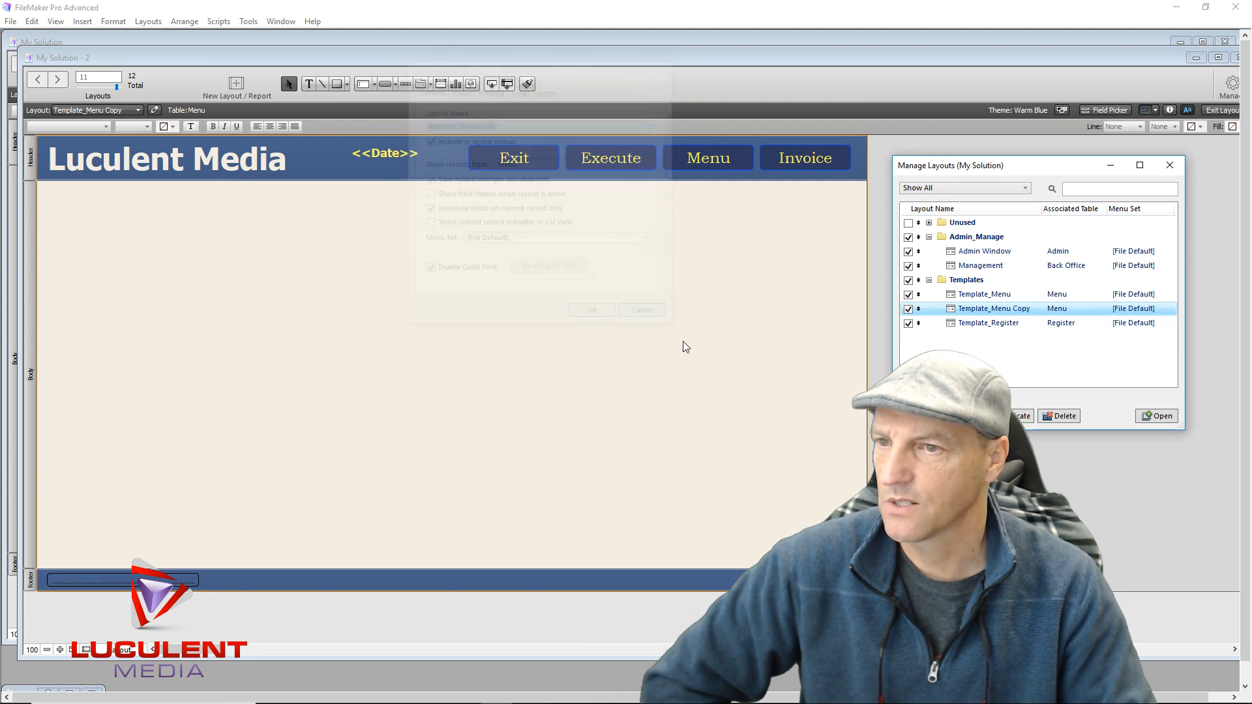
left_click(1170, 167)
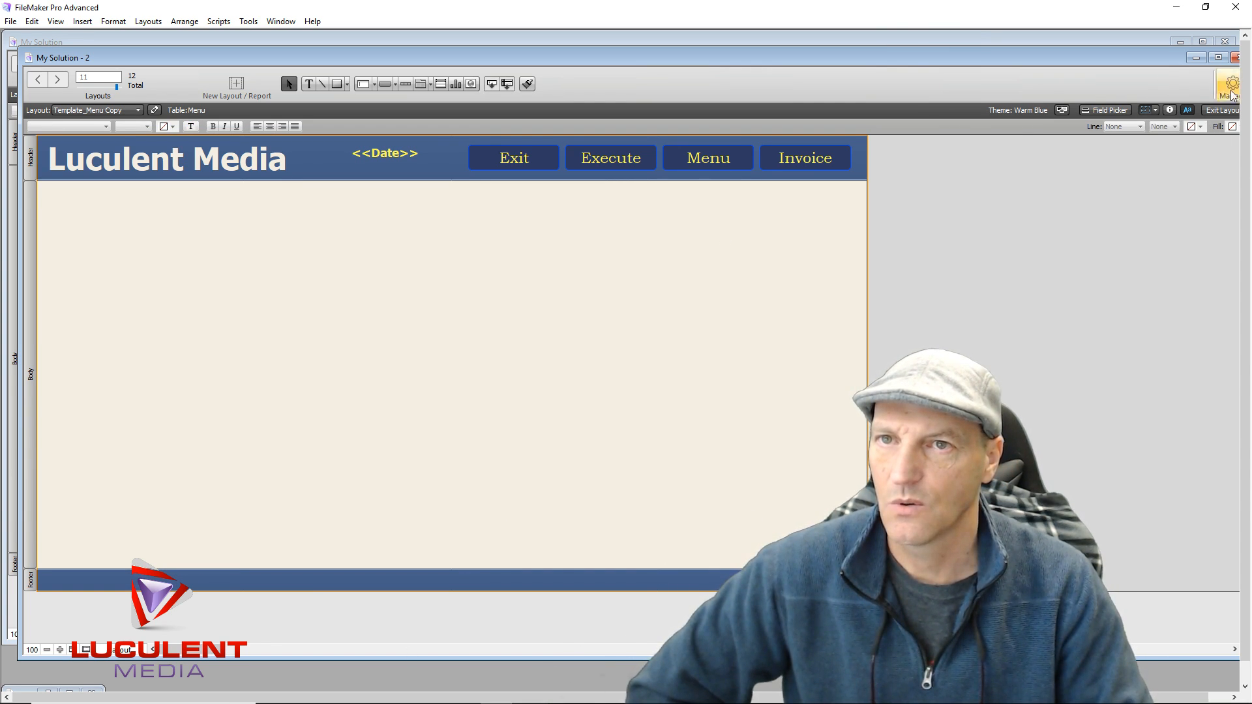
left_click_drag(1128, 59, 1004, 59)
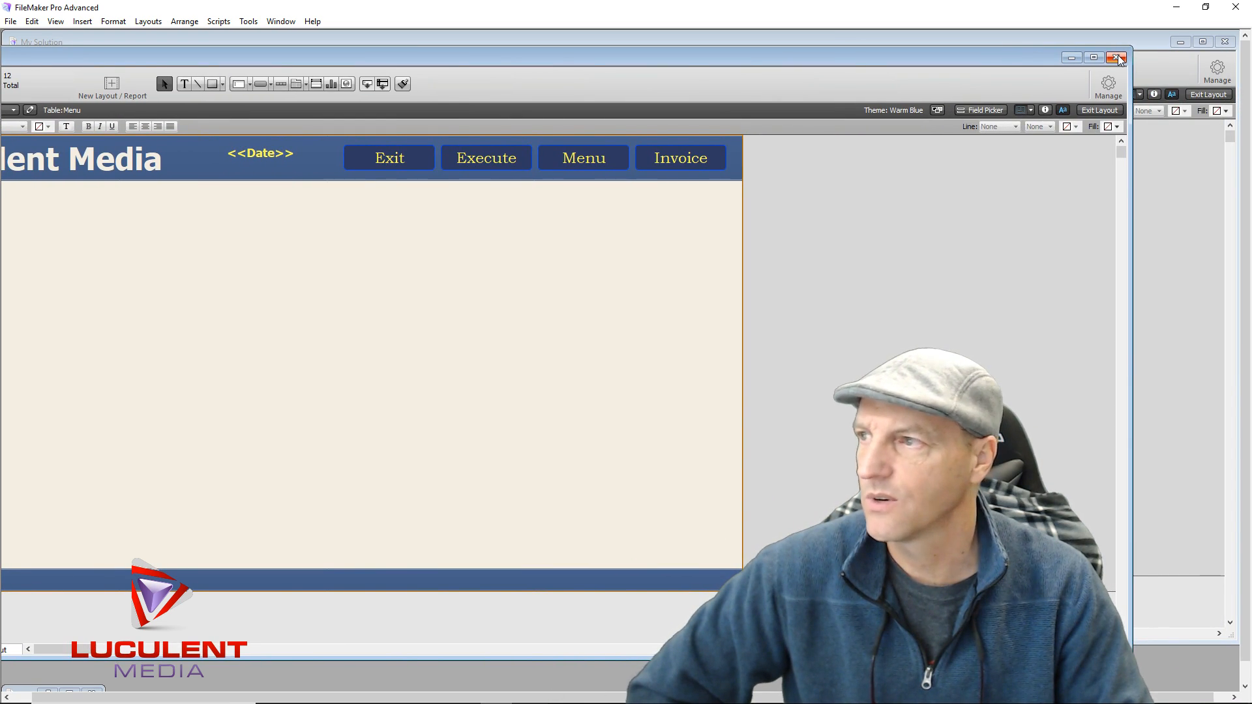
Close the duplicate My Solution - 2 window and open Template_Menu Copy's layout setup
left_click(1116, 58)
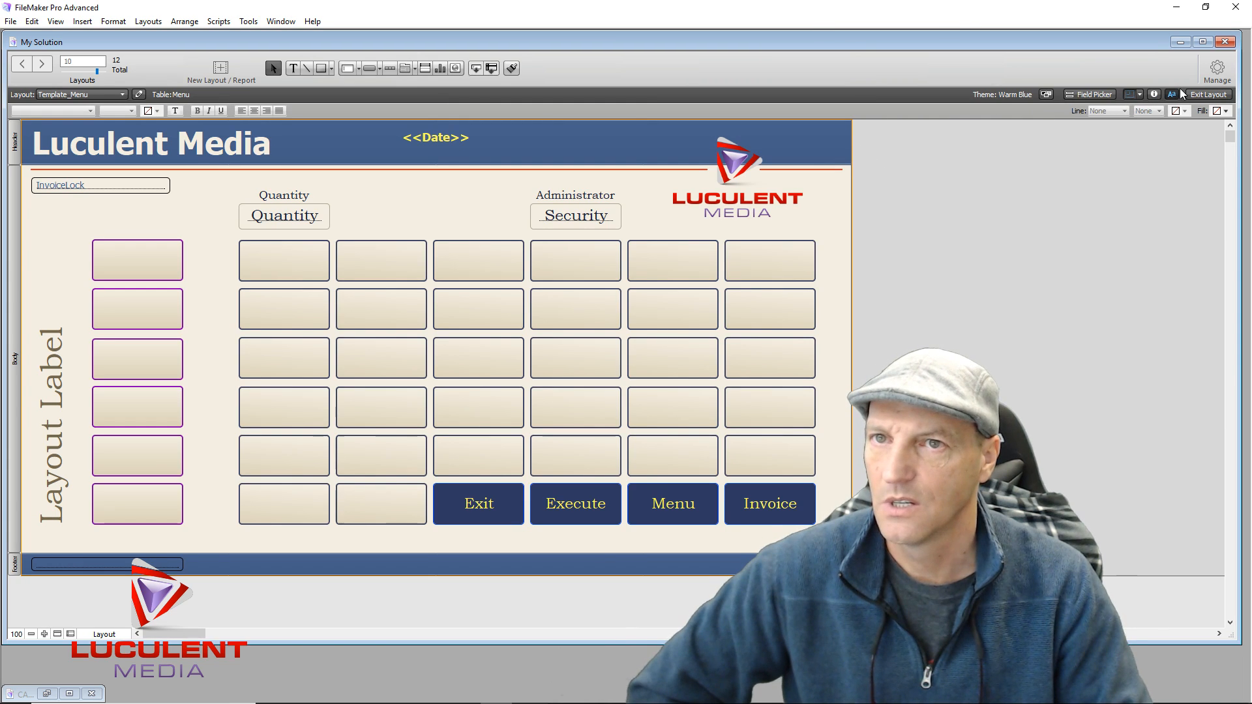
left_click(1217, 68)
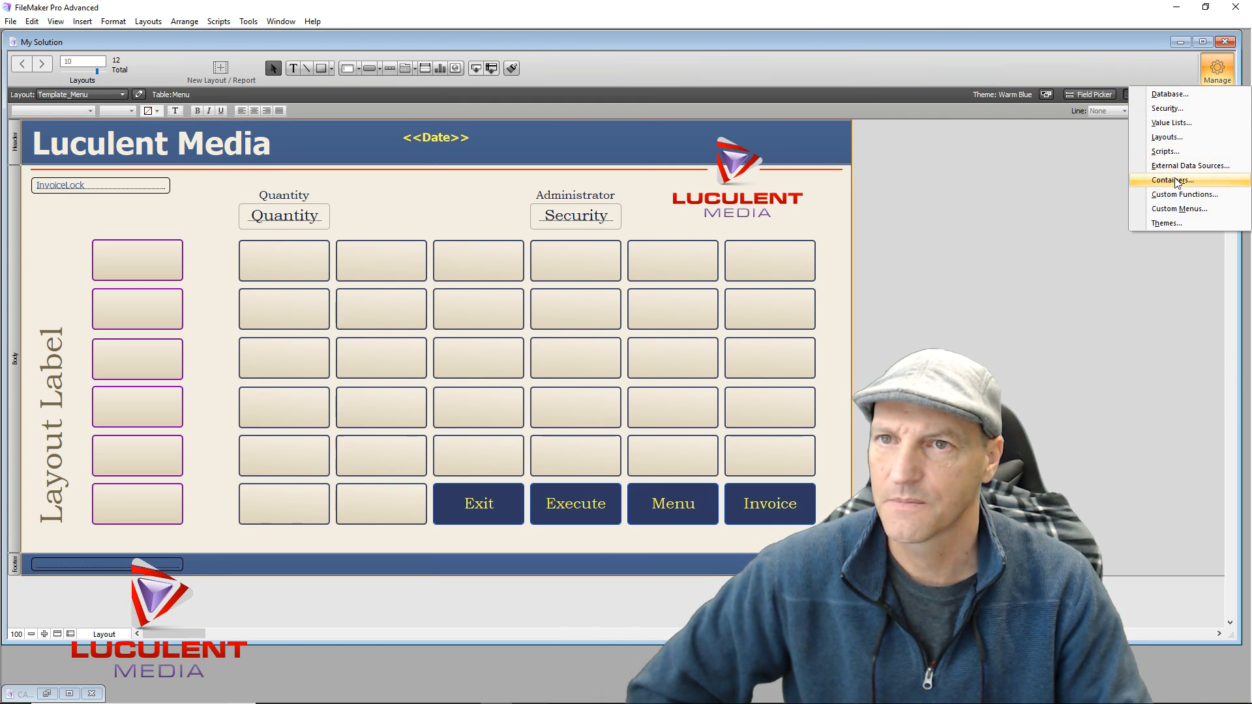
left_click(1178, 137)
left_click(993, 309)
double_click(993, 309)
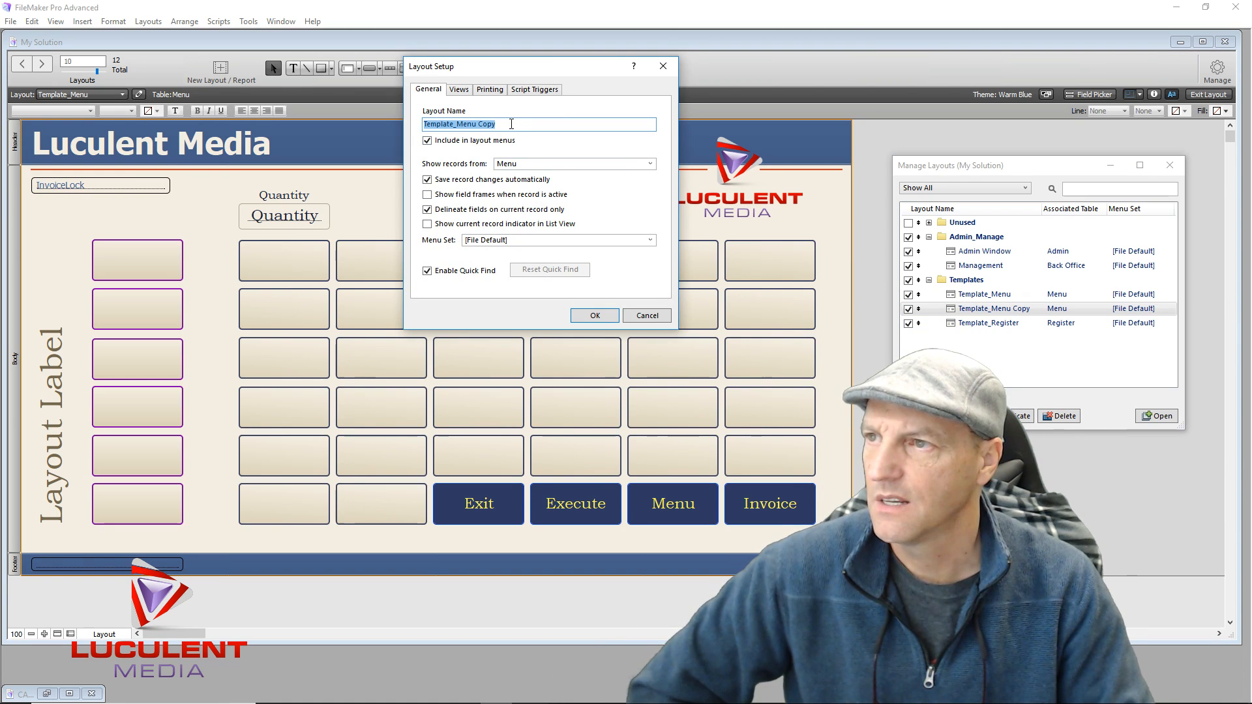
Rename the layout Base_Inventory and show records from the Inventory table
left_click_drag(510, 124, 417, 124)
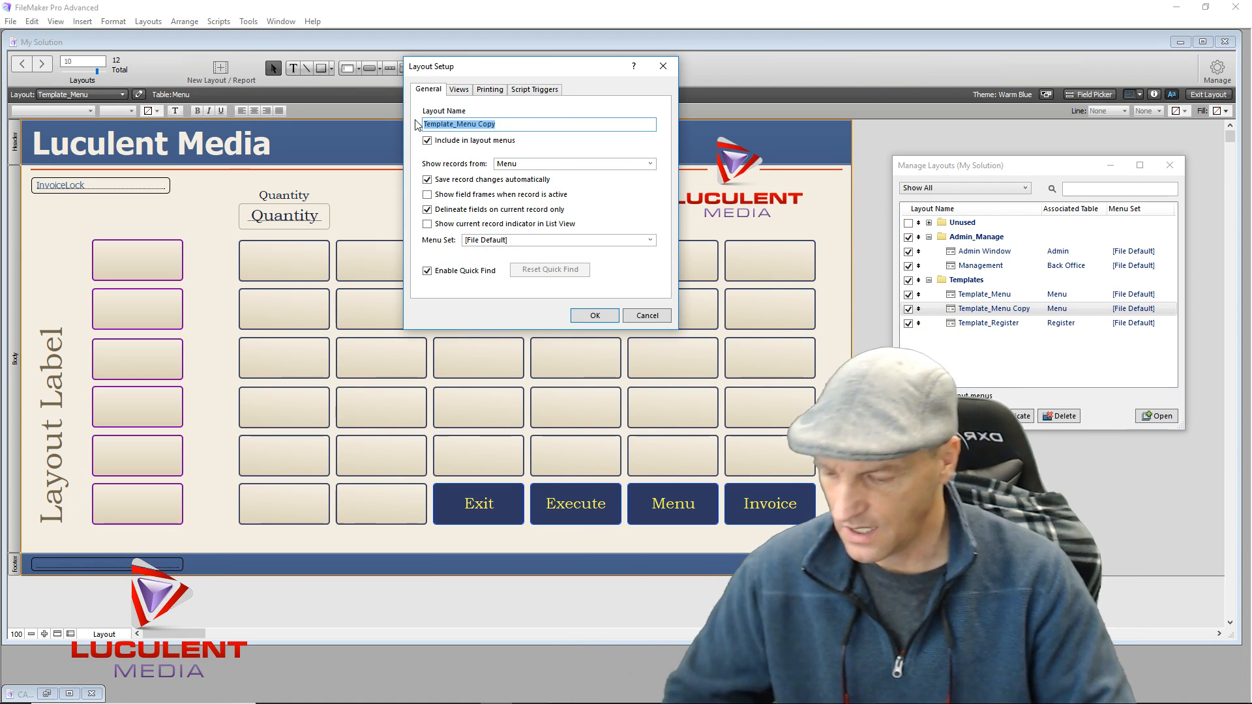
type("Bas")
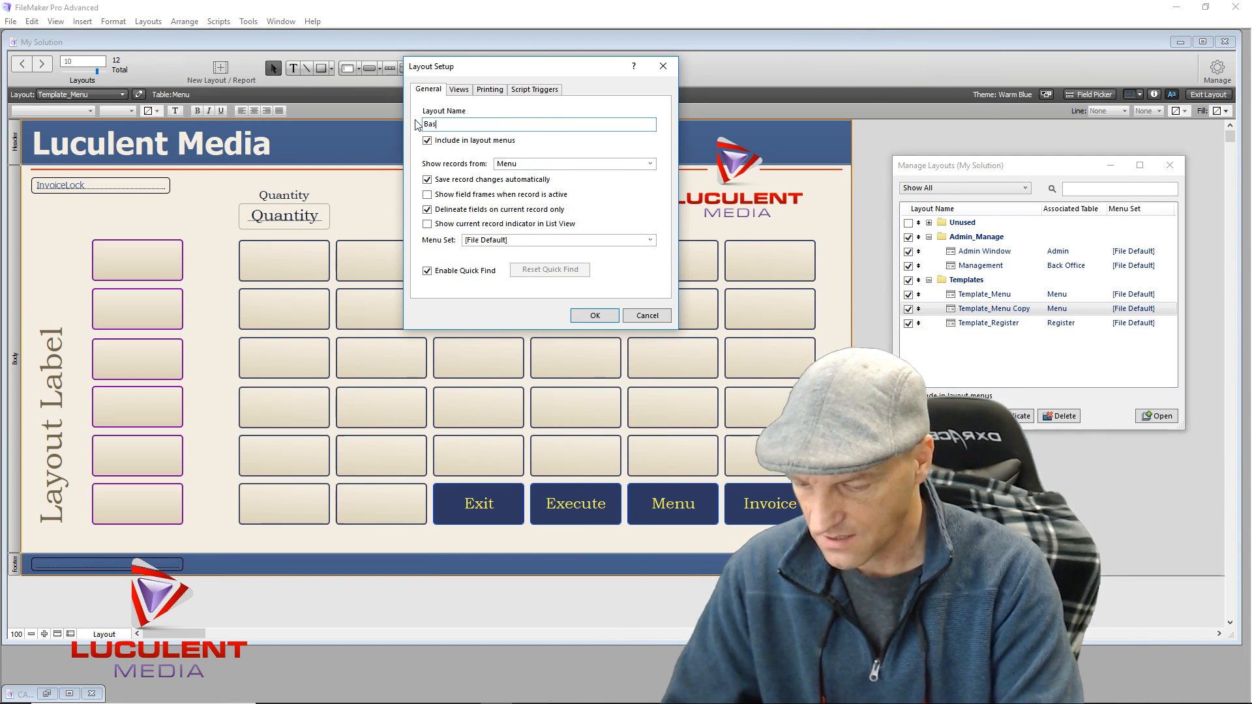
type("e_I")
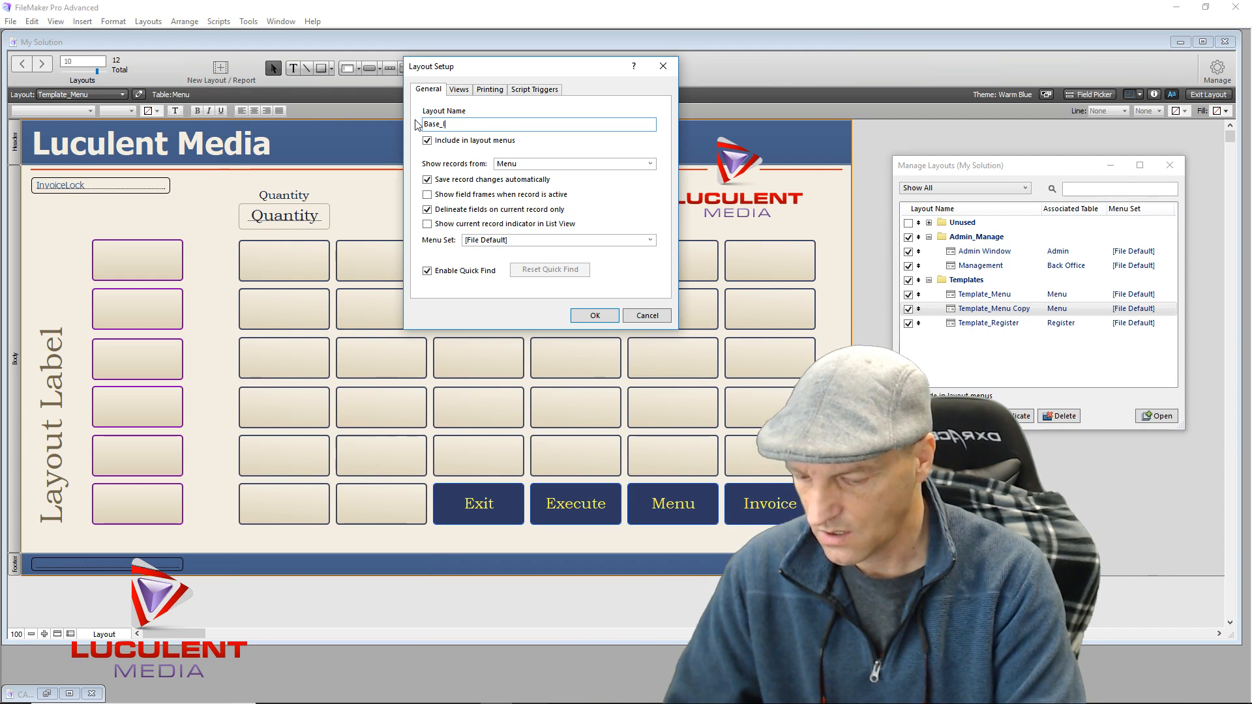
type("nventoryy")
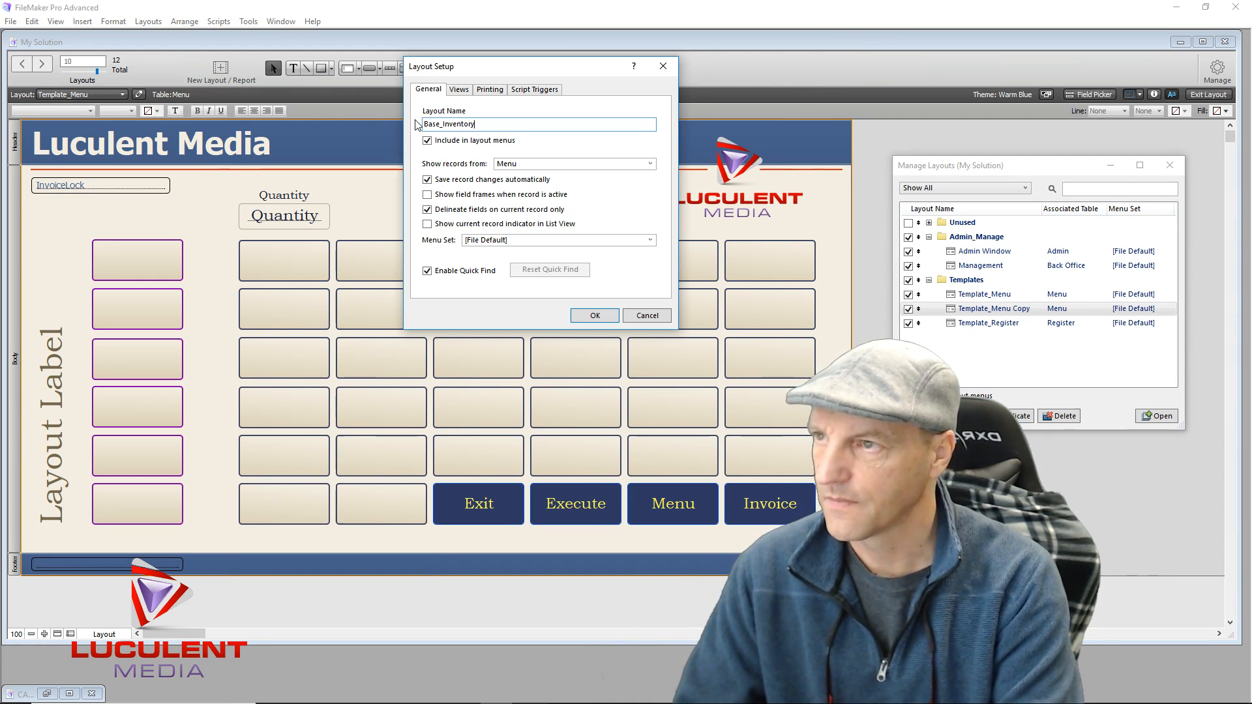
key("BackSpace")
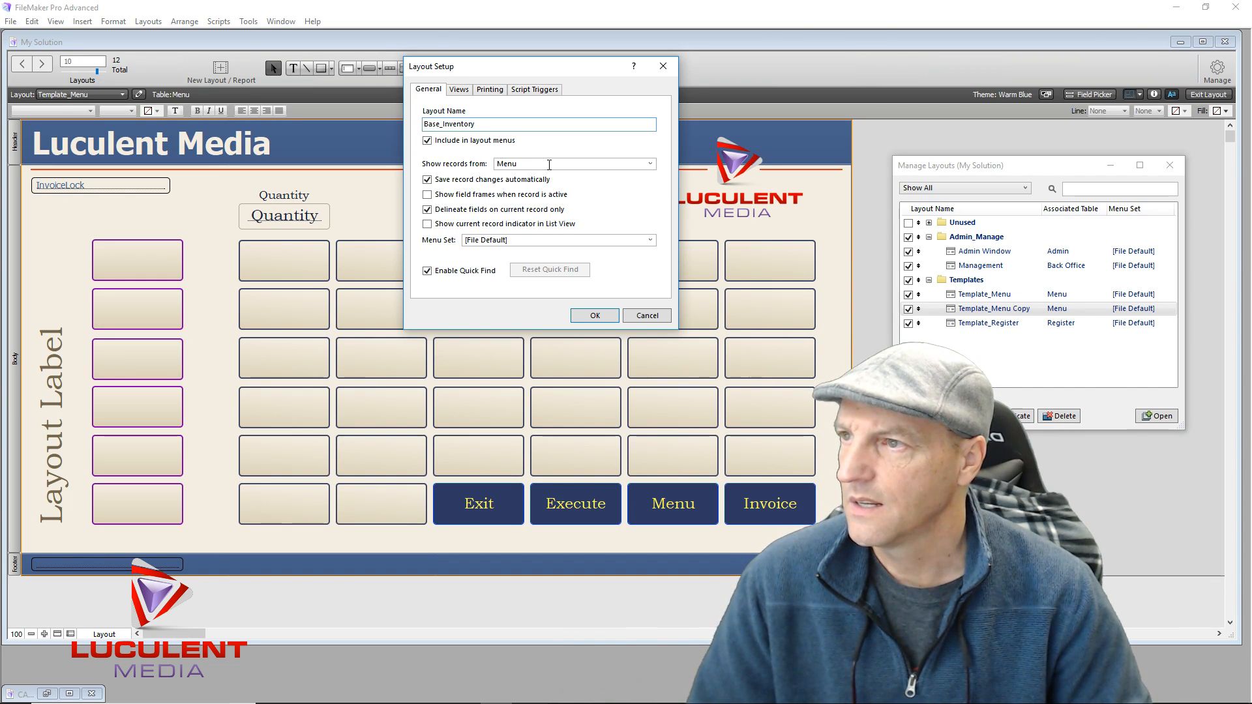
left_click(549, 165)
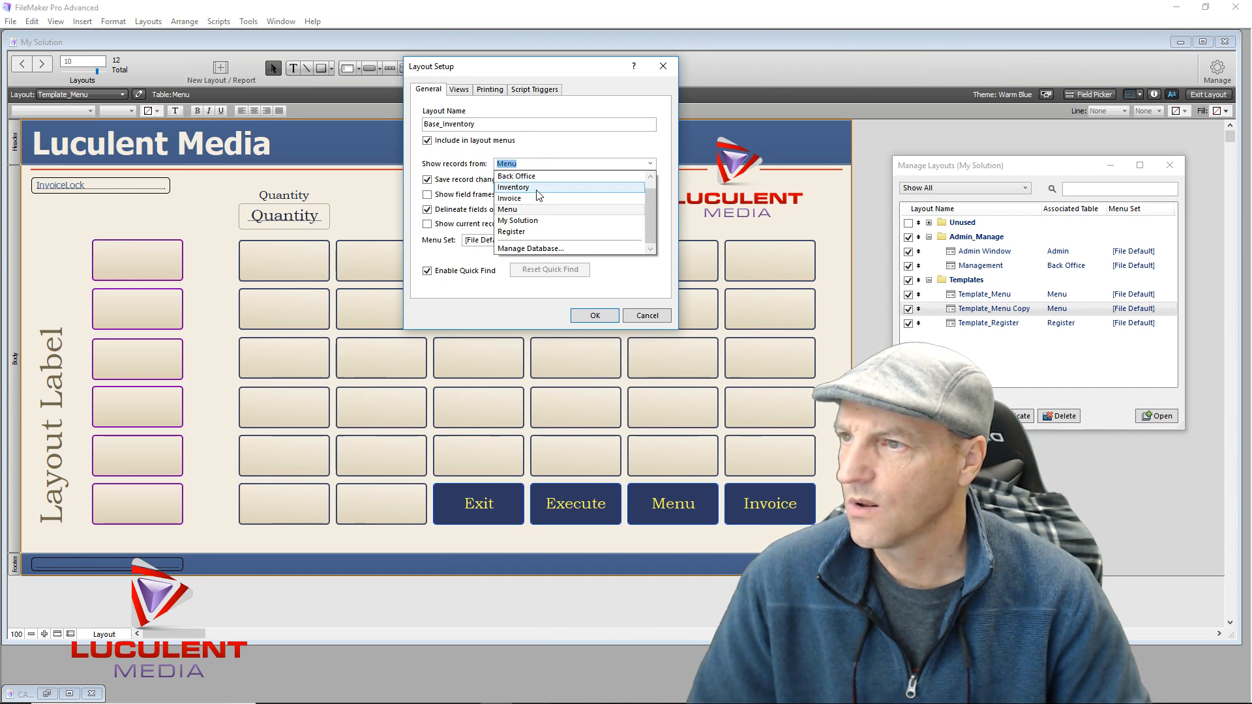
left_click(538, 188)
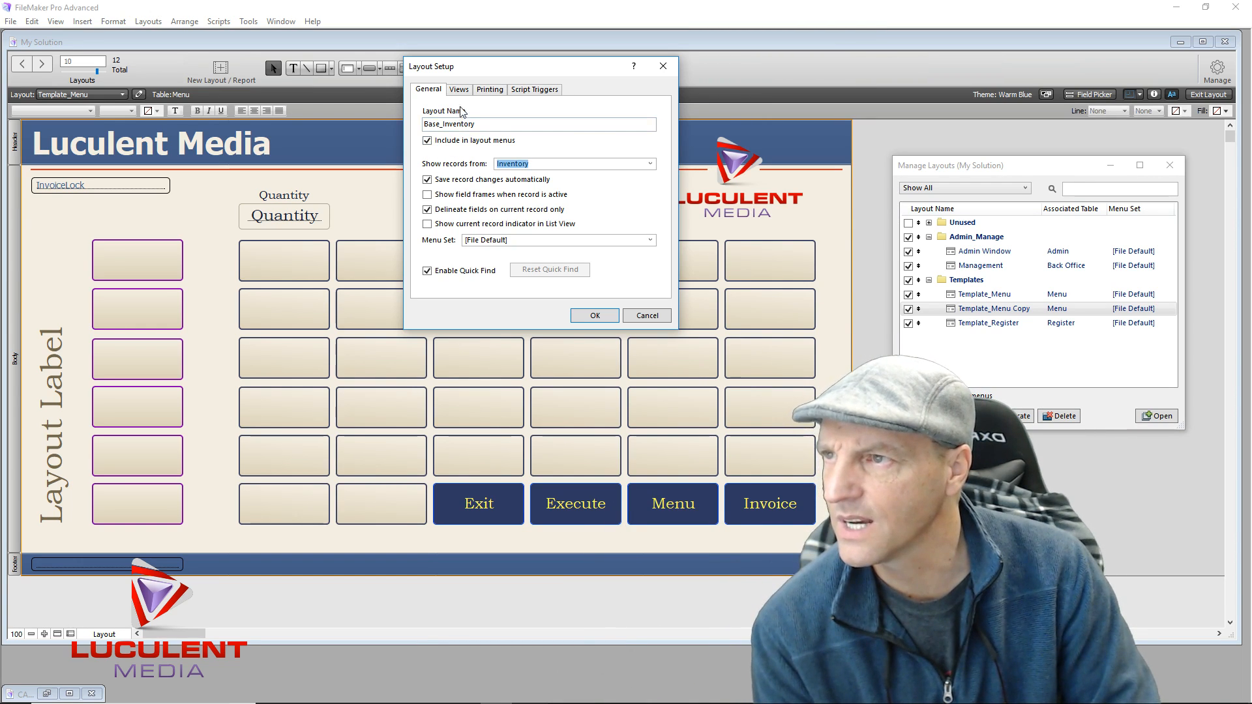
Enable List View as the only view, make it the default, and confirm
left_click(459, 89)
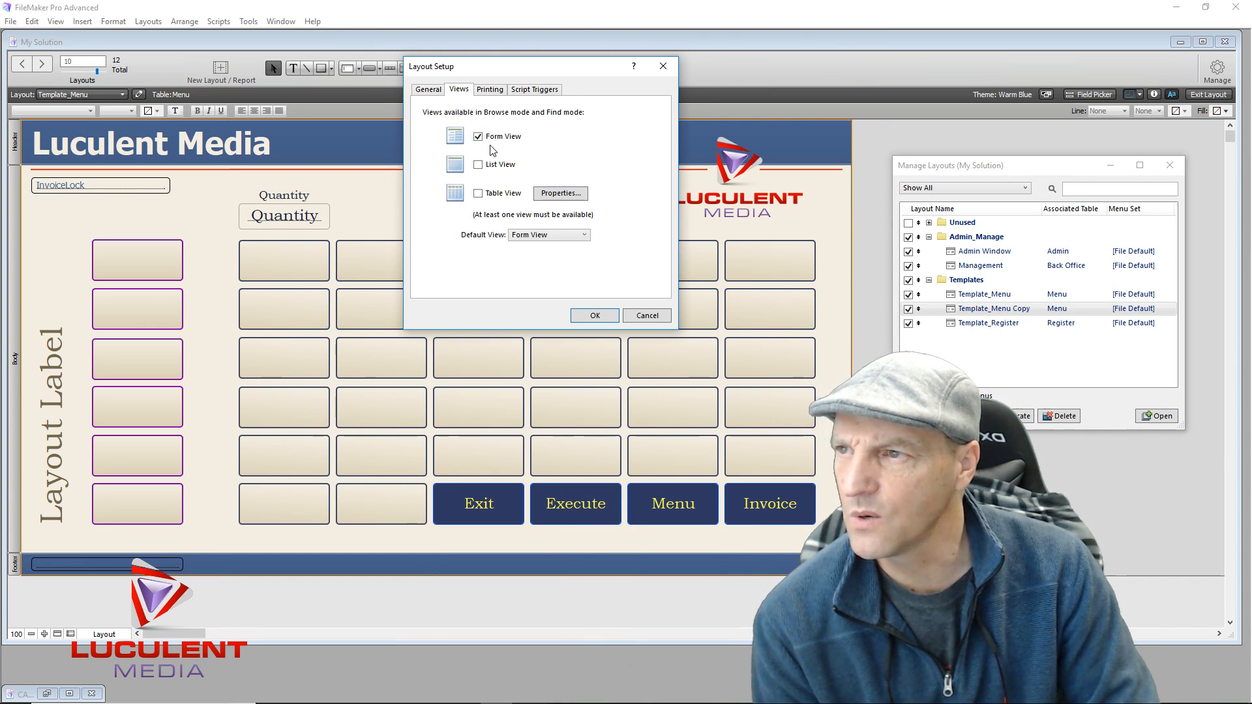
left_click(478, 166)
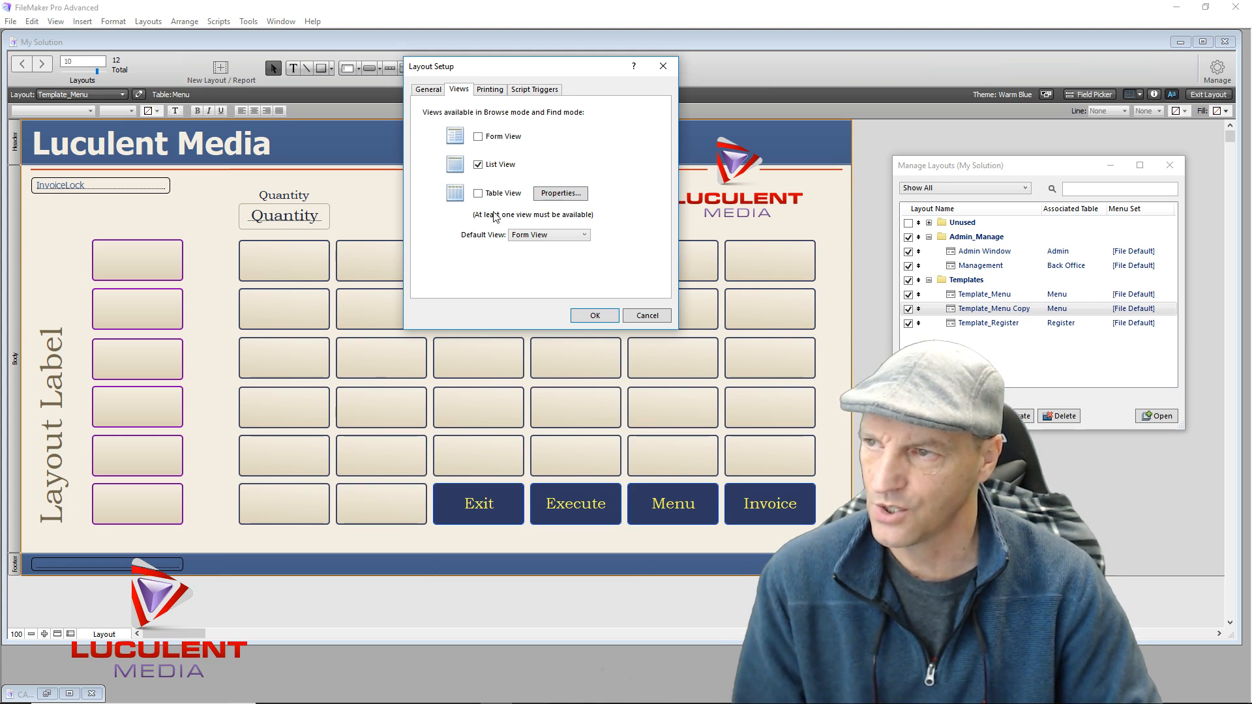
left_click(584, 237)
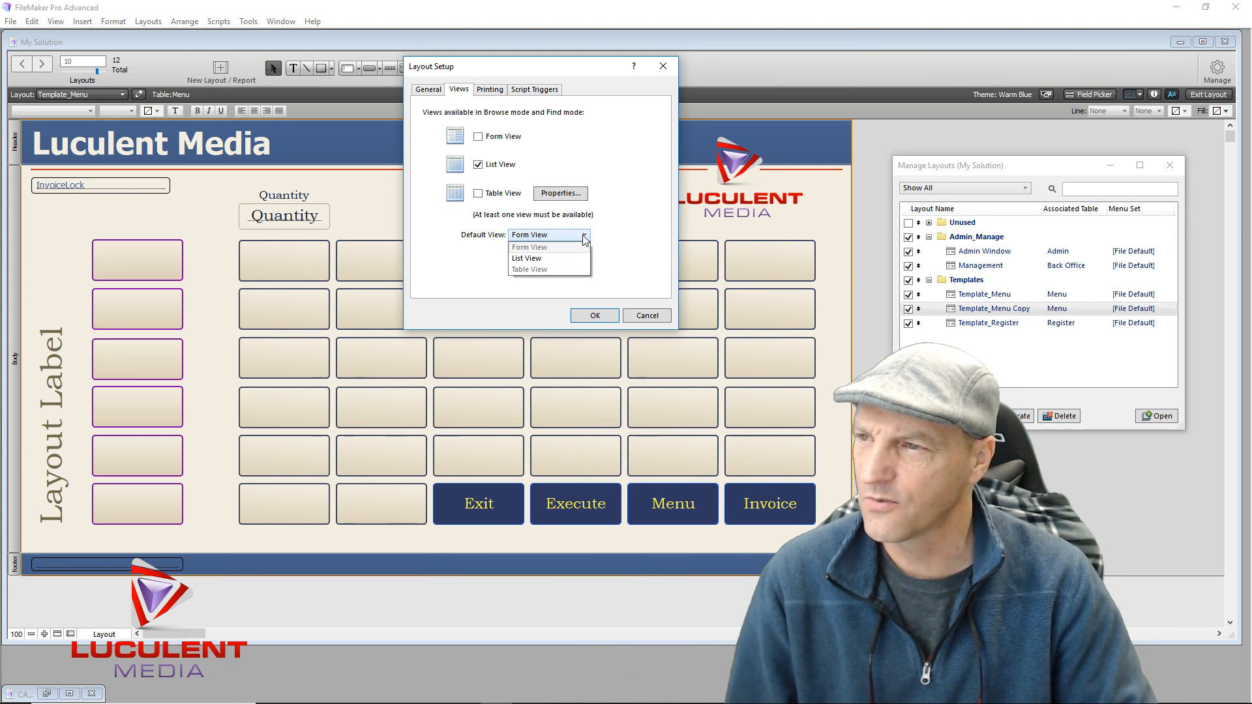
left_click(559, 259)
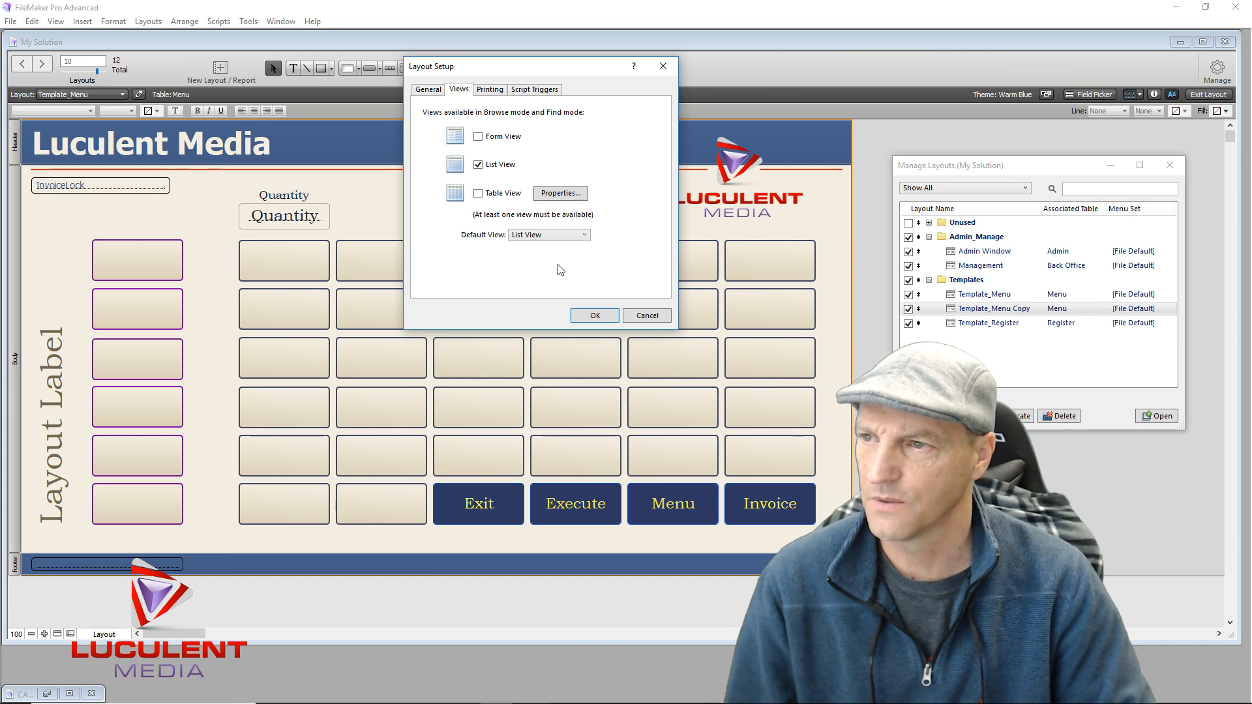
left_click(583, 316)
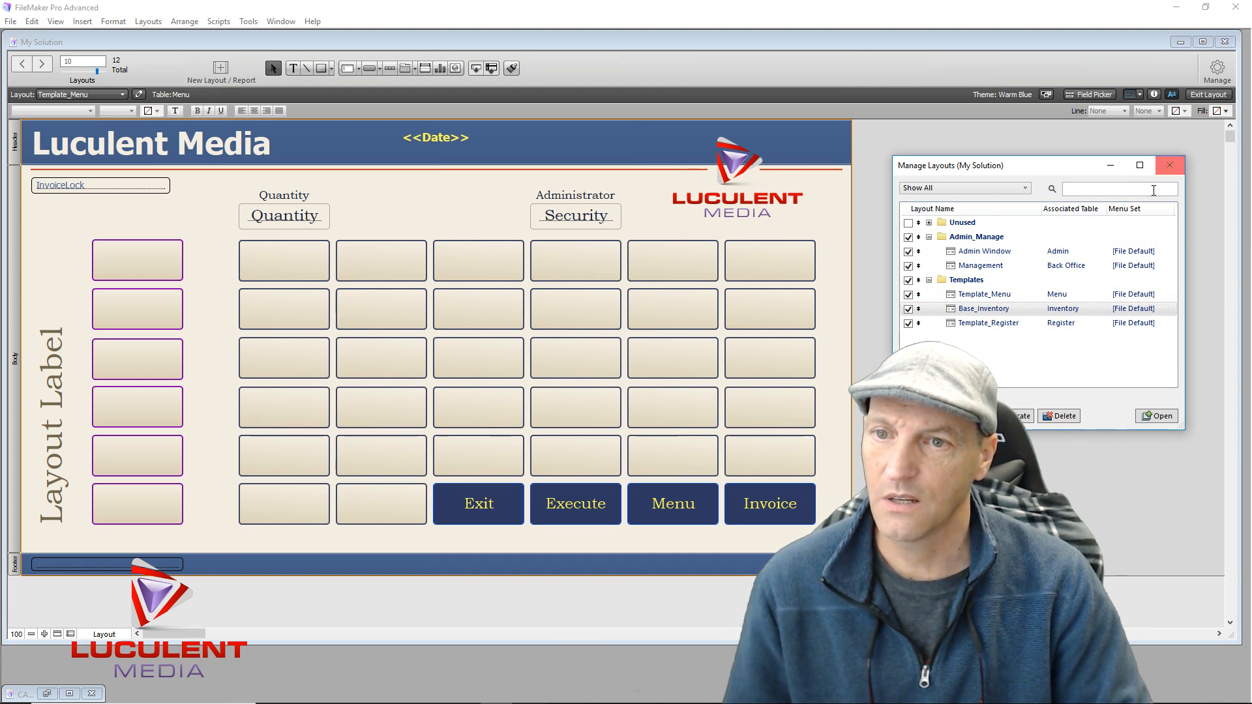
Close Manage Layouts, switch to Templates > Base_Inventory, and begin shrinking its body part
left_click(1169, 167)
left_click_drag(854, 46, 825, 37)
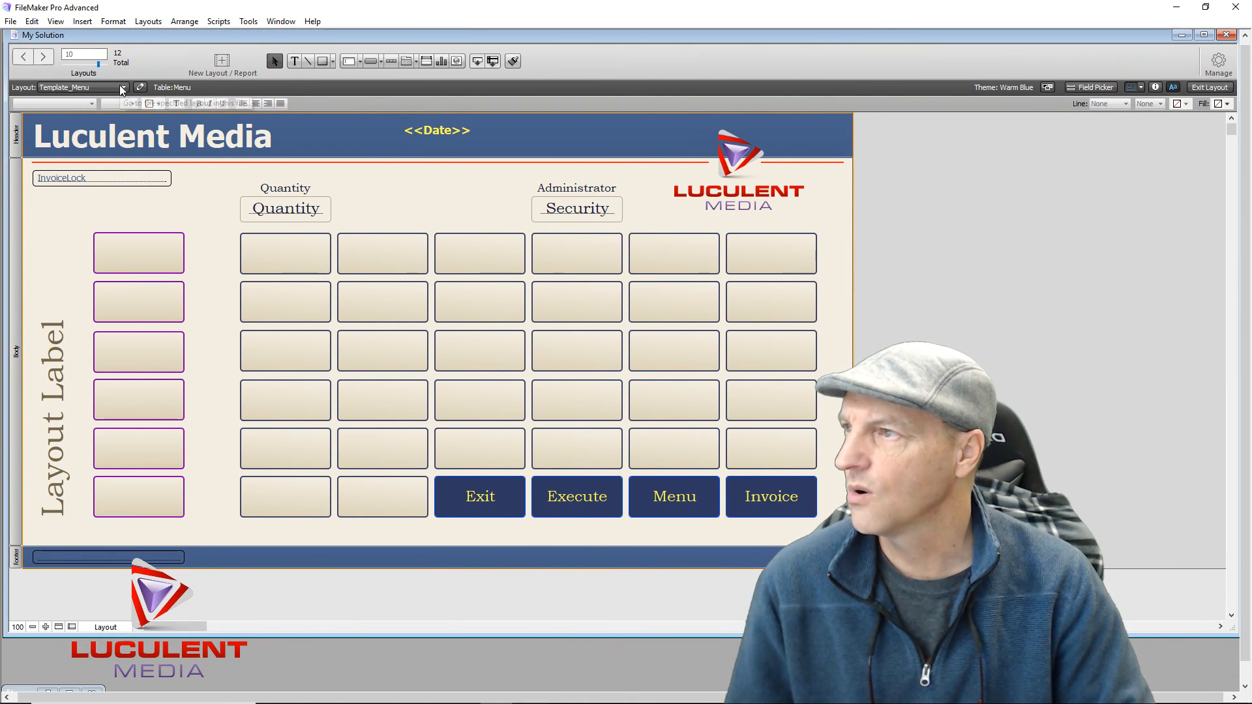
left_click(122, 90)
mouse_move(116, 139)
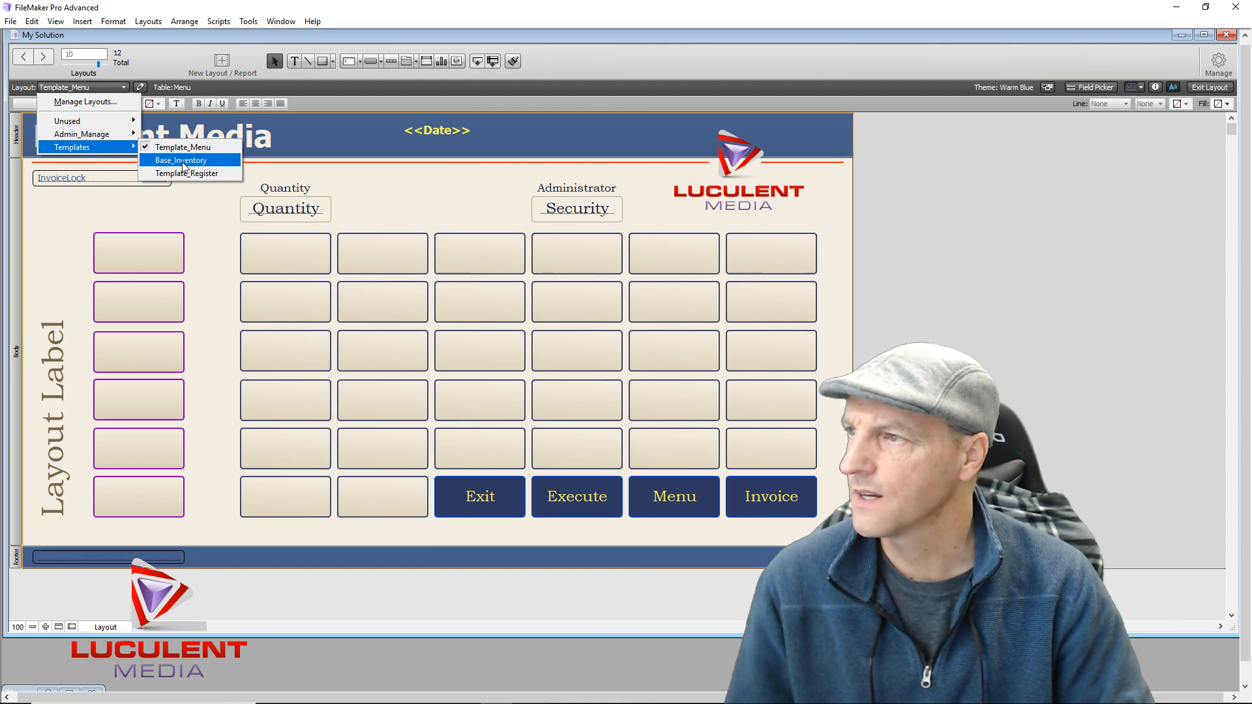
left_click(183, 160)
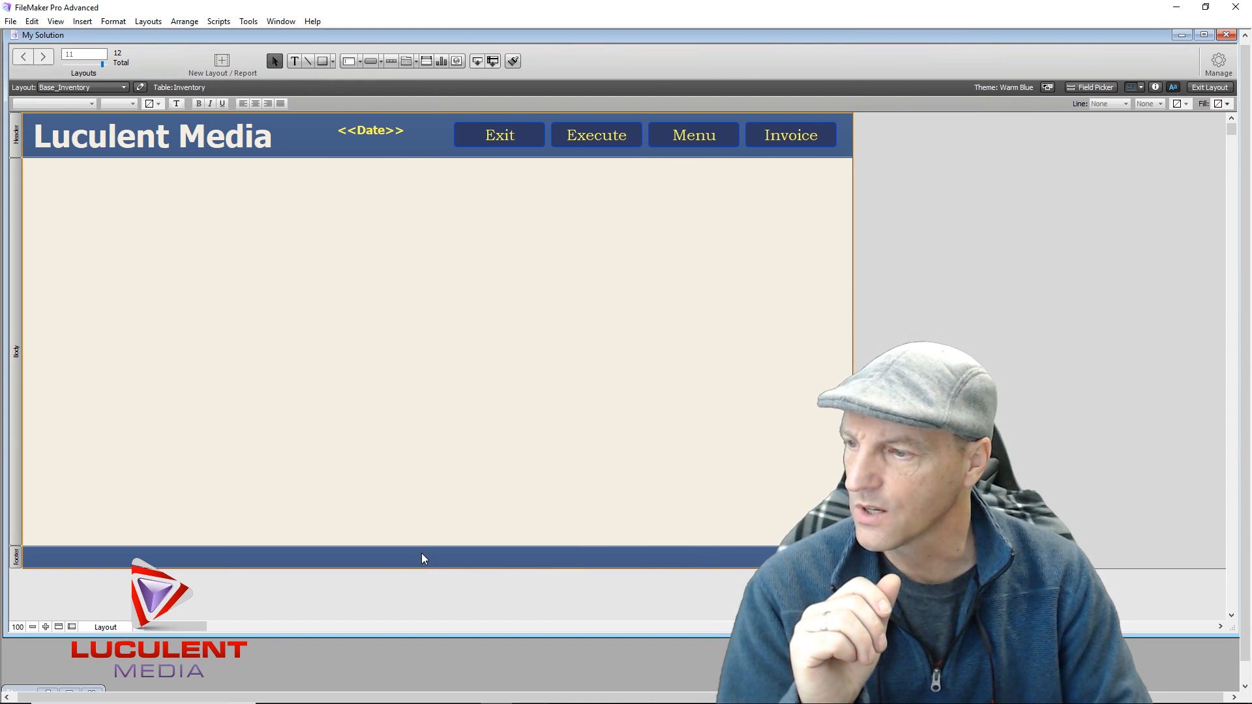
left_click_drag(431, 568, 427, 304)
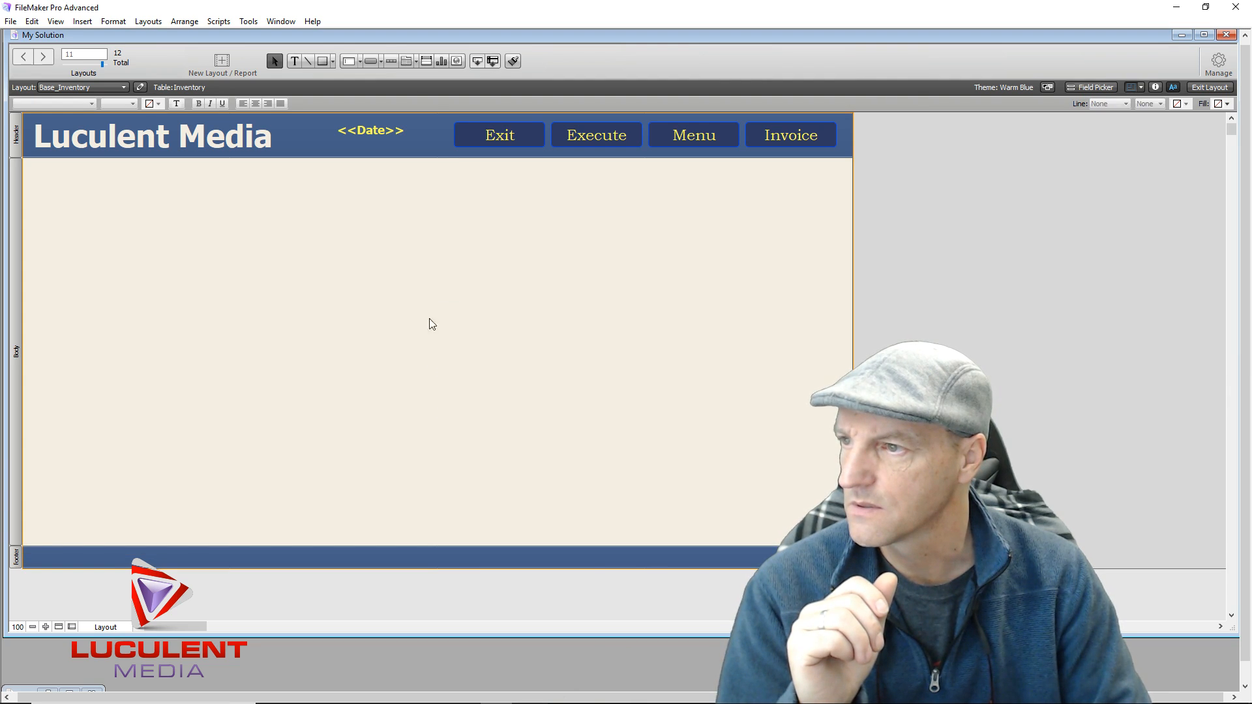
Shrink the Base_Inventory body to a short row and show the Inventory fields in Field Picker
left_click_drag(441, 546, 430, 180)
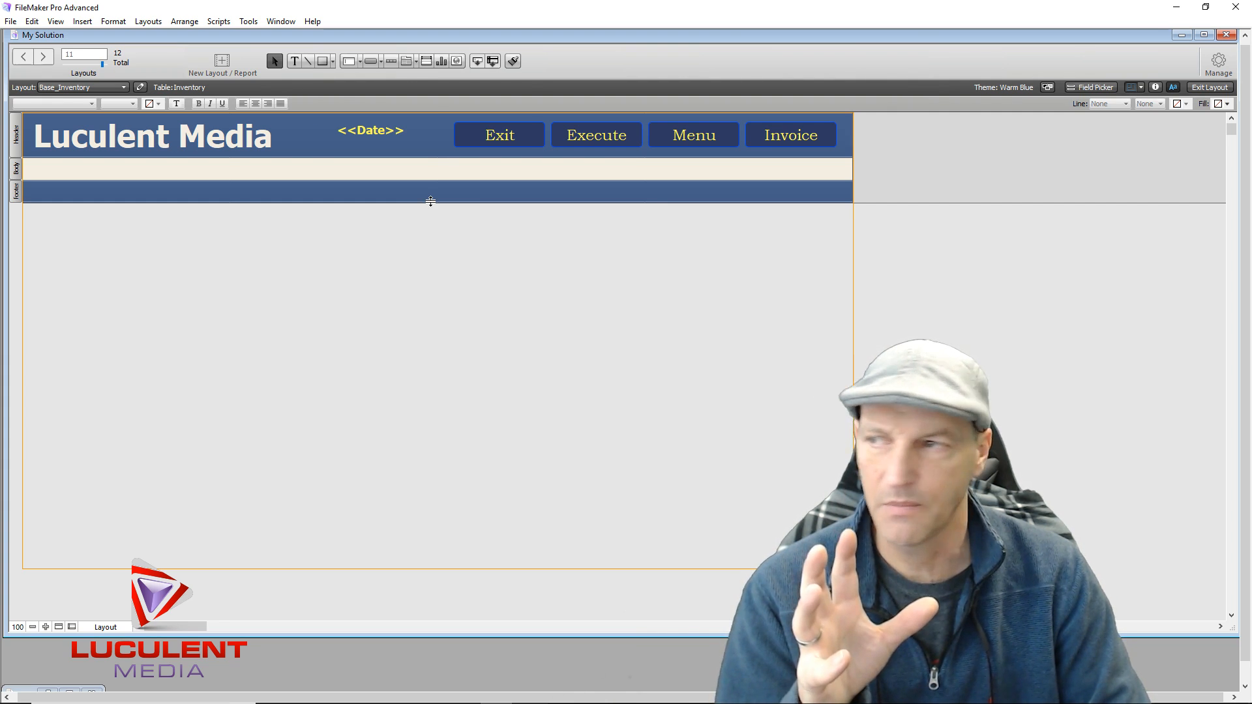
left_click(1086, 89)
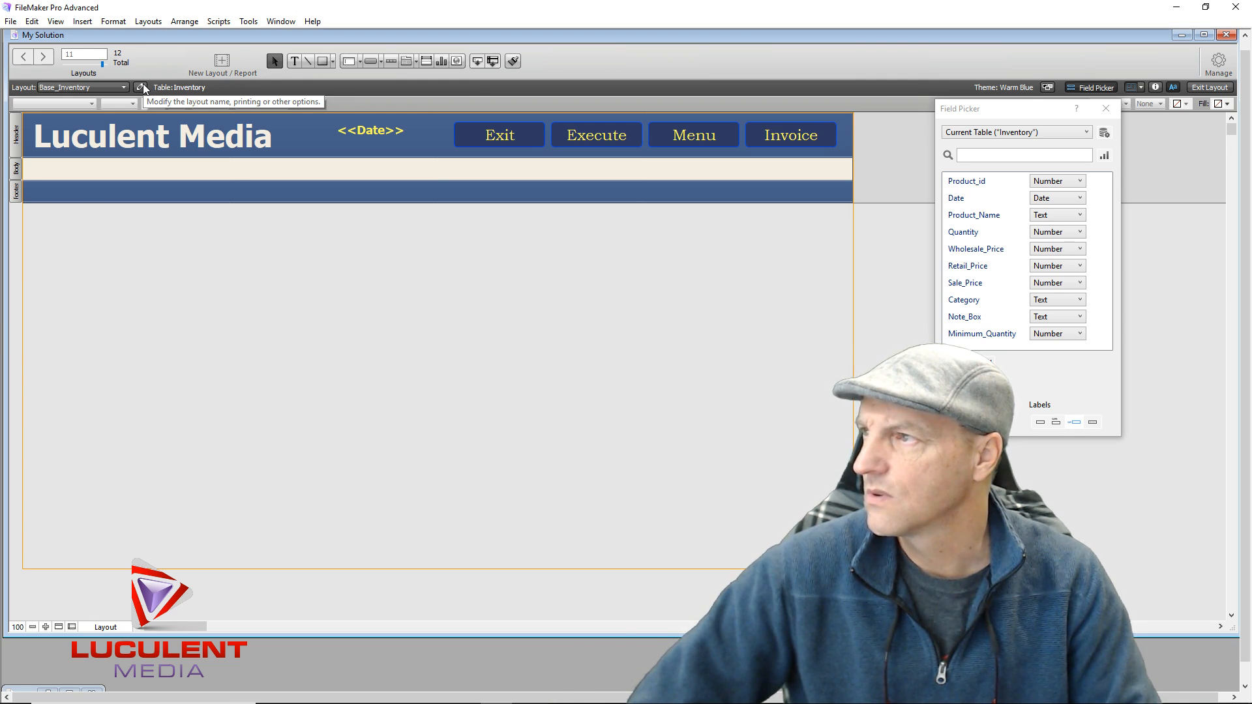
Place the Product_id field in the body without a label, at the body's left edge
left_click_drag(967, 181, 28, 169)
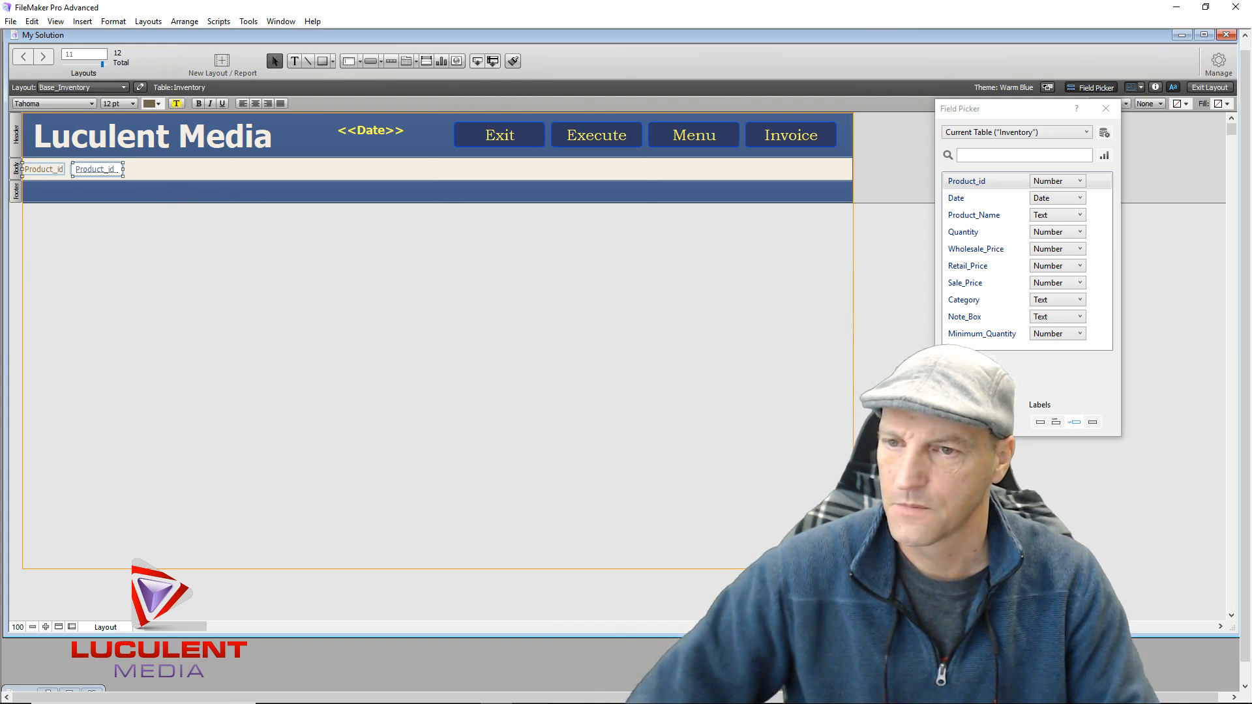
left_click(1042, 423)
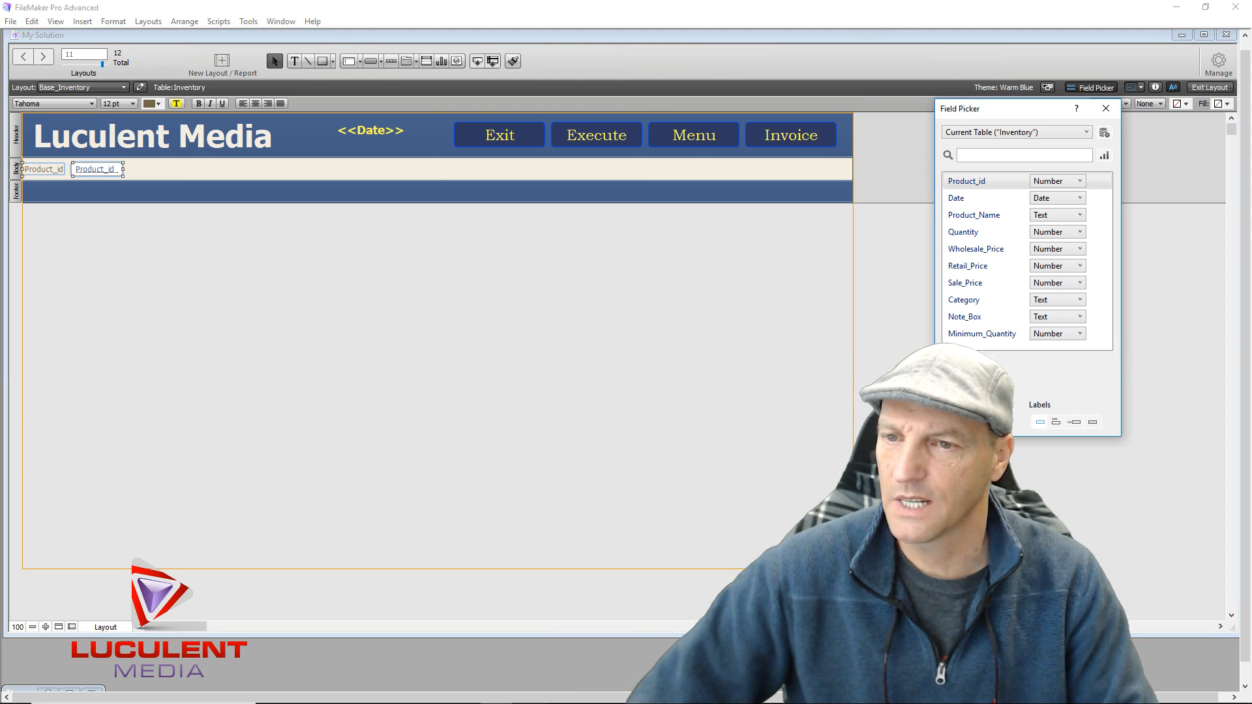
left_click(101, 242)
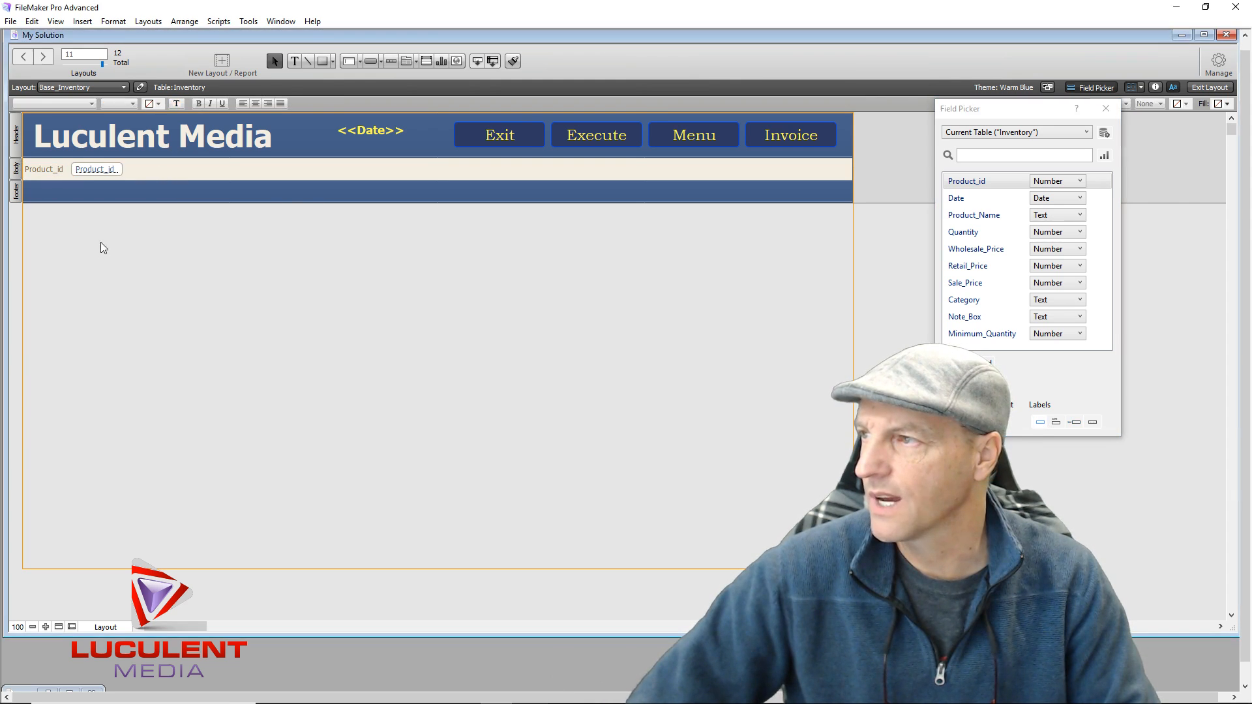
left_click(44, 168)
key("Delete")
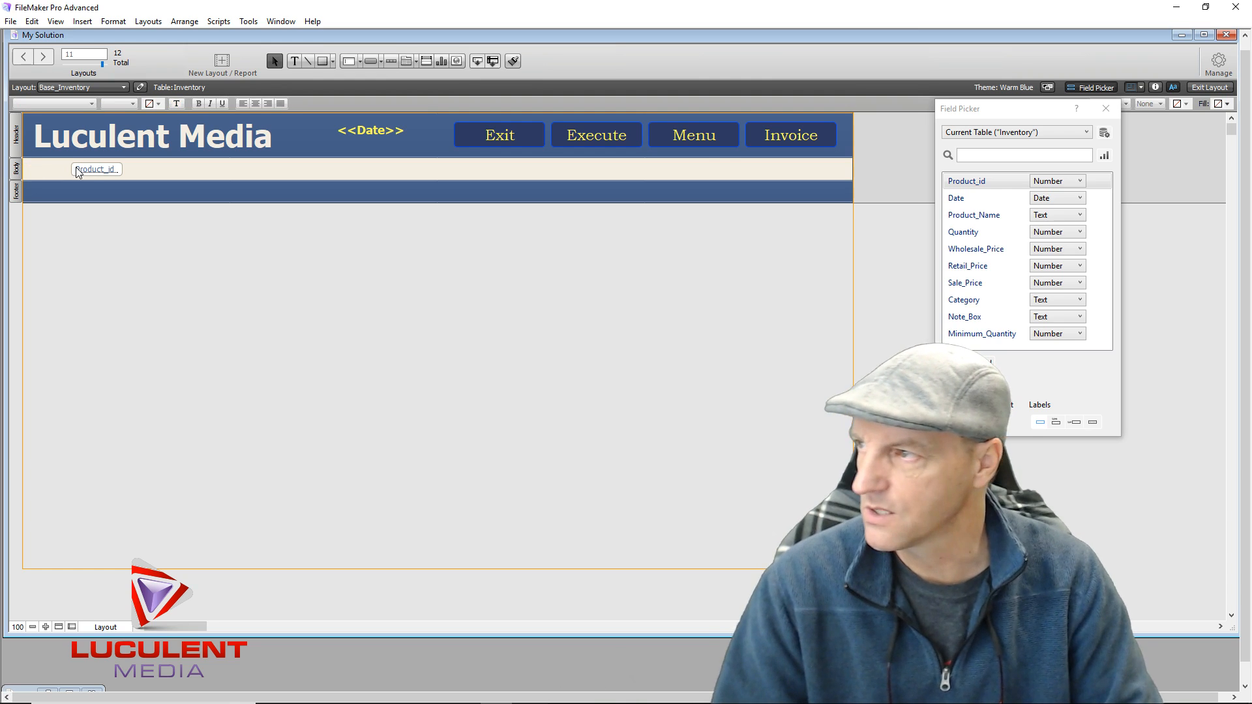
left_click(101, 169)
left_click_drag(101, 173, 61, 174)
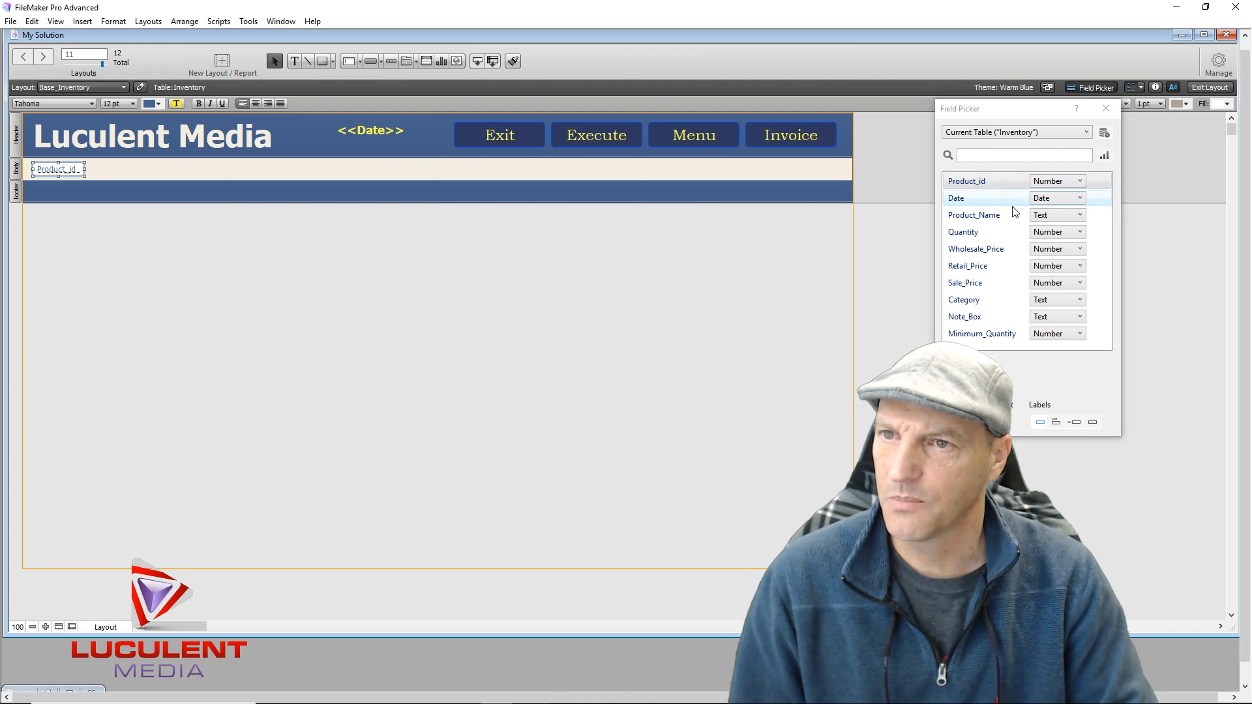
Add Product_Name and Category, narrow Category to 140 pt and Product_id to 50 pt, and pack them left
left_click_drag(988, 220, 86, 167)
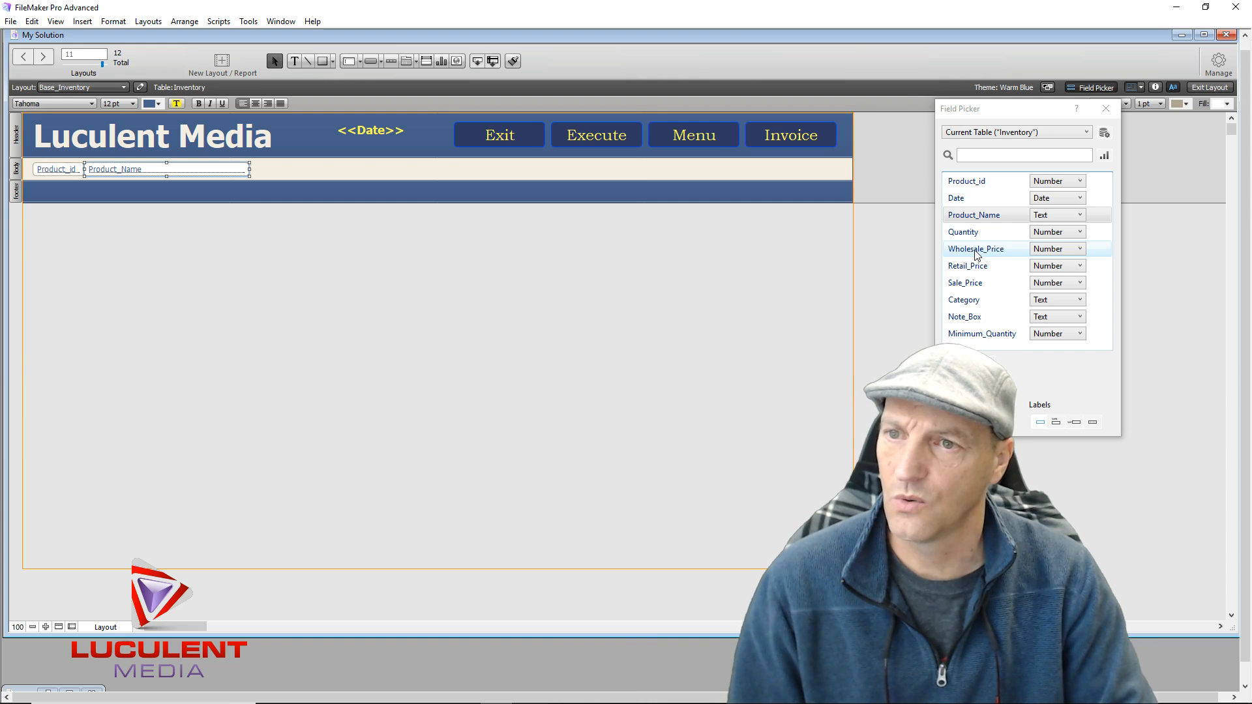
left_click(971, 304)
left_click_drag(970, 304, 249, 169)
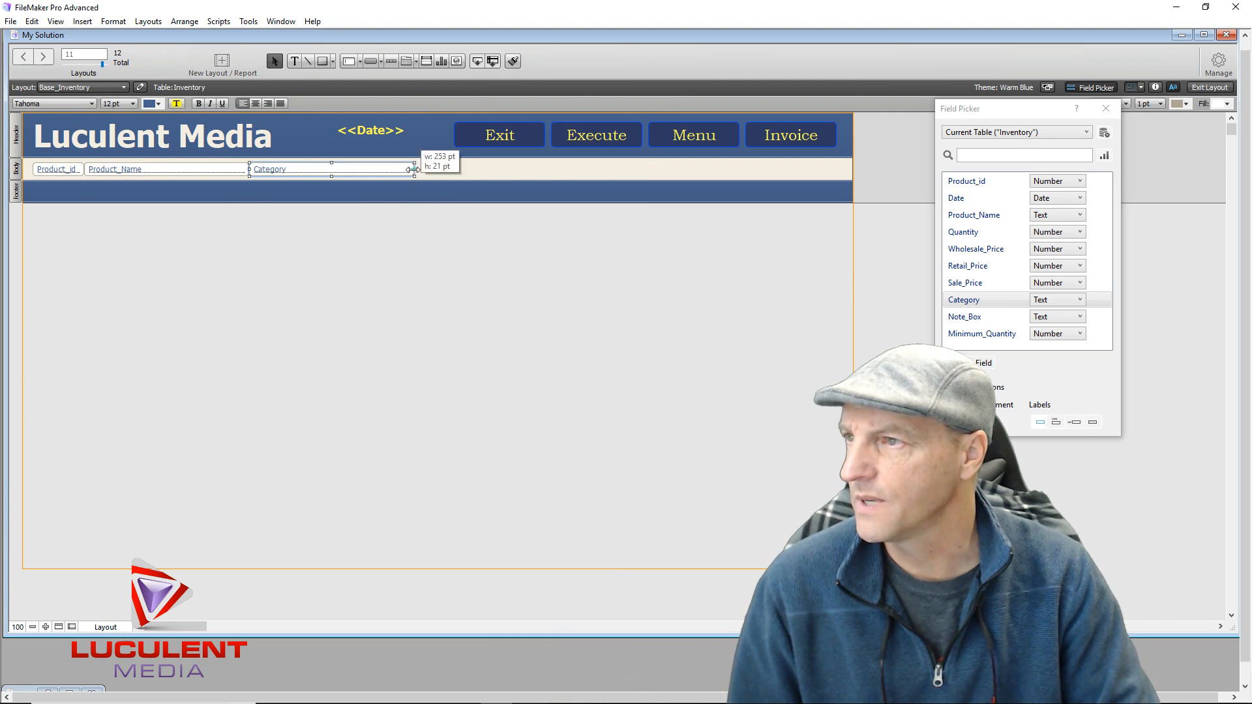
left_click_drag(415, 169, 340, 167)
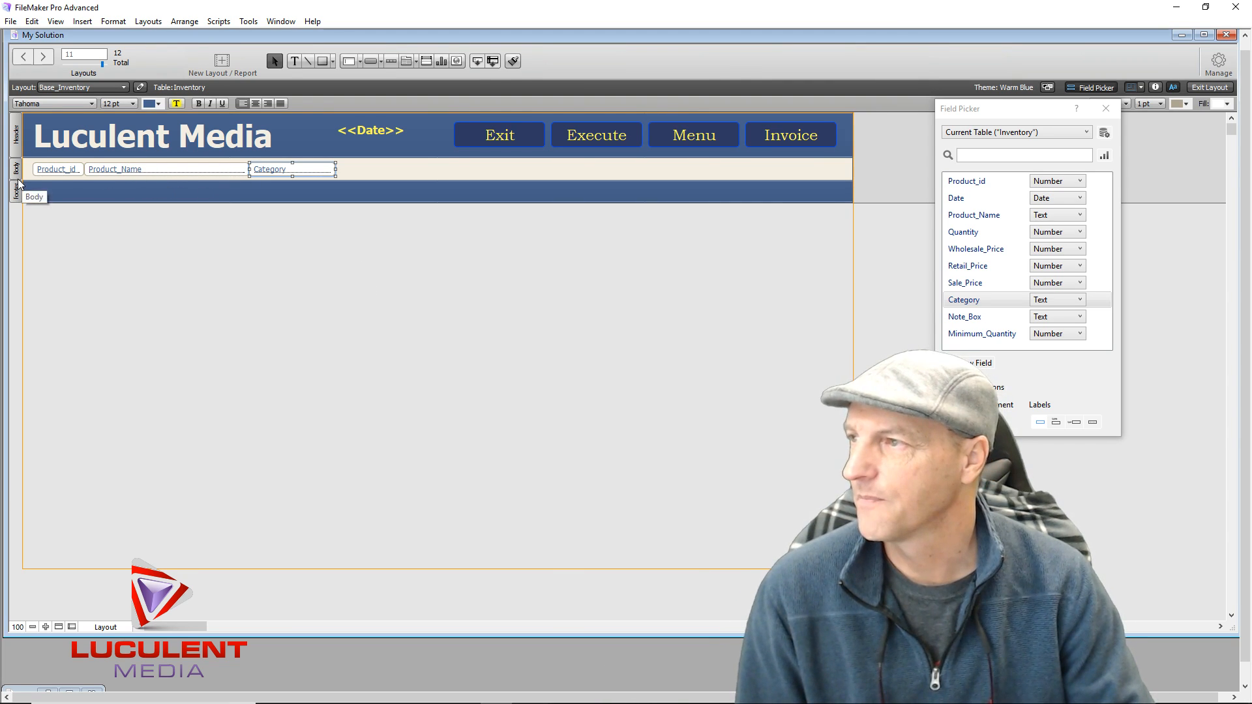
left_click(58, 171)
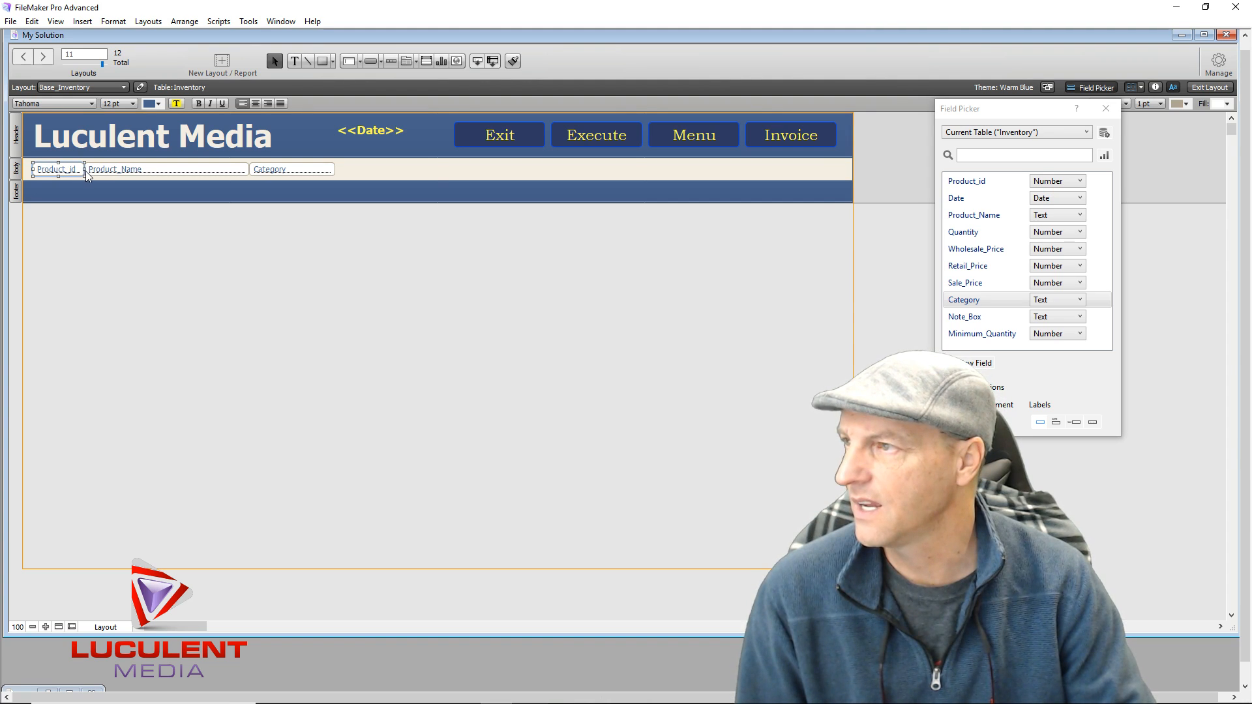
left_click_drag(83, 170, 65, 171)
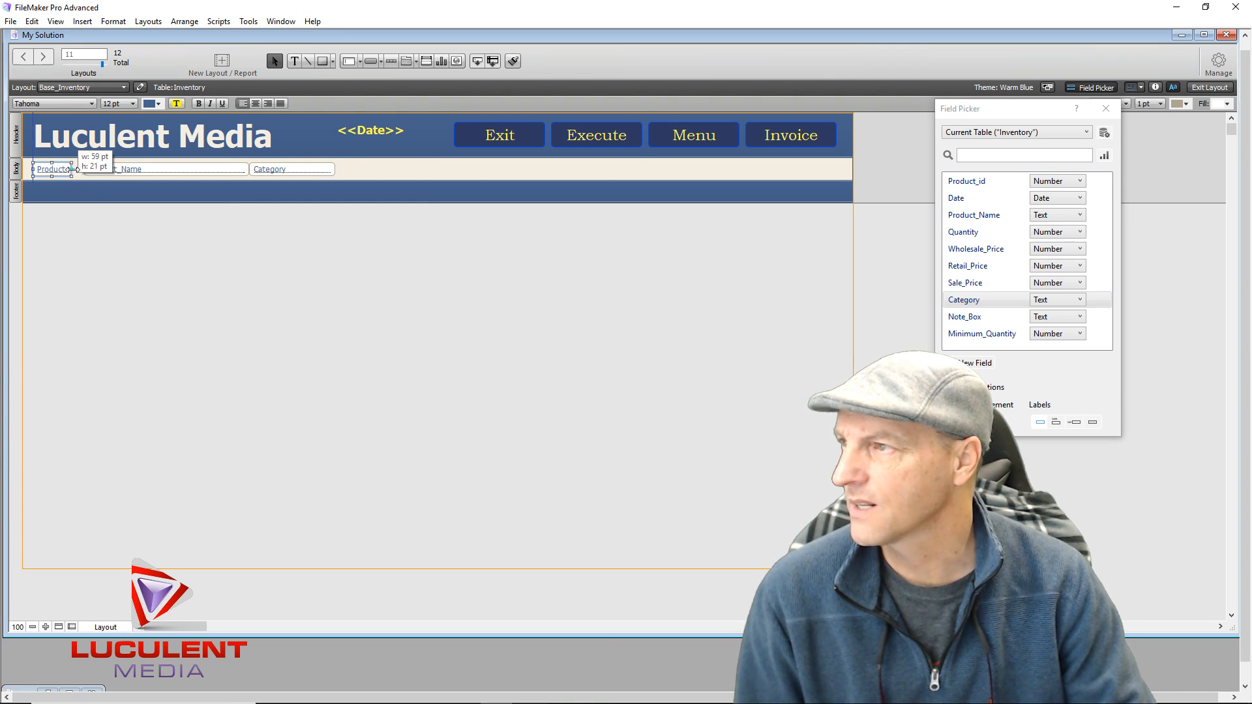
left_click_drag(173, 171, 161, 171)
mouse_move(295, 170)
left_mouse_down()
mouse_move(261, 173)
mouse_move(272, 169)
left_mouse_up()
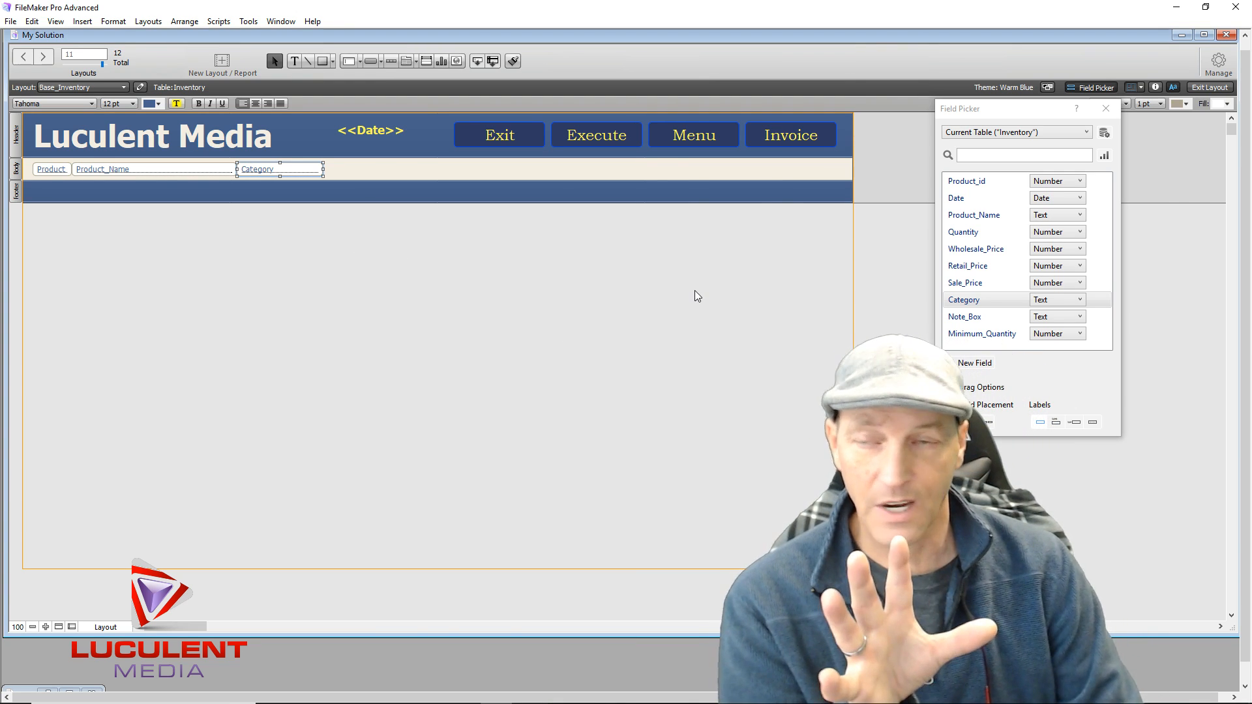
Delete <<Date>> from the header and add Quantity, Minimum_Quantity and Wholesale_Price to the body row
left_click(369, 130)
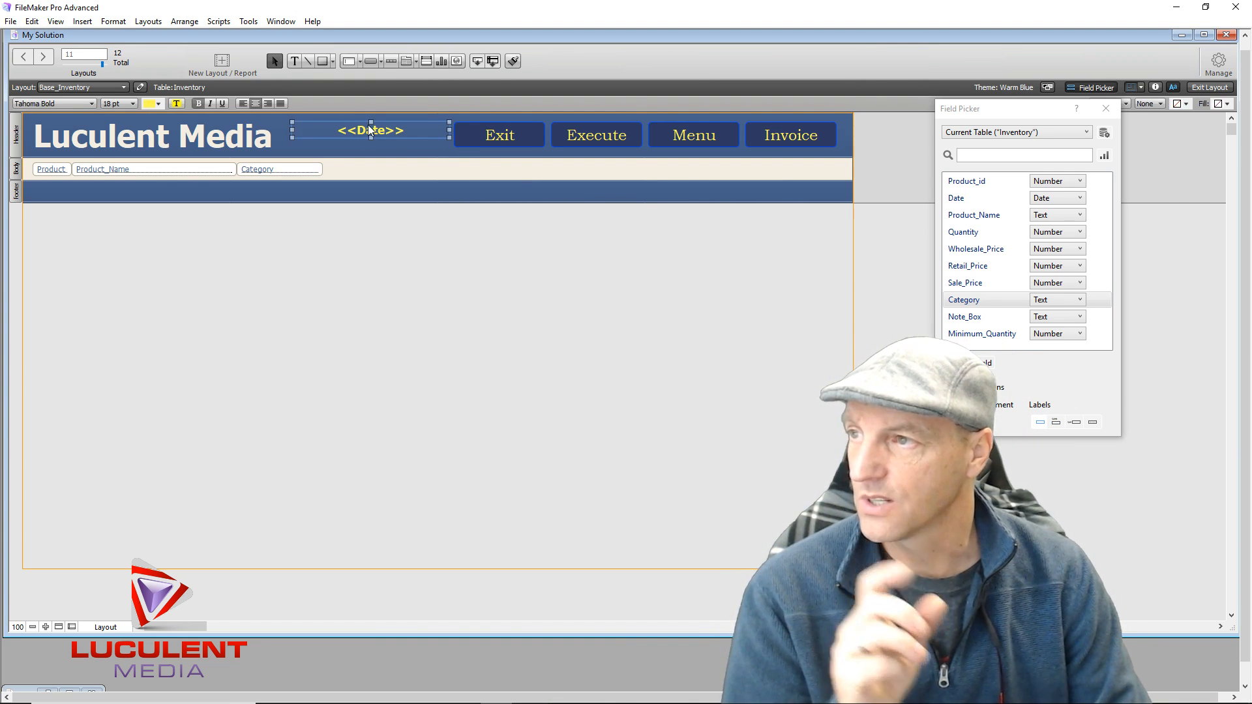
key("Delete")
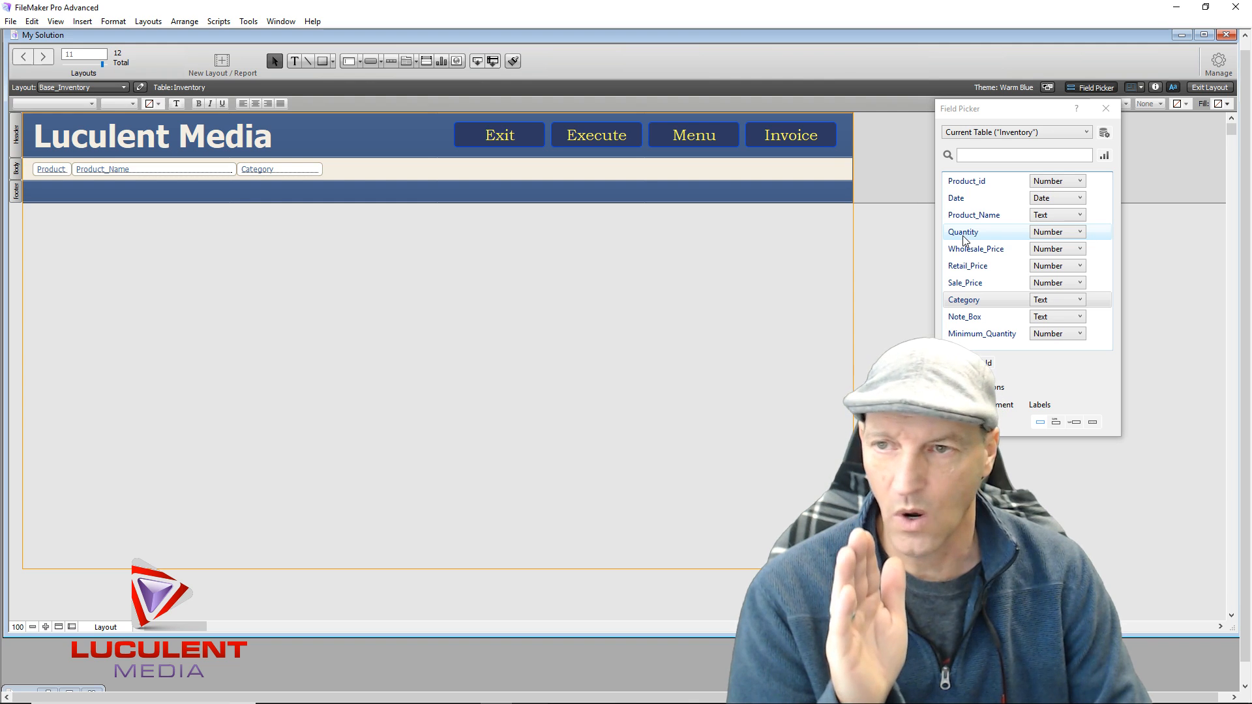
left_click_drag(983, 231, 351, 171)
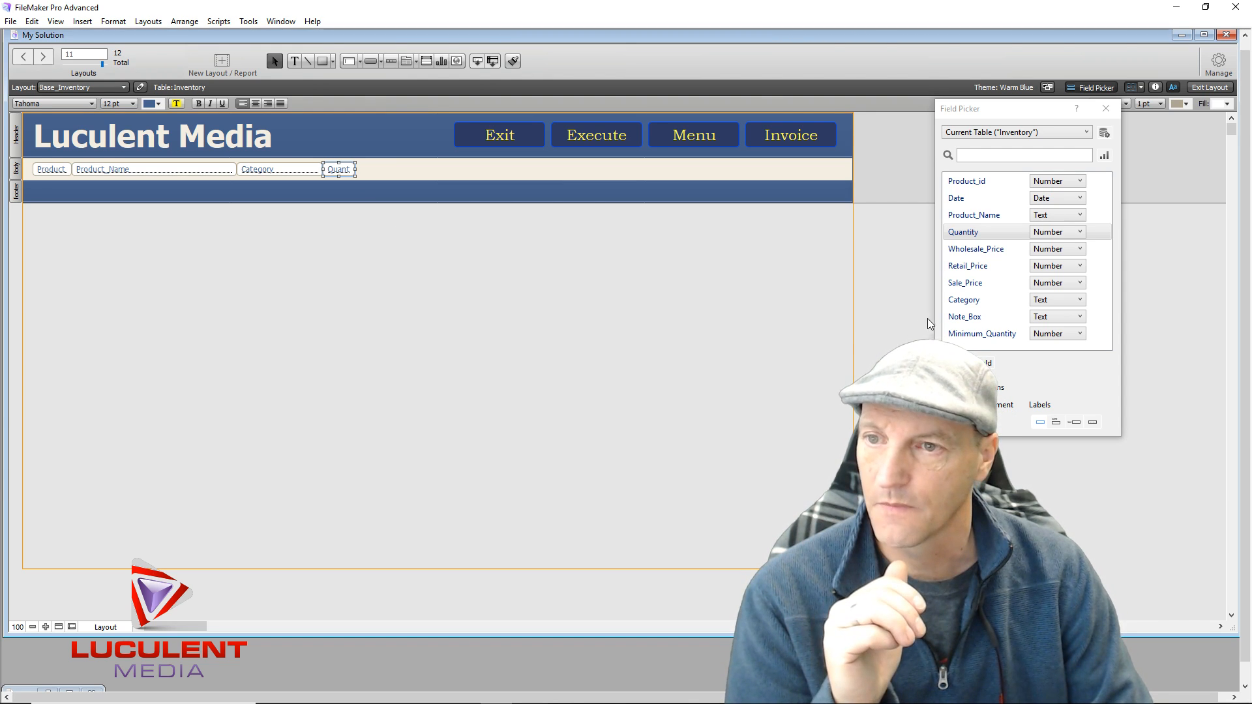
left_click_drag(982, 334, 818, 169)
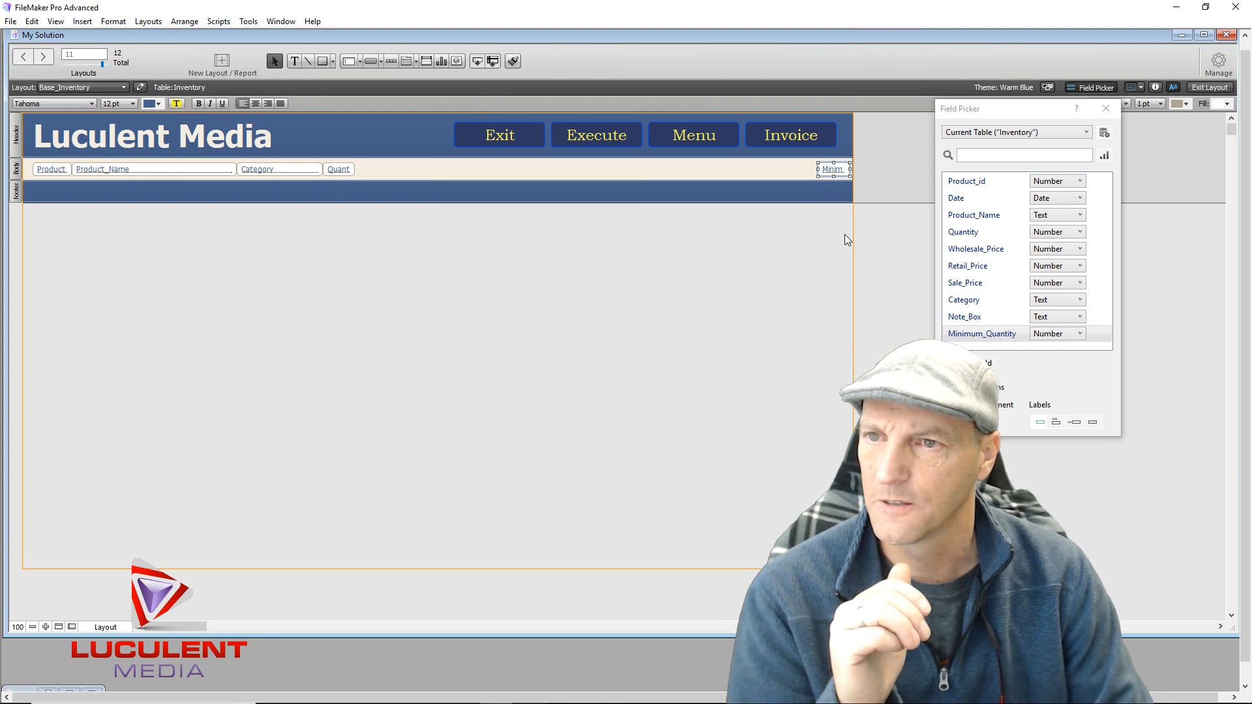
left_click(964, 254)
left_click_drag(964, 253, 766, 164)
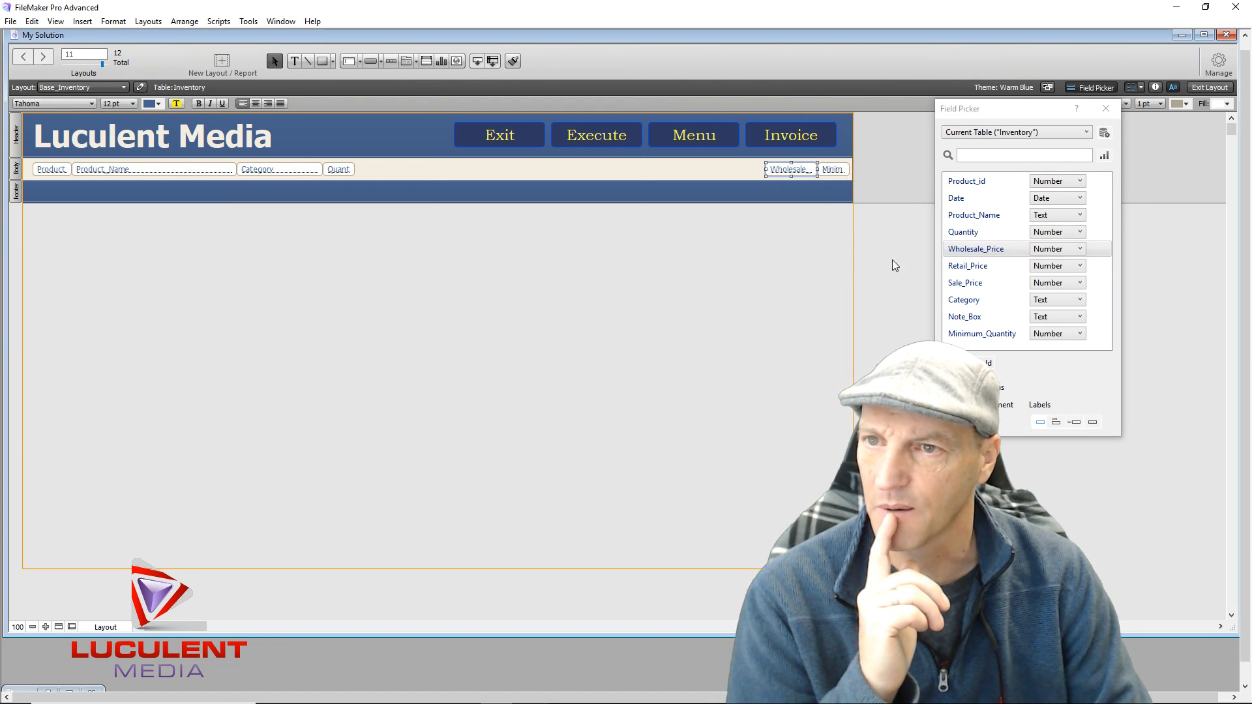
Add Retail_Price, Sale_Price and Note_Box to the row, shifting the prices left and narrowing Note_Box to 145 pt
left_click_drag(962, 267, 655, 170)
left_click_drag(964, 283, 604, 166)
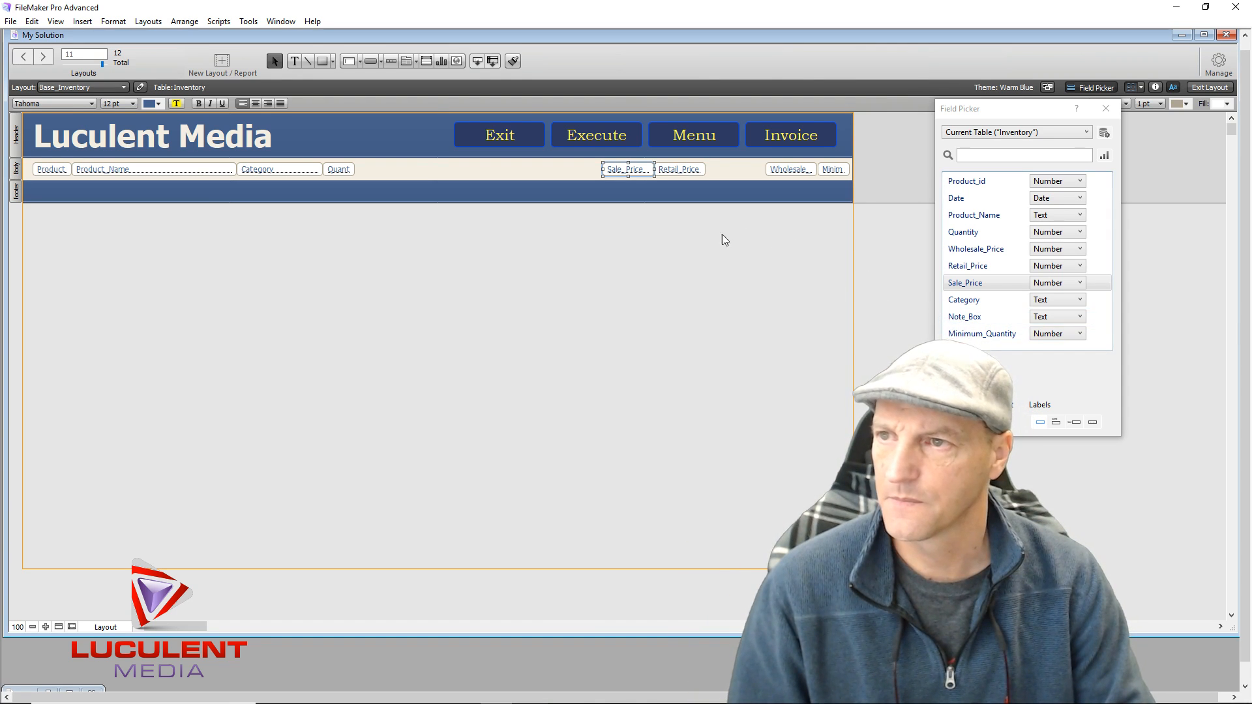
left_click(672, 171, "shift")
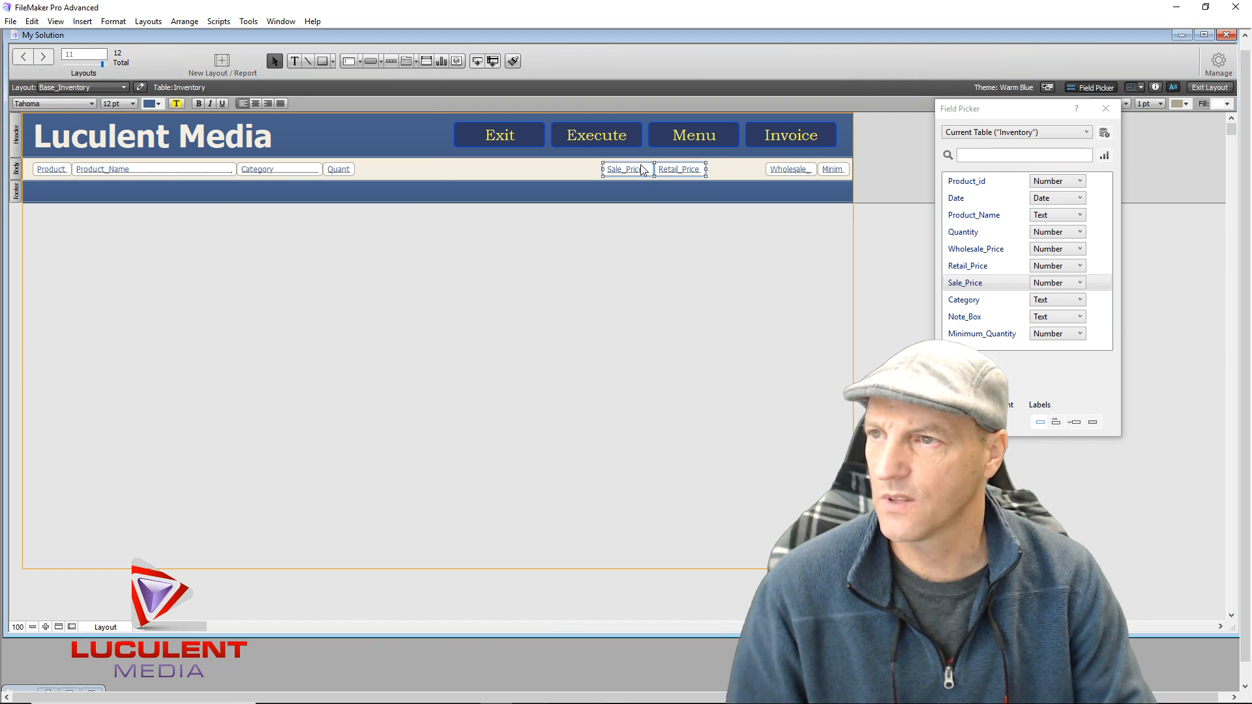
left_click_drag(637, 172, 588, 170)
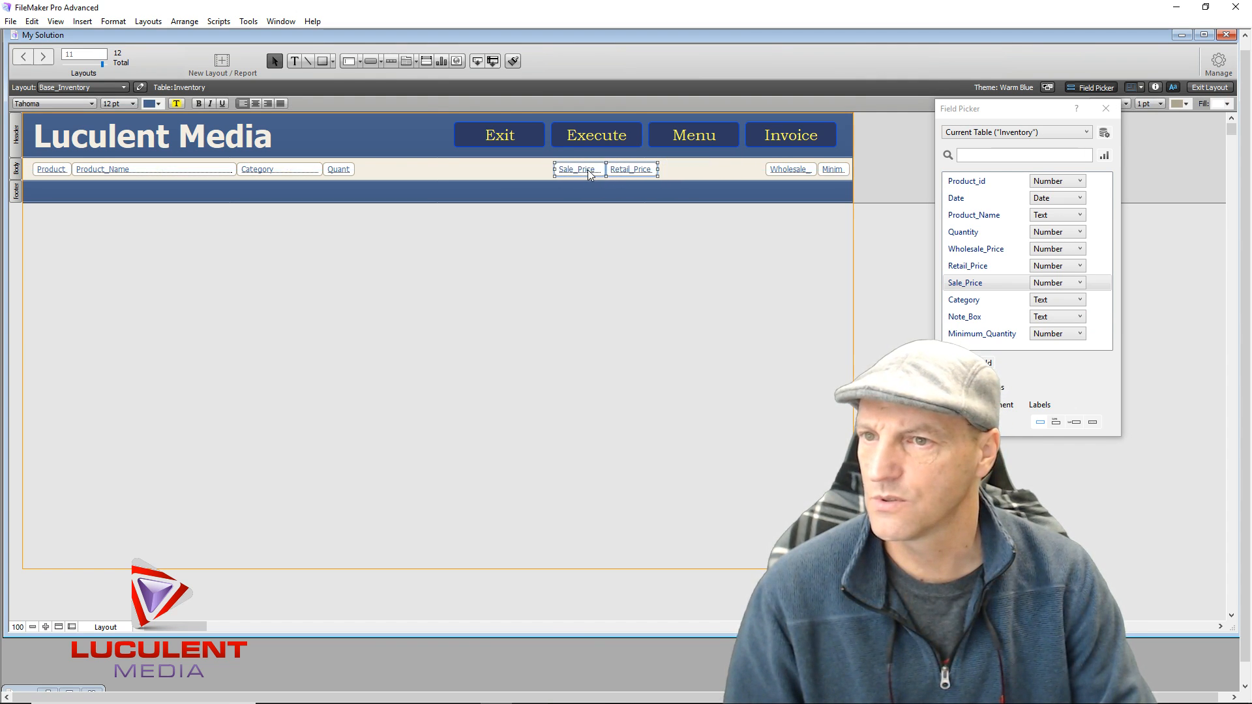
left_click_drag(964, 317, 661, 165)
left_click_drag(821, 168, 752, 175)
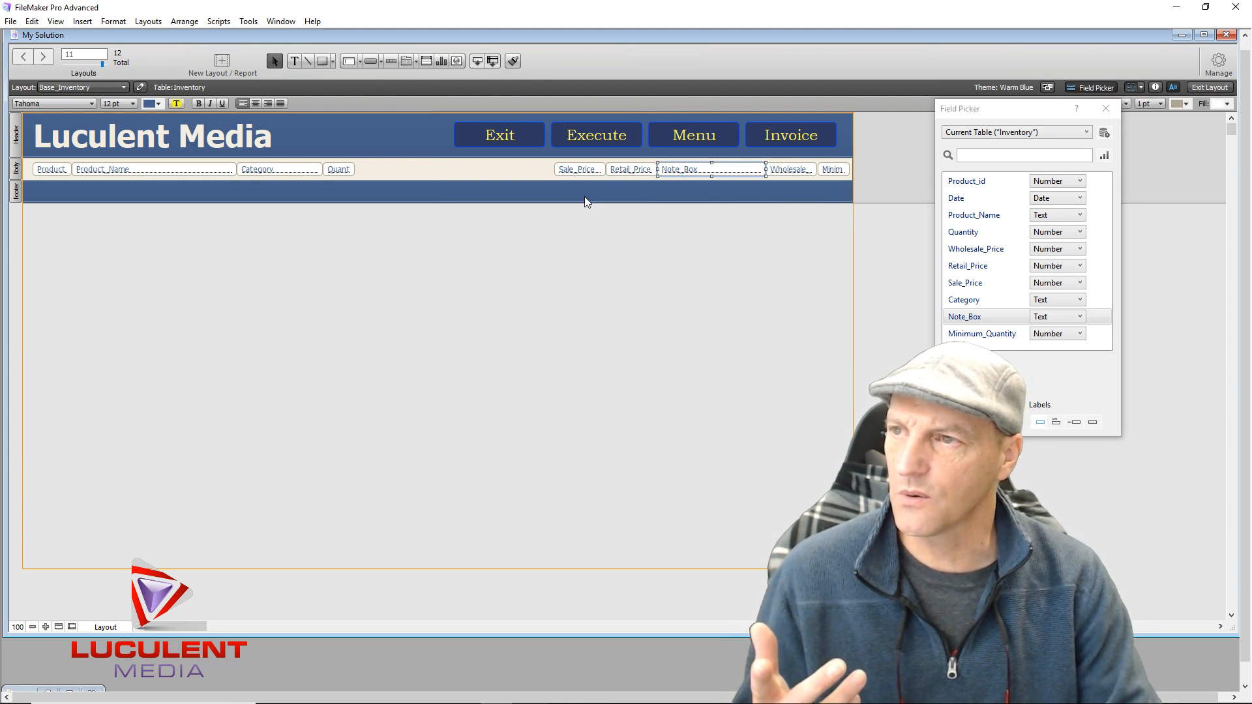
left_click_drag(587, 211, 637, 168)
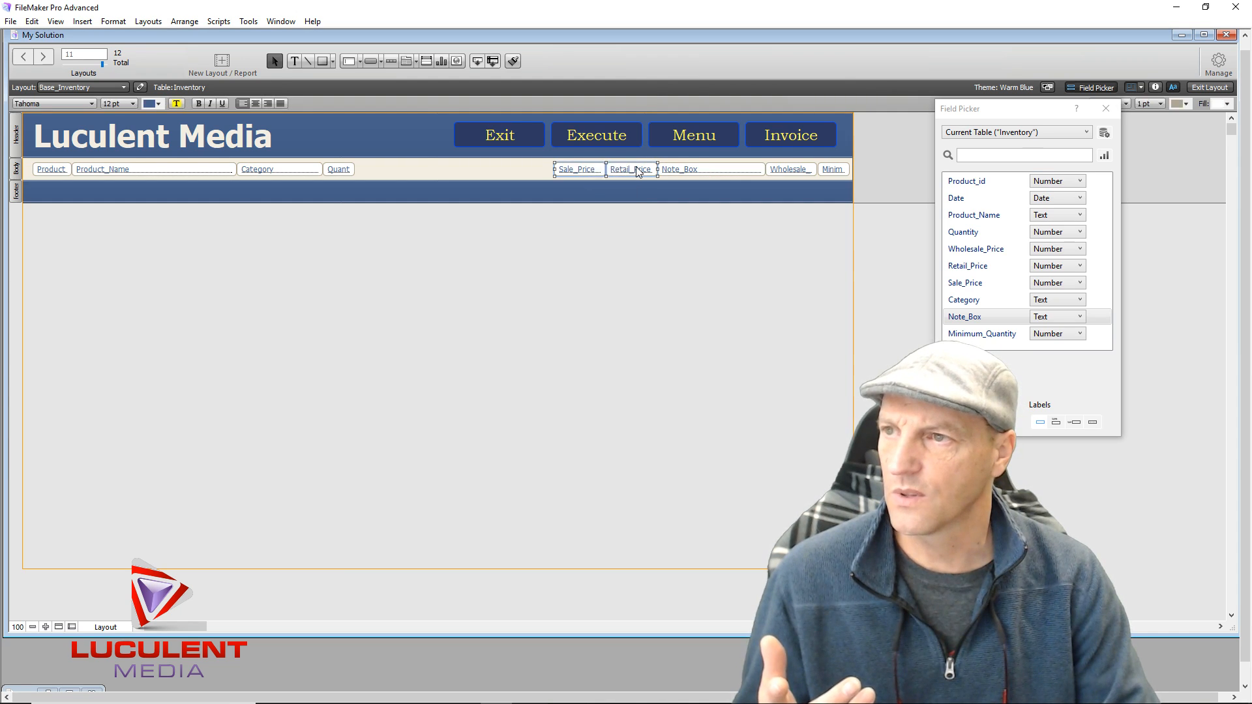
Format Sale_Price, Retail_Price and Wholesale_Price as Currency in the Inspector's Data tab, then close the Inspector
left_click(1155, 88)
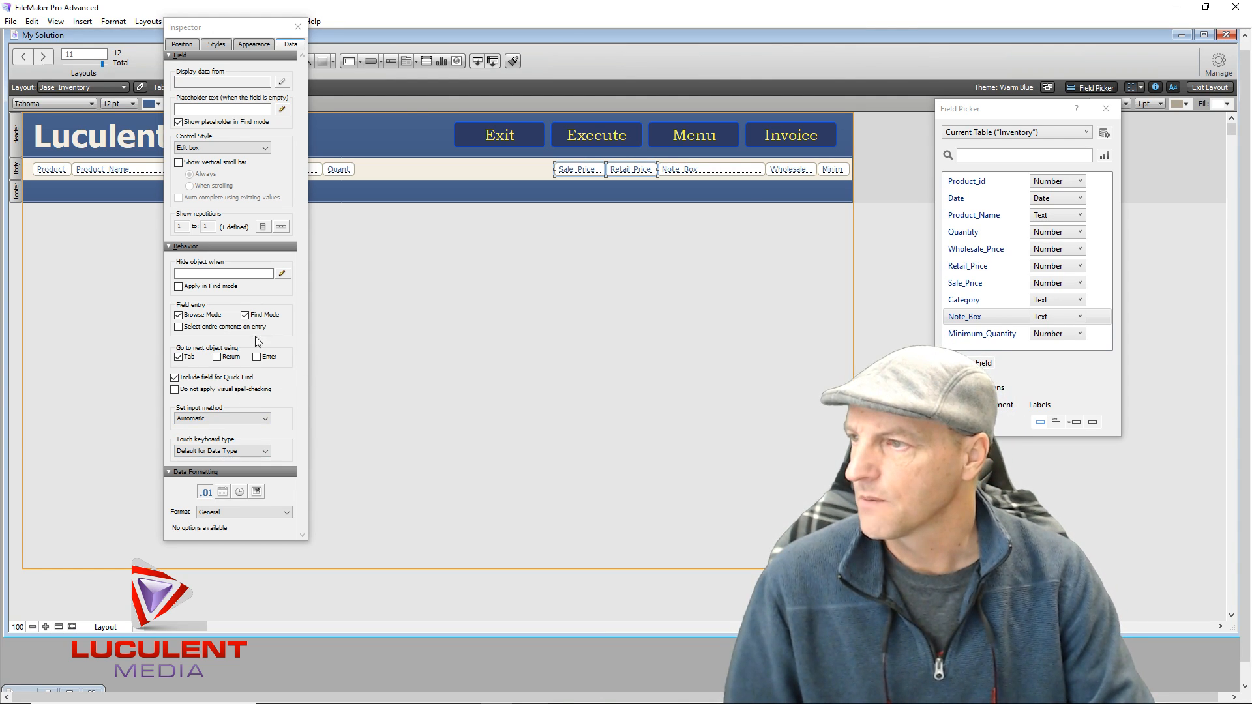
left_click(287, 513)
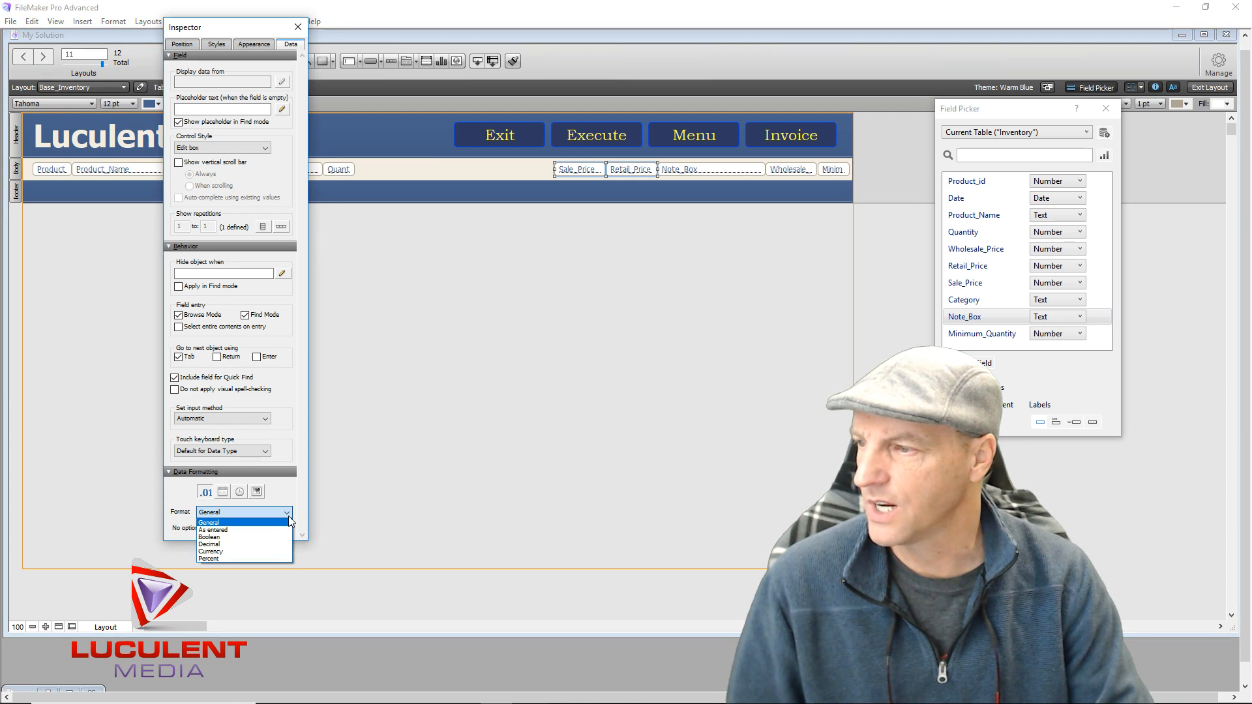
left_click(231, 560)
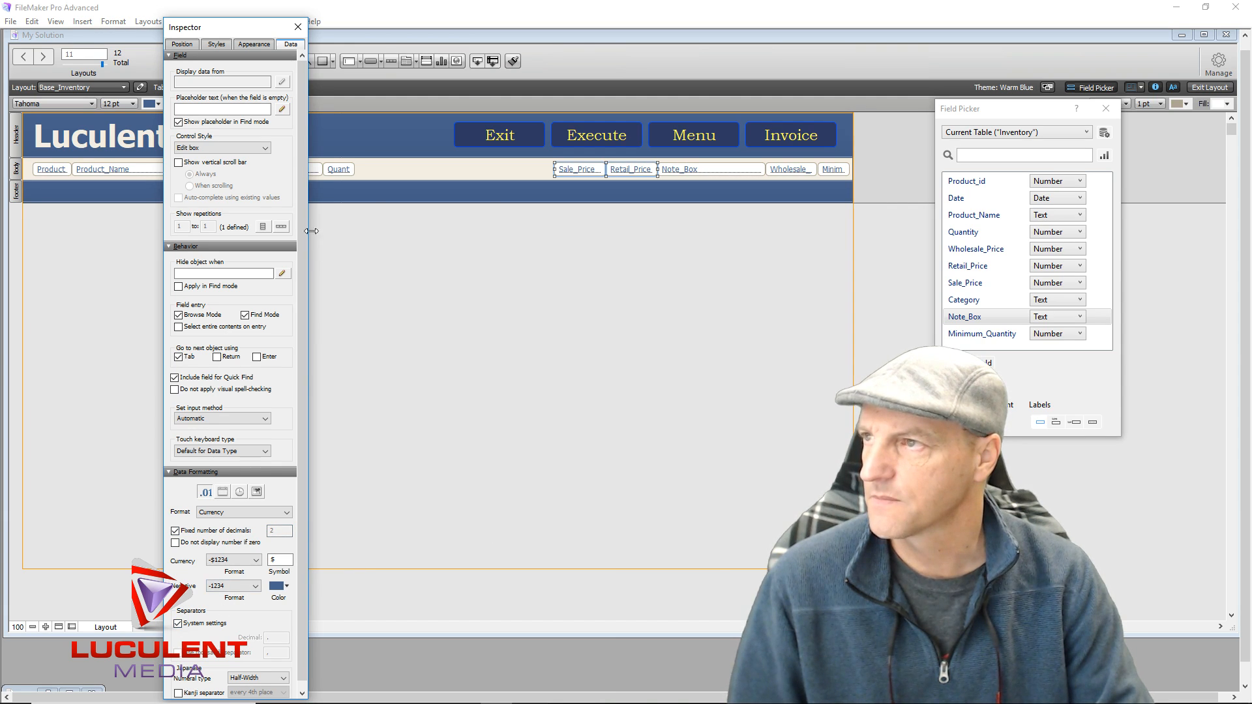
left_click(507, 348)
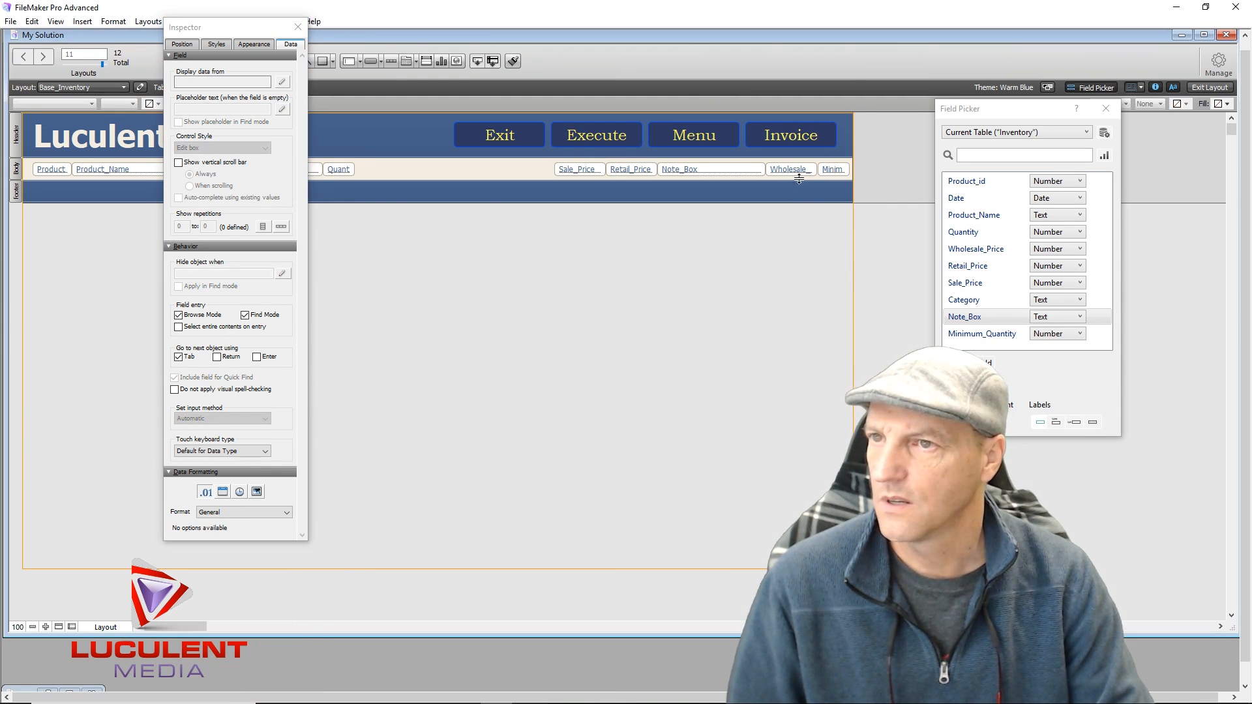
left_click(797, 169)
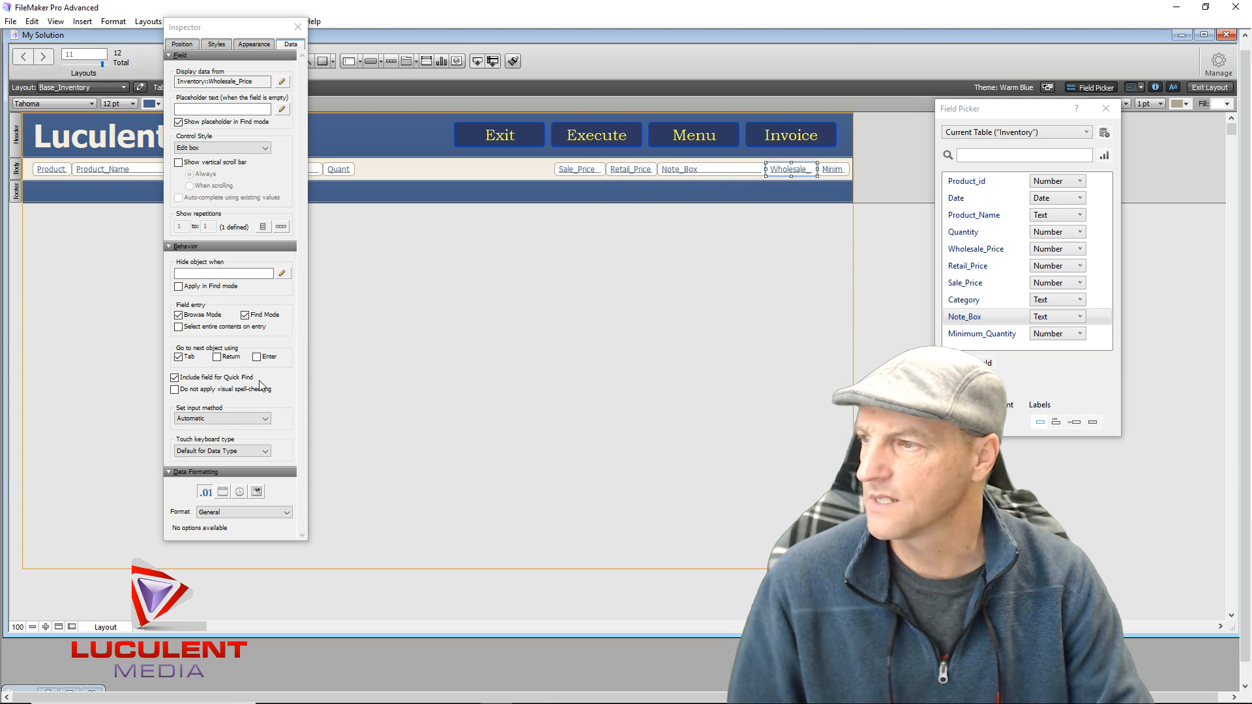
left_click(245, 512)
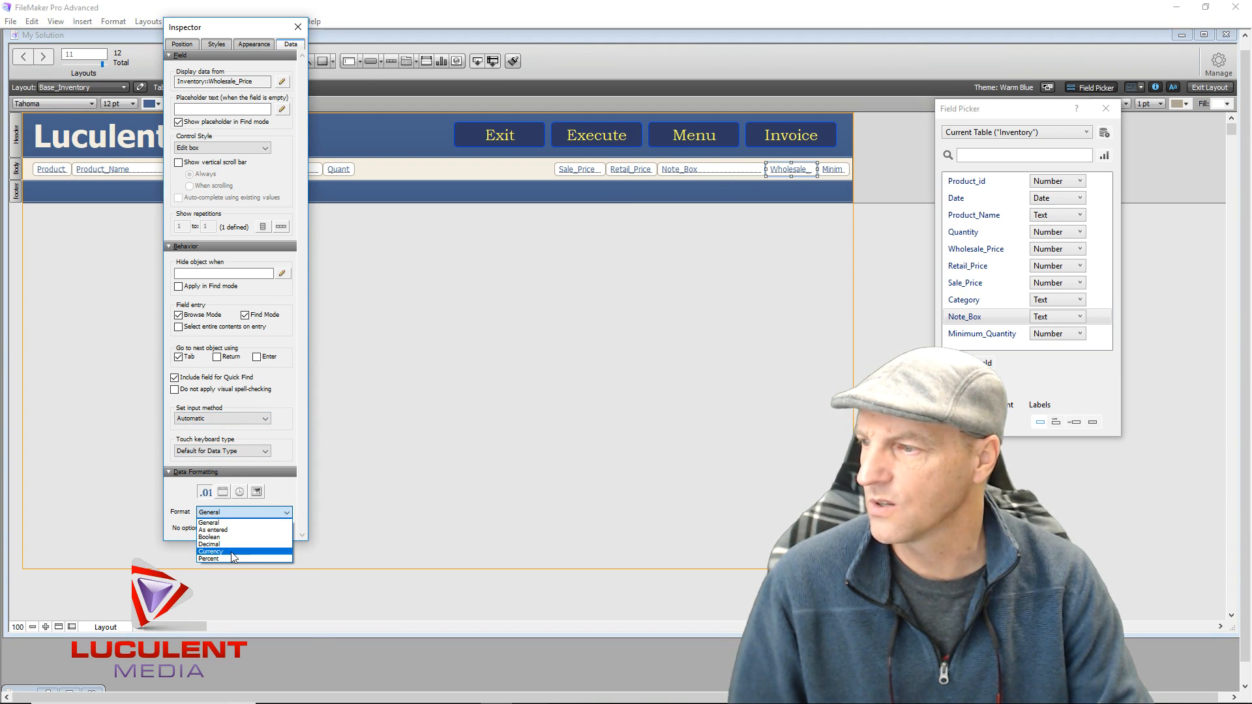
left_click(232, 552)
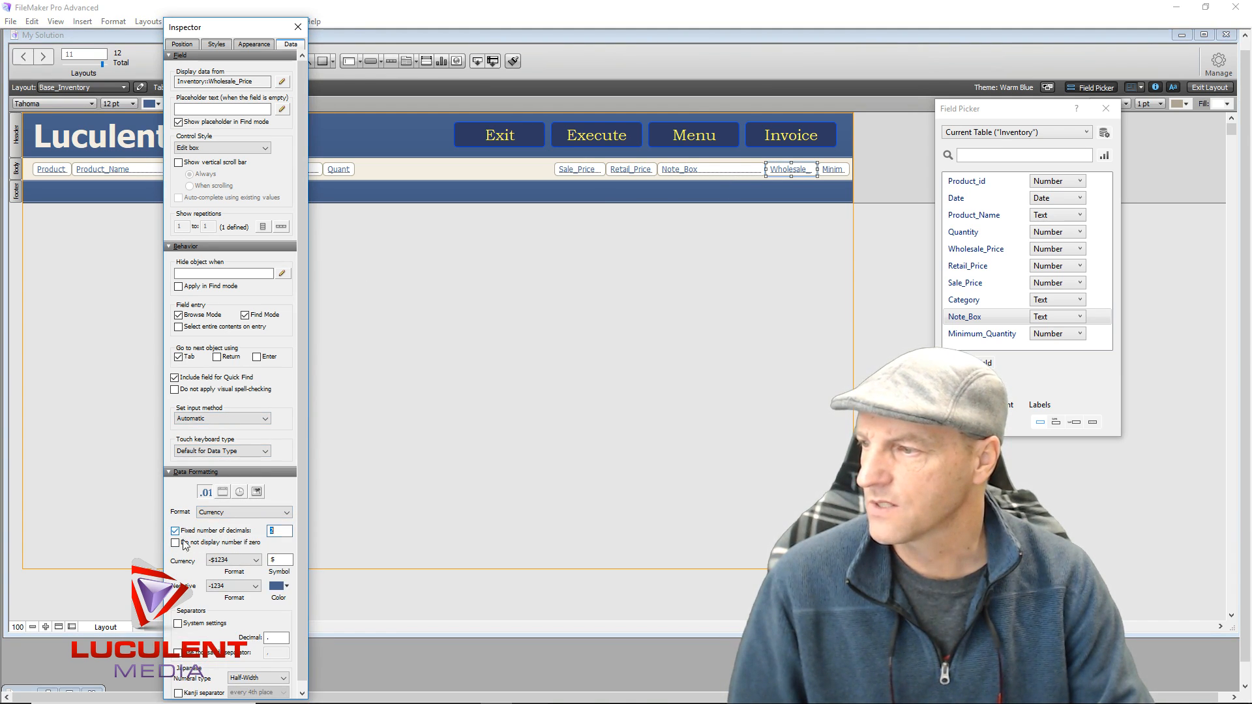
left_click(346, 237)
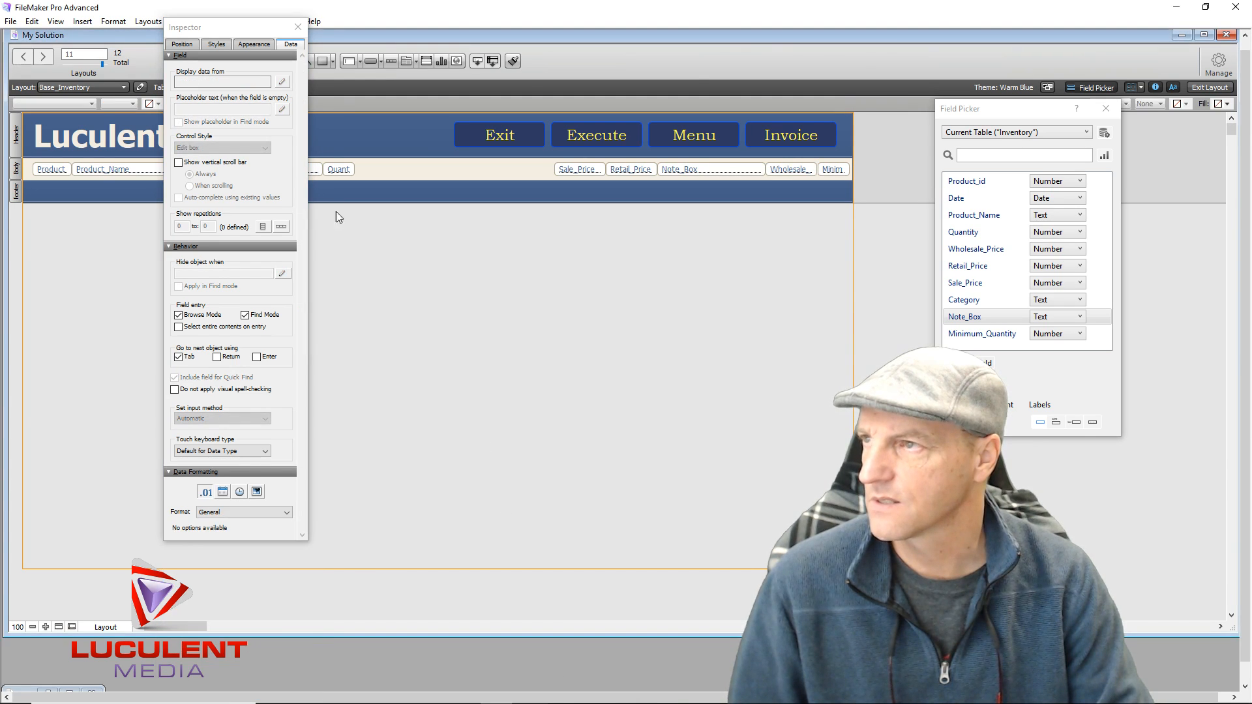
left_click_drag(241, 29, 366, 217)
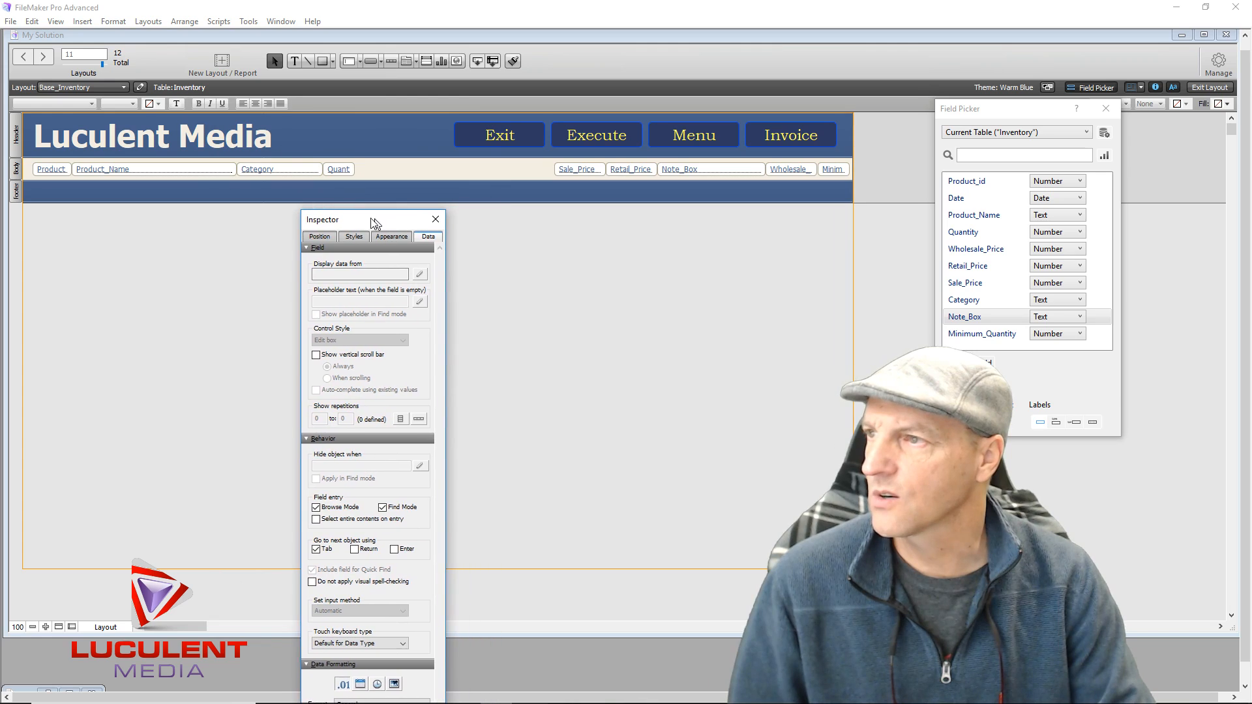
left_click(428, 219)
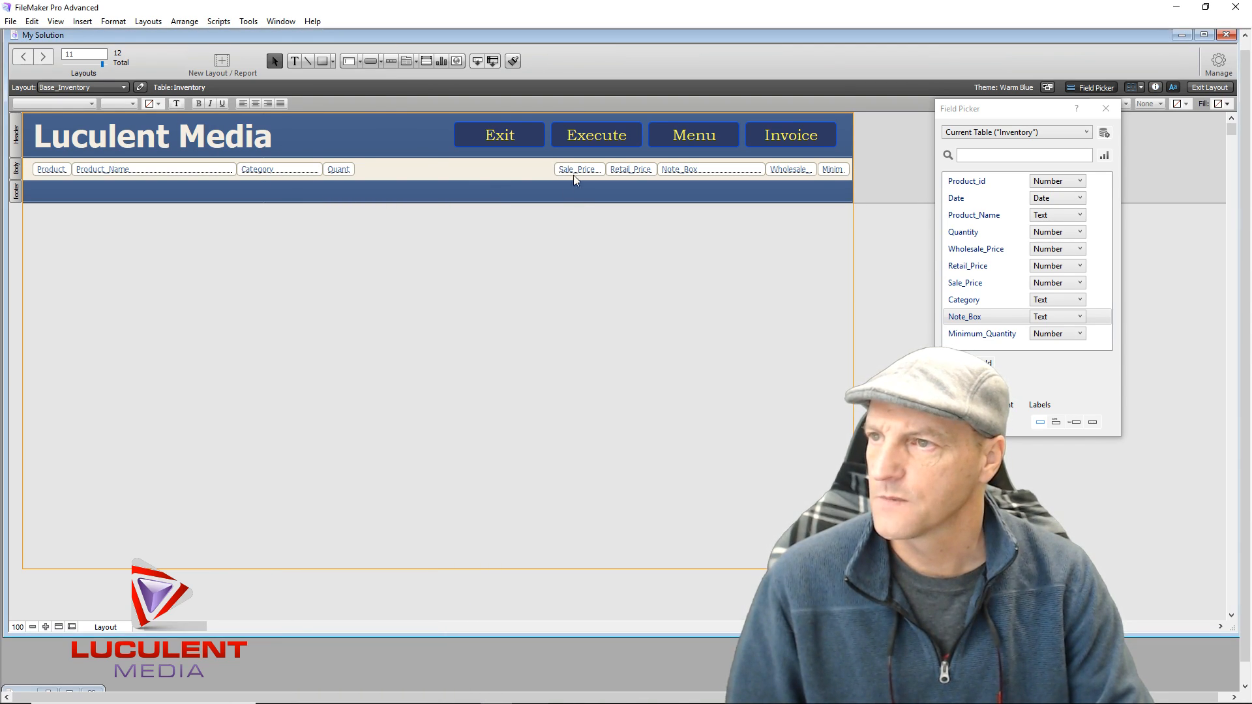
Apply Align Center to the Note_Box label, then to the Category and Quant labels together
left_click_drag(603, 170, 632, 161)
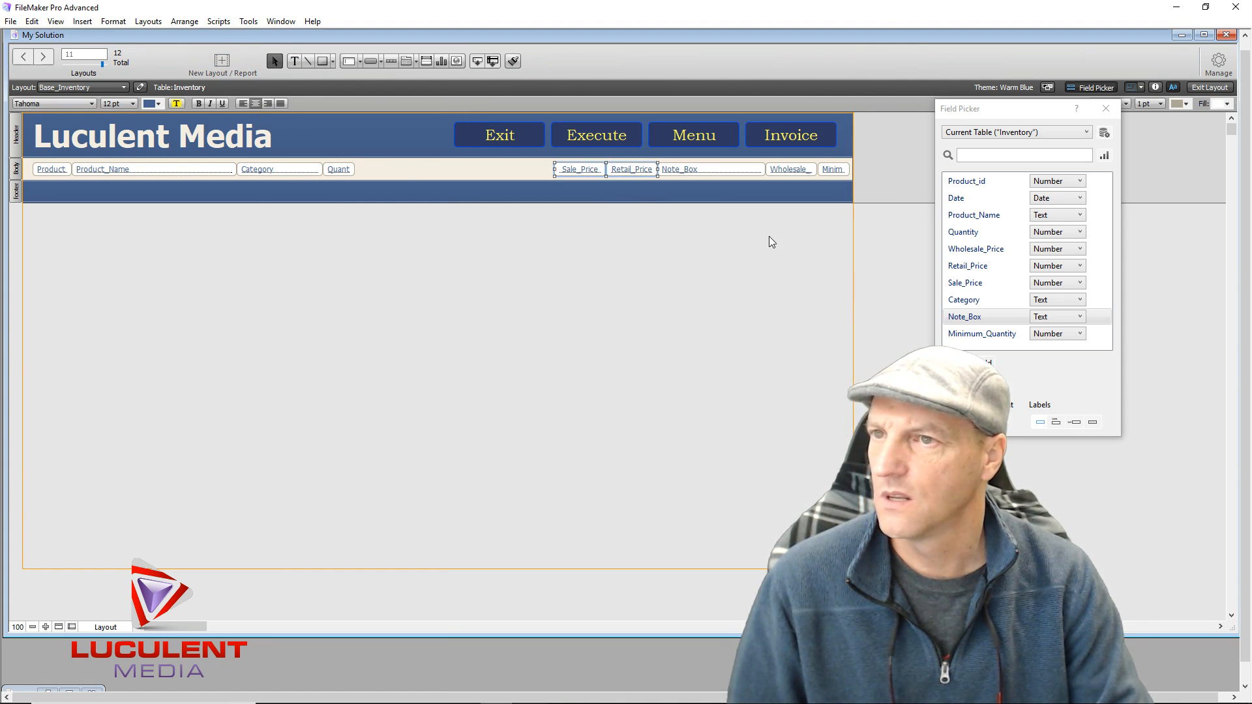
left_click_drag(787, 223, 793, 166)
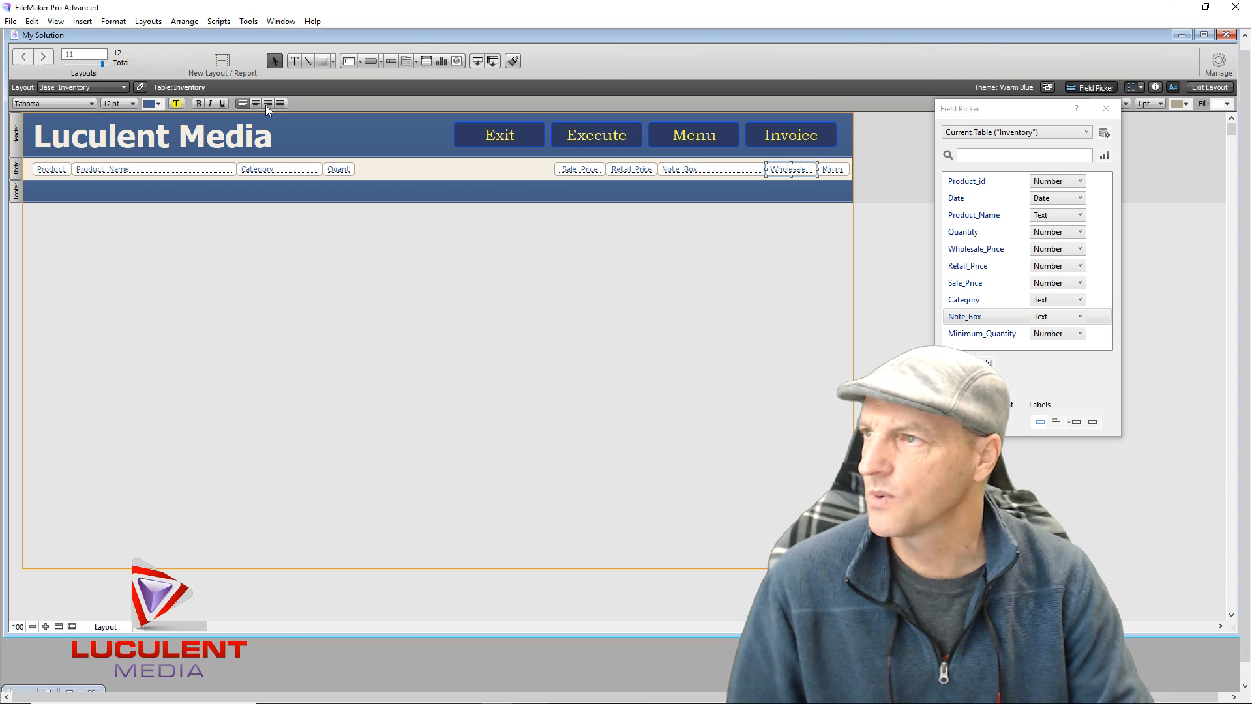
left_click_drag(699, 225, 724, 166)
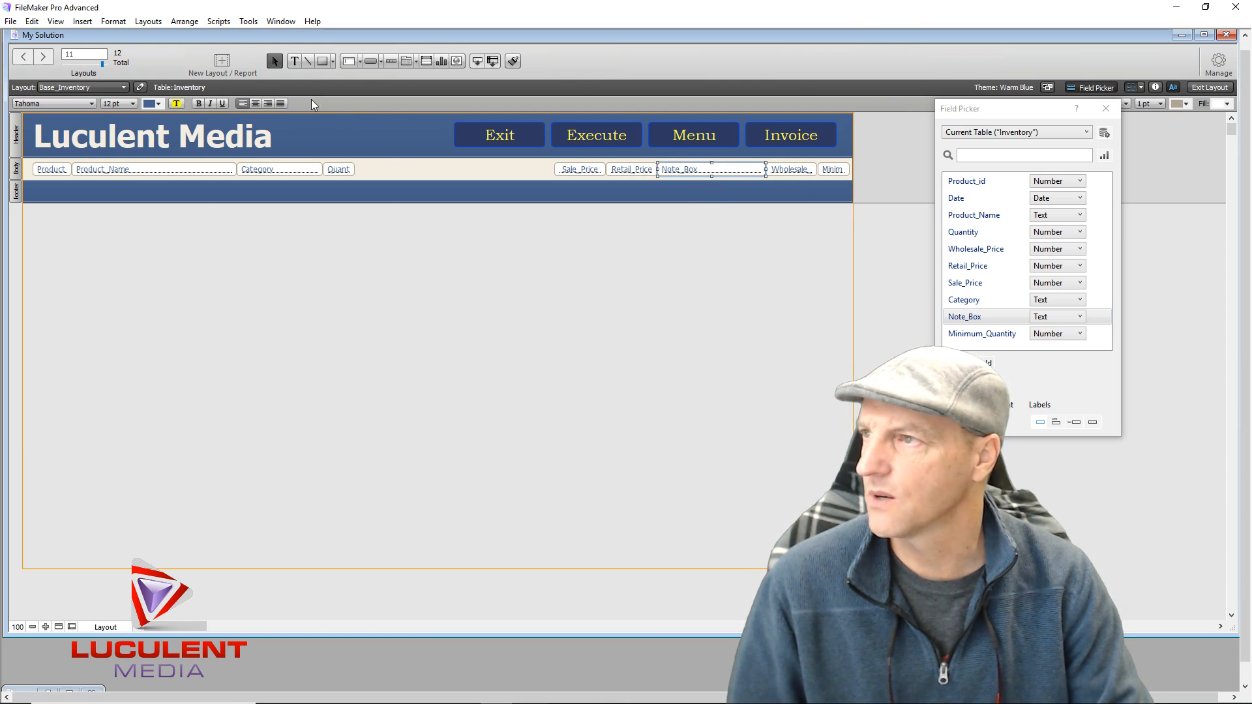
left_click(255, 104)
left_click(499, 231)
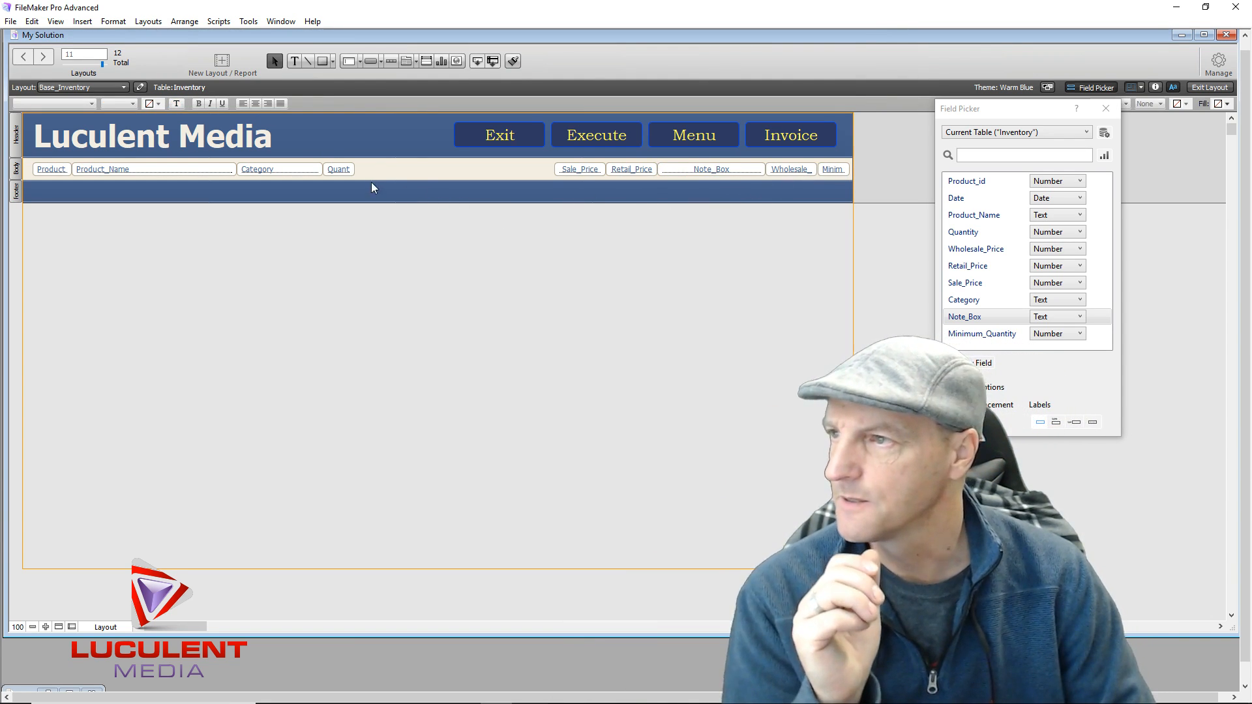
left_click_drag(349, 175, 293, 168)
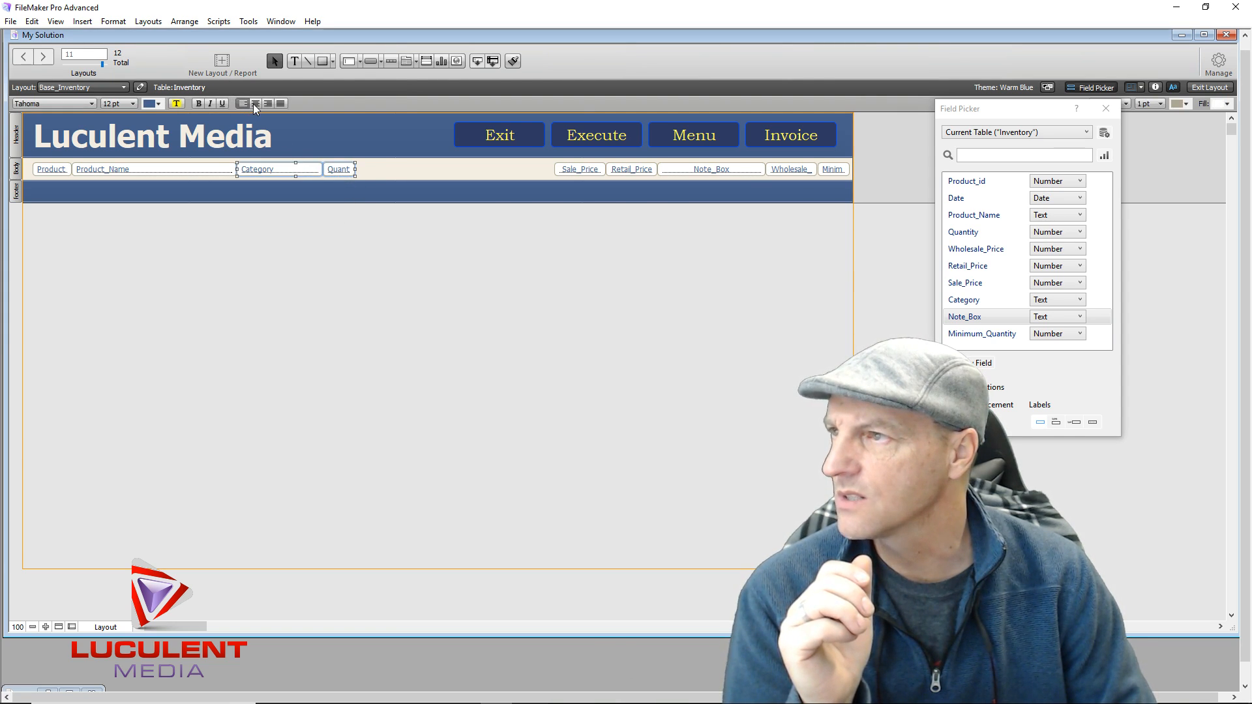
left_click(254, 105)
left_click(145, 171)
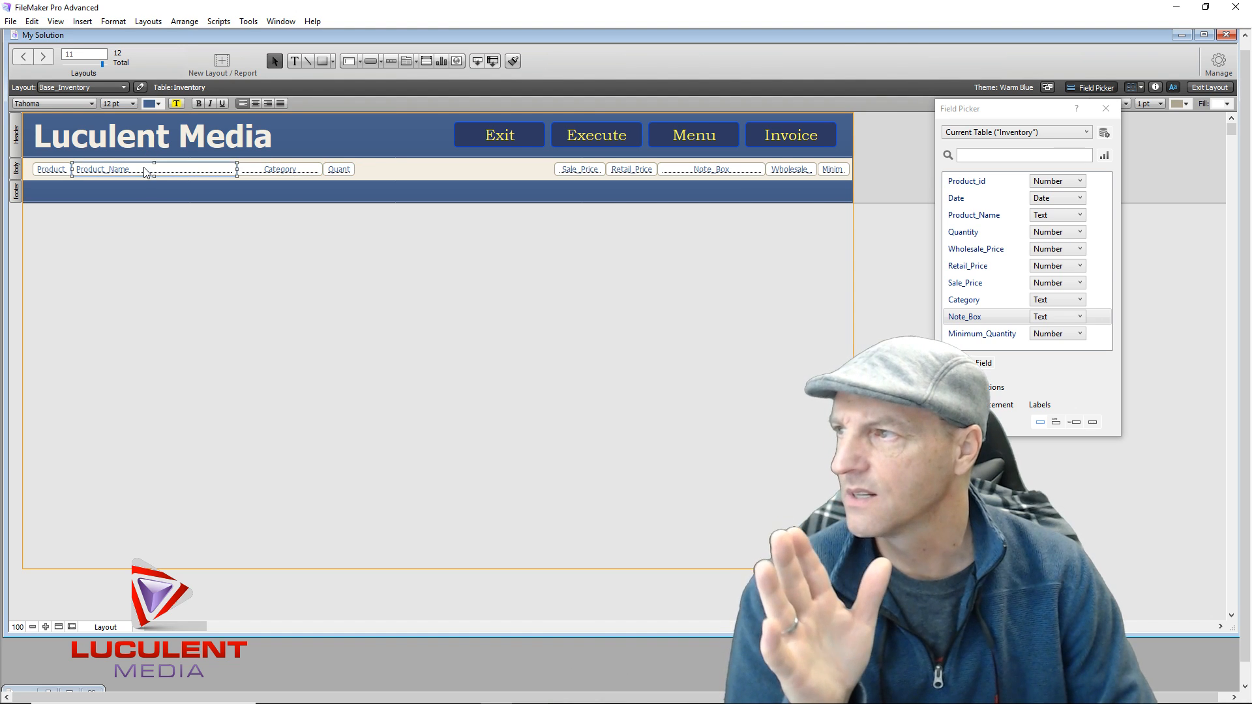
left_click(49, 171)
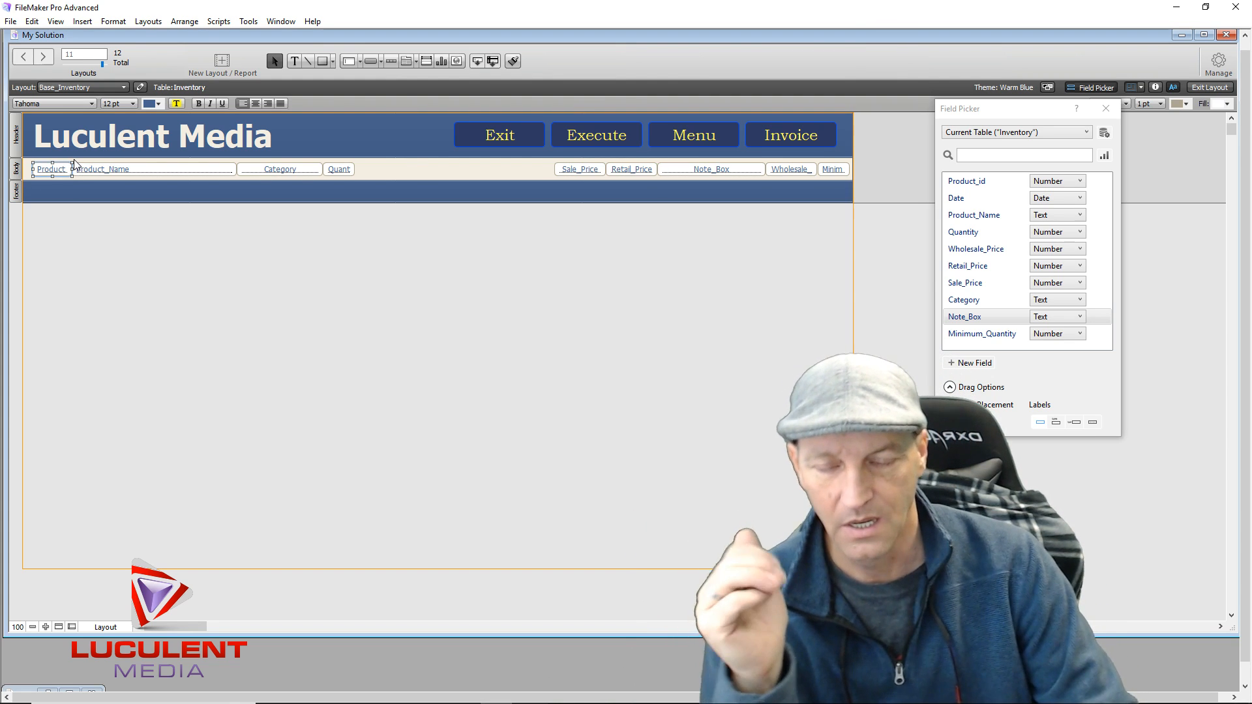
left_click(352, 257)
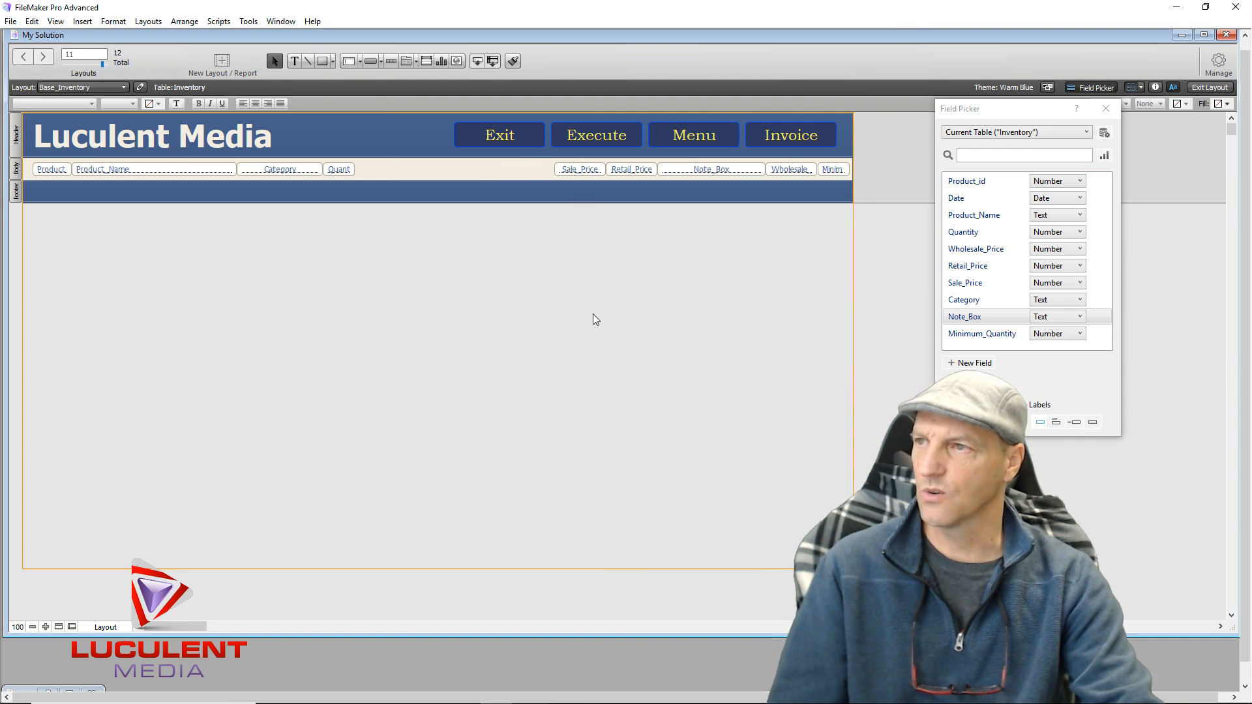
Close the Field Picker and add a sub-summary part by Category that prints above its records
left_click(1106, 110)
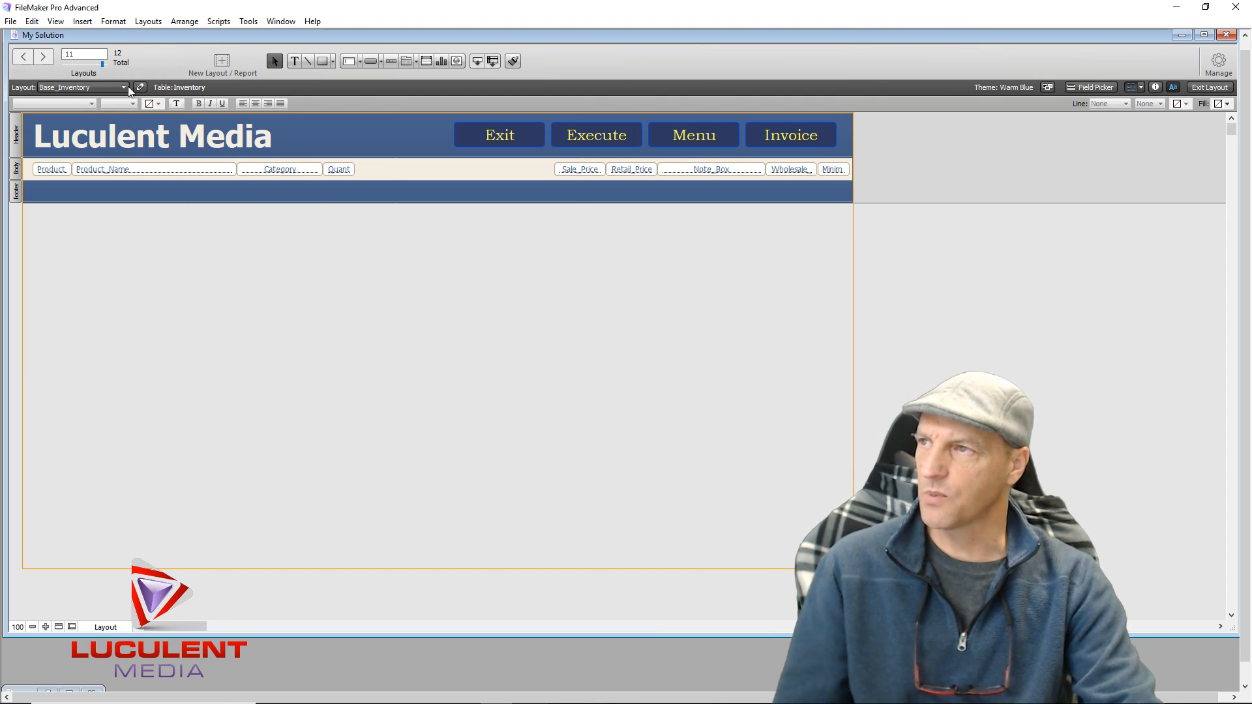
left_click(111, 21)
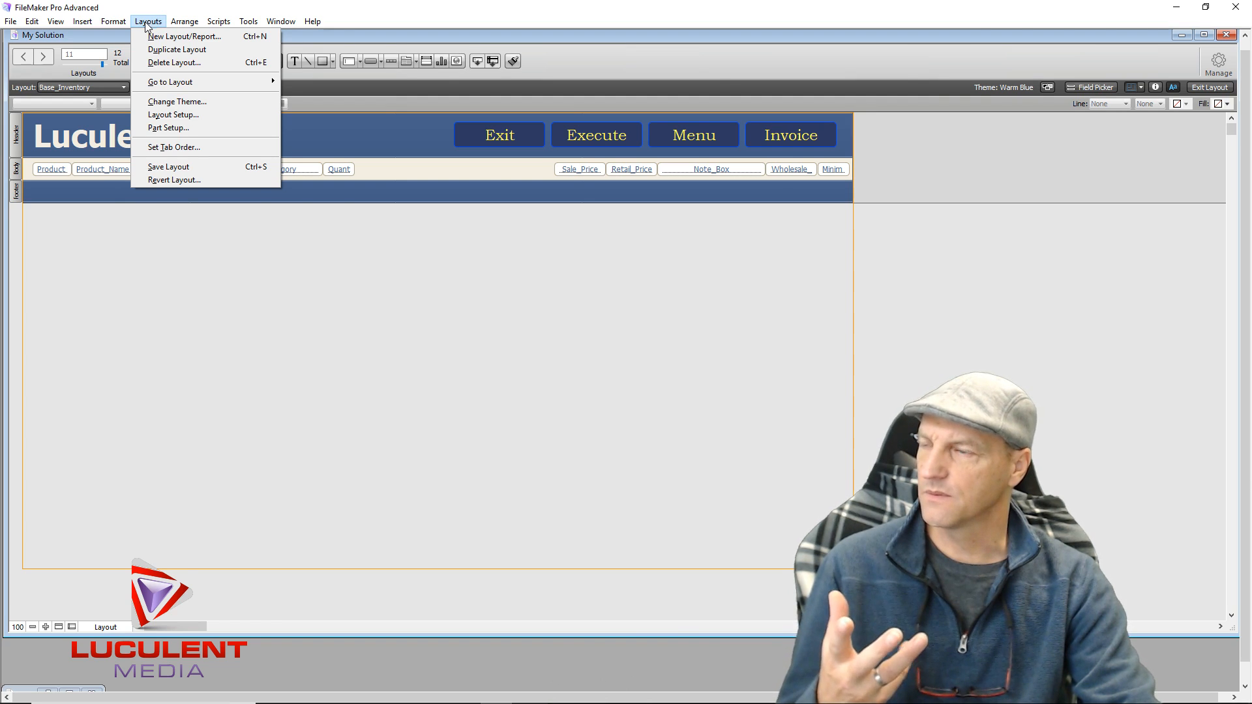
left_click(154, 132)
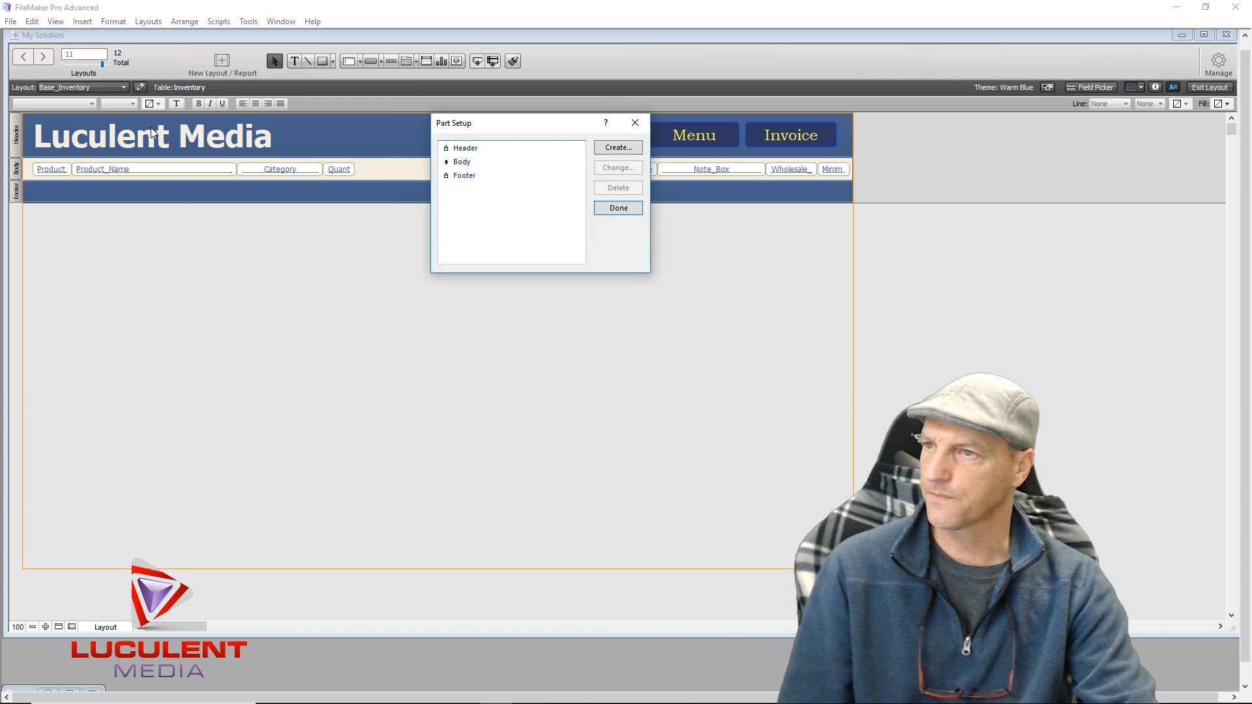
left_click(478, 149)
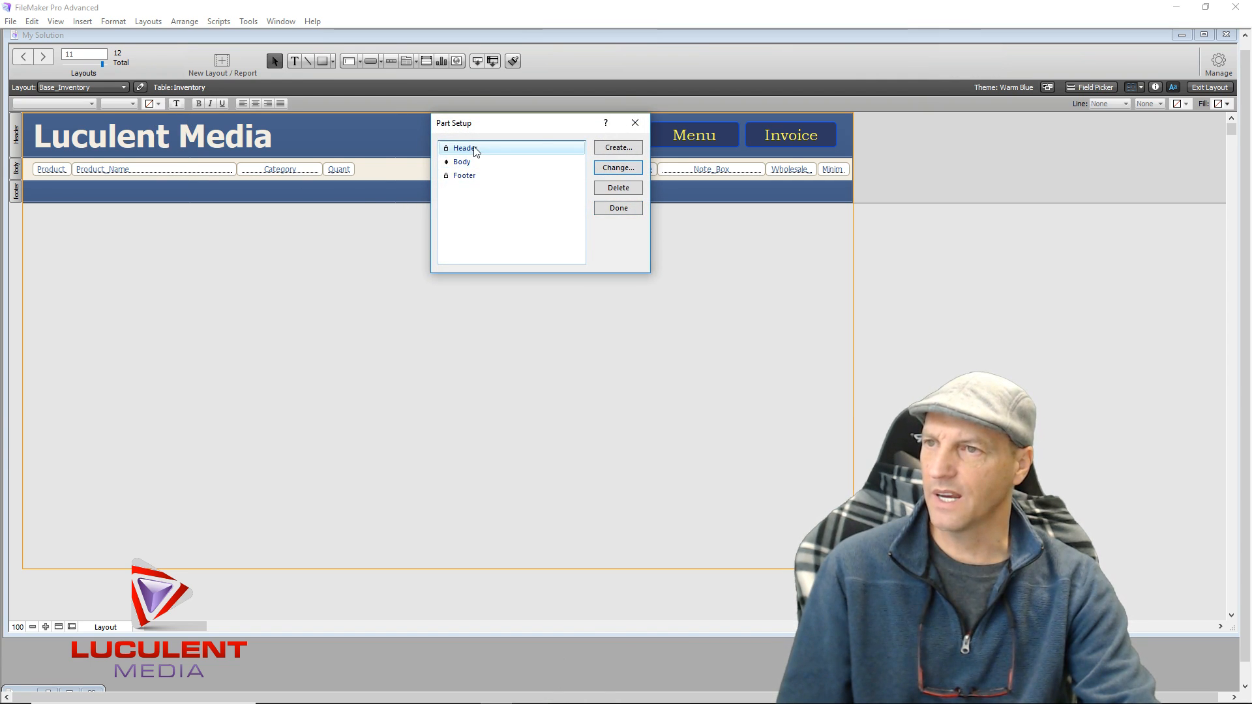
left_click(601, 149)
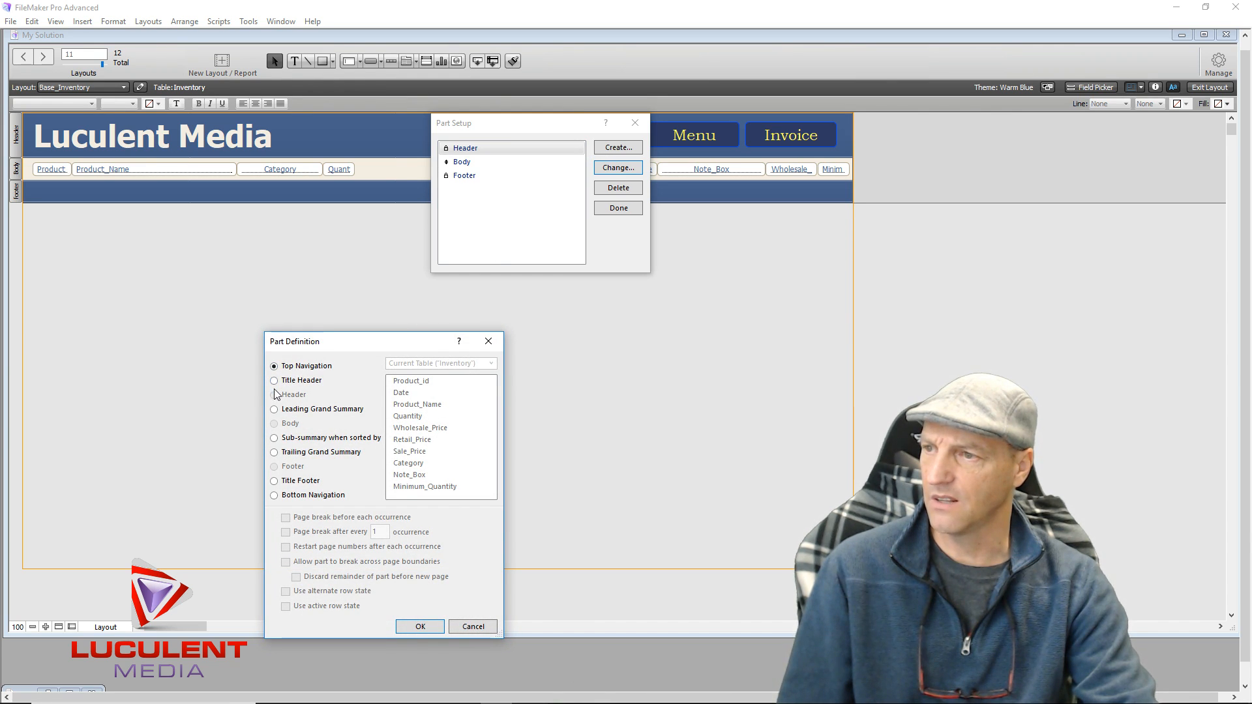
left_click(275, 440)
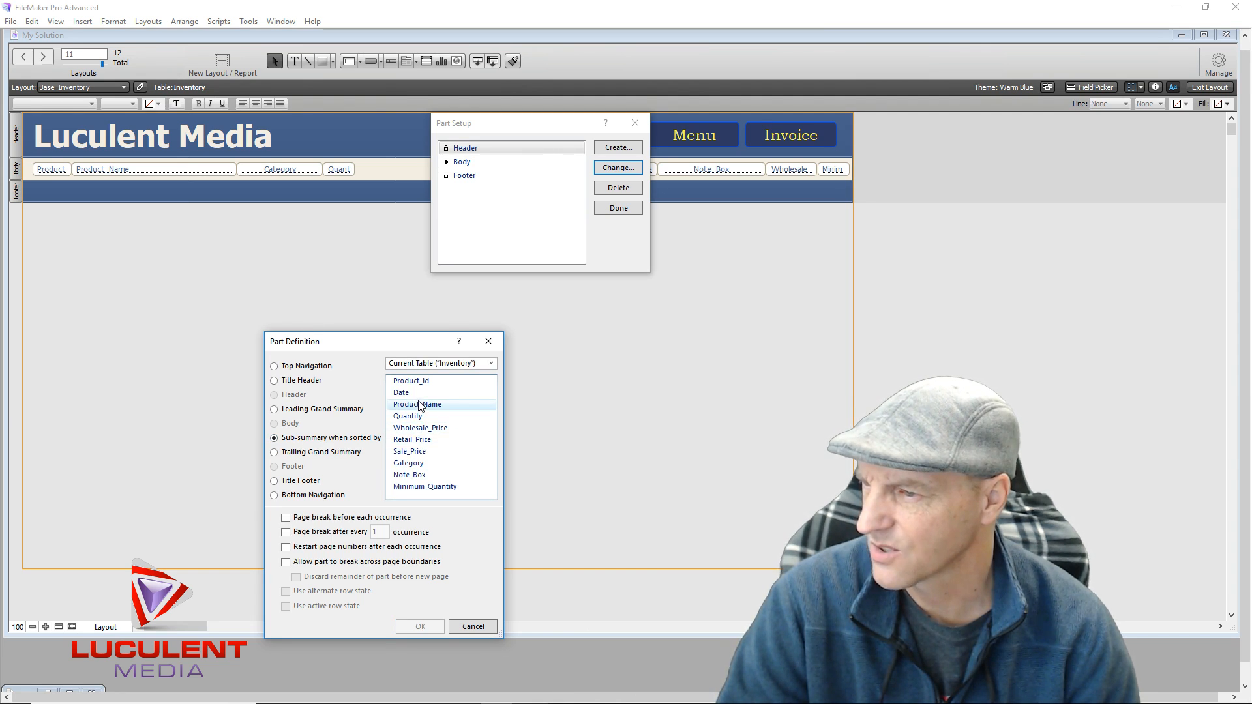
left_click(415, 464)
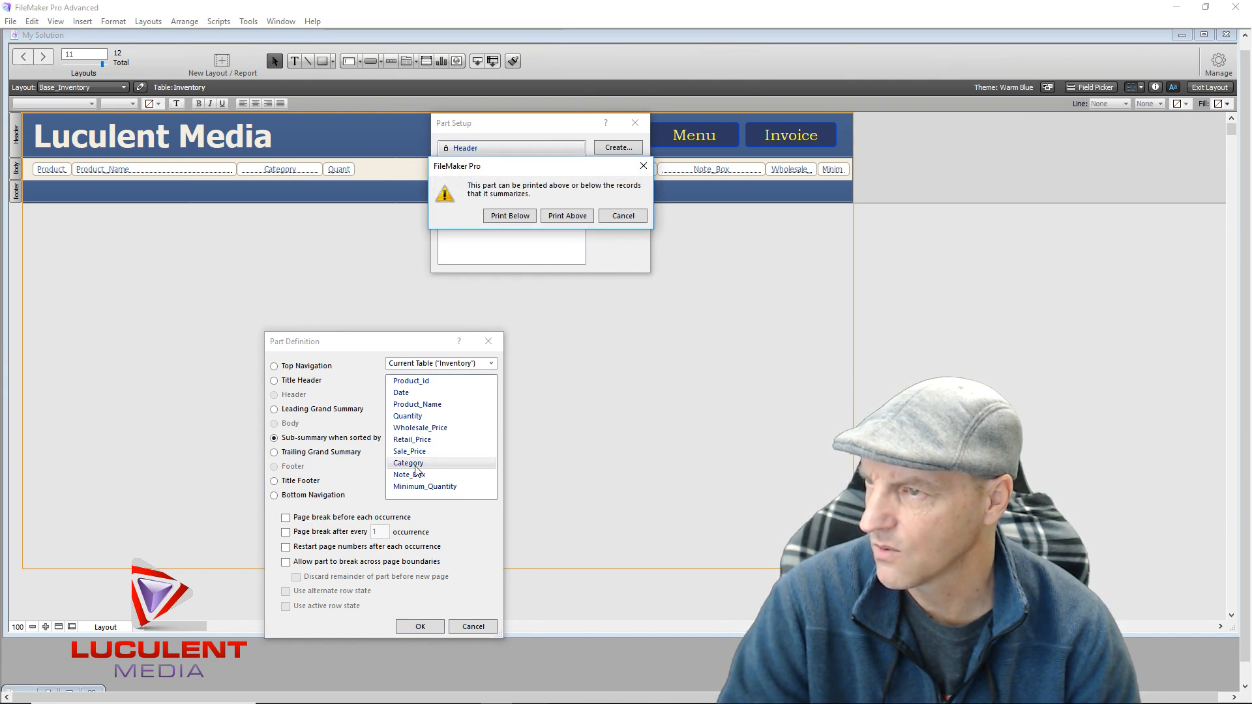
left_click(576, 220)
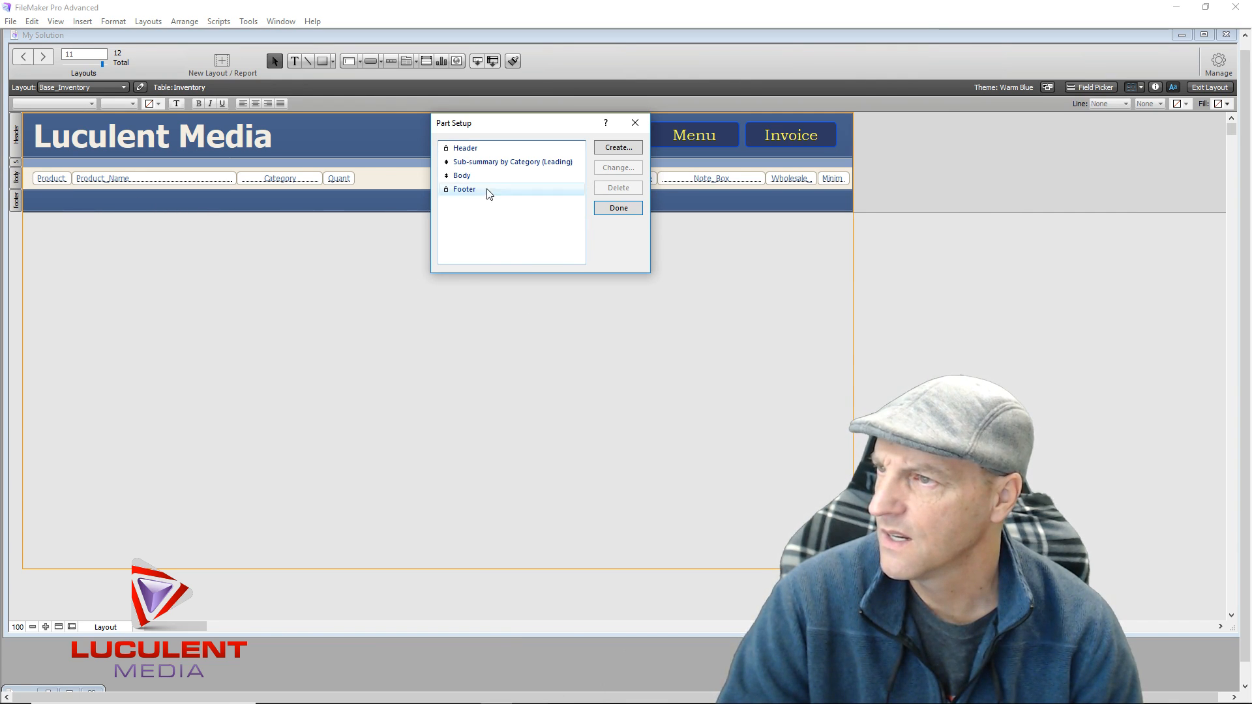
left_click(601, 209)
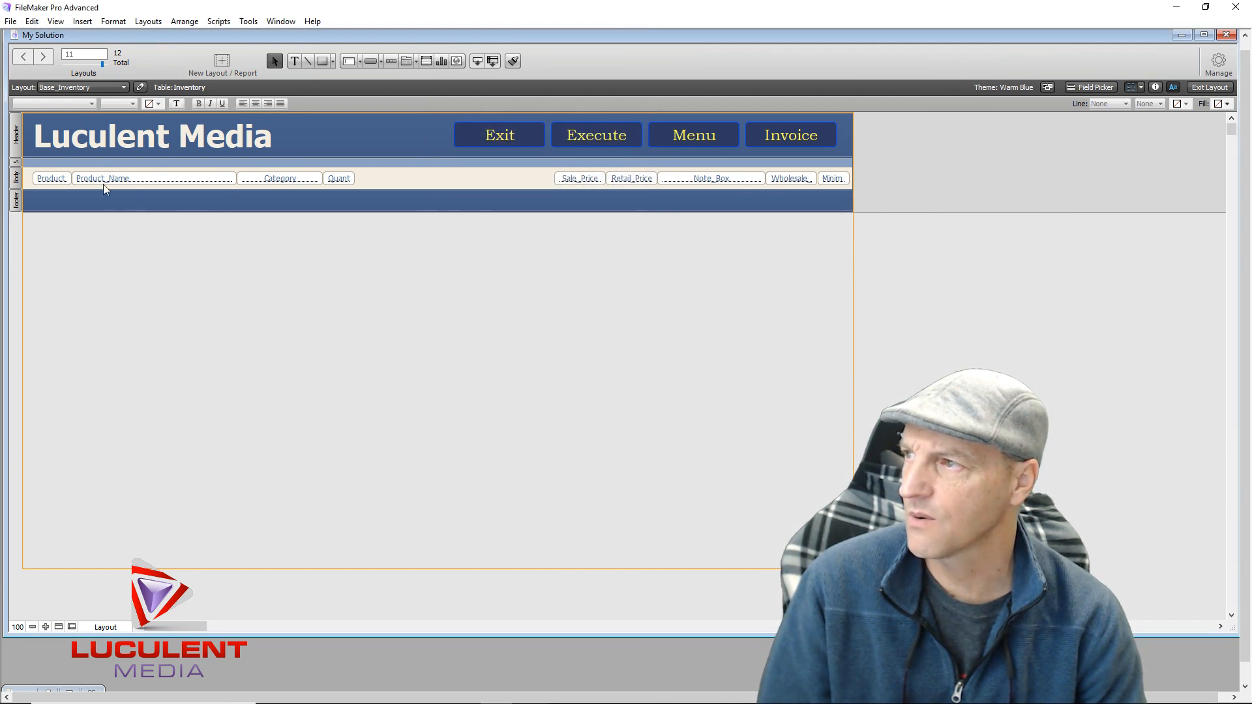
Set the Category sub-summary part's height to 30 pt in the Inspector's Position settings
left_click(16, 162)
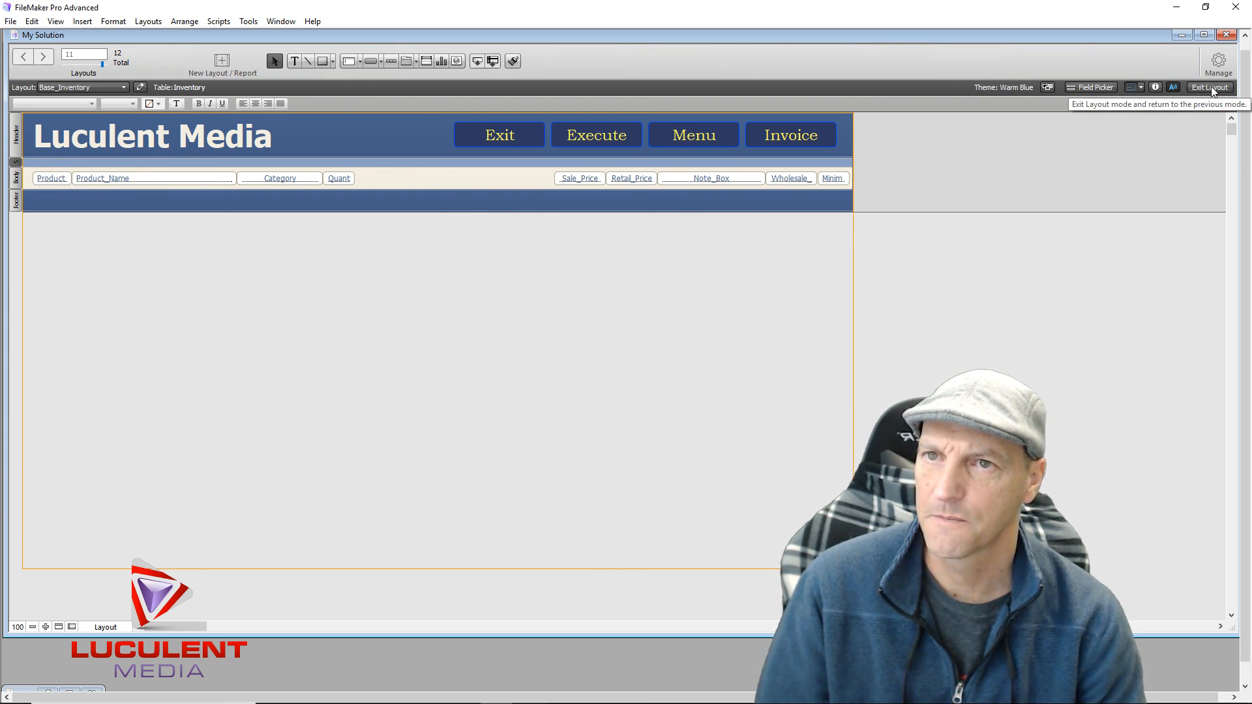
left_click(1156, 88)
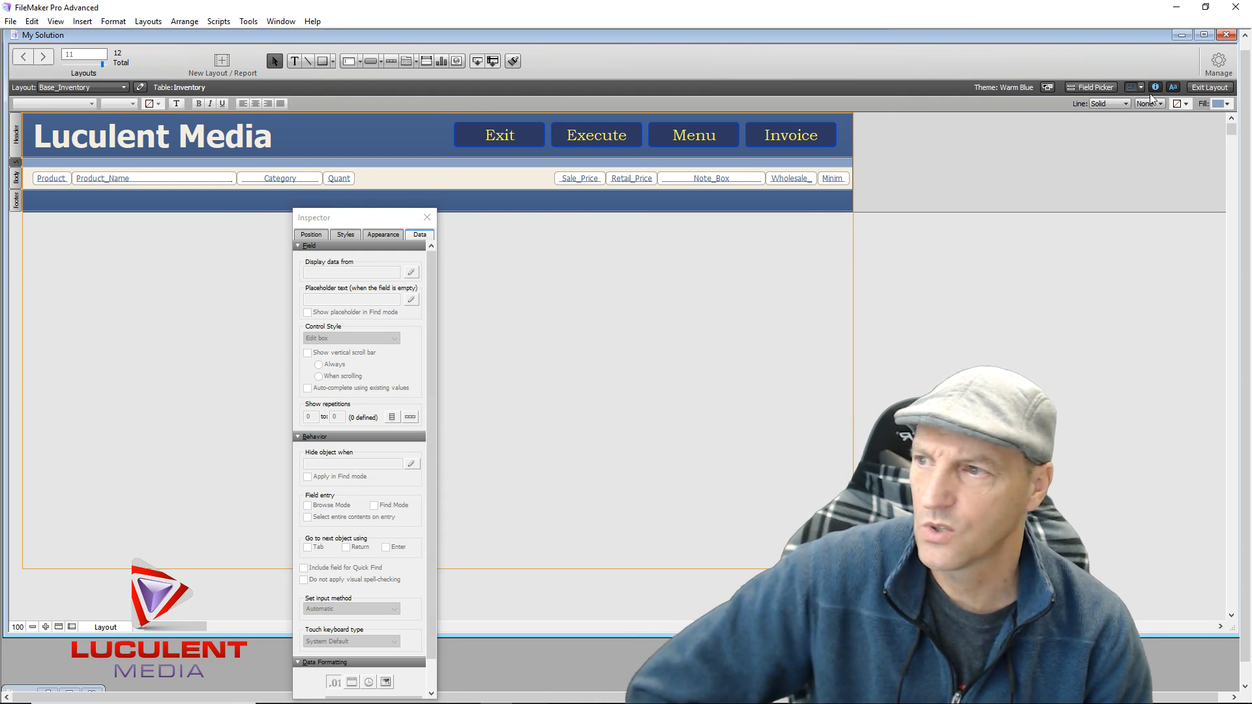
left_click(311, 234)
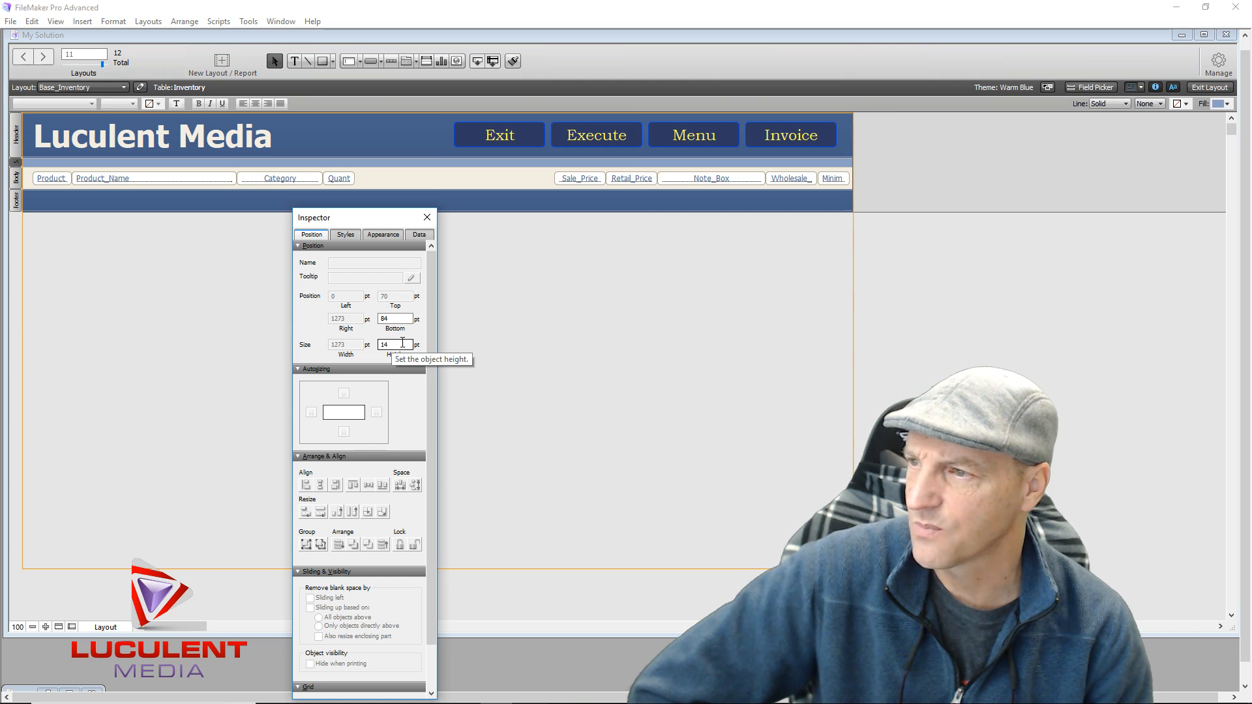
left_click(396, 345)
type("30")
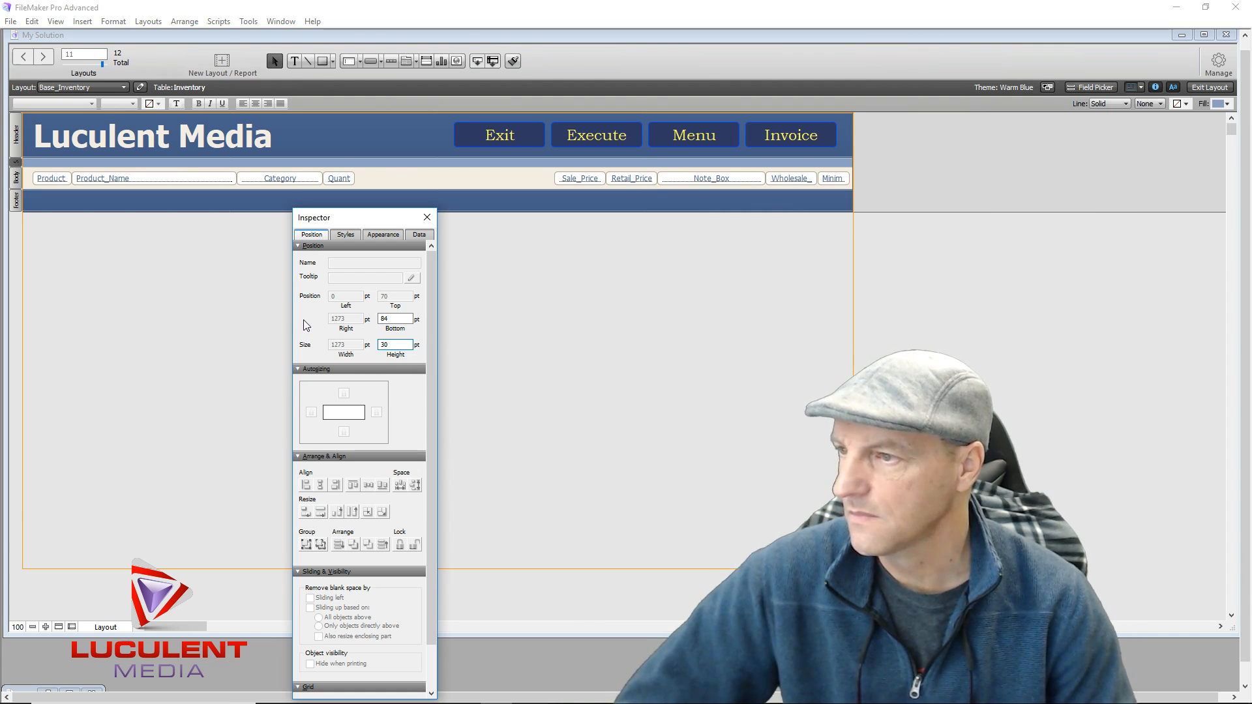
key("Return")
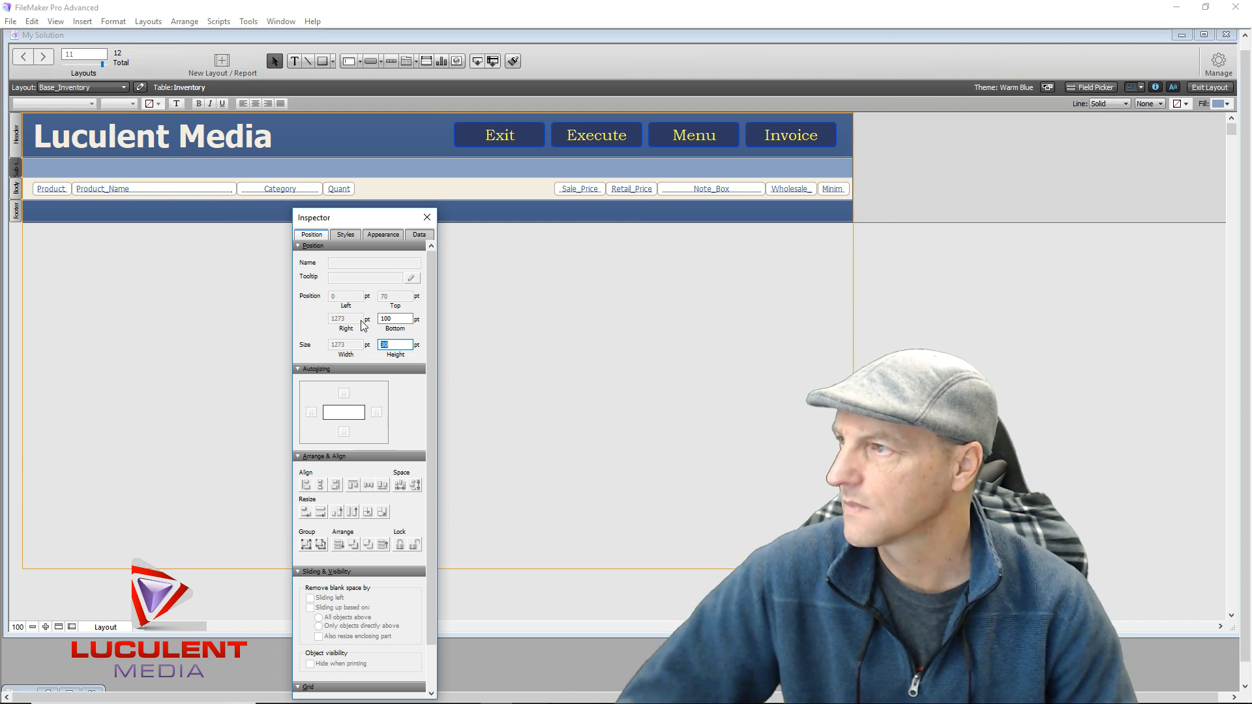
left_click(428, 217)
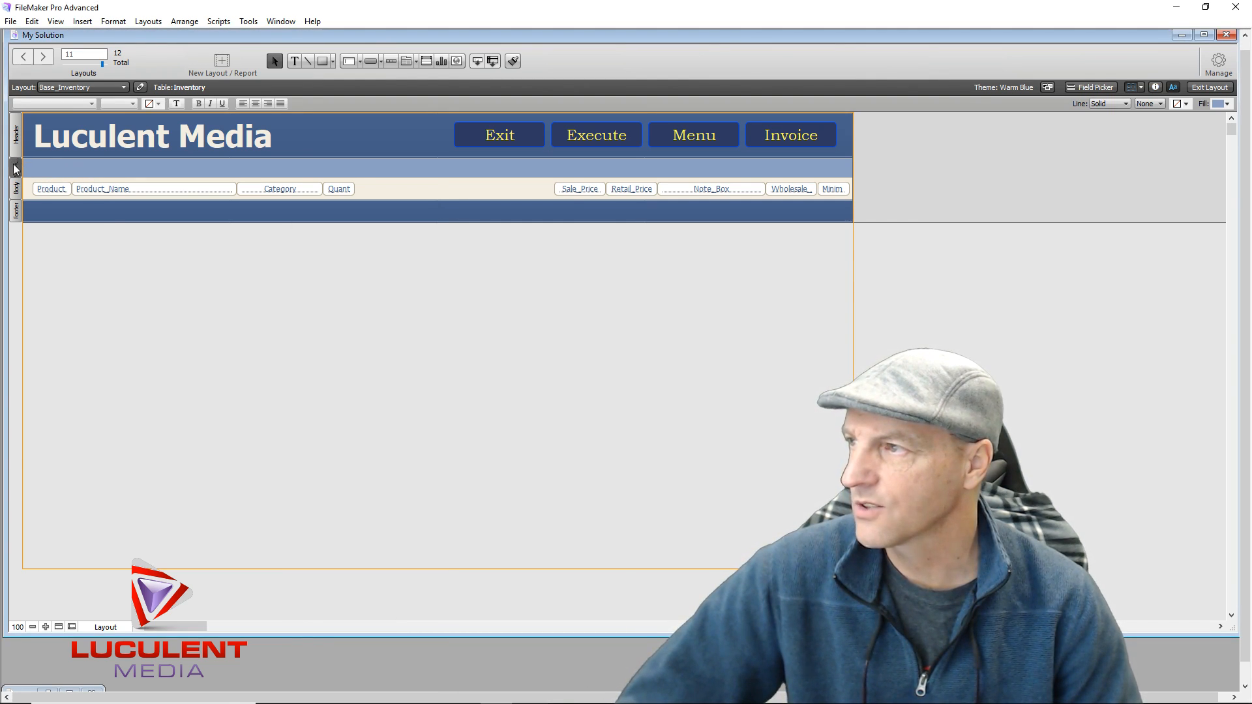
Insert a <<Category>> merge field from the Inventory table at the left of the sub-summary band
left_click(292, 61)
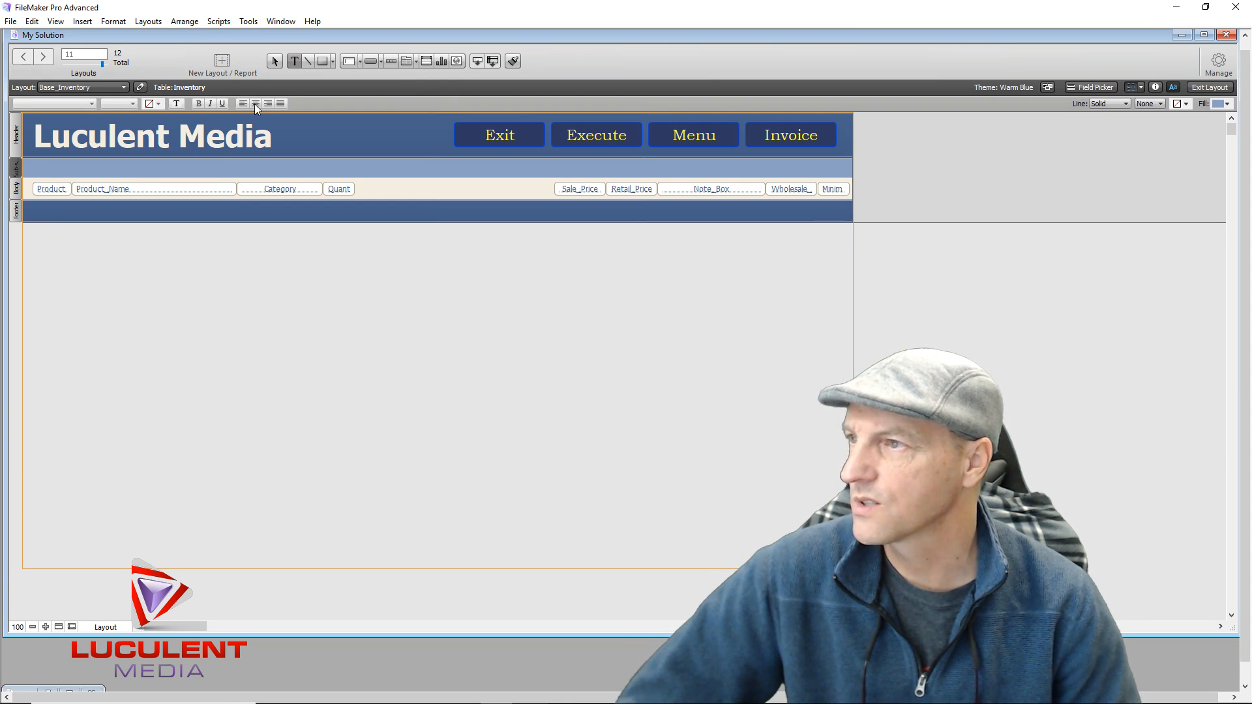
left_click(36, 166)
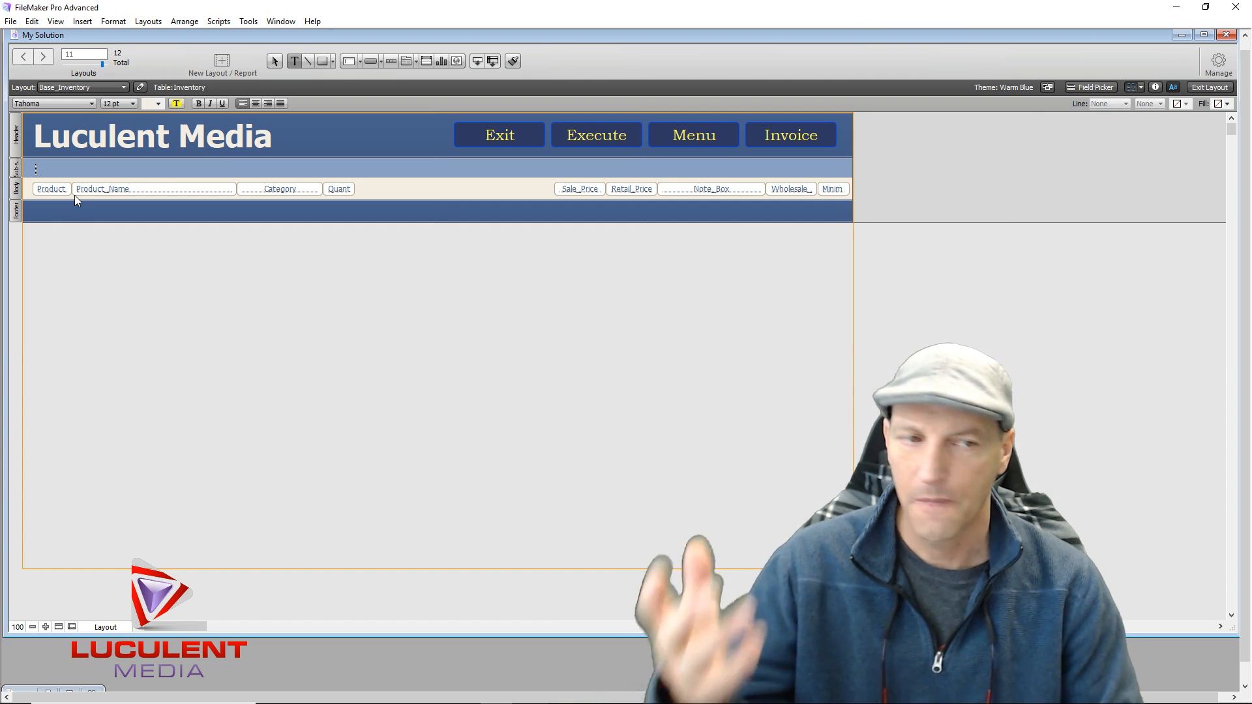
key("ctrl+m")
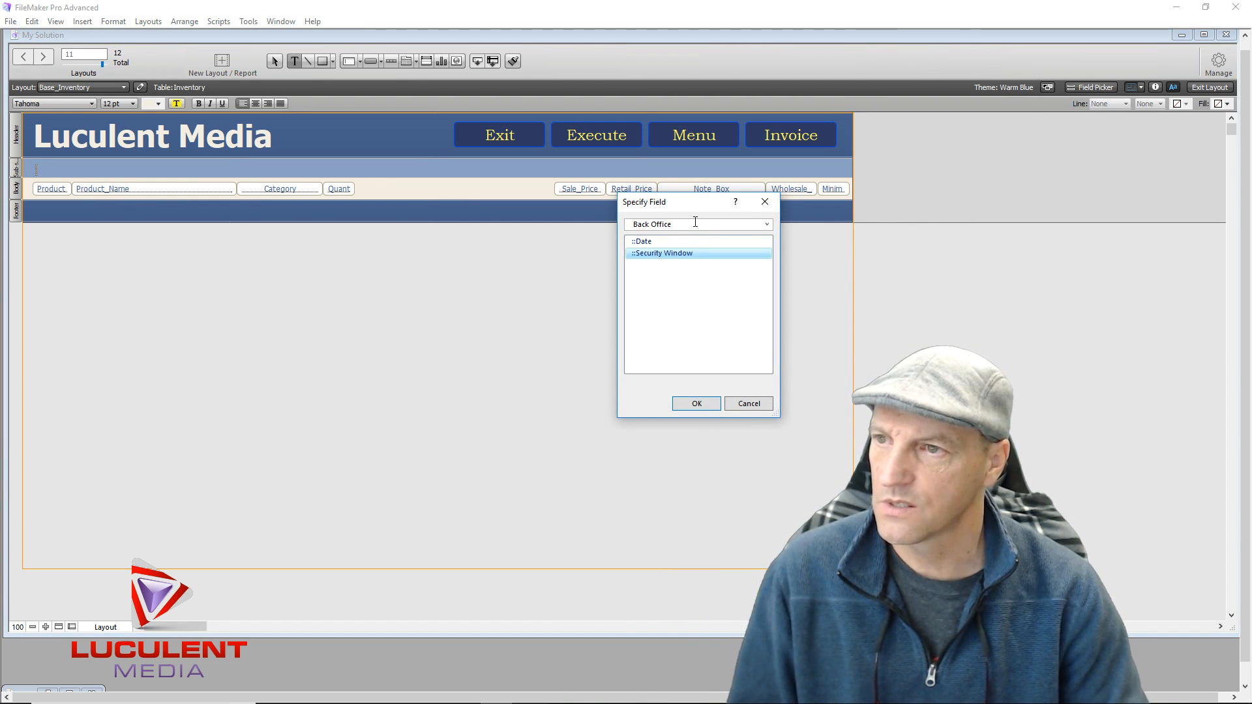
left_click(769, 228)
scroll(722, 264, "up", 2)
left_click(732, 241)
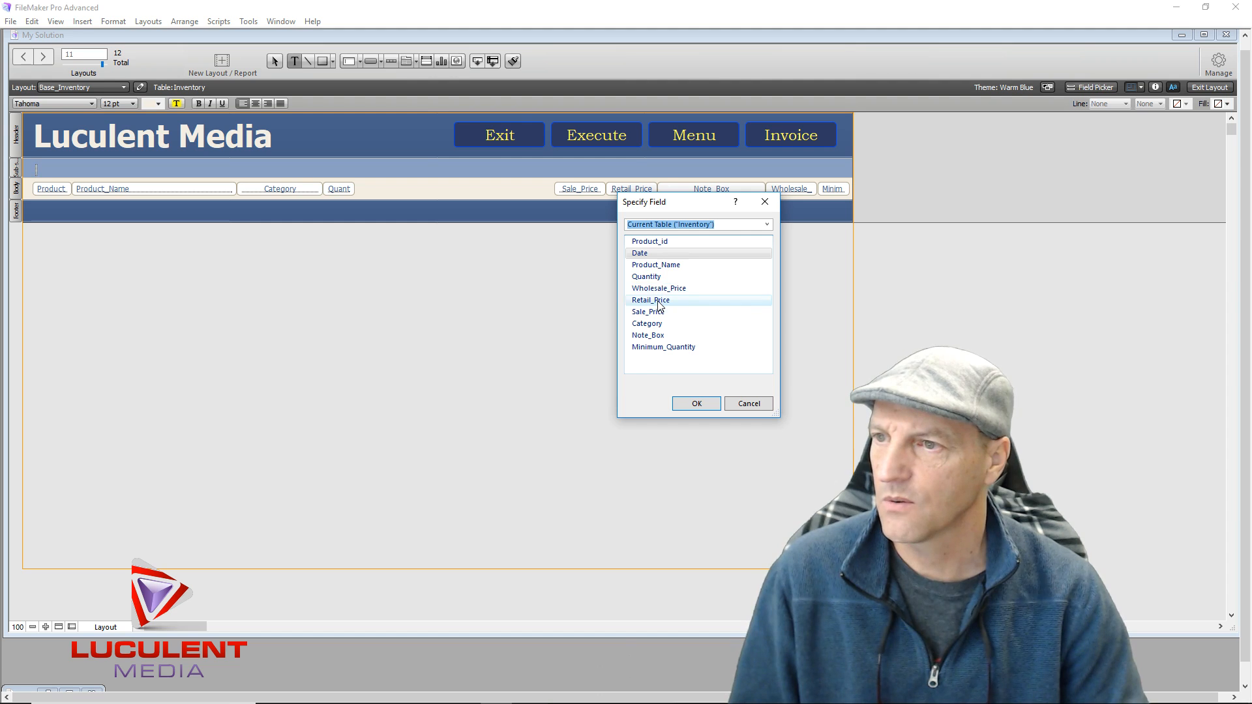
double_click(656, 325)
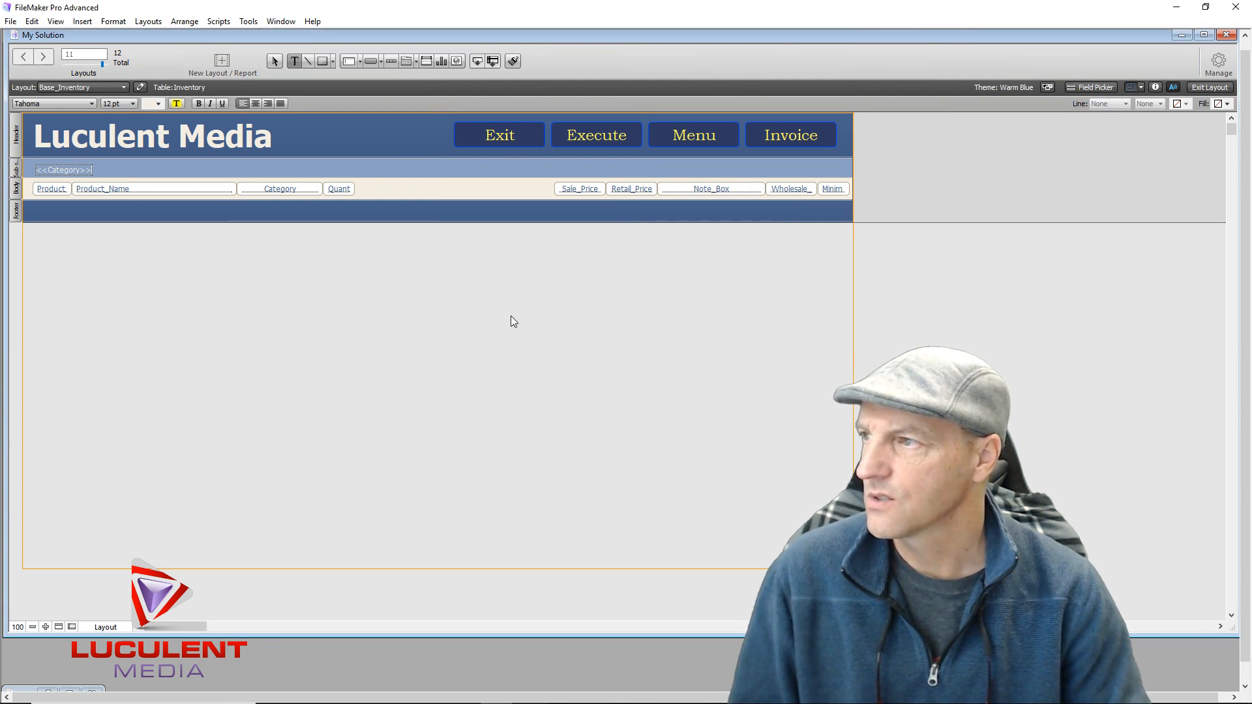
Set the <<Category>> merge field text to 14 pt Bookman Old Style
left_click(65, 173)
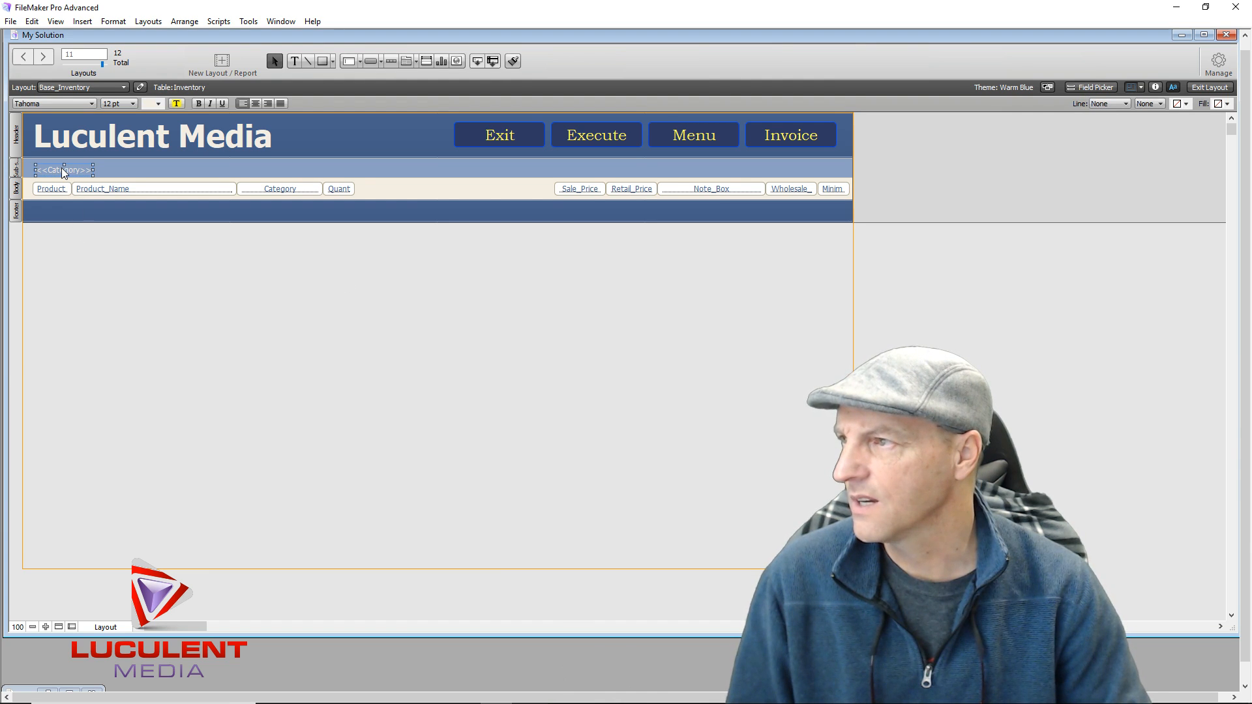
left_click_drag(63, 169, 62, 166)
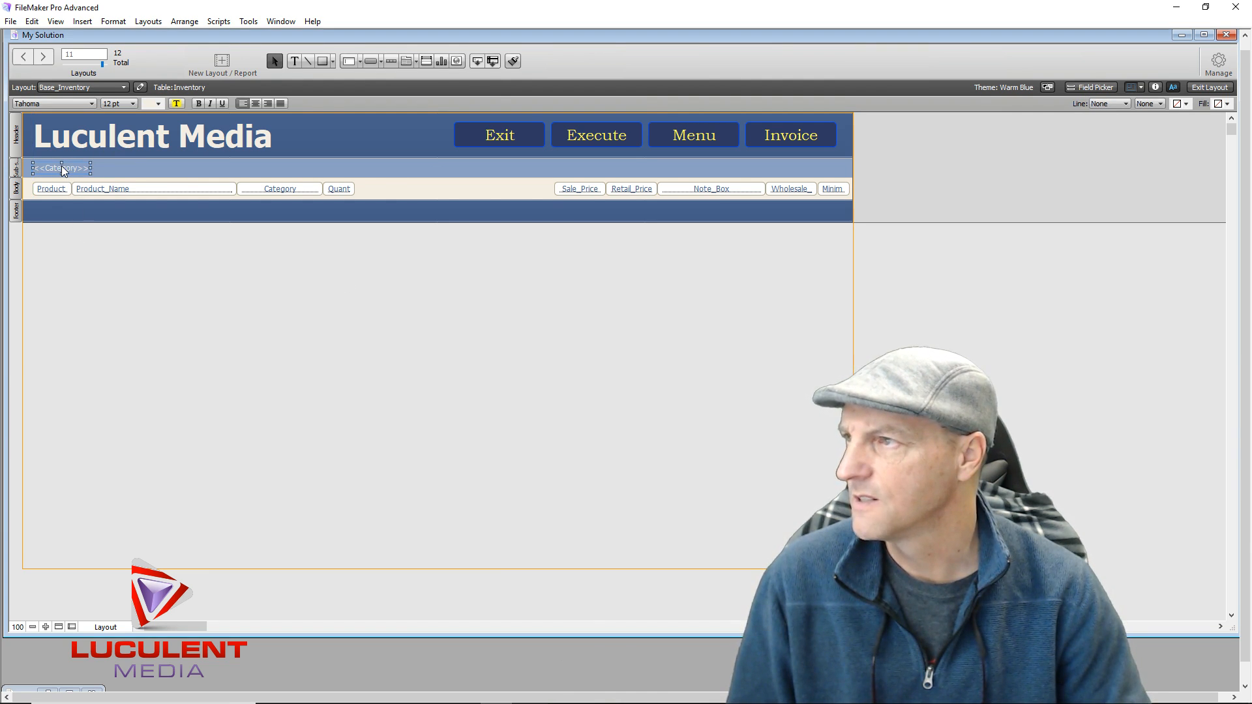
left_click(158, 105)
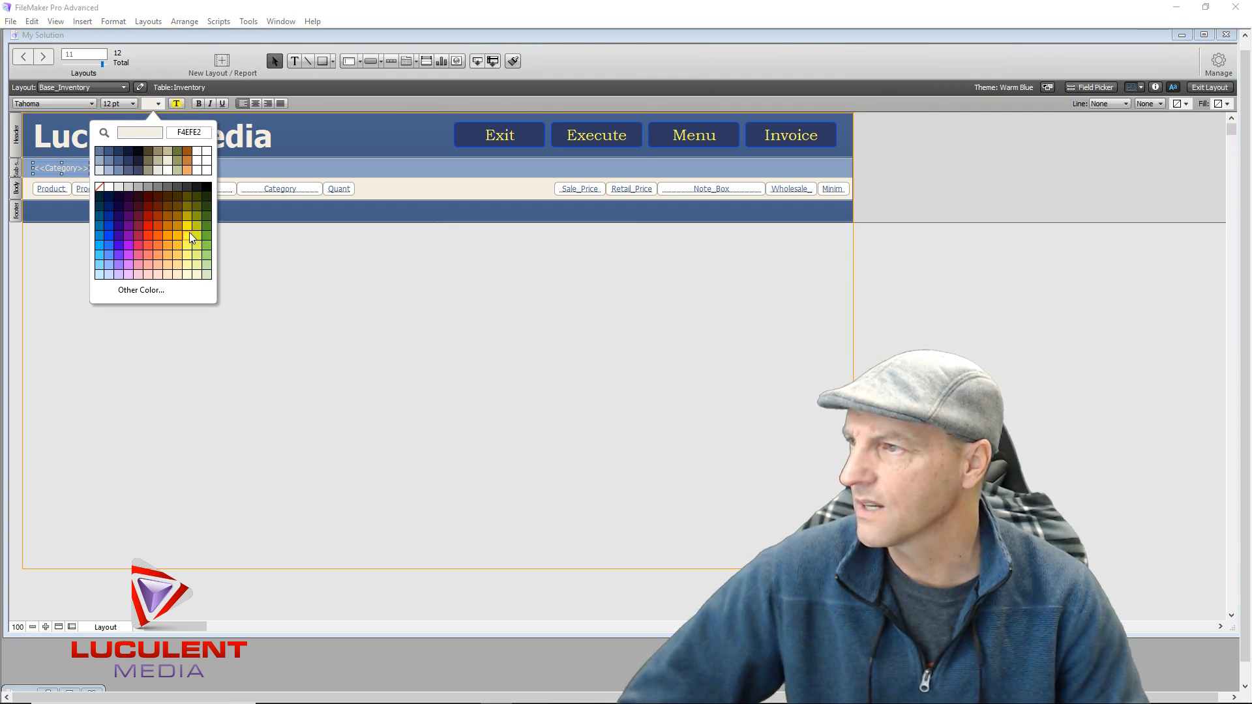
left_click(133, 103)
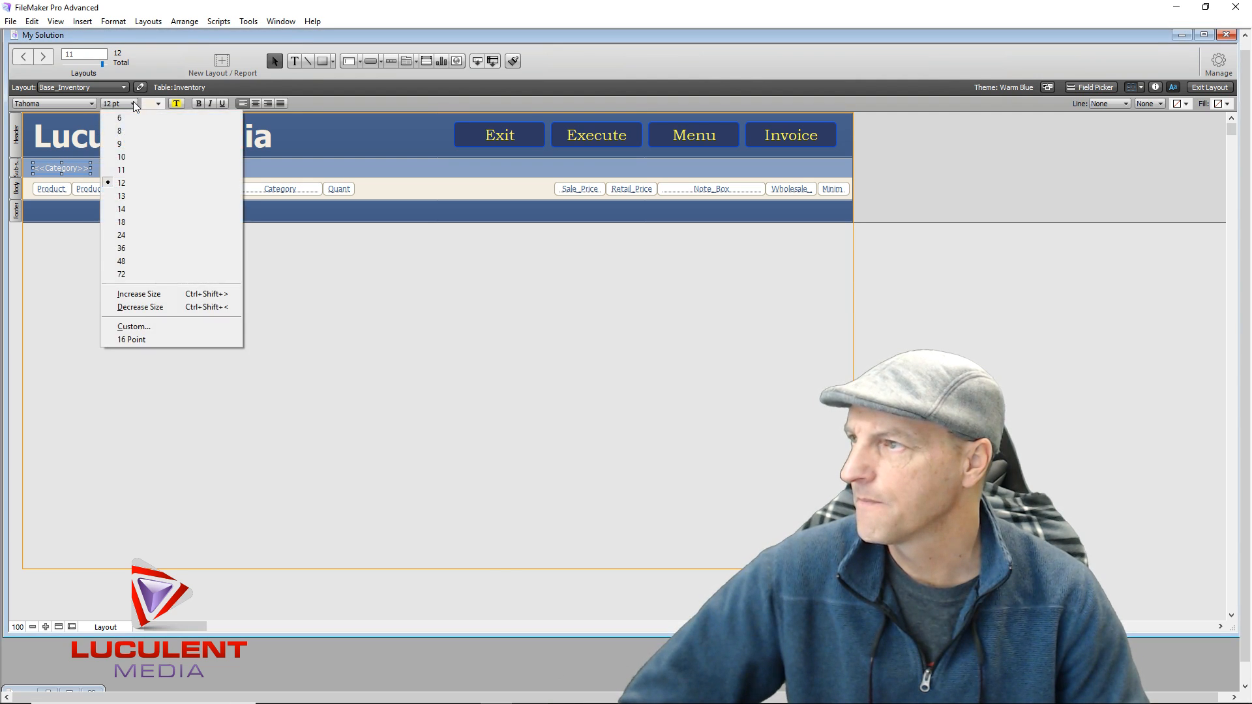
left_click(131, 209)
left_click(92, 103)
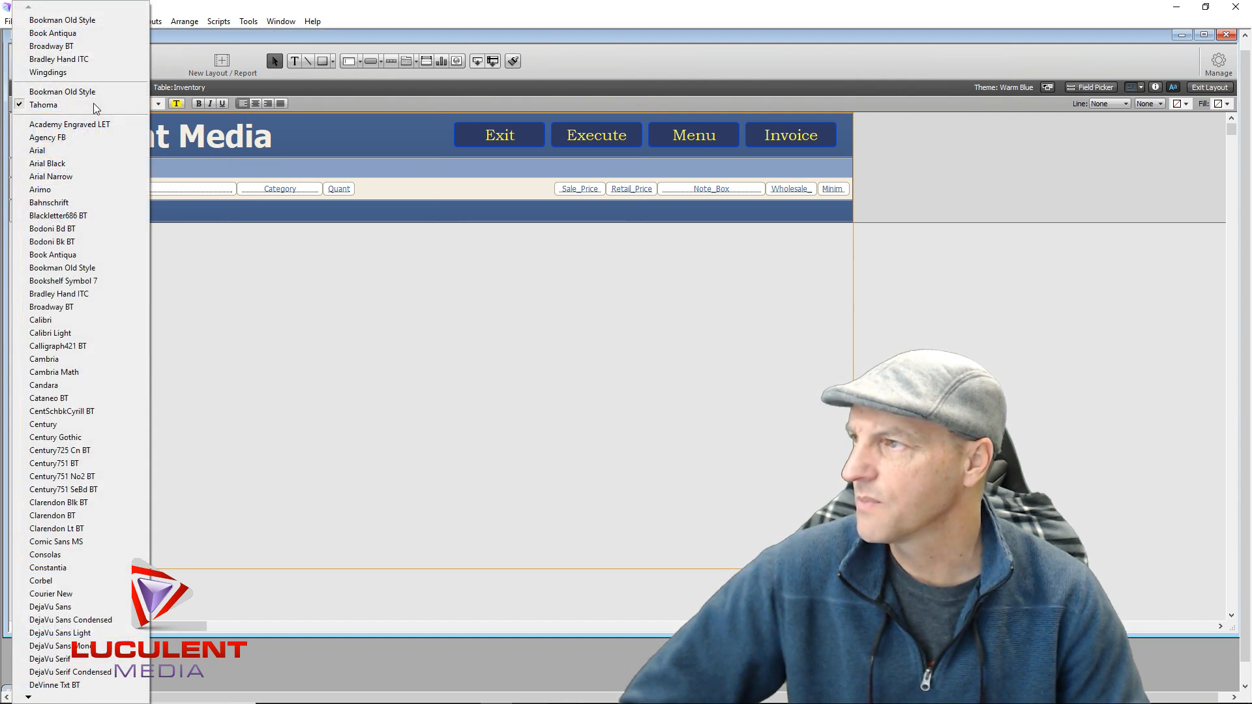
left_click(88, 267)
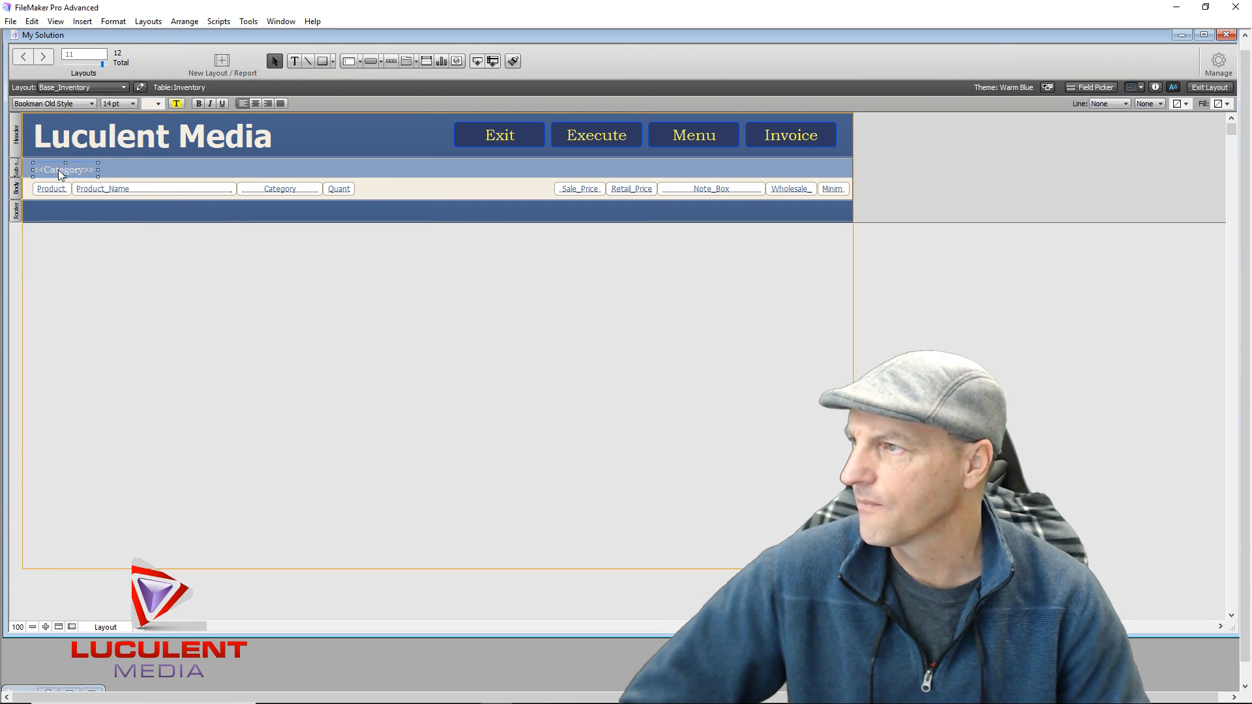
Keep <<Category>> non-bold and widen the field to about 289 pt
left_click_drag(60, 168, 60, 166)
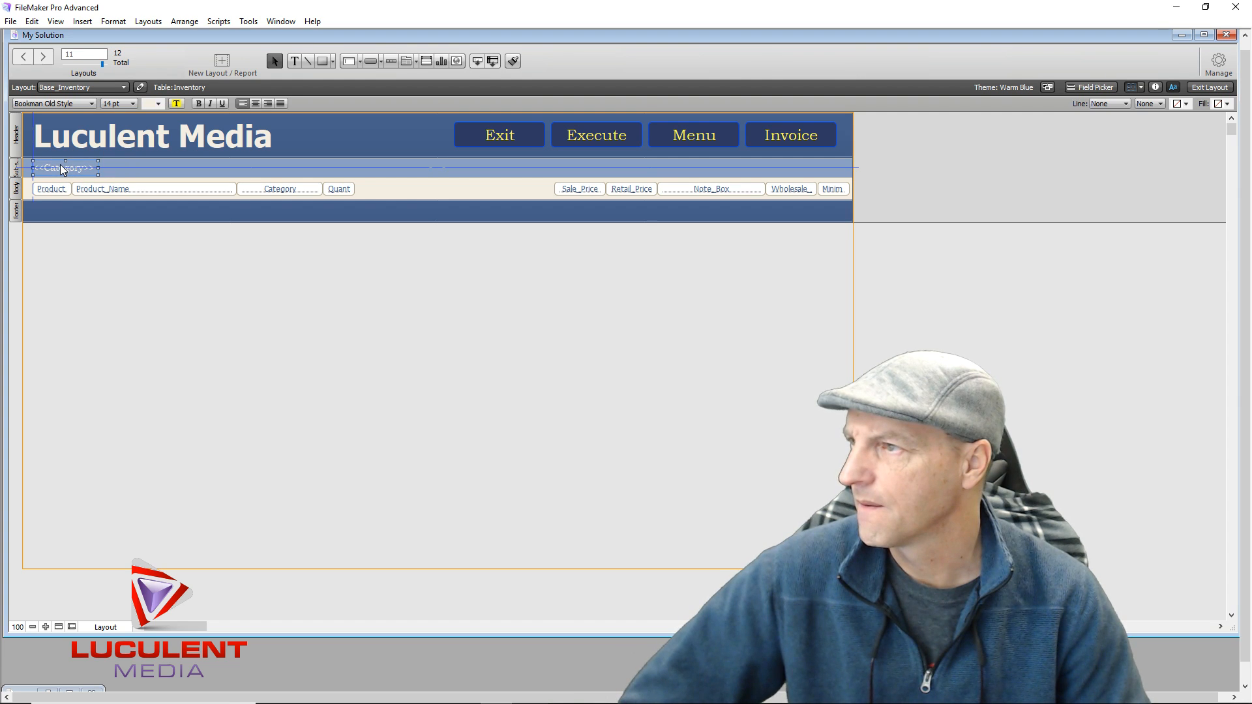
left_click(200, 103)
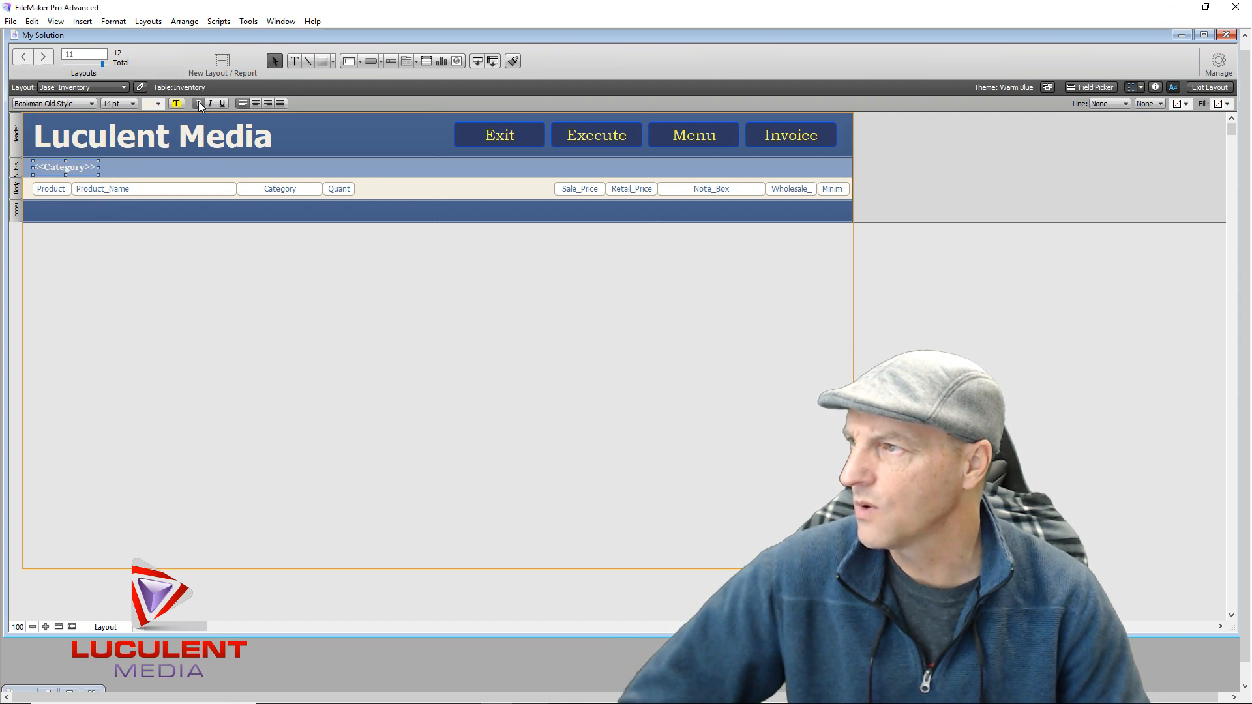
left_click(199, 103)
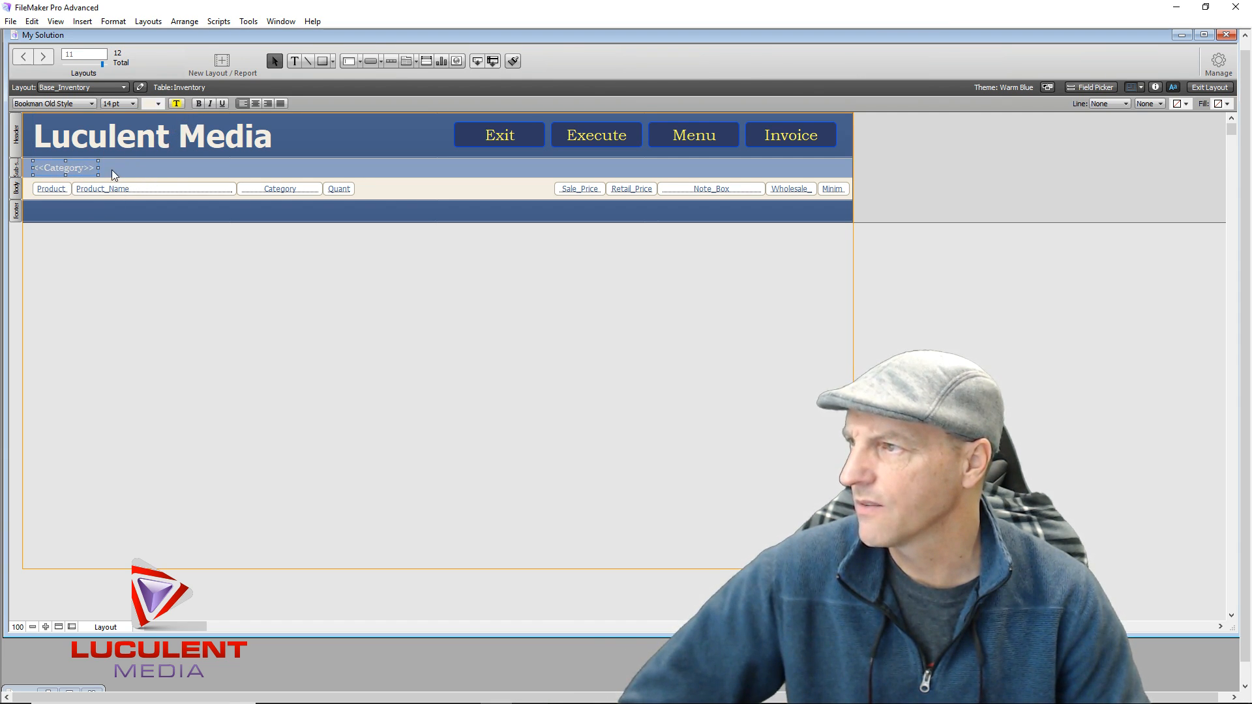
left_click_drag(98, 167, 222, 169)
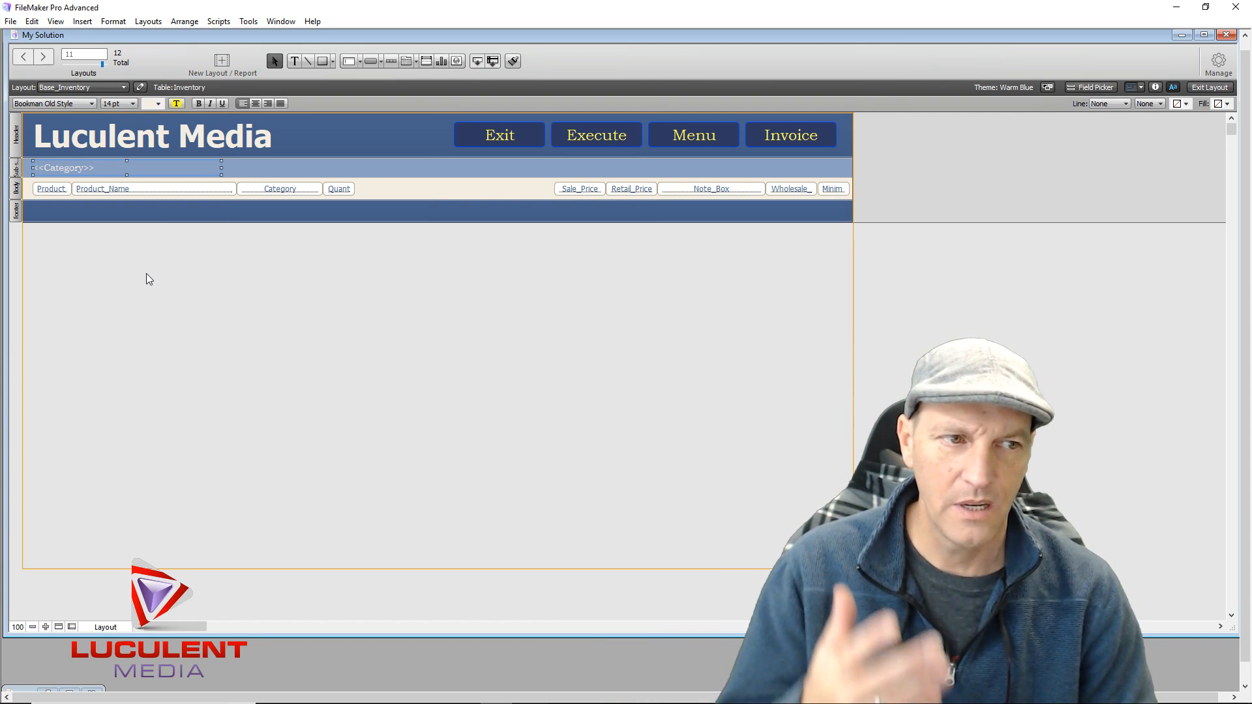
left_click(171, 251)
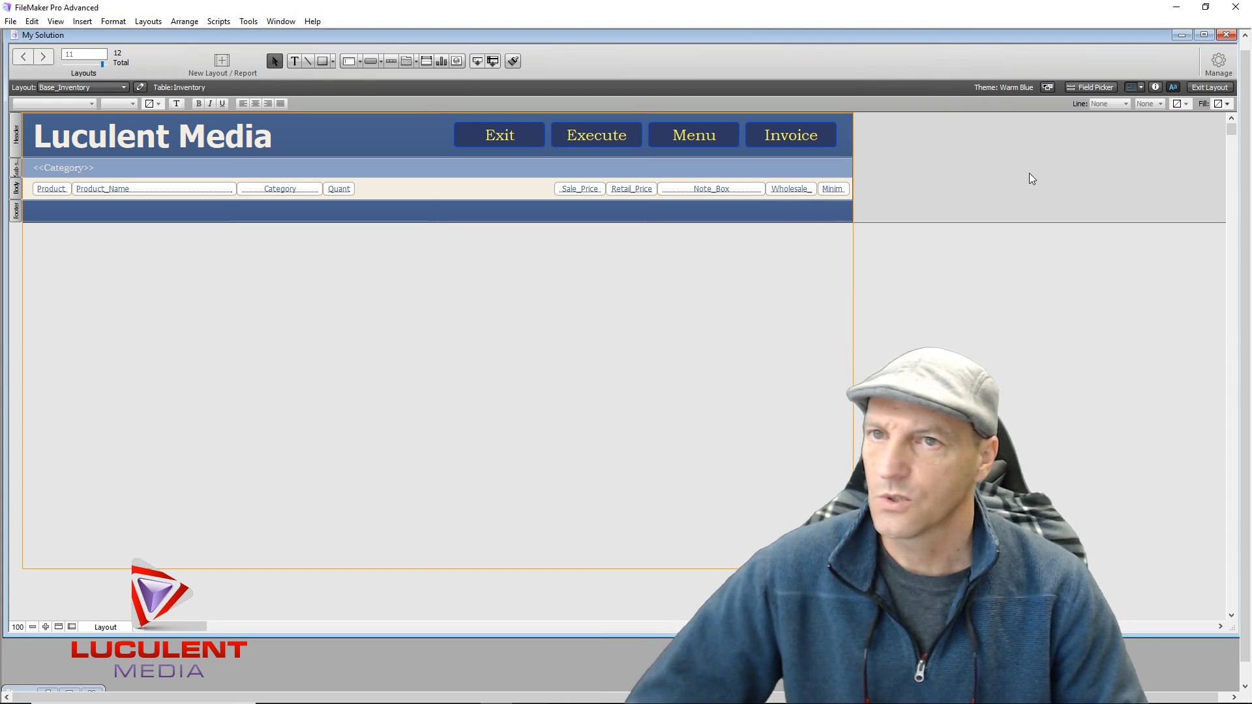
Create one blank Inventory record in Browse mode, then return to Layout mode and open the Manage menu
left_click(1200, 87)
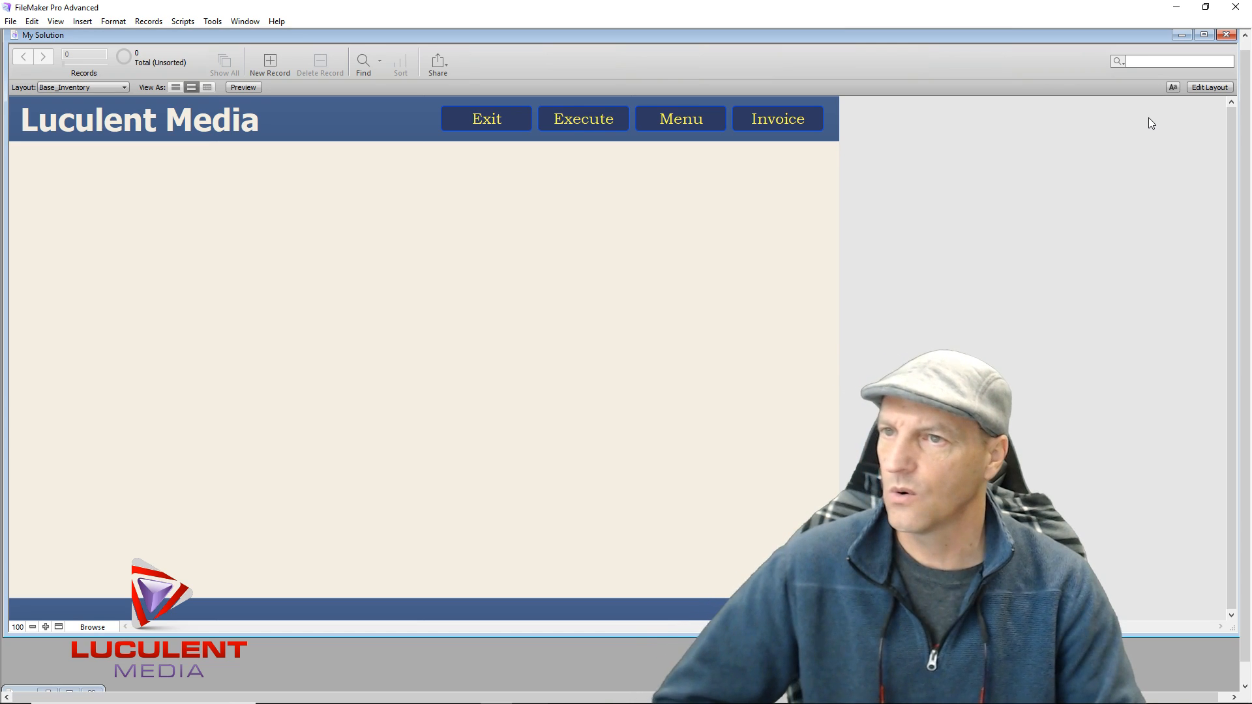
left_click(270, 64)
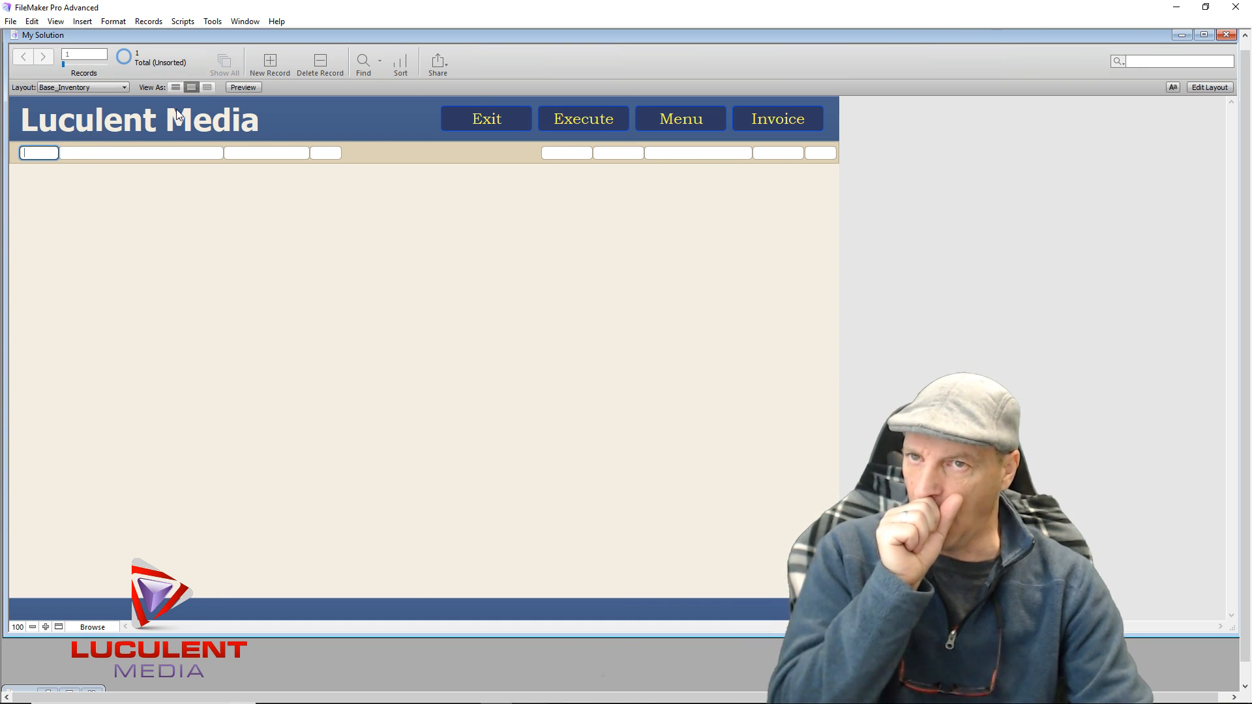
left_click(1210, 88)
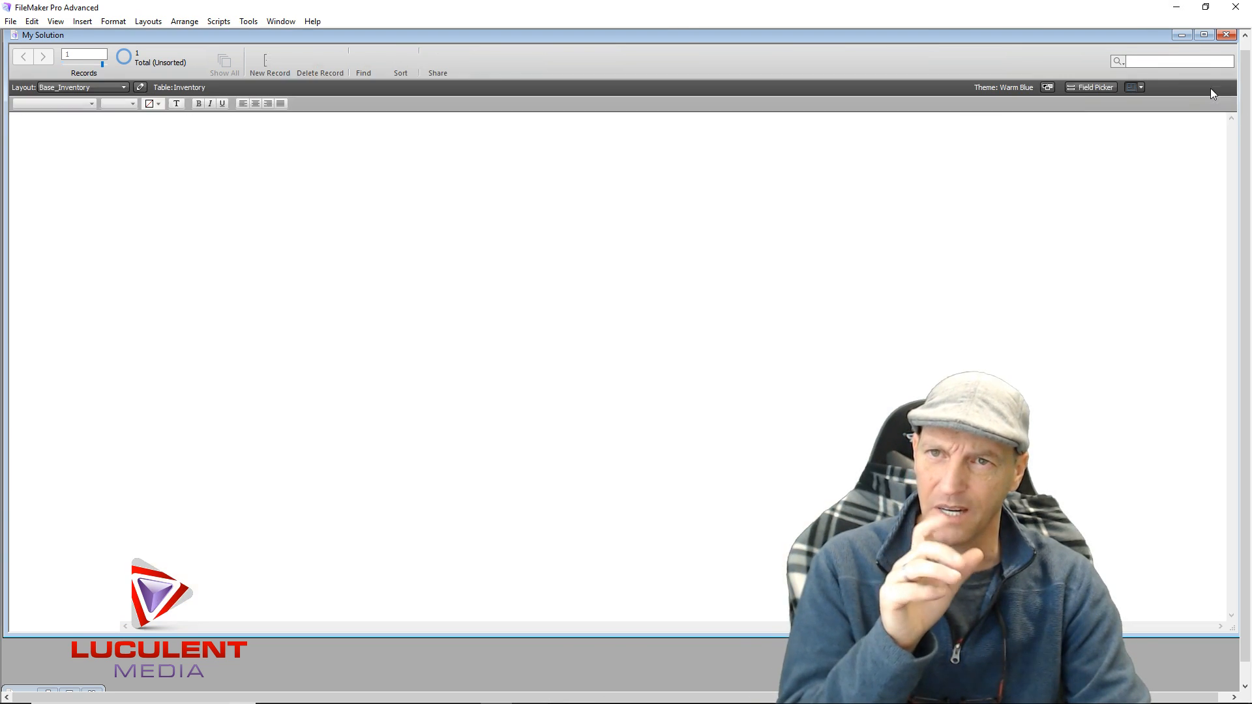
left_click(1223, 63)
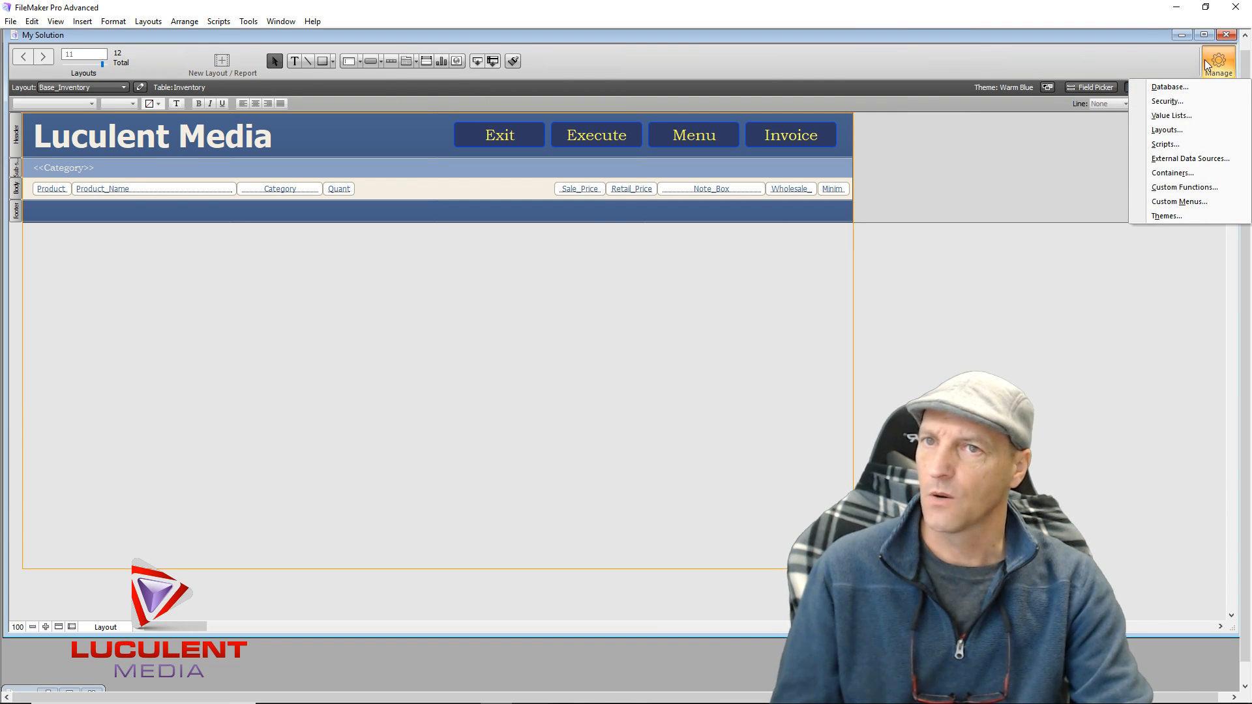
Make Product_id auto-enter serial numbers with next value 1000, then close Manage Database
left_click(1187, 91)
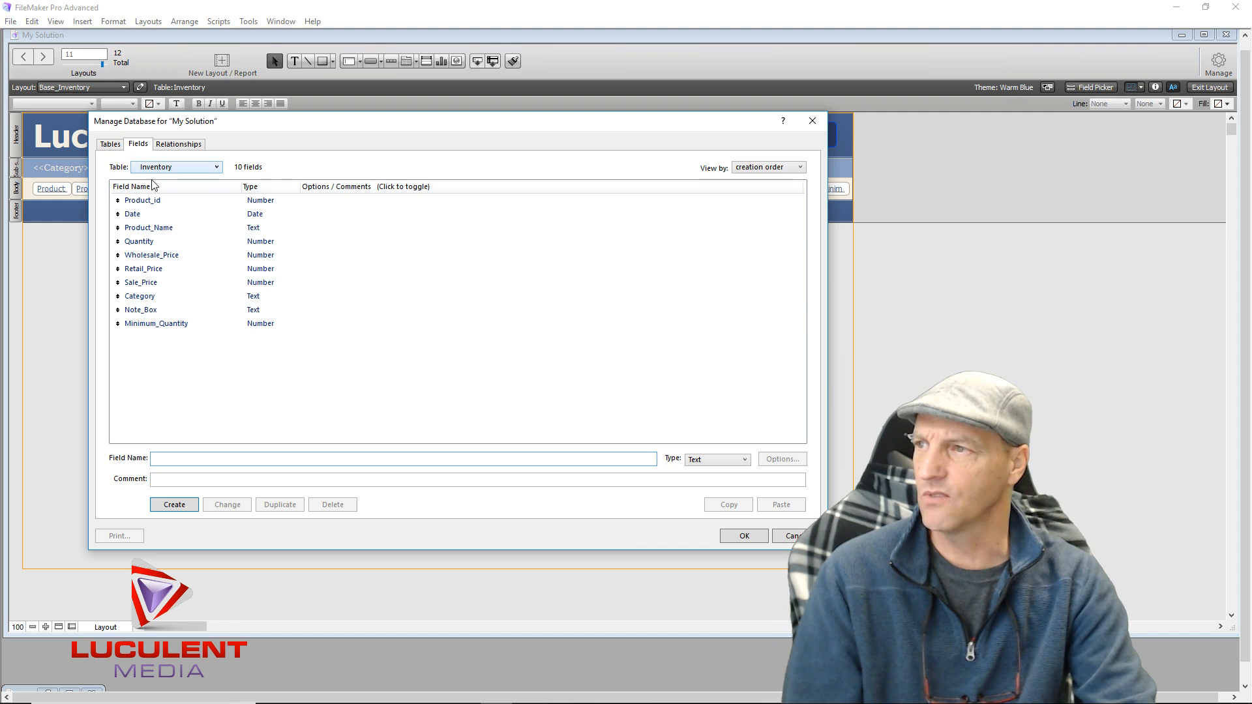
left_click(271, 202)
double_click(271, 202)
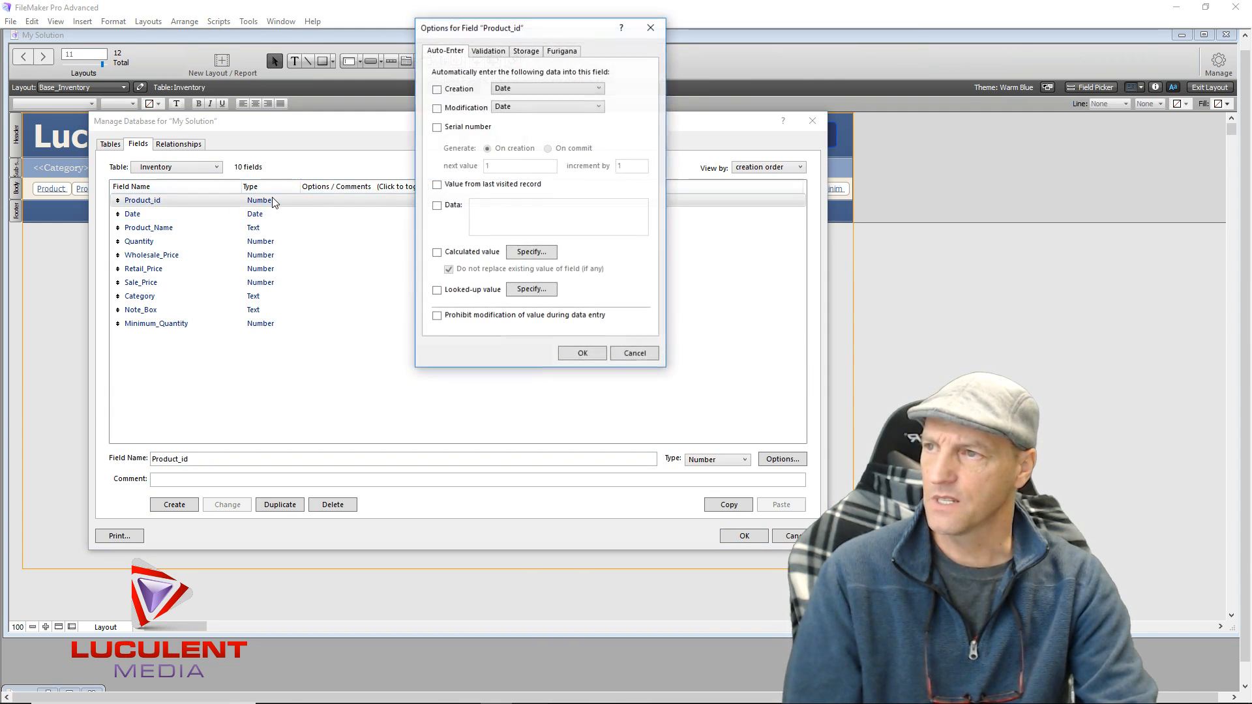
left_click(437, 127)
left_click(508, 165)
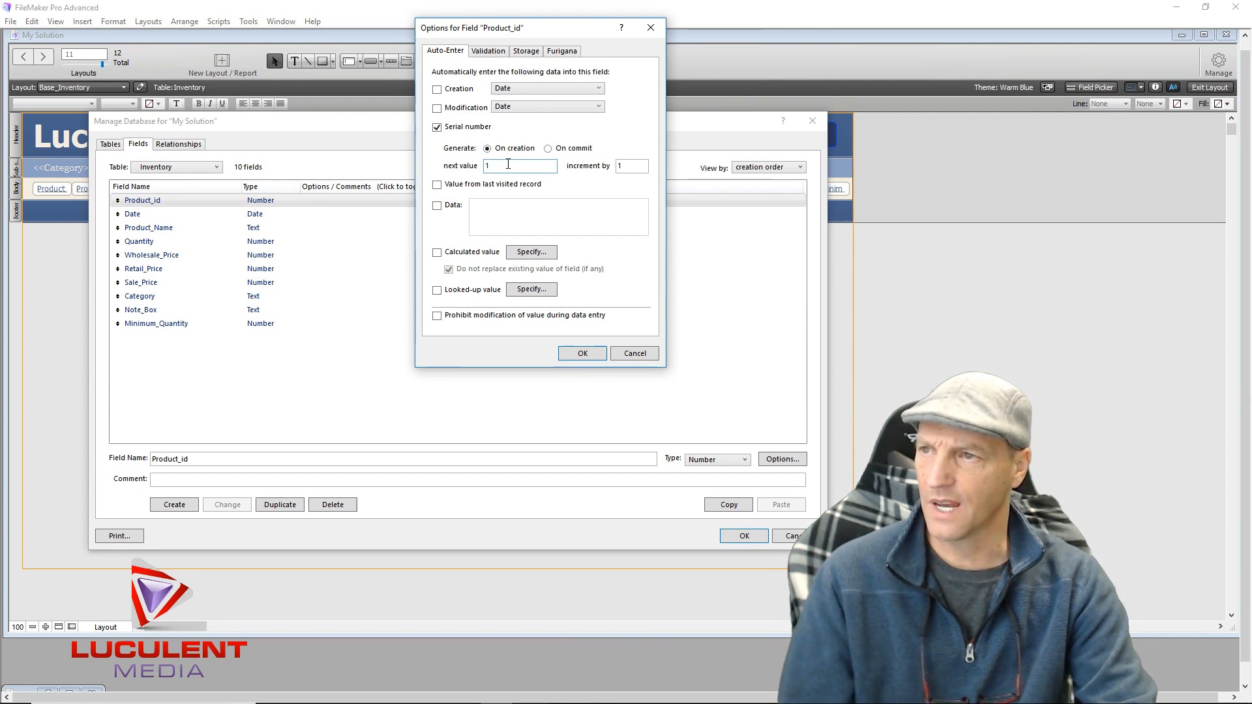
type("000")
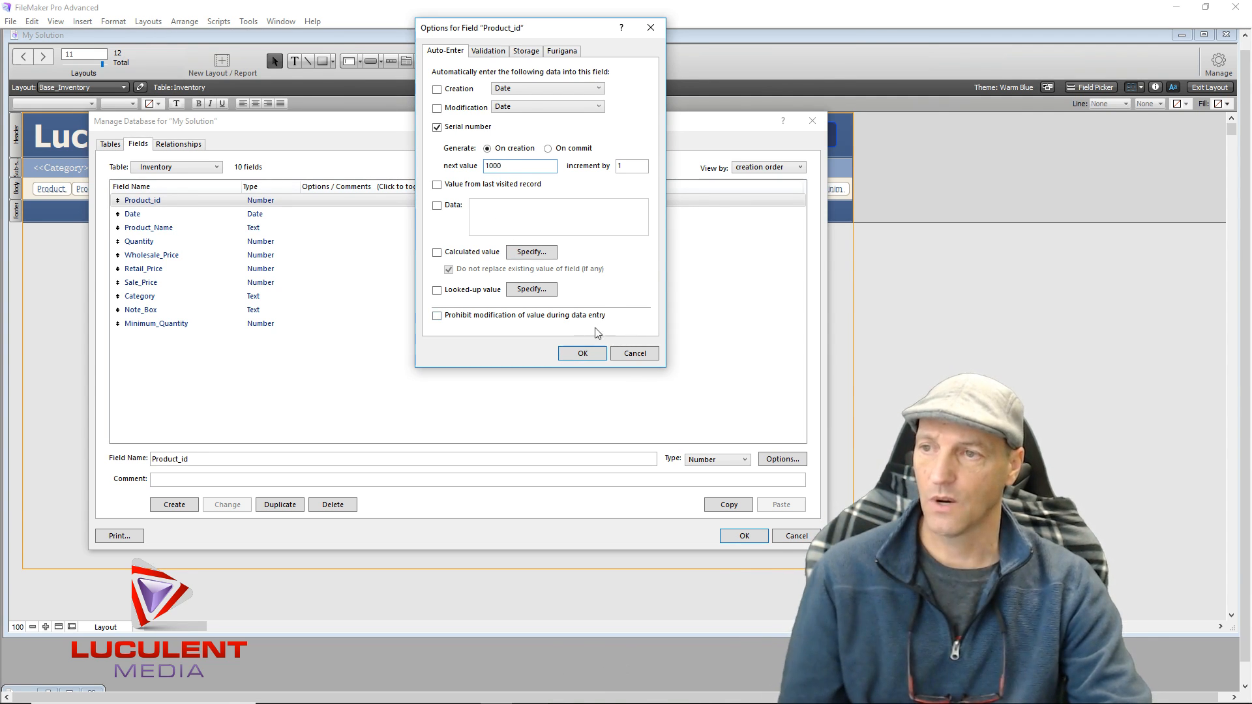
left_click(570, 354)
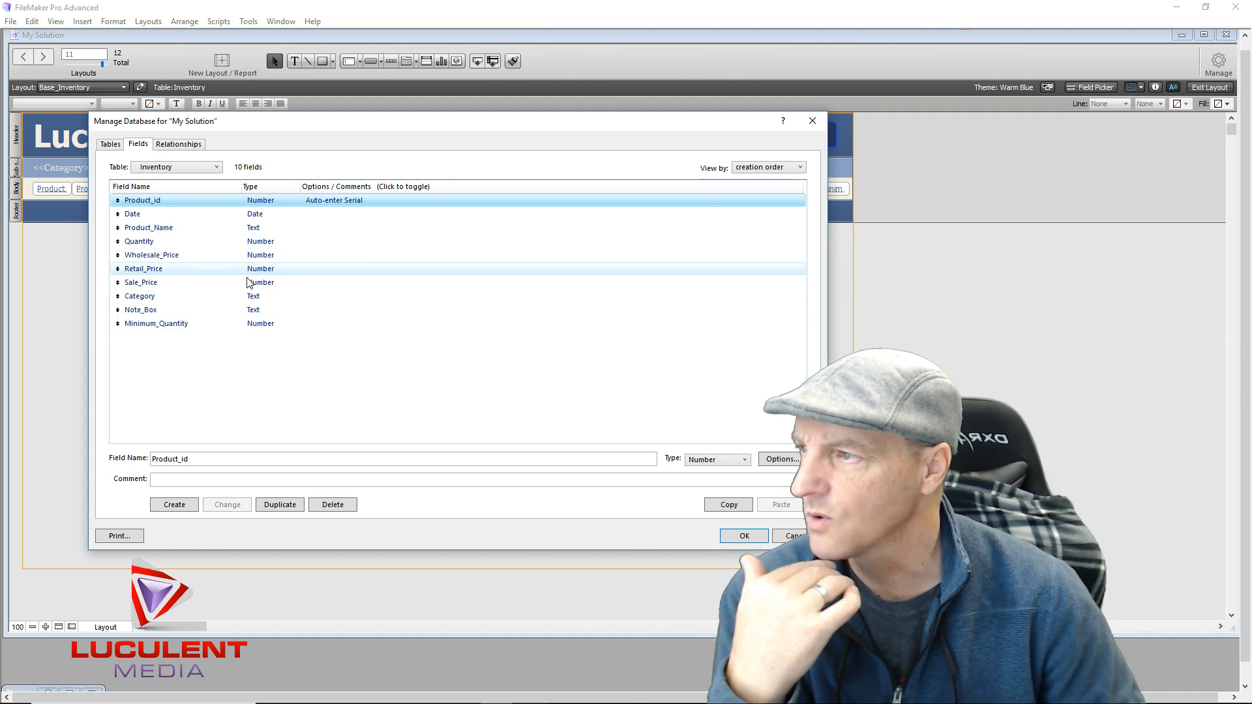
left_click(731, 538)
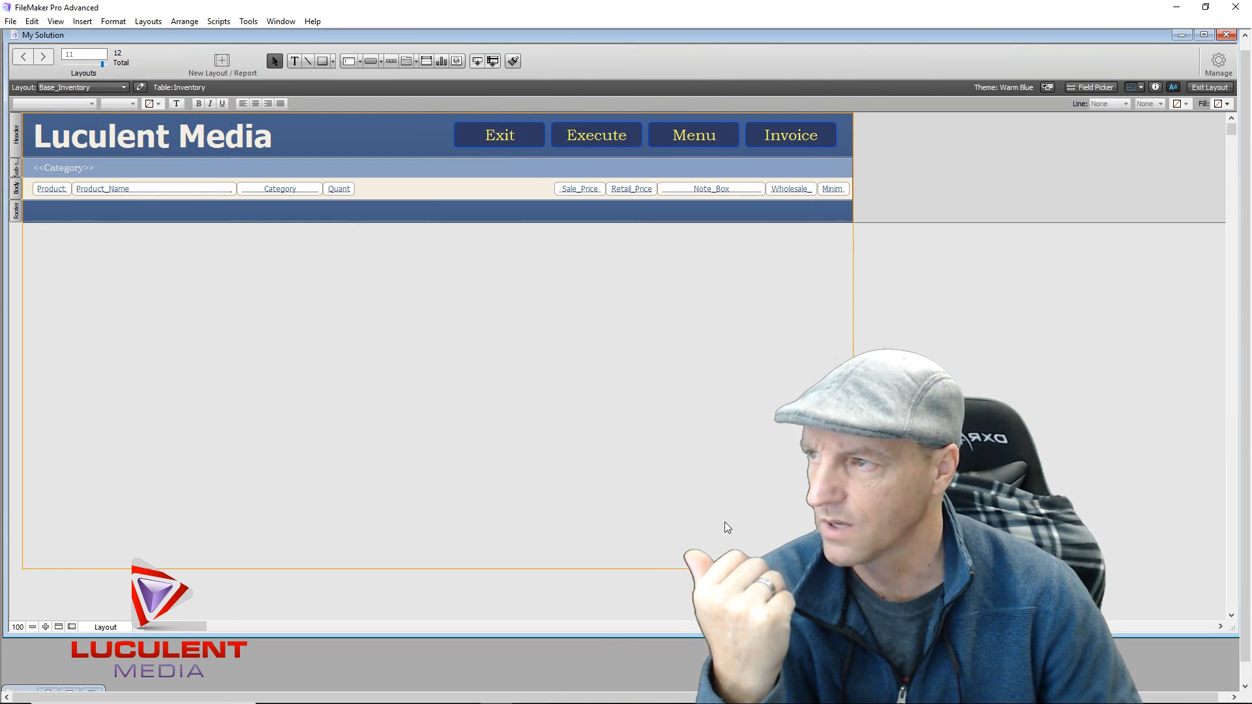
Delete the empty test record and create a new record numbered 1000
left_click(1204, 86)
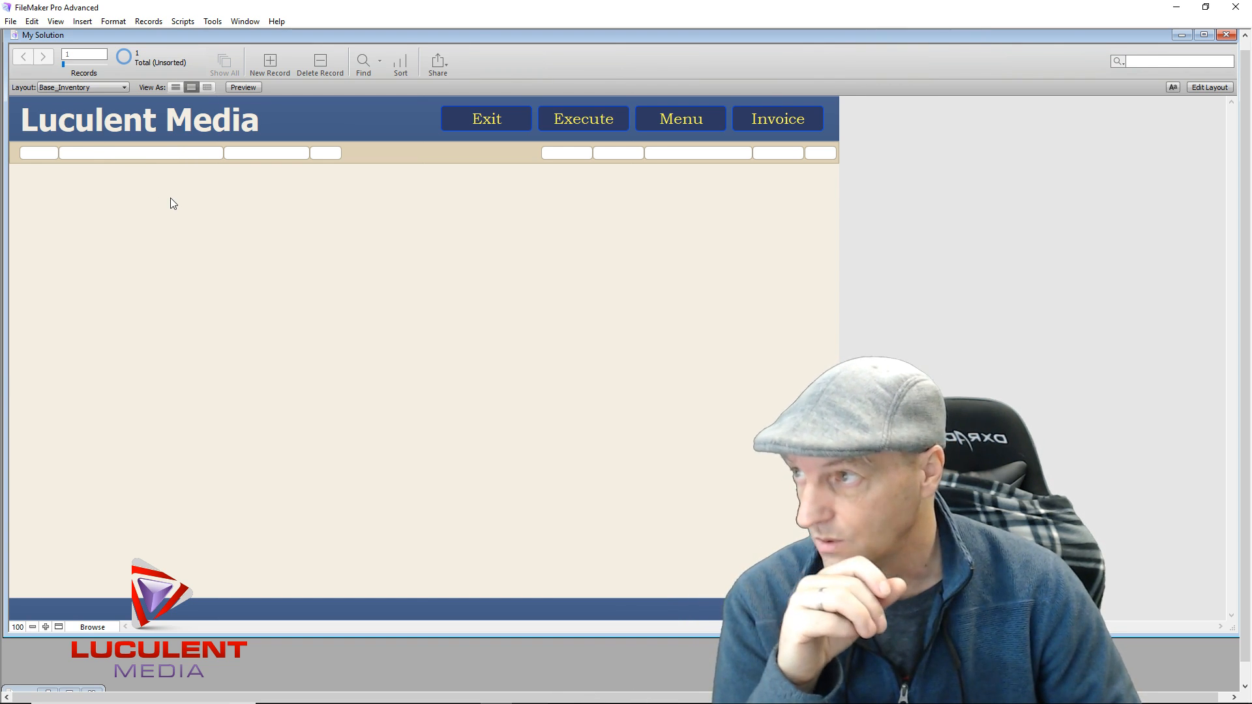
left_click(320, 58)
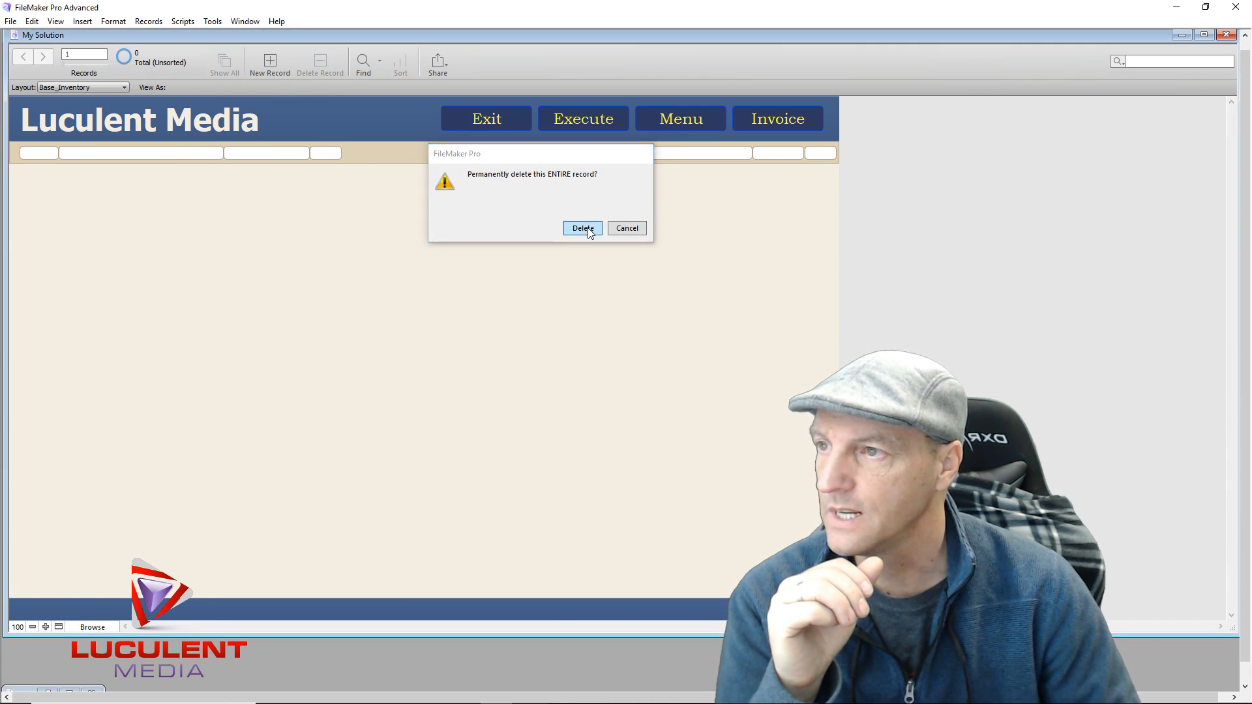
left_click(583, 228)
left_click(270, 62)
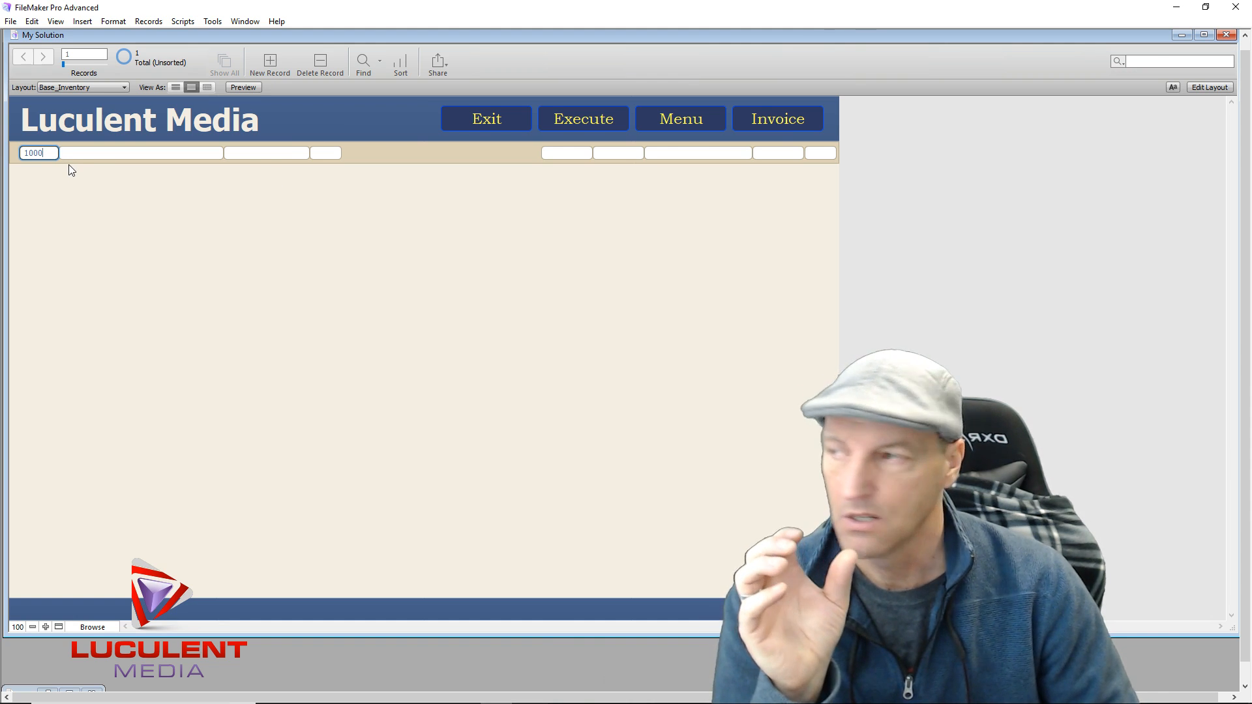
Enter Dog Bed, category Pet Supplies, quantity 10, then add a second record (1001)
left_click(88, 152)
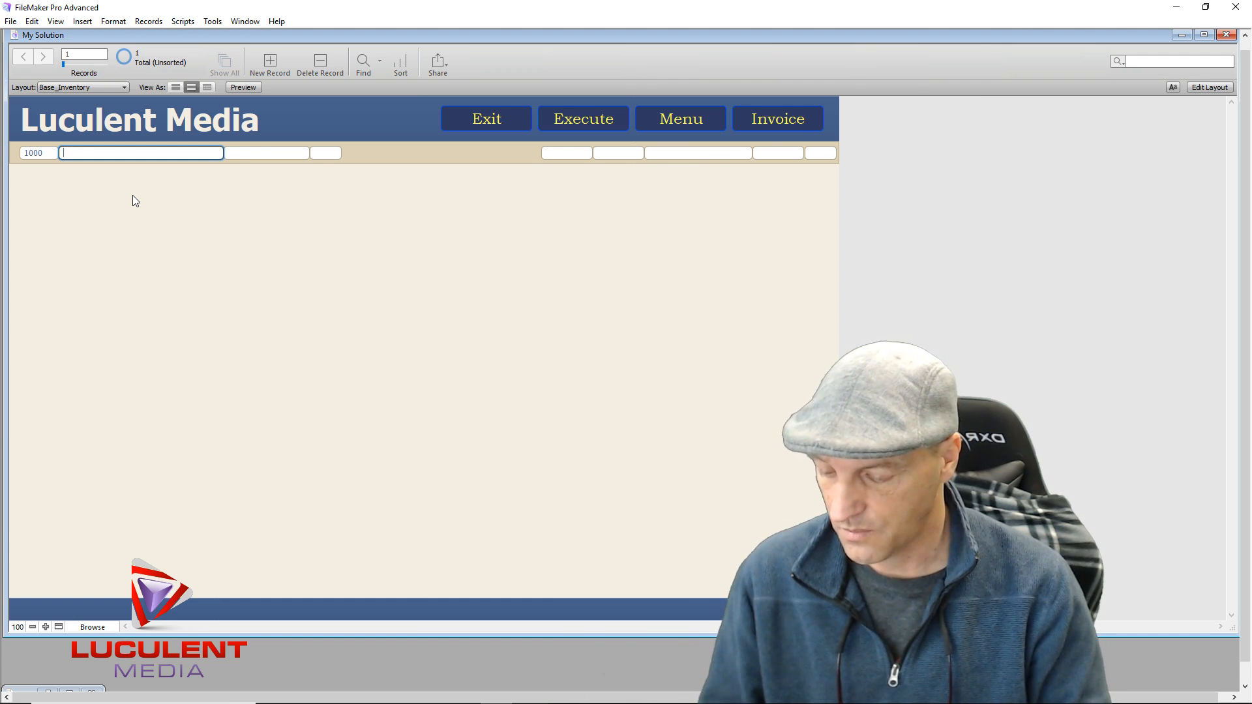
type("D")
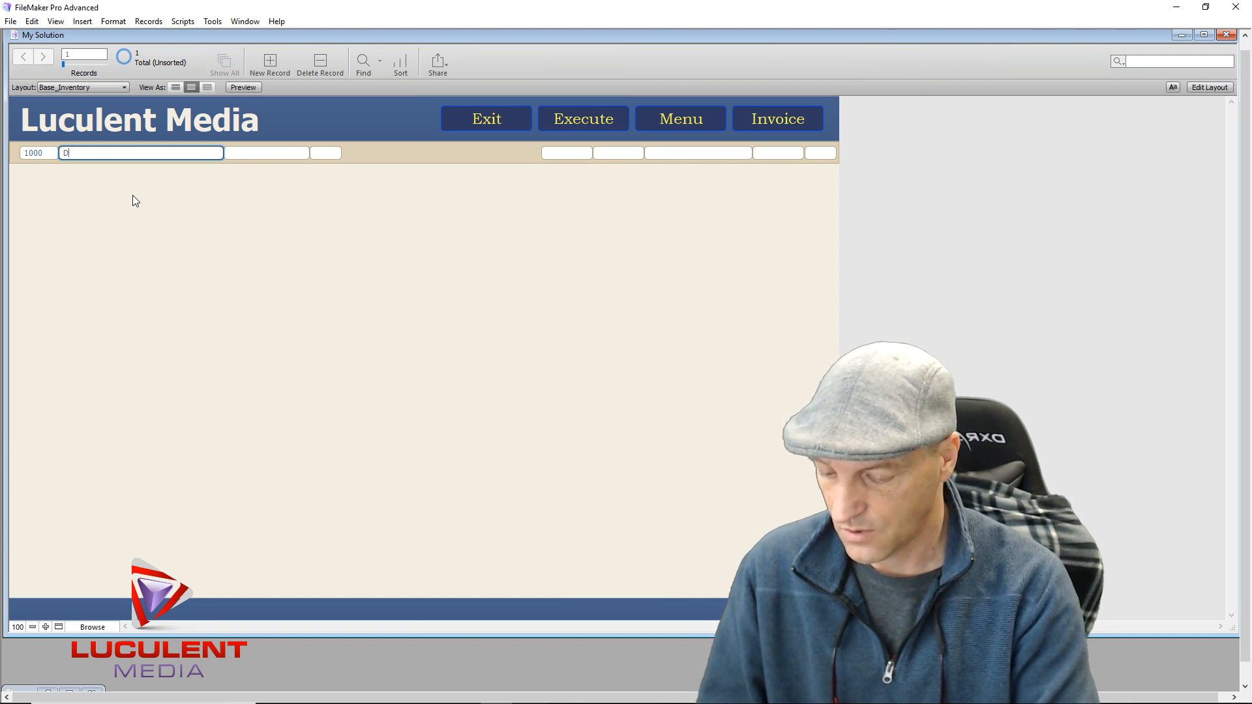
type("og Bed")
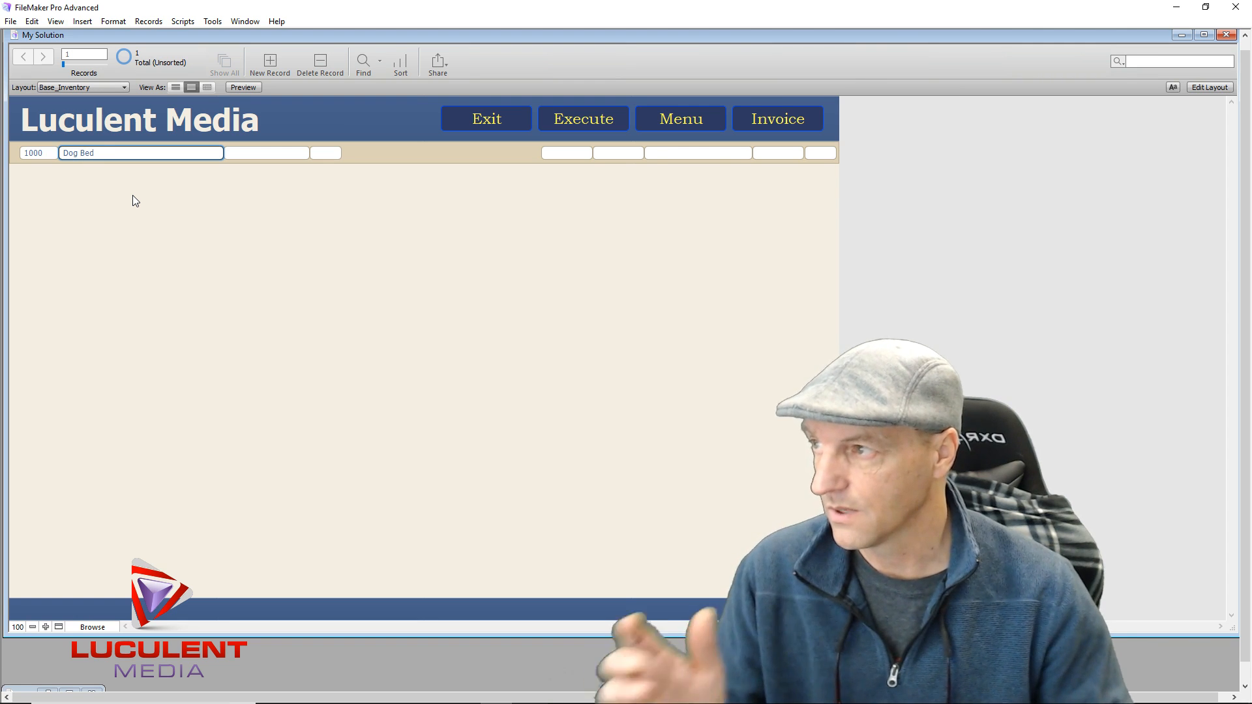
left_click(269, 155)
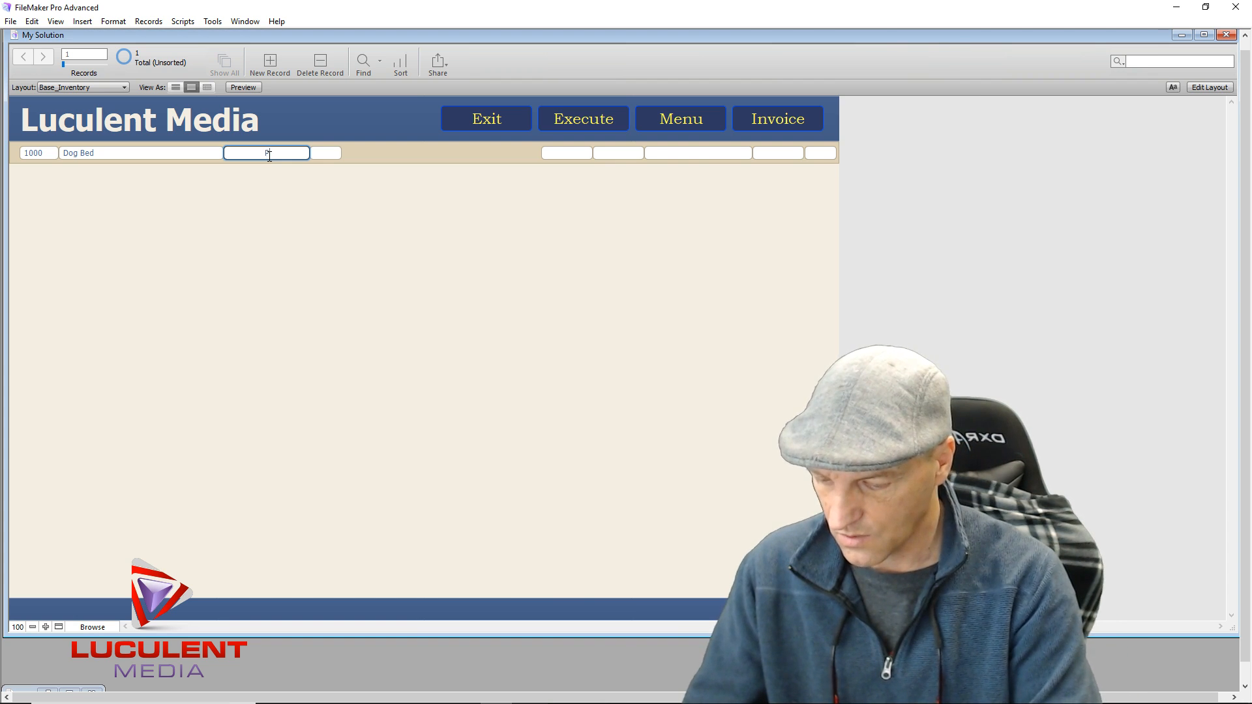
type("Pet Supplies")
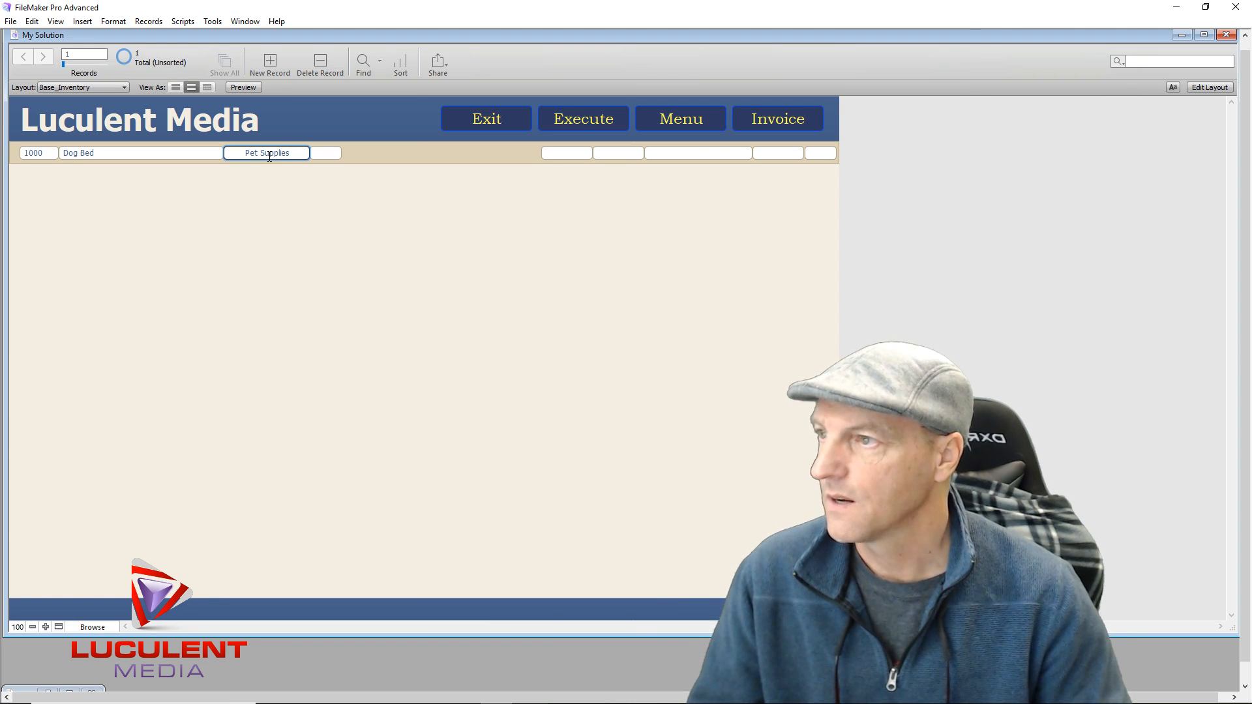
left_click(329, 157)
type("10")
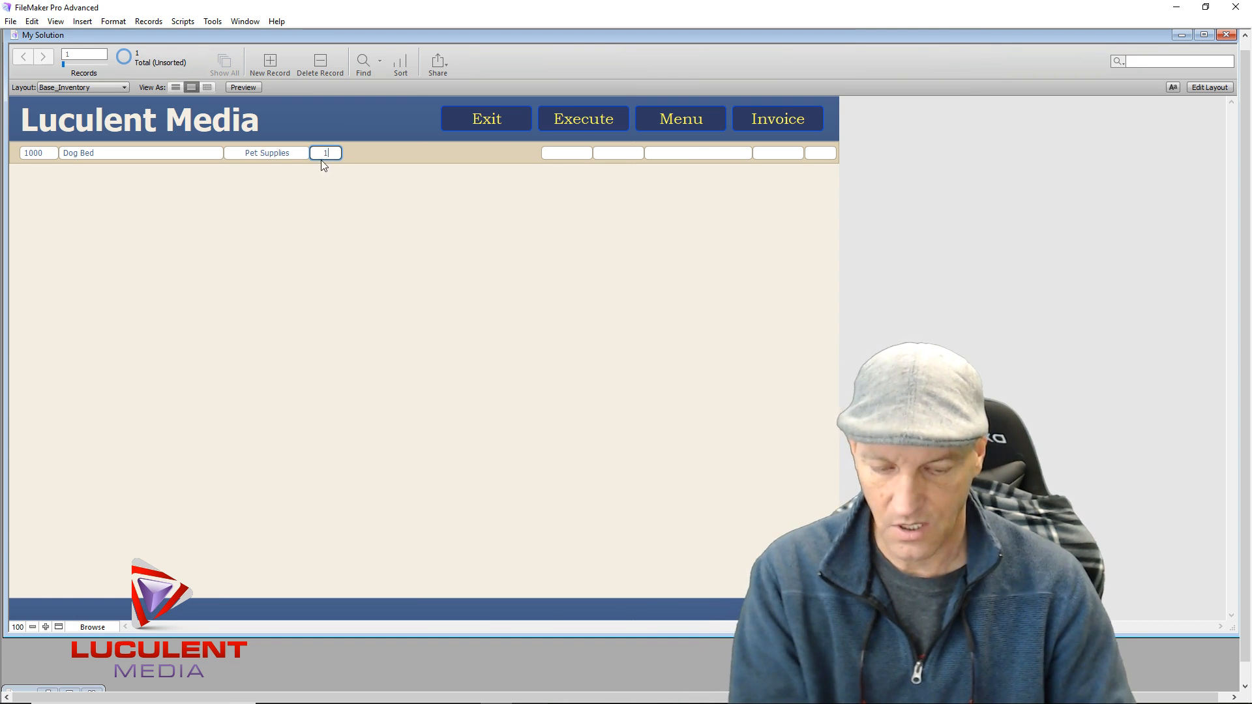
left_click(571, 155)
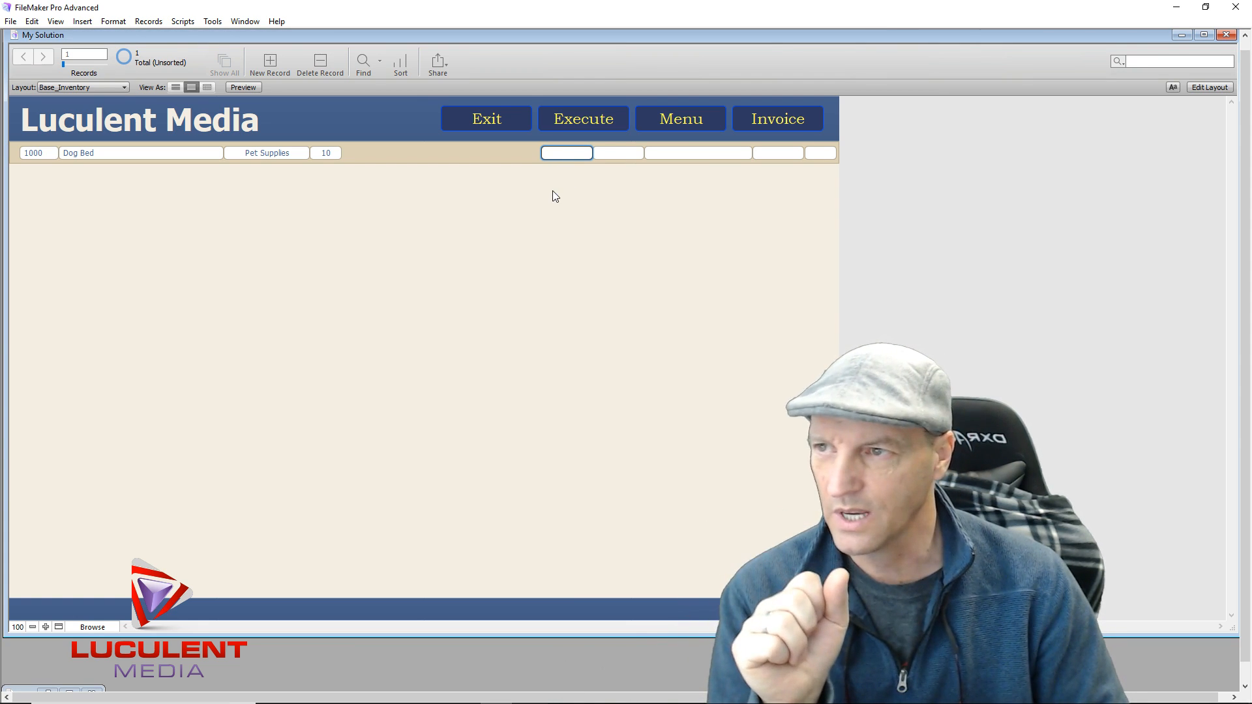
left_click(259, 68)
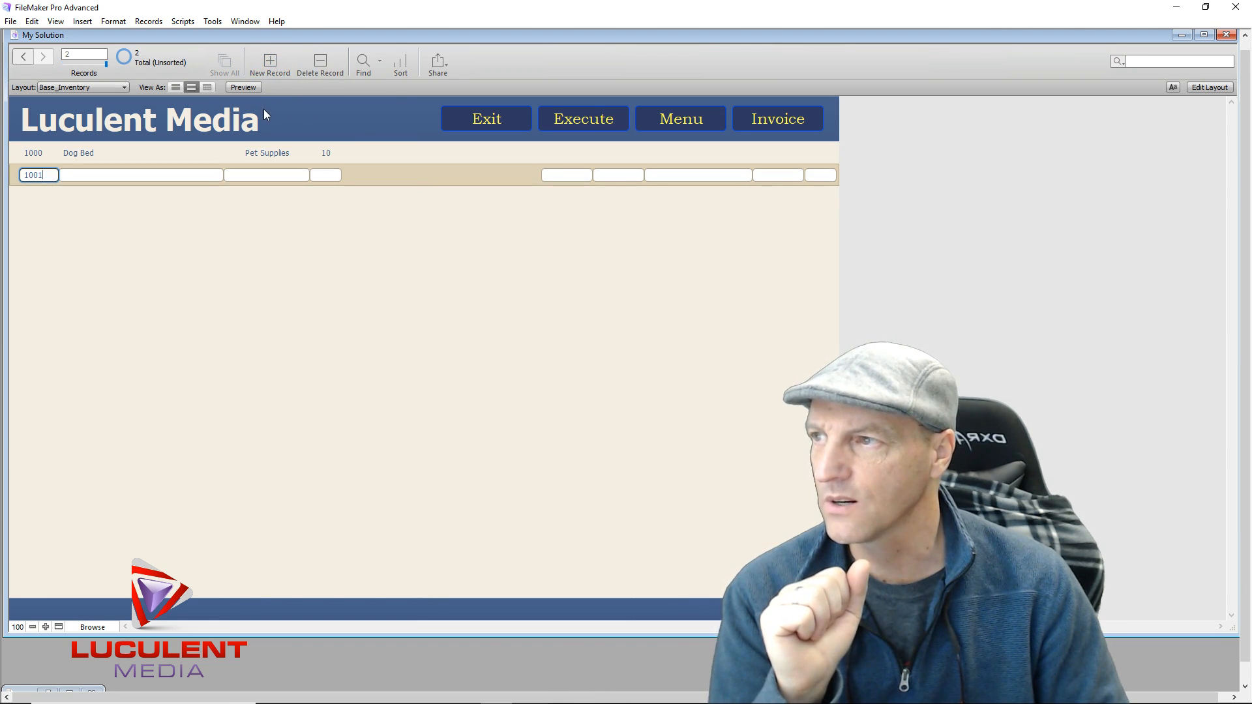
Sort the records ascending by Category, then return to Layout mode on Base_Inventory
left_click(400, 66)
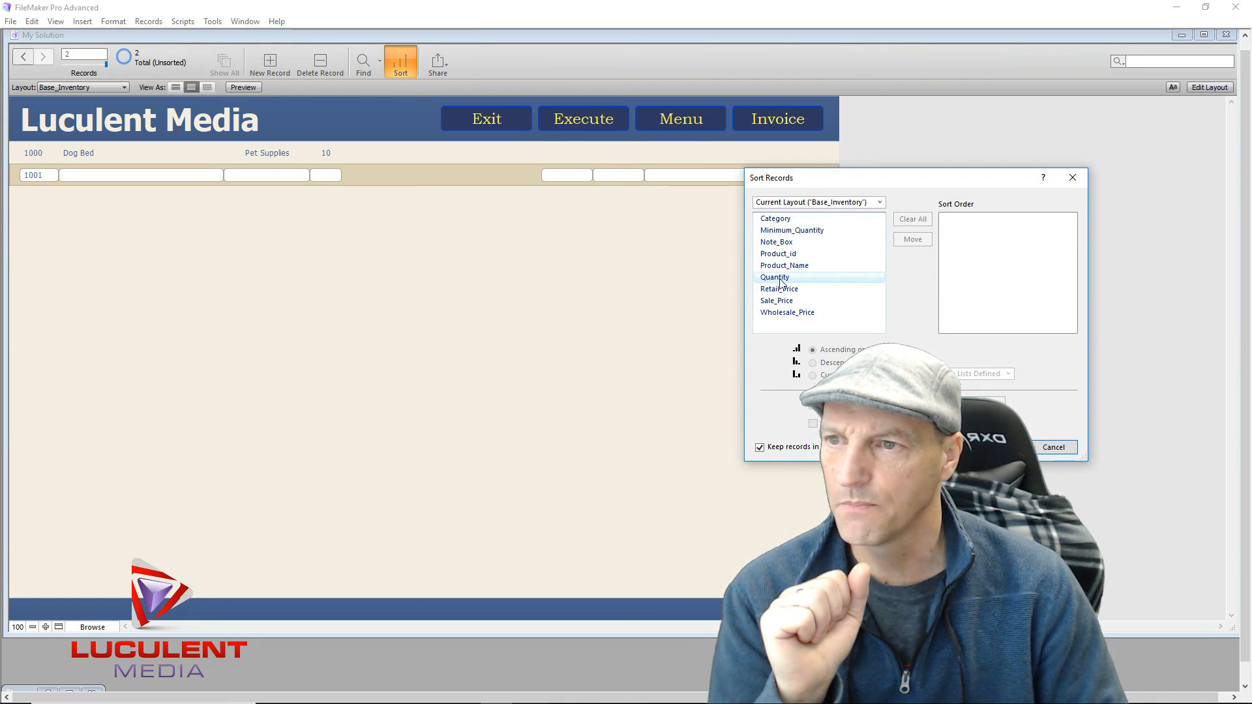
double_click(782, 221)
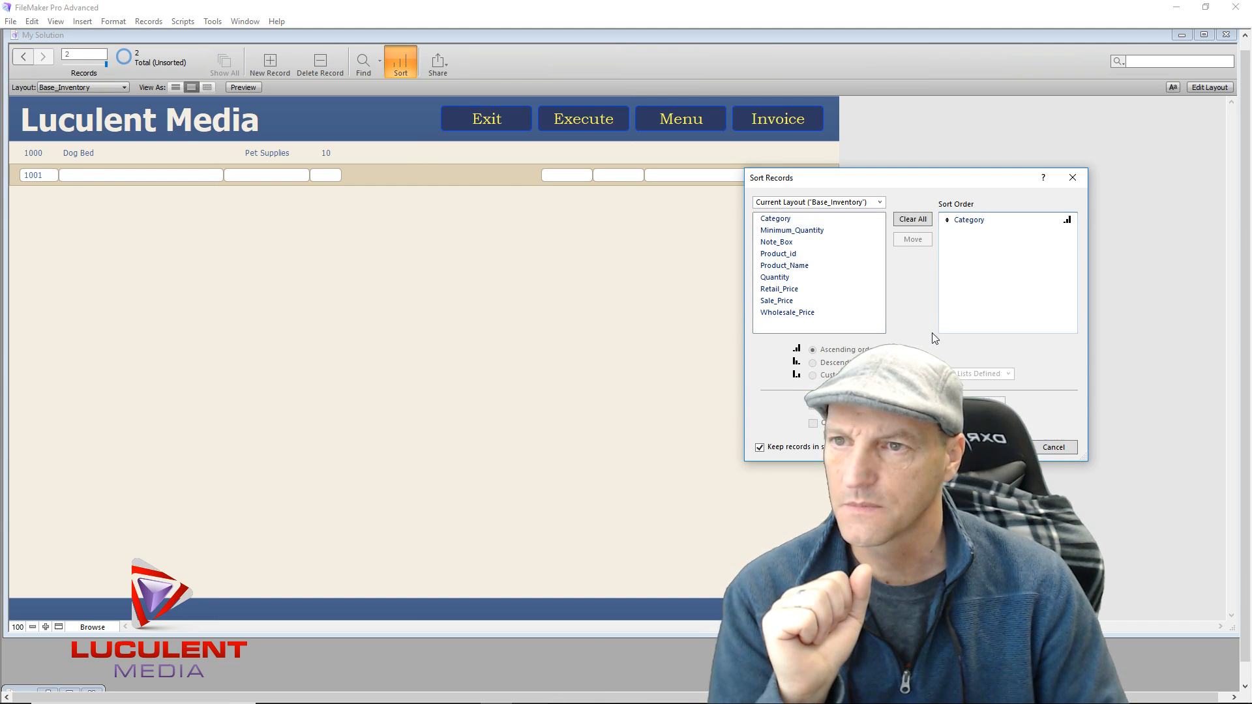
left_click(980, 221)
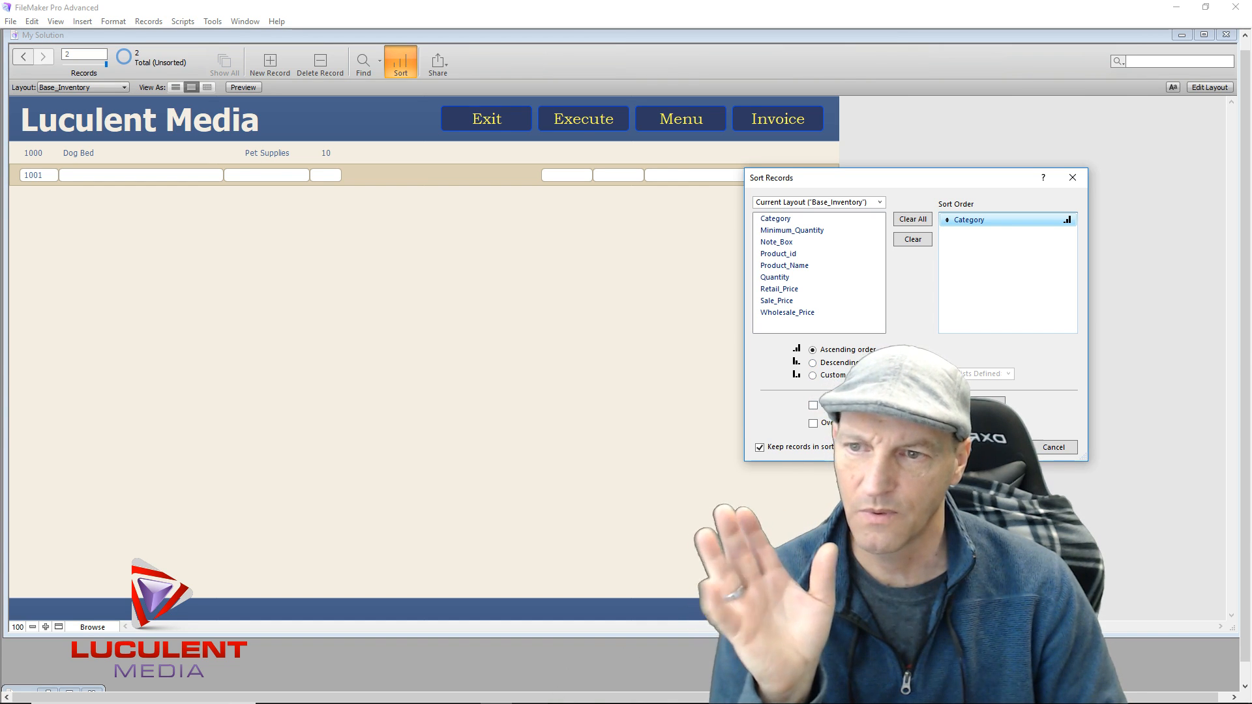
left_click(1001, 447)
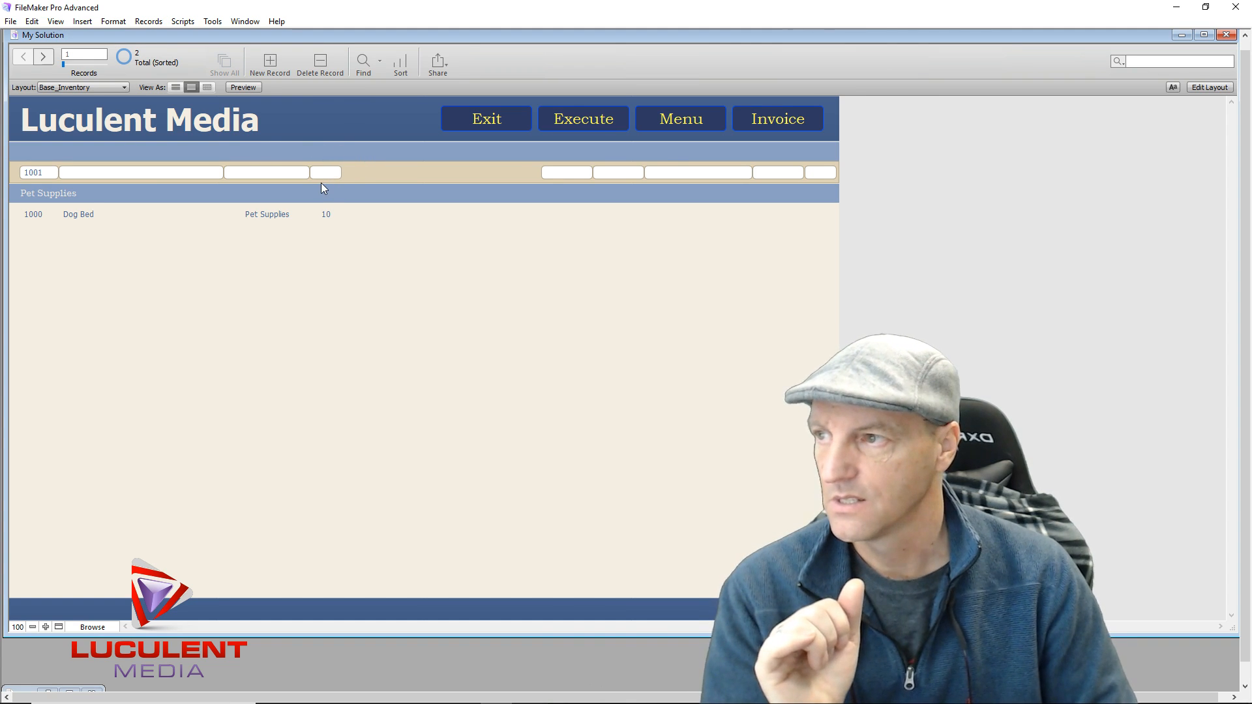
left_click(1207, 87)
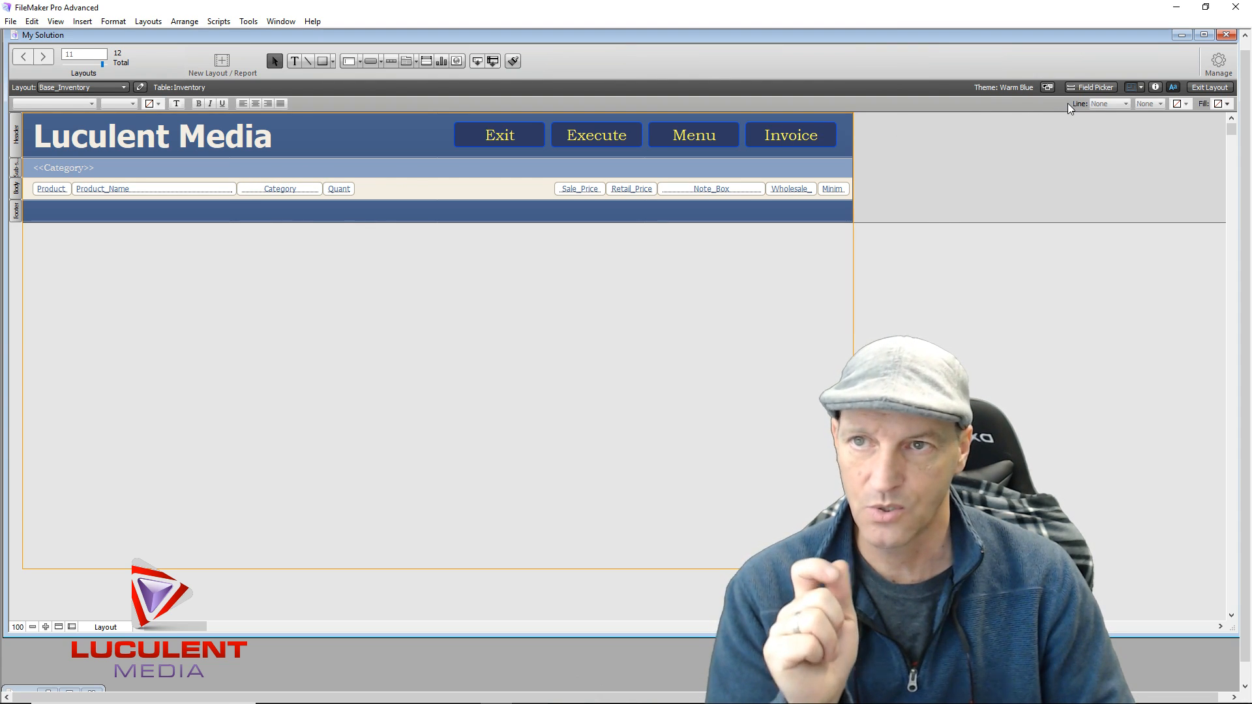
Add a 'Category' text label in the sub-summary, positioned above the Category column
left_click(295, 60)
left_click(260, 168)
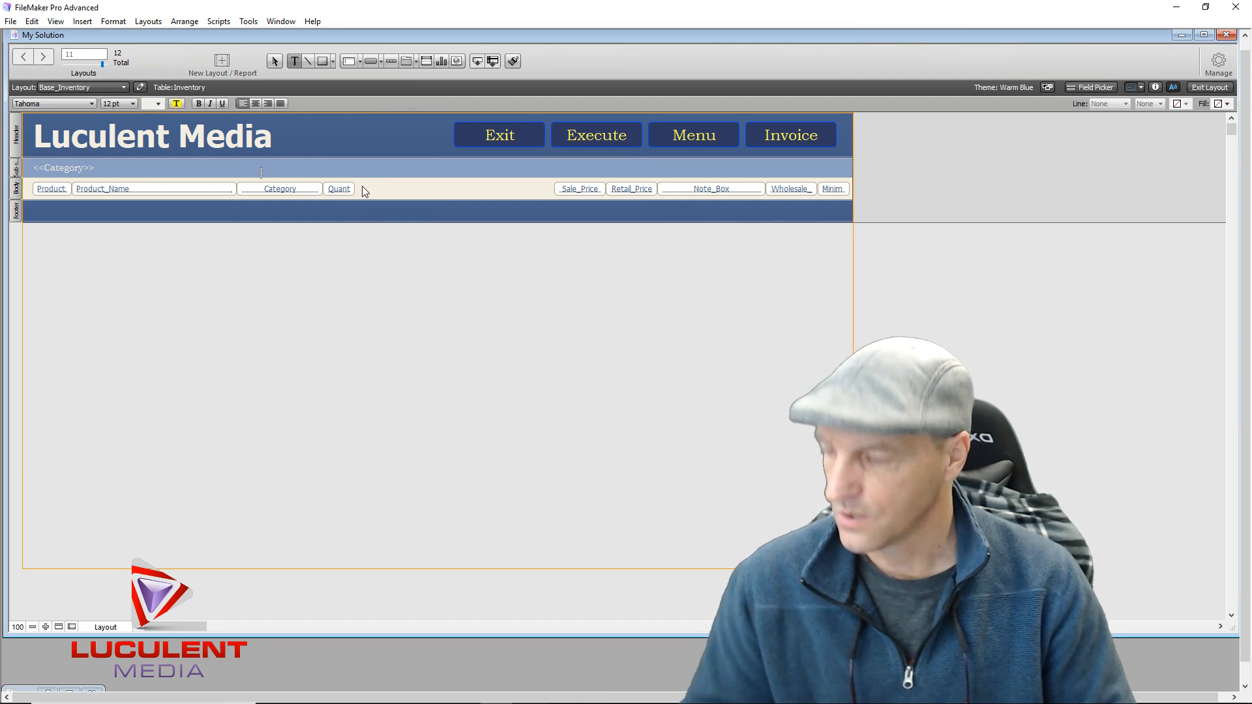
type("Category")
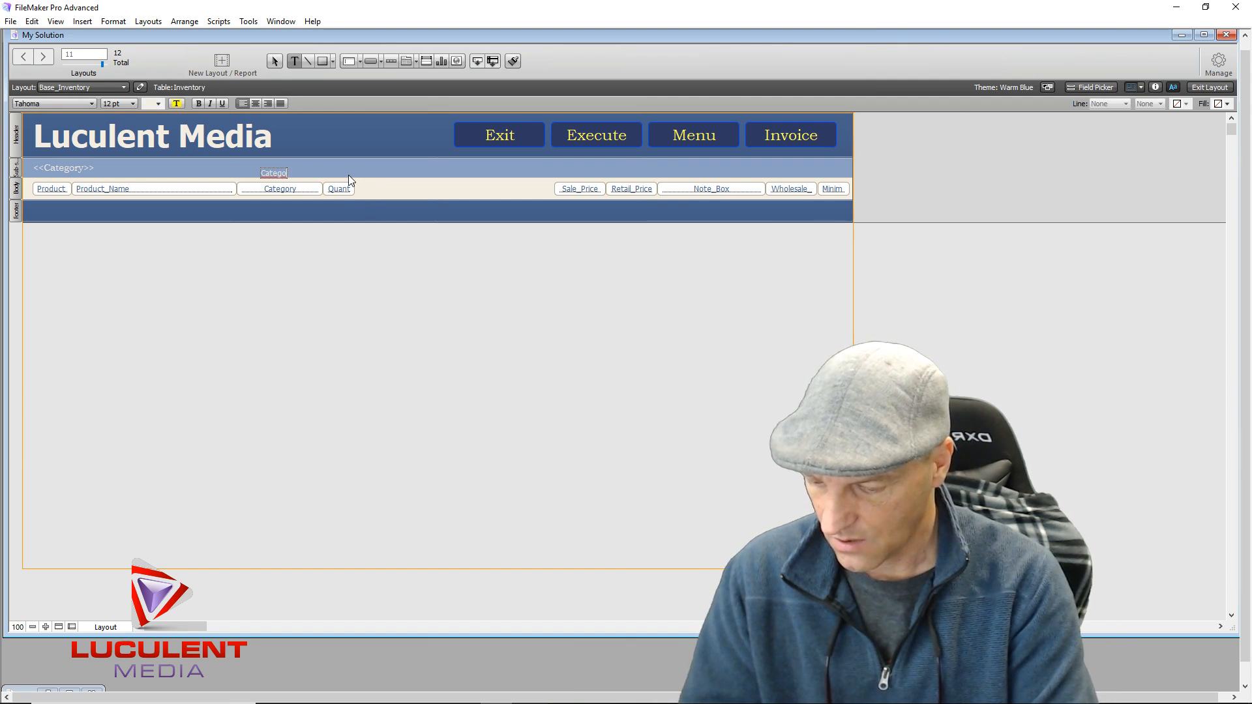
left_click(294, 262)
left_click(277, 174)
mouse_move(278, 171)
left_mouse_down()
mouse_move(294, 170)
mouse_move(284, 166)
left_mouse_up()
key("Left")
key("Left")
key("Left")
key("Left")
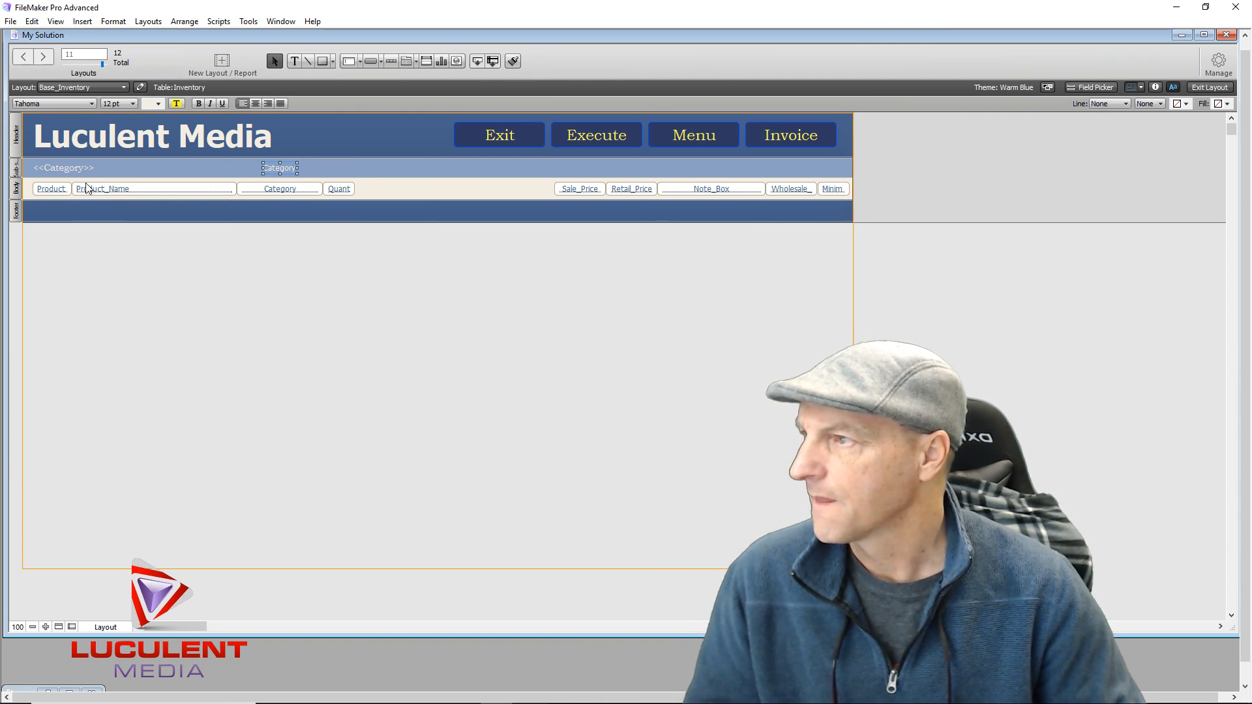
Make the <<Category>> merge field text yellow
left_click(50, 168)
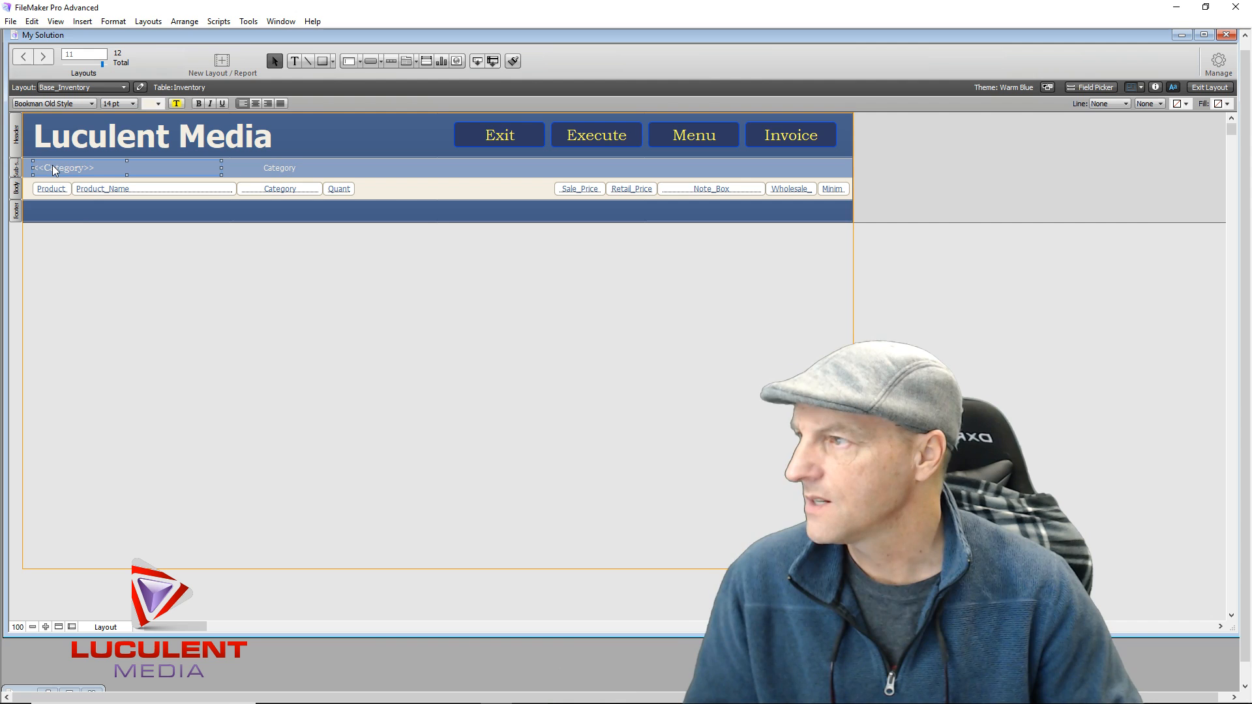
left_click(157, 104)
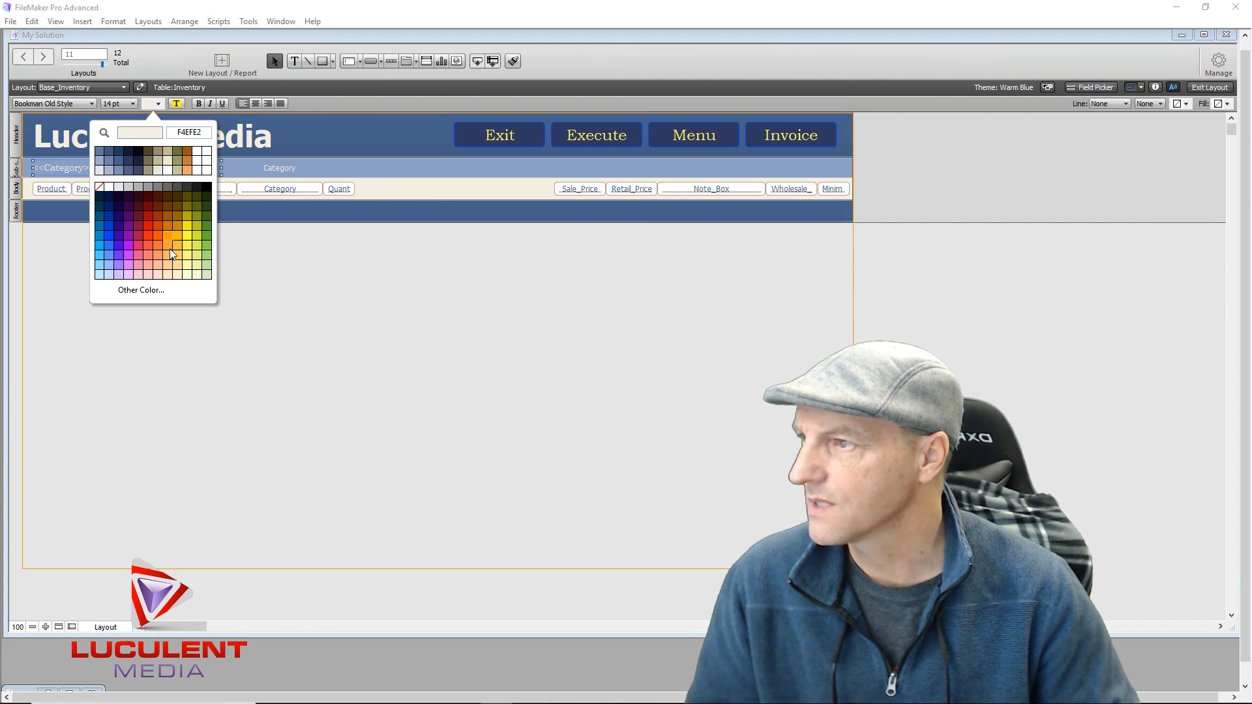
left_click(189, 248)
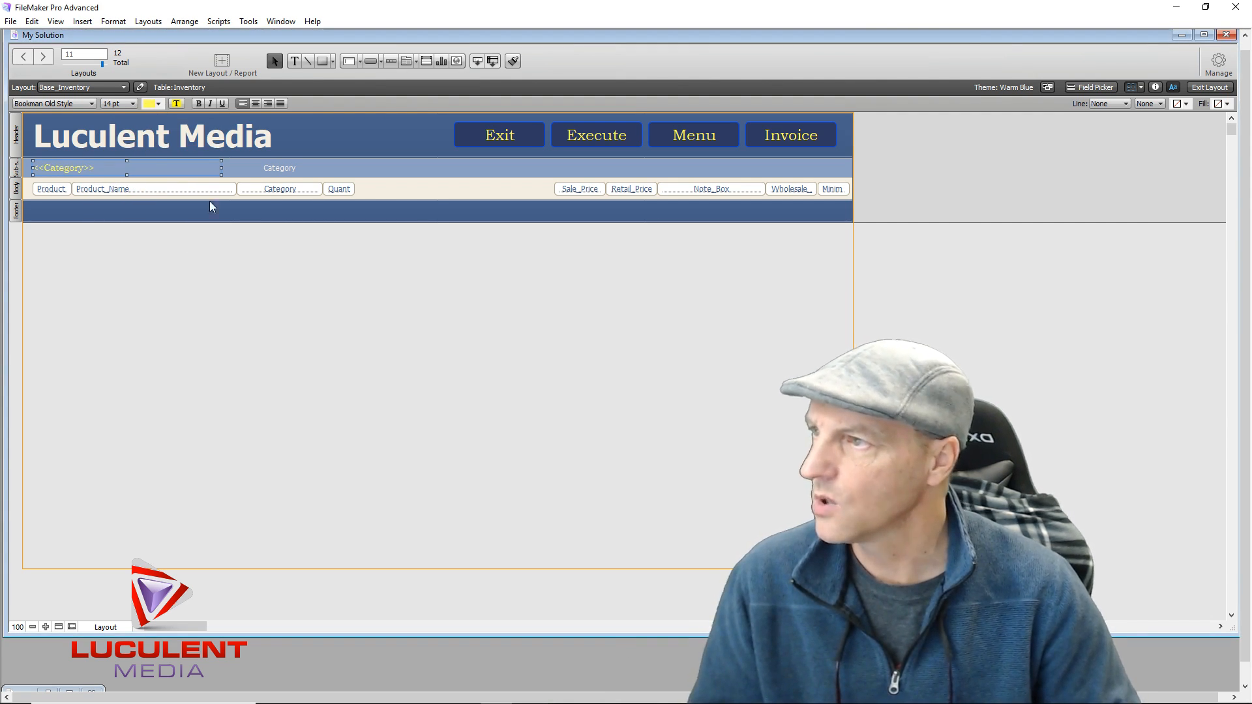
left_click(264, 300)
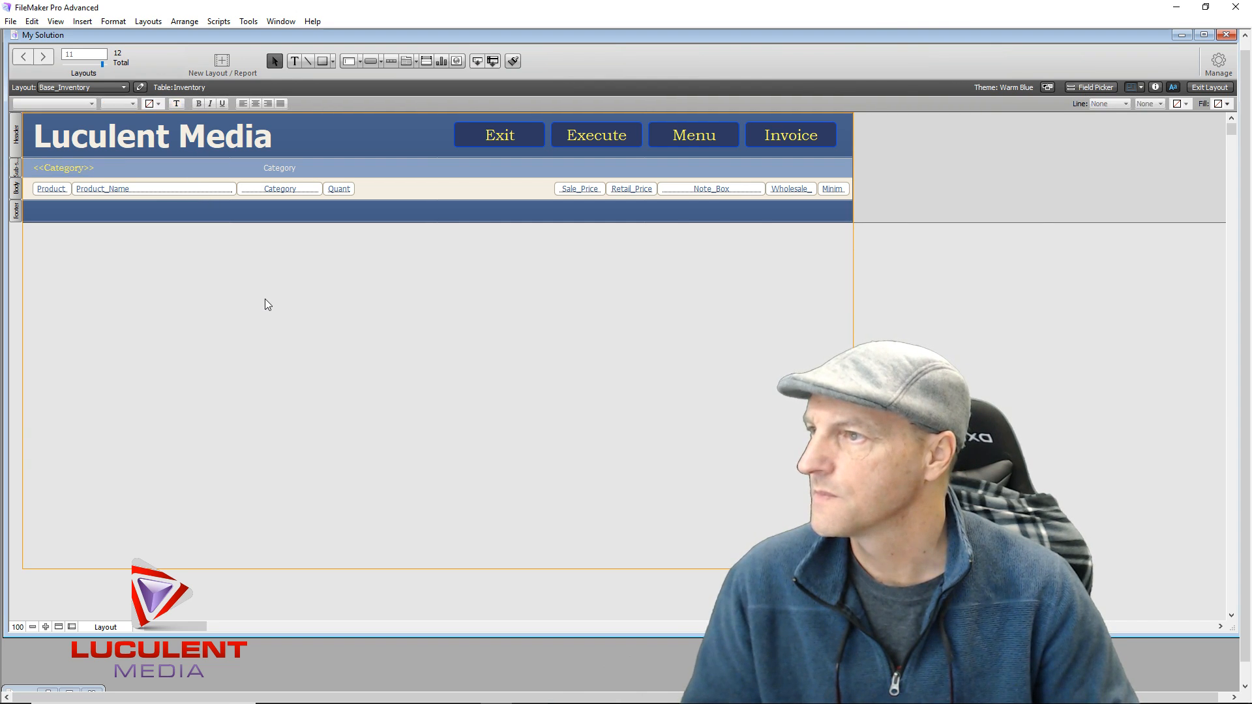
left_click(279, 168)
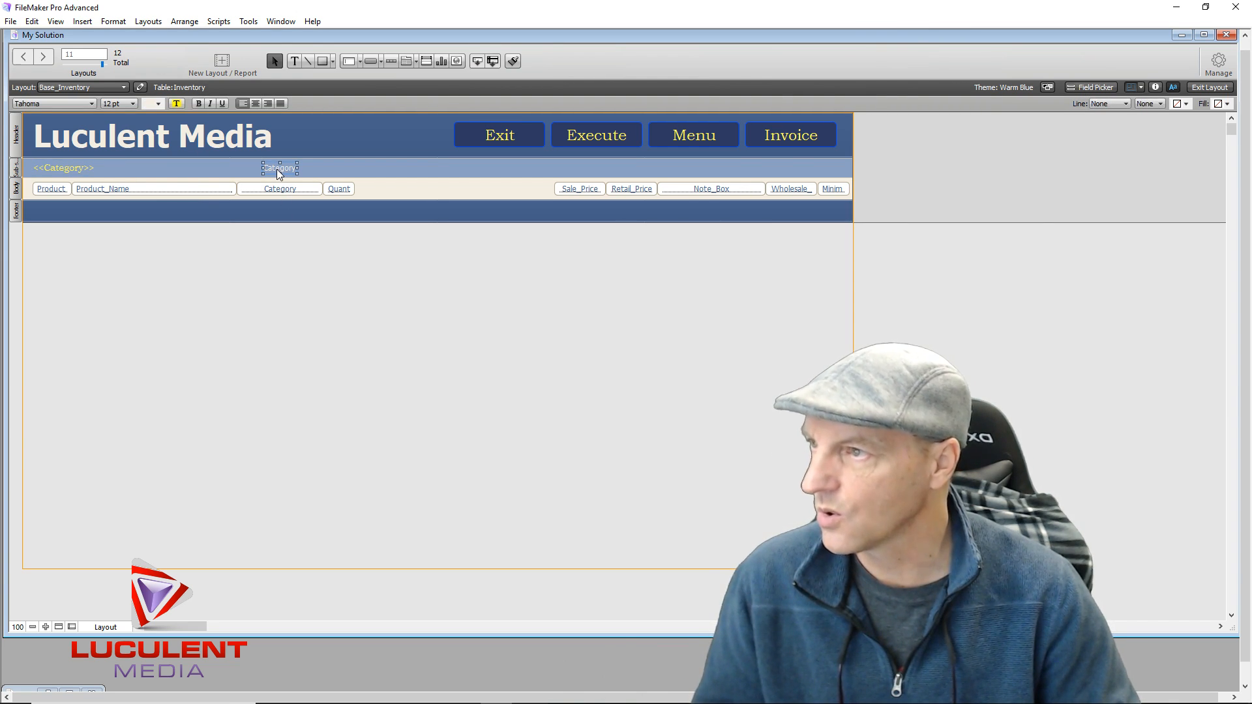
Copy the label above the Quant column, retype it 'Quantity', and align it
left_click_drag(276, 169, 340, 174)
type("Qu")
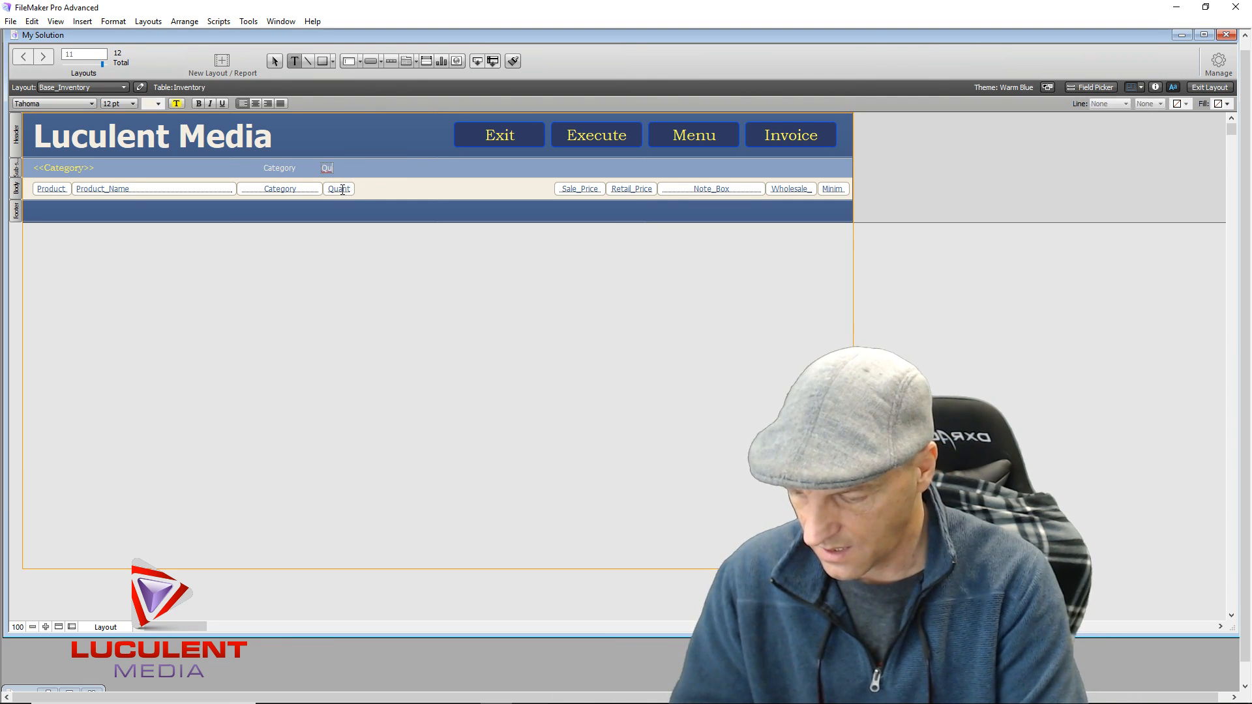
type("antity")
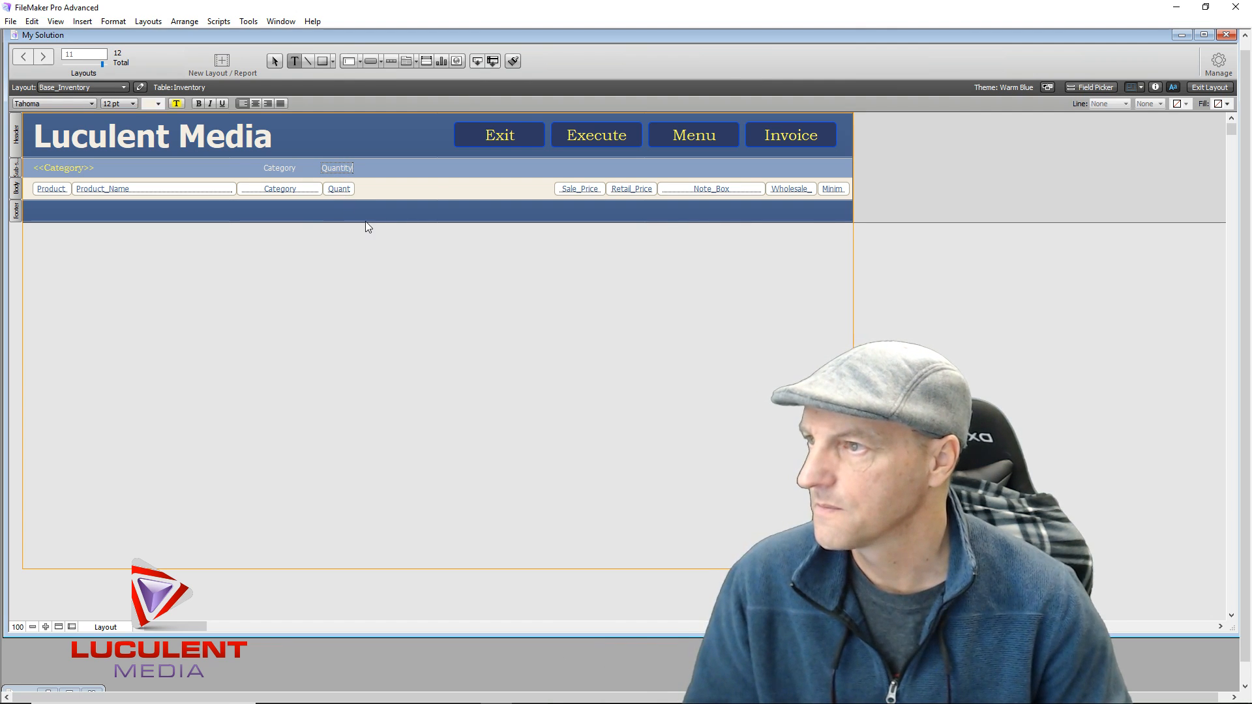
key("Escape")
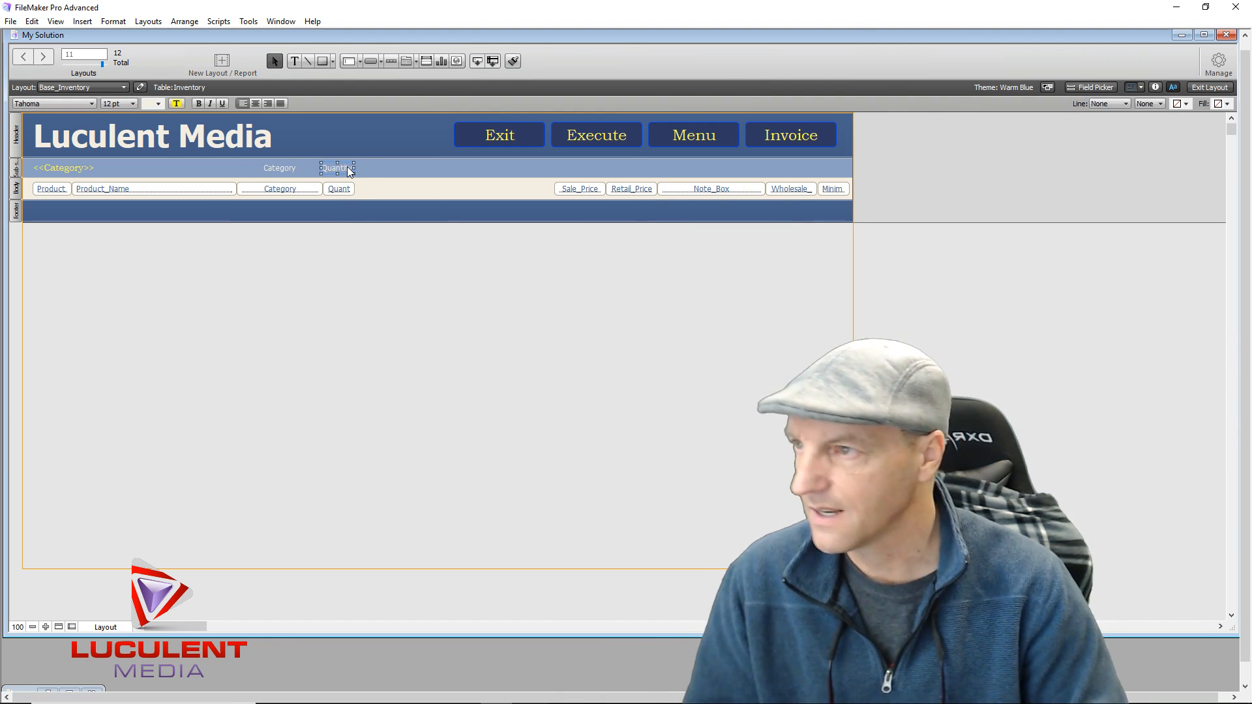
key("Left")
key("Left")
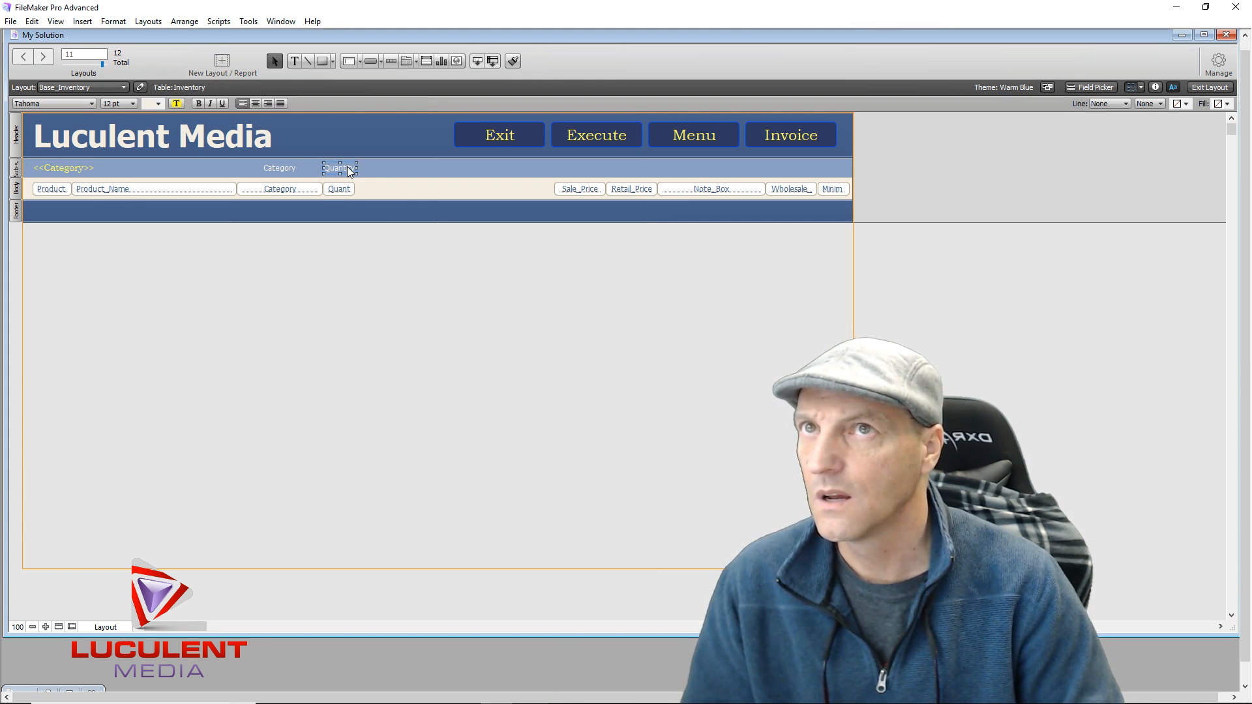
key("Right")
left_click_drag(349, 171, 346, 171)
left_click(454, 295)
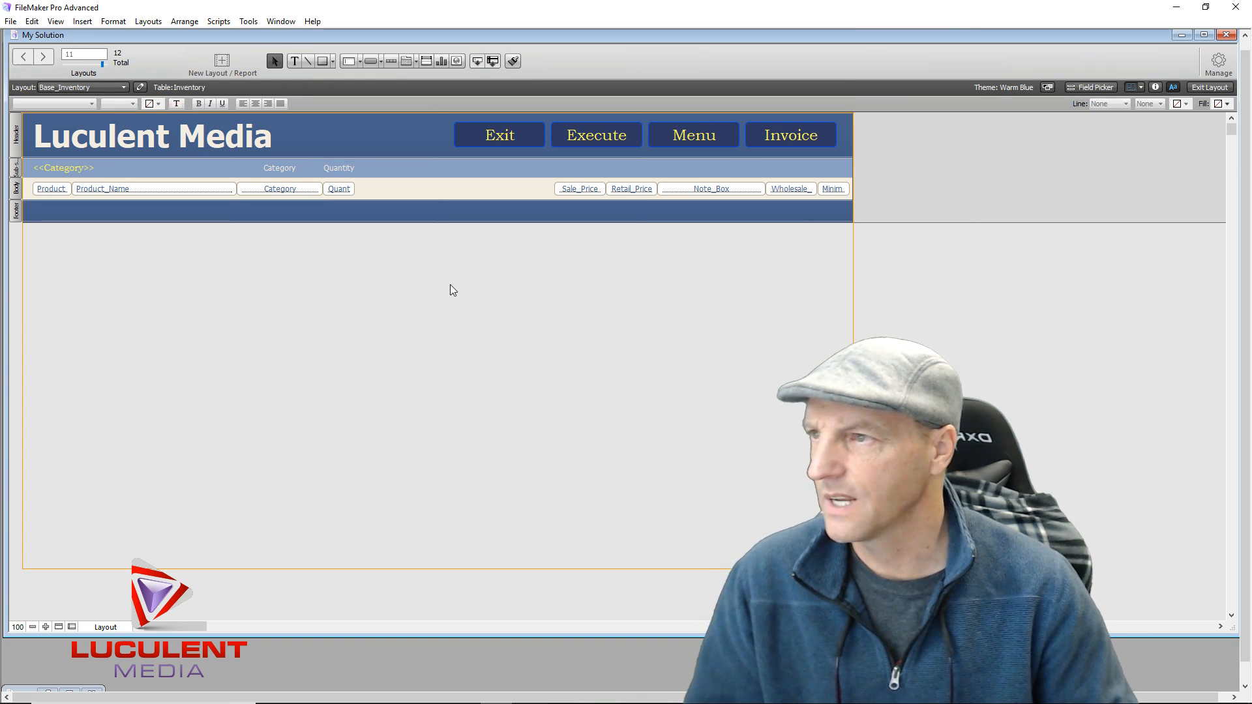
left_click(343, 174)
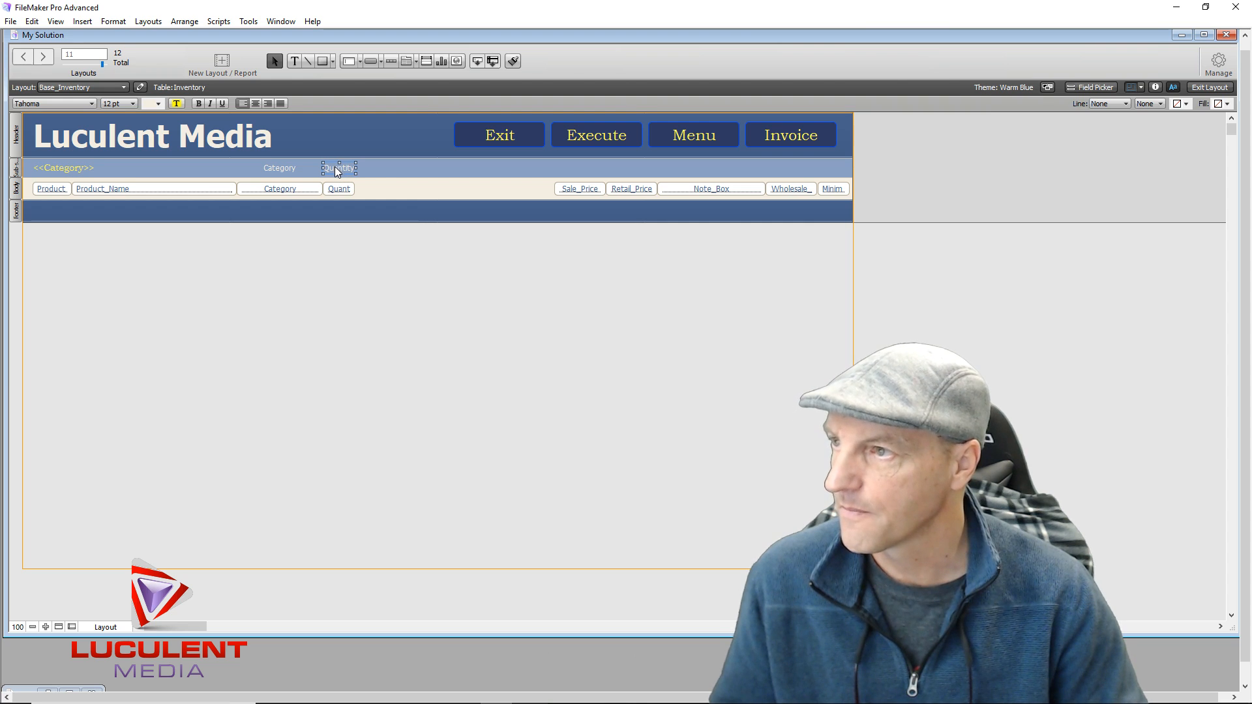
Add a 'Sale Price' label copy above Sale_Price, align it, and return to Browse mode
left_click_drag(341, 174, 581, 172)
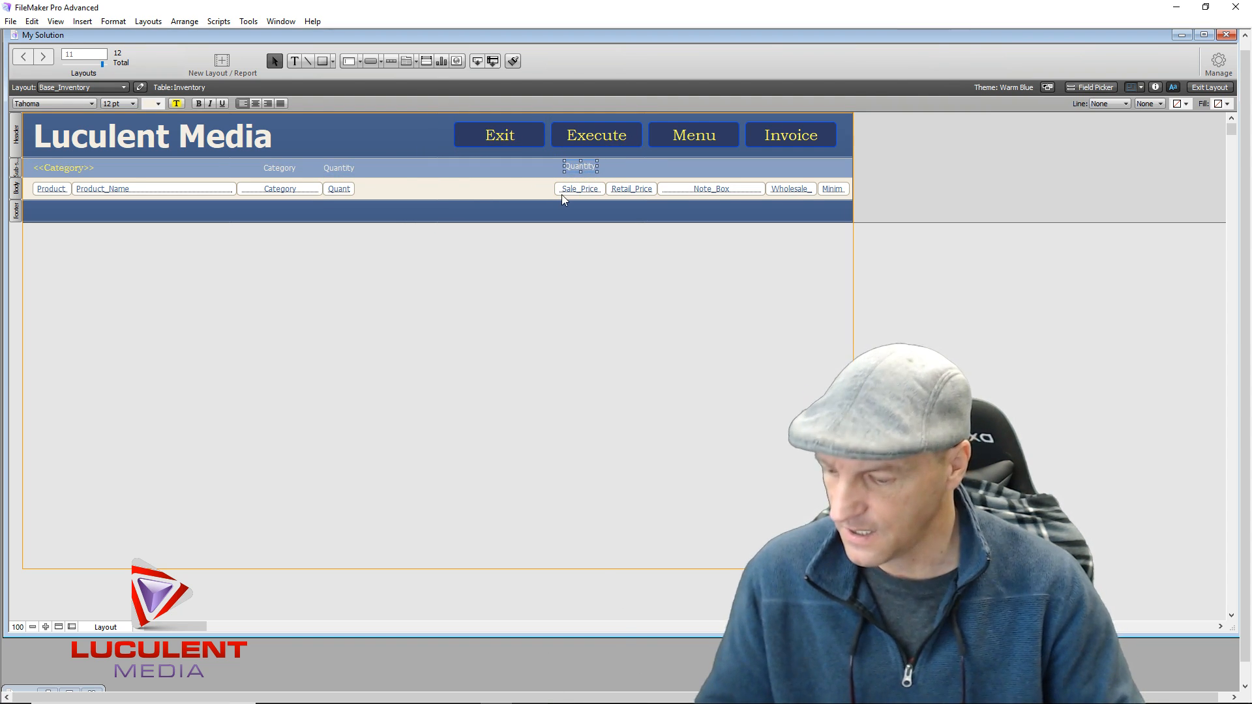
type("Sale")
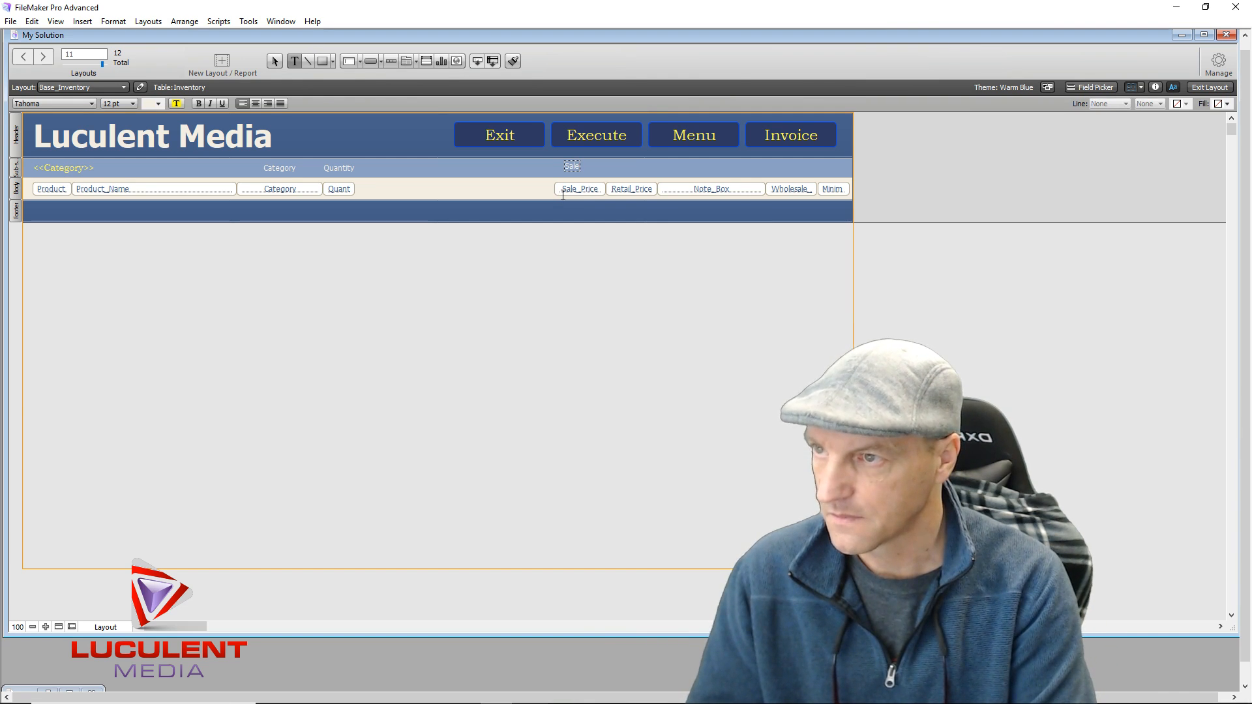
type(" Price")
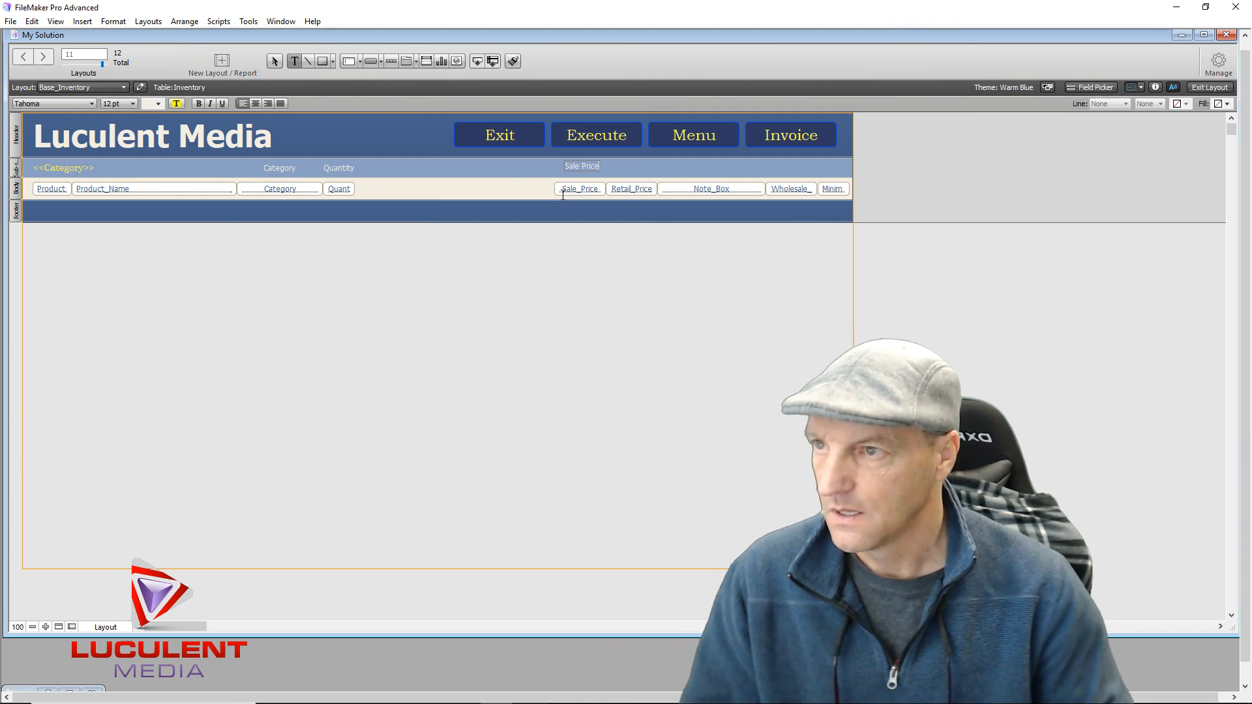
key("Escape")
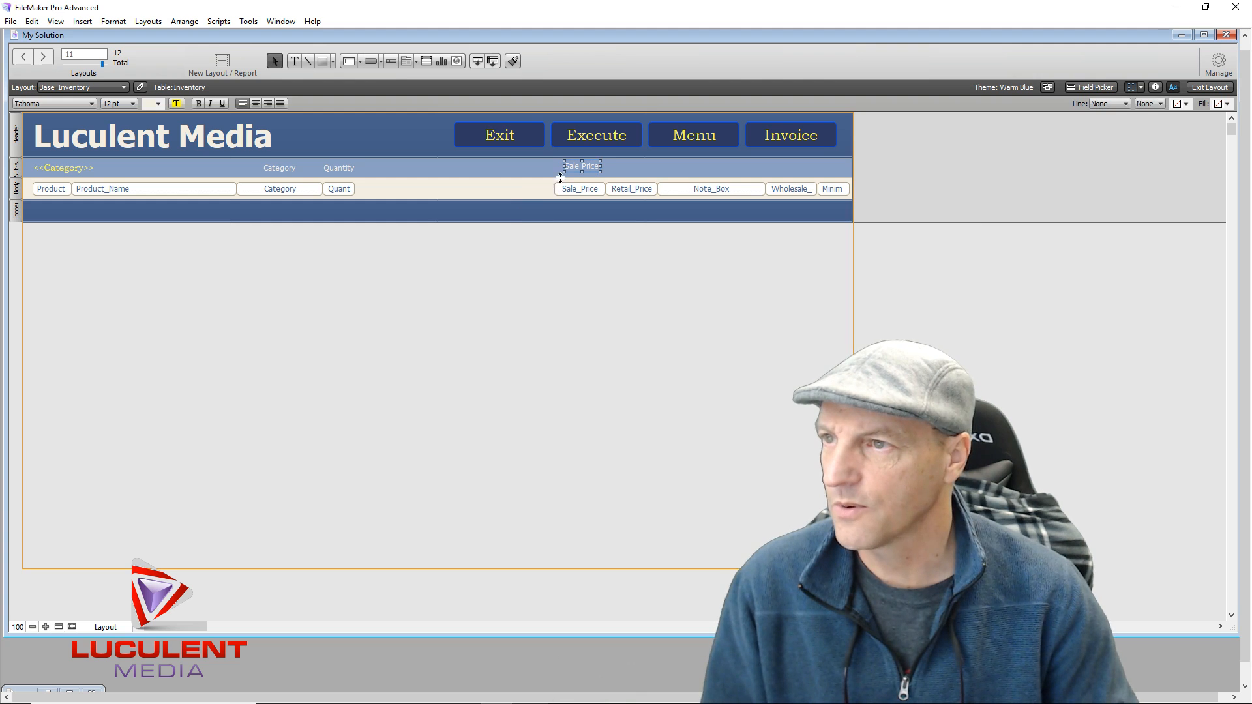
left_click_drag(578, 171, 576, 173)
left_click(554, 288)
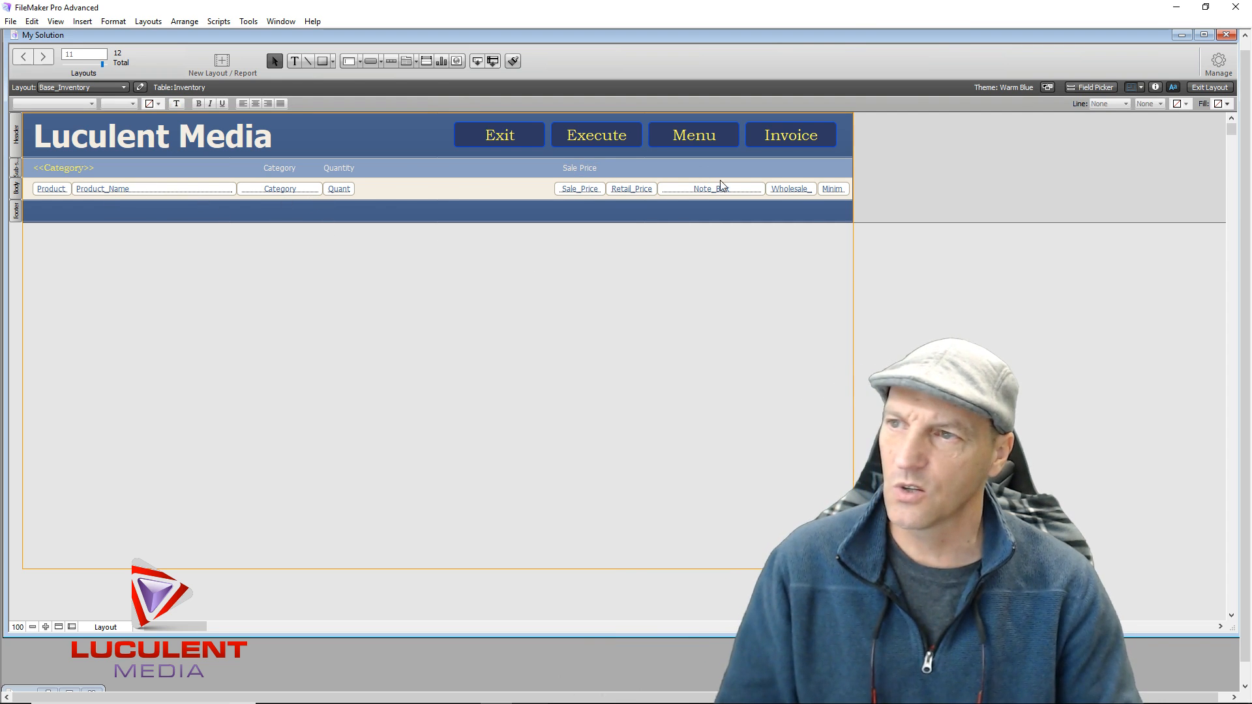
left_click(1210, 88)
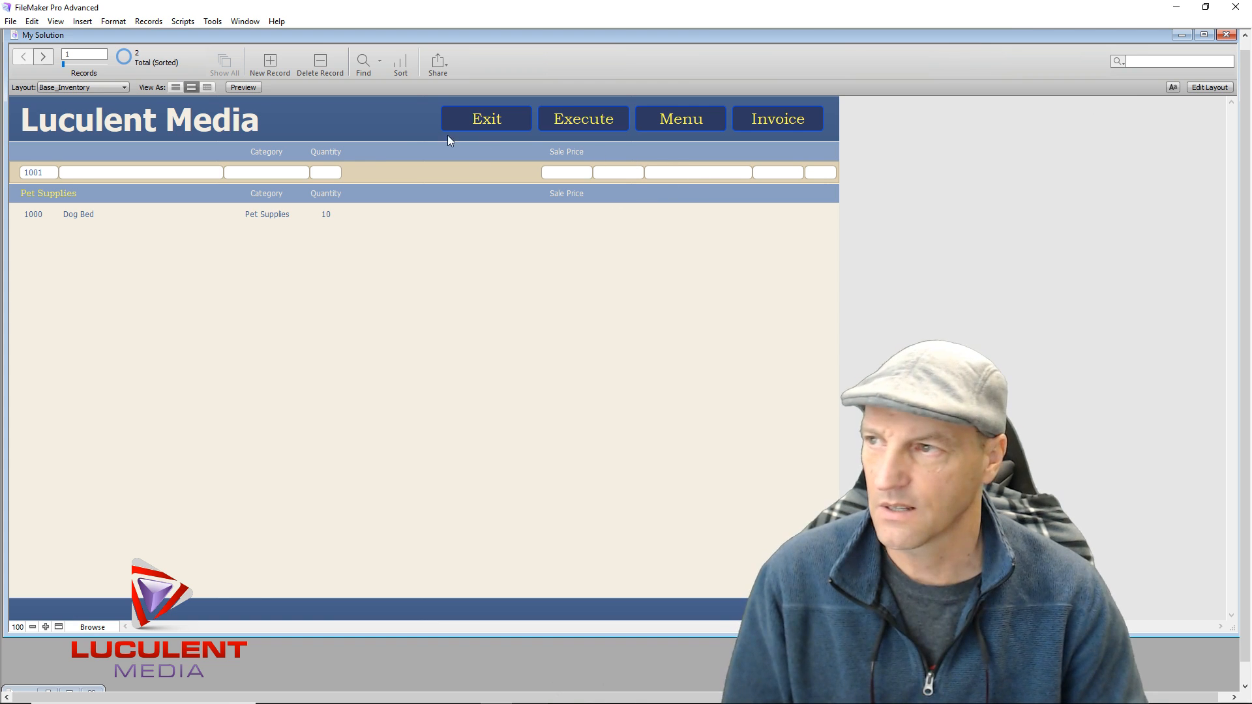